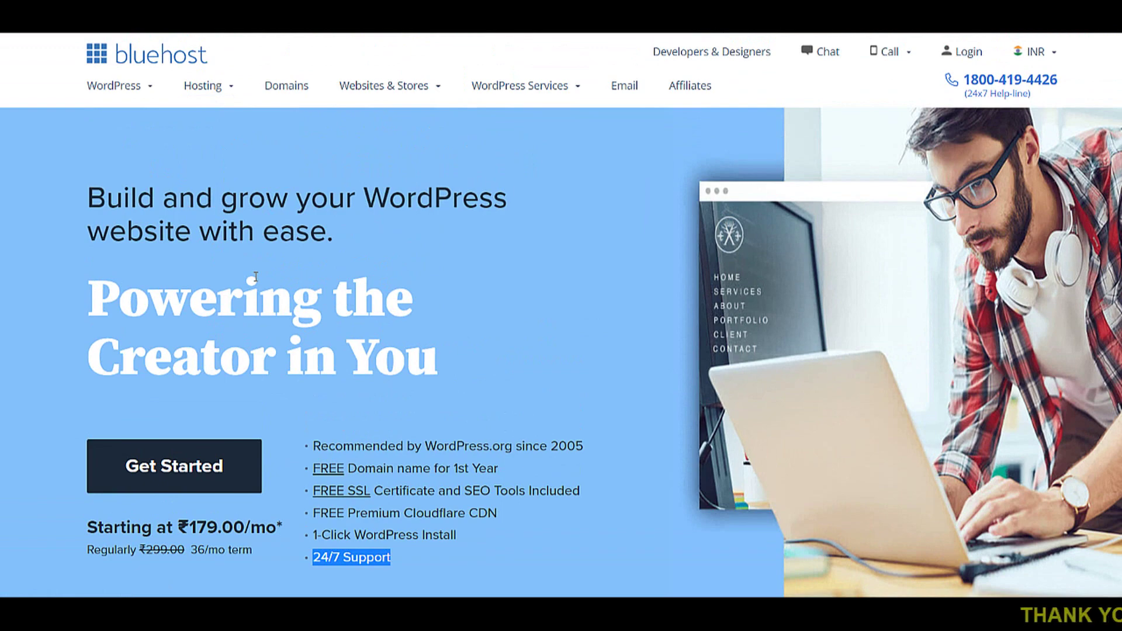
- Scroll the Bluehost page down and back up to reach the Softaculous Top Scripts listing
scroll(256, 276, down, 3)
scroll(256, 276, down, 5)
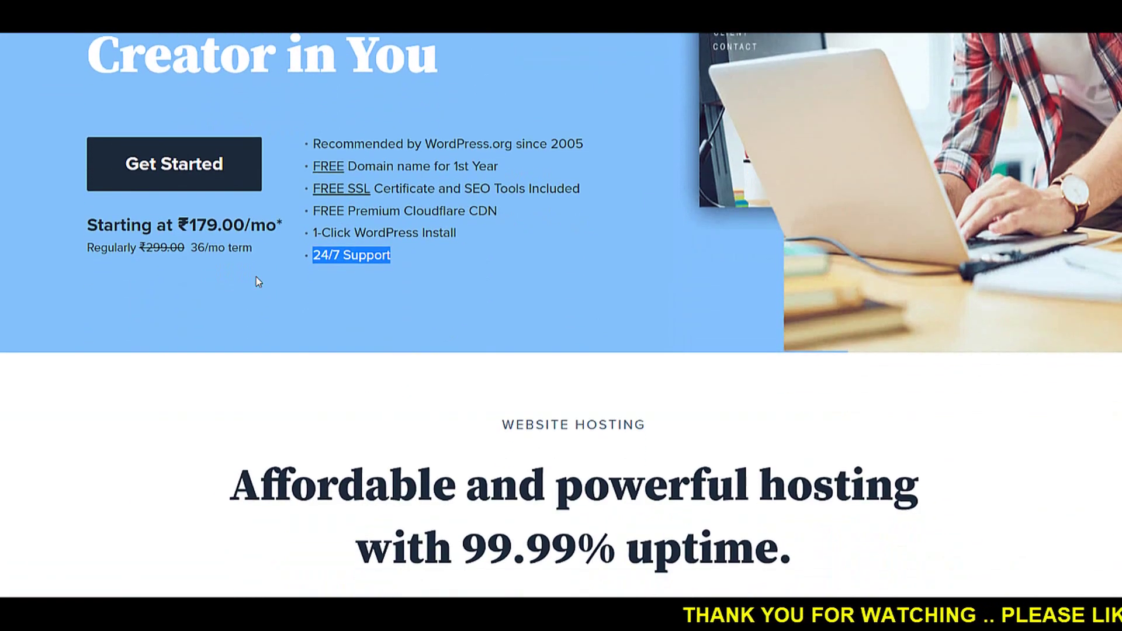
scroll(256, 276, up, 3)
scroll(256, 276, up, 6)
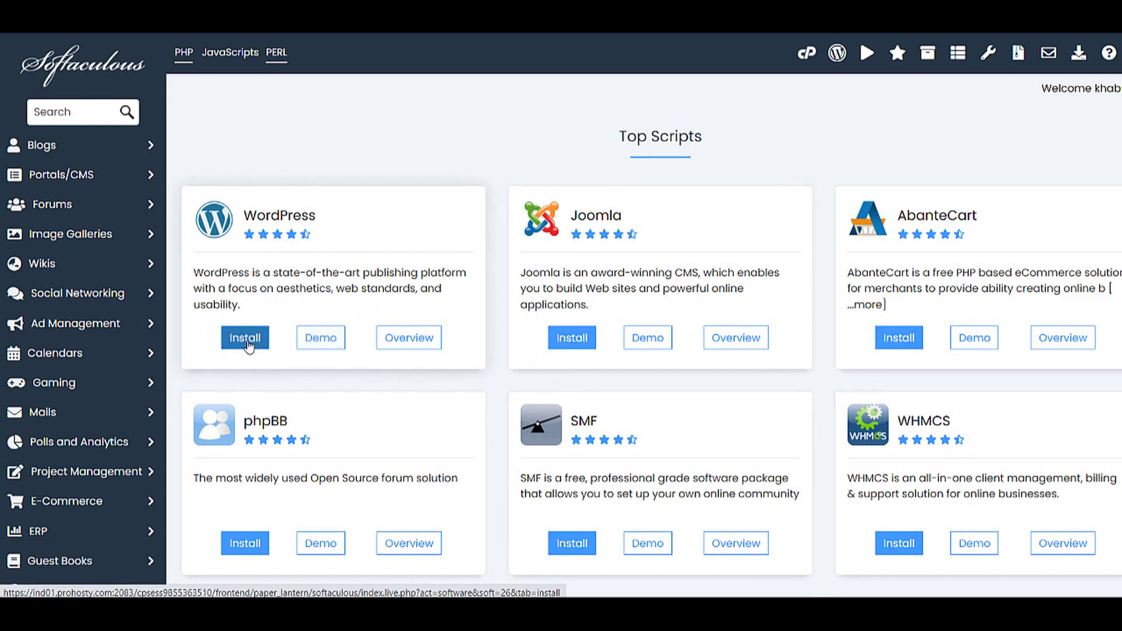
click(245, 338)
scroll(403, 365, down, 3)
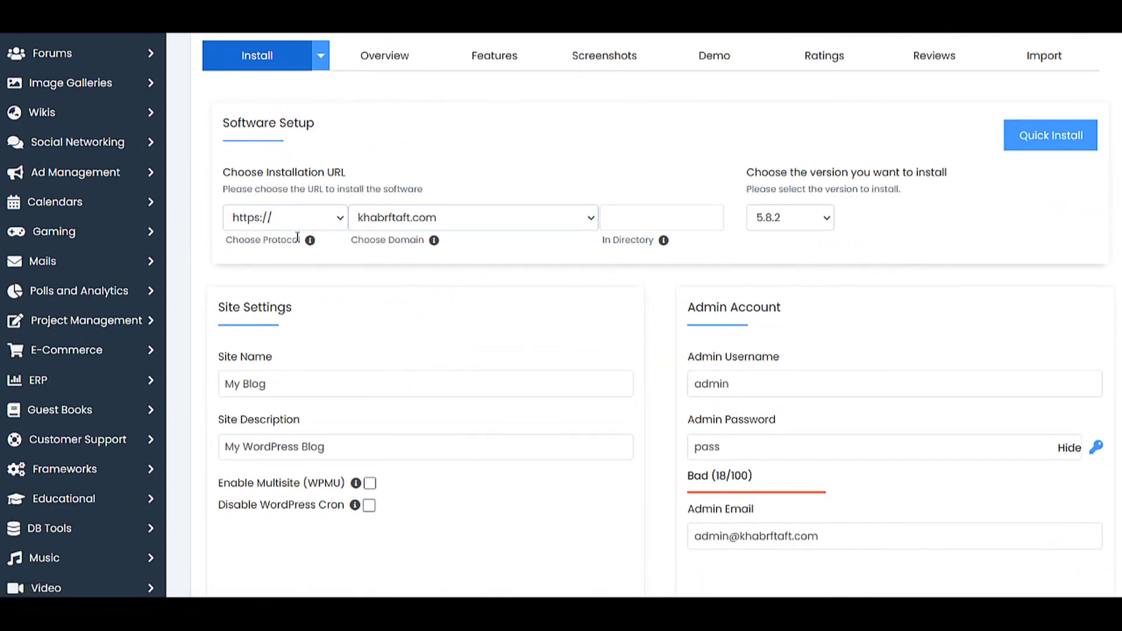
click(261, 218)
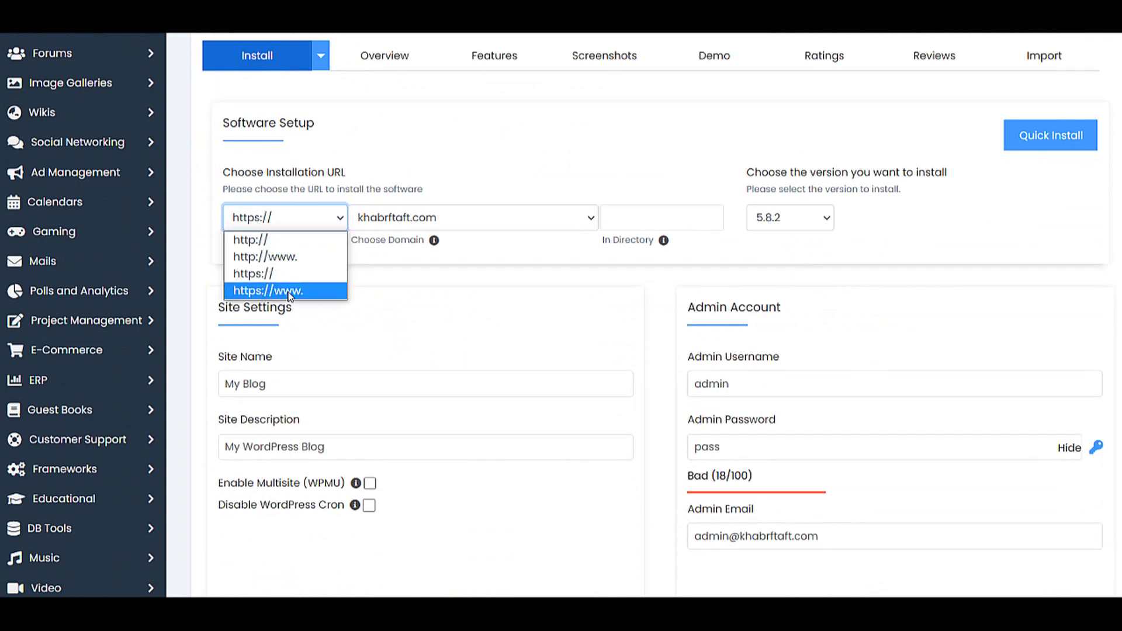
click(274, 275)
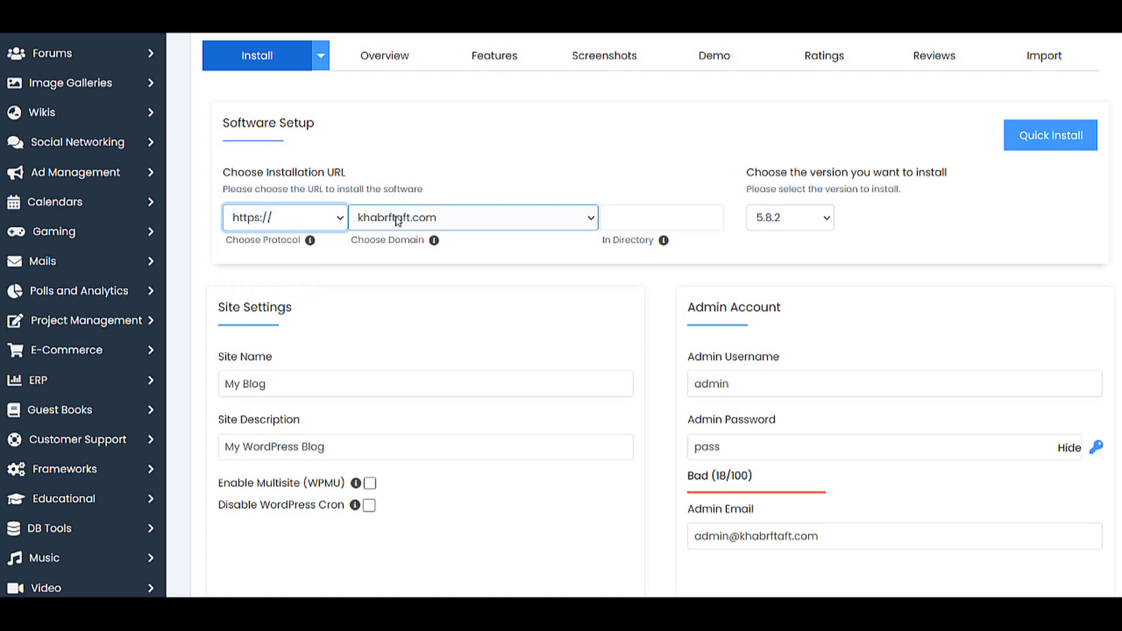
click(395, 217)
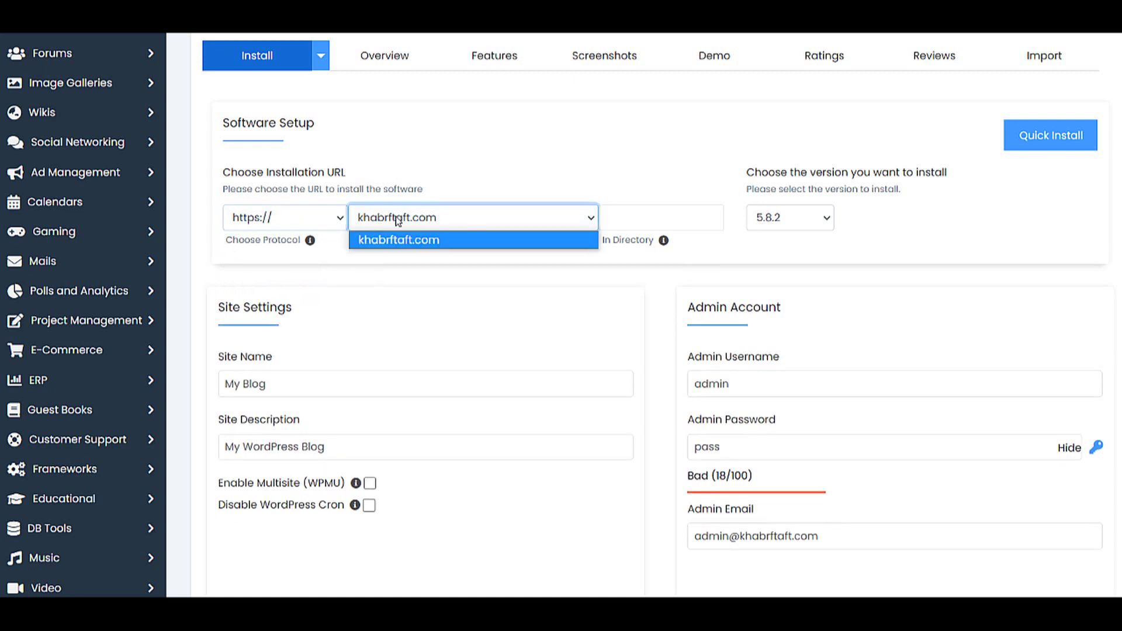
click(549, 149)
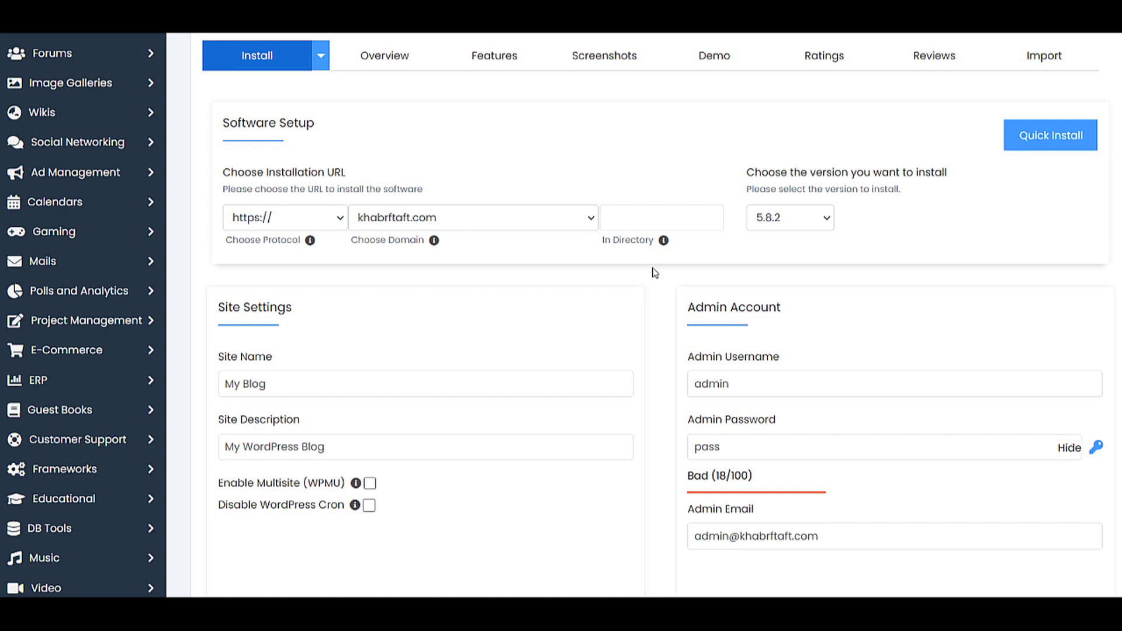
scroll(663, 323, down, 3)
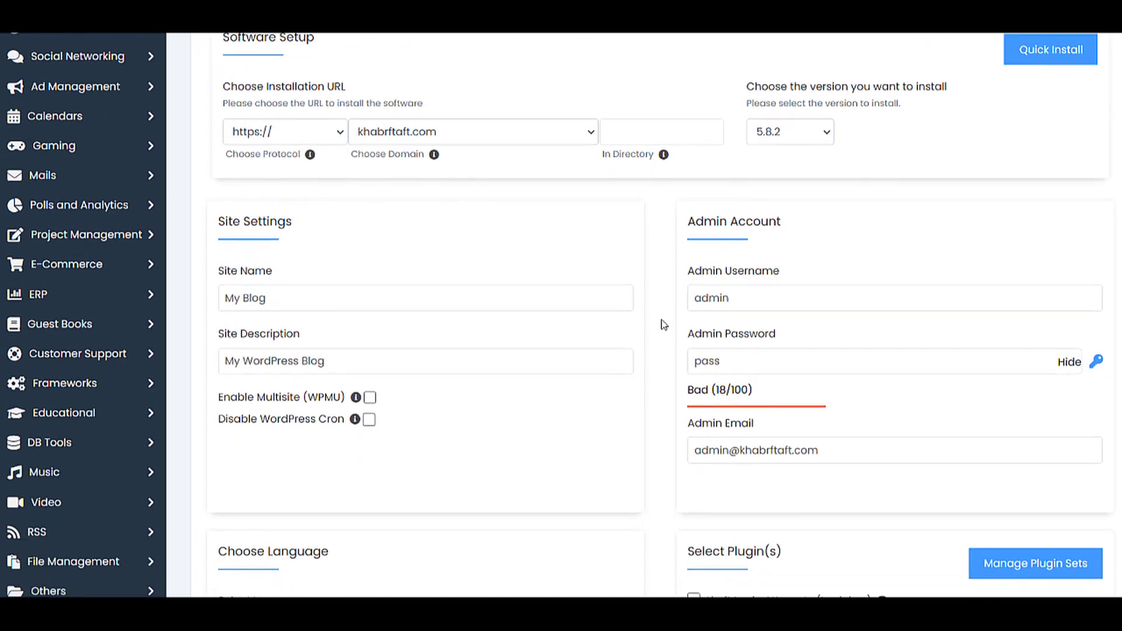
scroll(663, 323, up, 3)
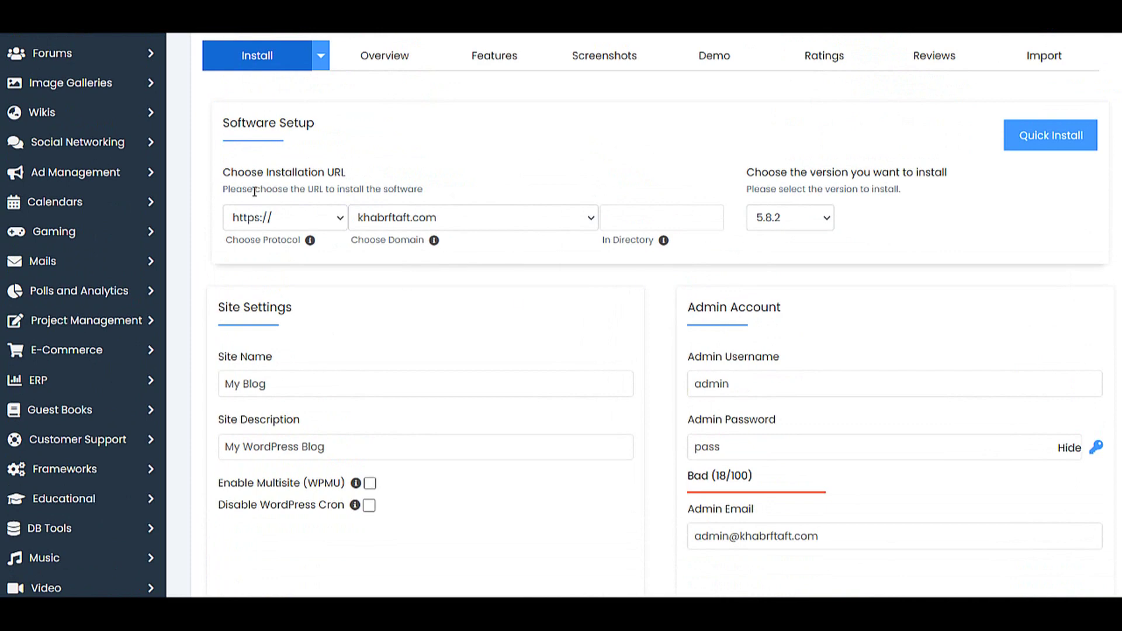
click(251, 217)
click(250, 219)
click(374, 218)
click(398, 240)
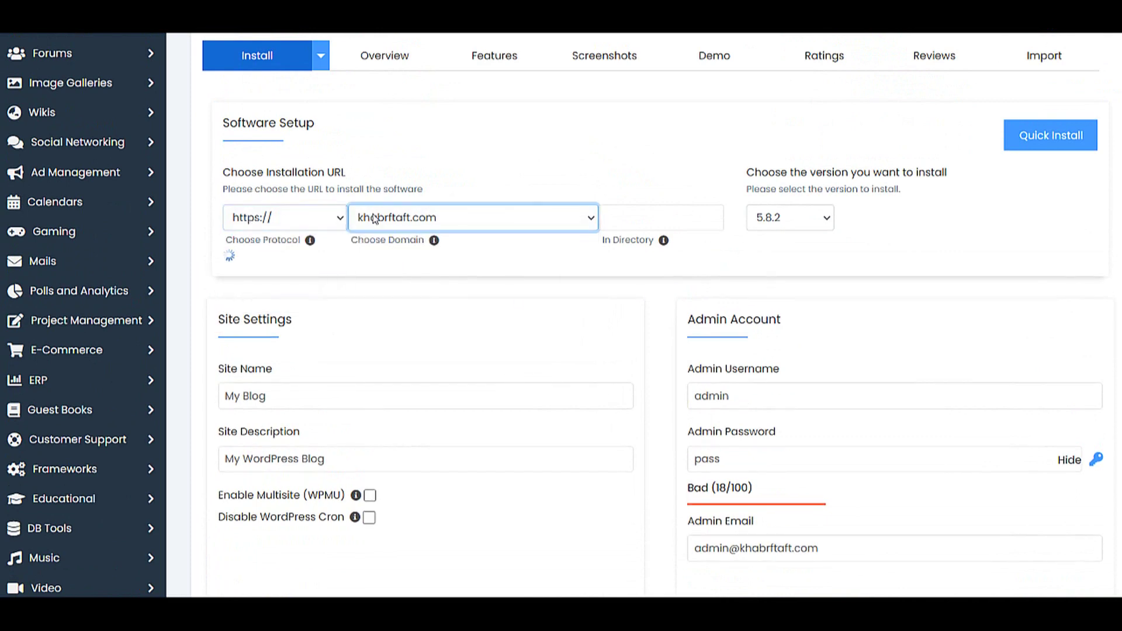
scroll(634, 324, down, 3)
click(750, 236)
drag(750, 236, 651, 235)
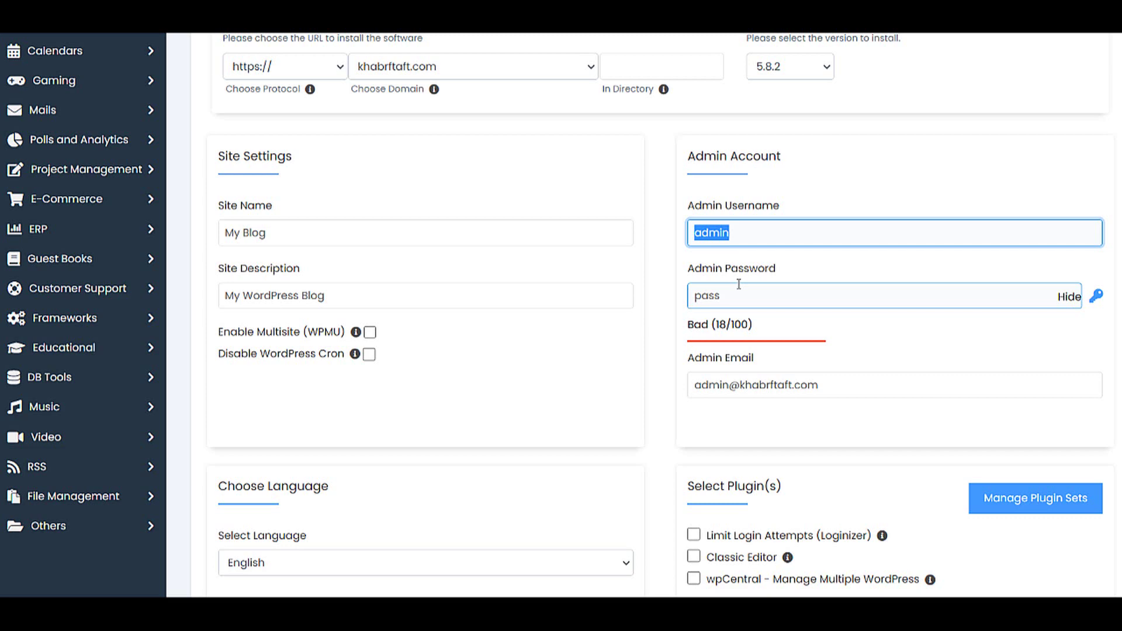
drag(739, 302, 683, 299)
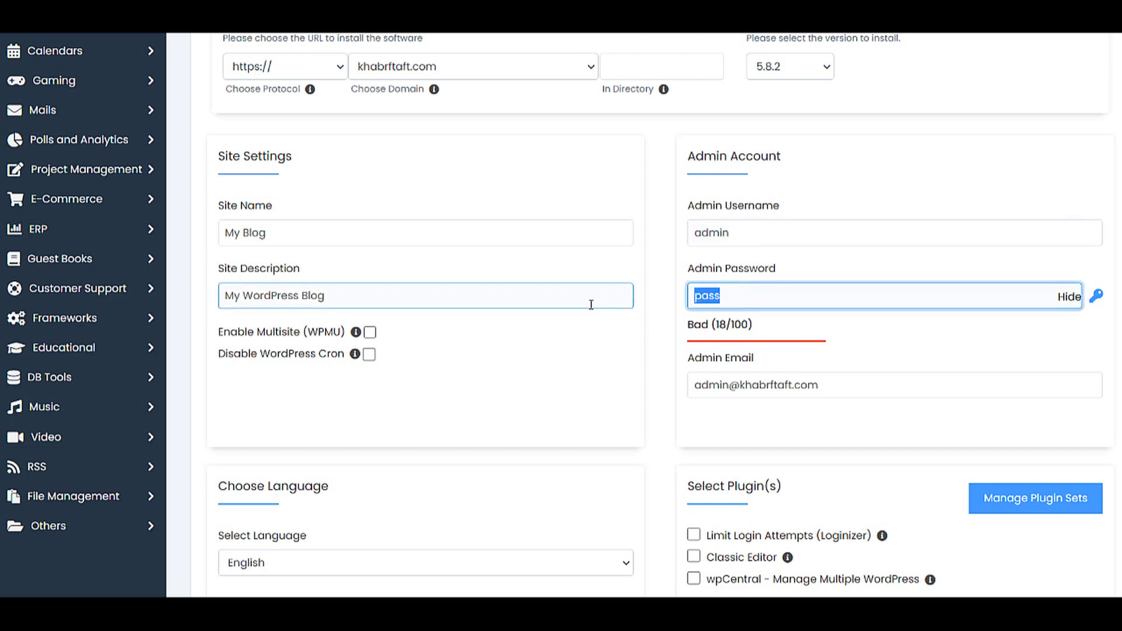
drag(859, 385, 637, 320)
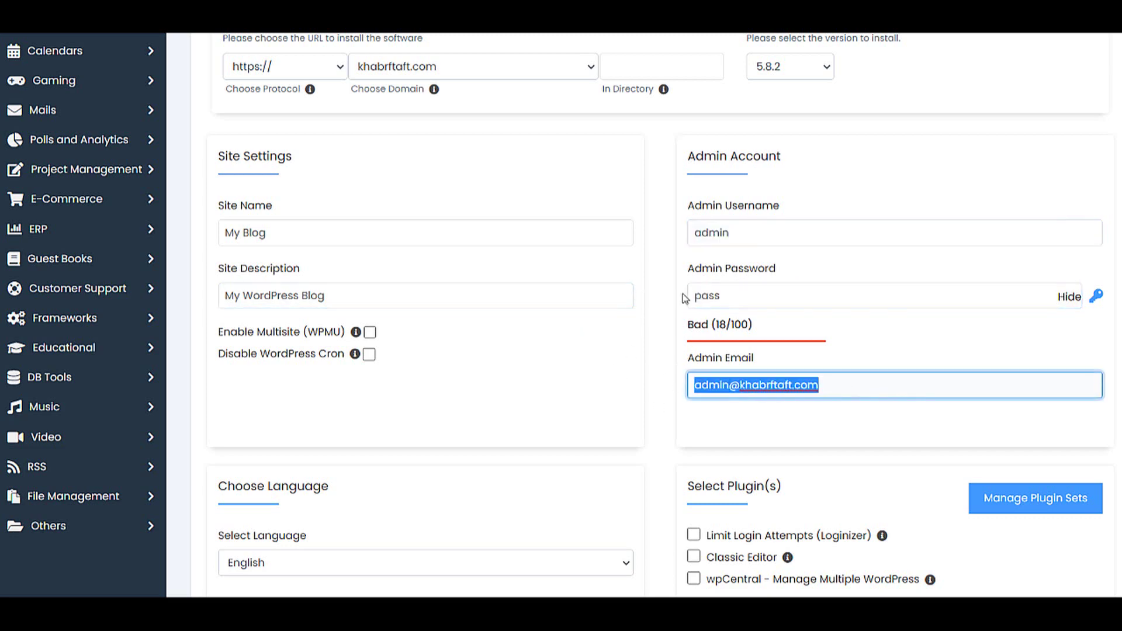
- Expand and collapse Advanced Options to review the remaining install settings
scroll(692, 282, down, 9)
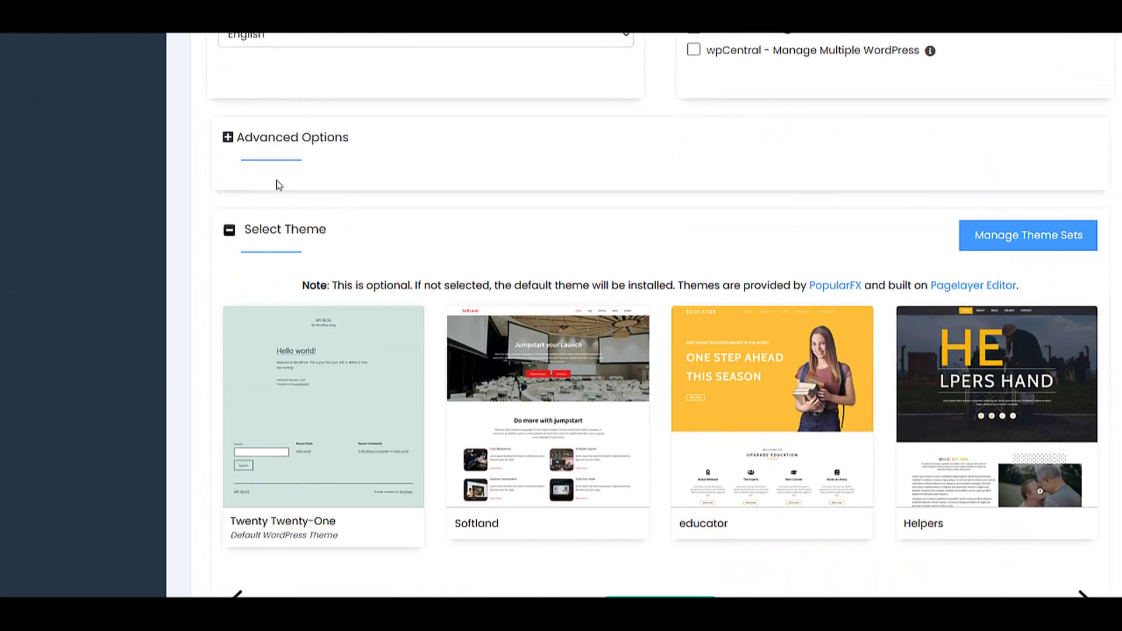
click(229, 139)
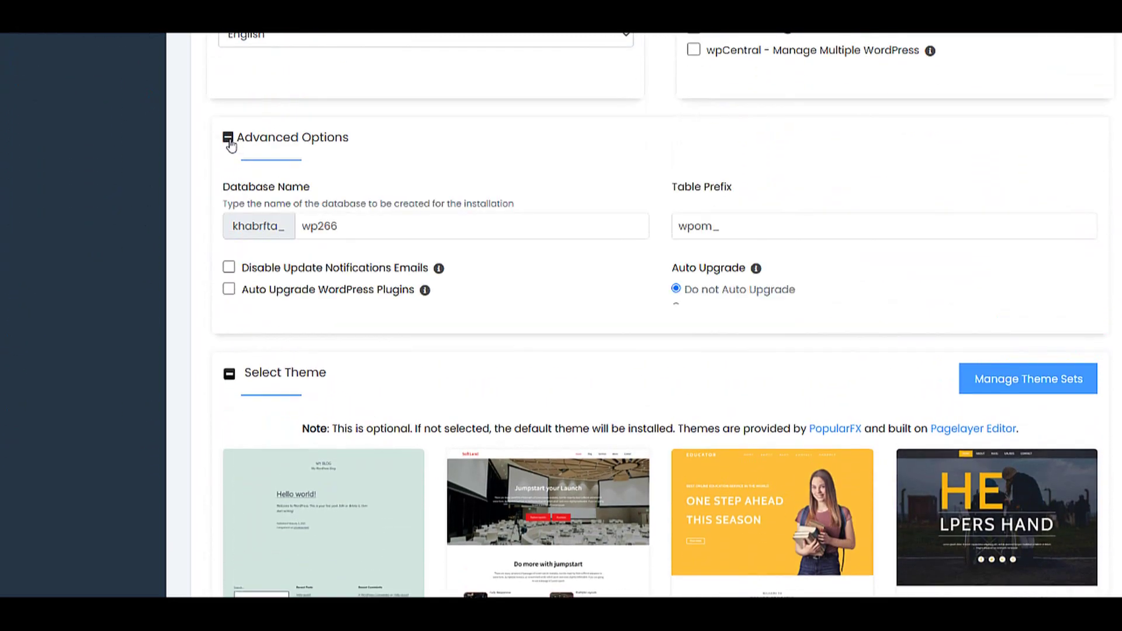
click(230, 141)
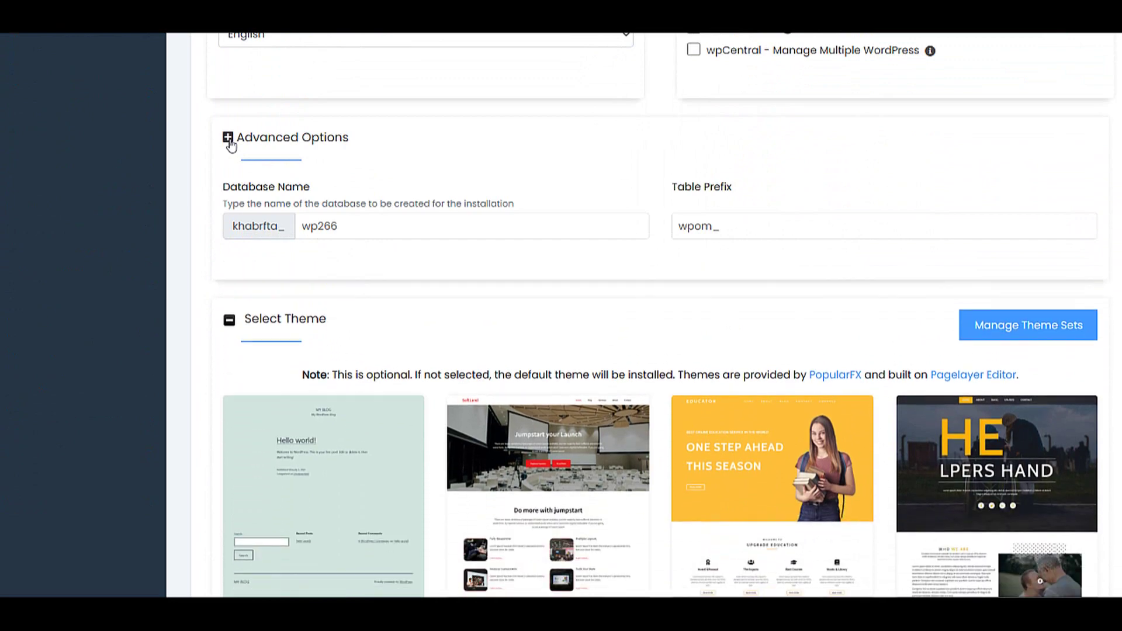
scroll(368, 193, down, 5)
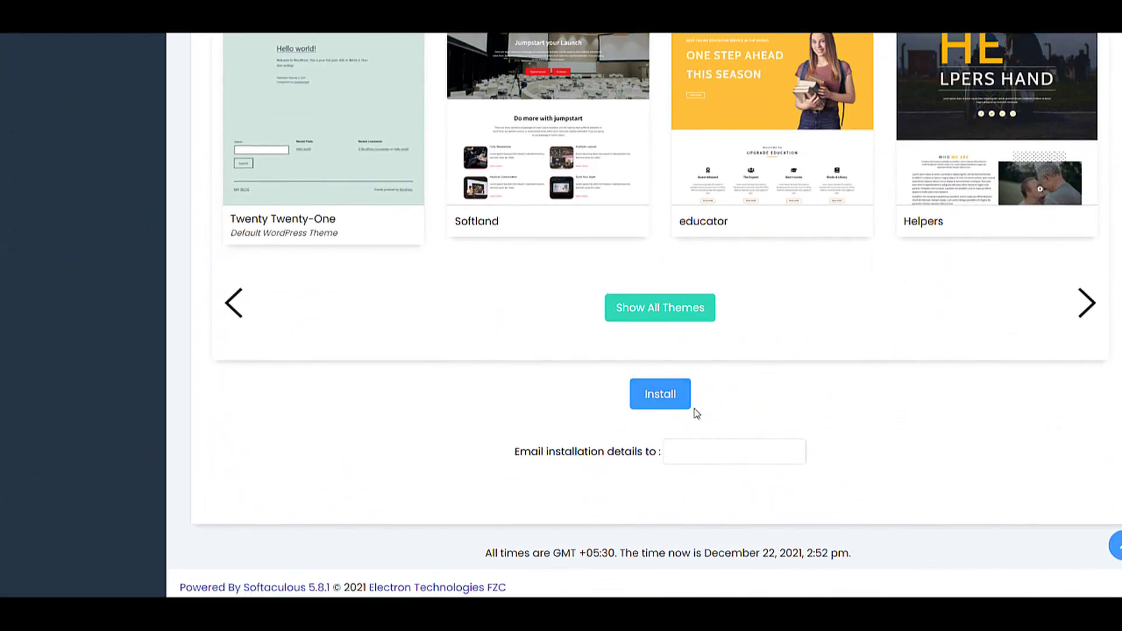
scroll(652, 383, up, 1)
scroll(652, 354, up, 15)
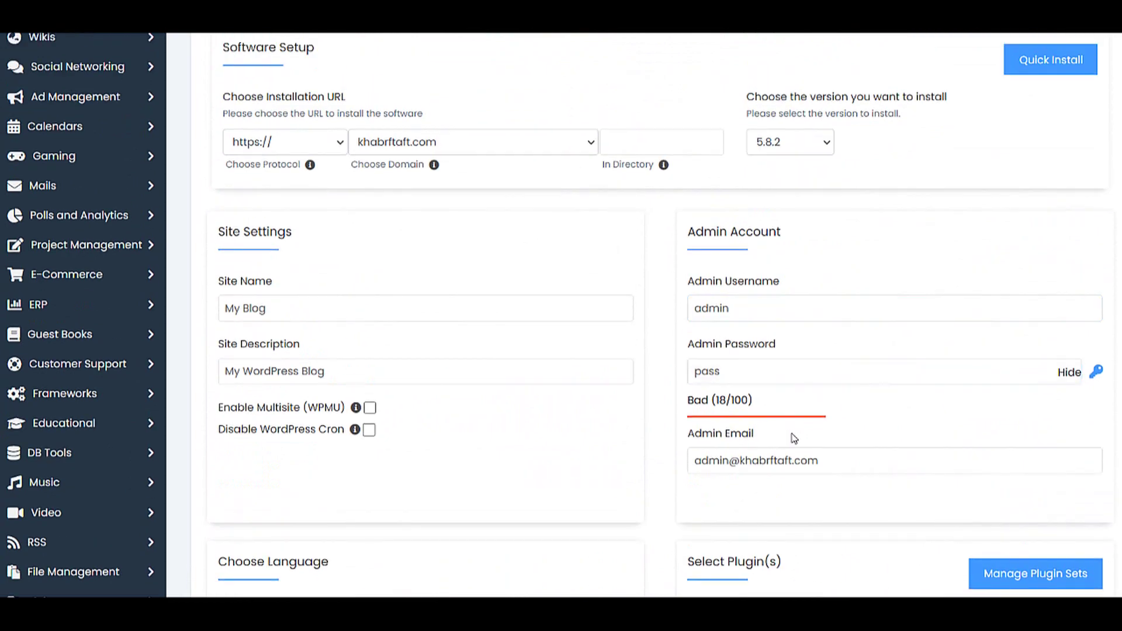
scroll(794, 438, up, 5)
scroll(794, 438, down, 20)
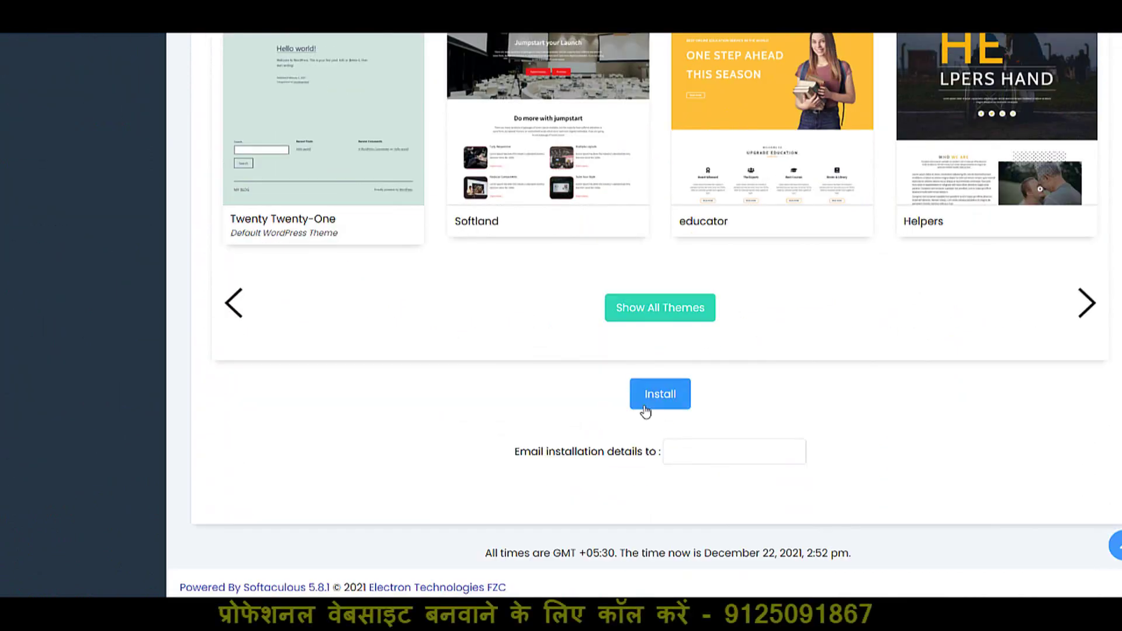
- Install WordPress, let the browser save the admin password, and open the new site
click(659, 393)
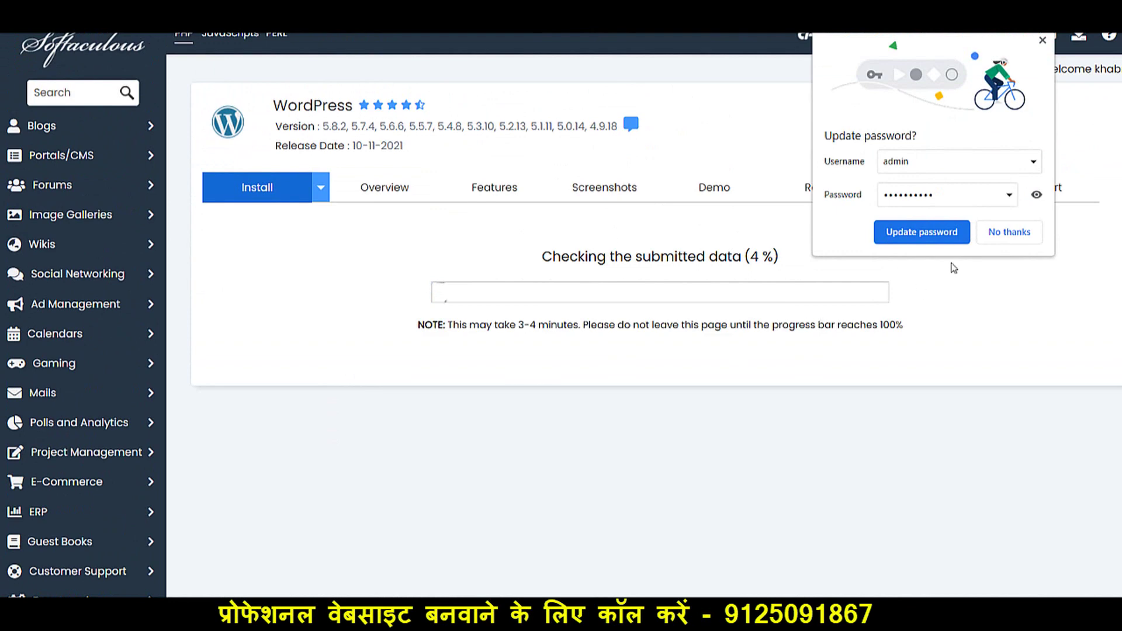
click(934, 232)
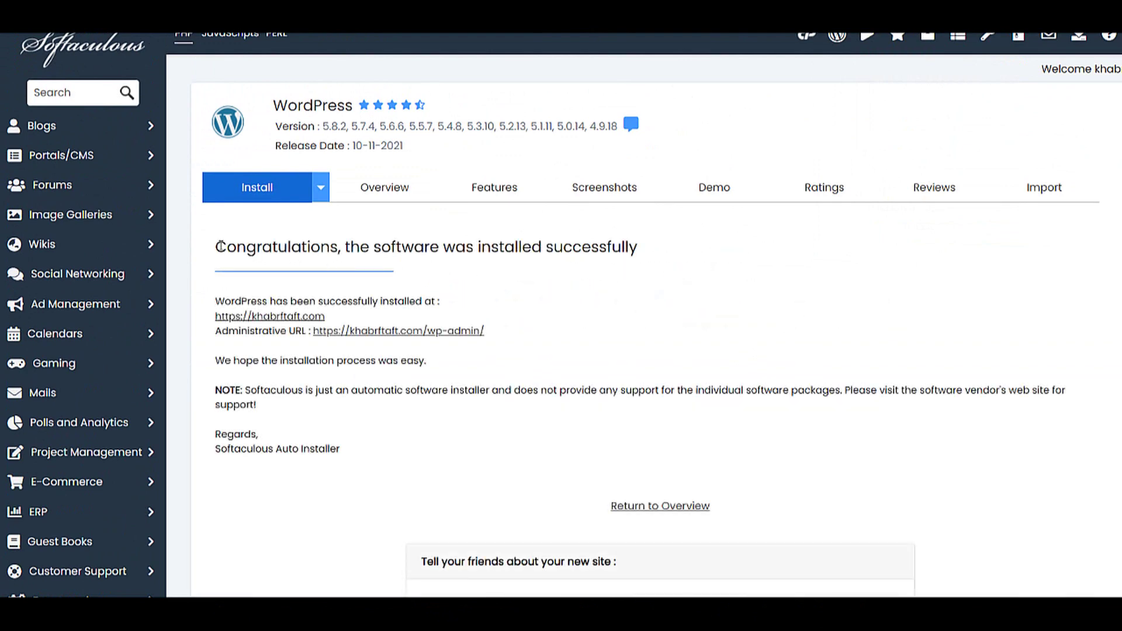
drag(220, 246, 485, 268)
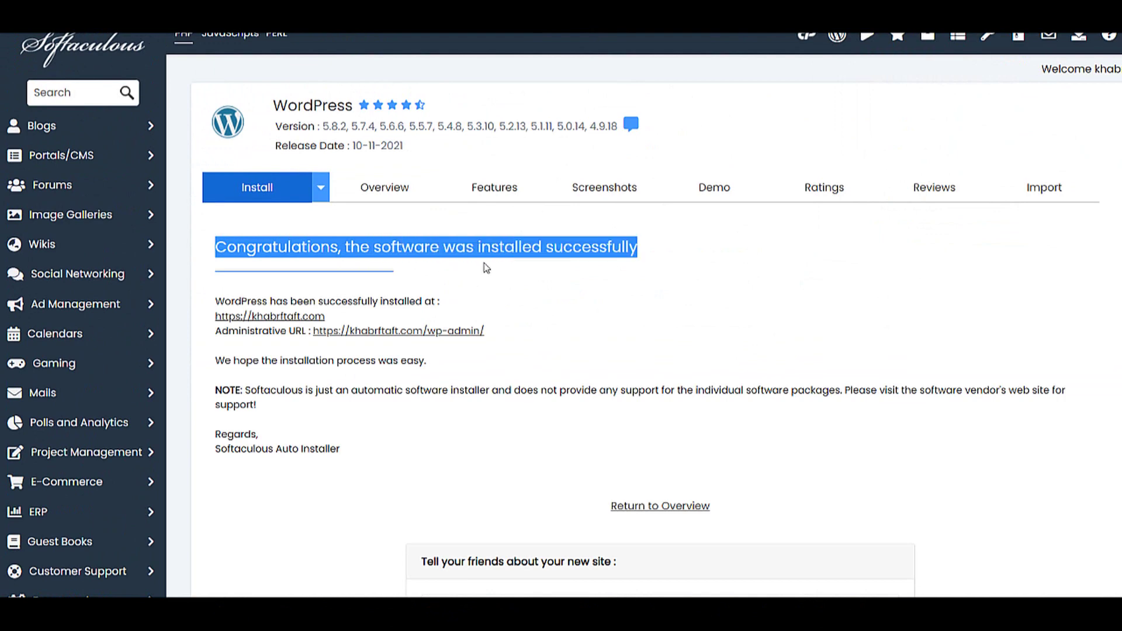
click(279, 317)
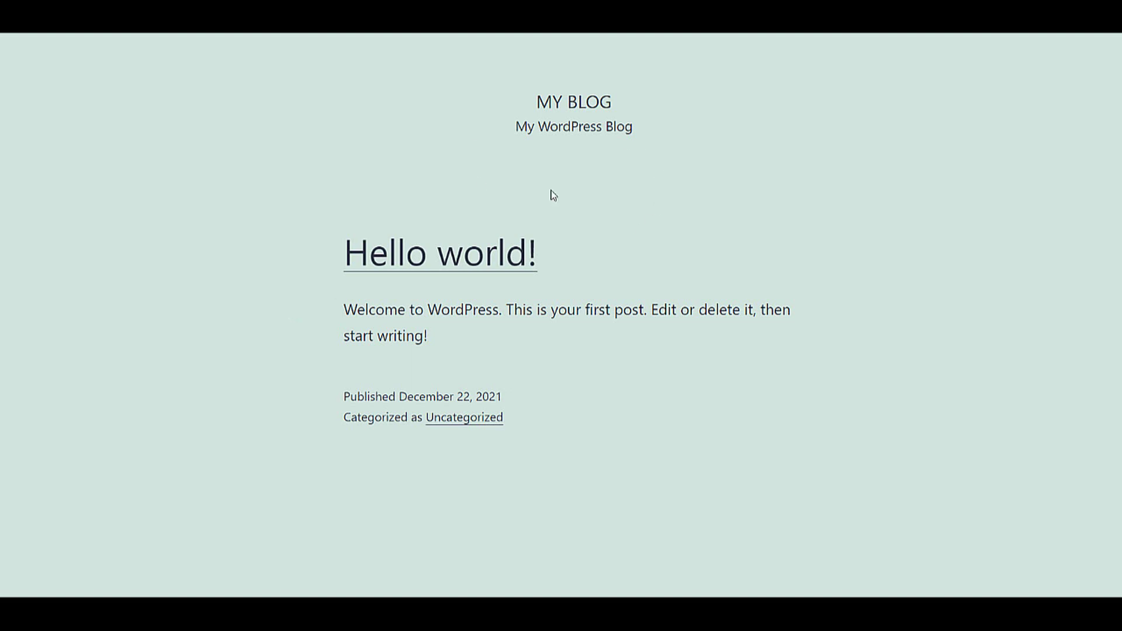
- Browse the new site's Hello world page, then load khabrftaft.com/wp-admin to reach the Dashboard
drag(524, 131, 619, 127)
scroll(375, 356, down, 2)
scroll(377, 360, down, 3)
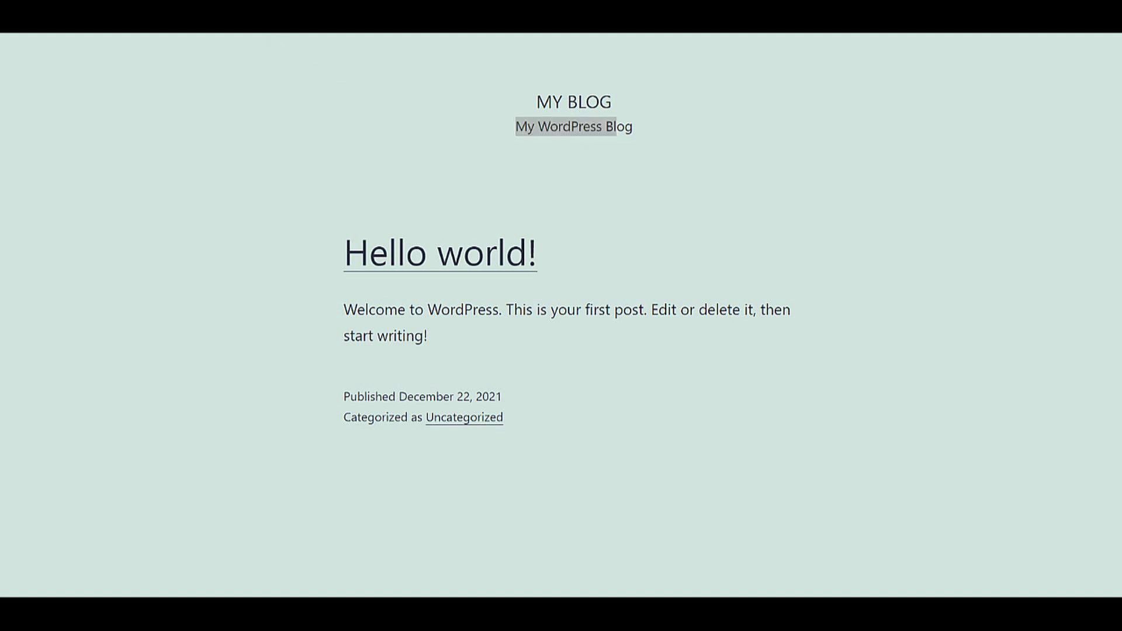
key(Down)
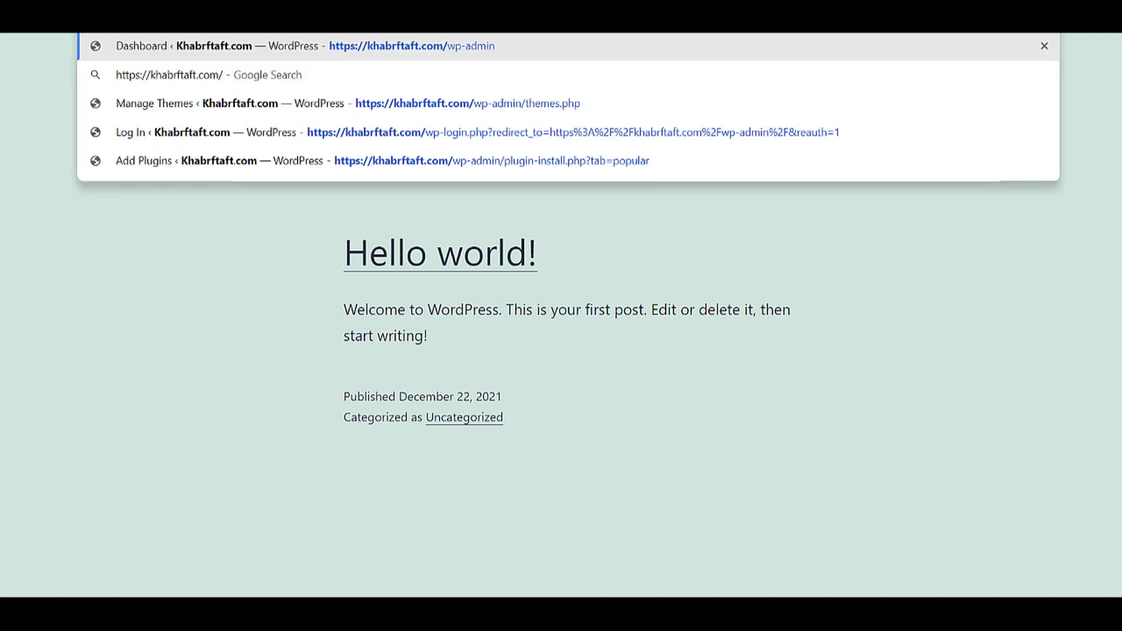
key(Return)
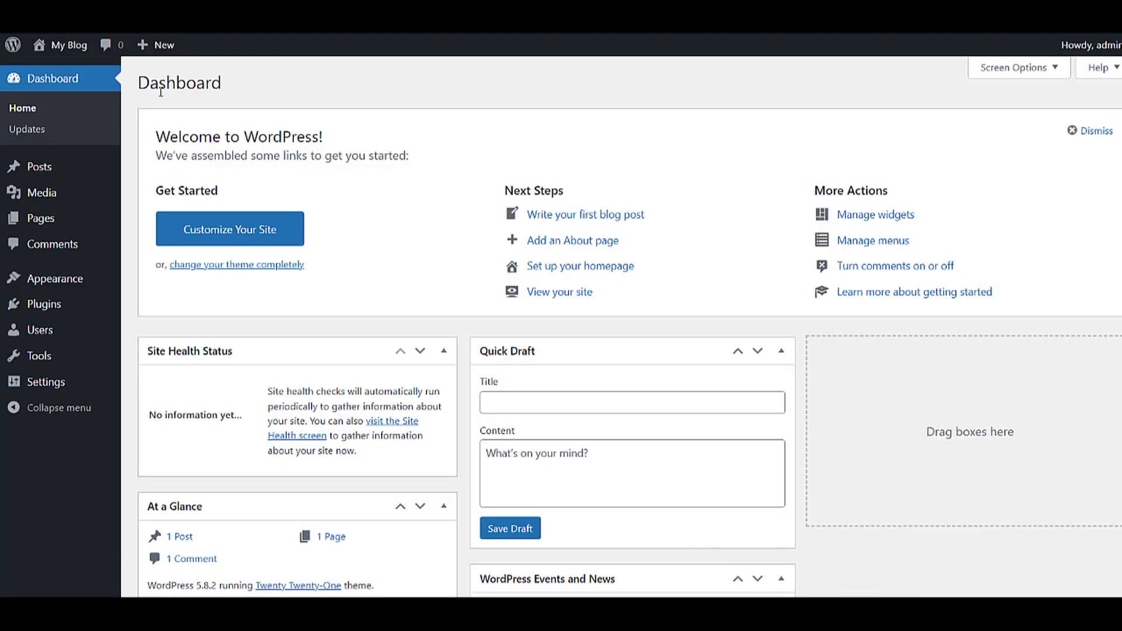
drag(155, 265, 686, 285)
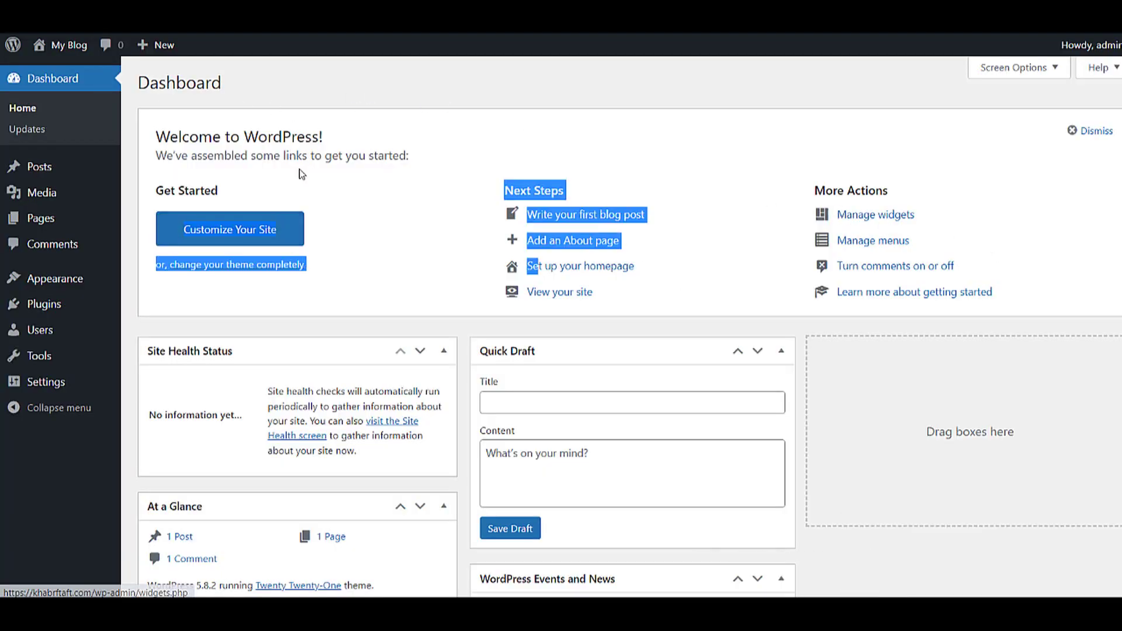
- In Screen Options, uncheck Welcome, Events and News, Quick Draft, Site Health Status and Activity
click(187, 88)
double_click(187, 89)
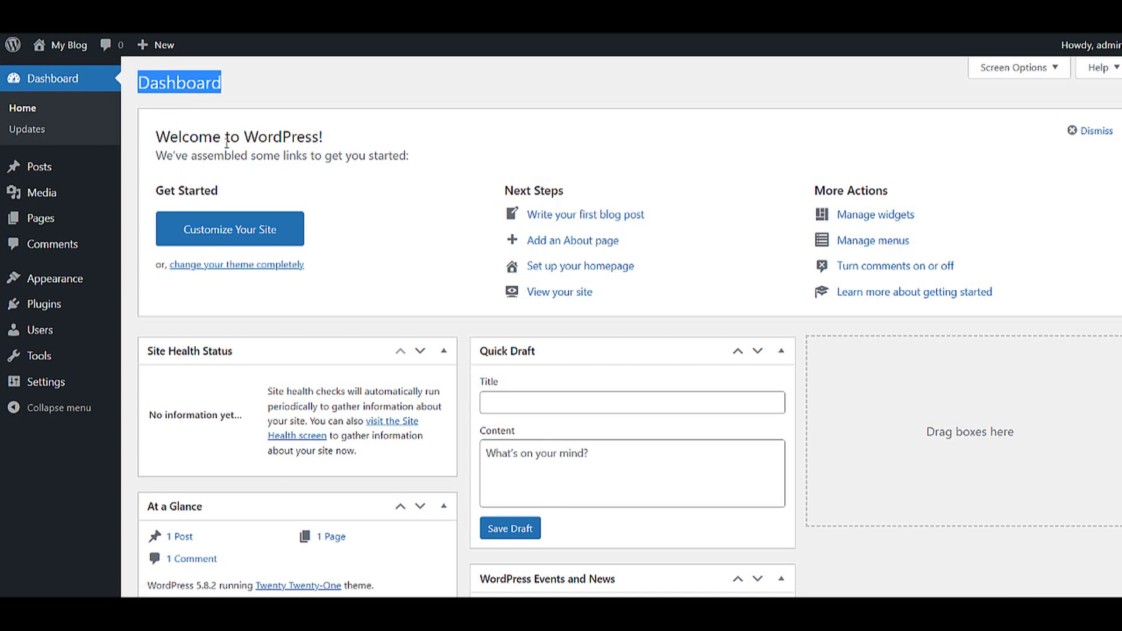
scroll(213, 165, down, 1)
scroll(324, 266, up, 1)
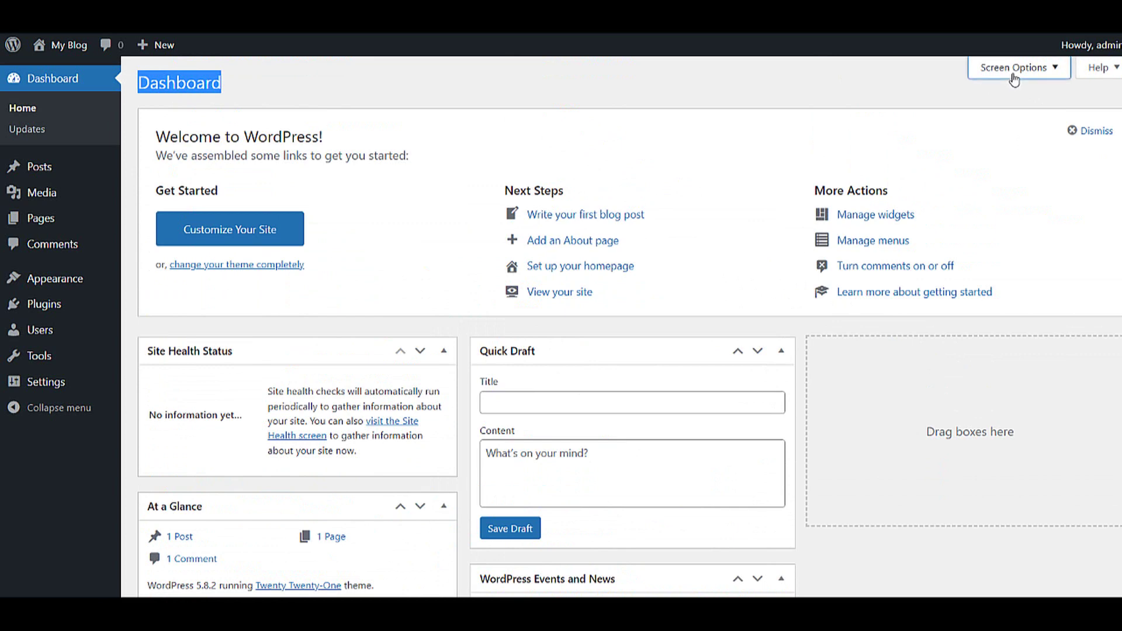
scroll(713, 414, down, 3)
scroll(713, 415, up, 3)
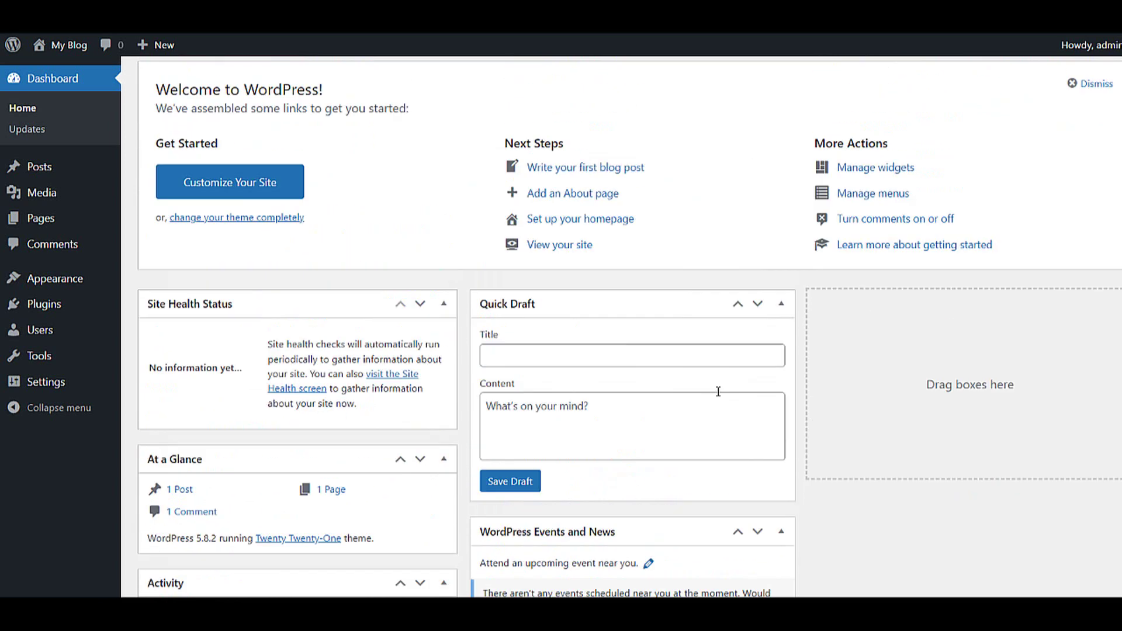
click(997, 72)
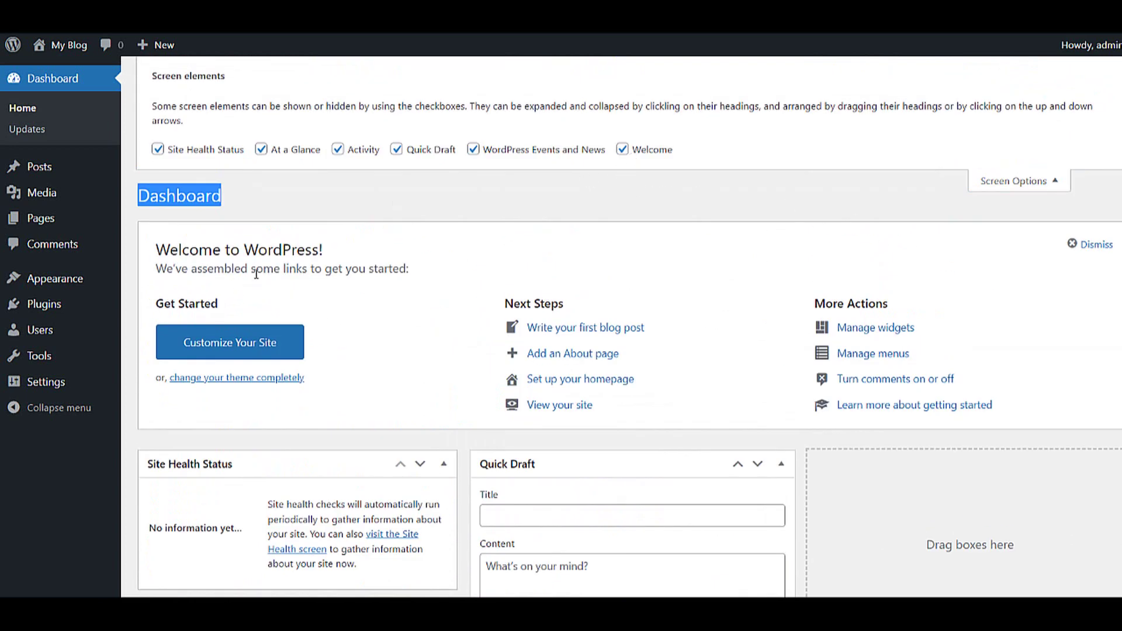
click(623, 150)
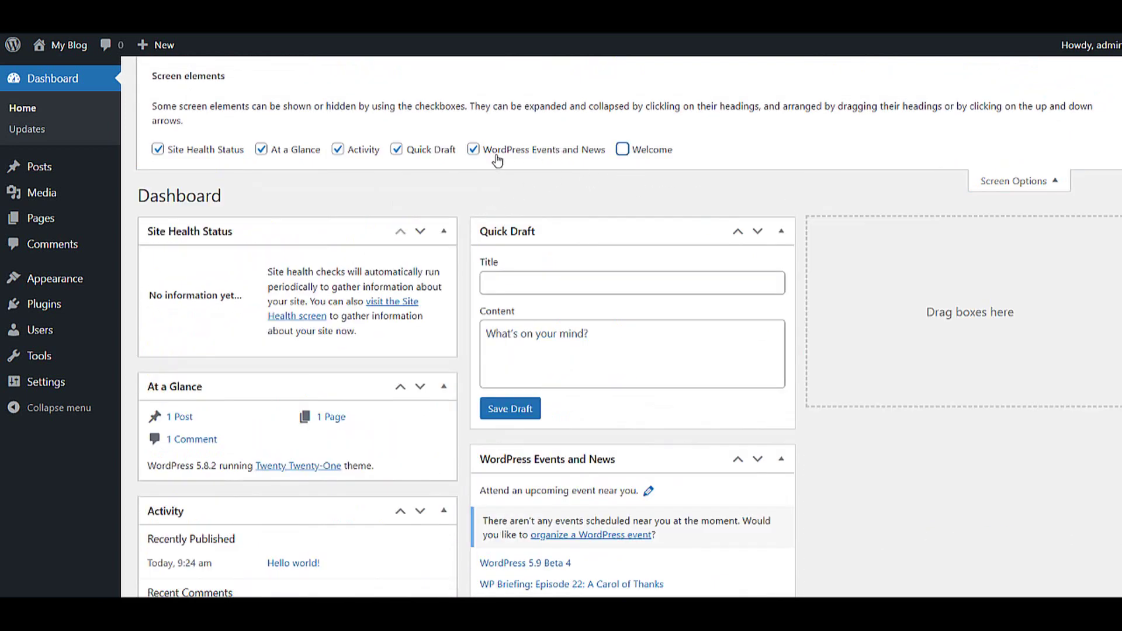
click(528, 156)
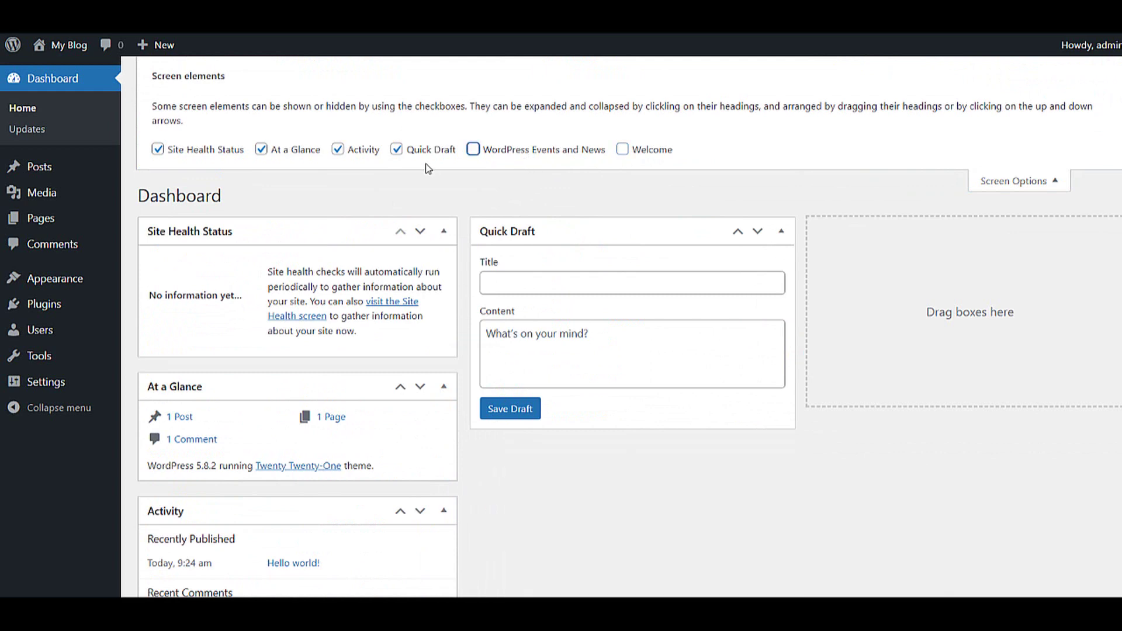
click(424, 153)
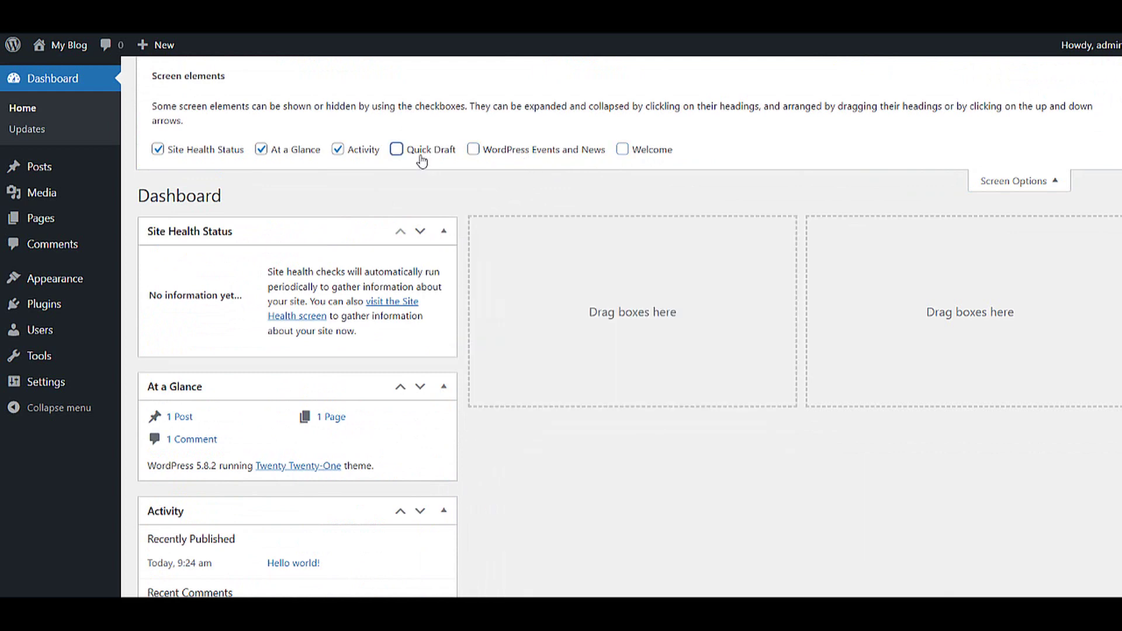
click(197, 152)
click(350, 151)
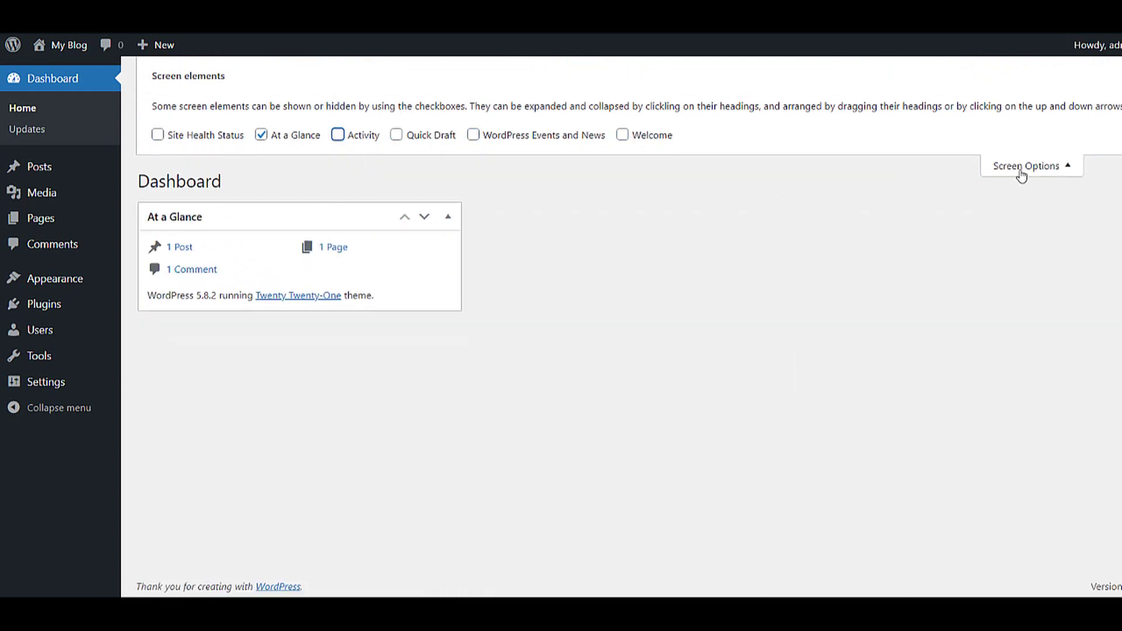
click(1024, 168)
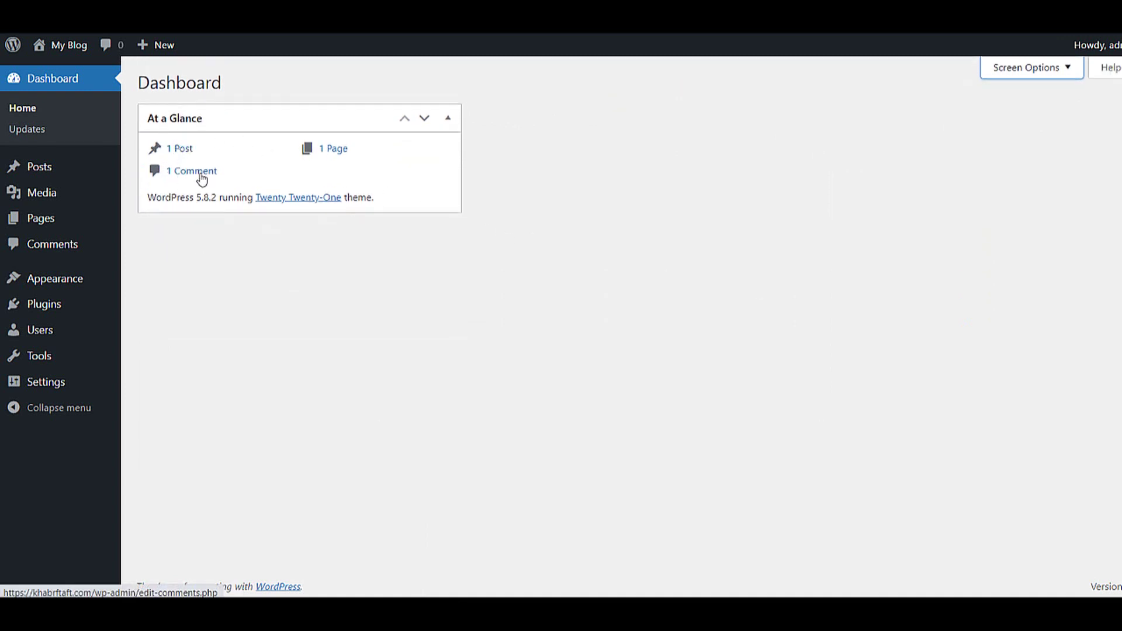
- Trash and permanently delete the Hello world! post, then go to Posts > Categories
mouse_move(85, 170)
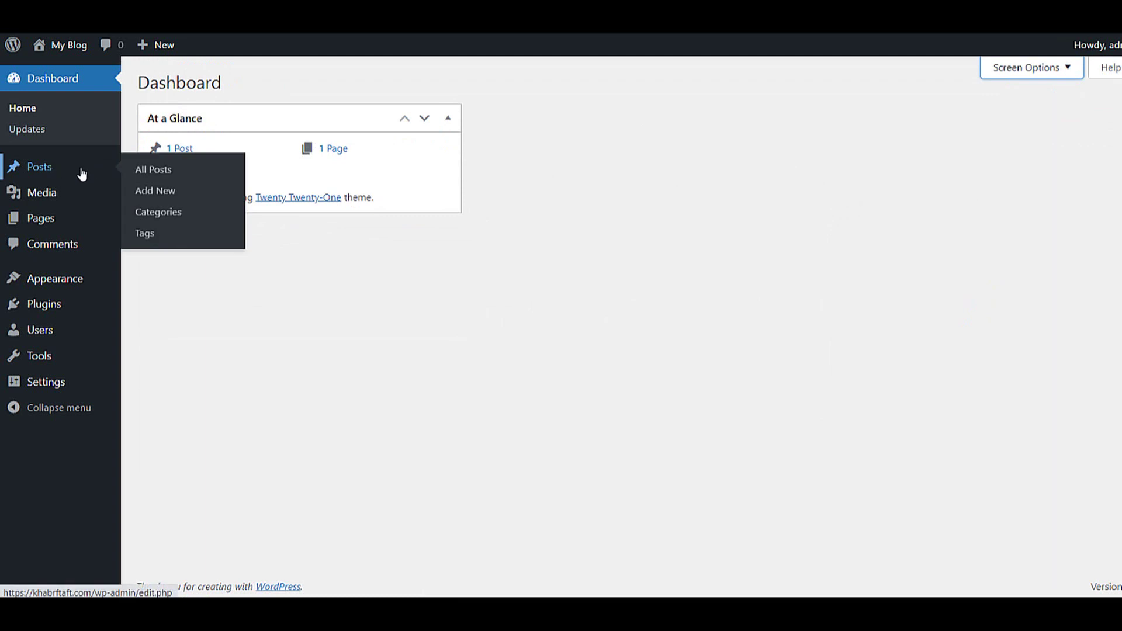
click(154, 175)
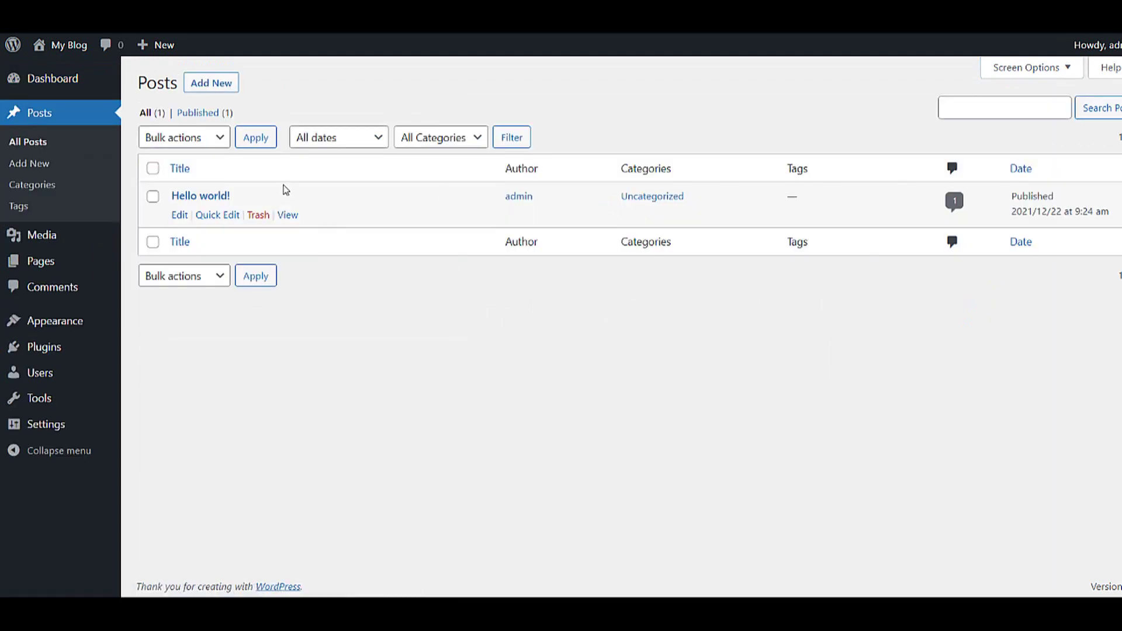
click(255, 215)
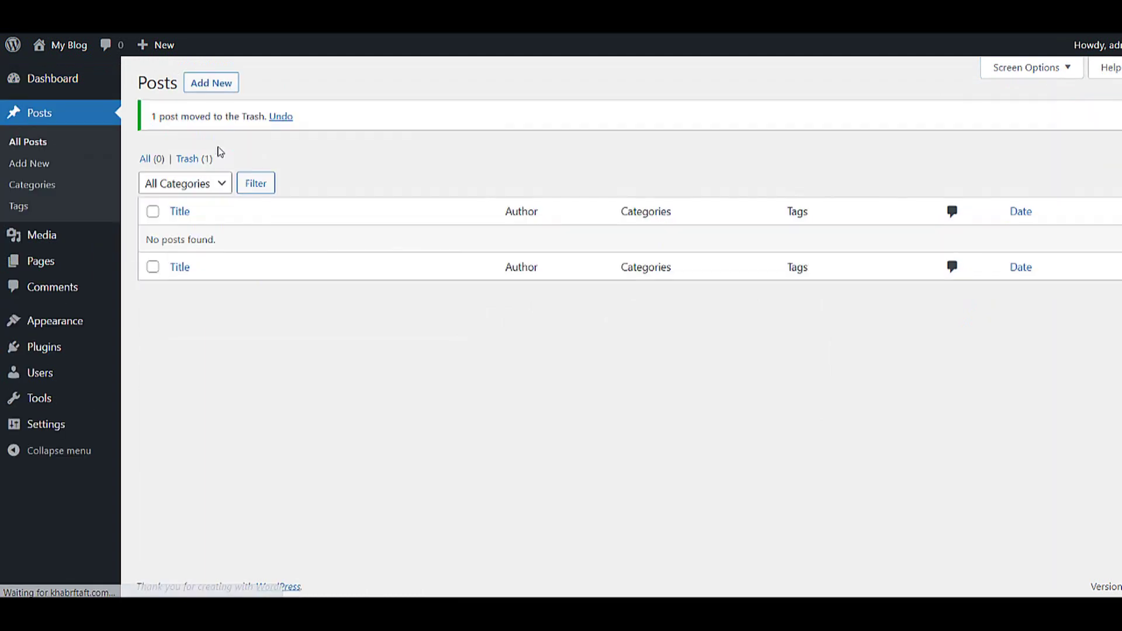
click(196, 159)
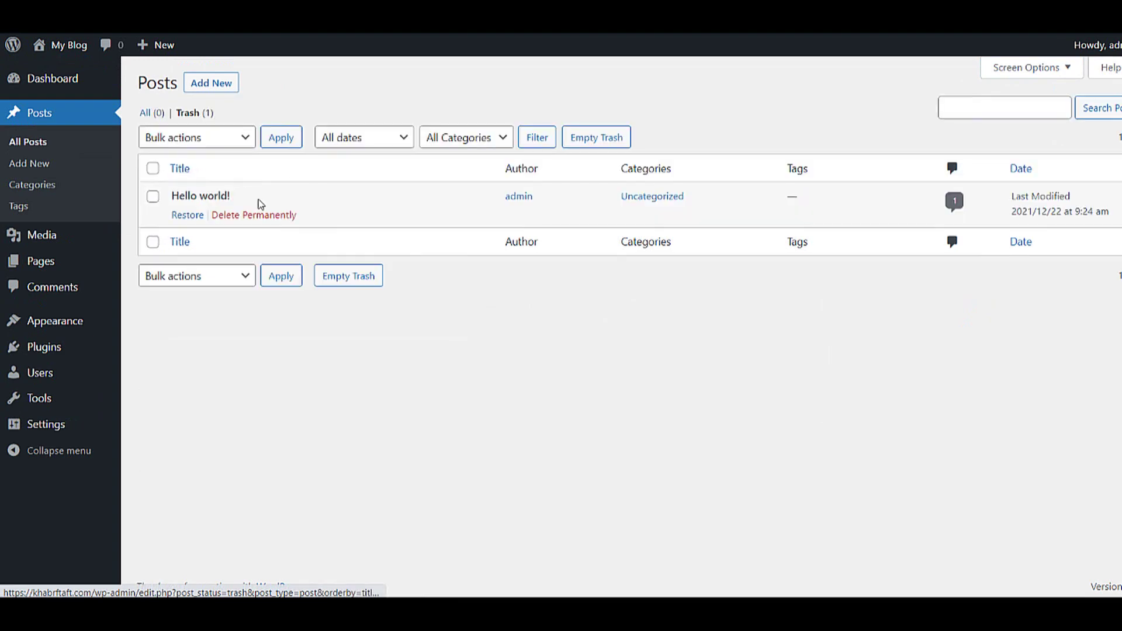
click(245, 217)
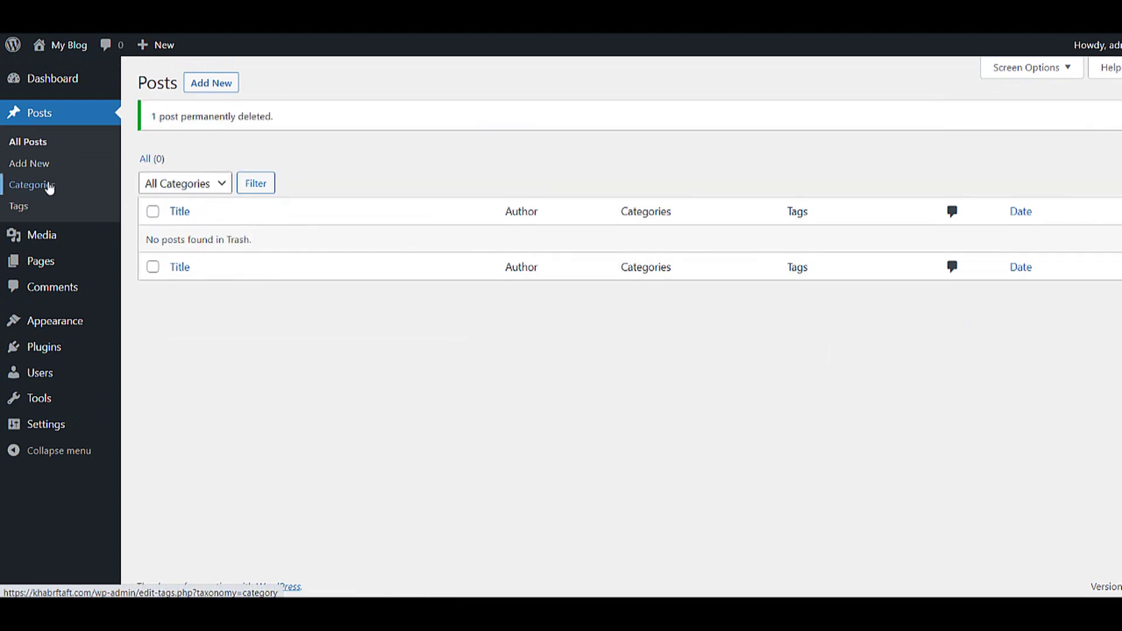
click(47, 184)
- Bulk-trash Privacy Policy and Sample Page, empty the Trash, and return to the Dashboard
mouse_move(52, 261)
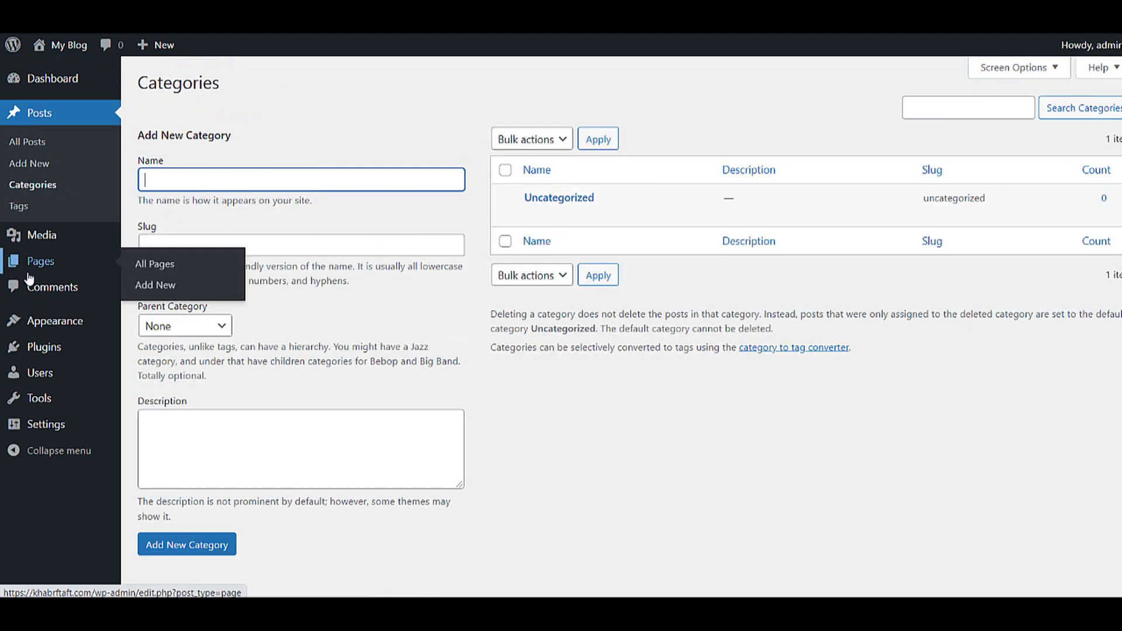
click(188, 267)
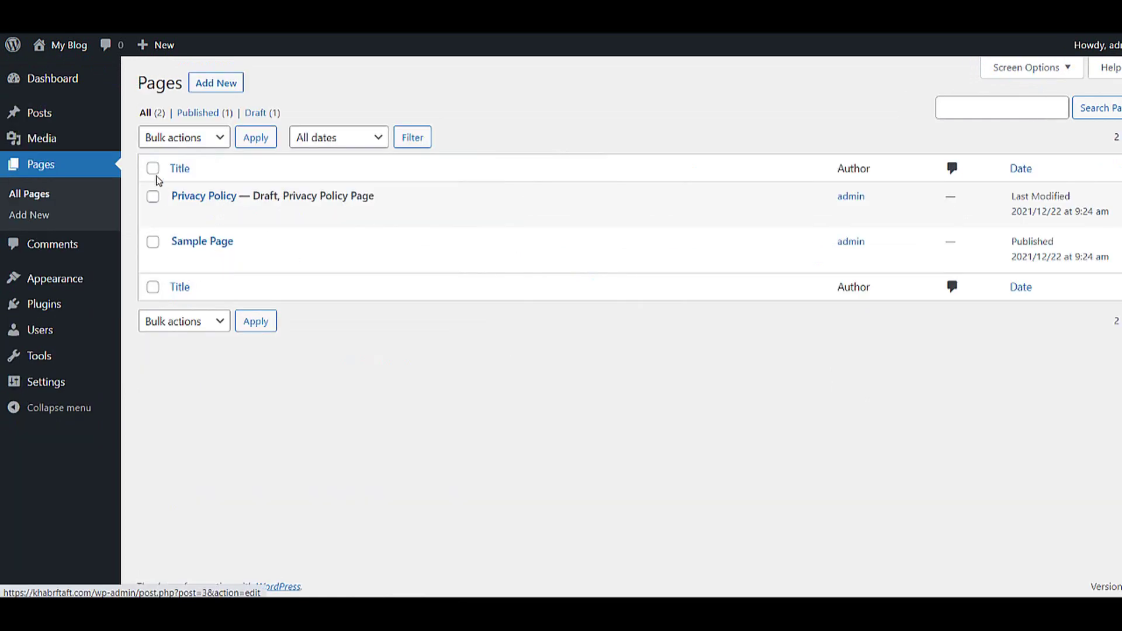
click(153, 169)
click(170, 139)
click(179, 187)
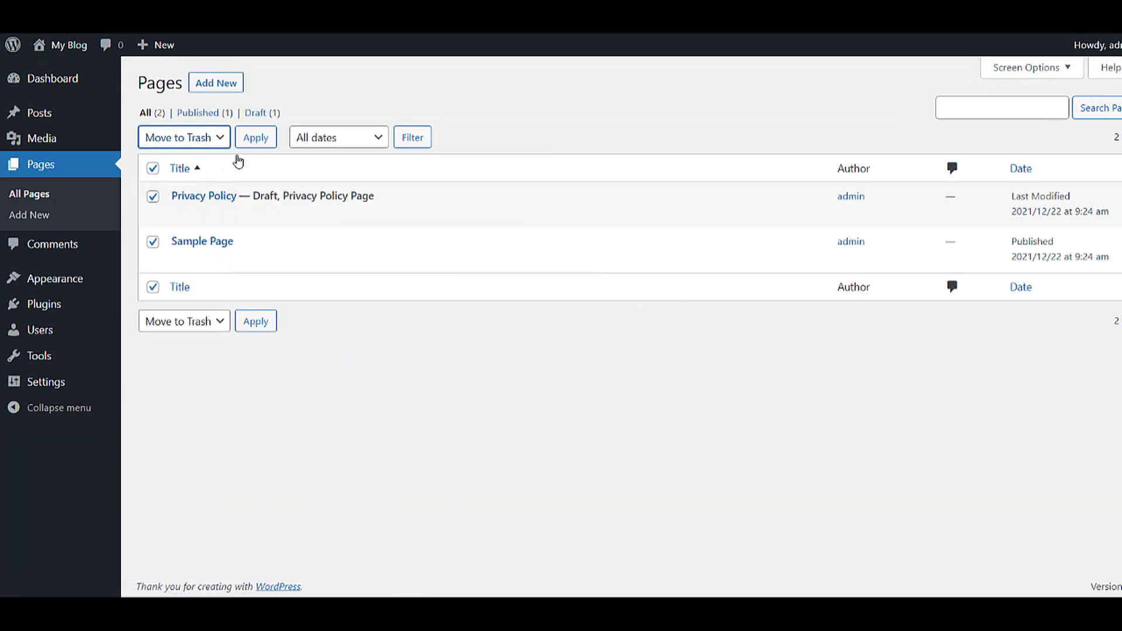
click(252, 147)
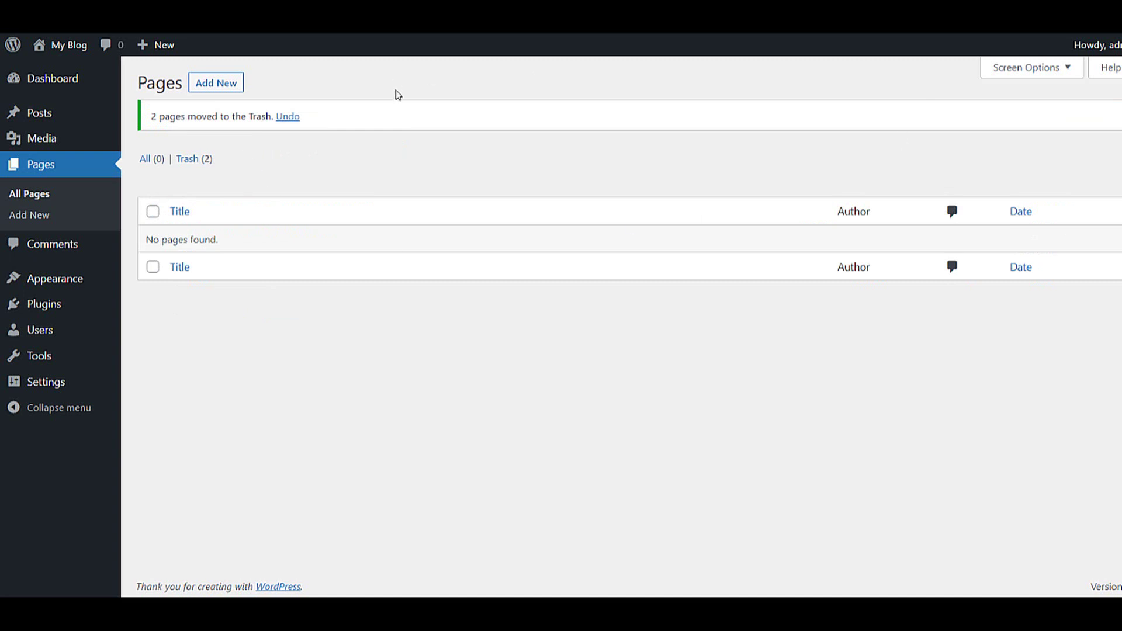
click(194, 159)
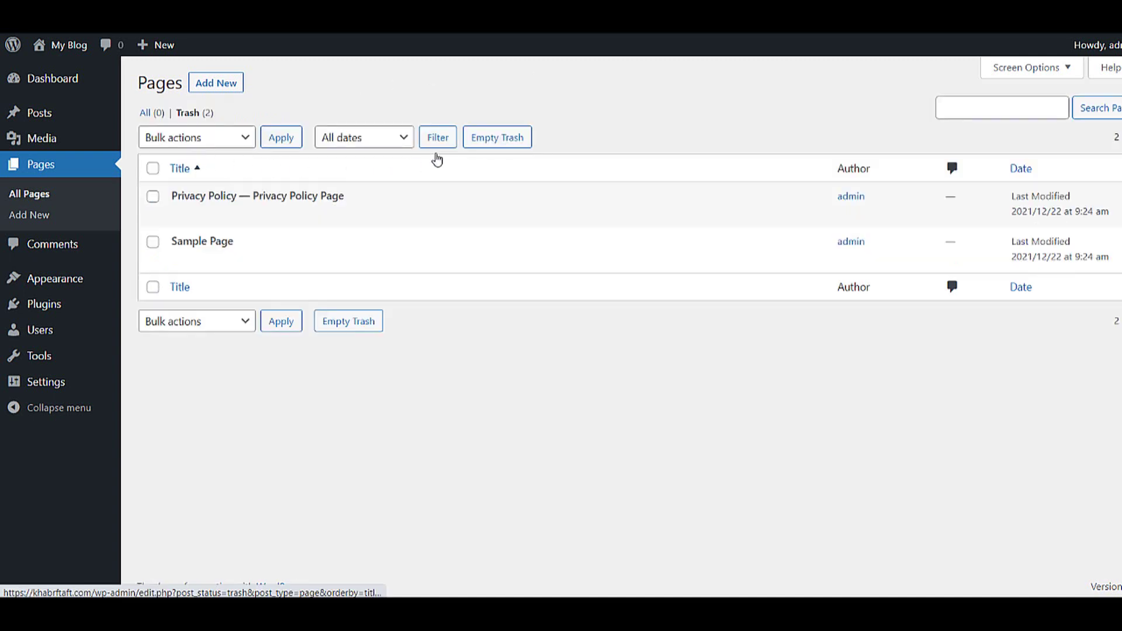
click(517, 140)
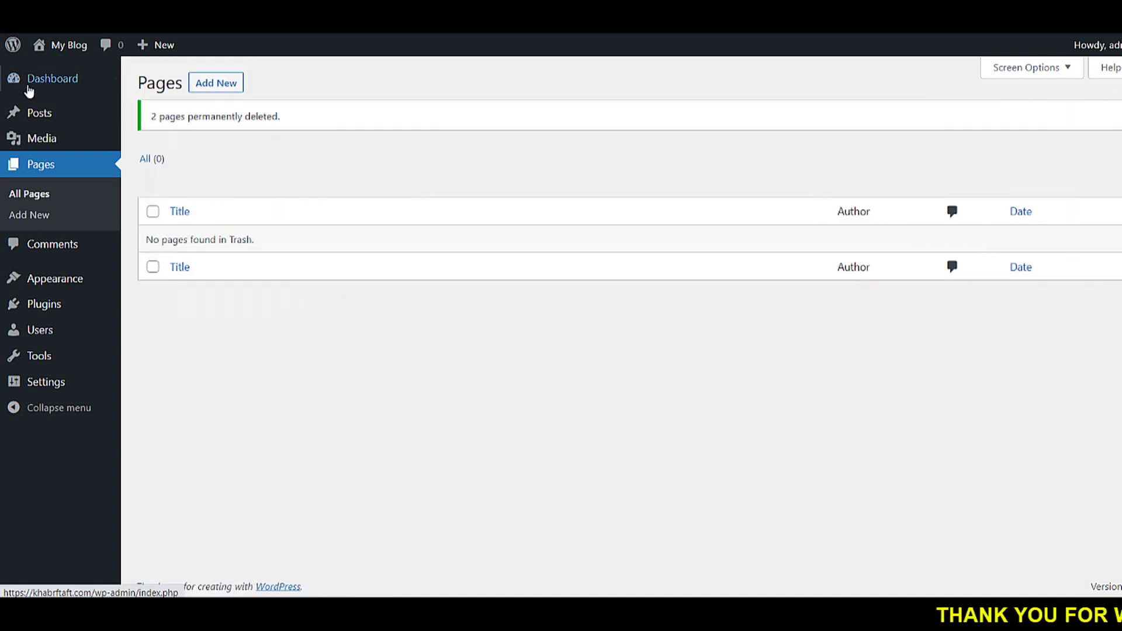
click(38, 81)
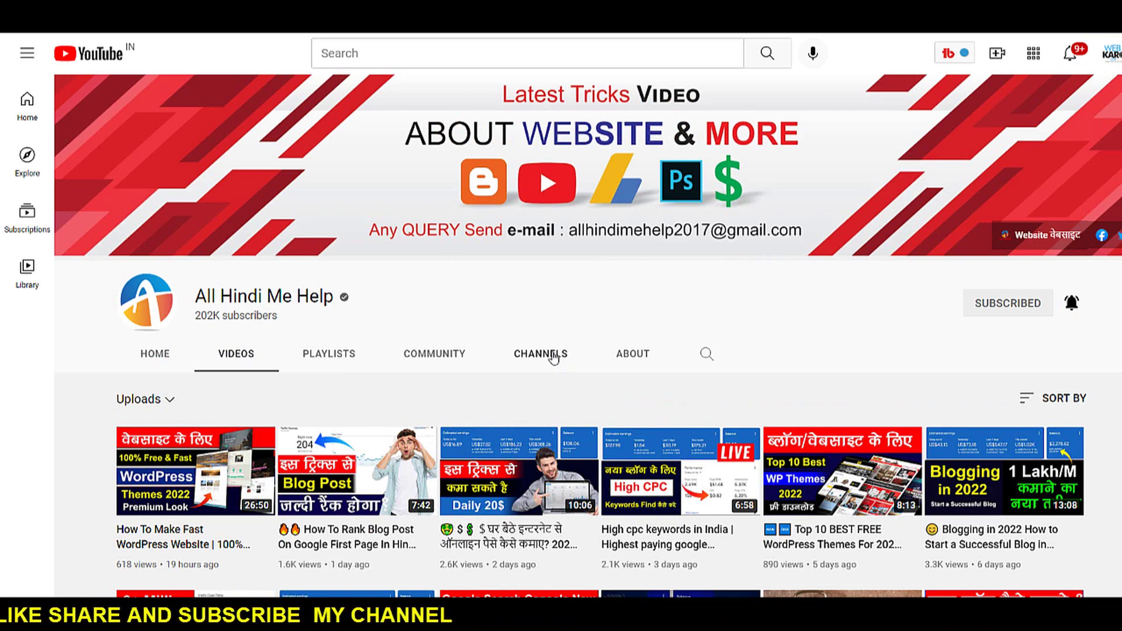
- Highlight the tutorial channel's name on its YouTube Videos page
drag(196, 296, 326, 299)
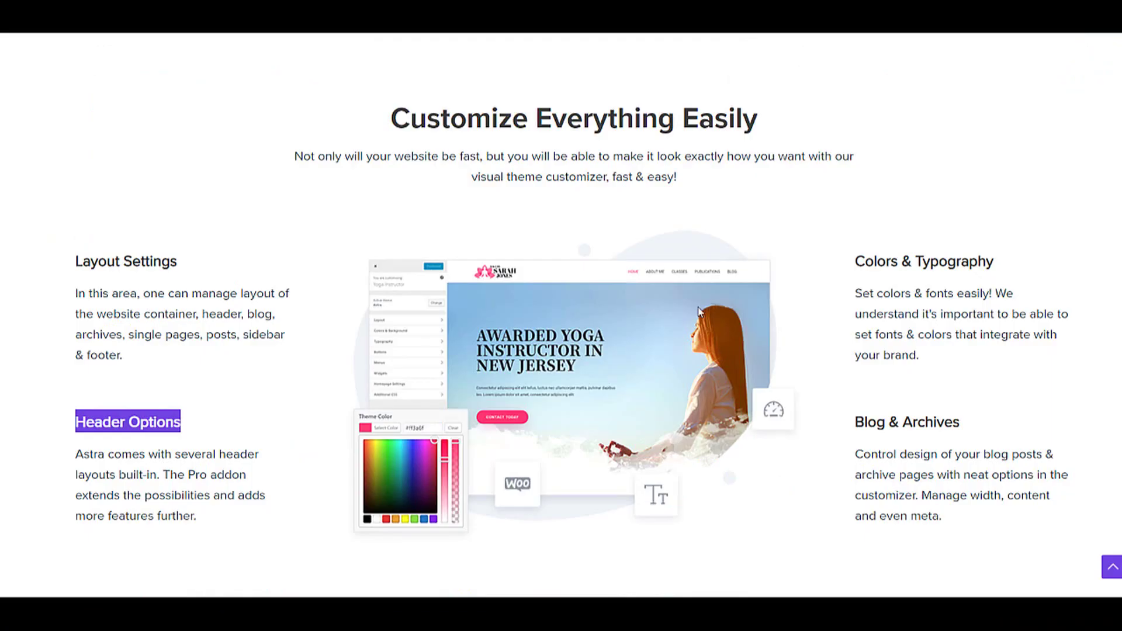
scroll(541, 415, up, 4)
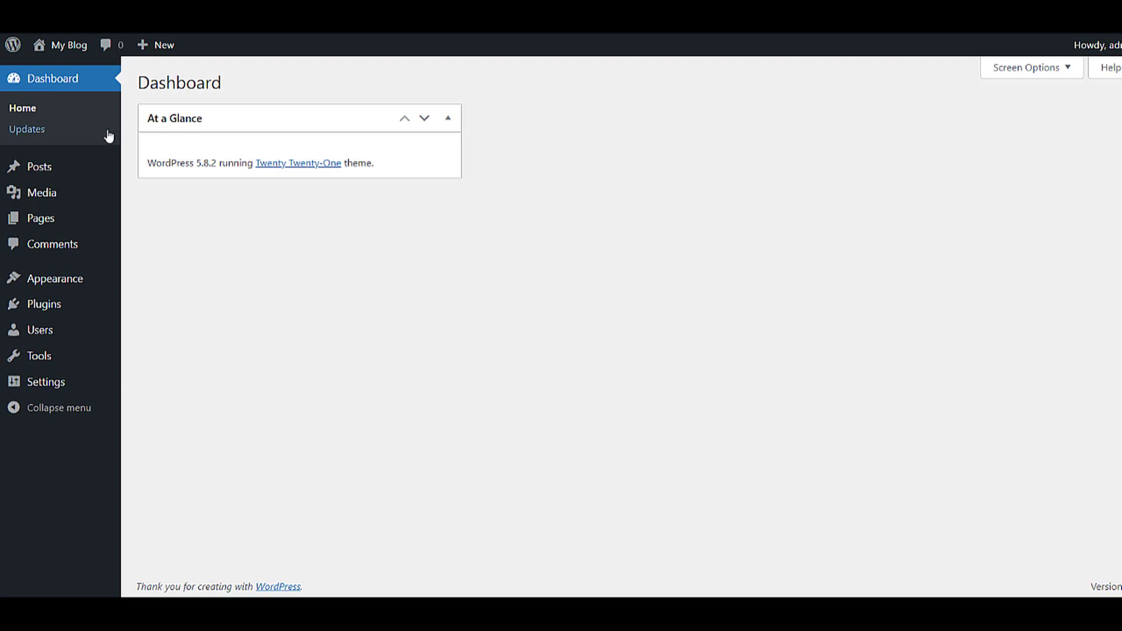
- Go to Settings > General from the admin sidebar
mouse_move(45, 219)
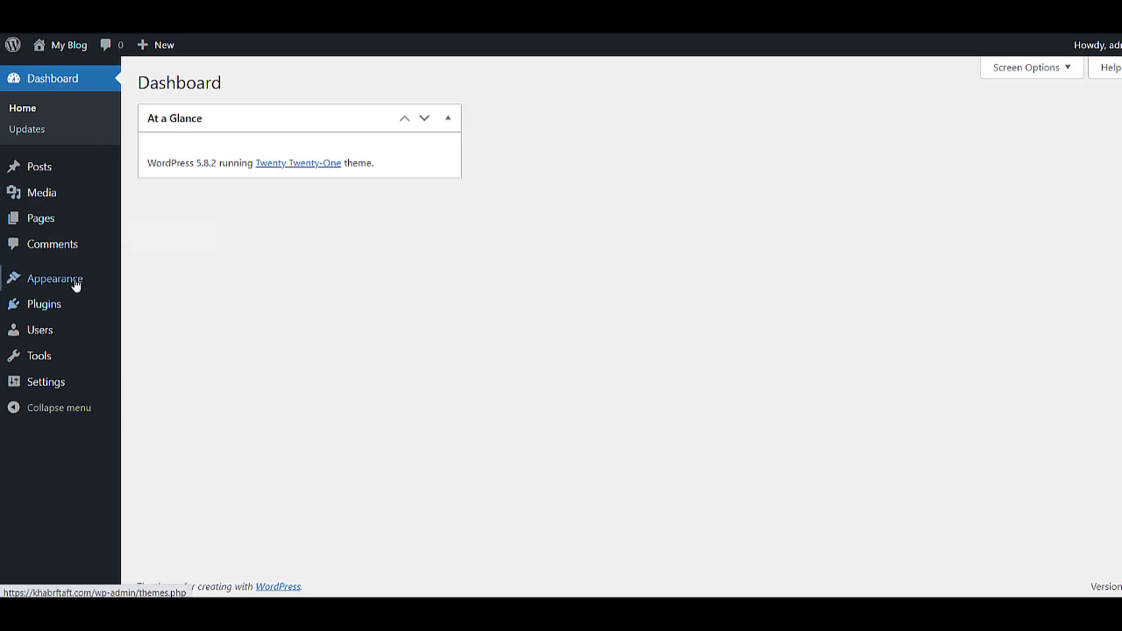
mouse_move(37, 384)
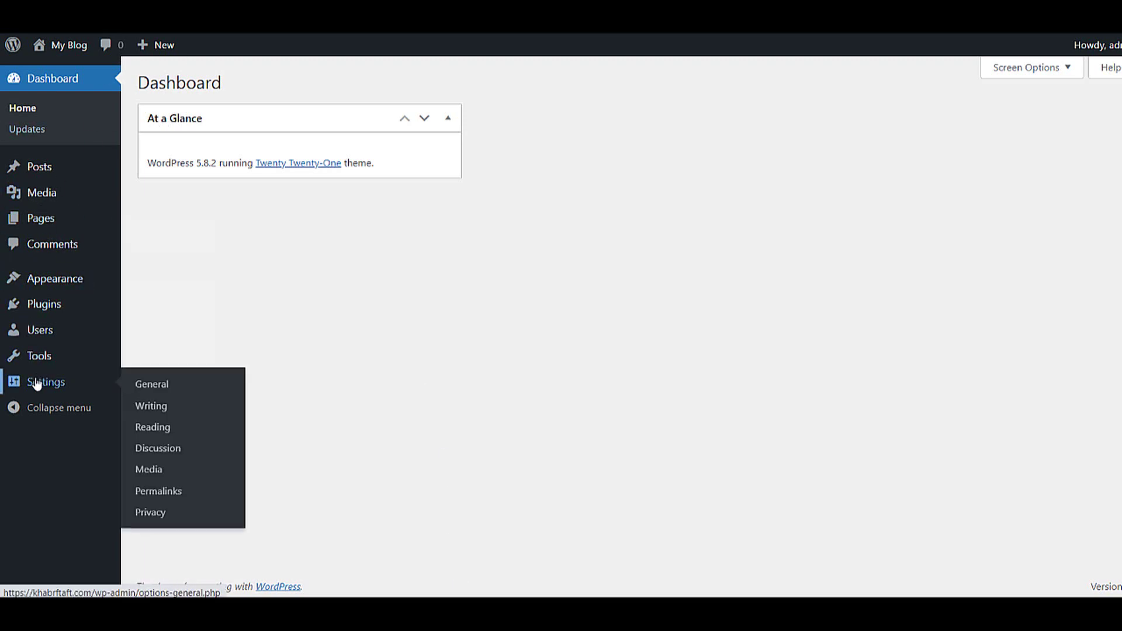
click(159, 392)
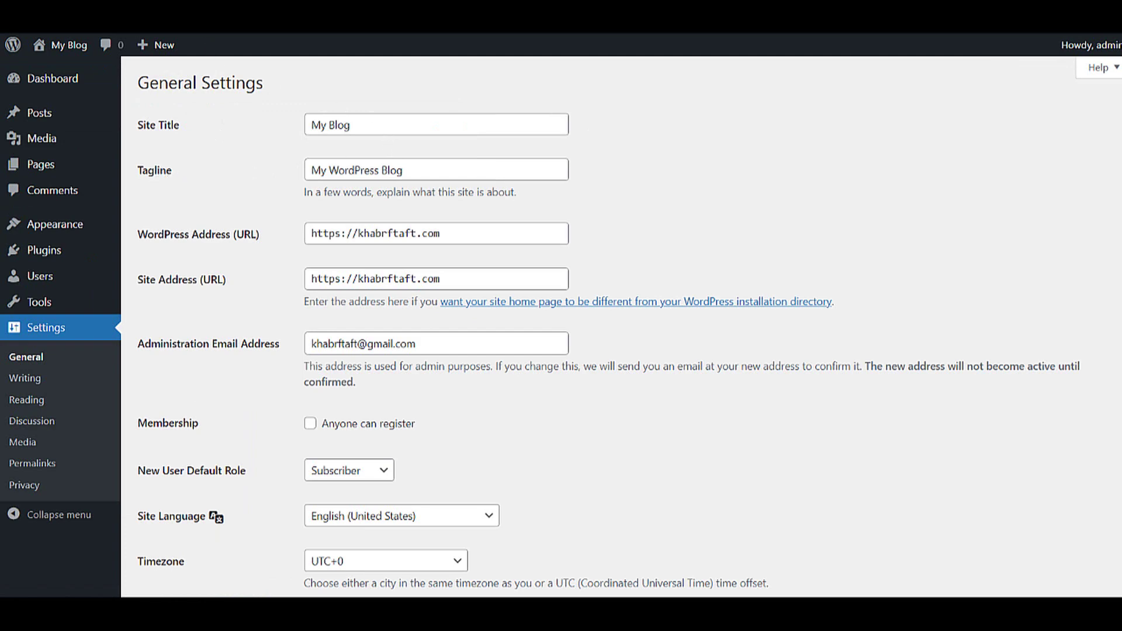
- Change the site title from My Blog to 'KhabrFtaft.com'
drag(414, 120, 238, 126)
text(khabrftaft)
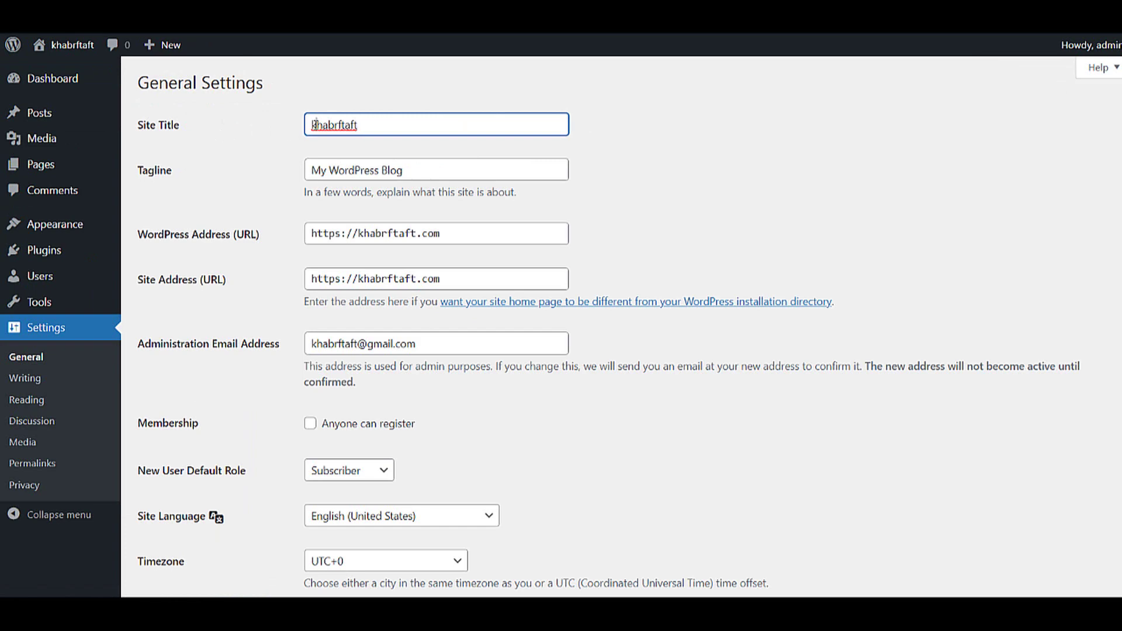
text(K)
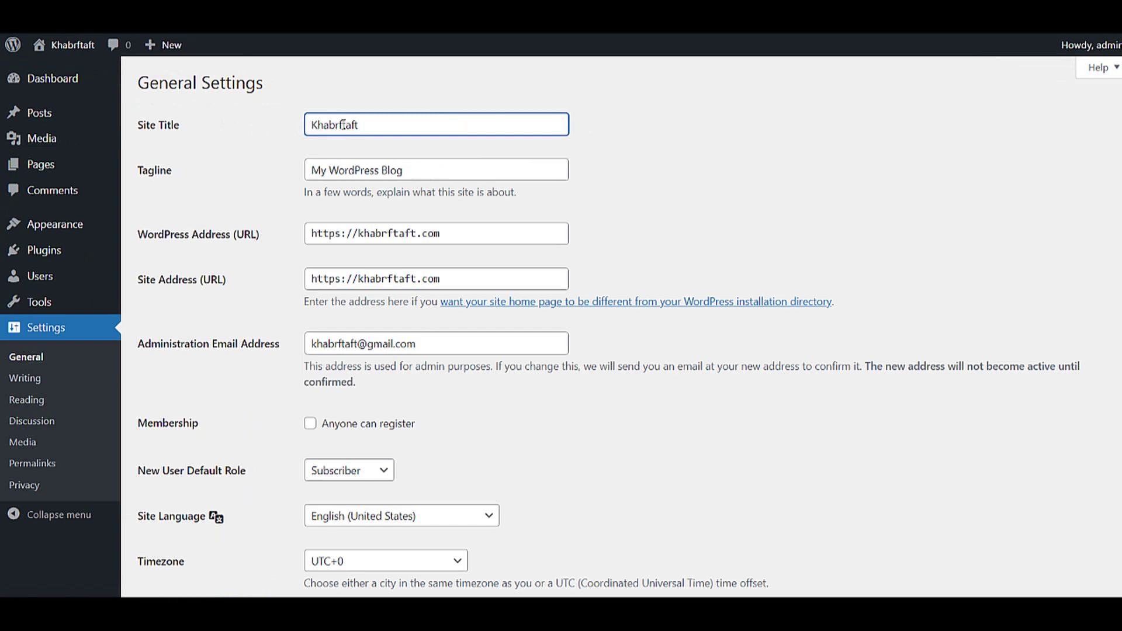
text(F)
click(384, 126)
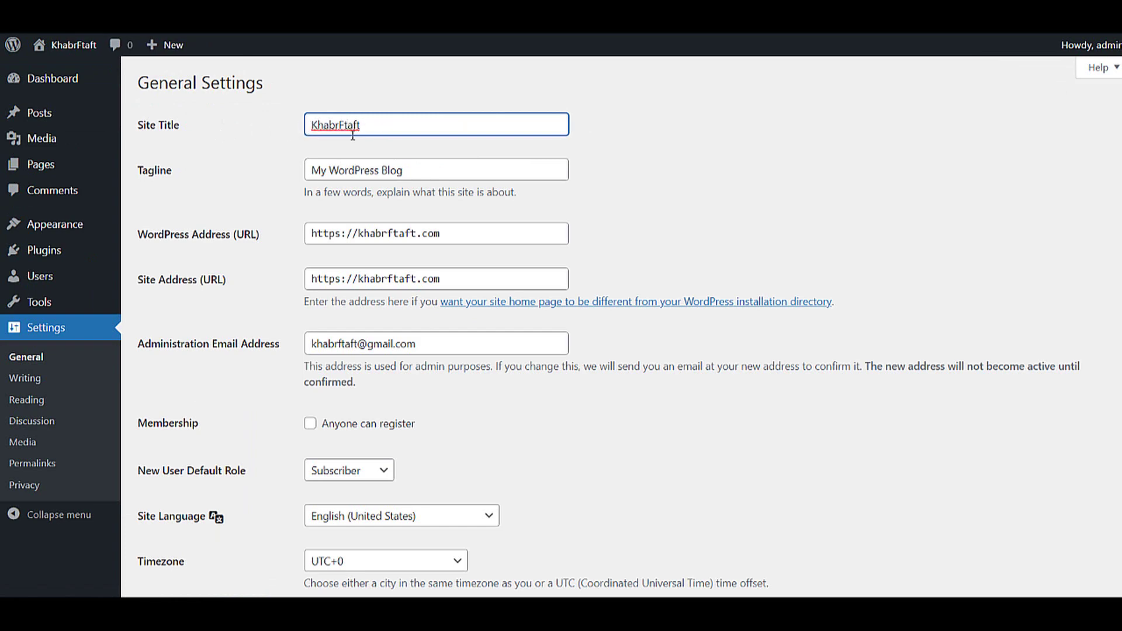
text(.com)
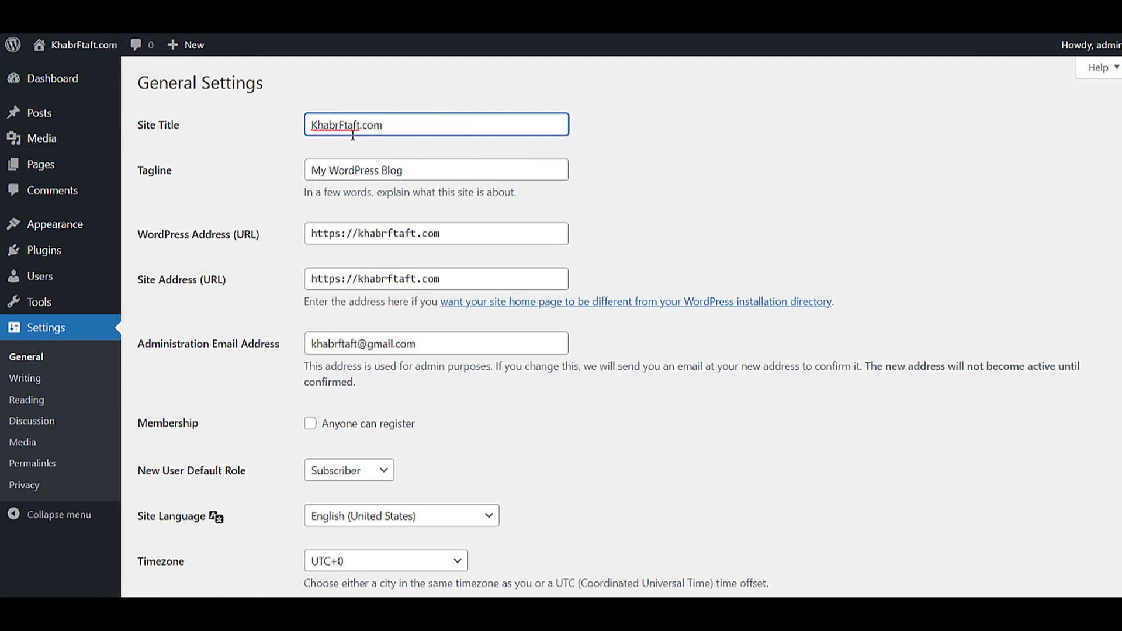
- Replace the tagline with 'Latest Tips And Tricks 2022'
click(458, 175)
drag(458, 176, 277, 172)
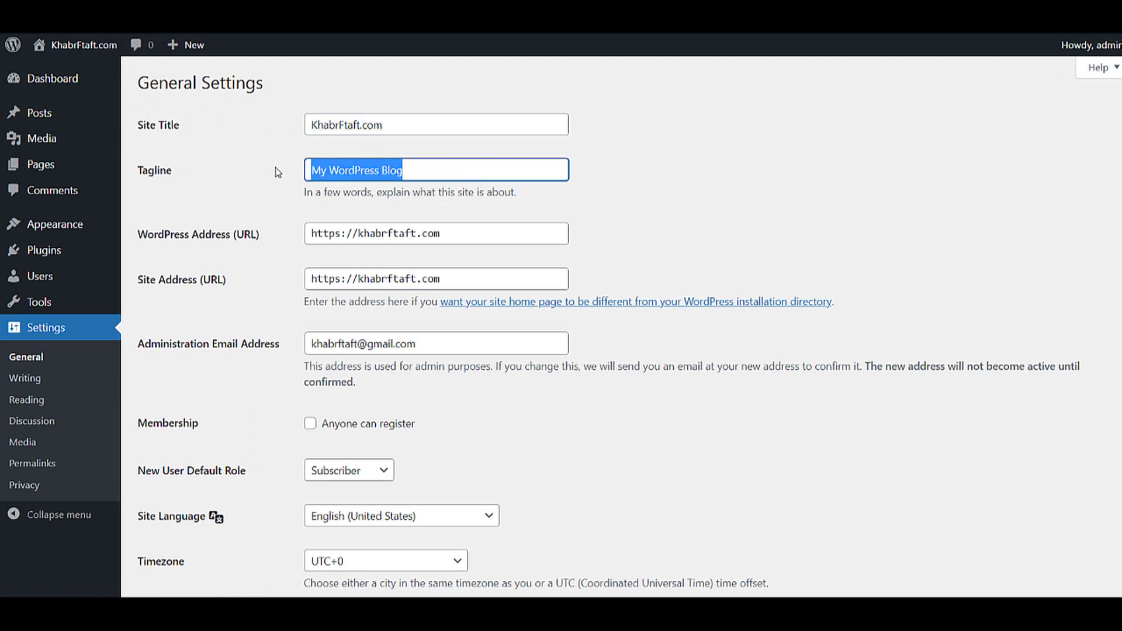
key(BackSpace)
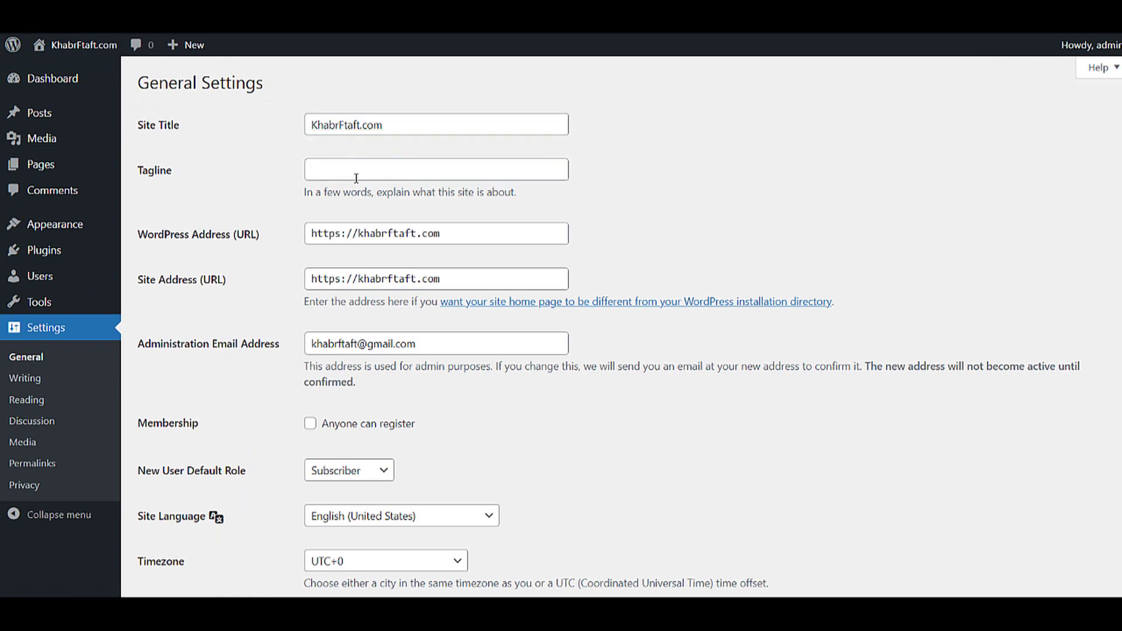
click(357, 171)
text(la)
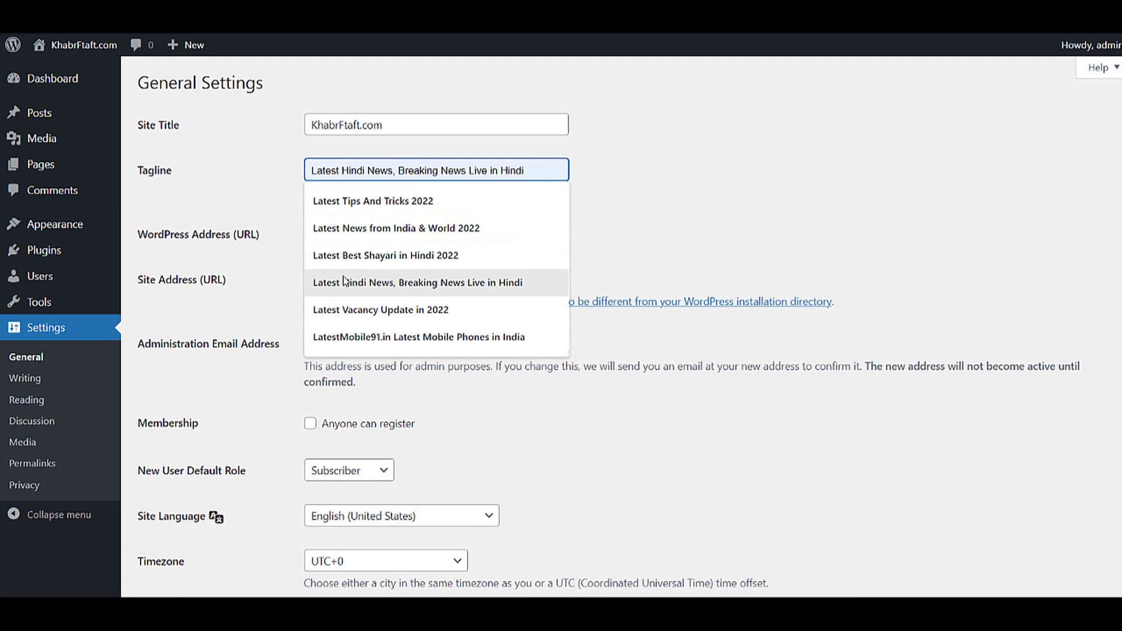
click(376, 201)
scroll(397, 226, down, 8)
scroll(368, 409, up, 4)
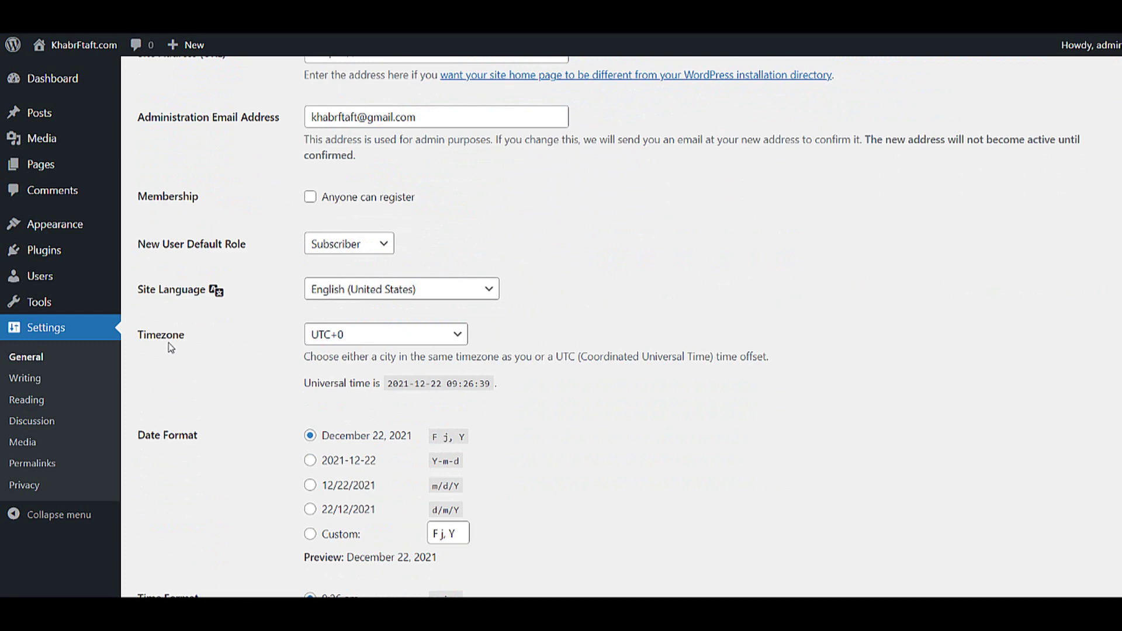
- Set the timezone to Kolkata and save the general settings
click(360, 334)
text(ke)
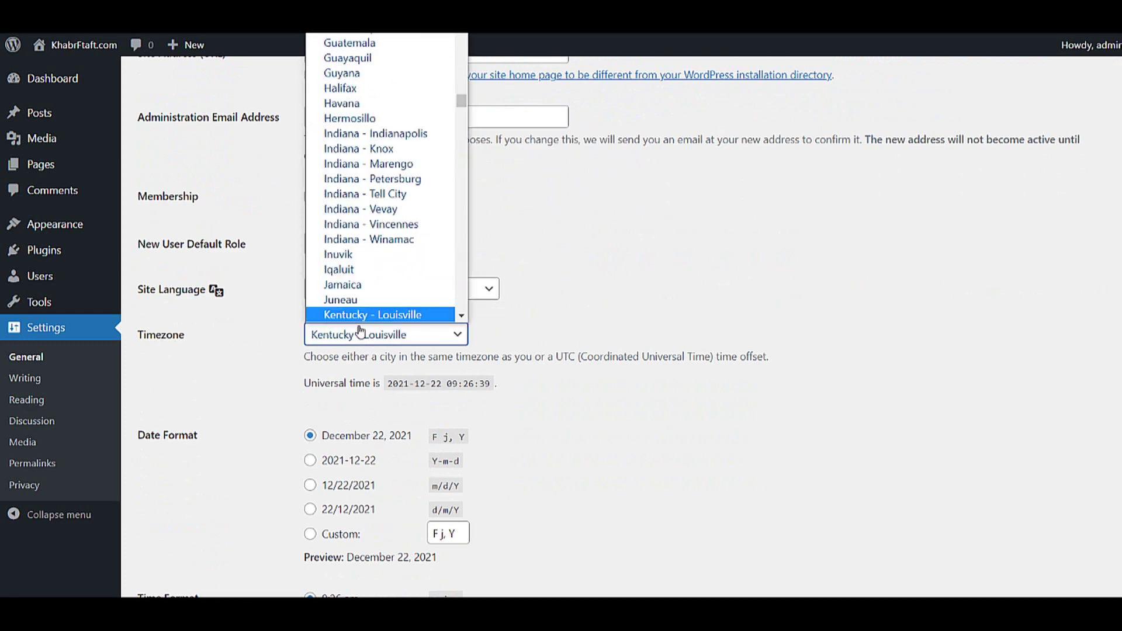
key(k)
key(k)
key(k)
key(k)
key(k)
key(k)
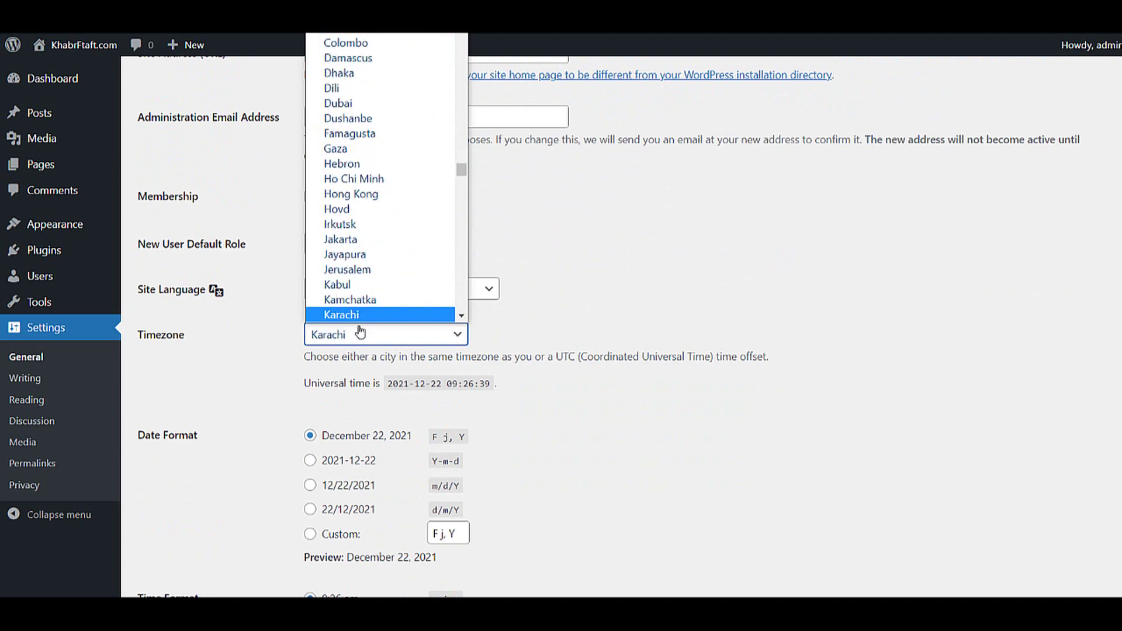
key(k)
key(k)
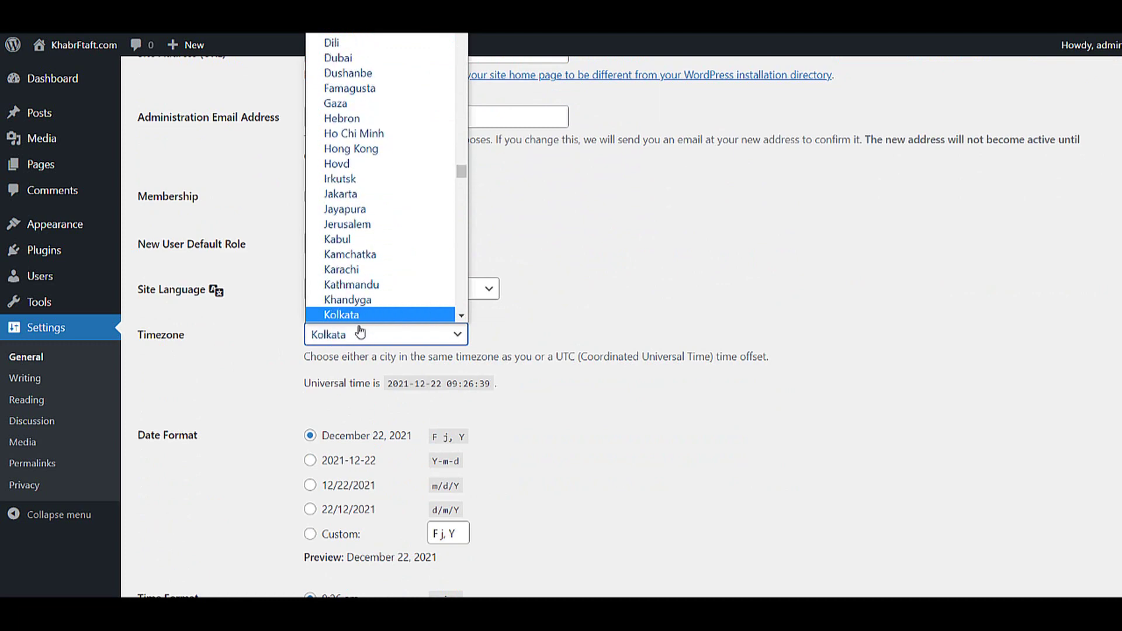
key(Return)
scroll(355, 336, down, 5)
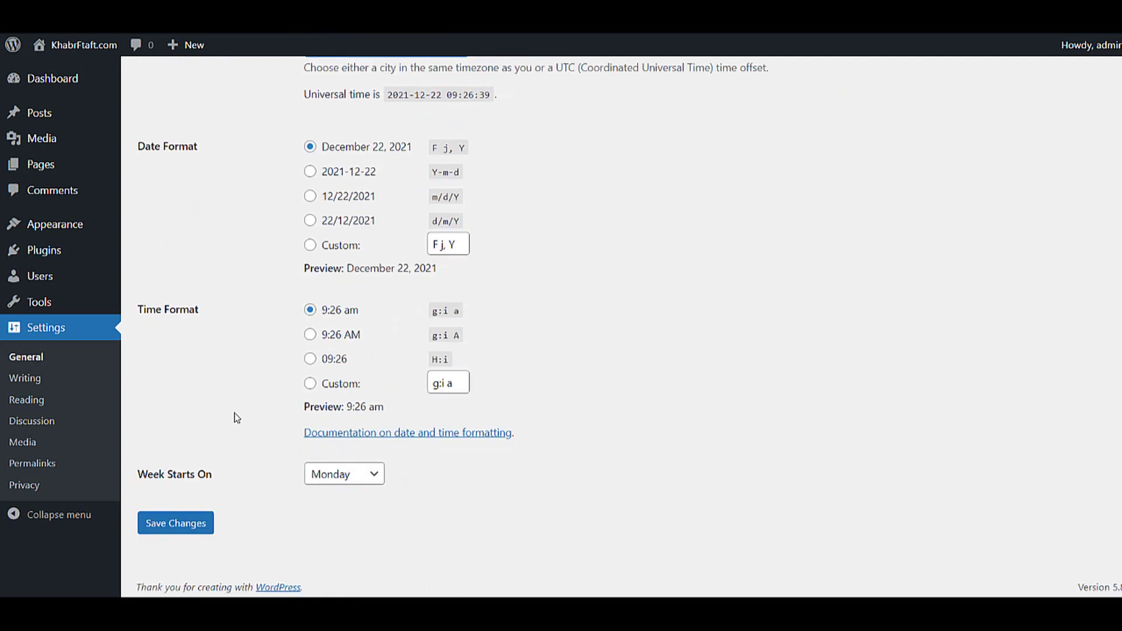
click(163, 526)
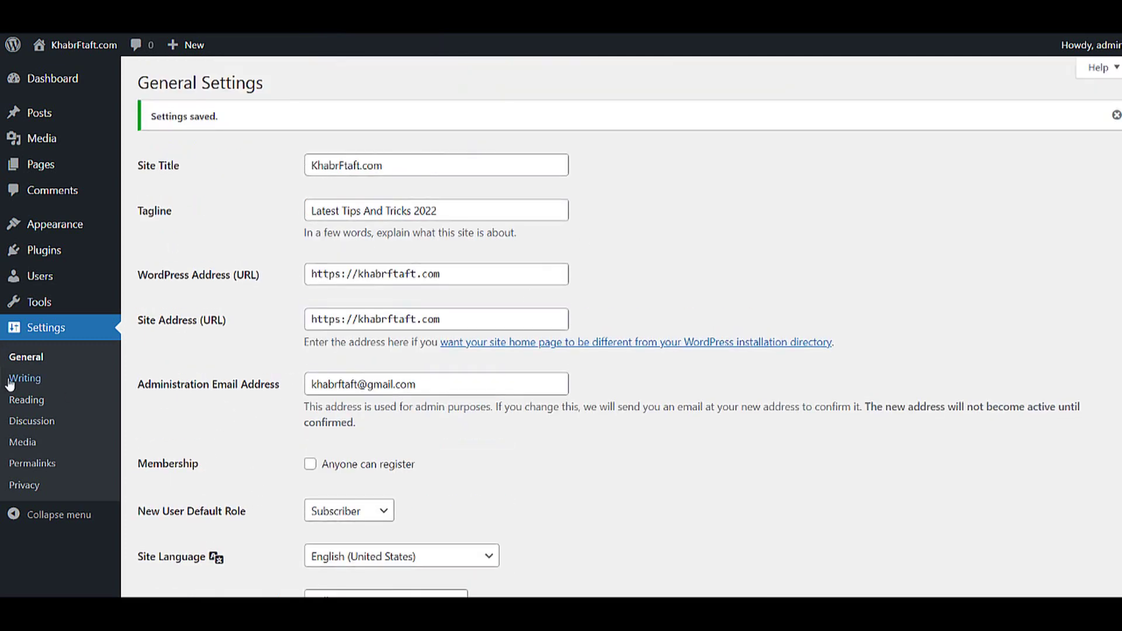
- Switch permalinks to the Post name structure (/%postname%/) and save the change
click(41, 466)
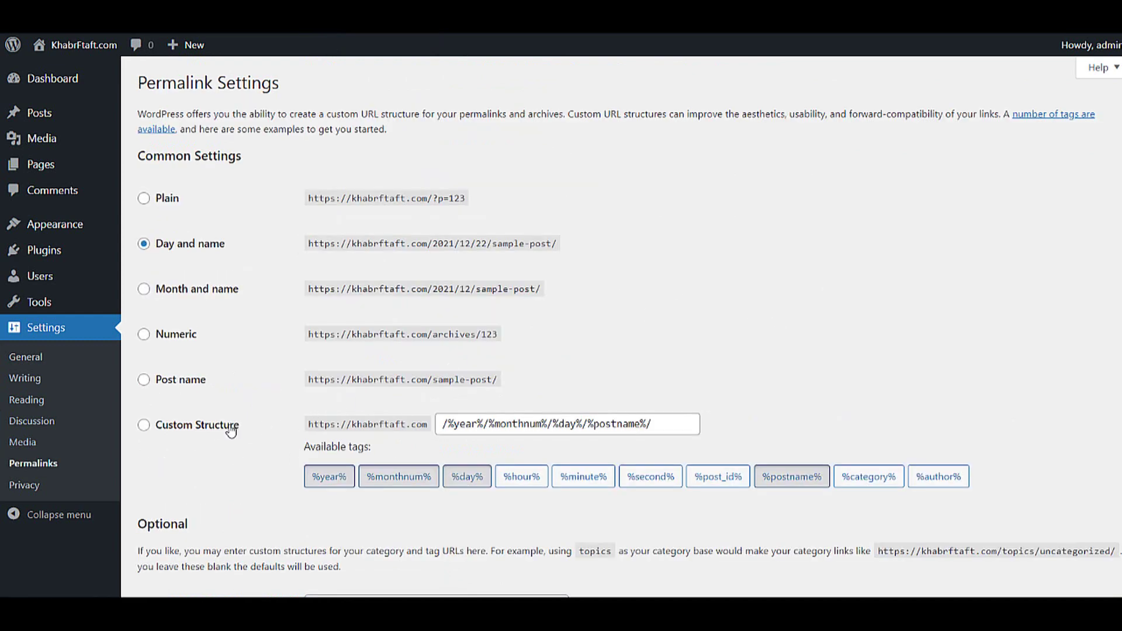
click(178, 387)
scroll(269, 378, down, 3)
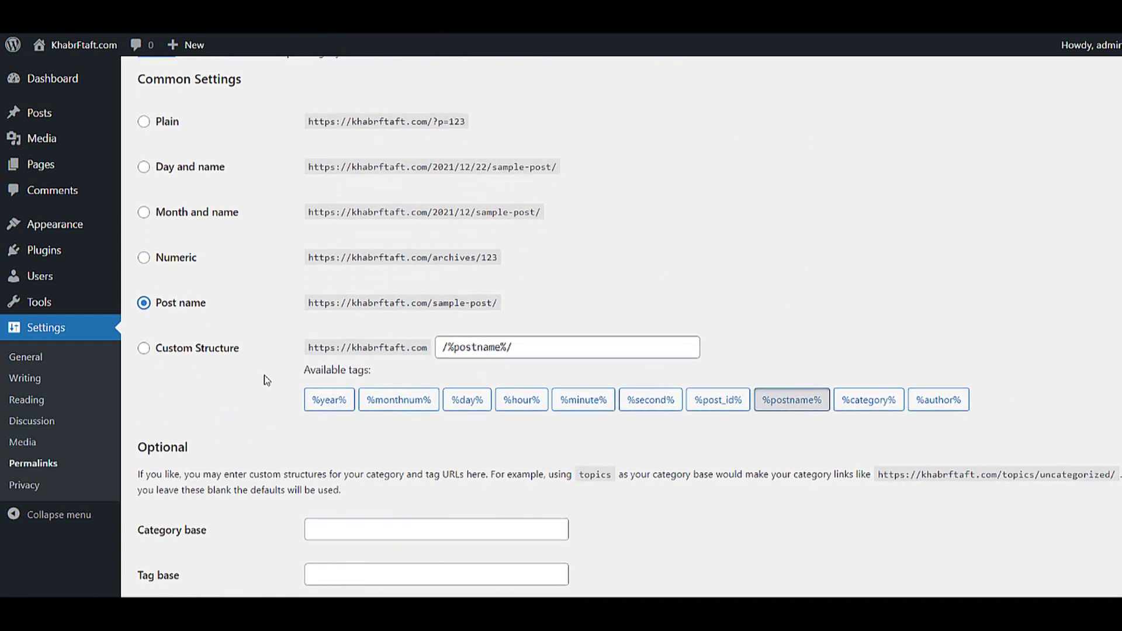
click(195, 526)
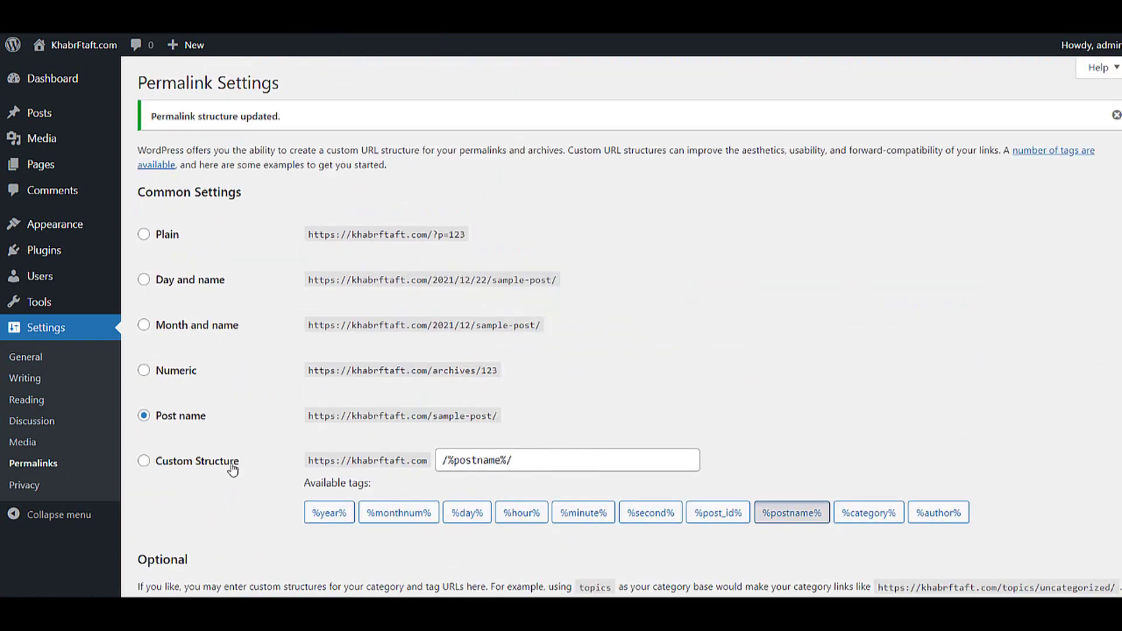
- Delete the Akismet Anti-Spam and Hello Dolly plugins from Installed Plugins, confirming each deletion
mouse_move(87, 248)
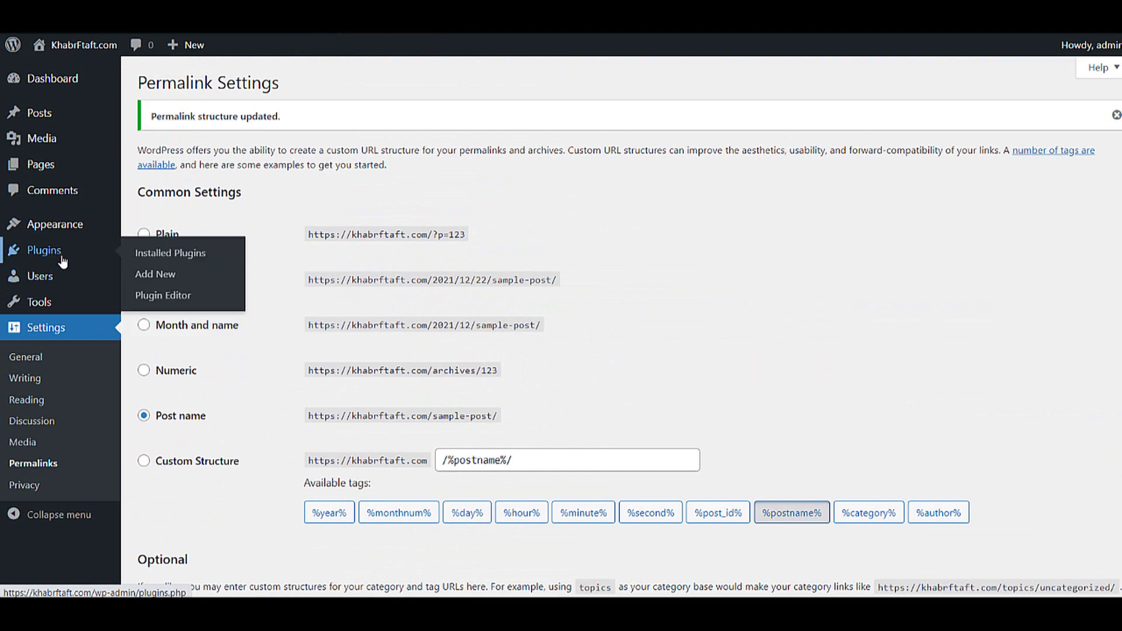
click(144, 255)
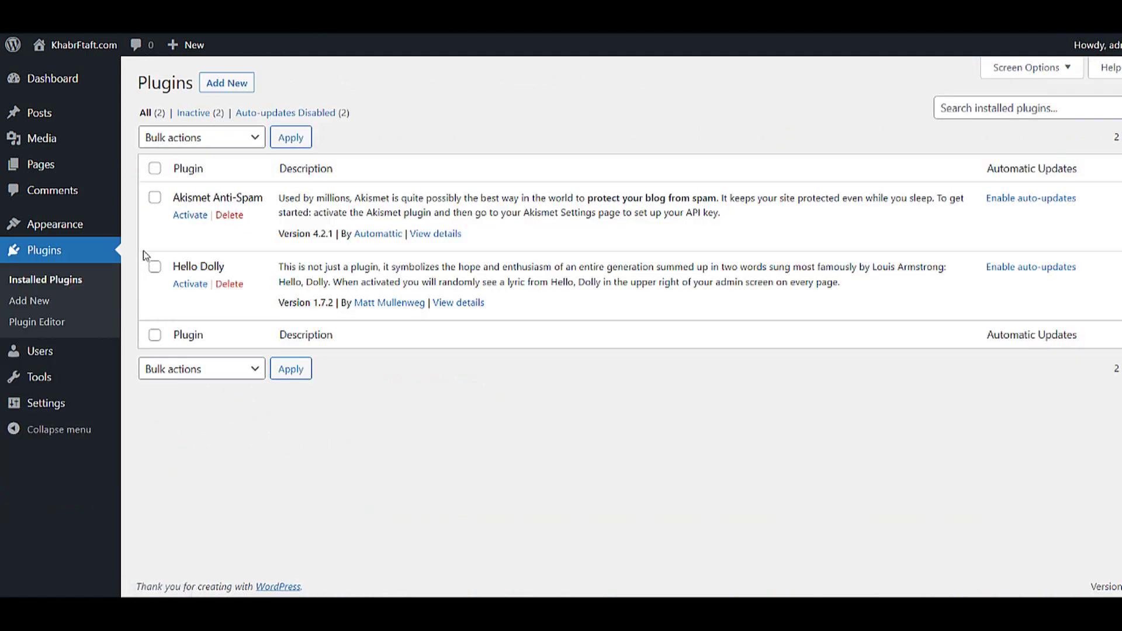
click(227, 215)
click(647, 102)
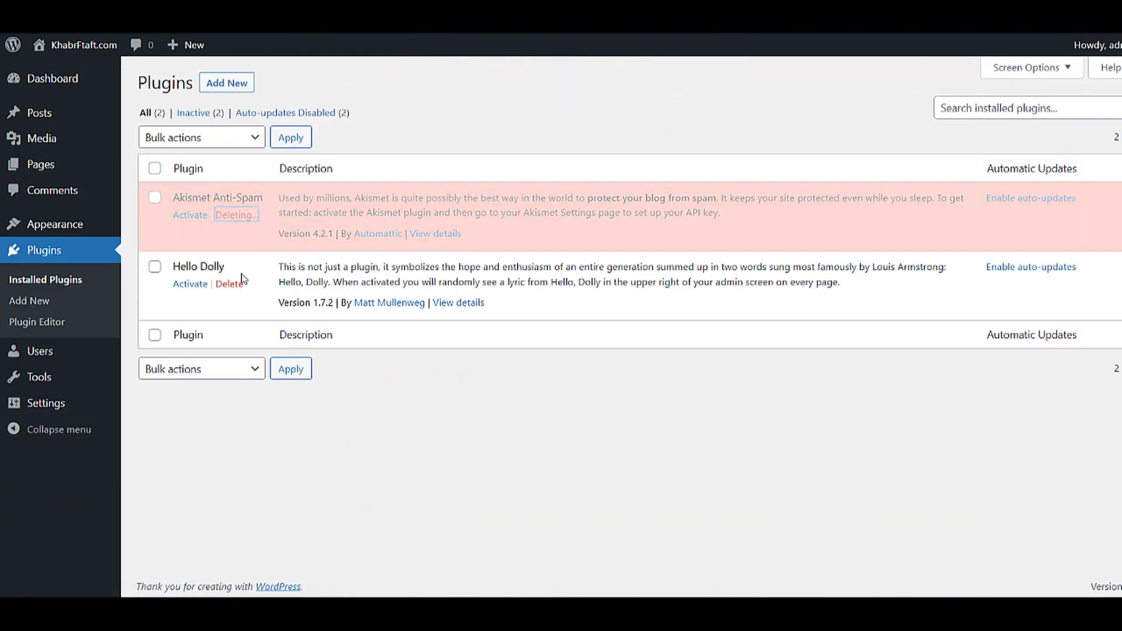
click(231, 245)
click(654, 105)
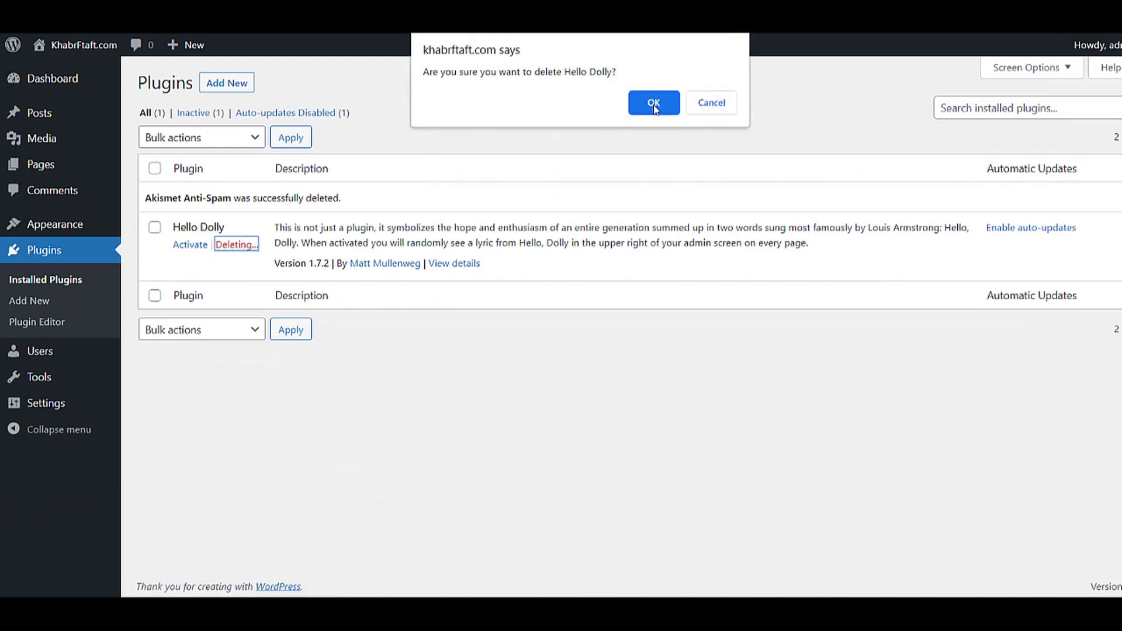
click(231, 84)
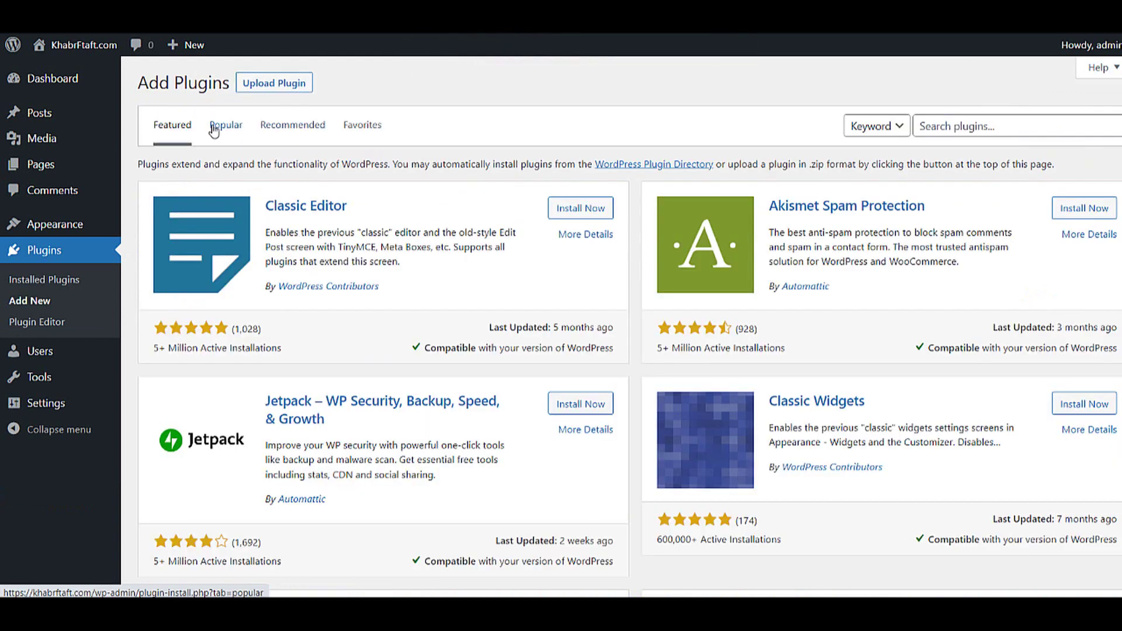
- Install Contact Form 7, Yoast SEO, Elementor and Classic Editor from the Popular plugins list
click(217, 128)
click(580, 212)
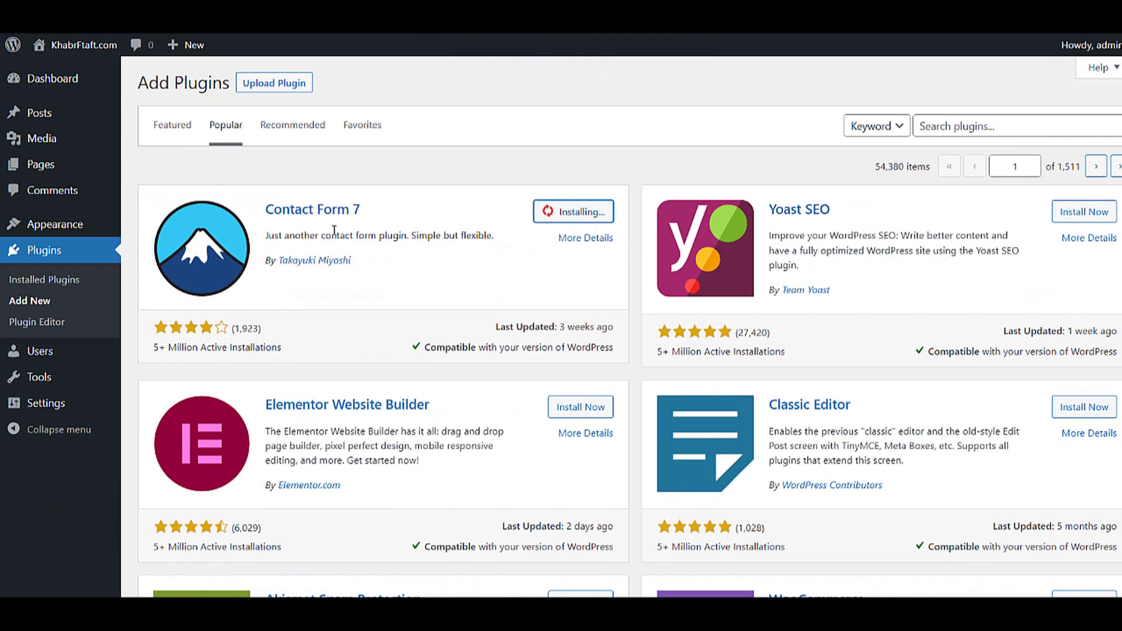
click(1083, 212)
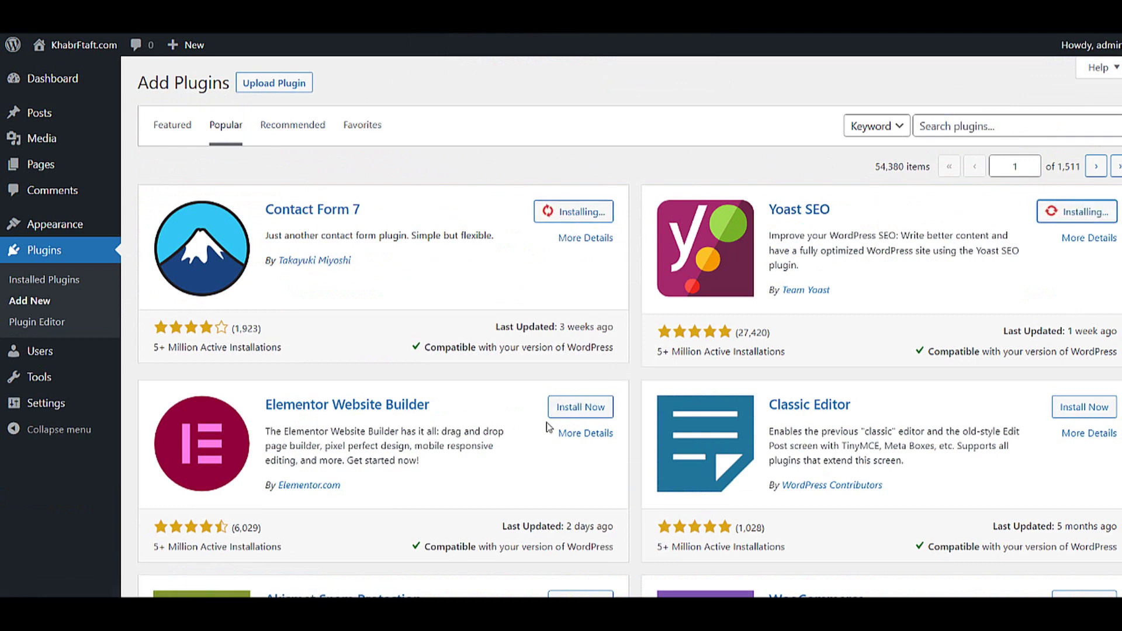
click(580, 407)
click(1101, 406)
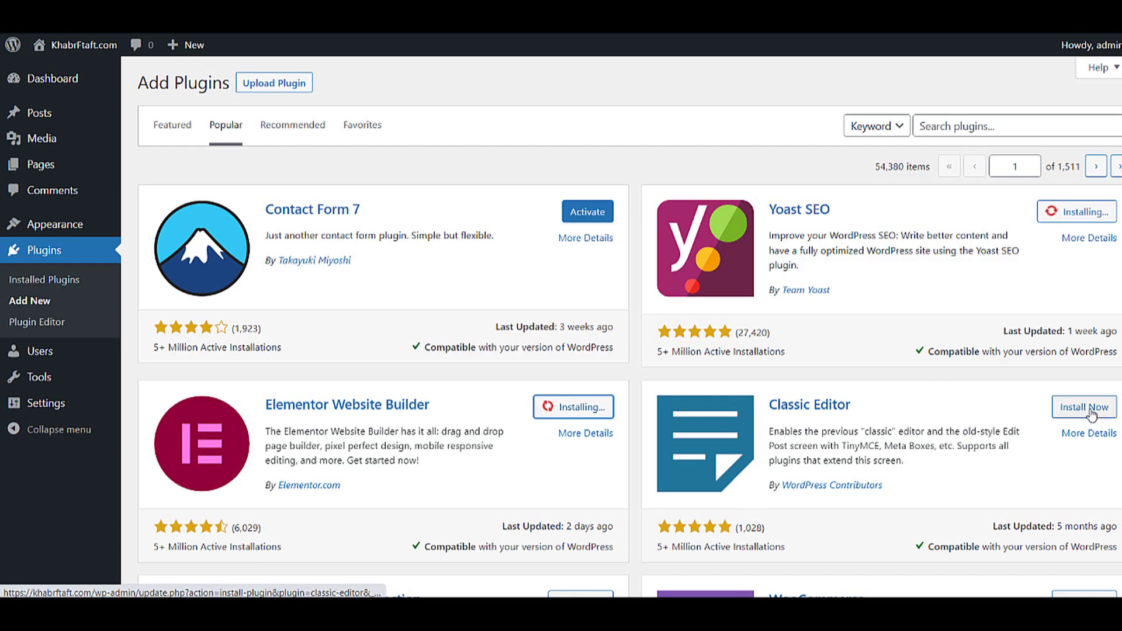
- Install Advanced Editor Tools from further down the Popular plugins list
scroll(1099, 417, down, 20)
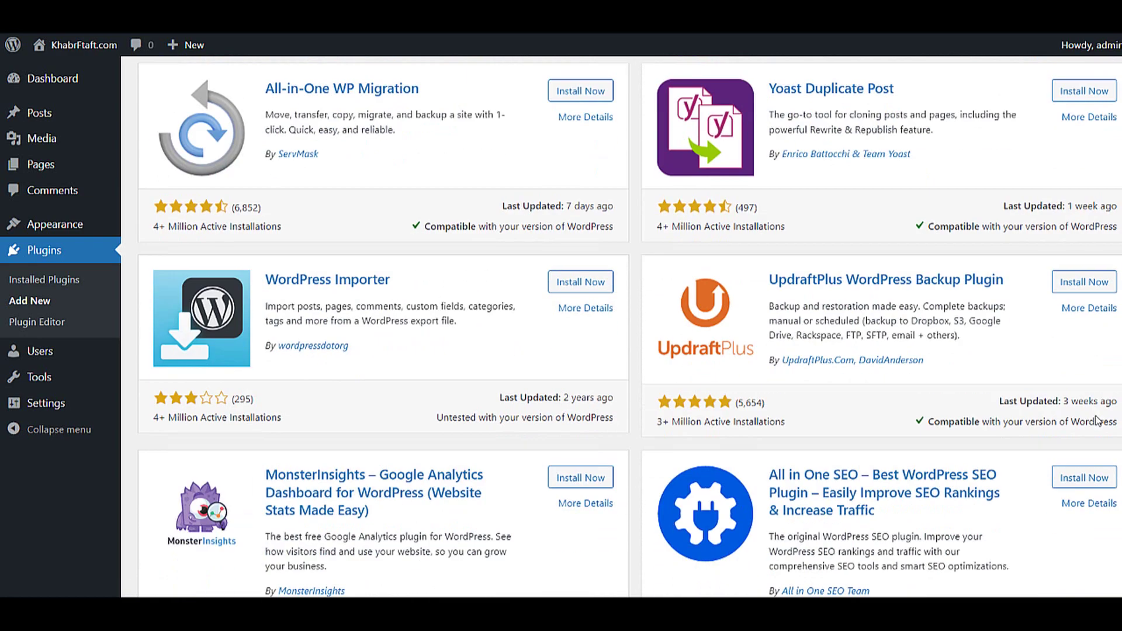
scroll(1094, 425, down, 1)
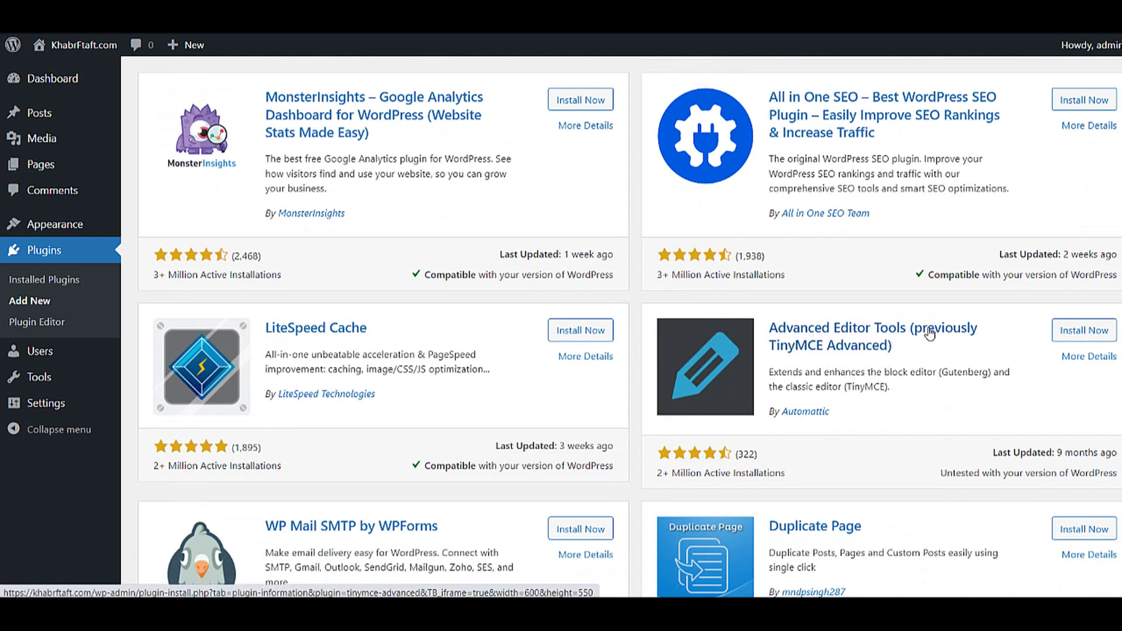
click(1084, 330)
scroll(1049, 386, down, 1)
scroll(1049, 385, down, 5)
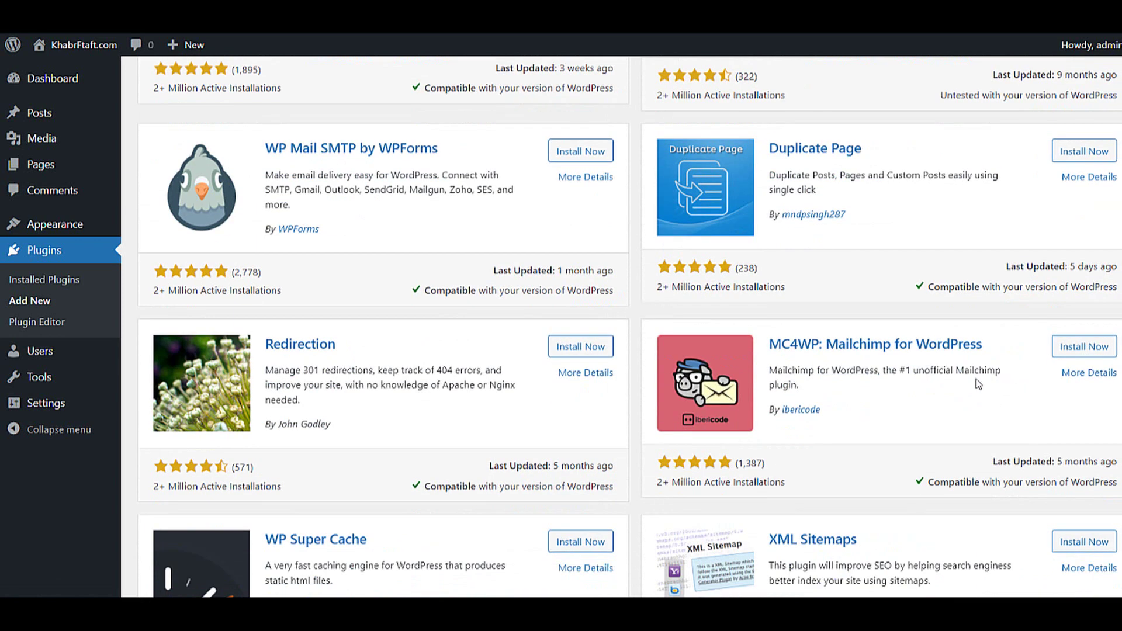
scroll(1098, 339, up, 15)
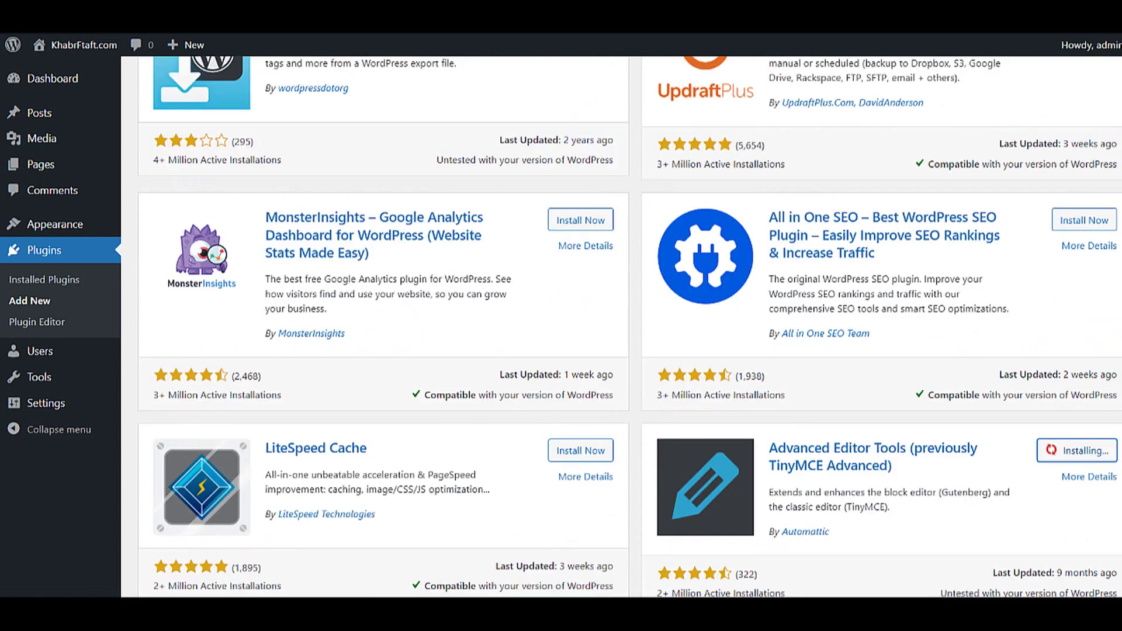
scroll(935, 126, up, 1)
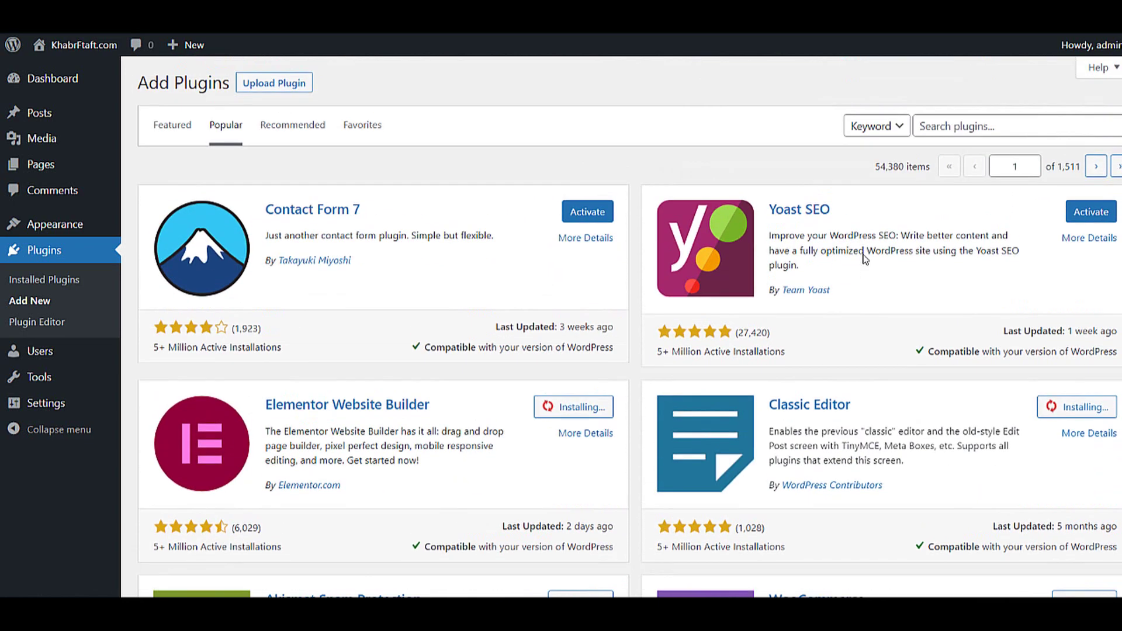
click(944, 126)
text(wp hindi)
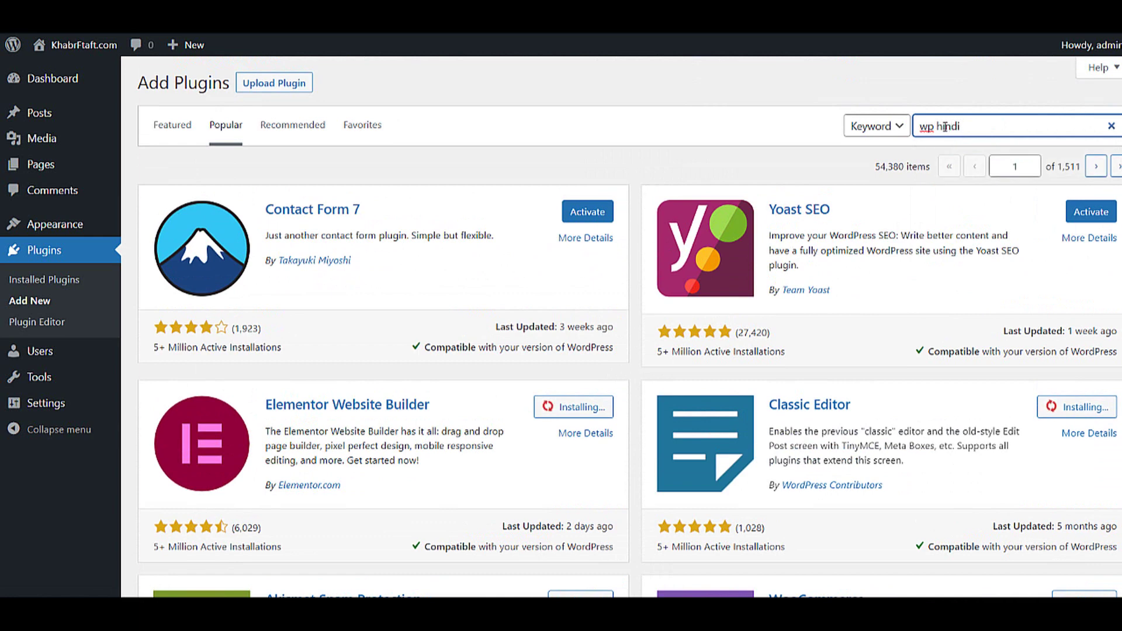
key(Return)
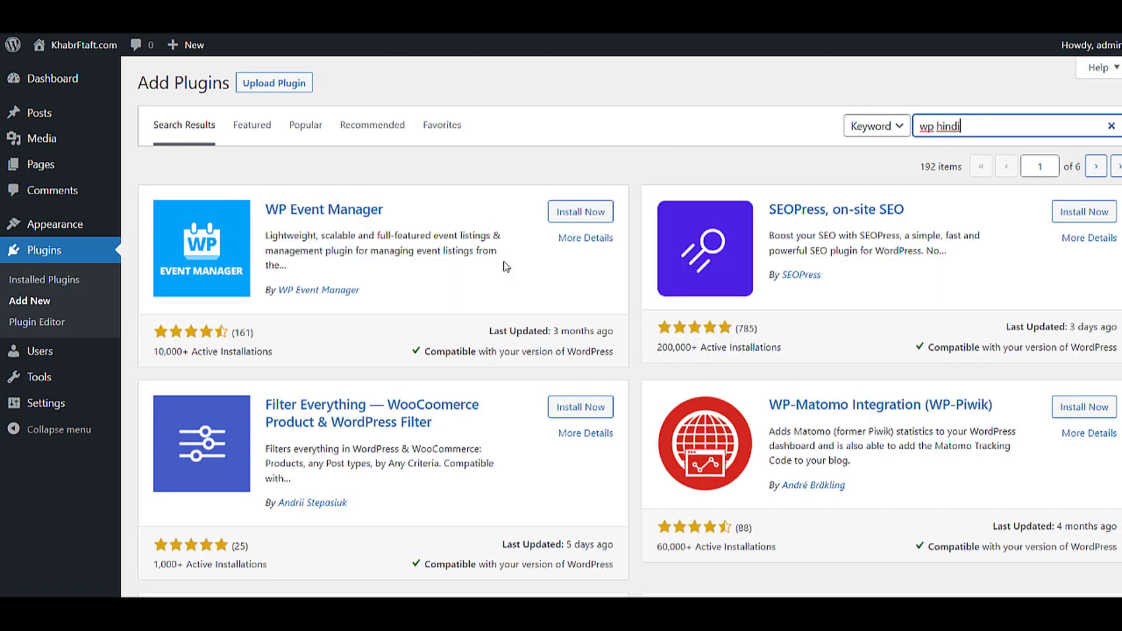
scroll(514, 263, down, 6)
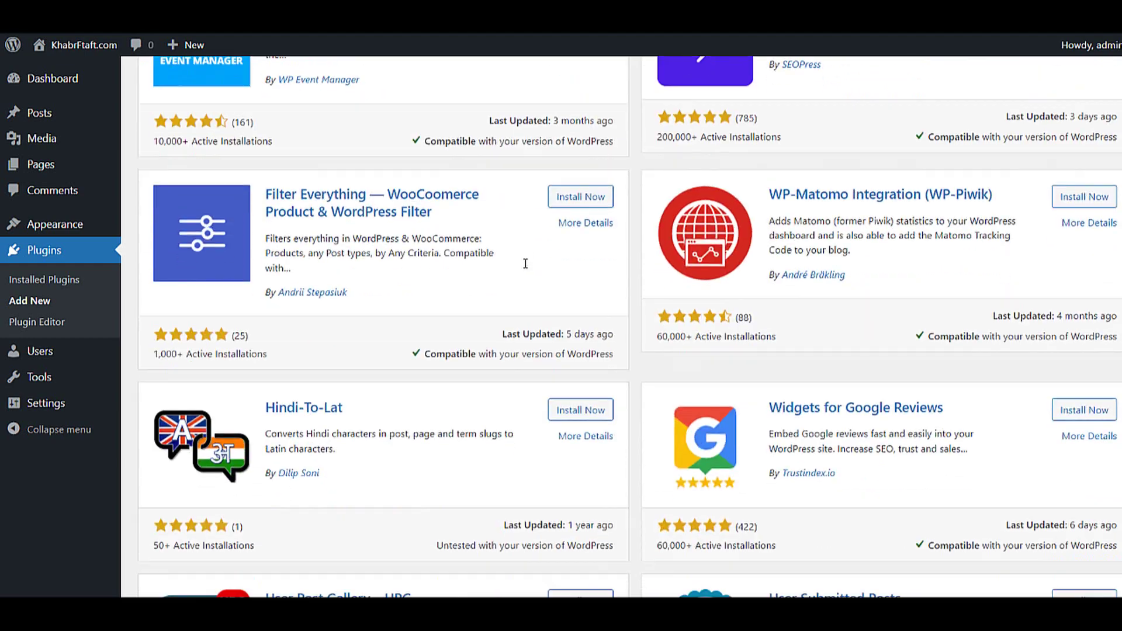
scroll(328, 264, down, 4)
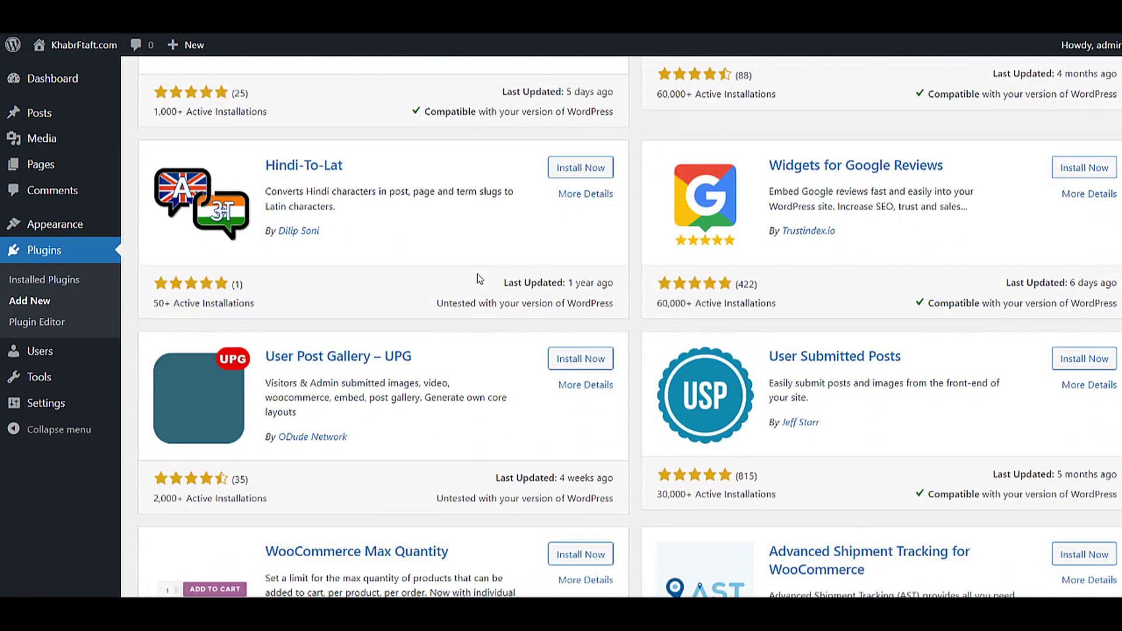
scroll(481, 275, up, 9)
text(t)
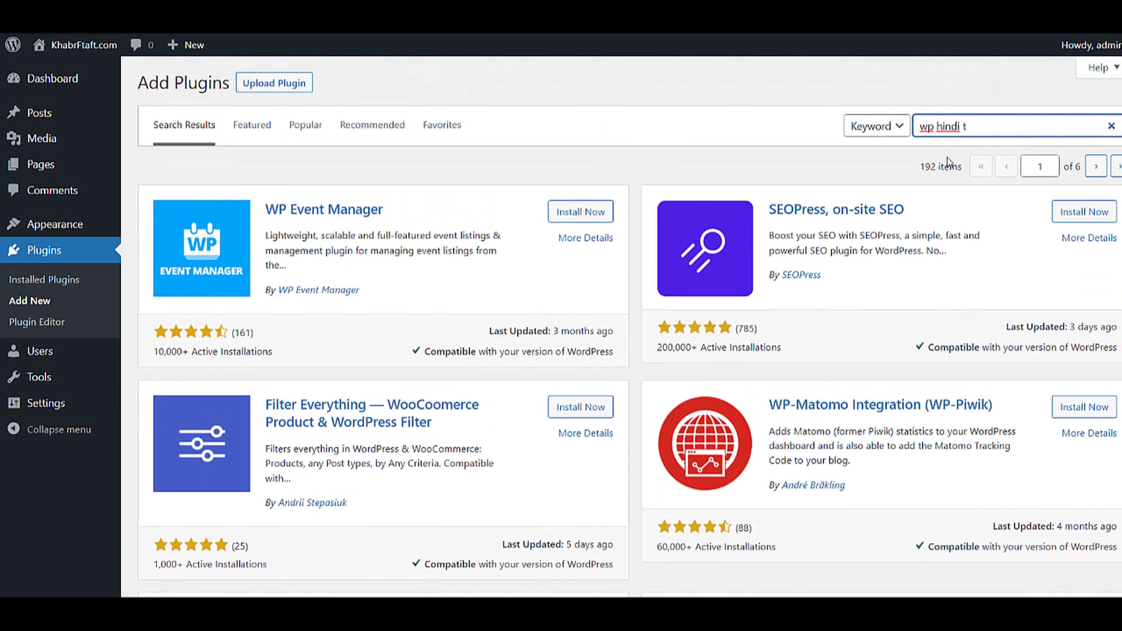
text(ype)
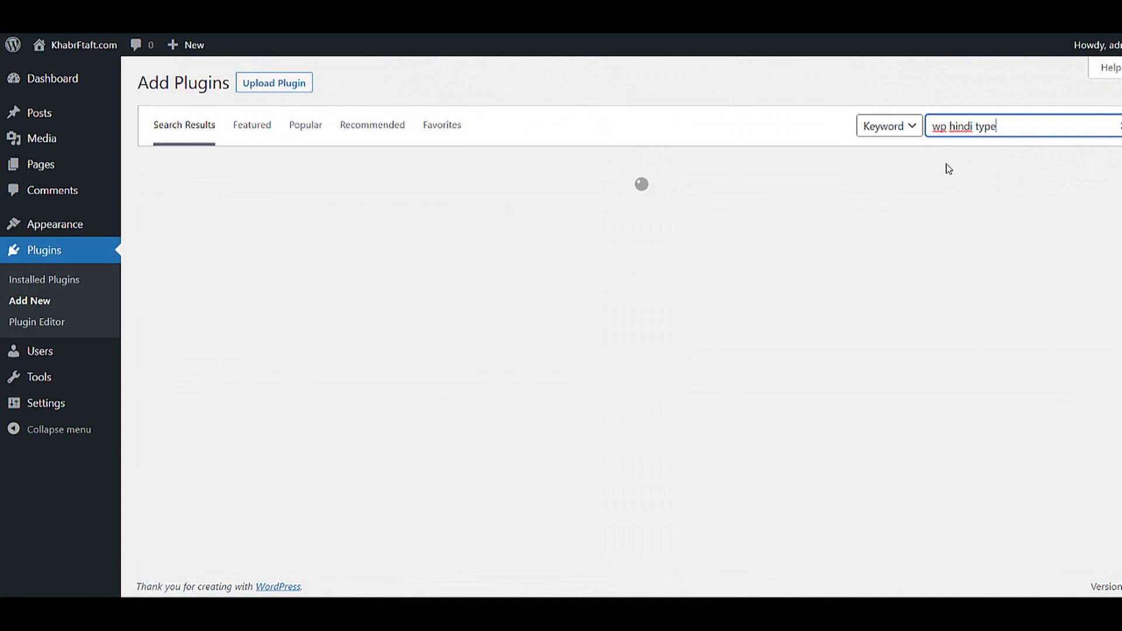
scroll(727, 345, down, 1)
scroll(728, 344, down, 14)
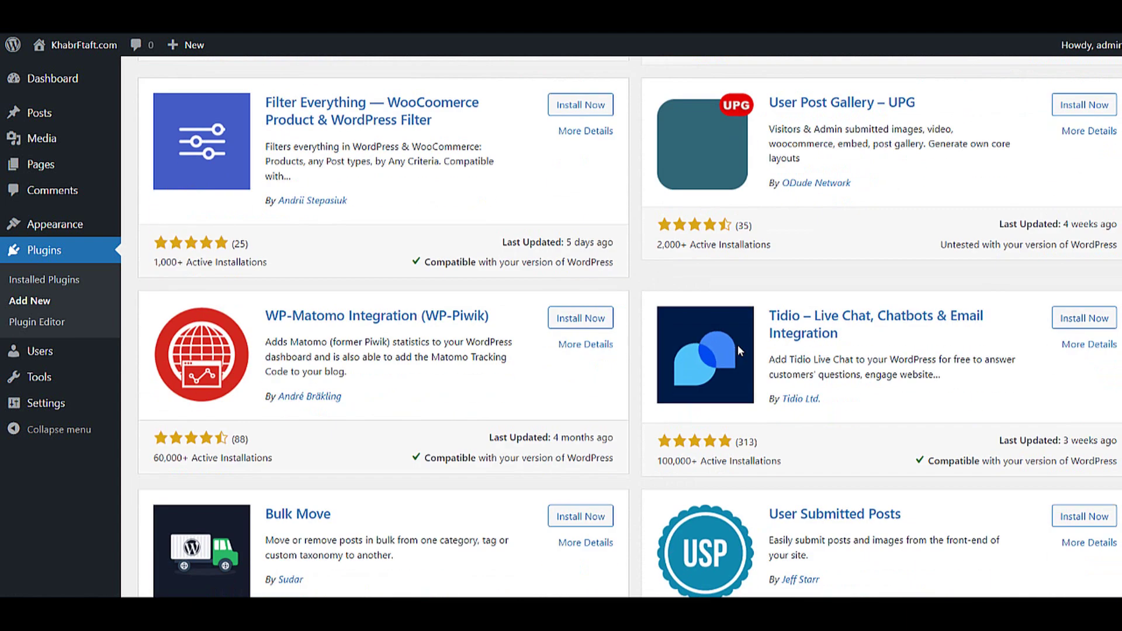
scroll(715, 357, down, 9)
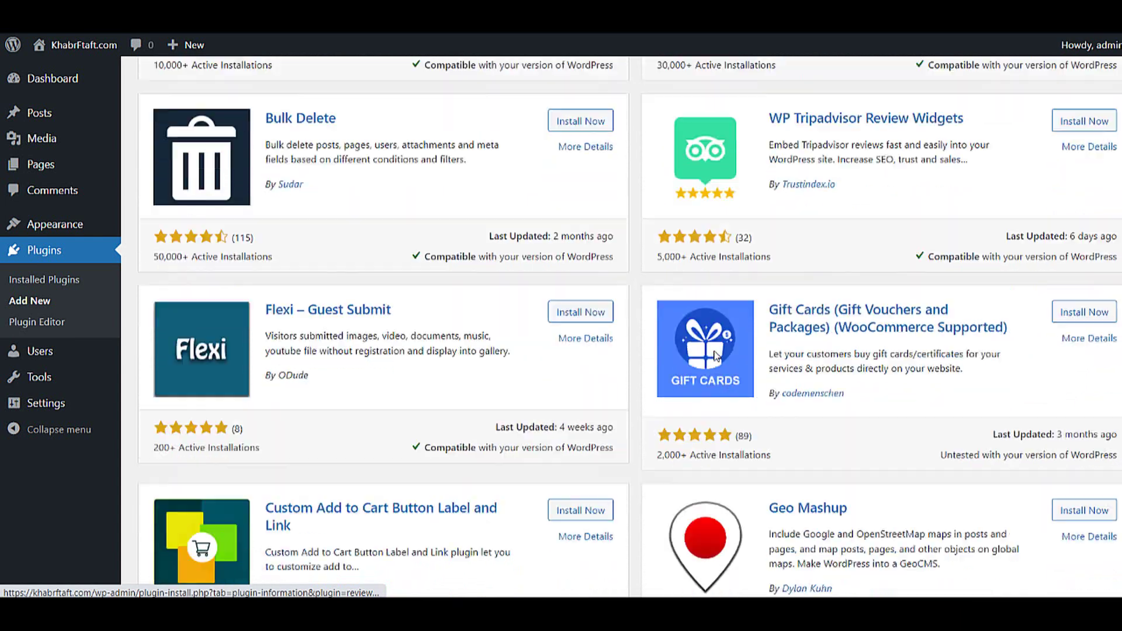
scroll(713, 356, down, 3)
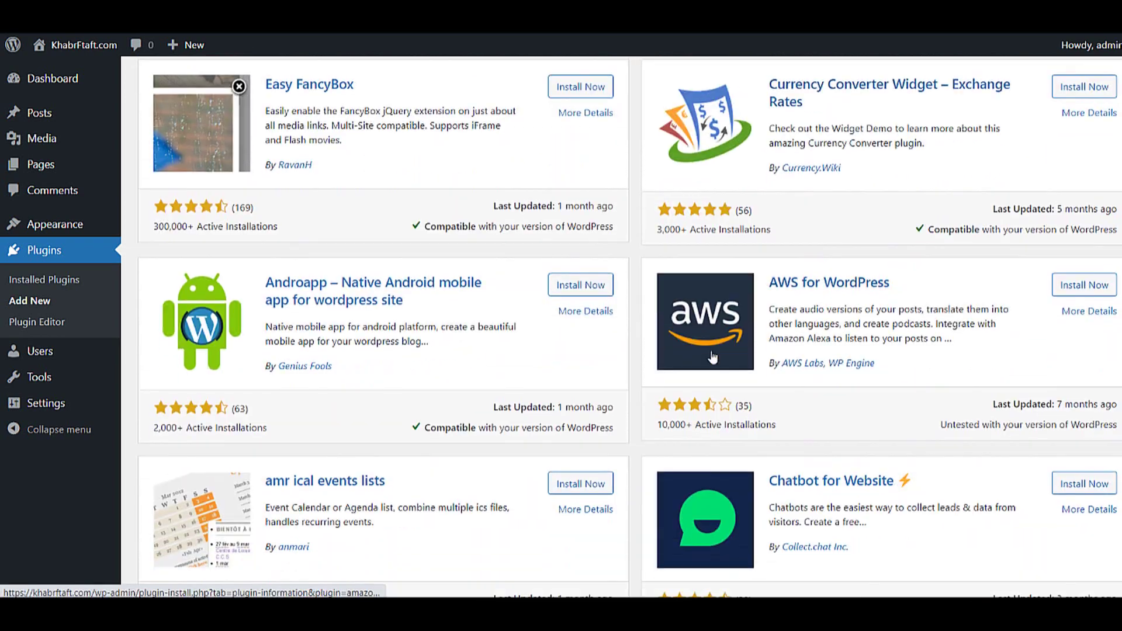
scroll(713, 357, up, 10)
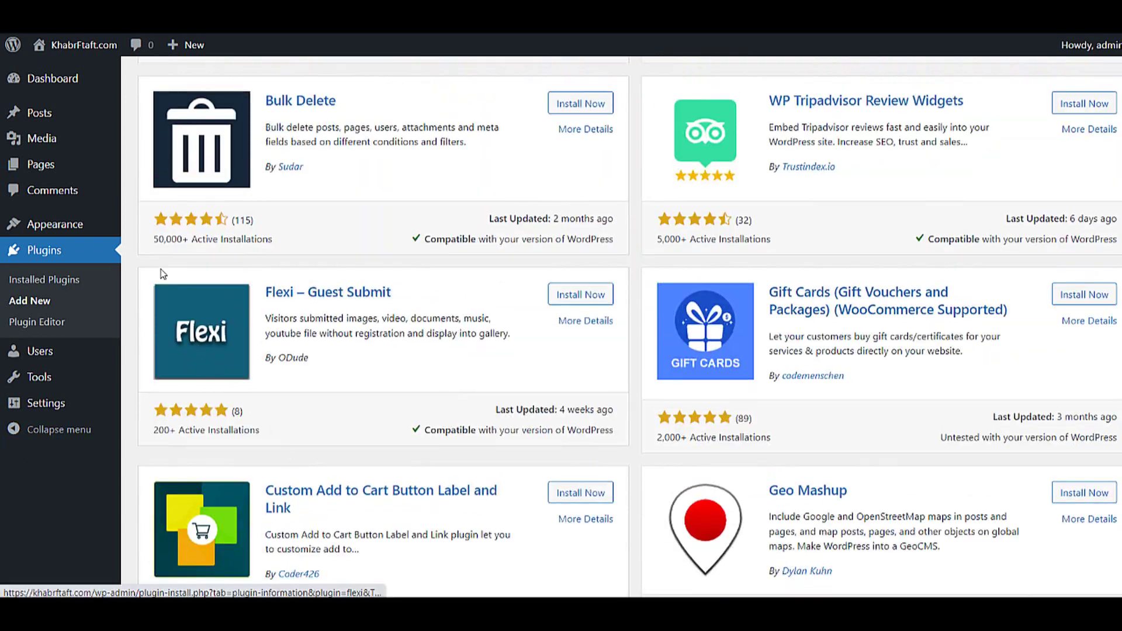
mouse_move(75, 44)
right_click(64, 75)
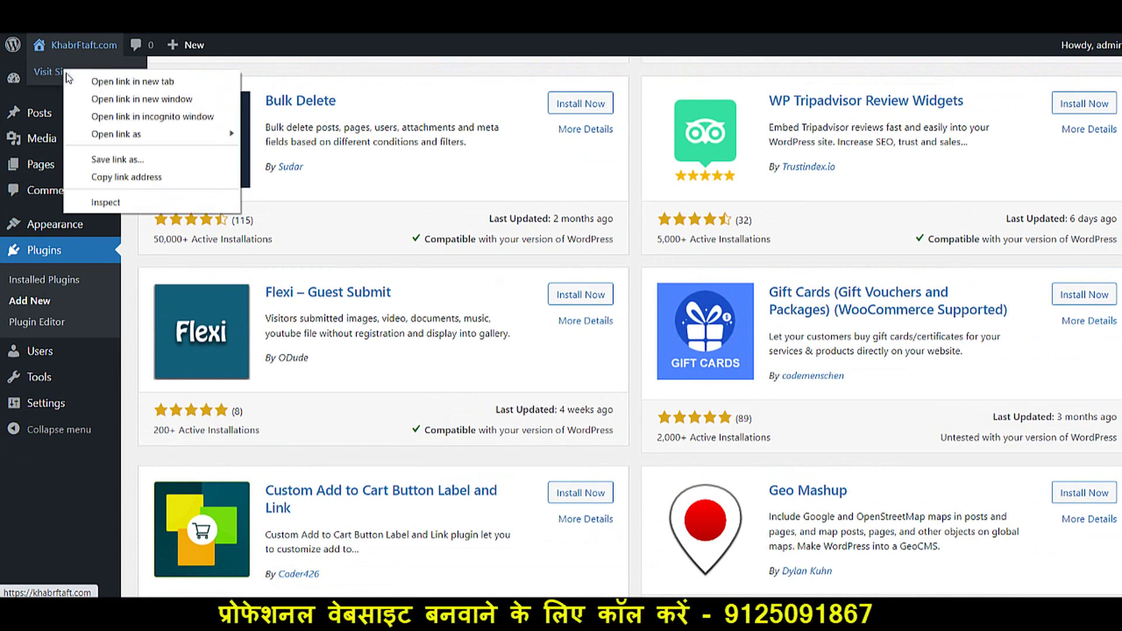
key(Escape)
click(64, 75)
scroll(745, 215, down, 5)
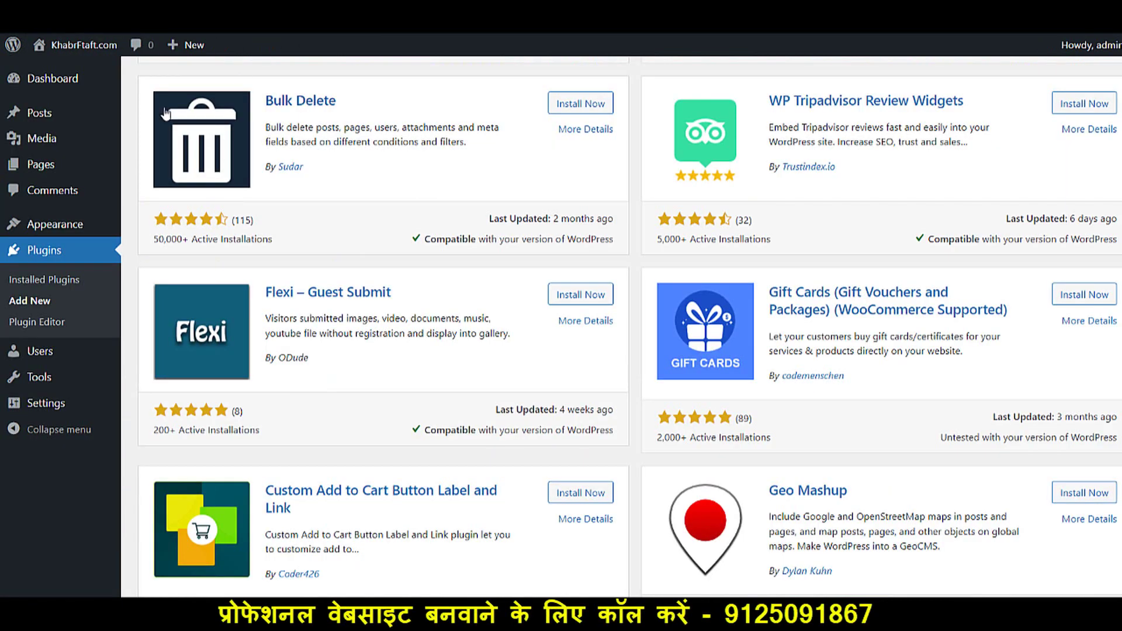
mouse_move(87, 229)
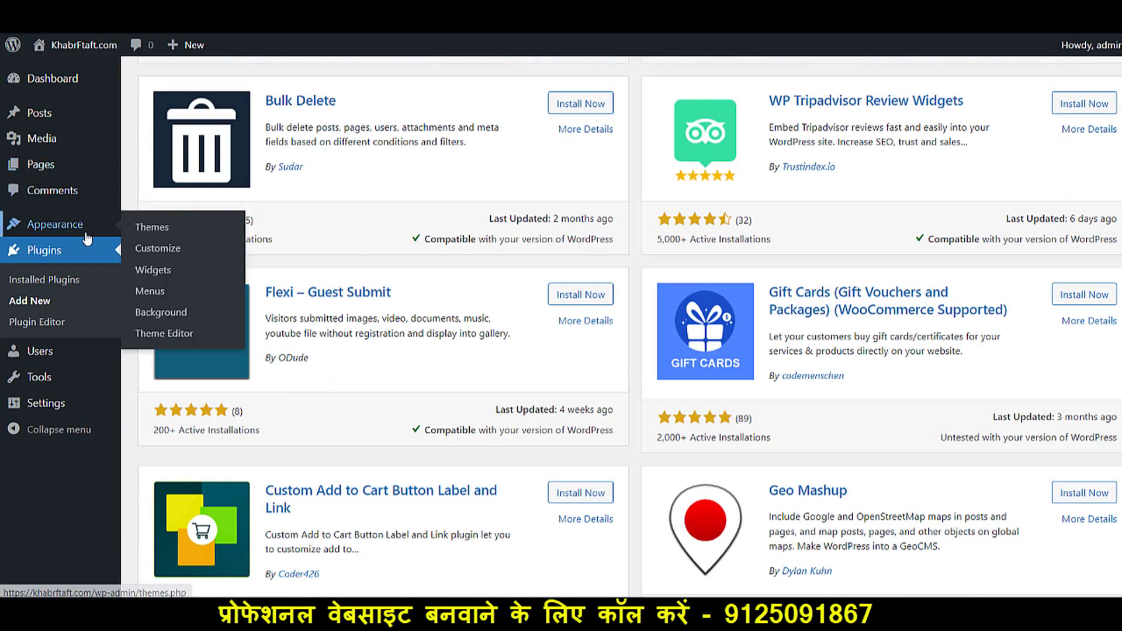
- Delete the Twenty Nineteen and Twenty Twenty themes, leaving only Twenty Twenty-One installed
click(150, 226)
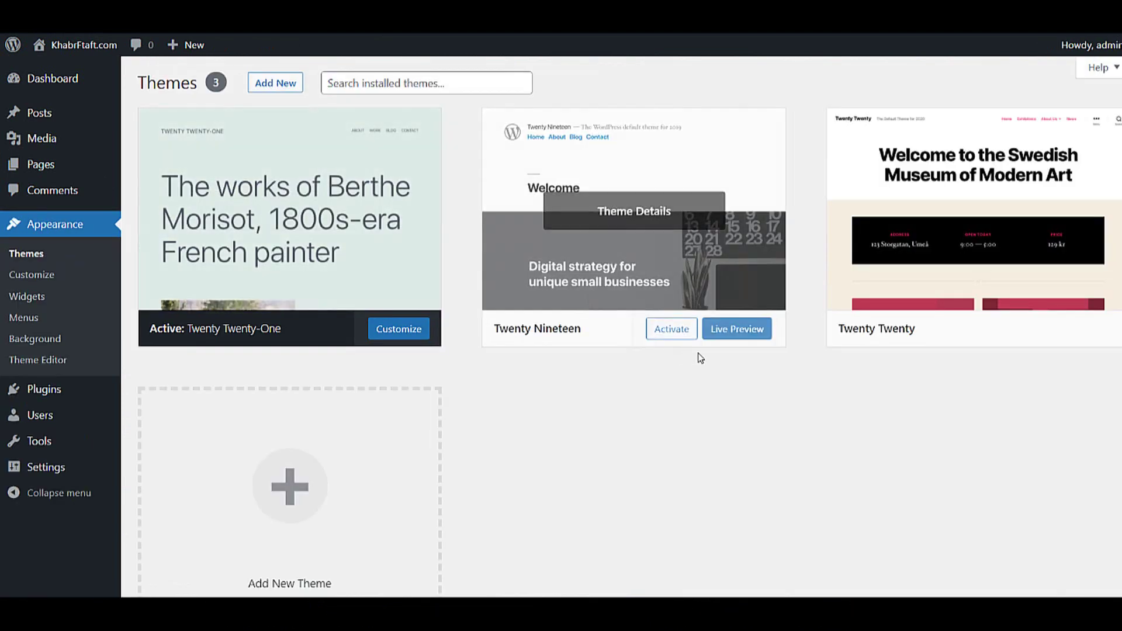
click(703, 257)
click(1104, 565)
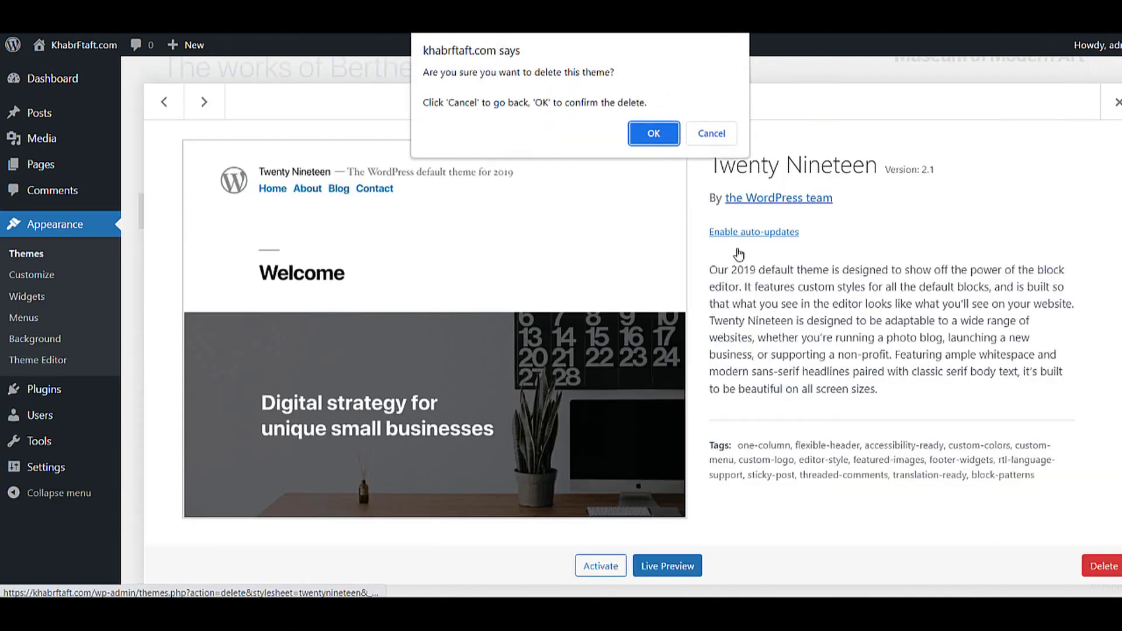
click(648, 134)
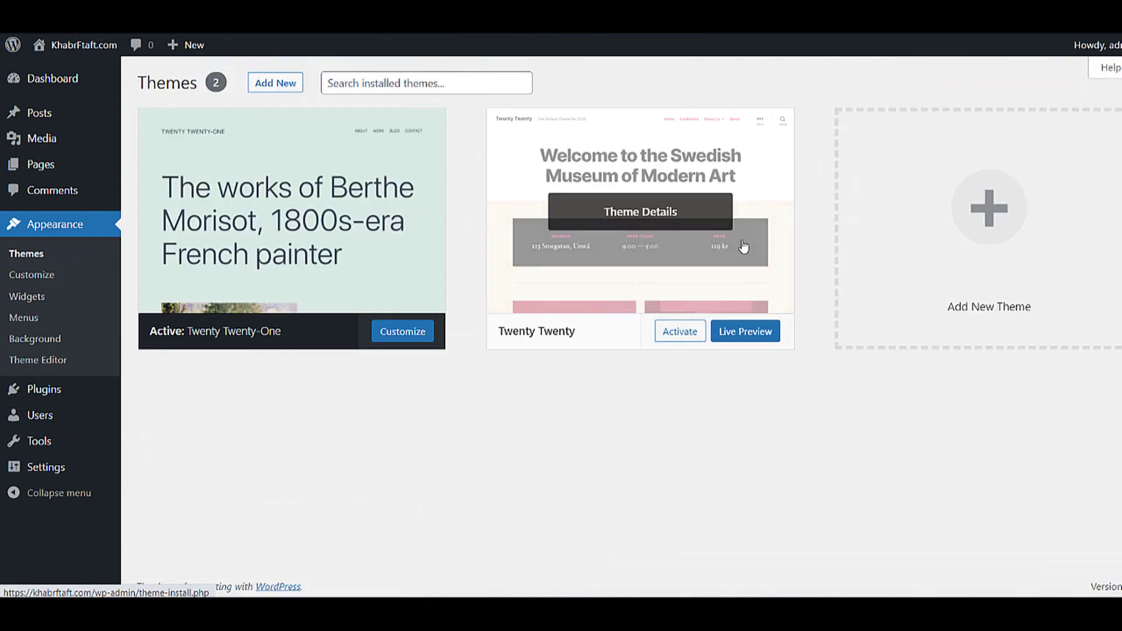
click(742, 248)
click(1103, 565)
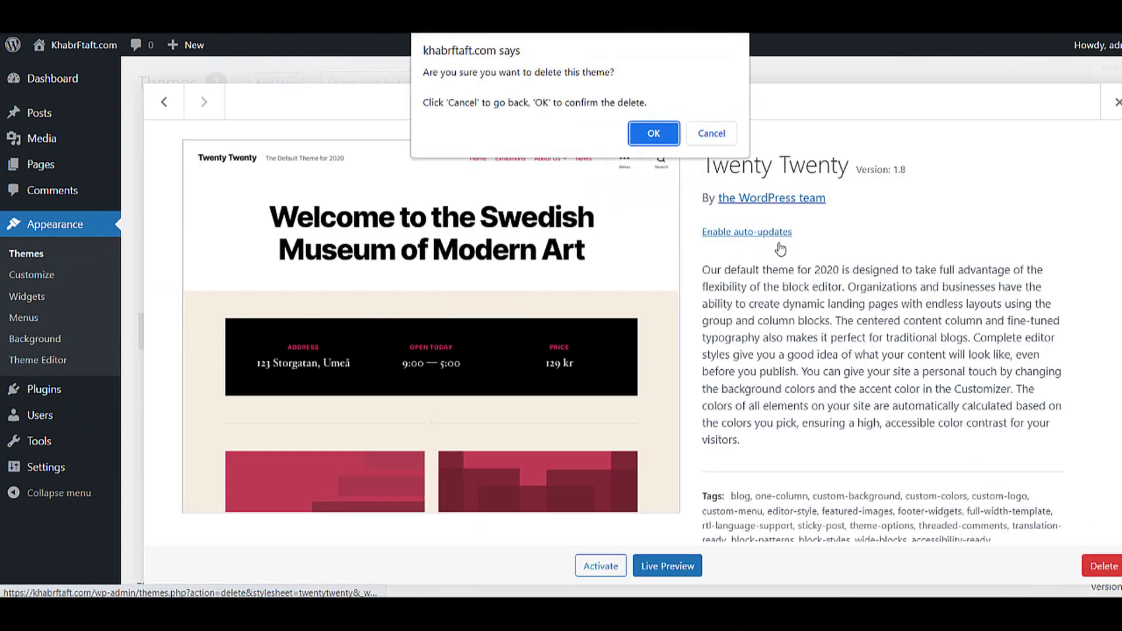
click(647, 134)
click(327, 277)
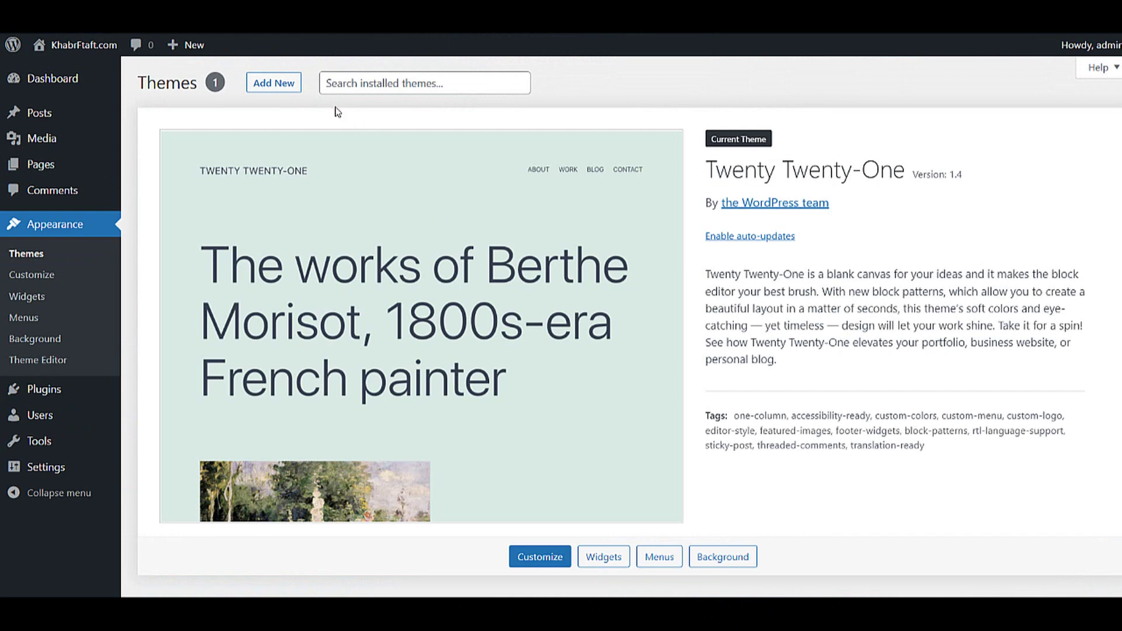
click(273, 83)
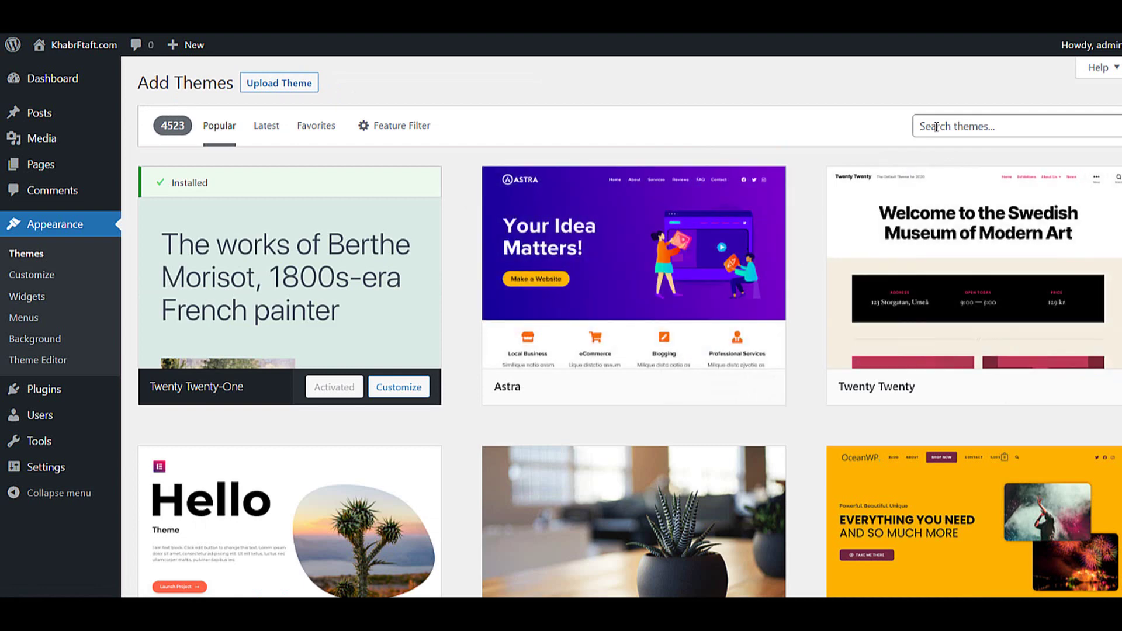
- Install the Astra theme from Add Themes and activate it as the current theme
click(678, 387)
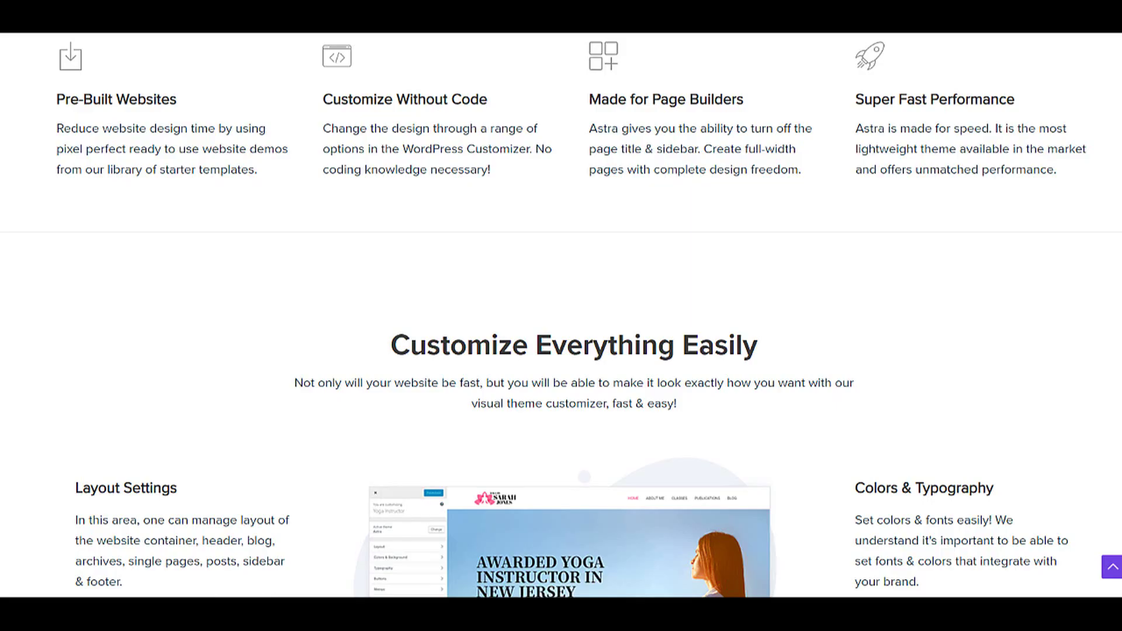
scroll(539, 408, down, 1)
scroll(538, 408, up, 2)
scroll(538, 408, up, 6)
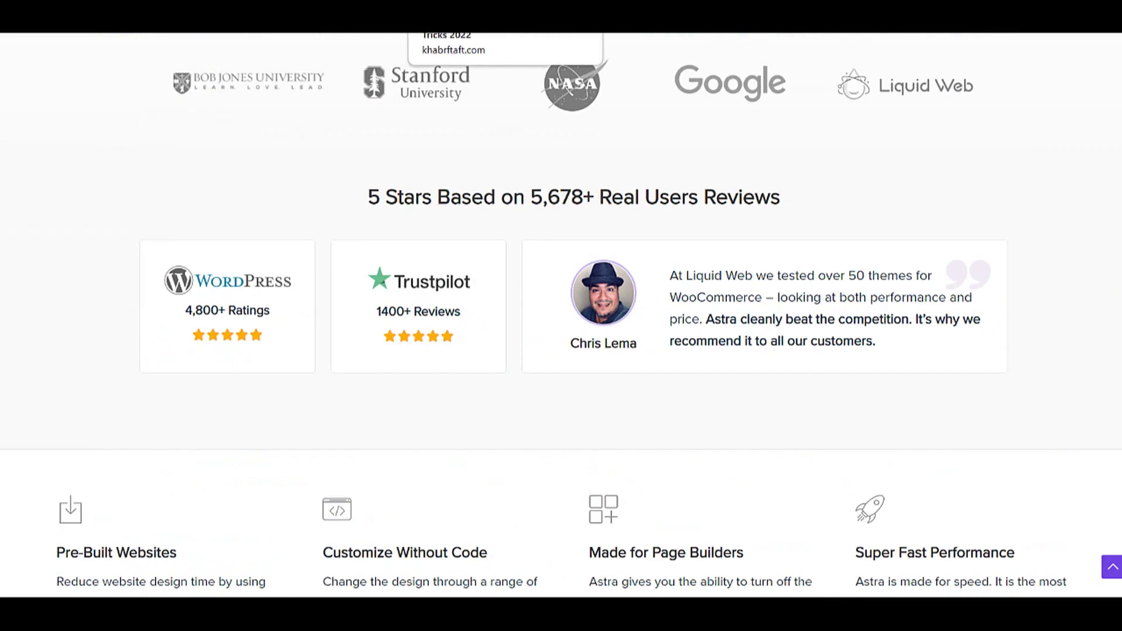
click(456, 18)
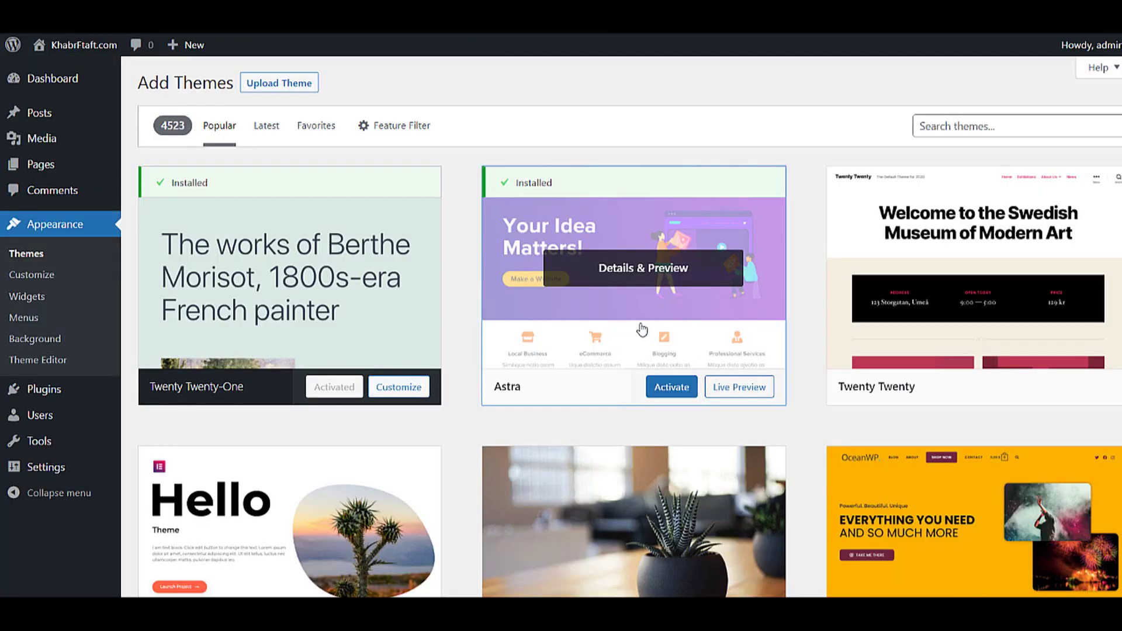
click(658, 392)
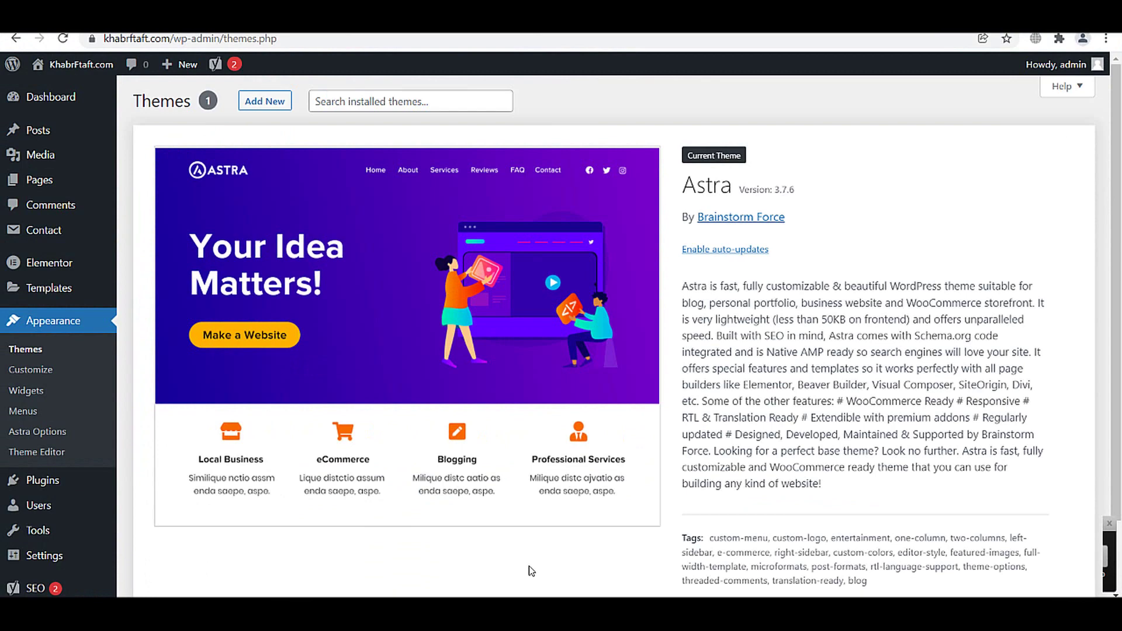
- Open the live site khabrftaft.com in a new tab and scroll its Astra-themed front page
mouse_move(53, 65)
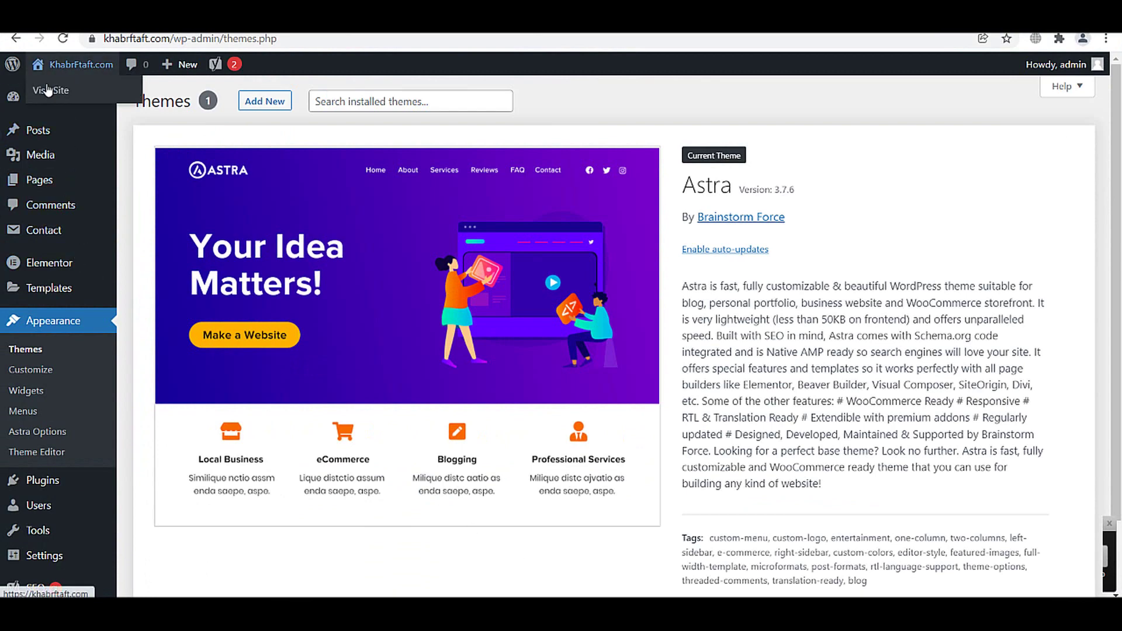
right_click(47, 89)
click(113, 96)
click(413, 30)
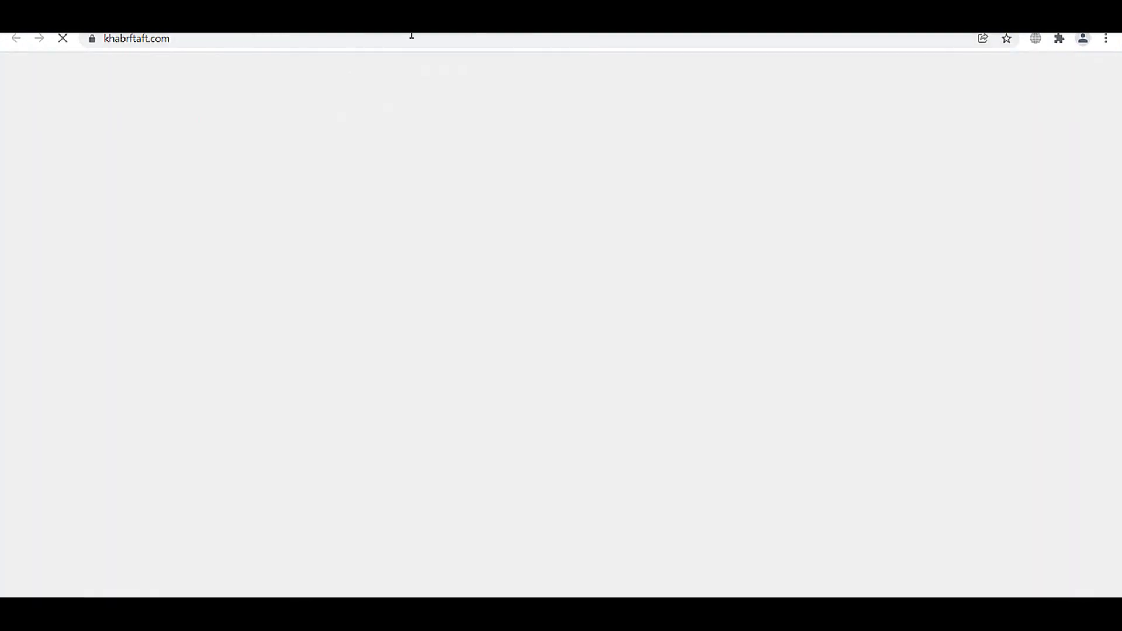
scroll(481, 275, down, 4)
scroll(717, 310, up, 4)
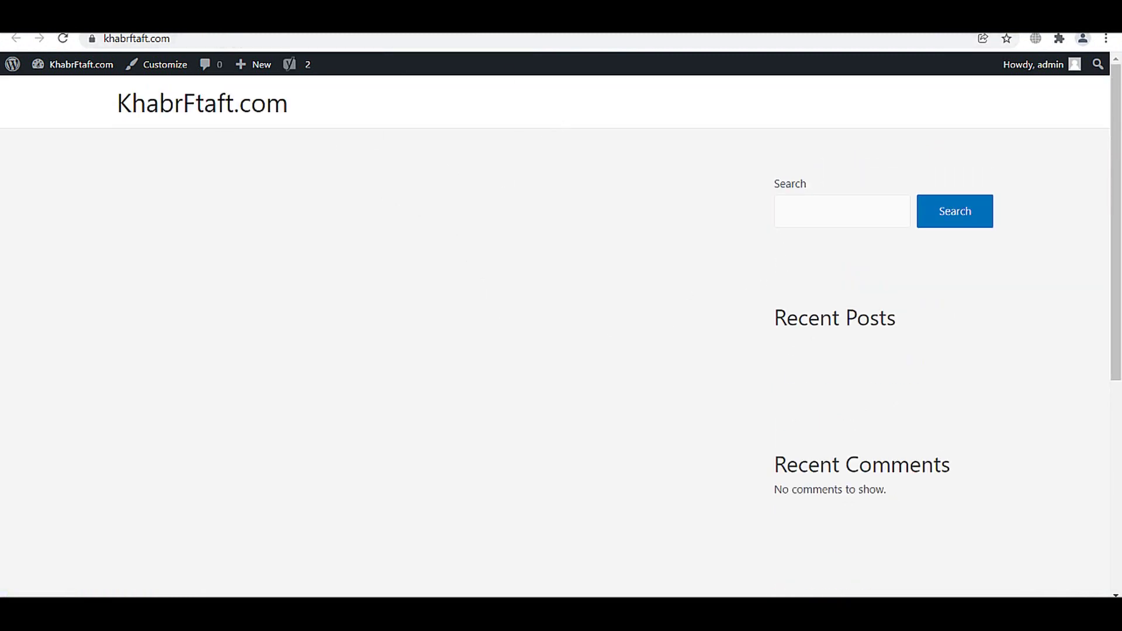
key(ctrl+shift+Tab)
- Scroll through the wpastra.com/pro feature cards such as Sticky Header and Page Headers
key(ctrl+Tab)
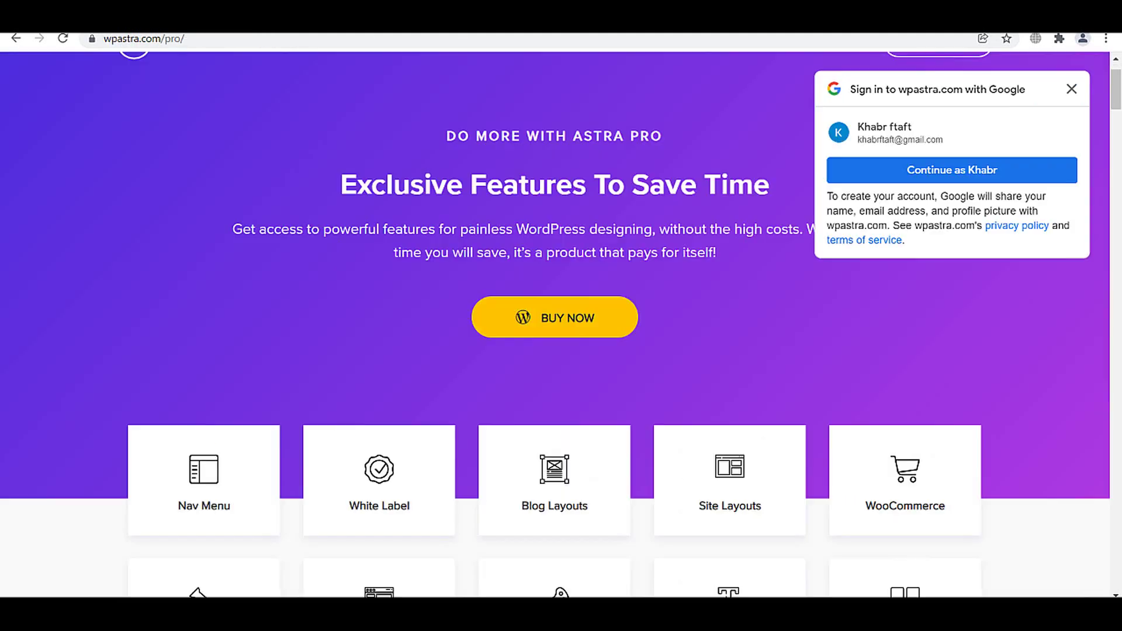
scroll(433, 318, down, 2)
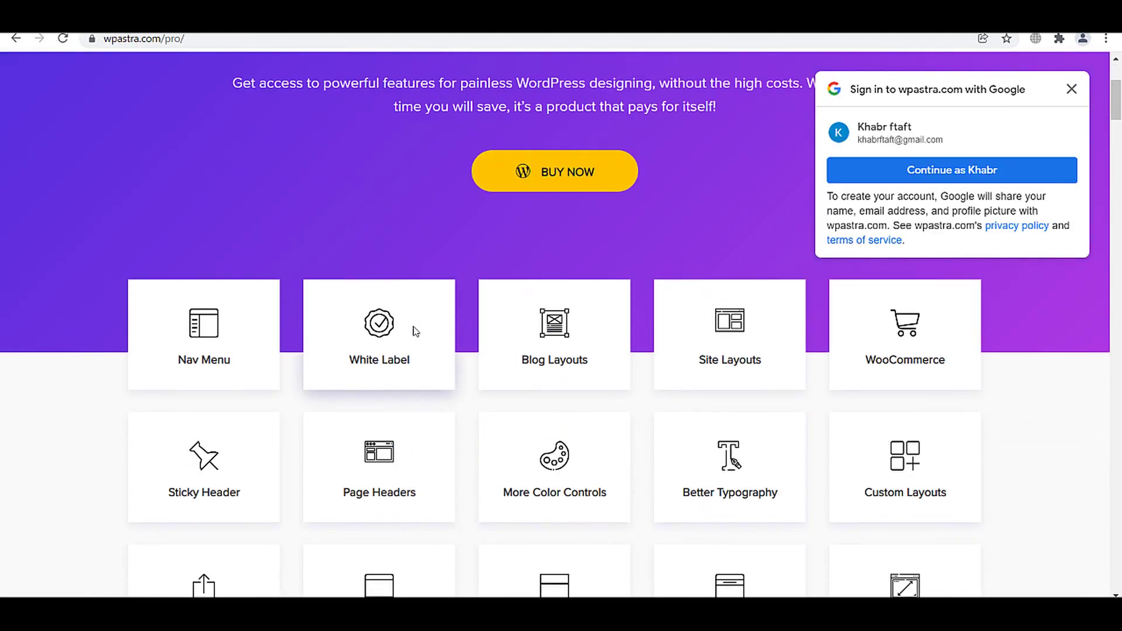
scroll(221, 379, down, 1)
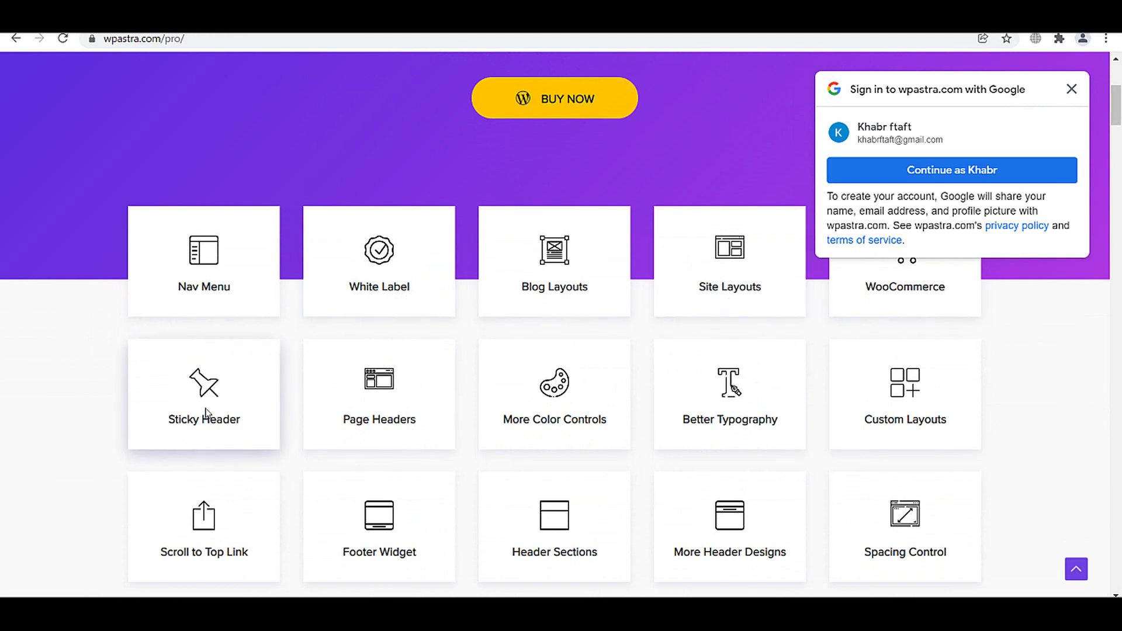
scroll(363, 429, down, 3)
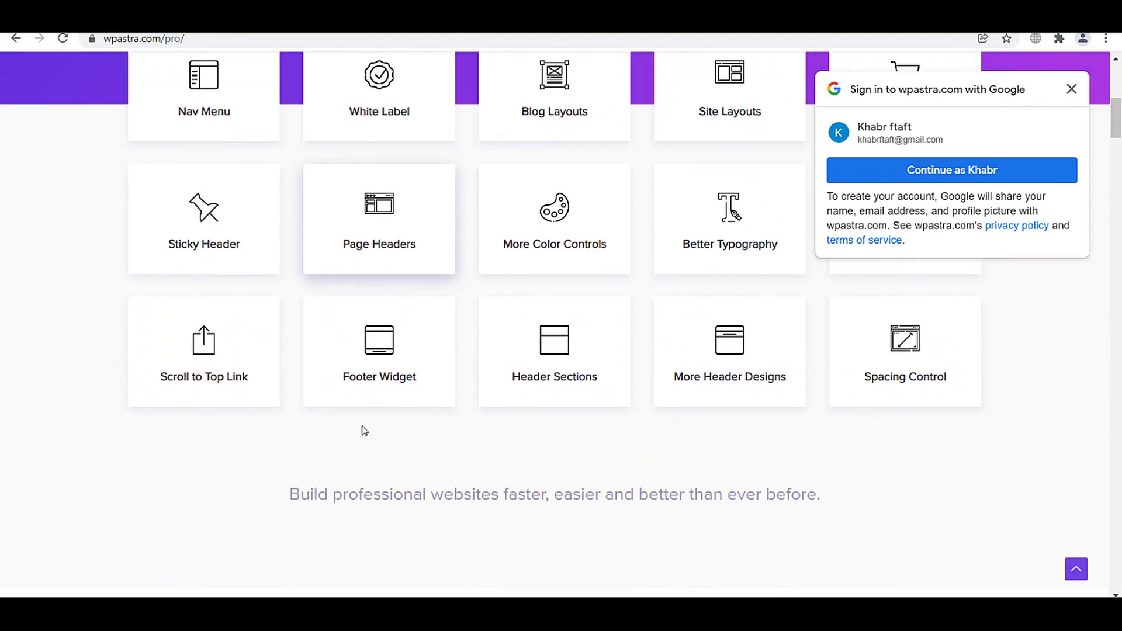
scroll(368, 430, up, 7)
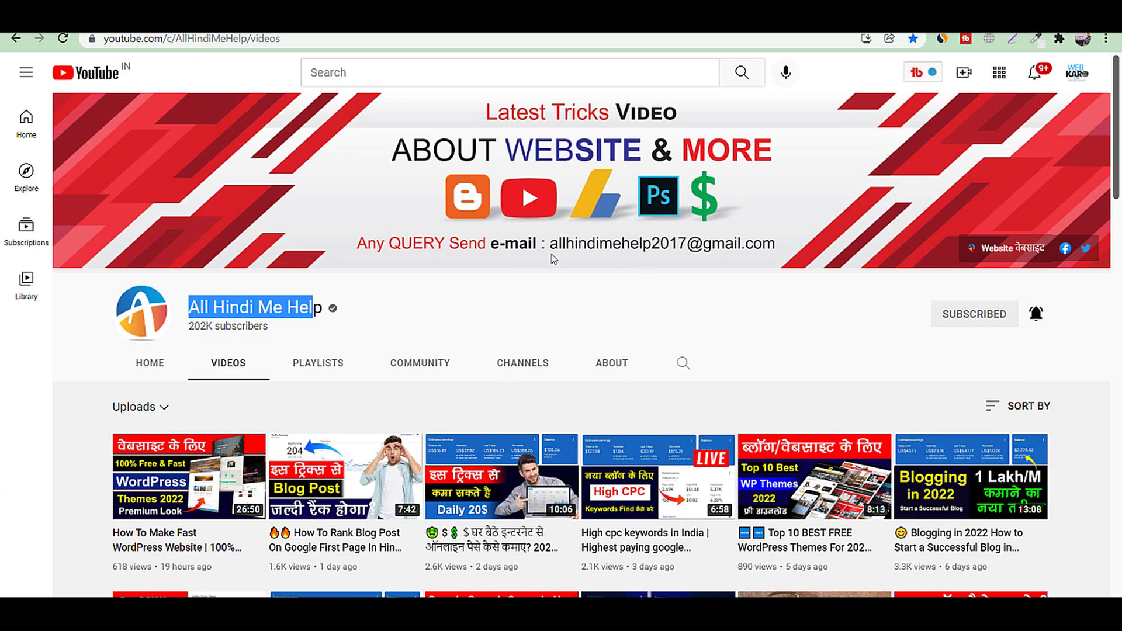
click(290, 308)
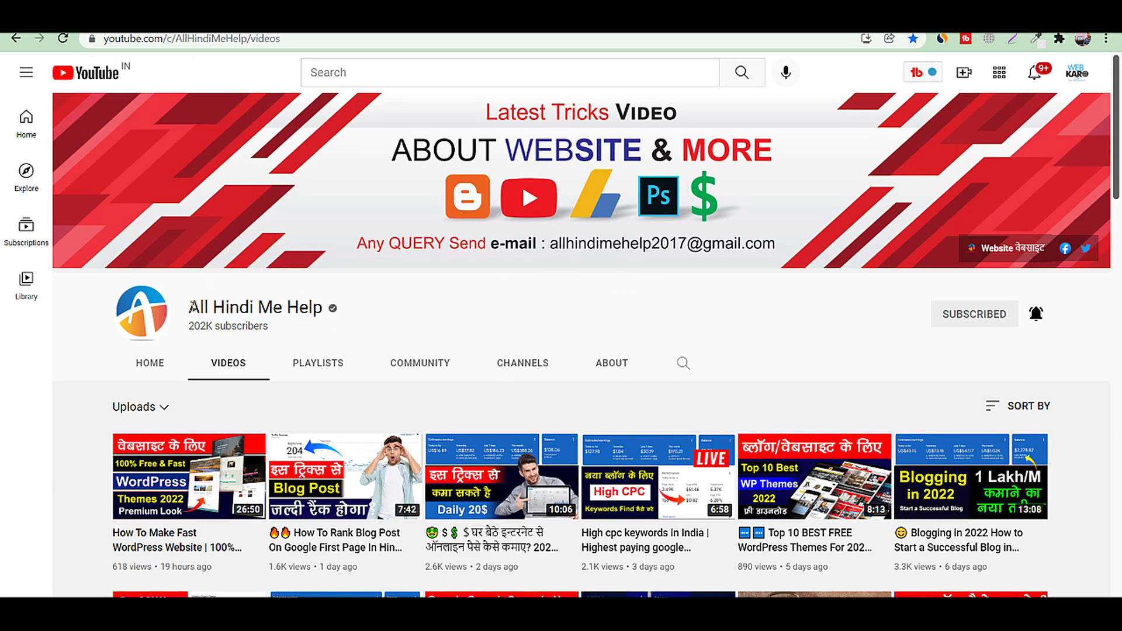
drag(192, 307, 329, 314)
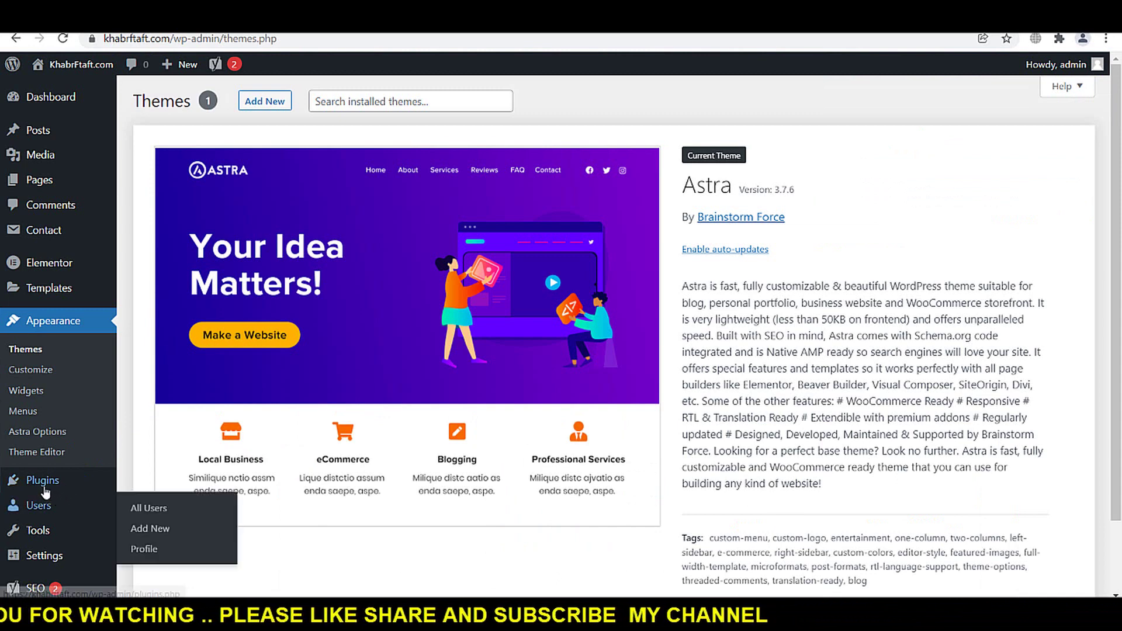
- Choose astra-addon-plugin-3.5.6.zip from the Desktop's Astra Buy Themes folder for plugin upload
mouse_move(82, 483)
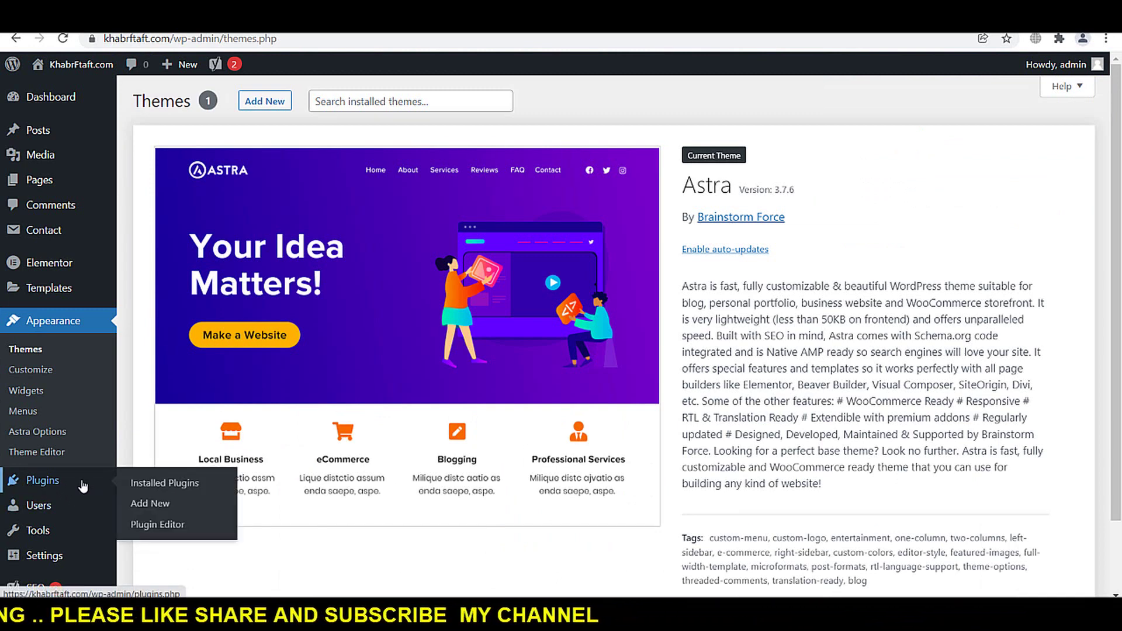
click(162, 510)
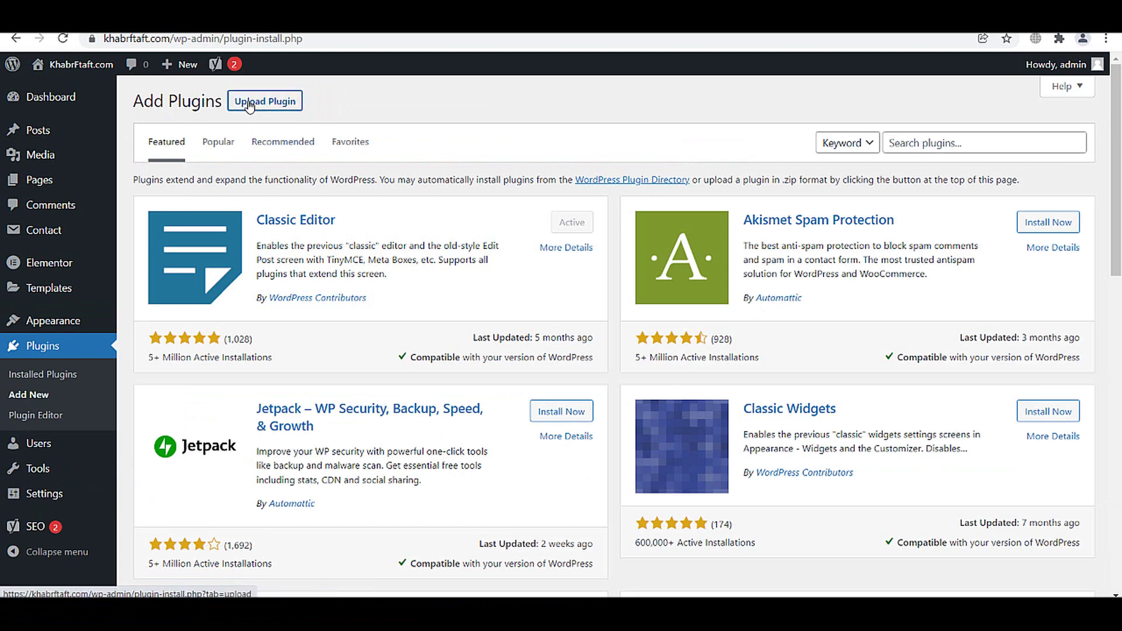
click(250, 104)
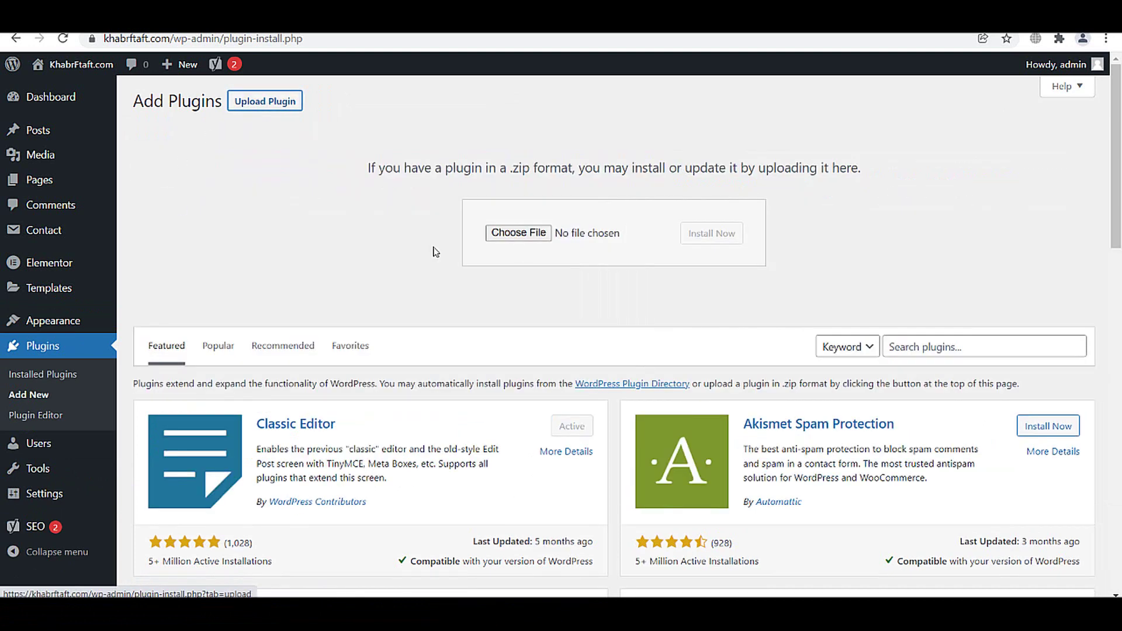
click(517, 236)
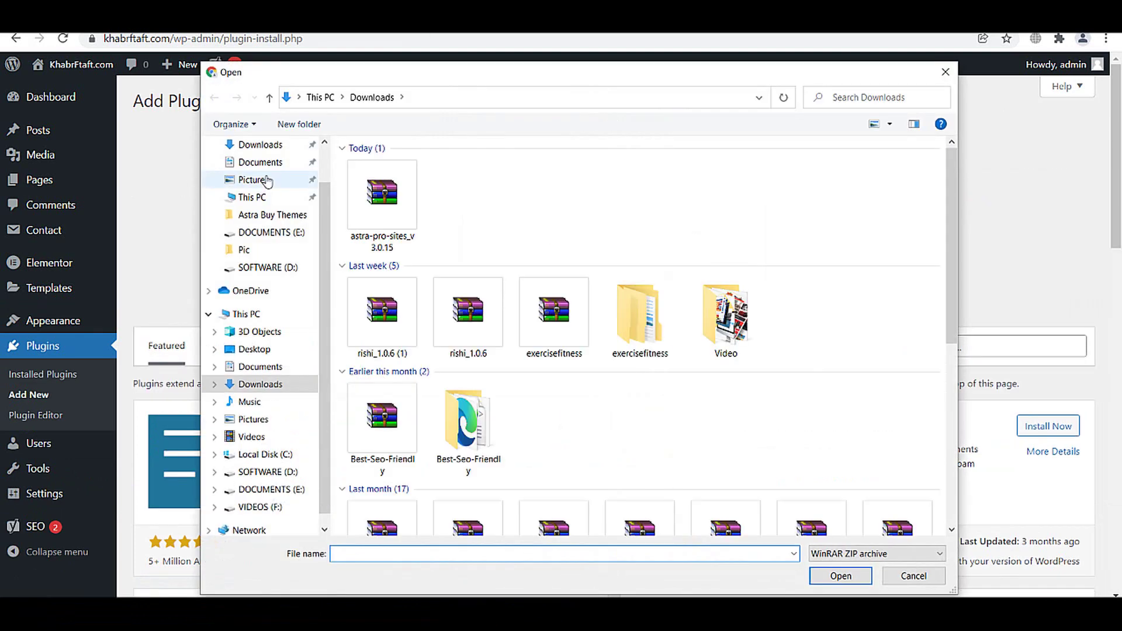
scroll(269, 187, up, 1)
click(275, 176)
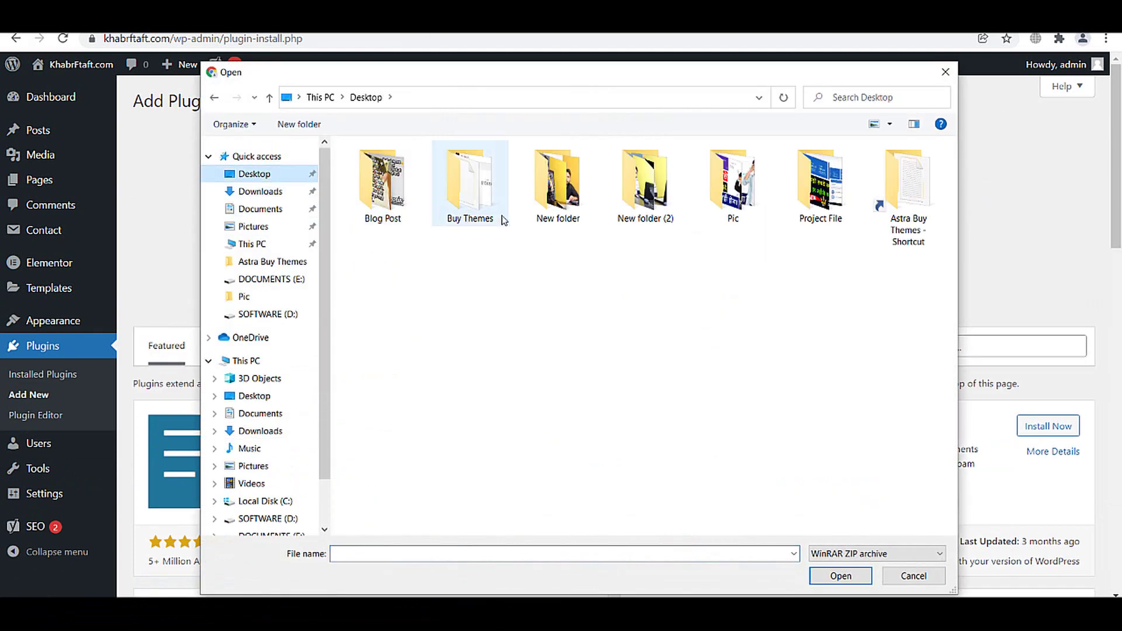
click(469, 206)
double_click(469, 205)
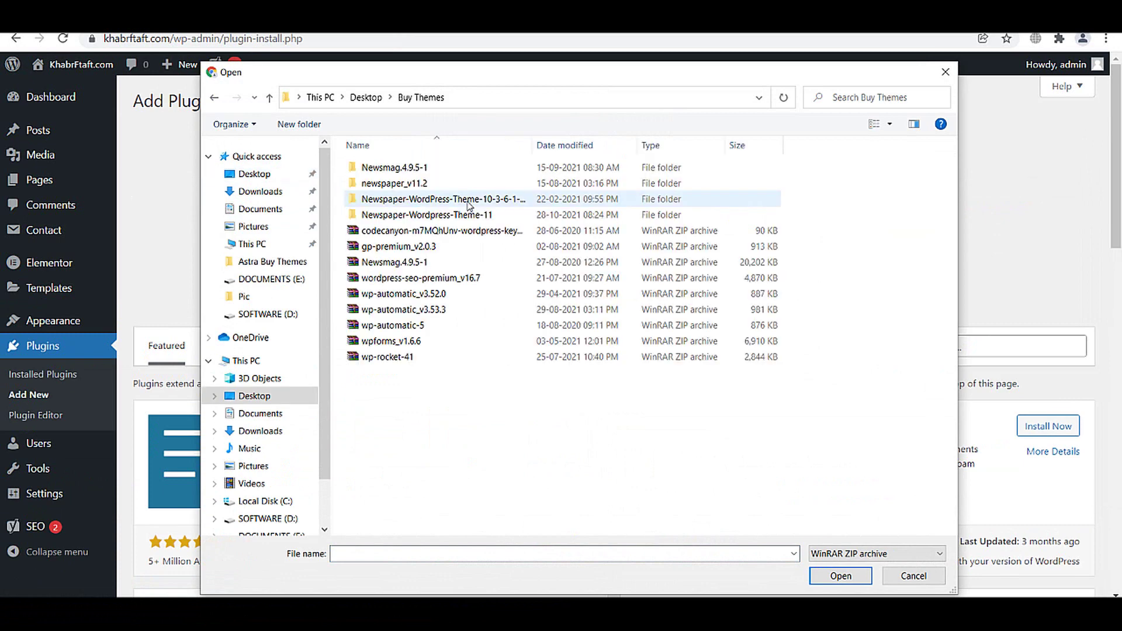
click(274, 103)
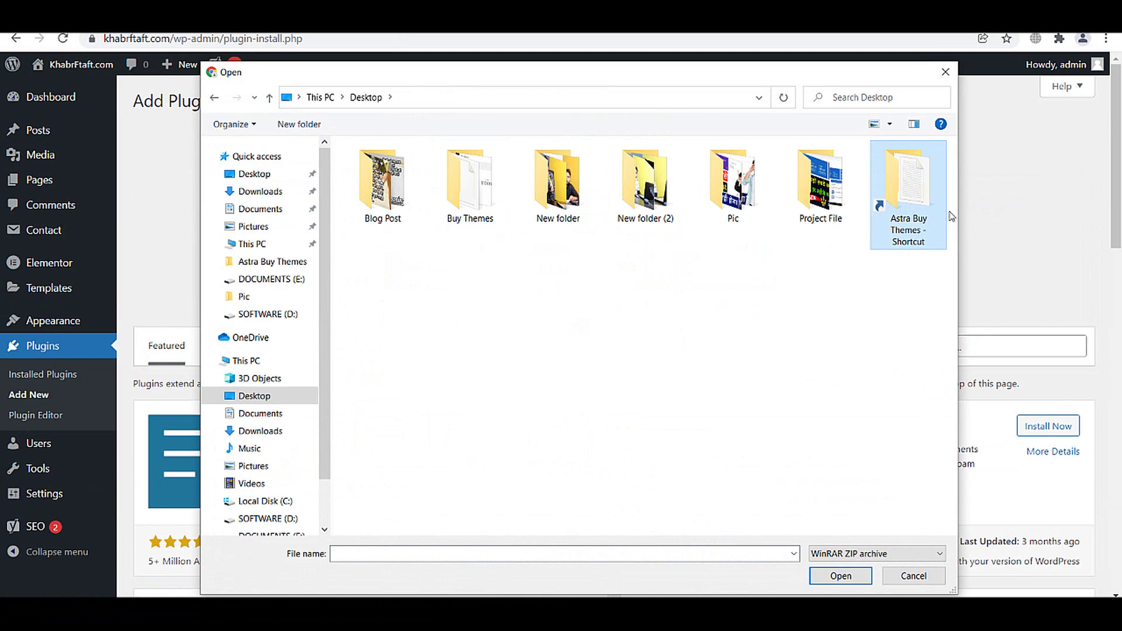
double_click(942, 215)
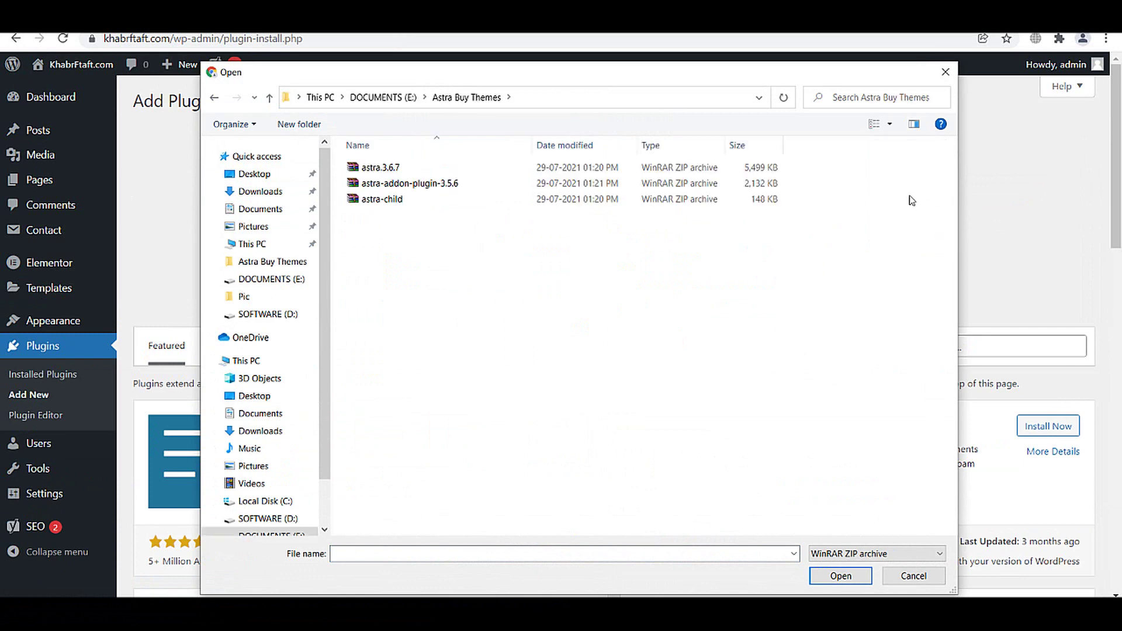
double_click(408, 185)
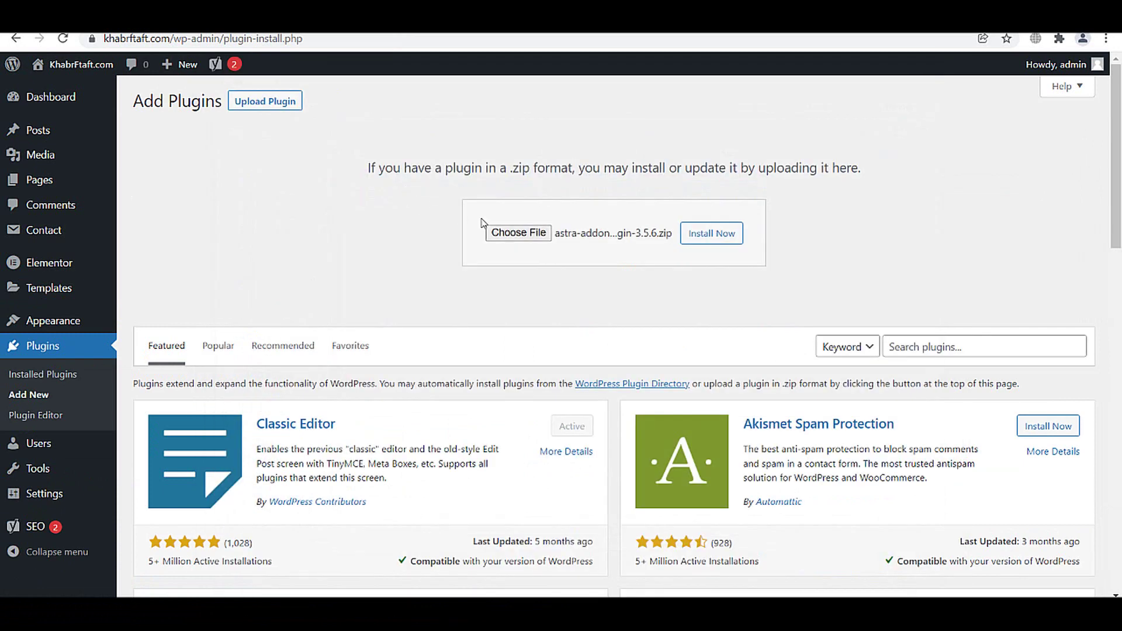
- Install and activate the uploaded Astra Pro 3.5.6 add-on plugin
click(694, 235)
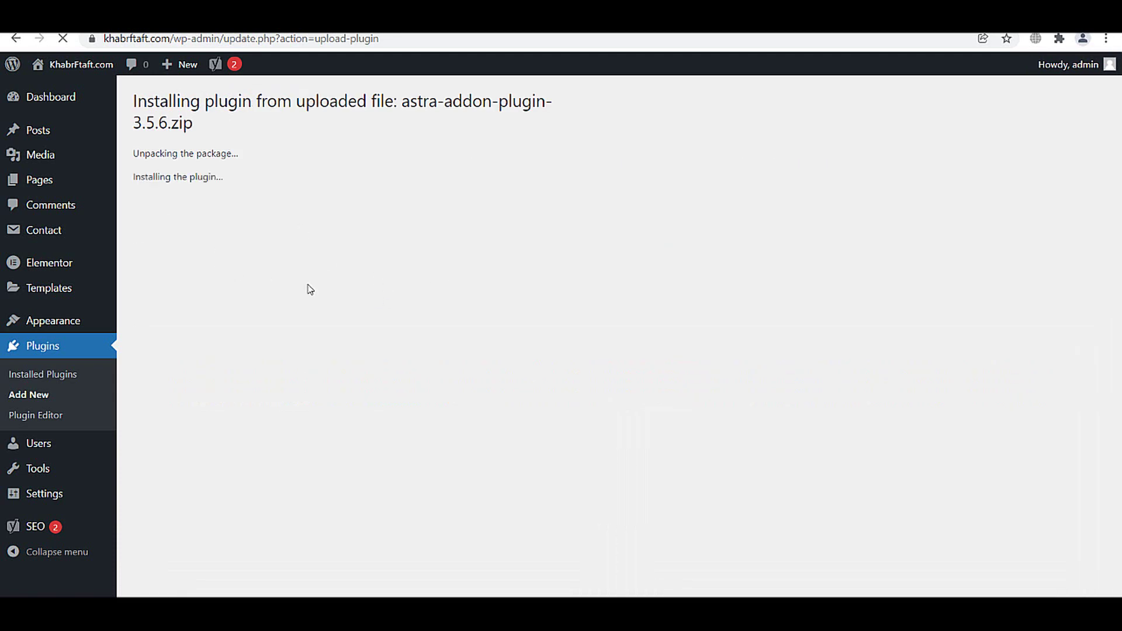
click(173, 233)
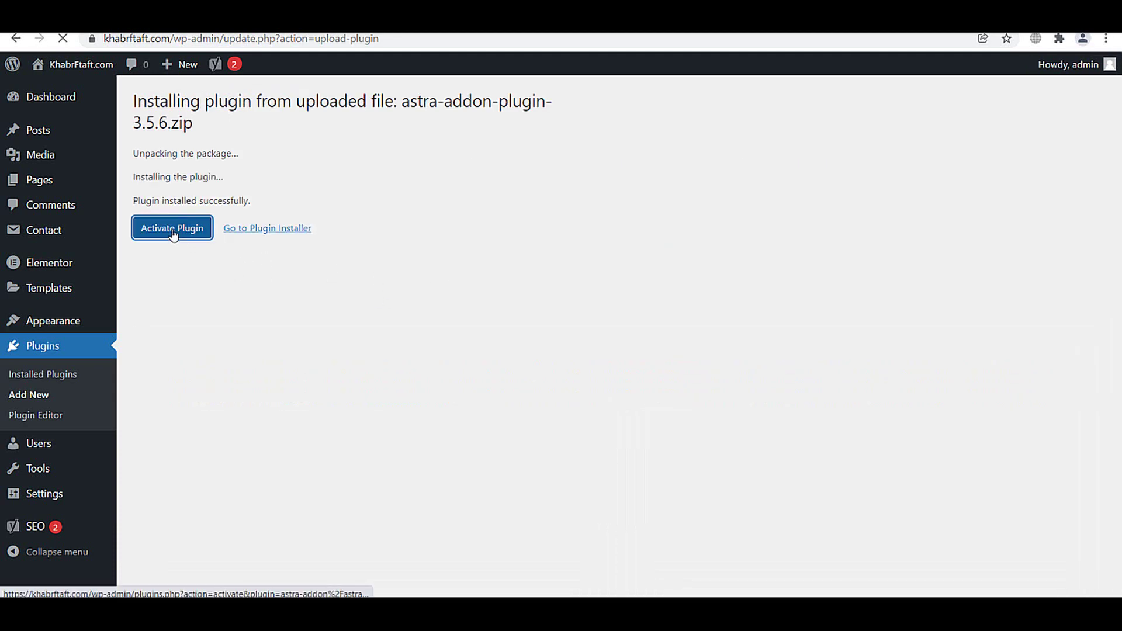
scroll(255, 385, down, 1)
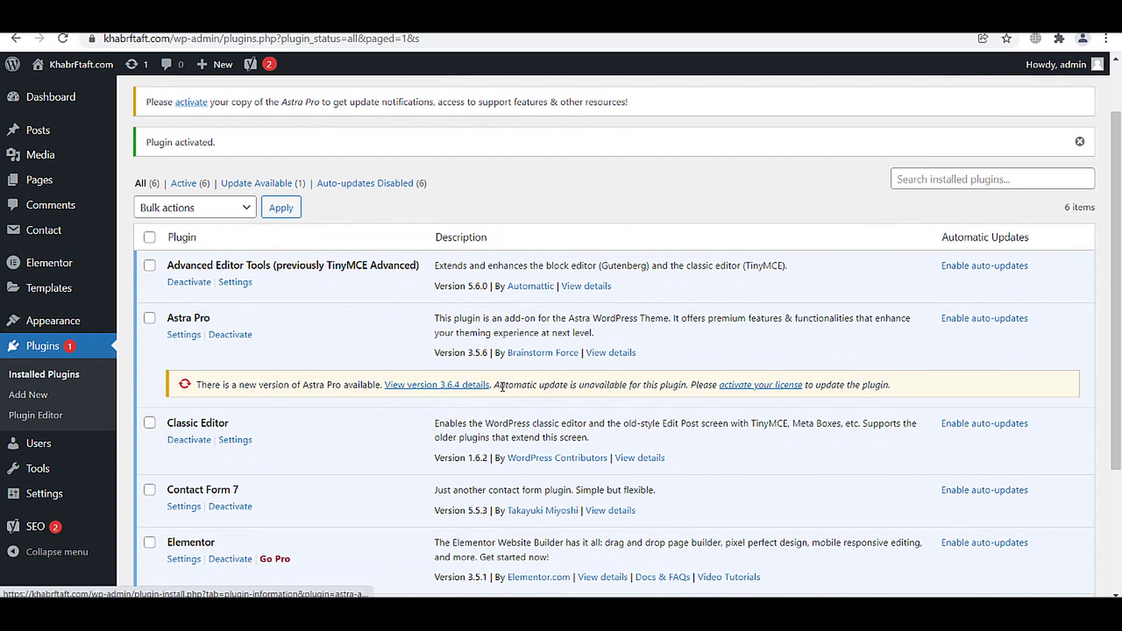
- Enter the license key in Astra Pro License and activate the license
click(756, 388)
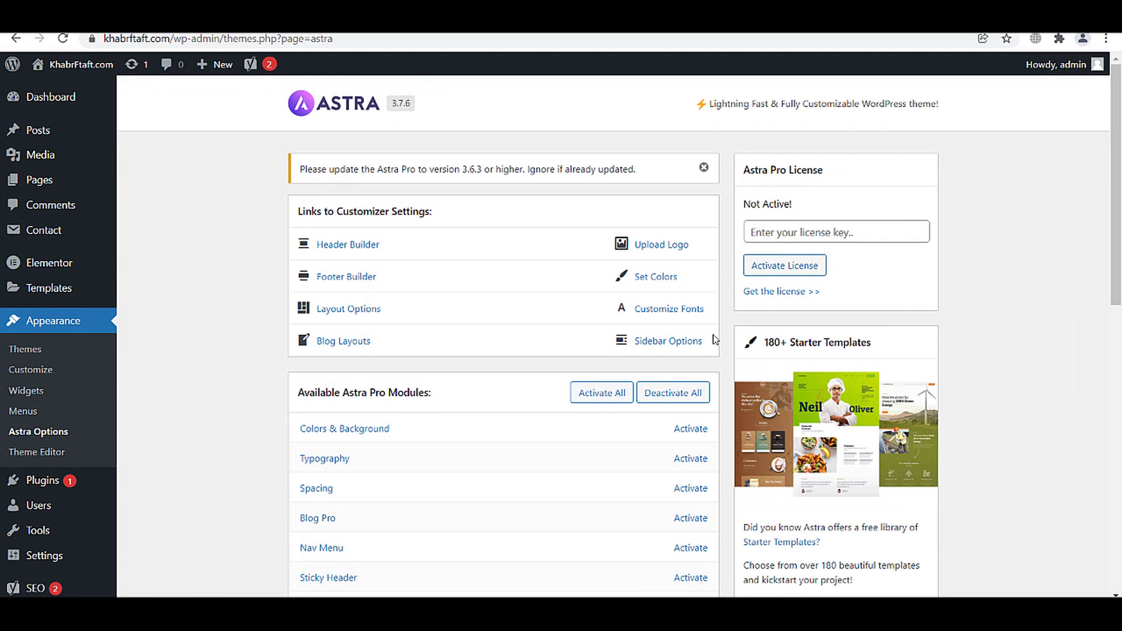
scroll(710, 295, down, 5)
scroll(691, 310, up, 1)
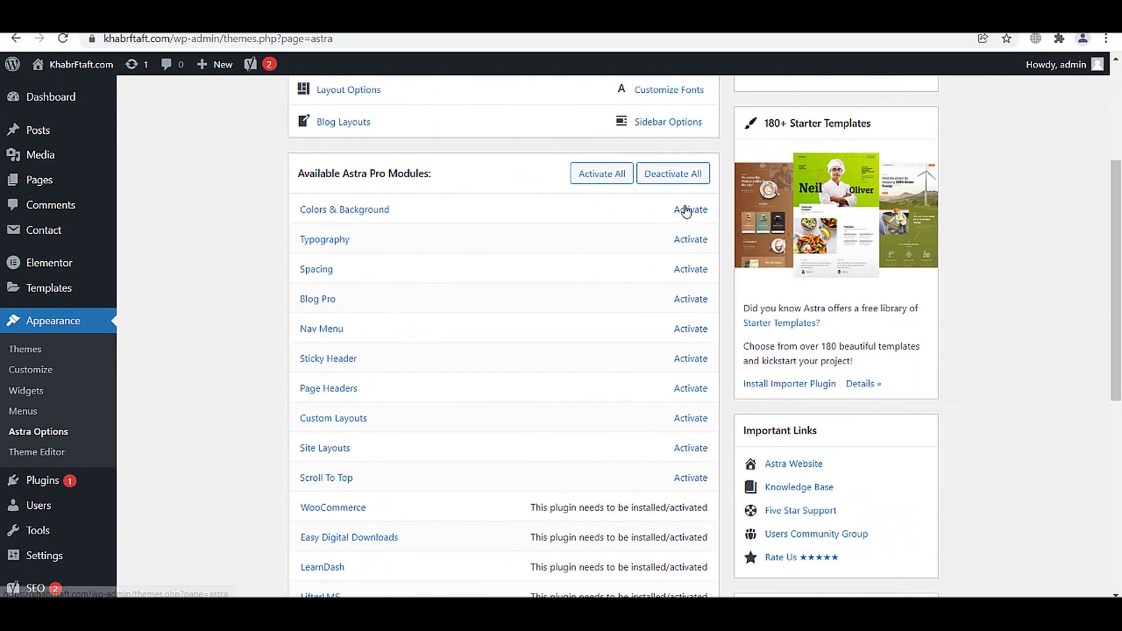
scroll(686, 269, up, 3)
scroll(704, 277, up, 1)
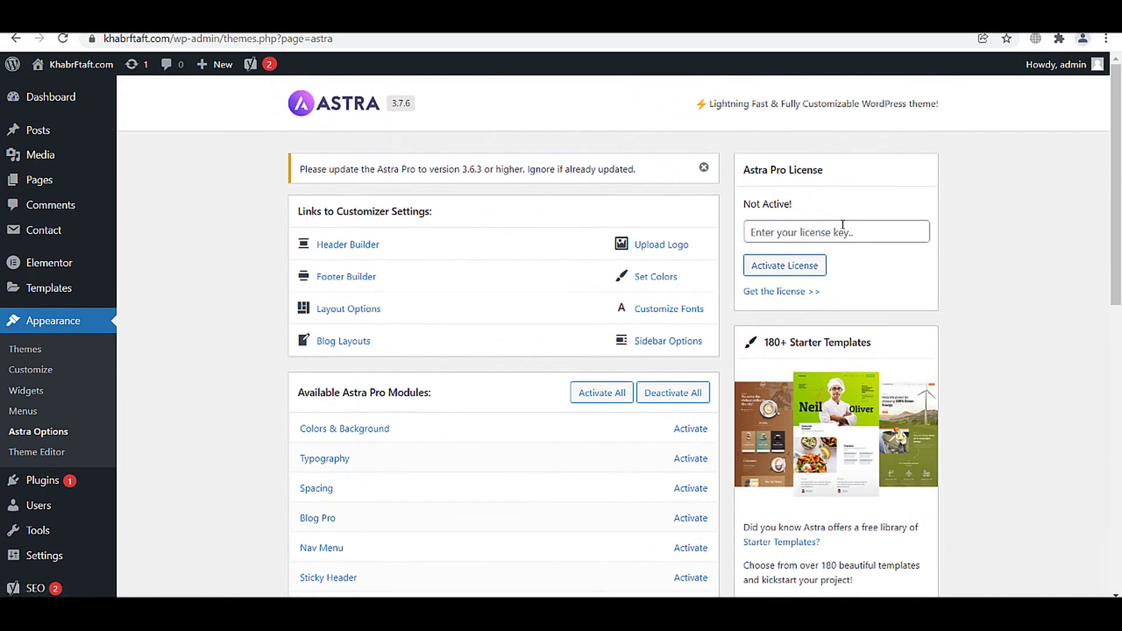
click(765, 235)
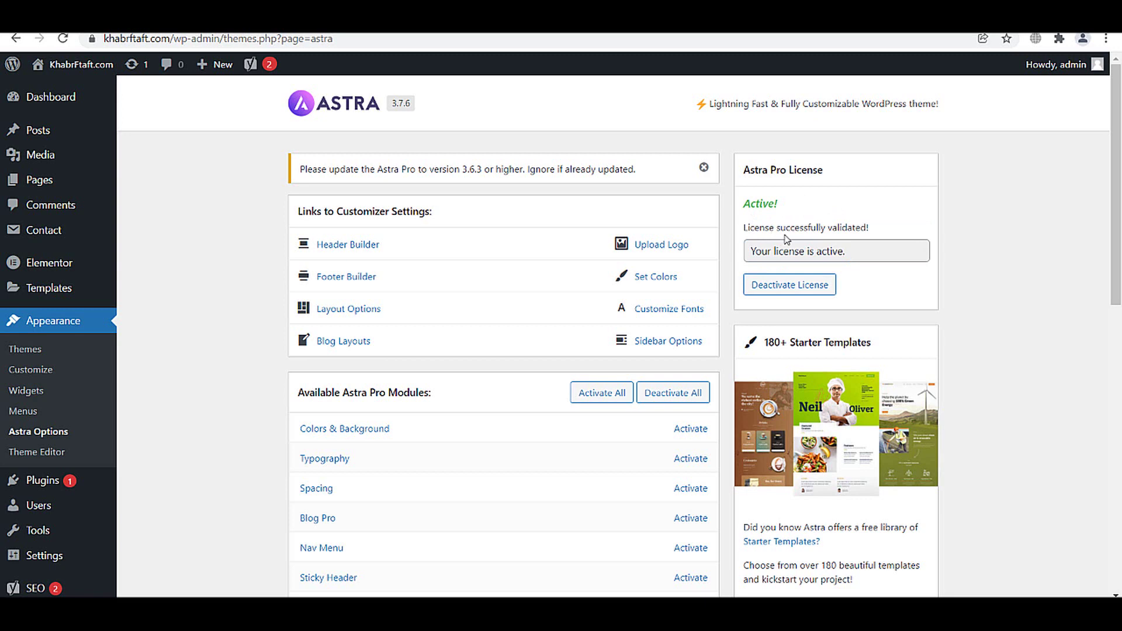
scroll(607, 293, down, 3)
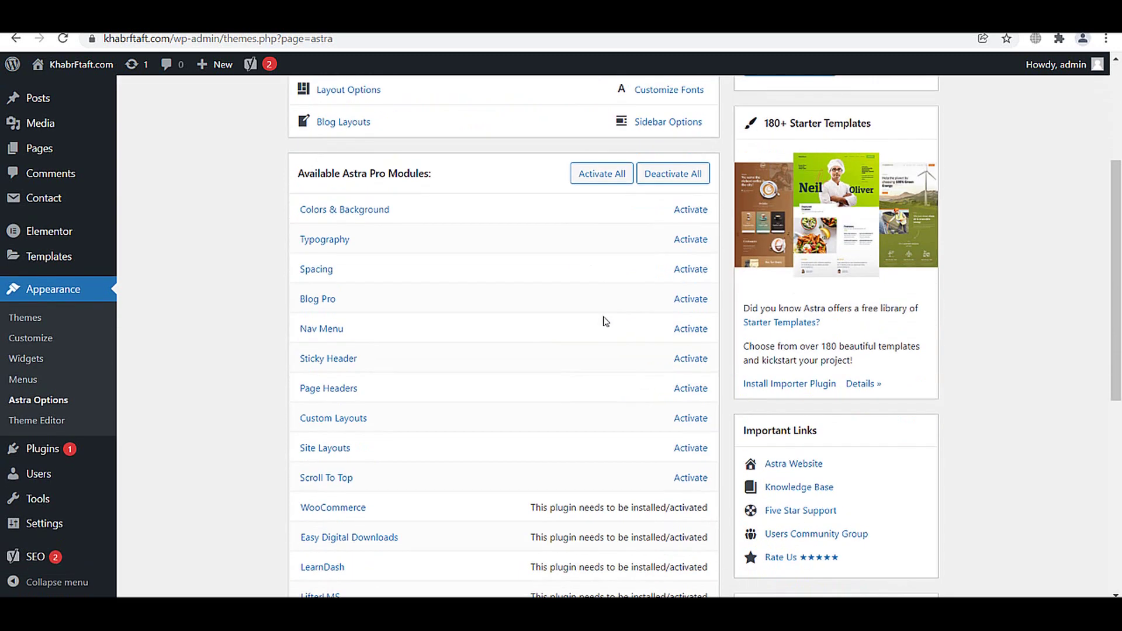
scroll(636, 263, up, 1)
scroll(643, 336, down, 1)
- Activate all ten Astra Pro modules, from Colors & Background to Scroll To Top
click(602, 175)
scroll(608, 253, down, 3)
scroll(606, 280, down, 3)
scroll(596, 371, up, 5)
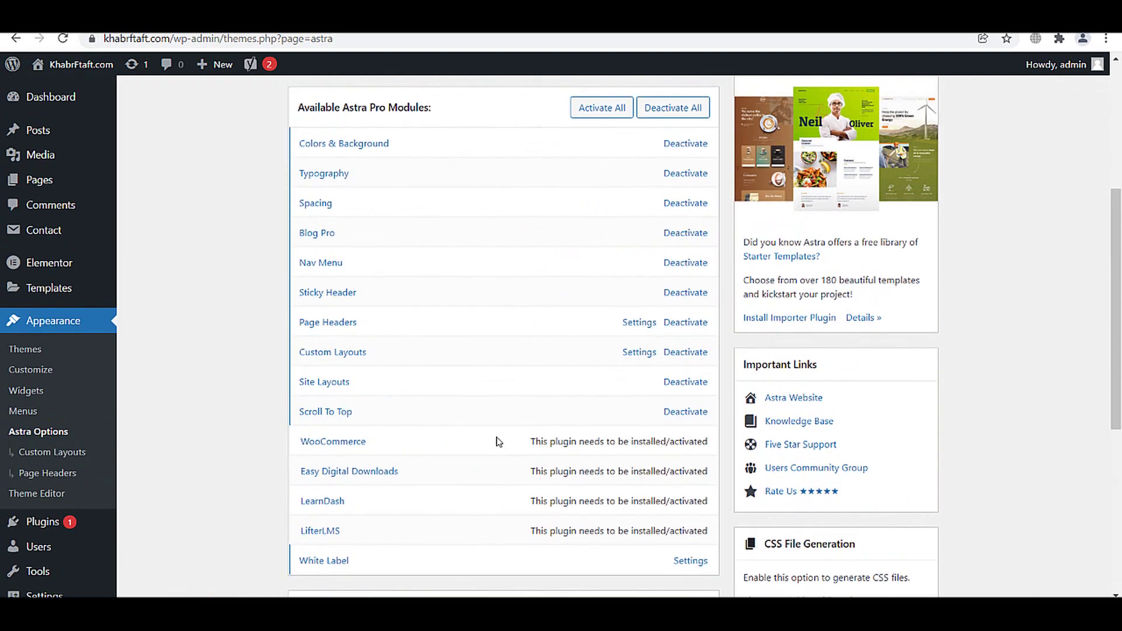
scroll(498, 442, up, 3)
scroll(498, 442, down, 8)
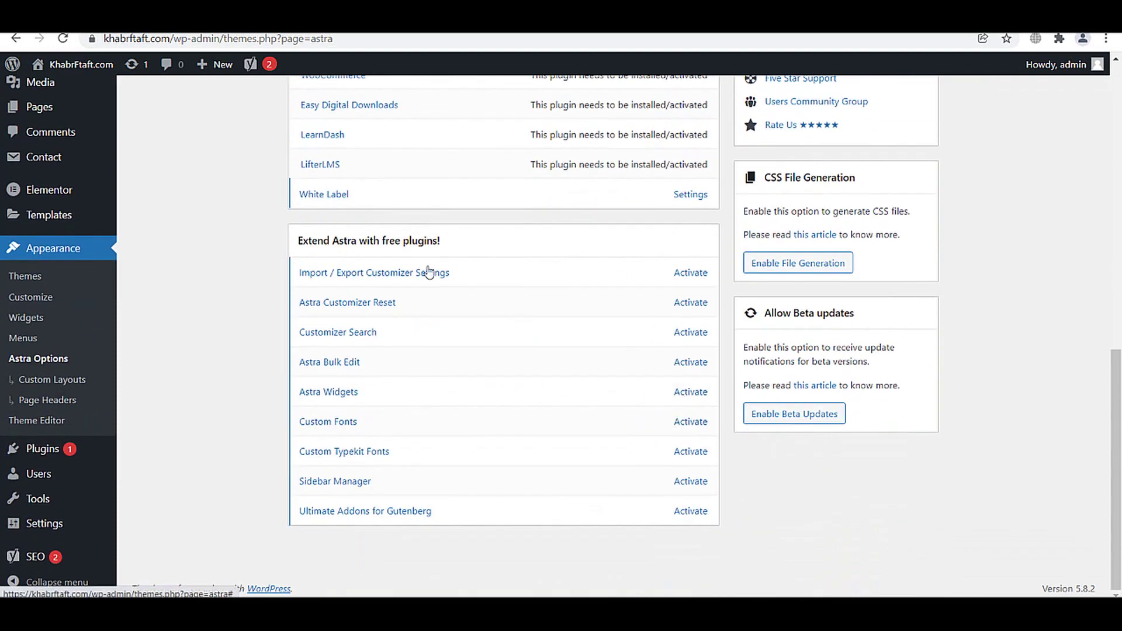
scroll(500, 283, up, 3)
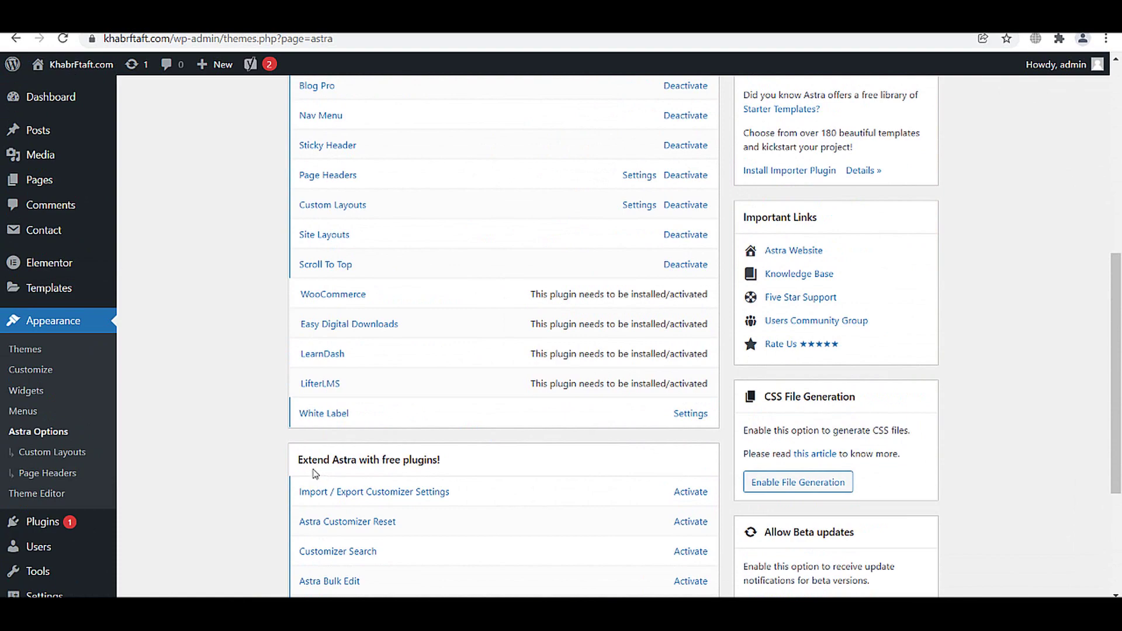
scroll(459, 450, up, 3)
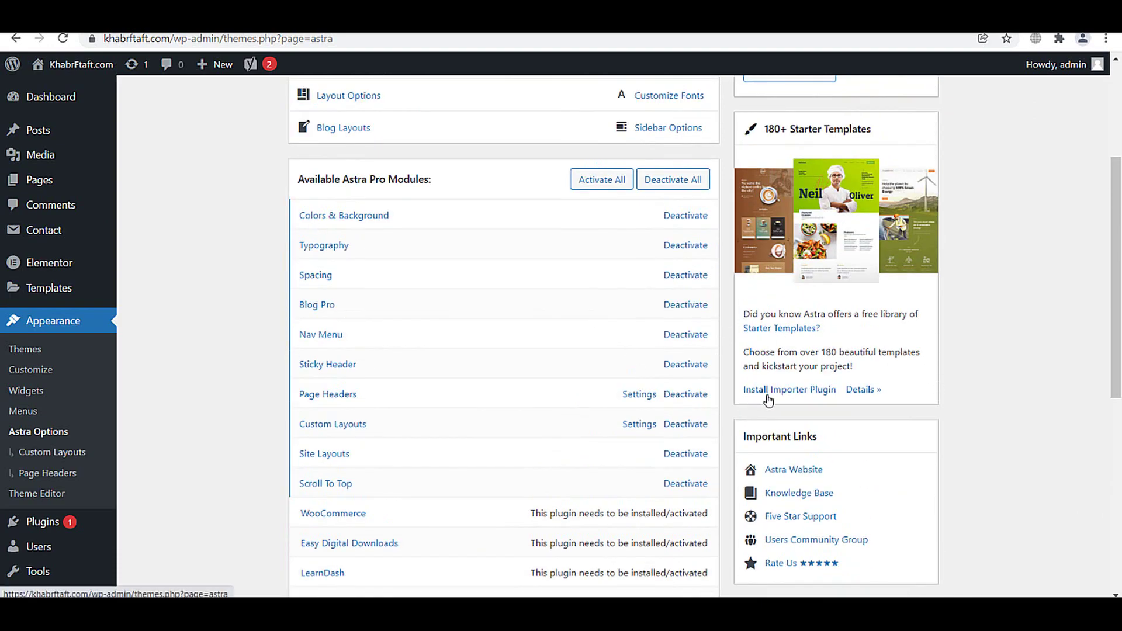
- Install the Starter Templates importer and choose Elementor as the templates' page builder
click(769, 395)
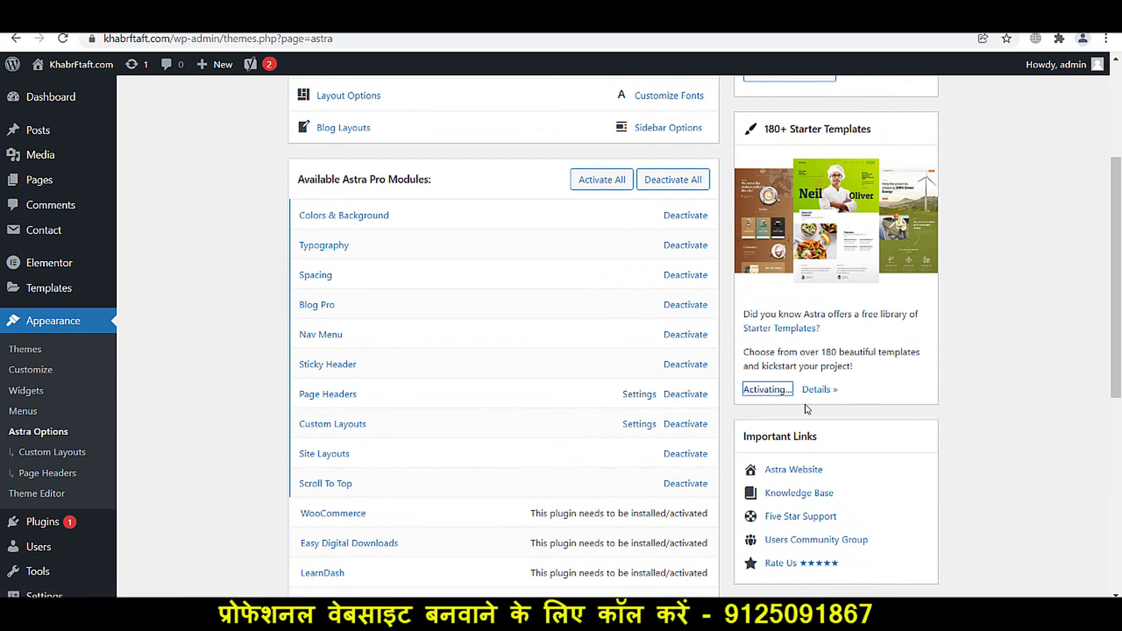
scroll(433, 180, up, 4)
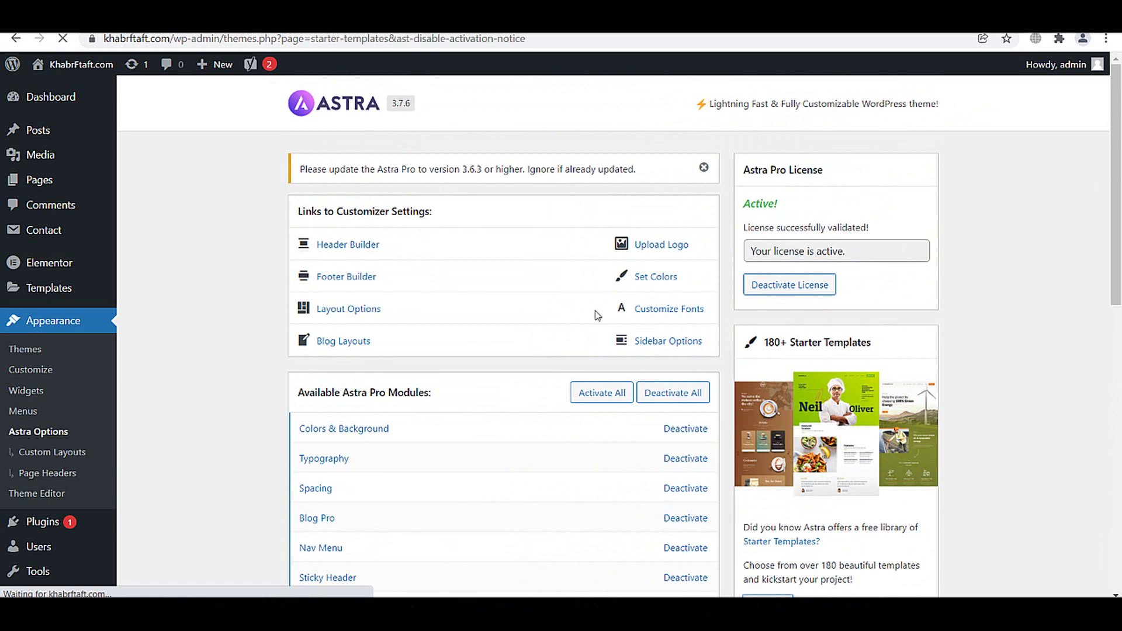
scroll(602, 318, down, 2)
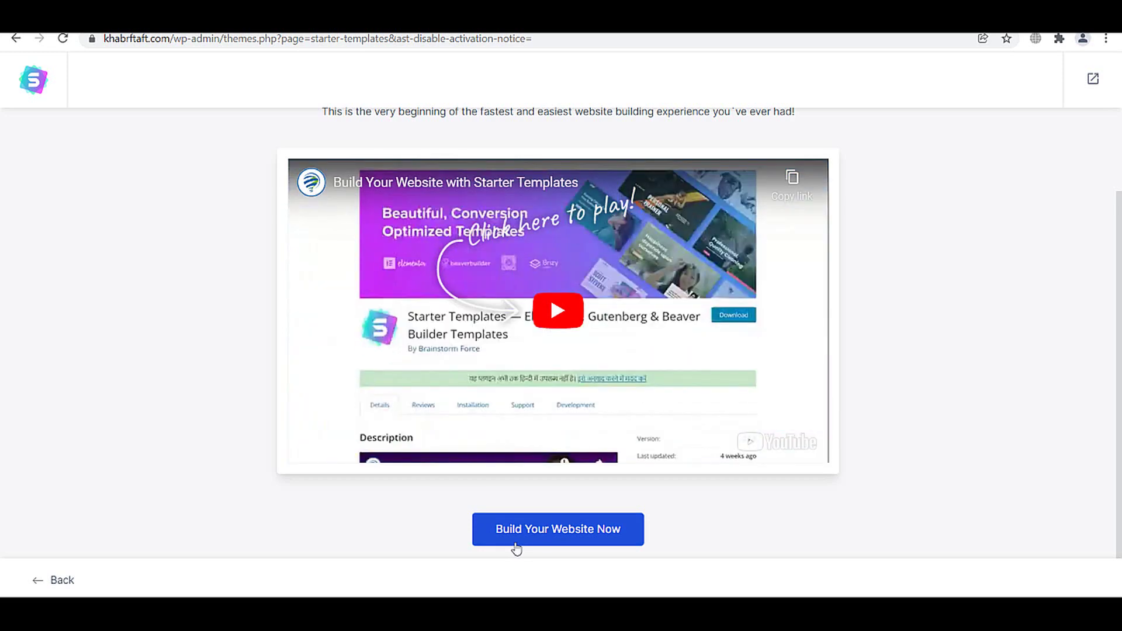
click(517, 546)
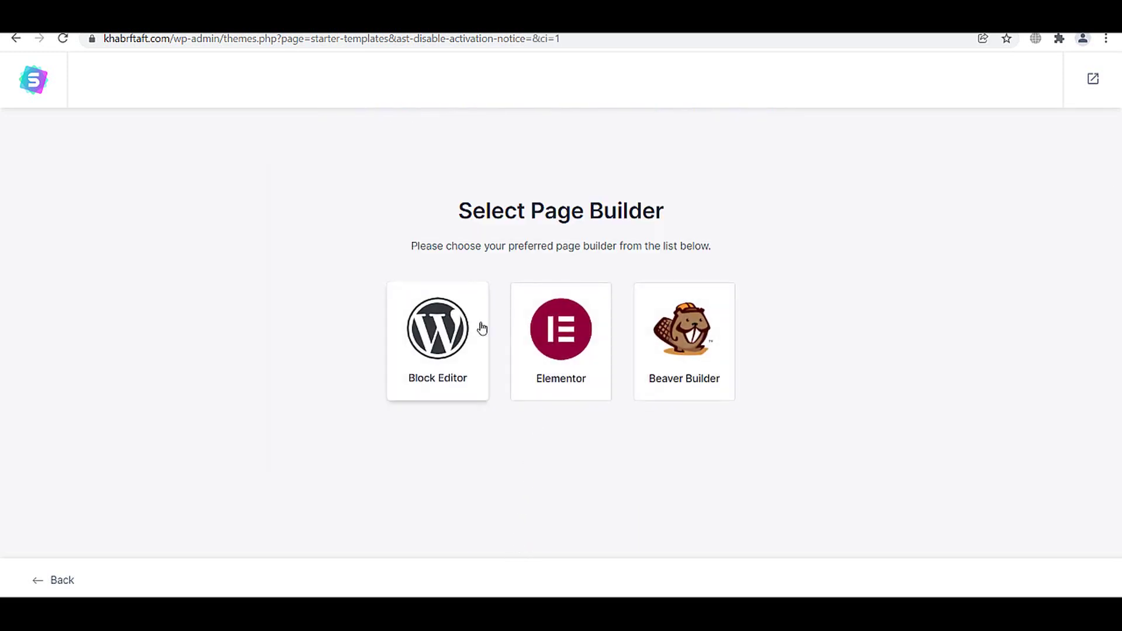
click(576, 333)
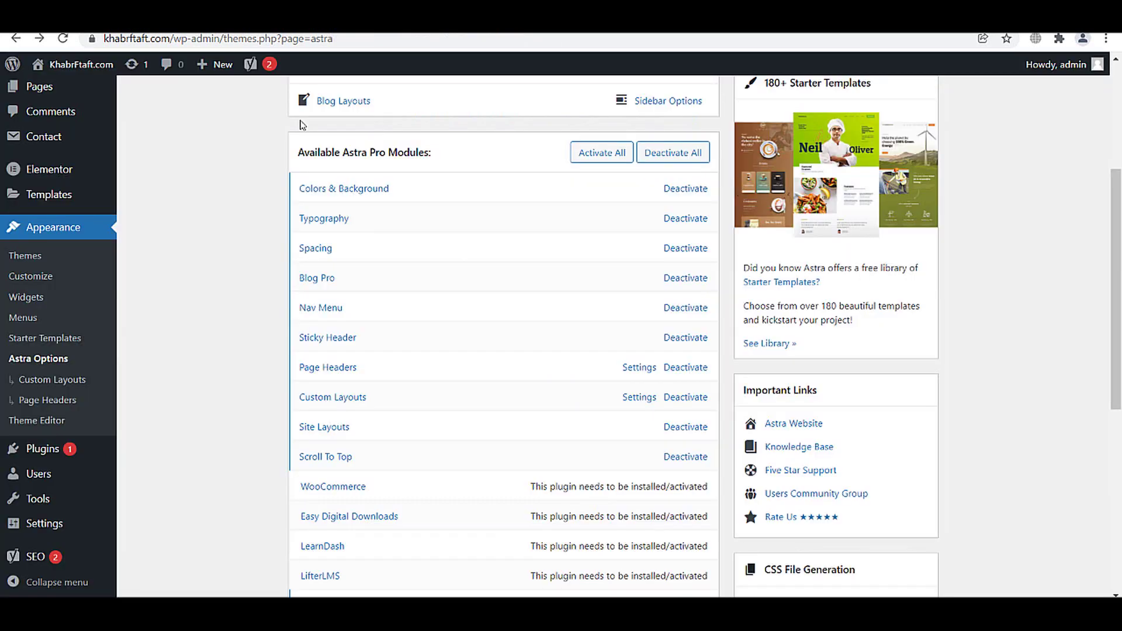
- Open the Starter Templates library and scroll through the available templates
click(61, 339)
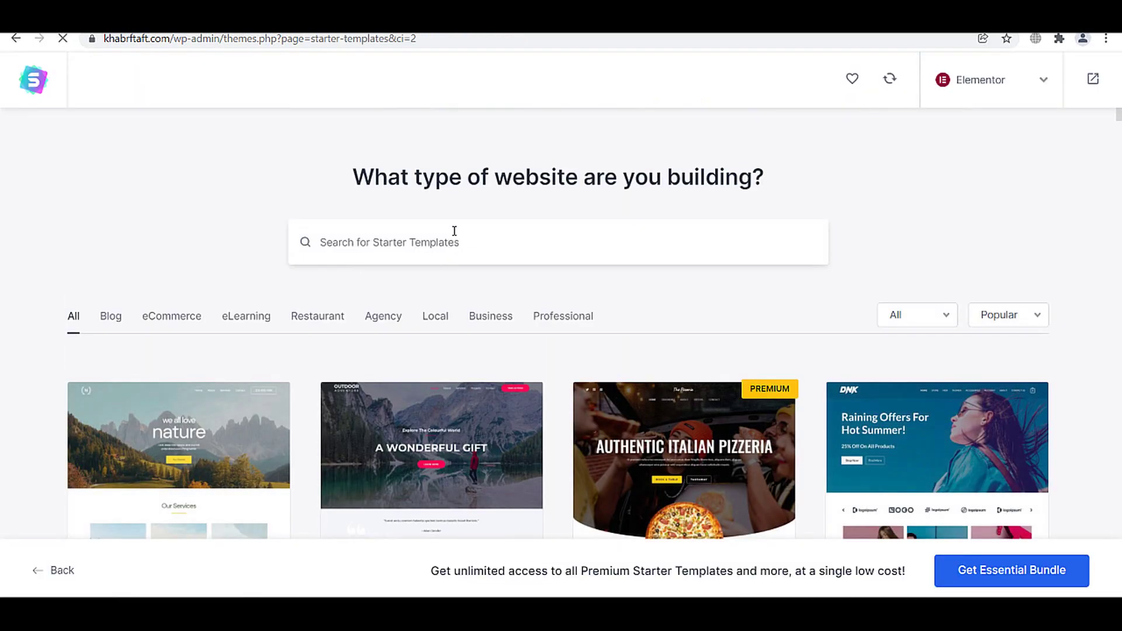
scroll(377, 232, down, 10)
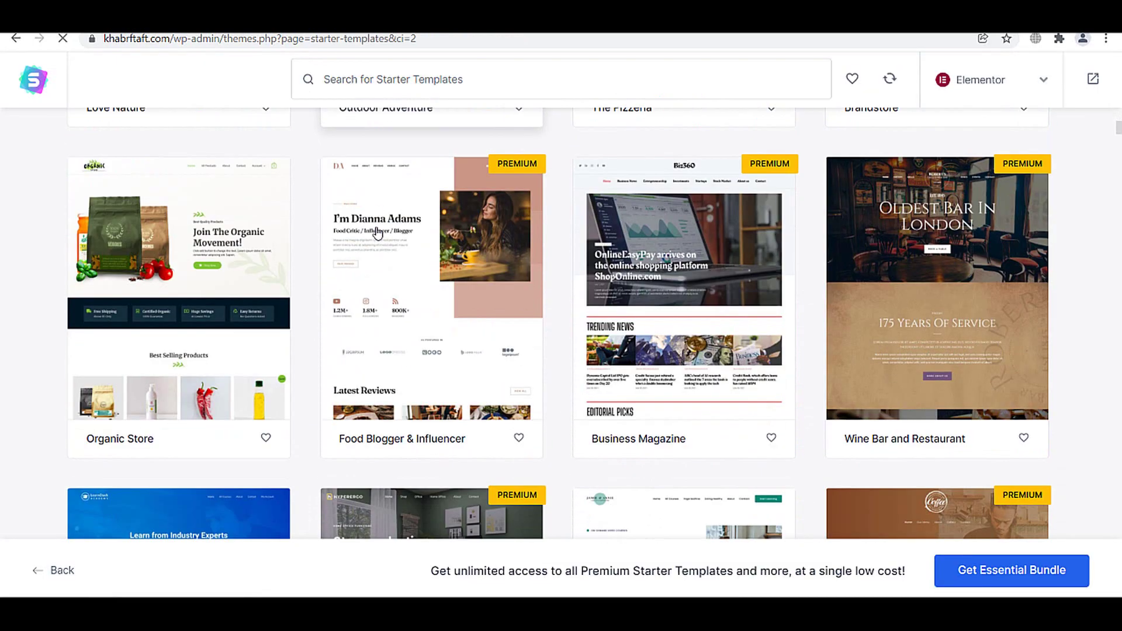
scroll(507, 223, down, 8)
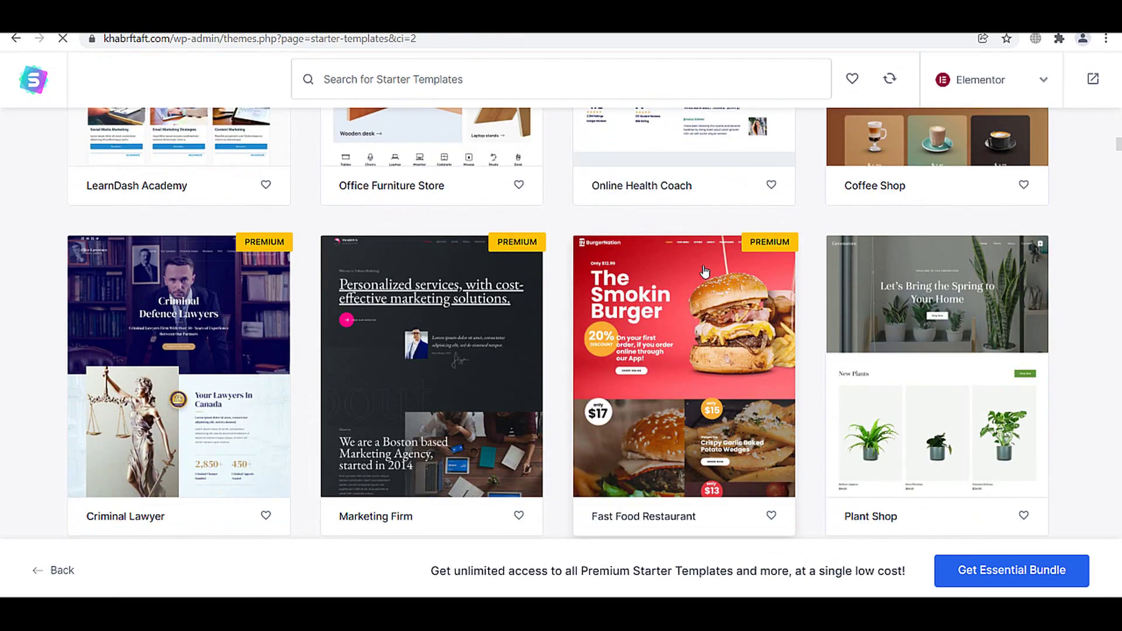
scroll(316, 237, up, 4)
scroll(315, 236, up, 14)
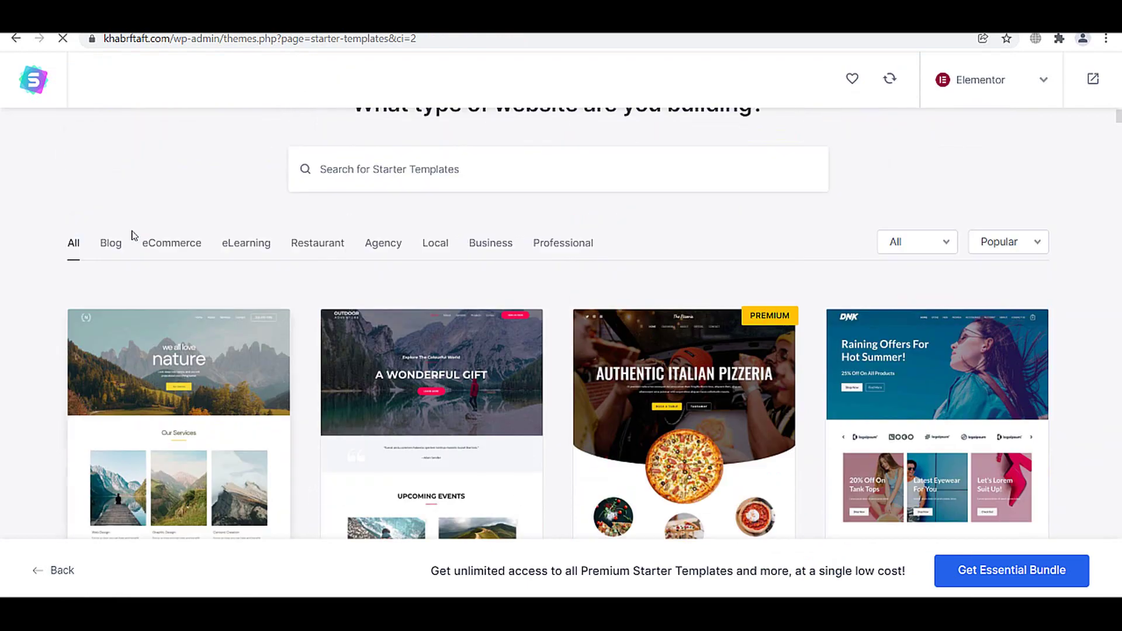
- Filter the library to Blog templates and check the free/premium and sort-order choices
click(110, 316)
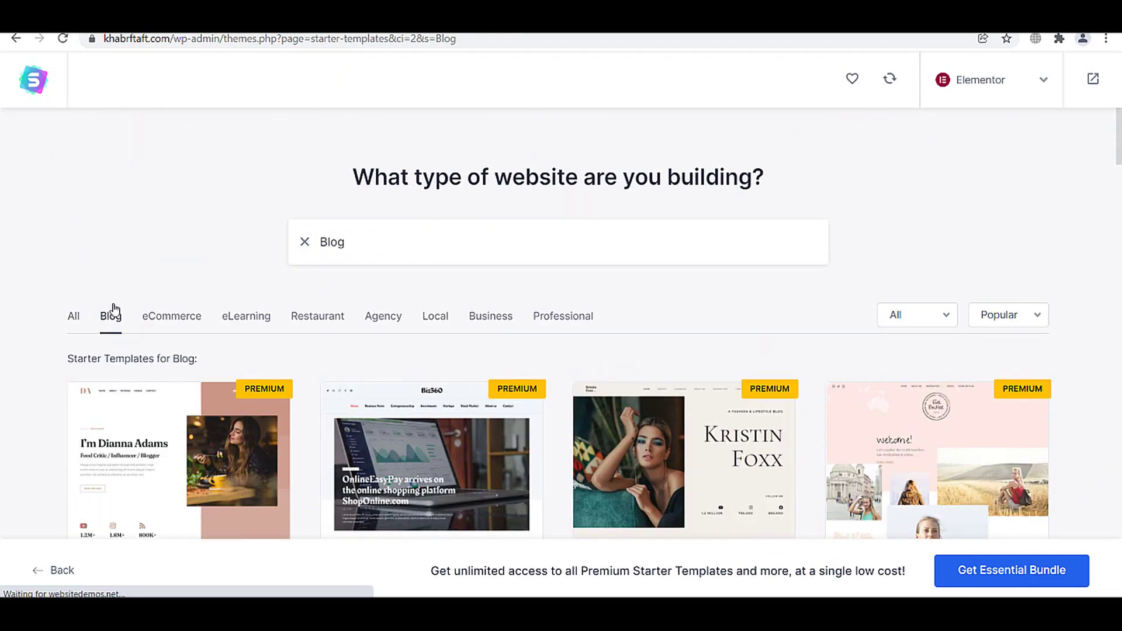
scroll(117, 310, down, 5)
scroll(120, 307, down, 5)
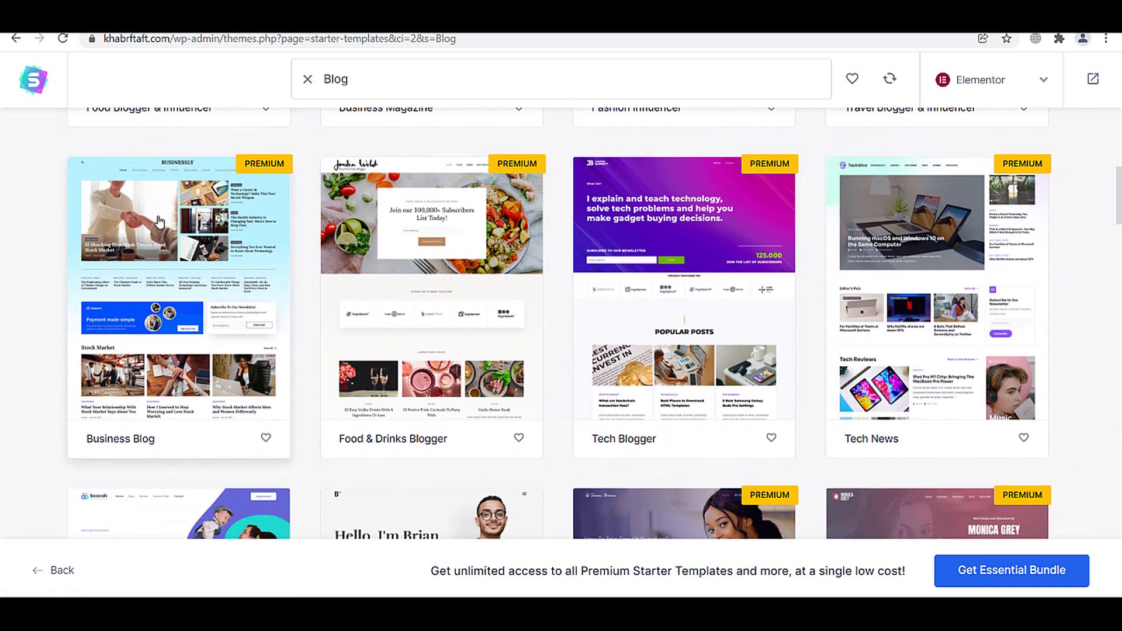
scroll(877, 274, down, 3)
scroll(877, 289, up, 8)
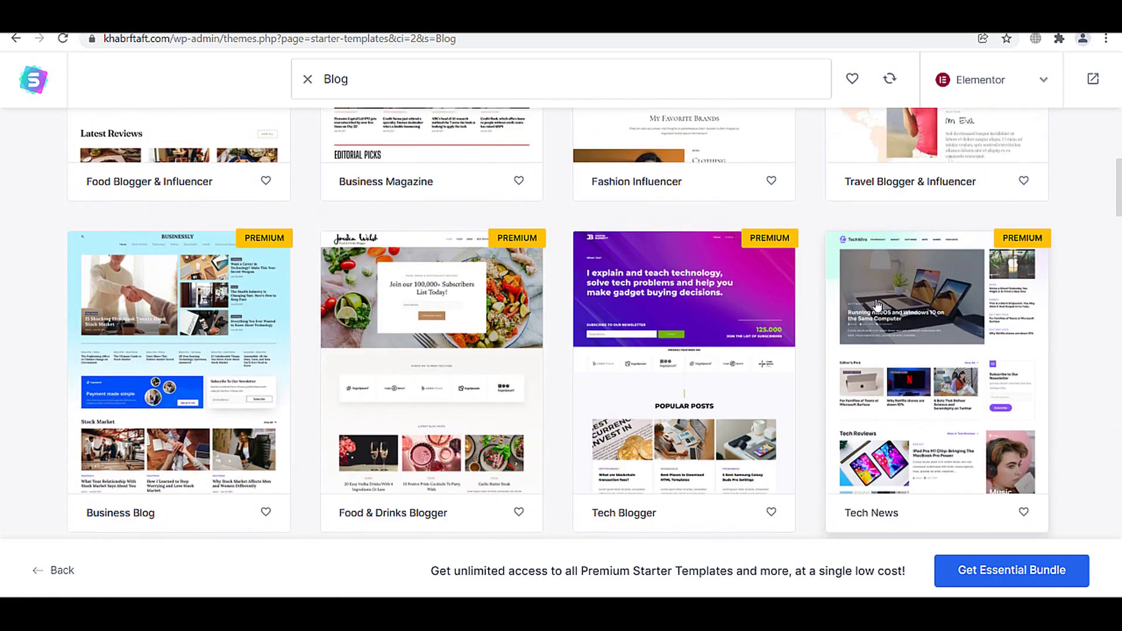
scroll(876, 286, up, 4)
click(907, 311)
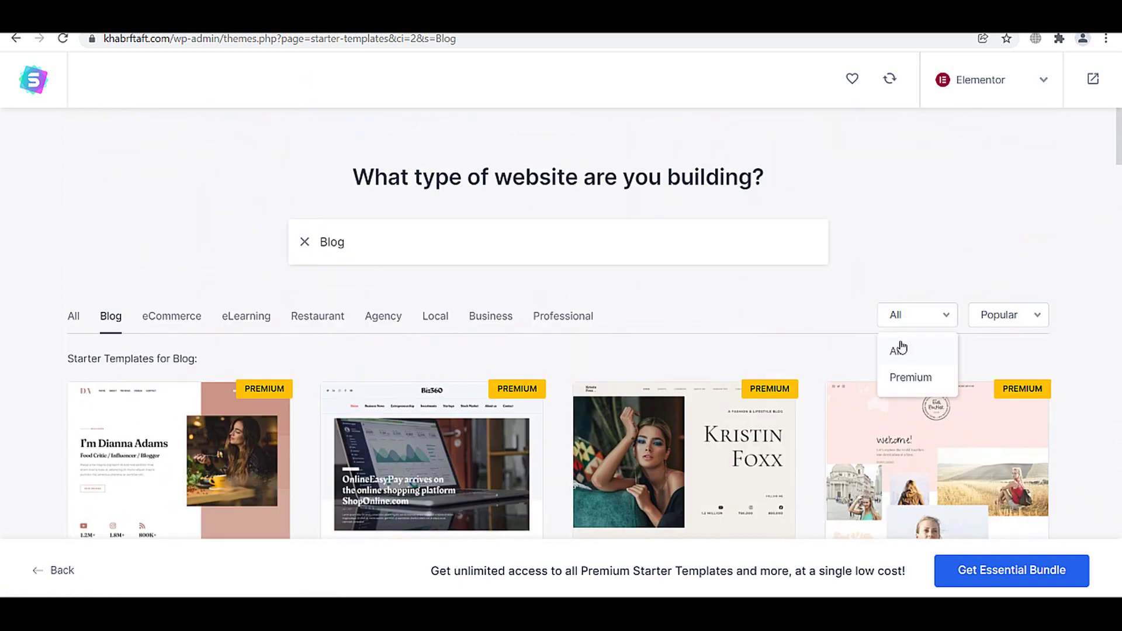
click(1012, 325)
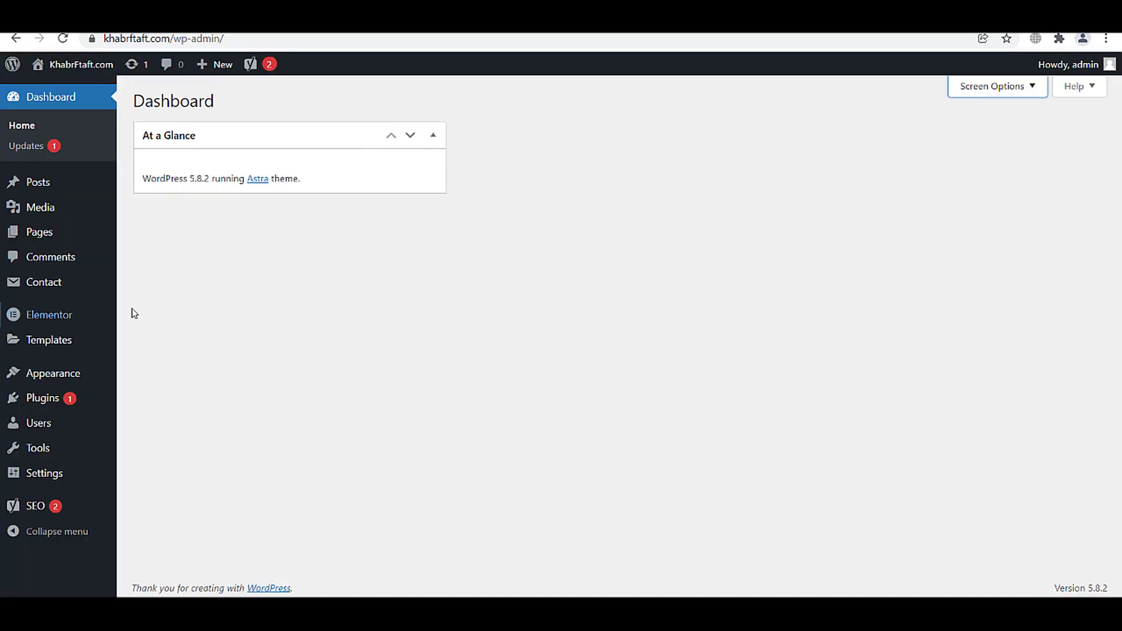
mouse_move(63, 194)
- In a new tab, open the SerpRank Privacy Policy Generator page and log in to the member account
key(ctrl+t)
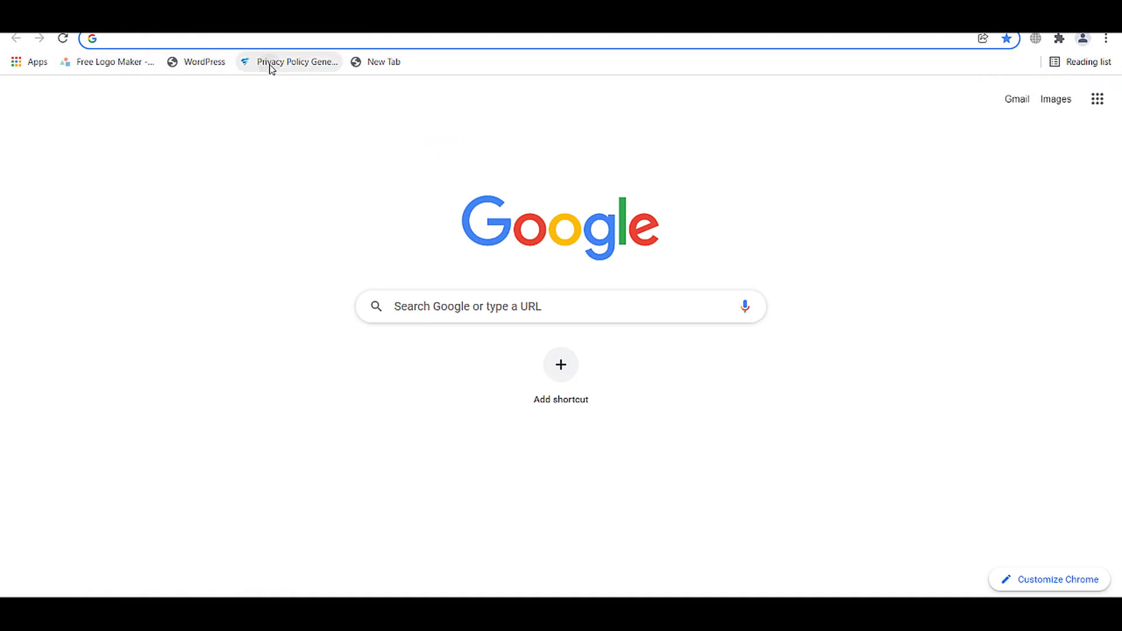
click(271, 64)
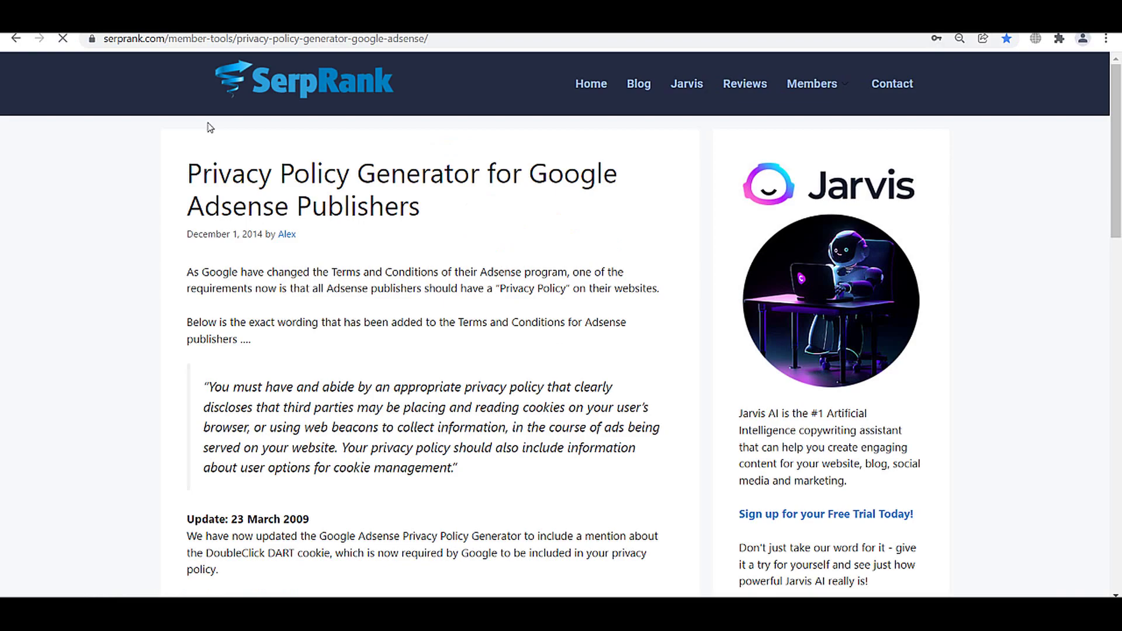
scroll(409, 176, down, 3)
scroll(624, 214, up, 3)
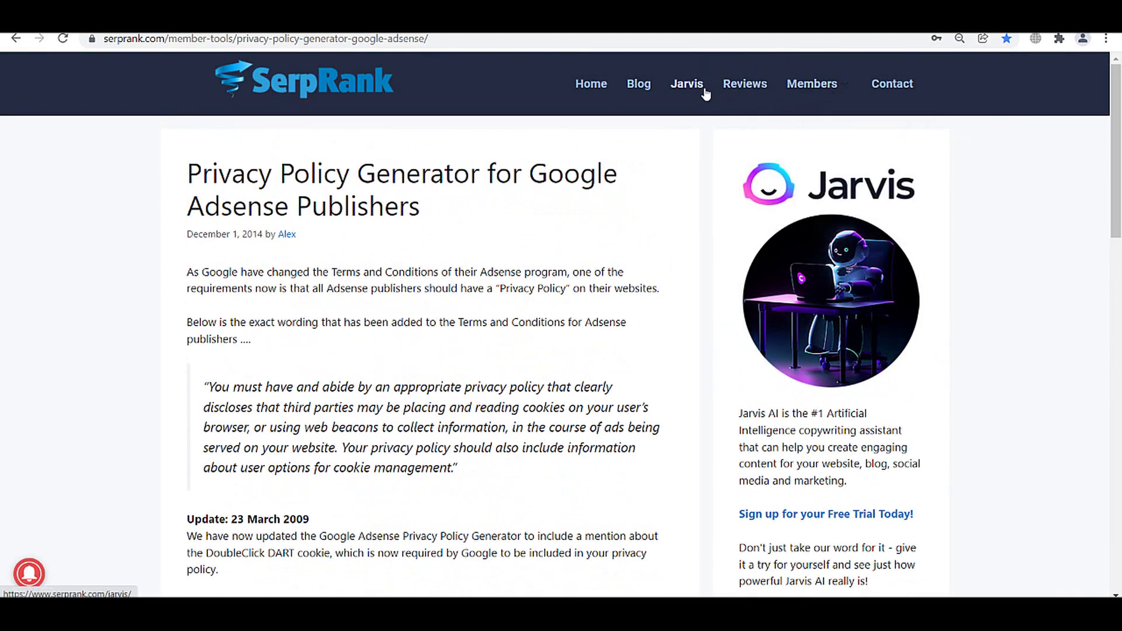
mouse_move(809, 94)
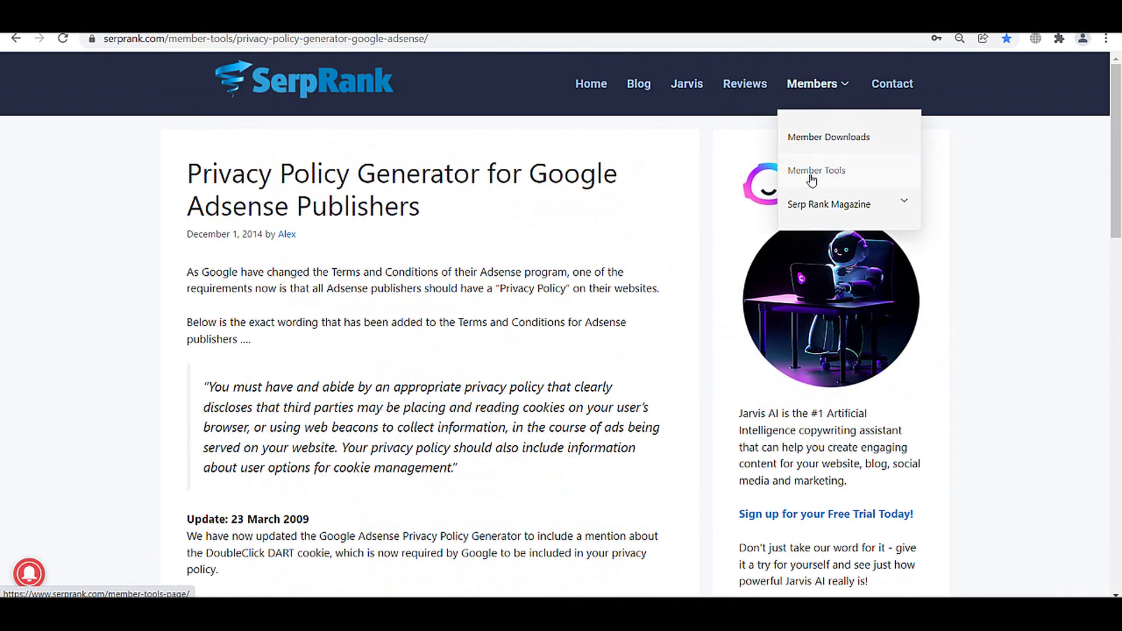
scroll(386, 311, down, 5)
scroll(386, 311, down, 3)
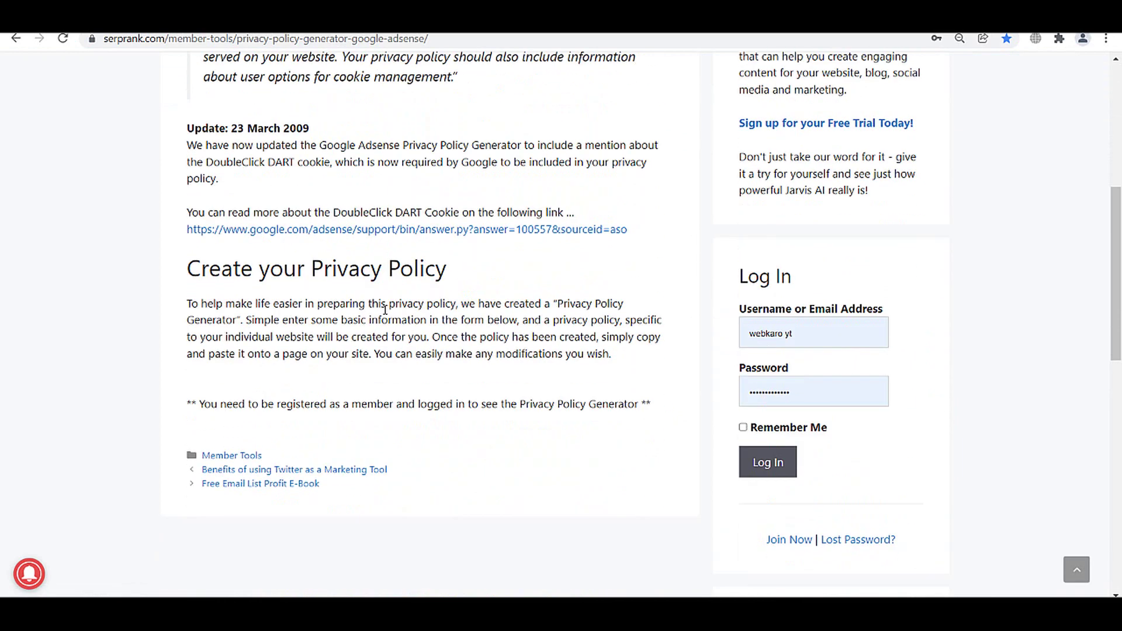
click(763, 416)
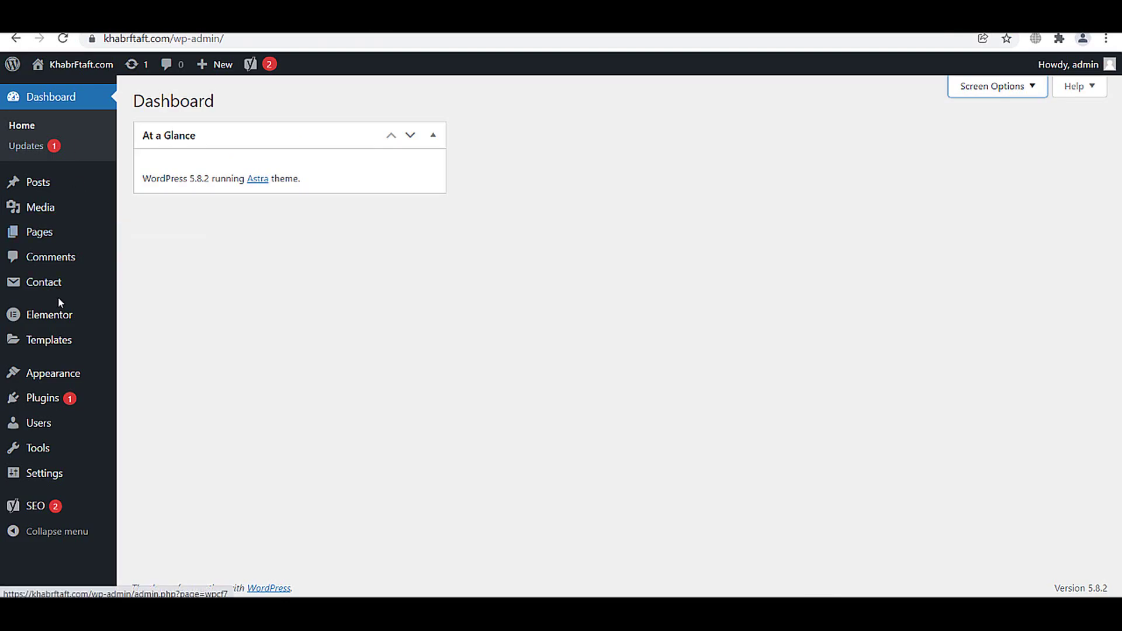
- Copy the Contact form 1 shortcode from the Contact Forms list
mouse_move(59, 292)
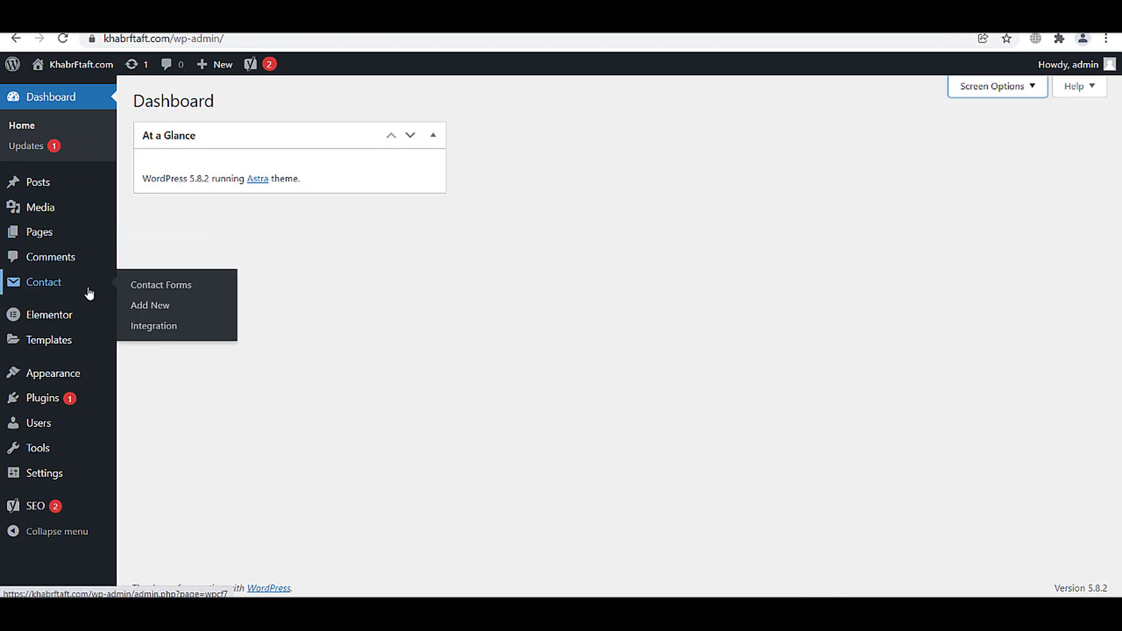
click(173, 289)
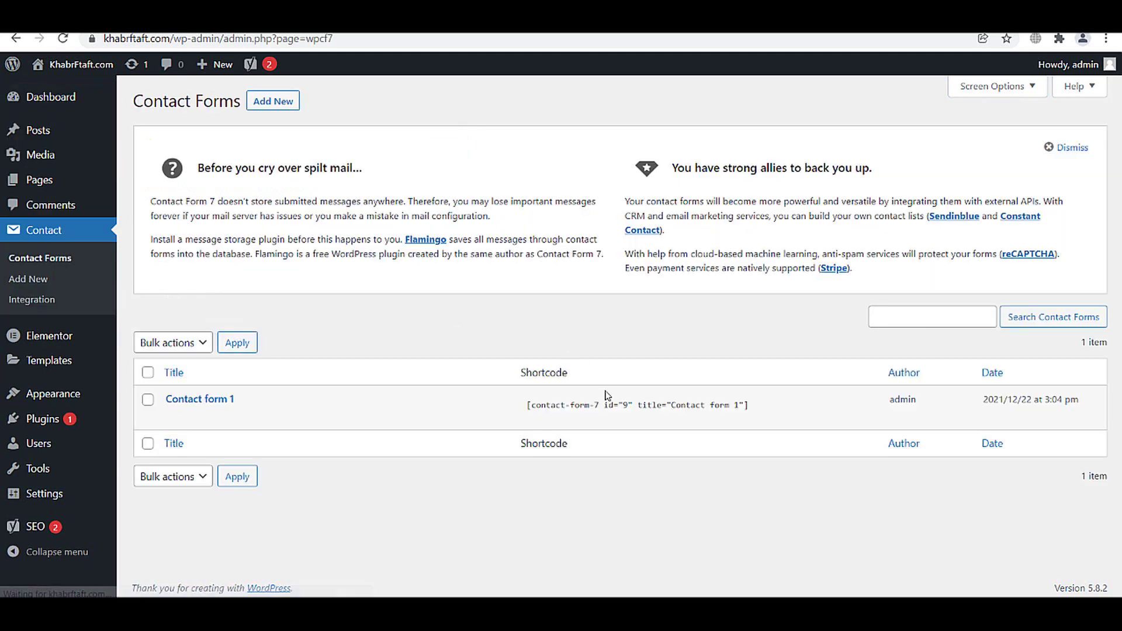
click(606, 404)
right_click(606, 396)
click(639, 411)
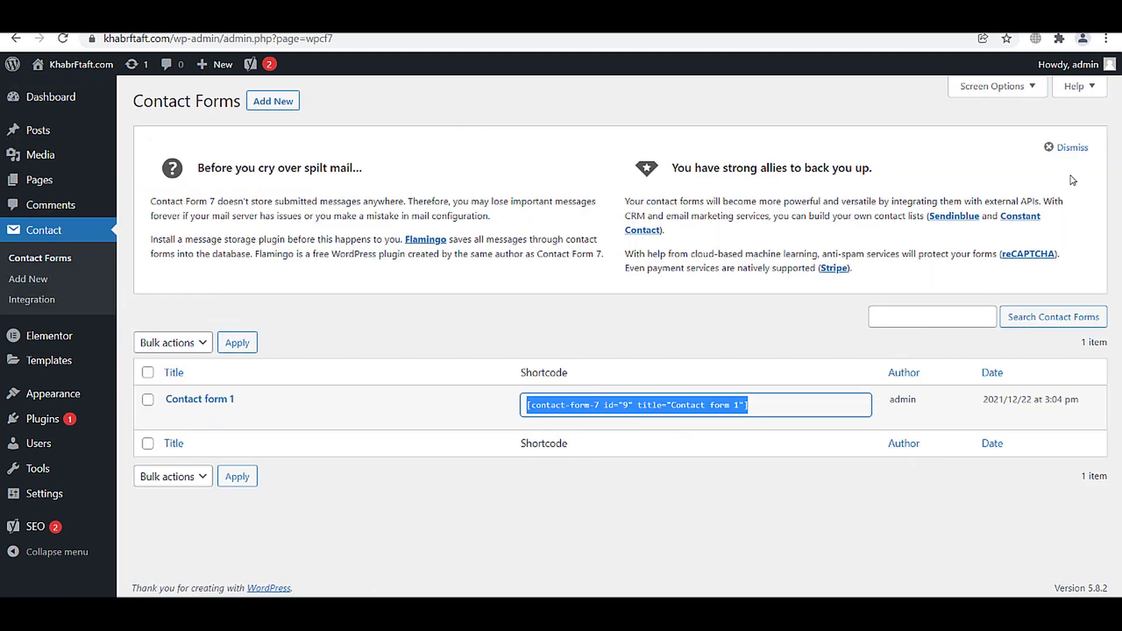
click(1071, 147)
- Create a new 'Contact Us' page with the shortcode pasted in its body and publish it
mouse_move(40, 180)
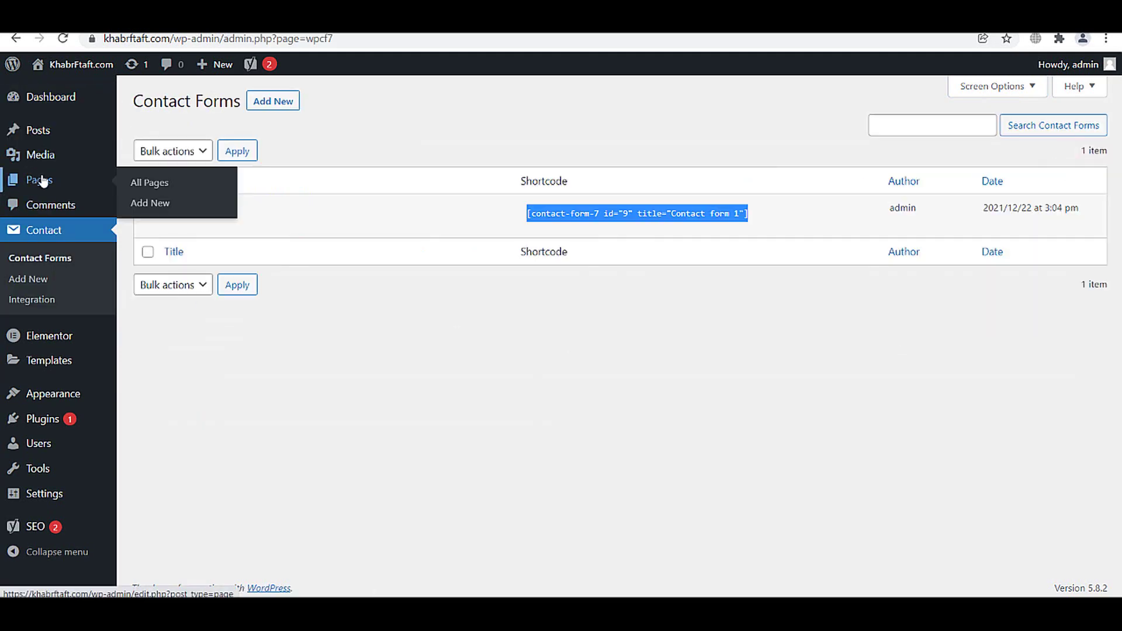
click(171, 189)
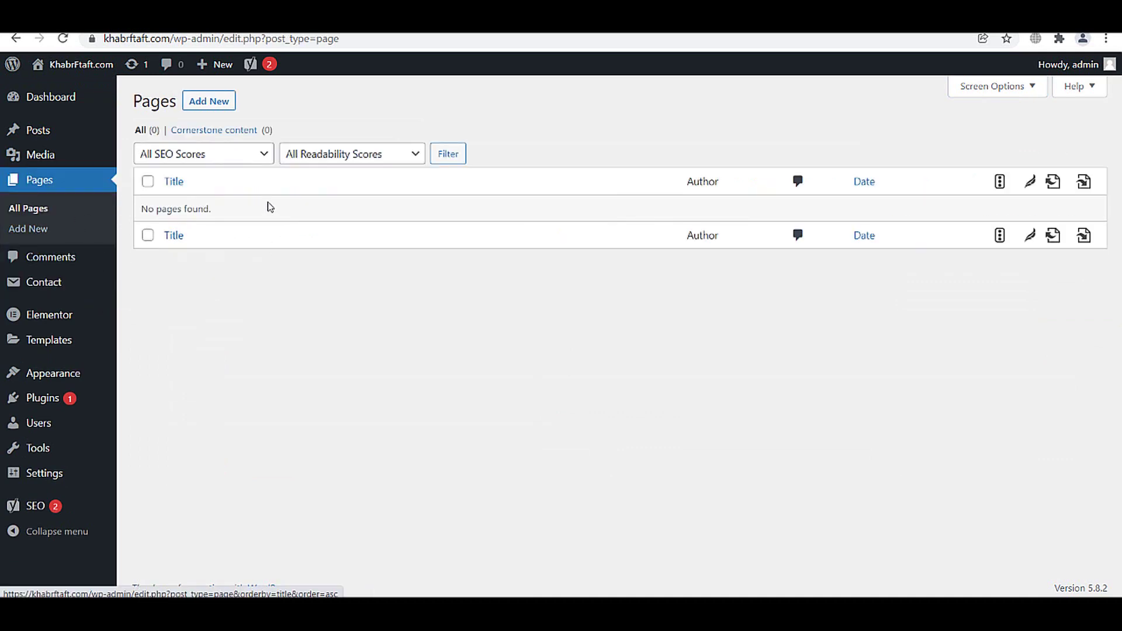
click(208, 102)
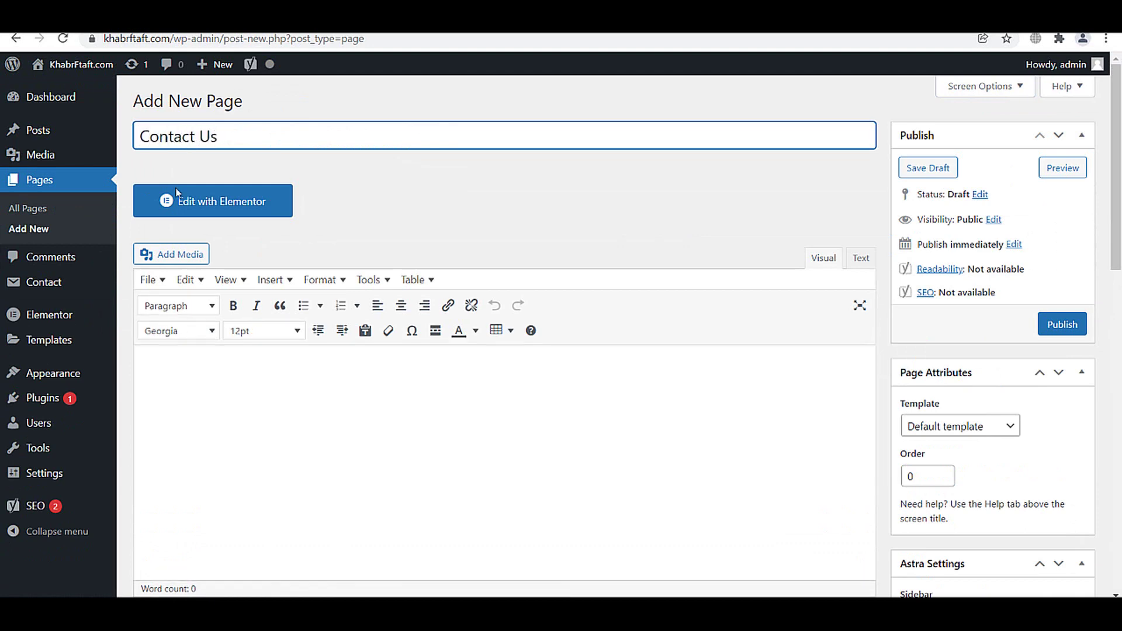
click(175, 374)
key(ctrl+v)
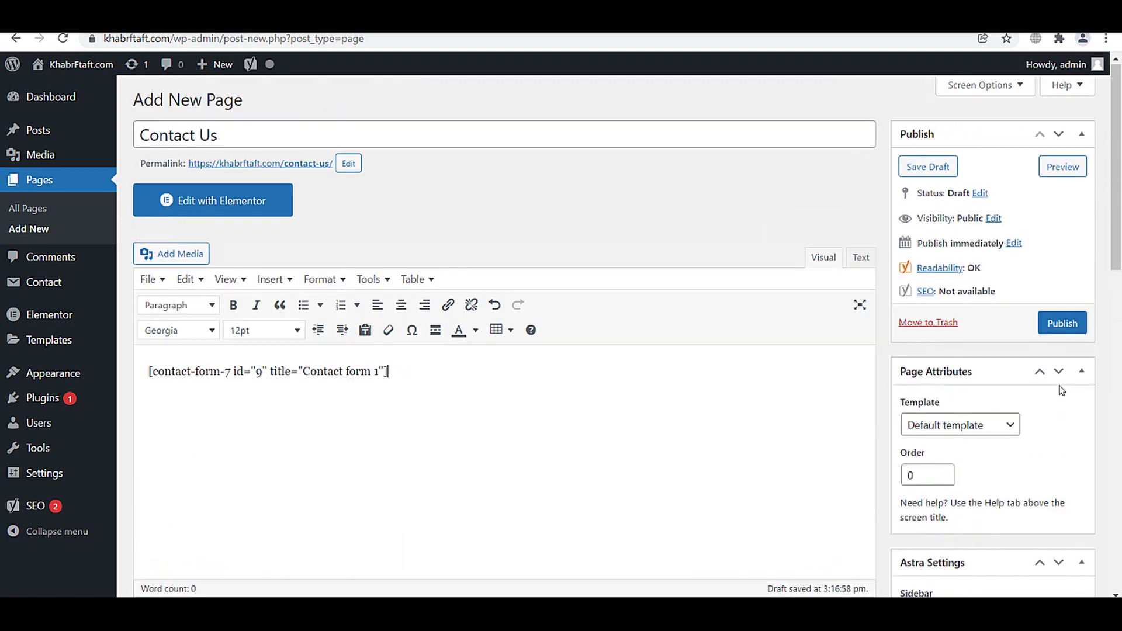
click(1061, 323)
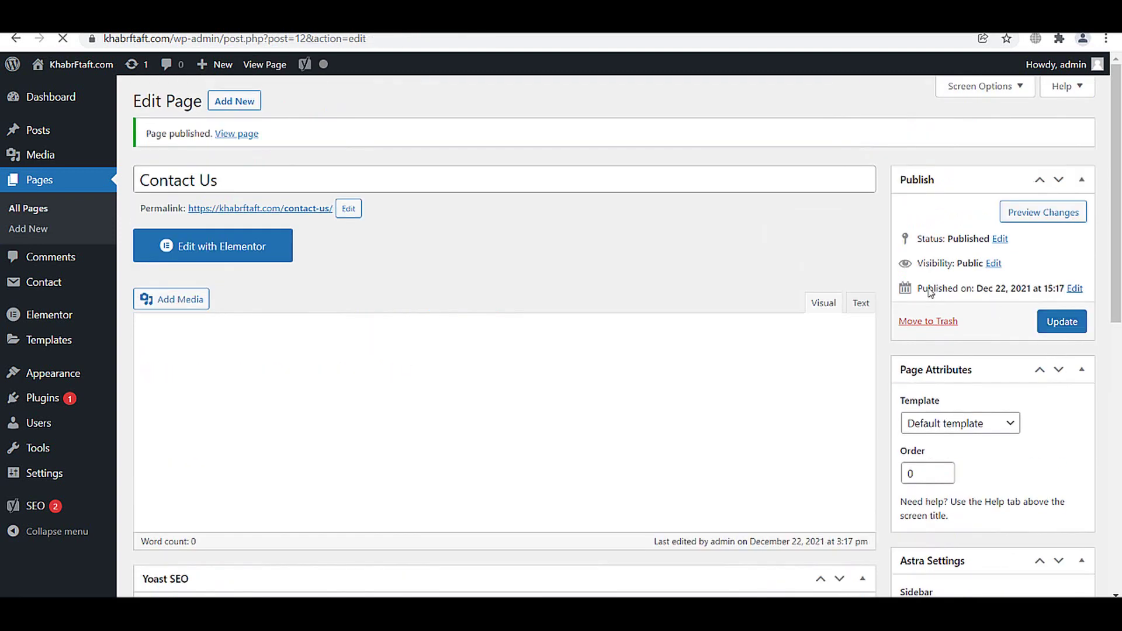
- Publish a new empty page titled 'About Us', then select the site domain in the address bar
click(218, 101)
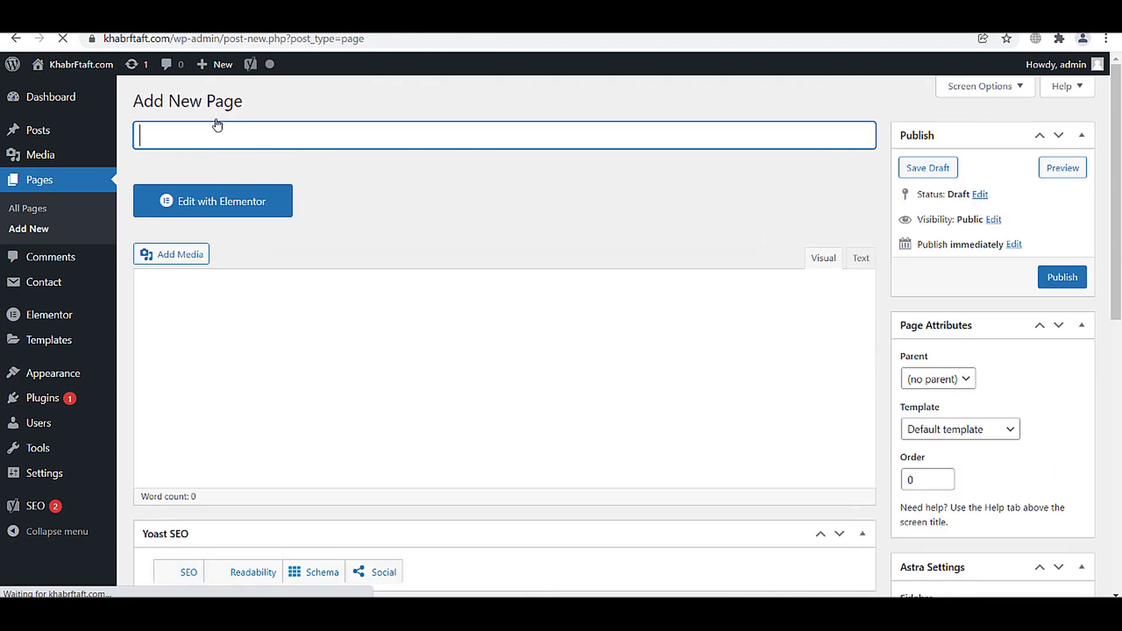
text(Astr)
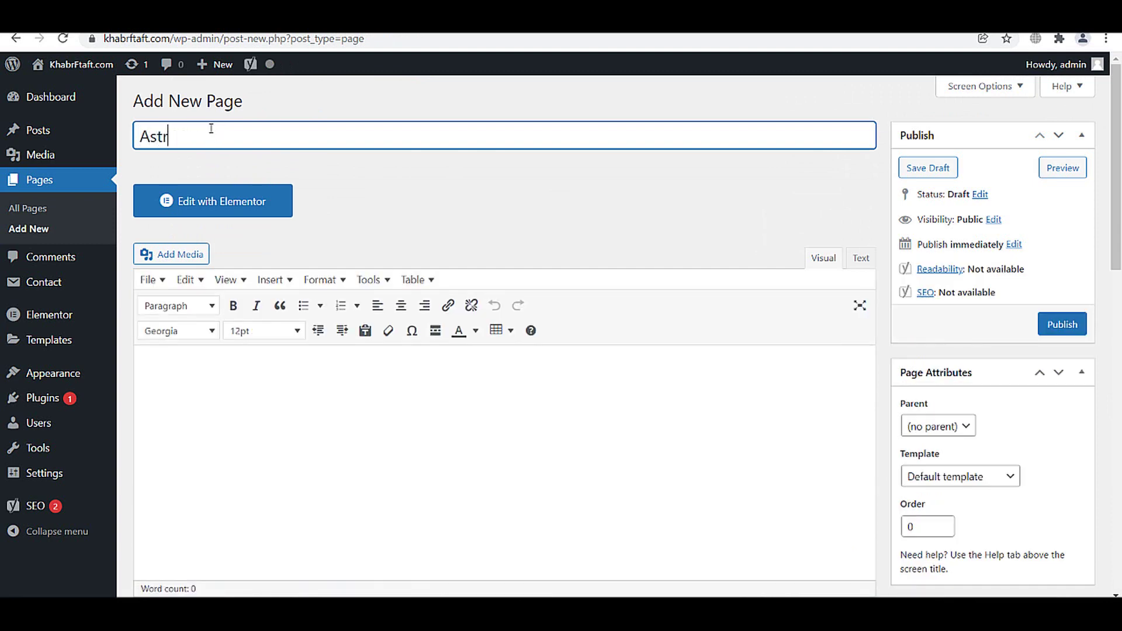
text(a)
key(ctrl+a)
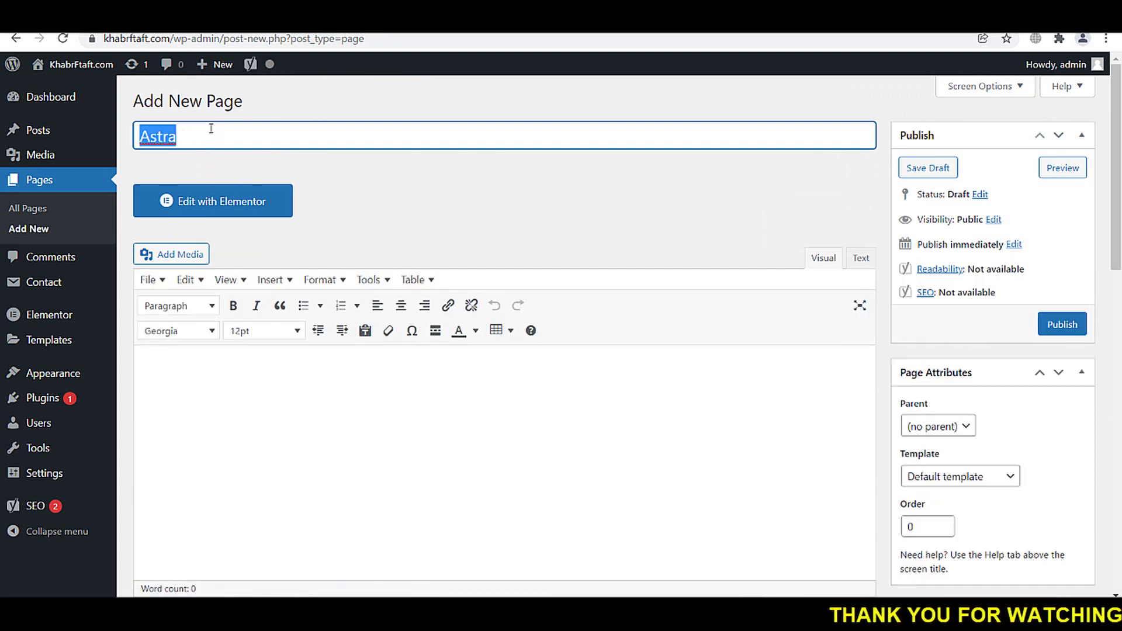
text(About Us)
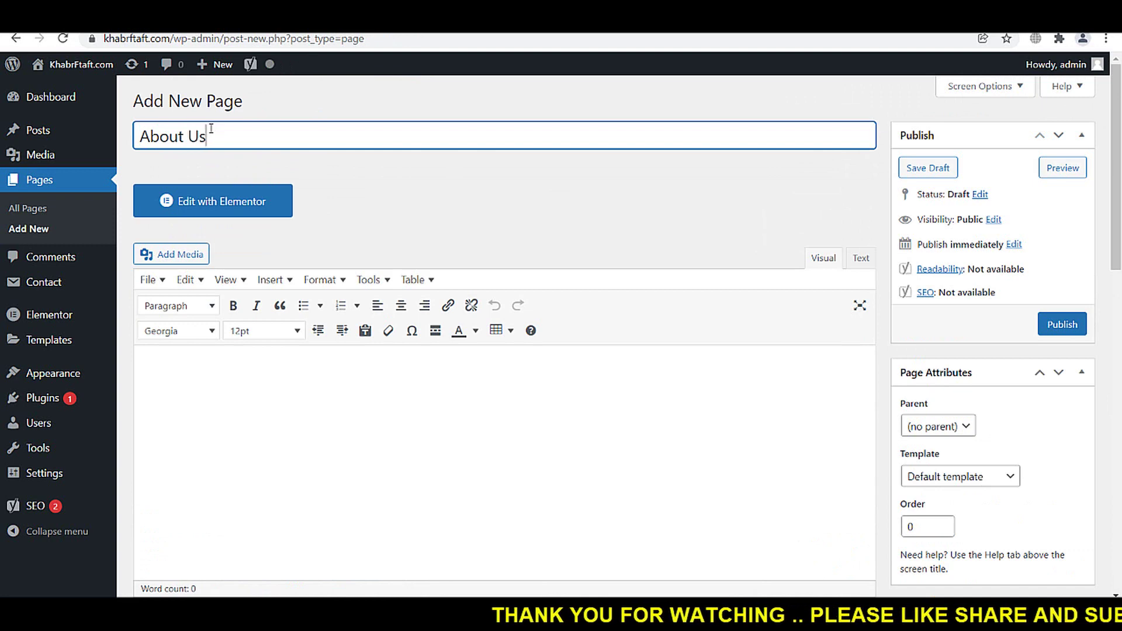
click(1062, 324)
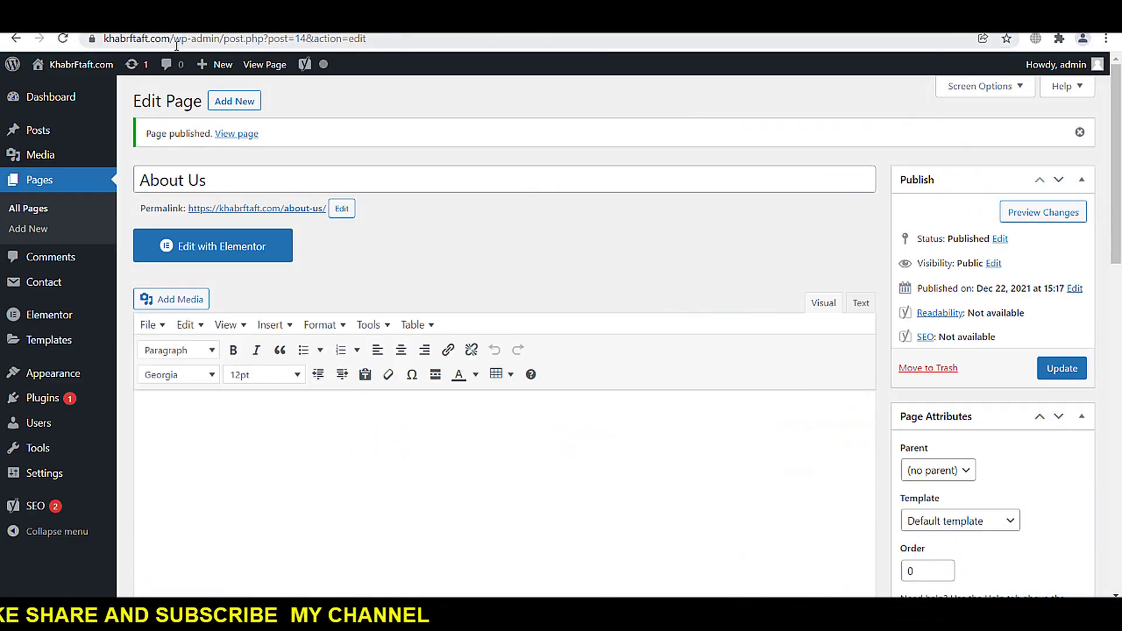
drag(169, 38, 41, 40)
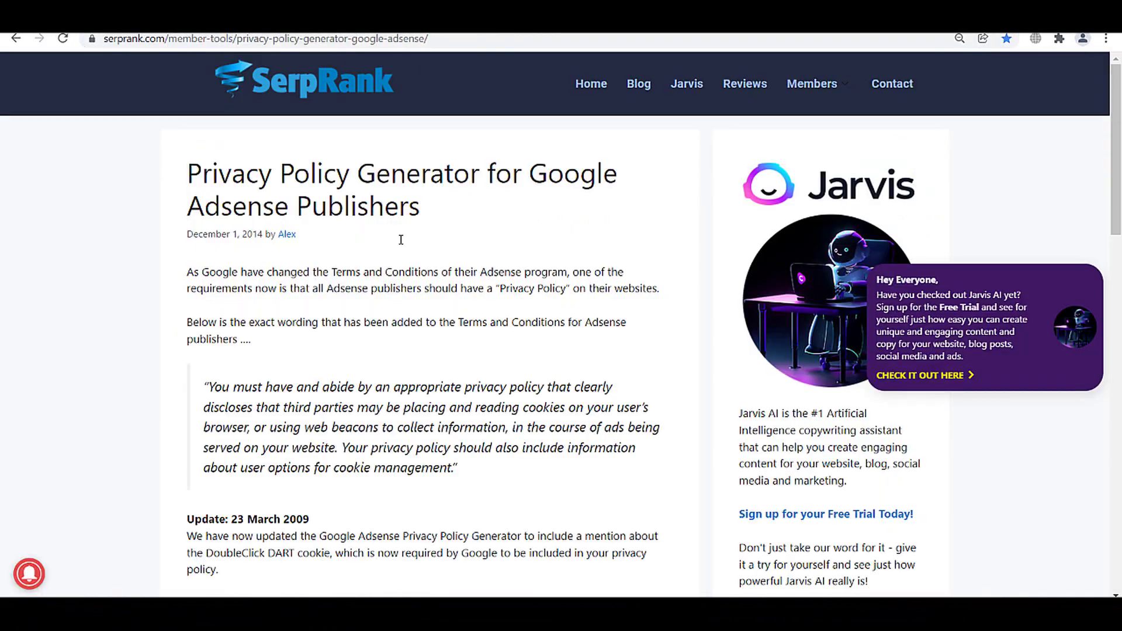
scroll(401, 239, down, 10)
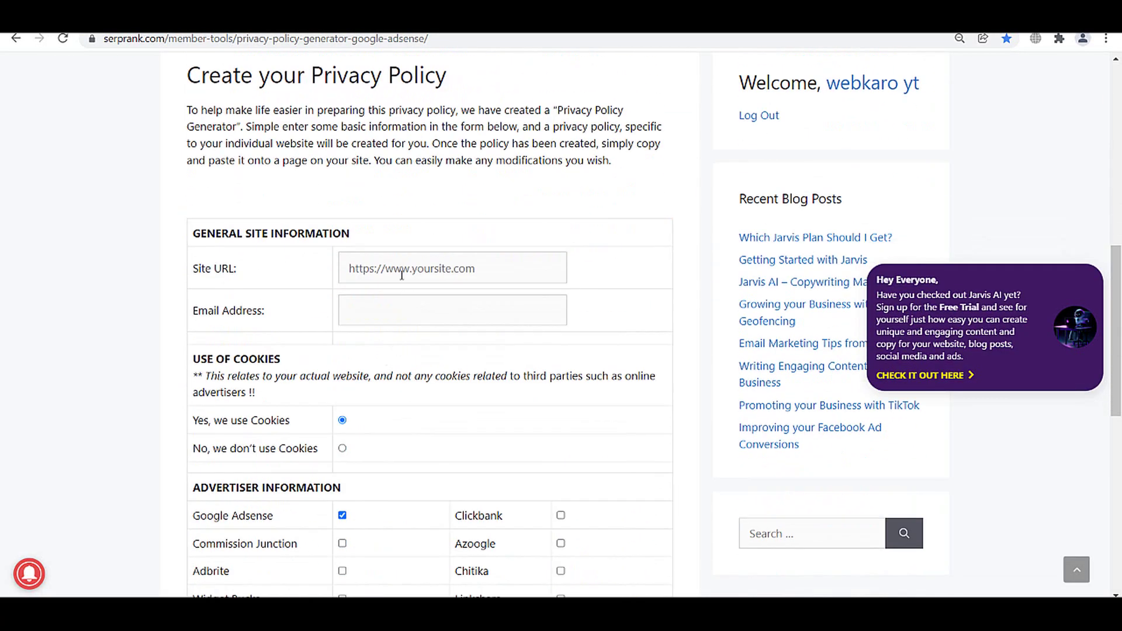
click(402, 274)
click(411, 311)
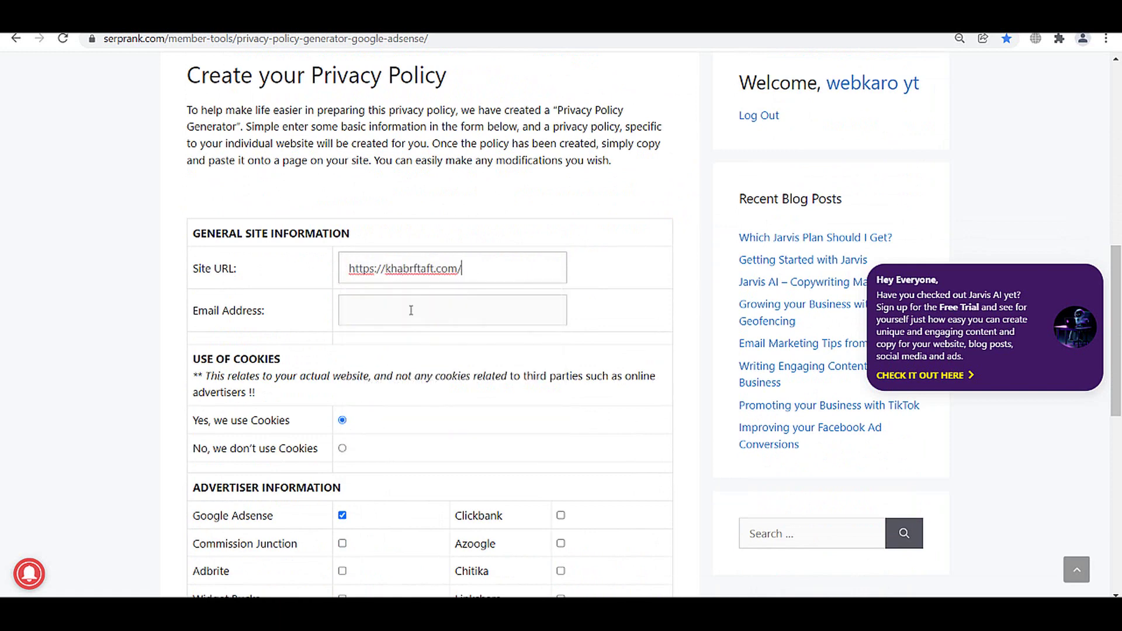
click(412, 309)
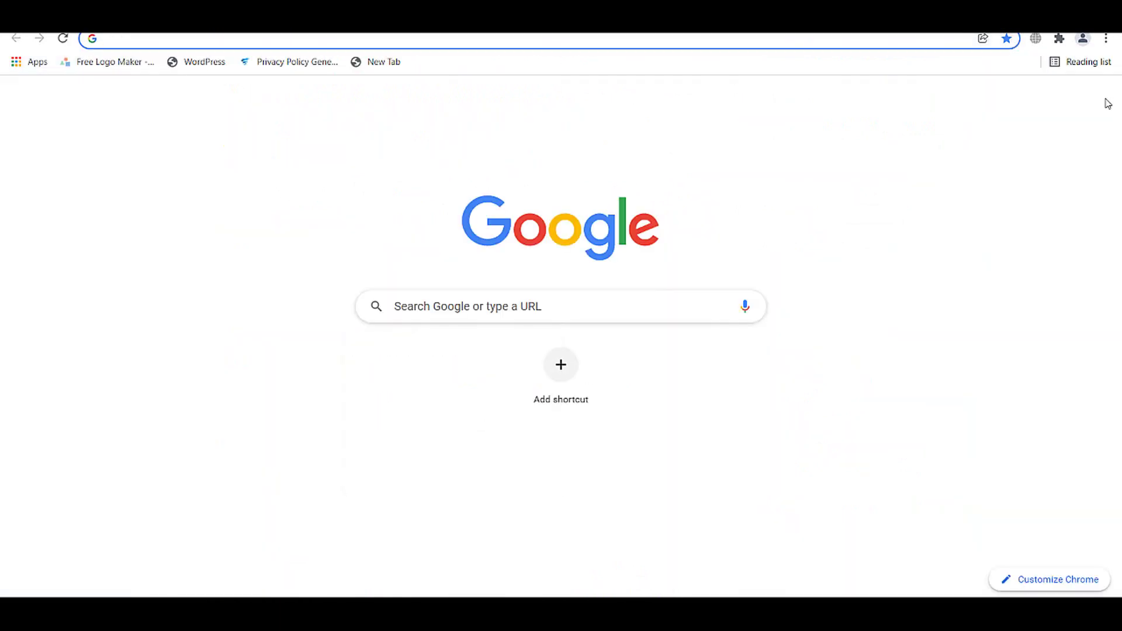
click(1097, 99)
click(934, 98)
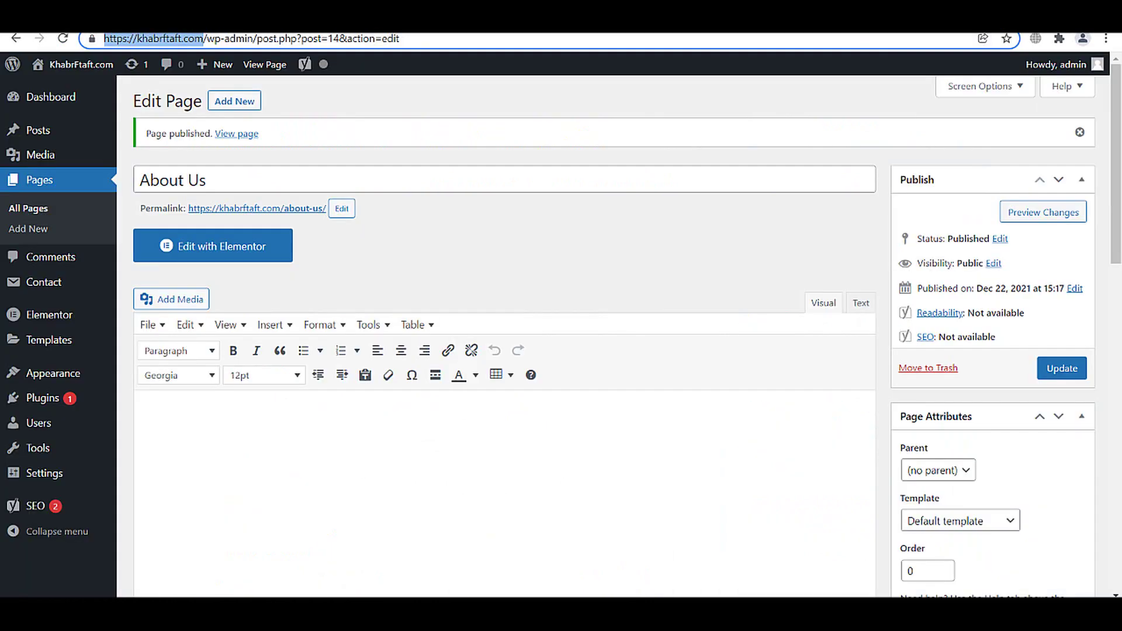
- Take the admin e-mail from the WordPress profile, enter it as Email Address, and generate the policy
mouse_move(1057, 64)
right_click(1006, 118)
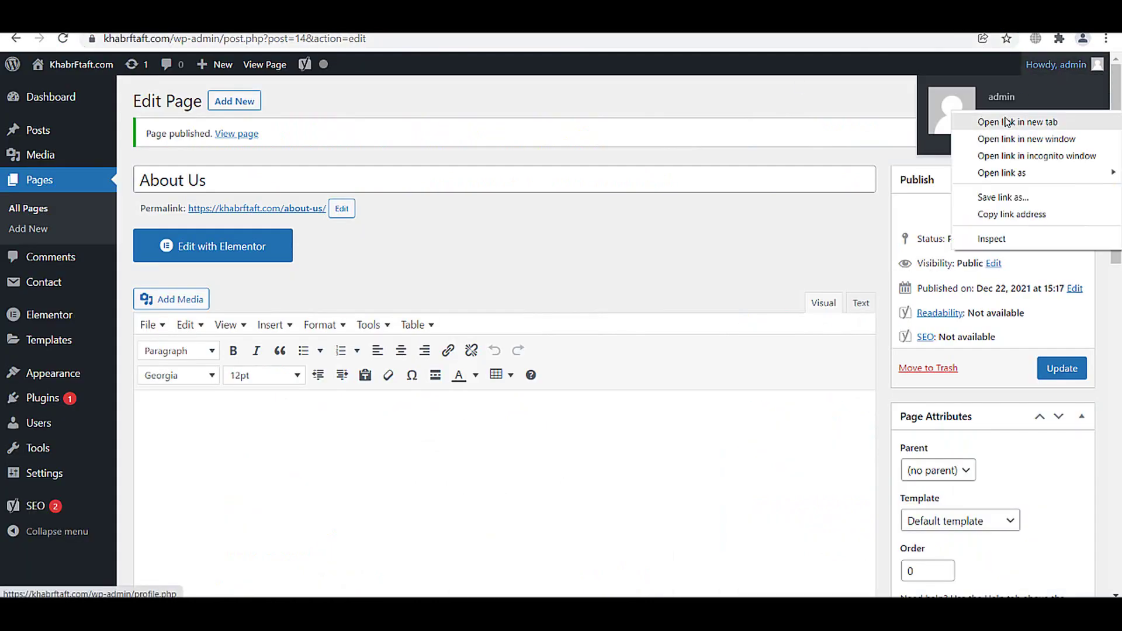
key(Escape)
scroll(421, 150, down, 8)
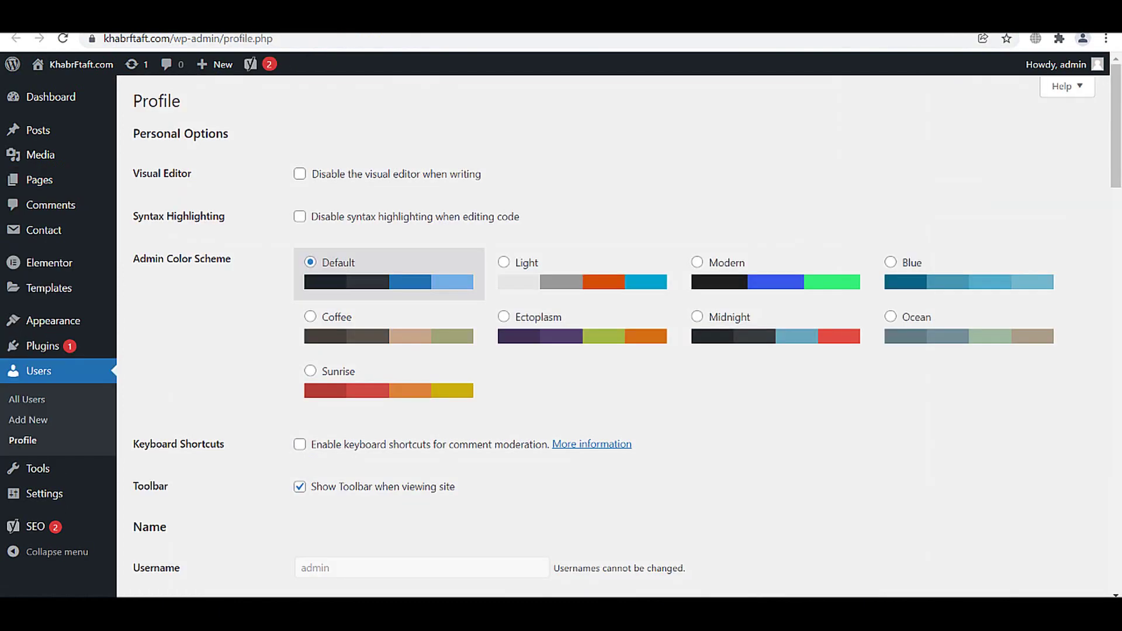
scroll(413, 407, down, 6)
scroll(413, 445, down, 3)
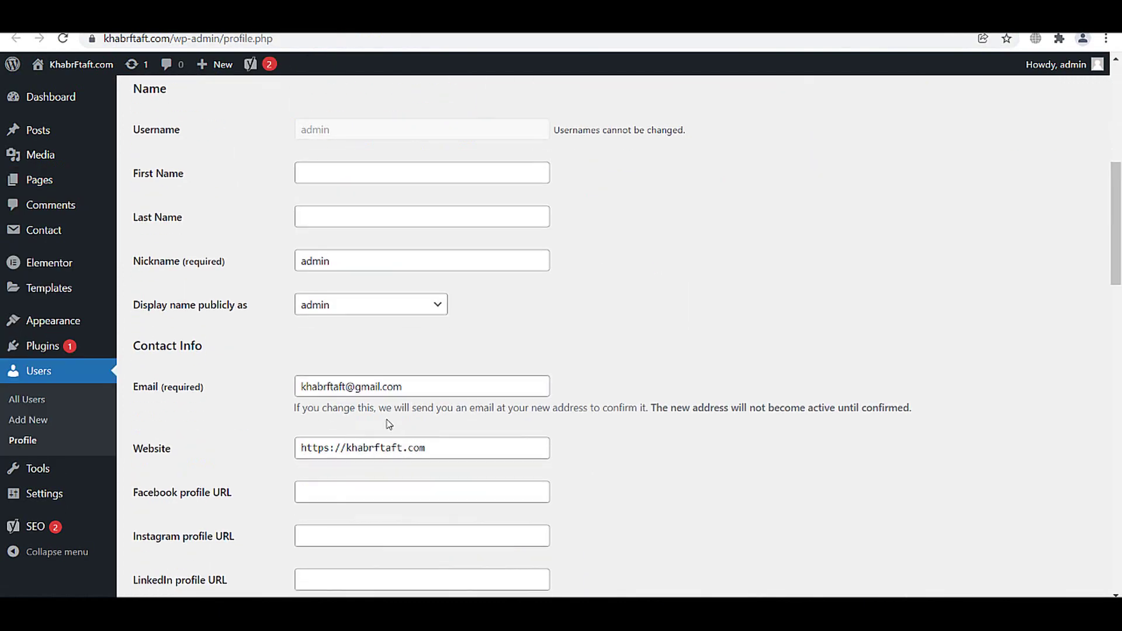
triple_click(380, 386)
key(BackSpace)
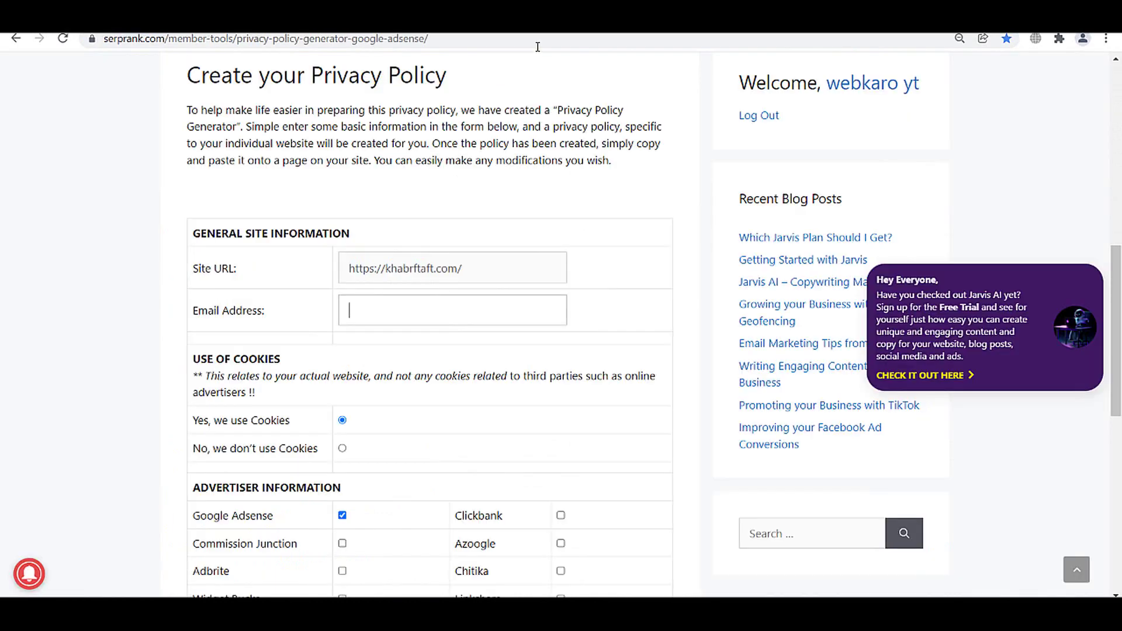
scroll(444, 293, up, 2)
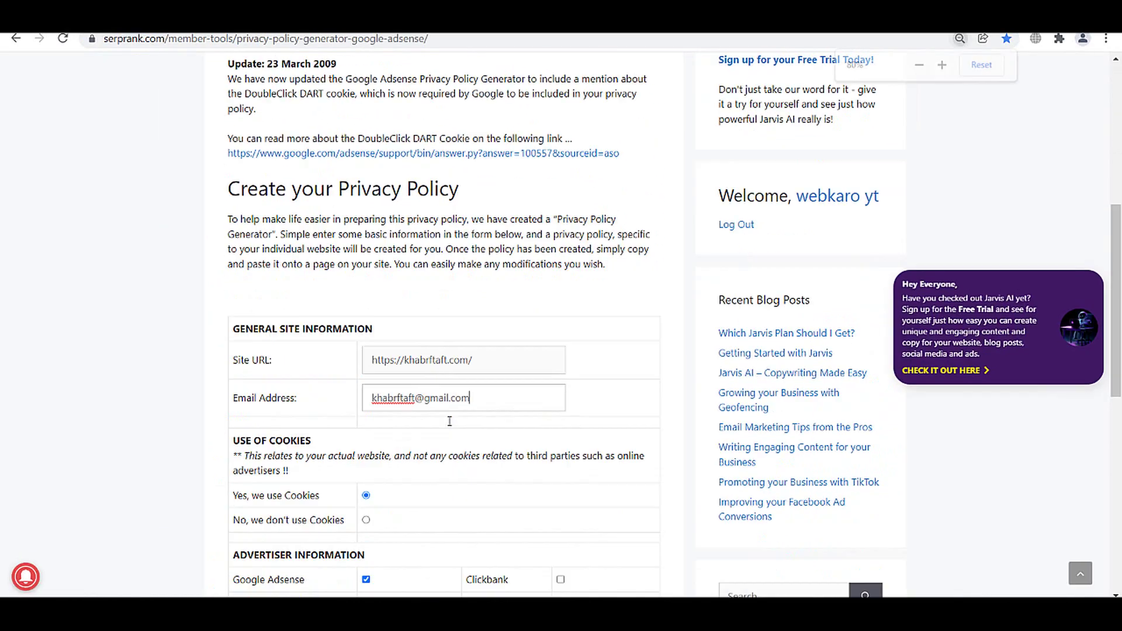
scroll(450, 421, down, 5)
click(433, 393)
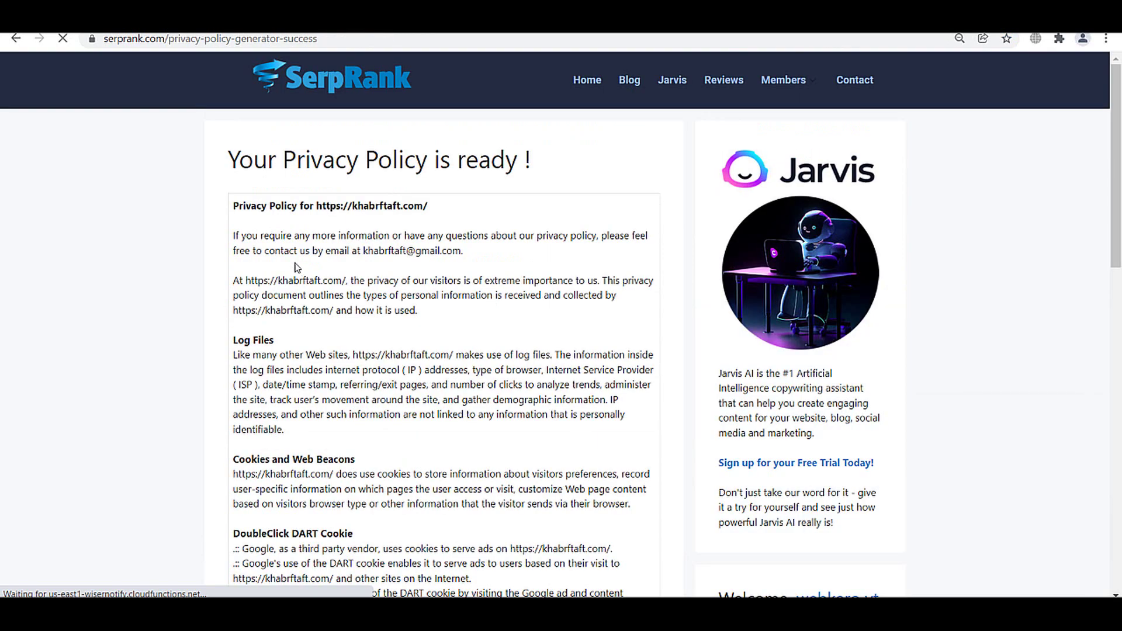
- Copy the generated privacy policy text, test-pasting it into About Us and undoing that
drag(234, 206, 486, 390)
right_click(453, 312)
click(475, 318)
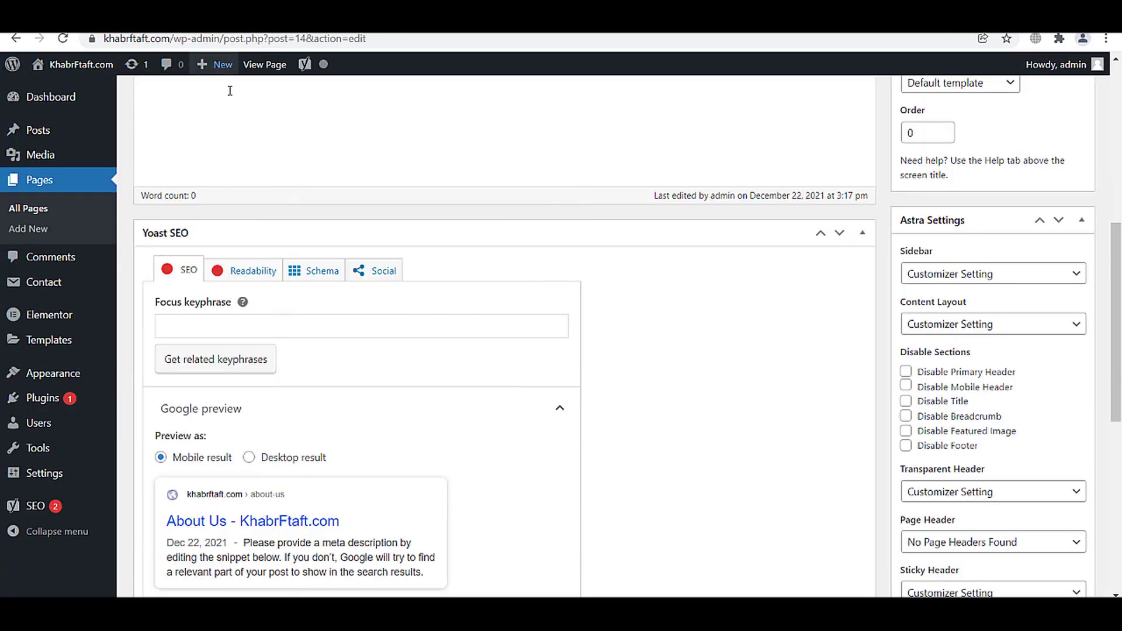
scroll(278, 233, up, 5)
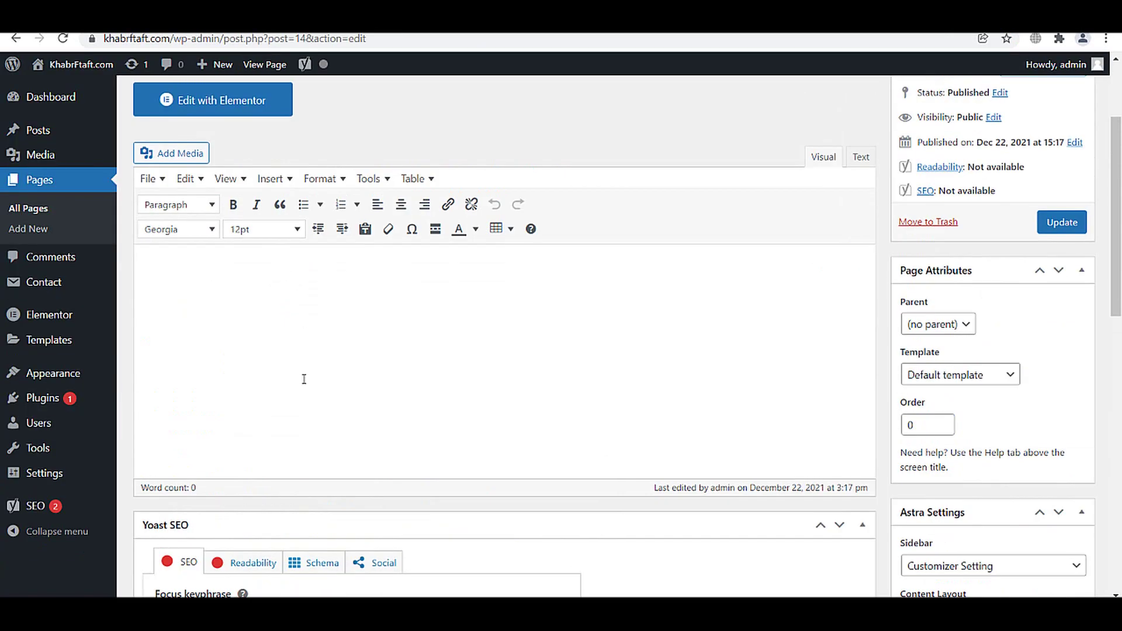
key(ctrl+v)
scroll(260, 374, up, 3)
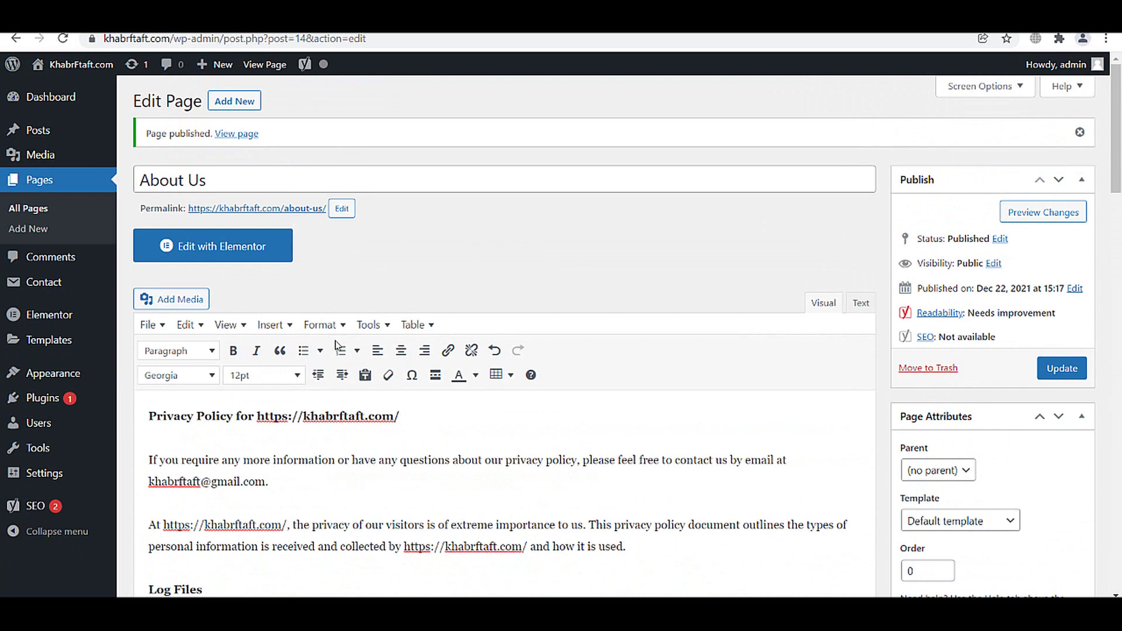
key(ctrl+z)
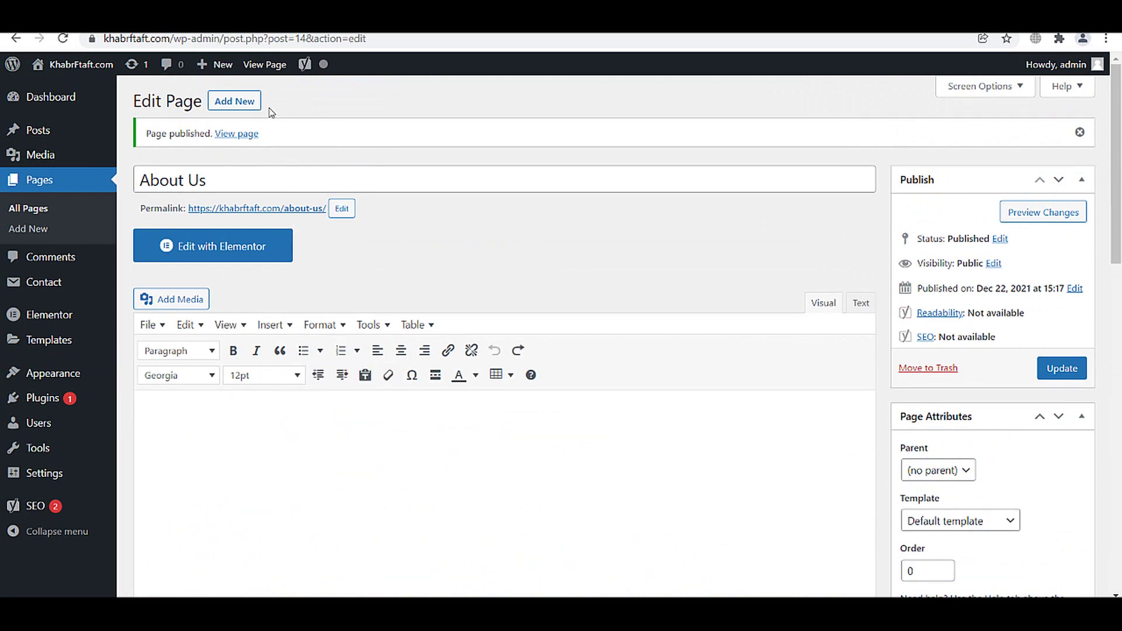
click(246, 102)
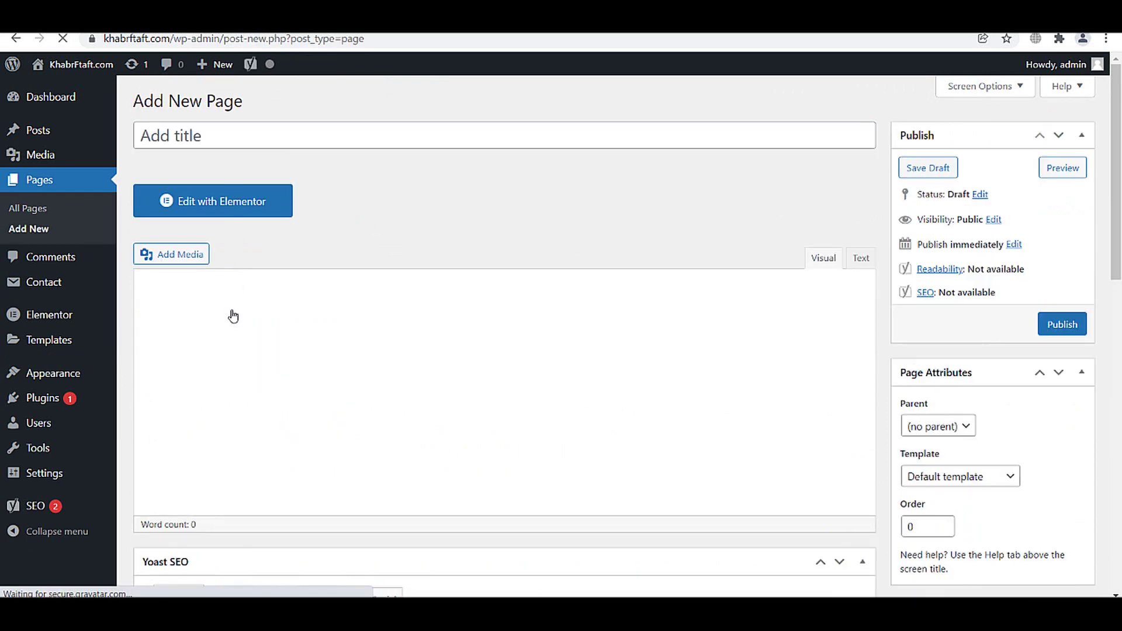
- Paste the policy into the new page, title it 'Privacy Policy', and publish it
click(201, 370)
key(ctrl+v)
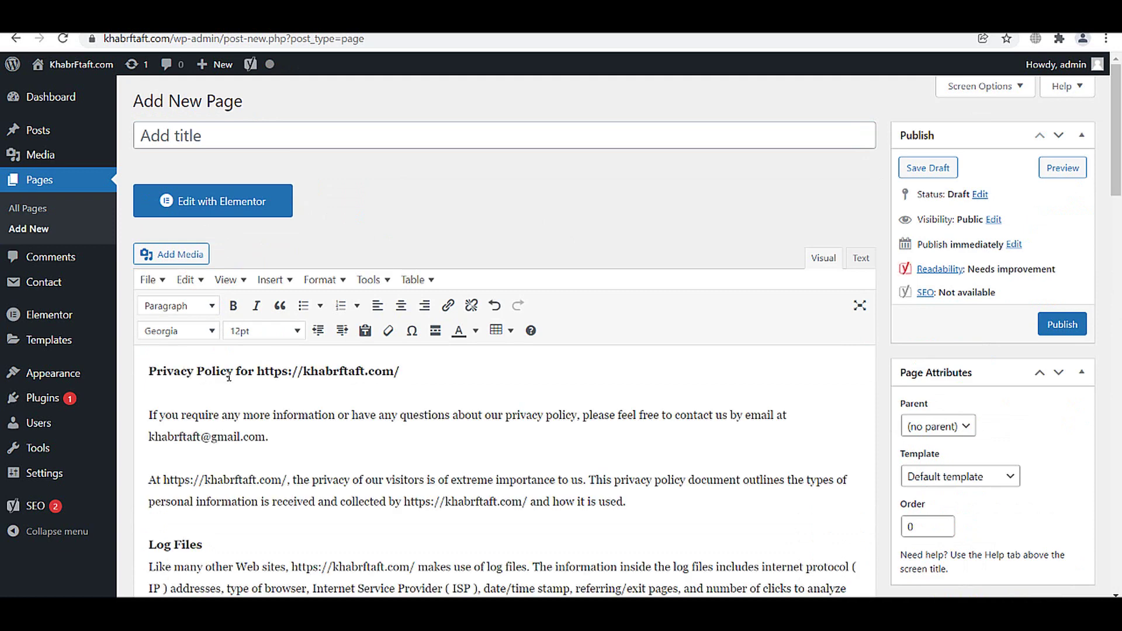
click(228, 377)
drag(243, 372, 85, 370)
click(231, 371)
key(ctrl+c)
click(276, 140)
key(ctrl+v)
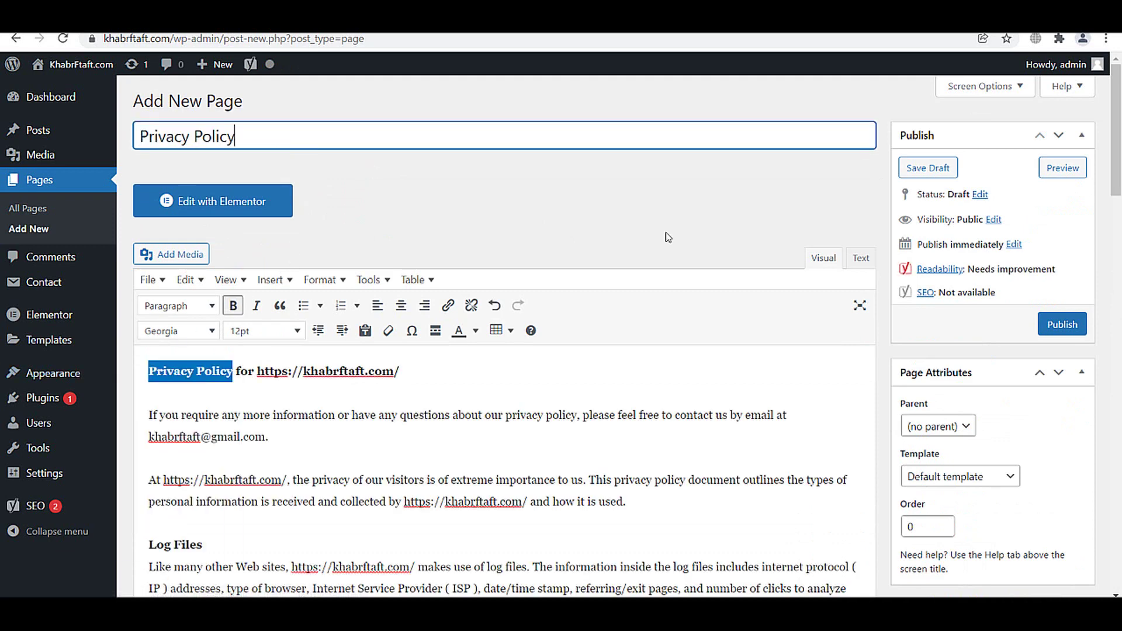
click(1078, 325)
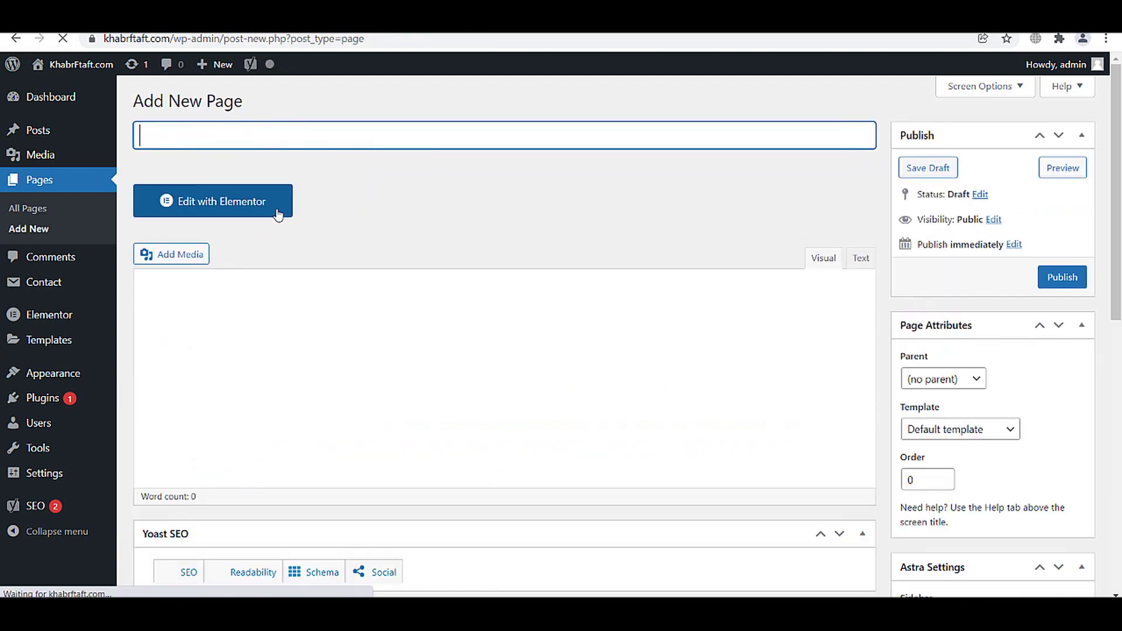
- Copy the Privacy Policy page's permalink address
click(16, 39)
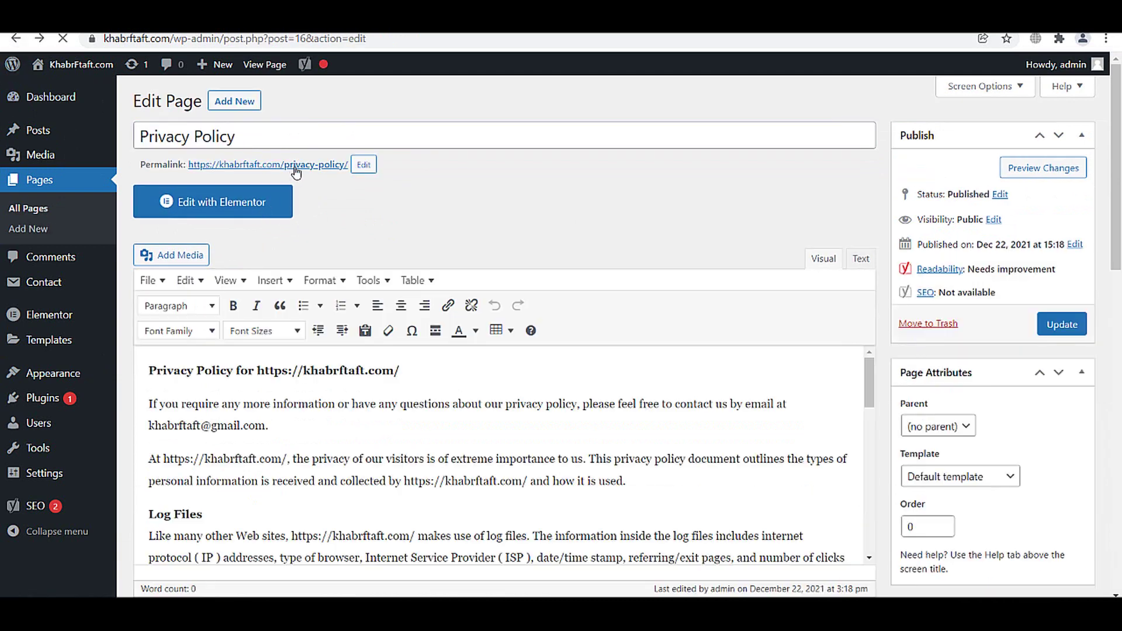
right_click(296, 172)
click(342, 268)
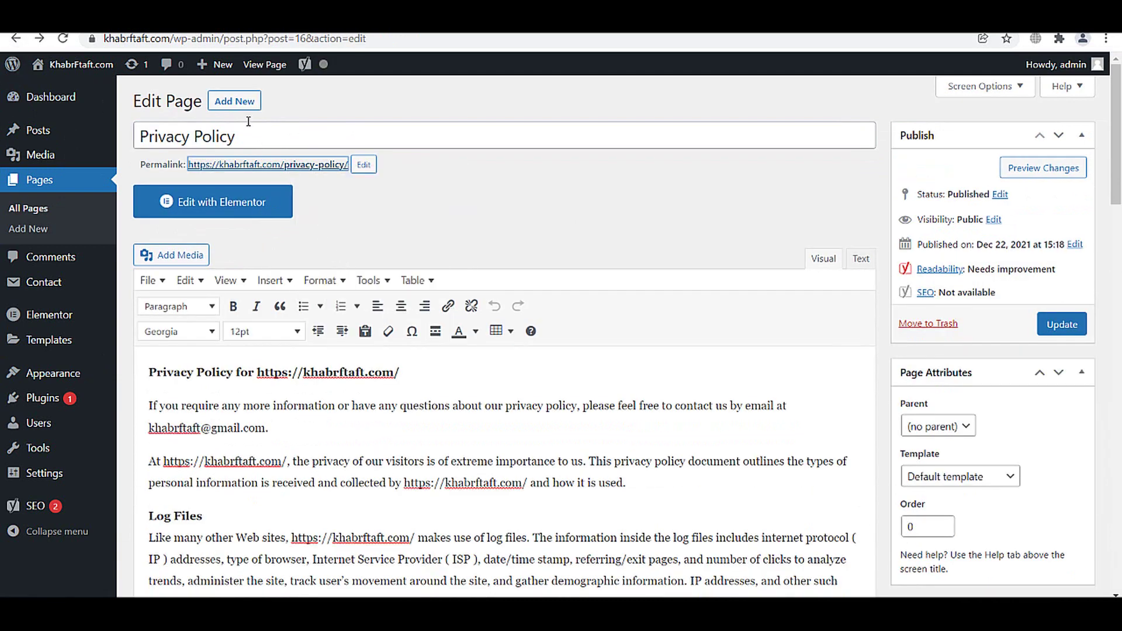
- Go to the SerpRank Terms and Conditions Generator
key(ctrl+Tab)
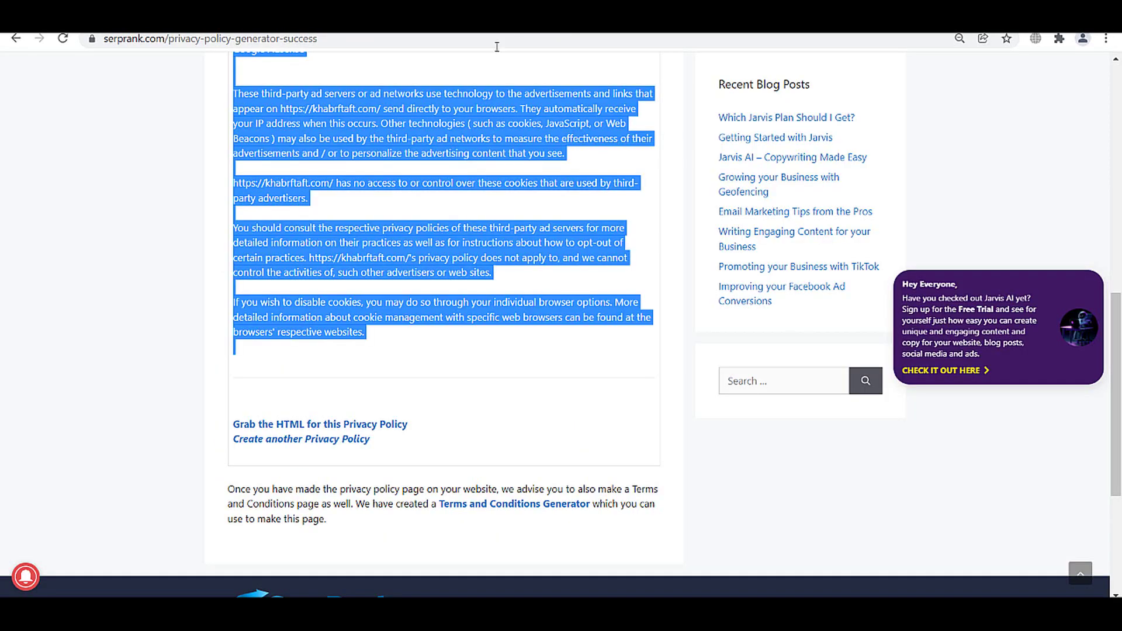
scroll(465, 303, up, 3)
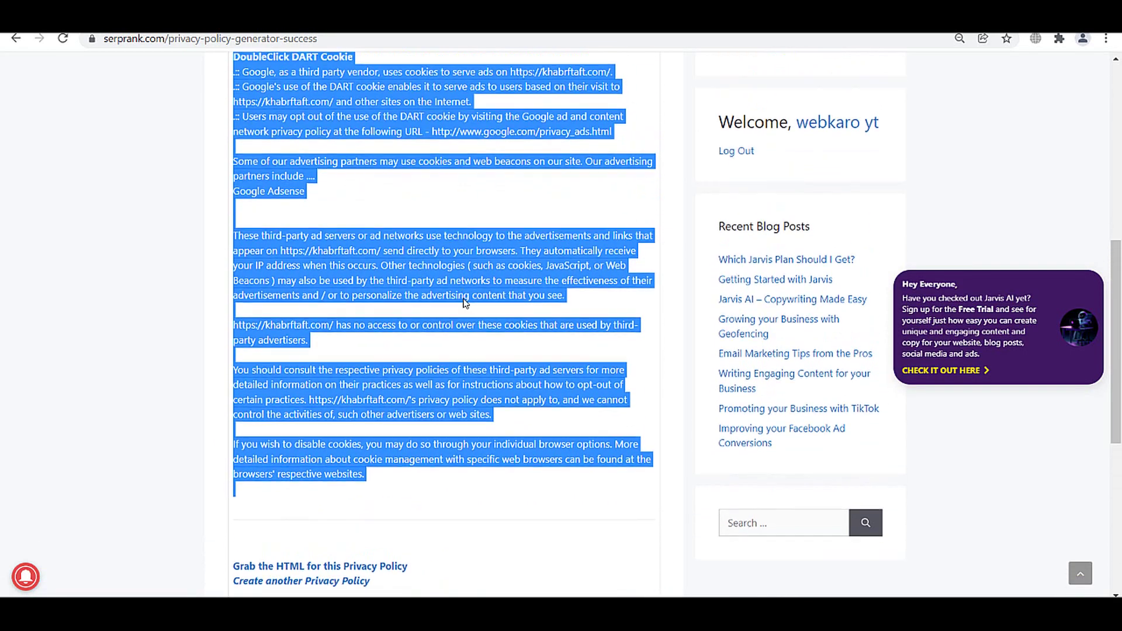
scroll(465, 303, down, 5)
click(493, 432)
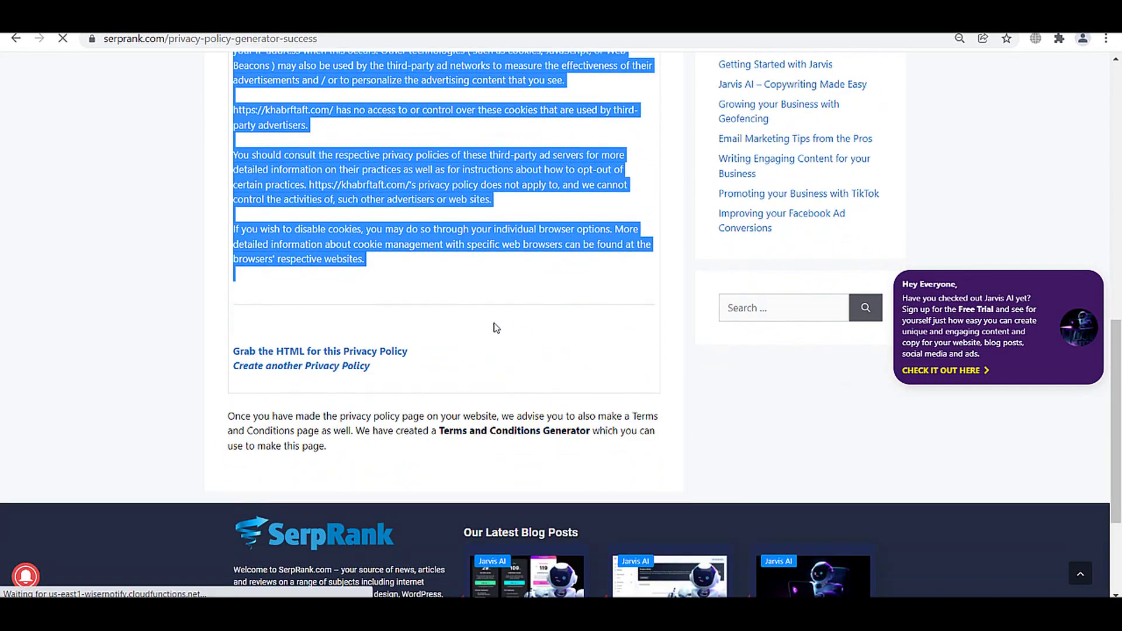
scroll(406, 329, up, 15)
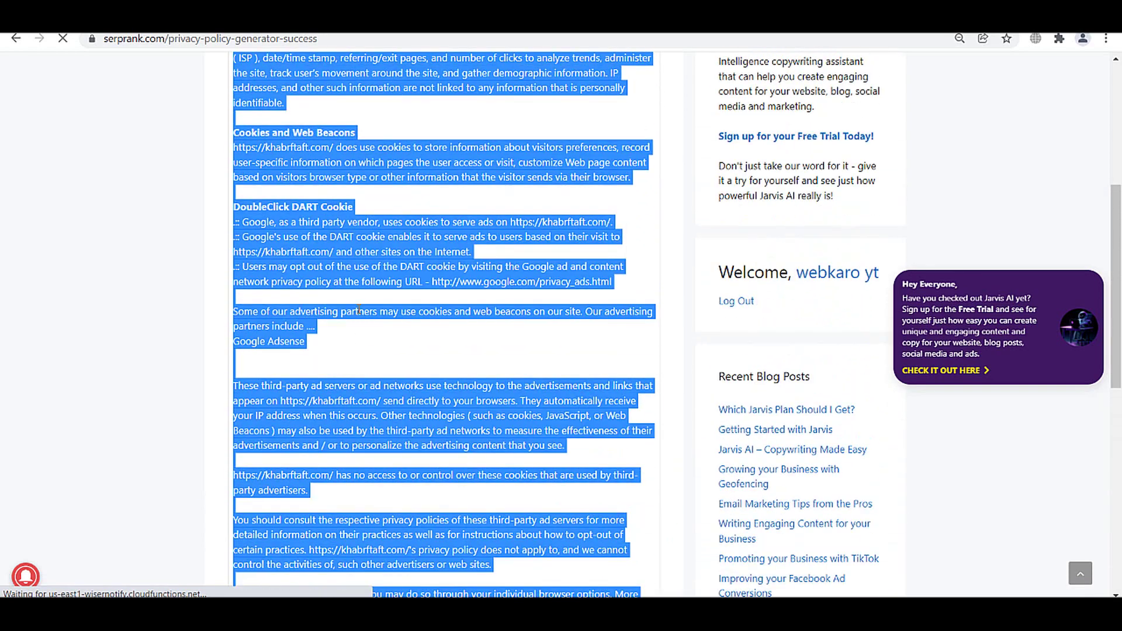
scroll(361, 308, down, 5)
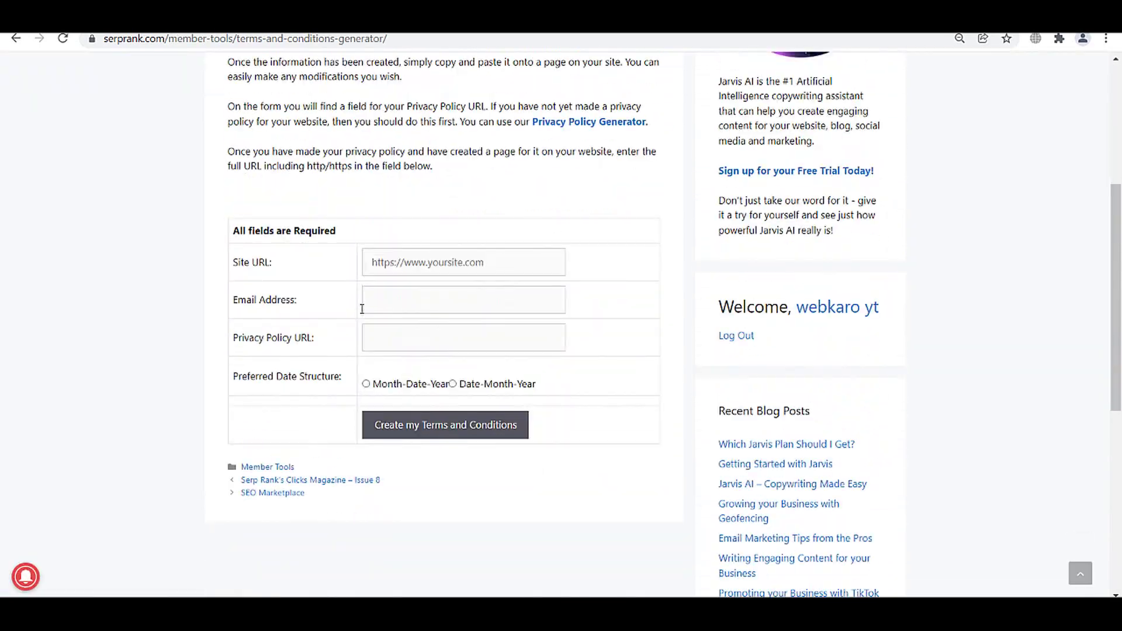
- Fill in the site URL, Privacy Policy page URL and contact e-mail, then generate the terms
click(419, 275)
click(420, 295)
click(419, 336)
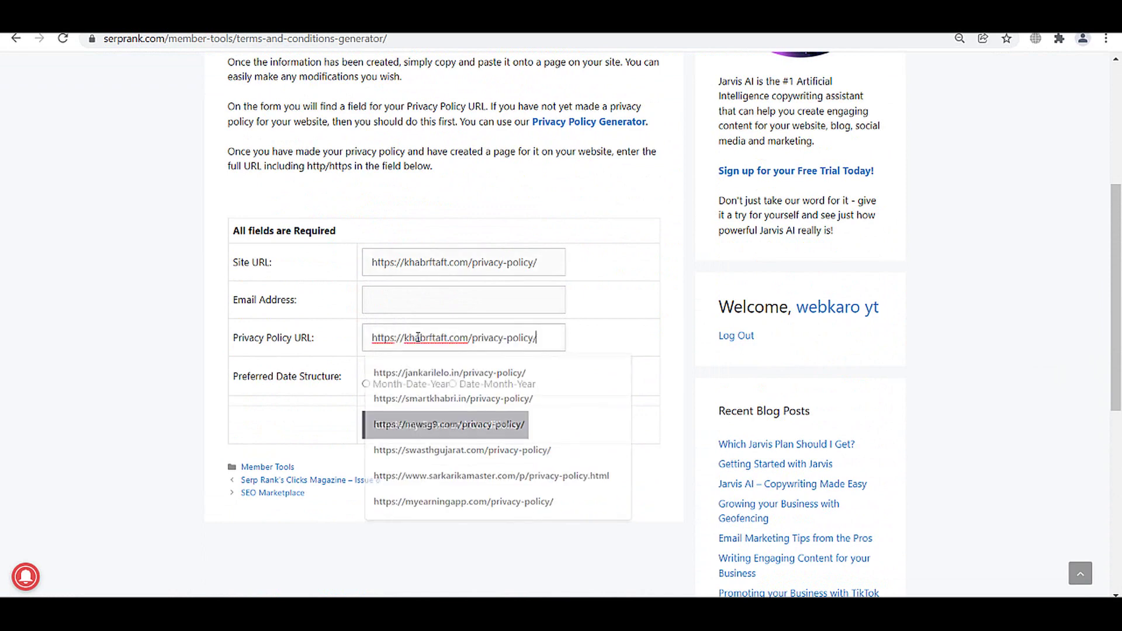
click(461, 425)
drag(471, 268, 581, 268)
key(BackSpace)
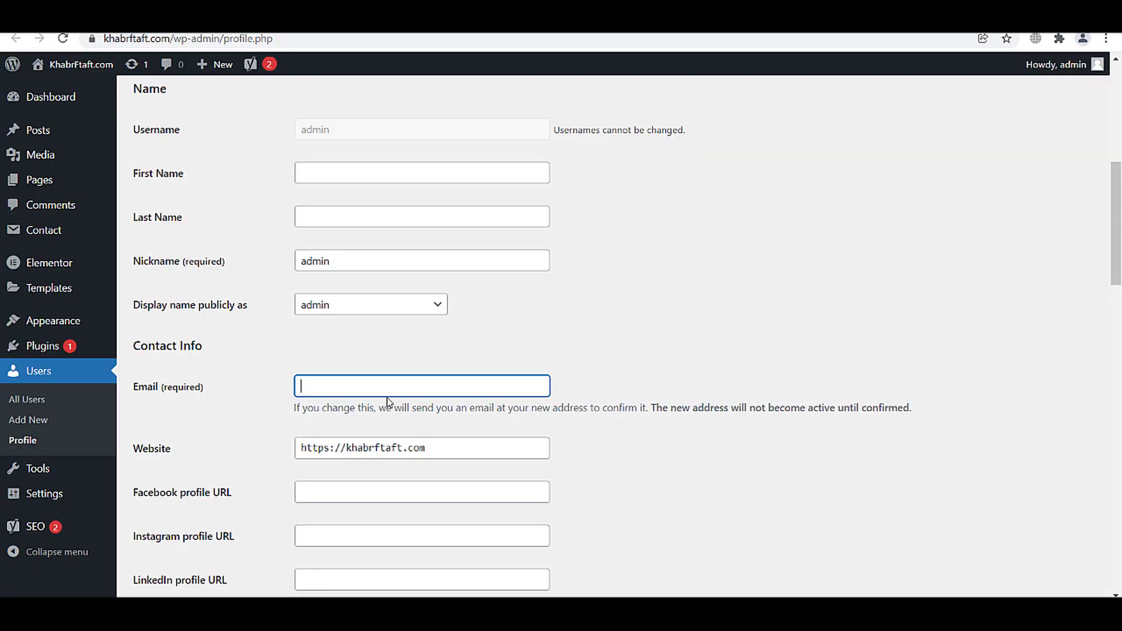
key(ctrl+z)
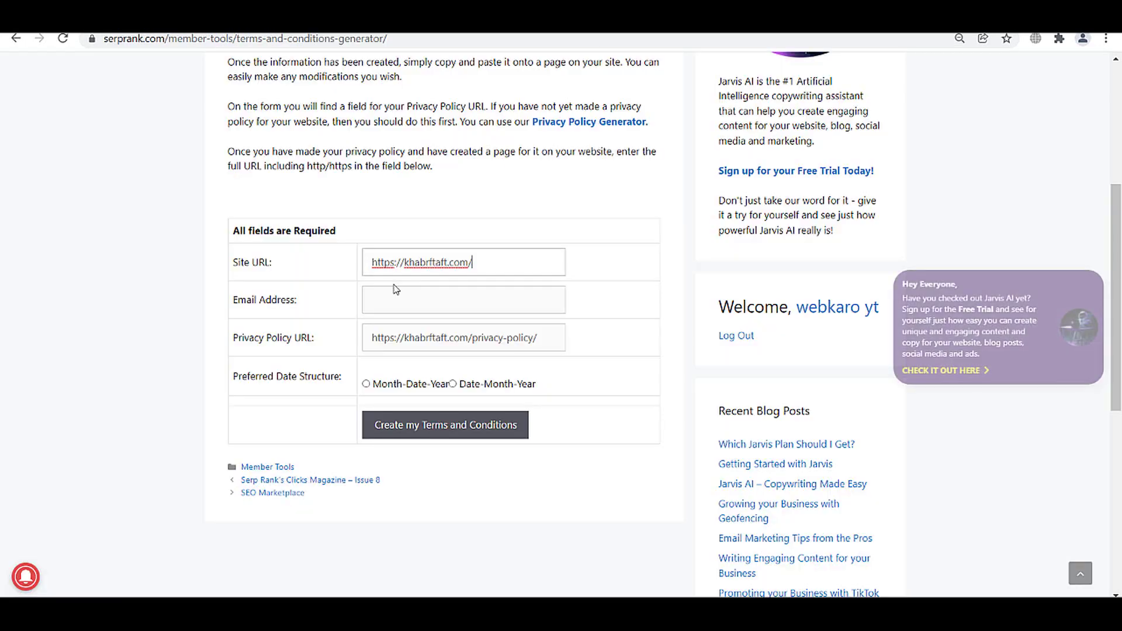
click(388, 296)
click(409, 336)
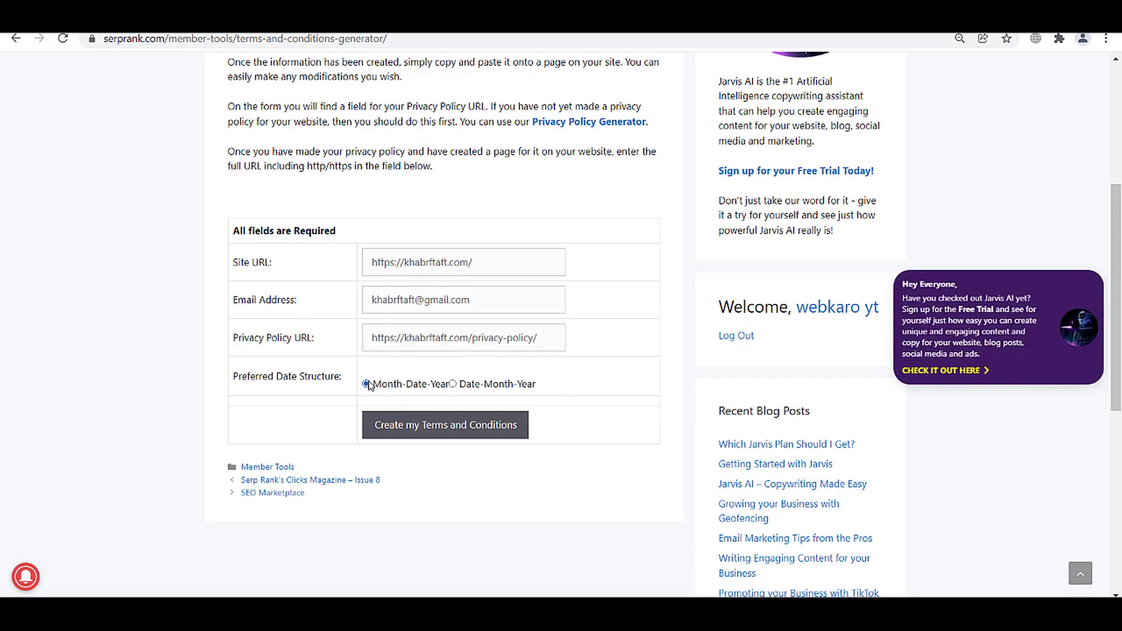
click(389, 421)
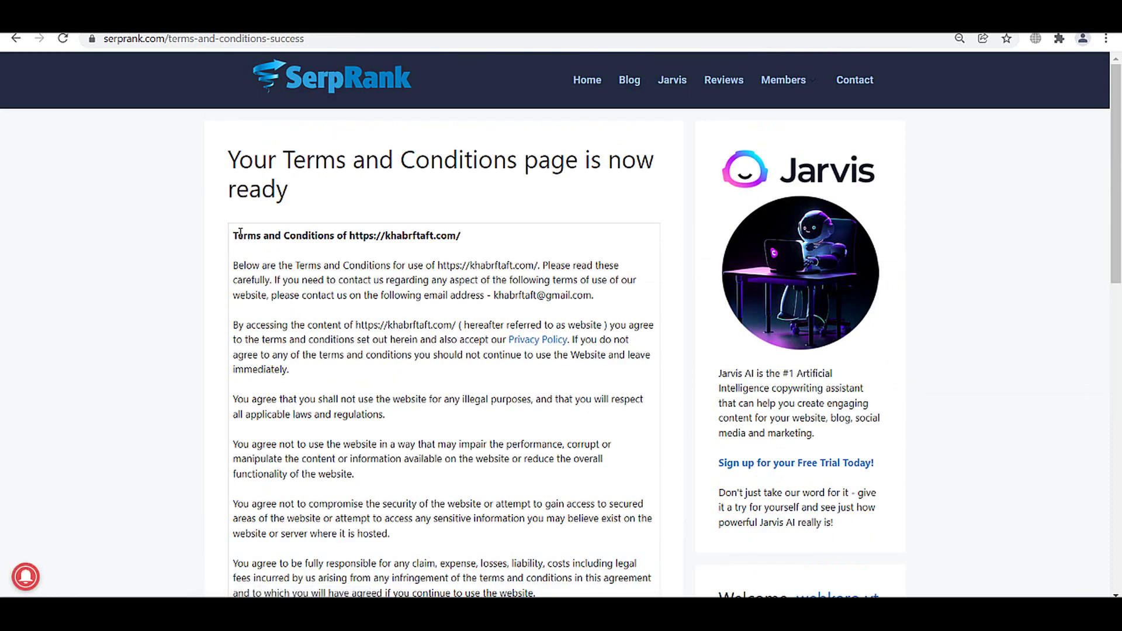
- Paste the generated terms into a new page titled 'Terms and Conditions' and publish it
drag(239, 234, 445, 445)
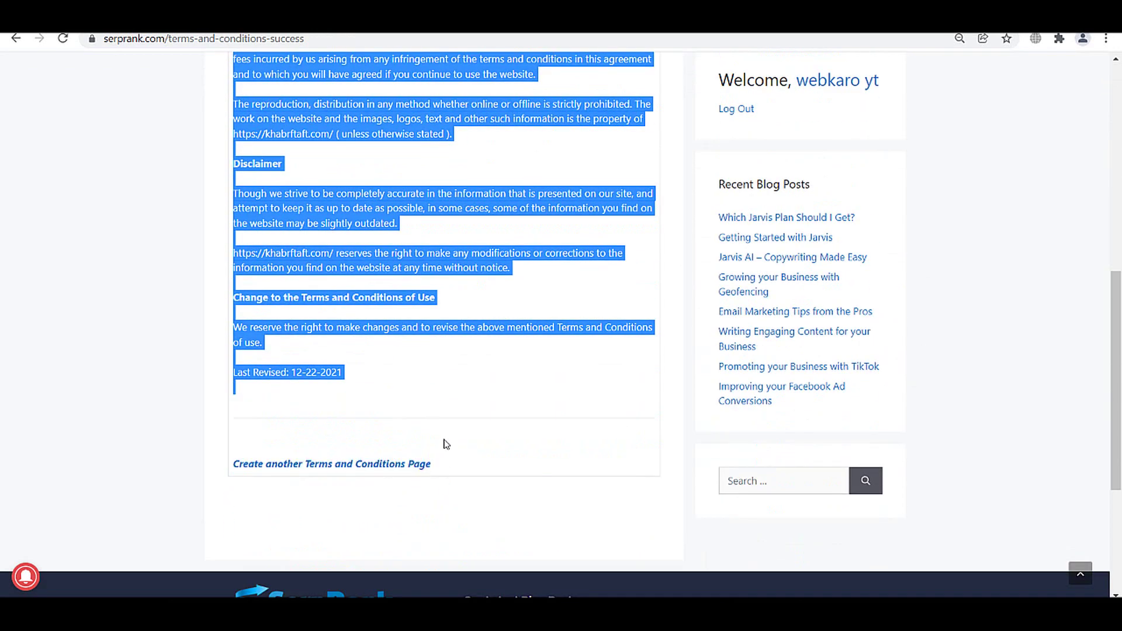
right_click(378, 228)
click(400, 234)
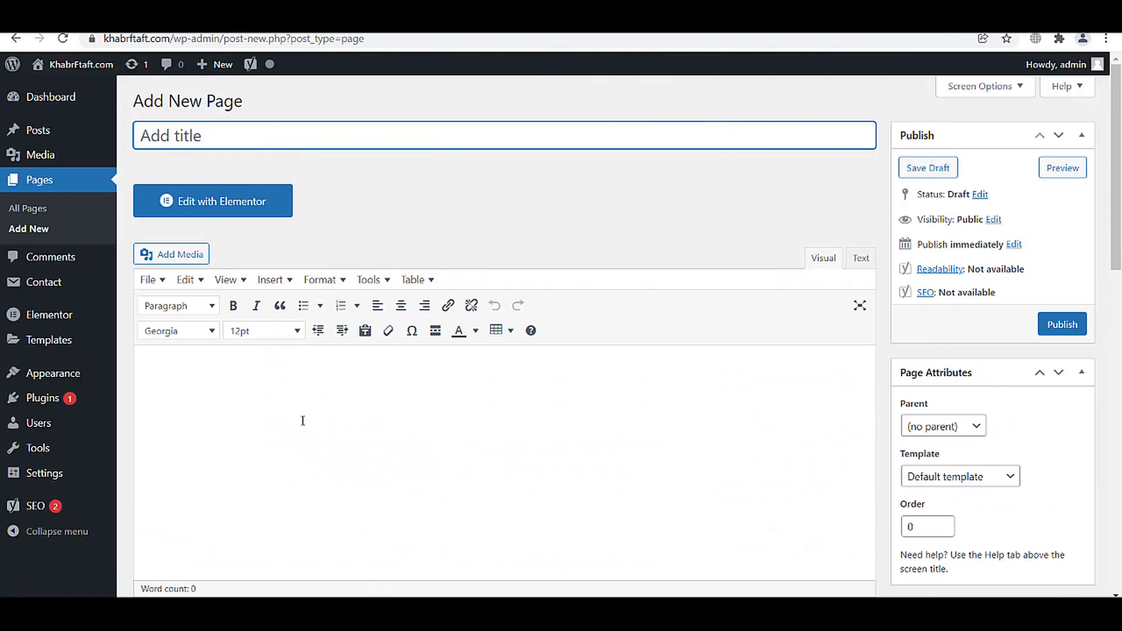
click(303, 421)
key(ctrl+v)
drag(288, 371, 159, 376)
click(295, 135)
key(ctrl+v)
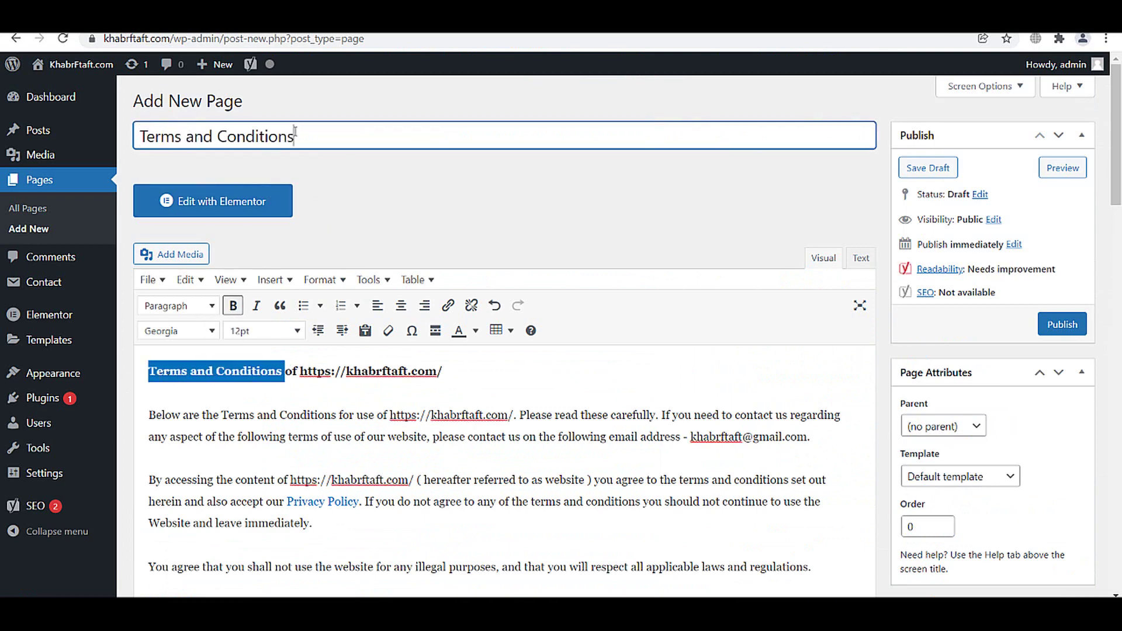
click(1061, 324)
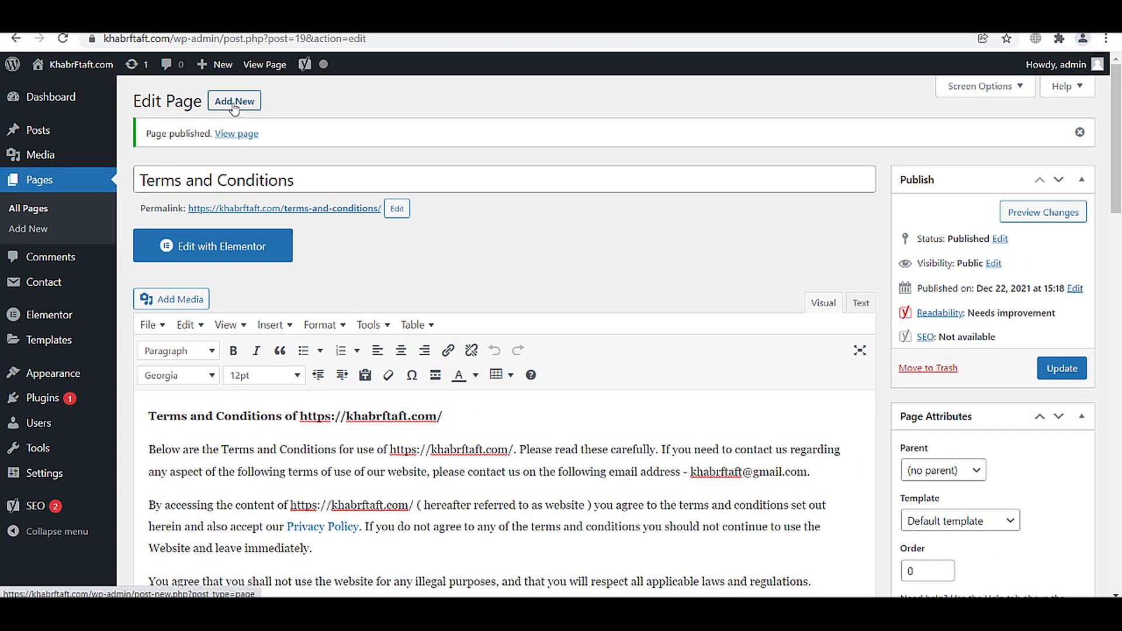
- Visit the live site and check its menu for the Privacy Policy and Terms pages
mouse_move(94, 67)
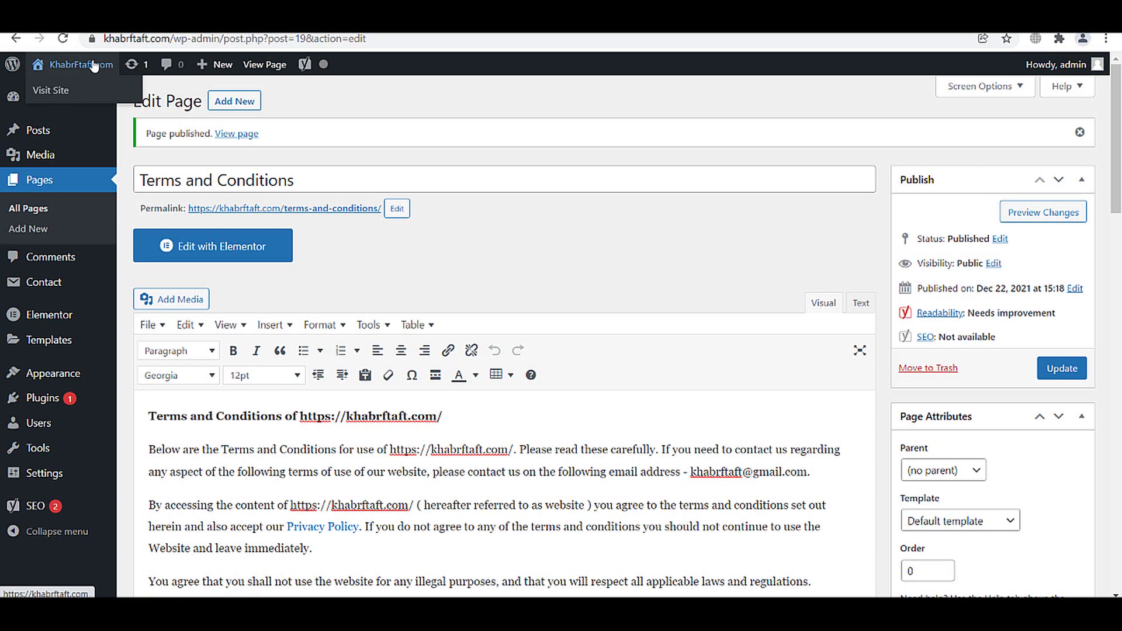
click(59, 90)
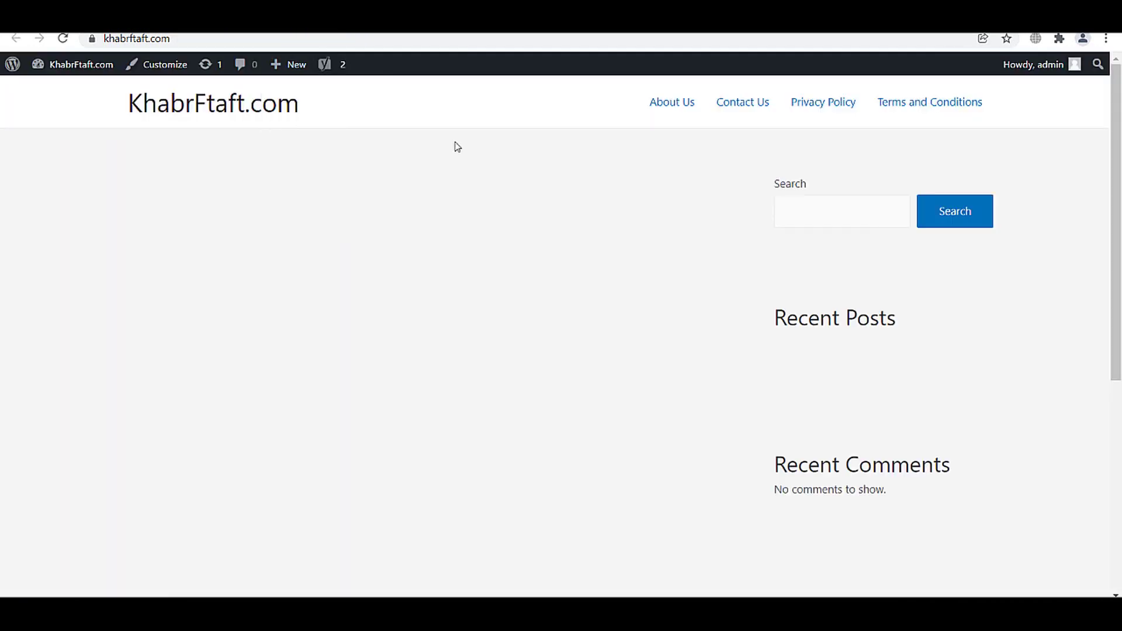
scroll(789, 278, down, 1)
scroll(756, 433, up, 1)
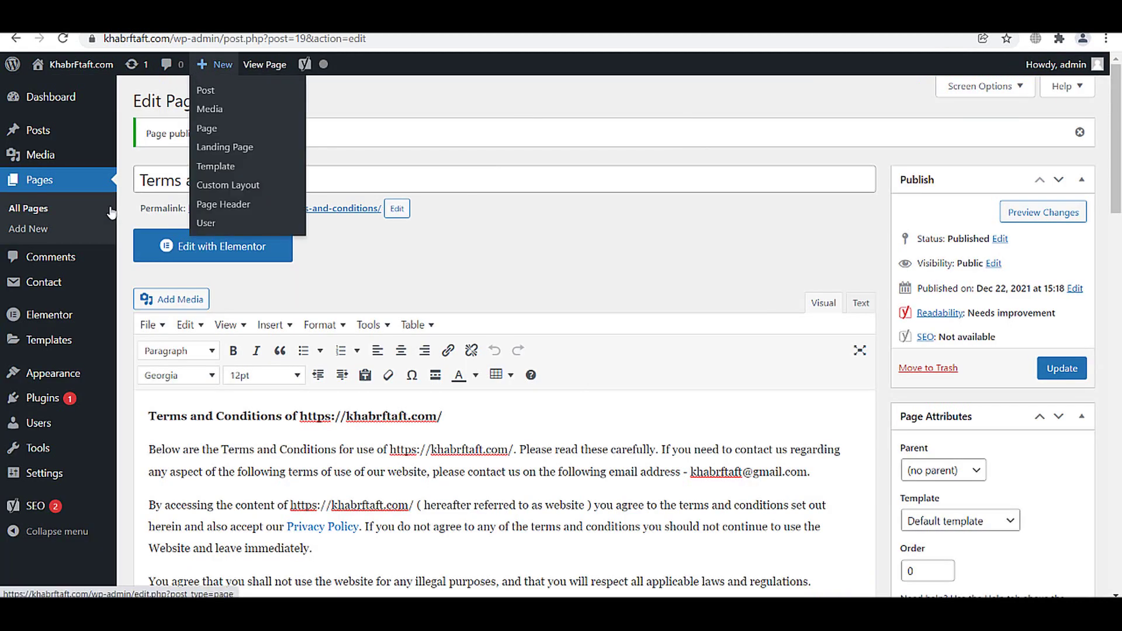
- Go to the Posts > Categories page
mouse_move(59, 281)
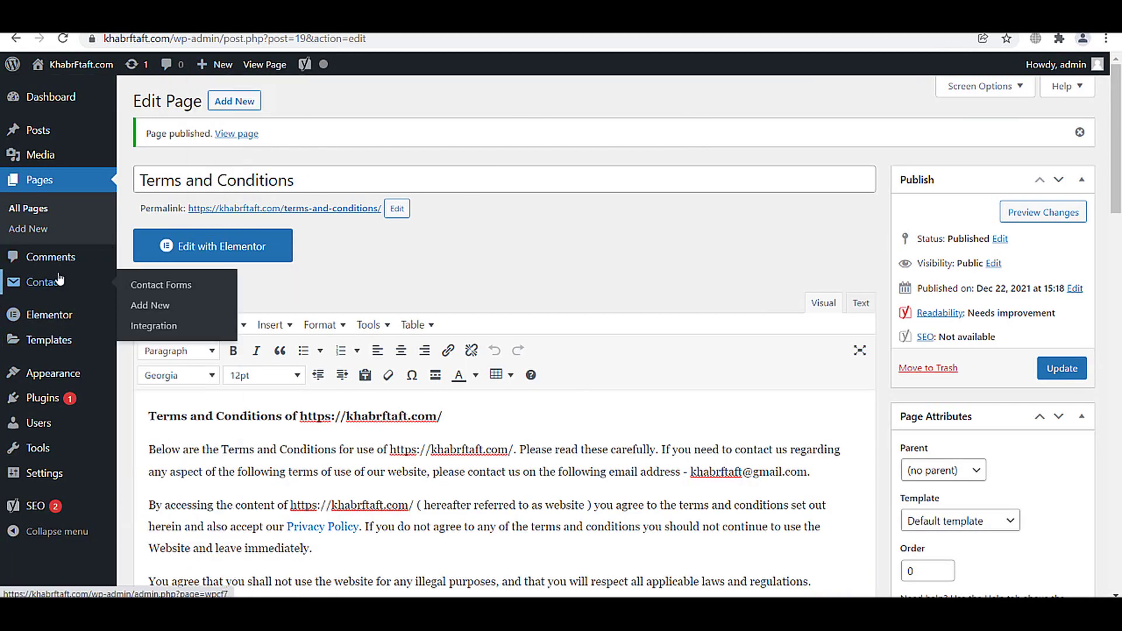
mouse_move(42, 130)
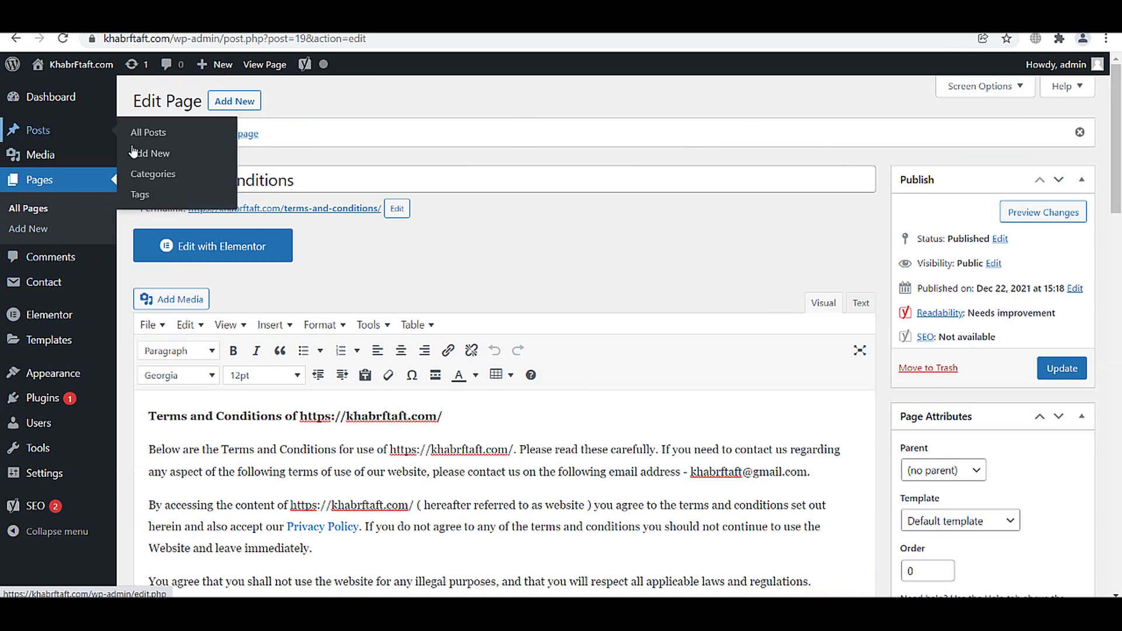
click(141, 176)
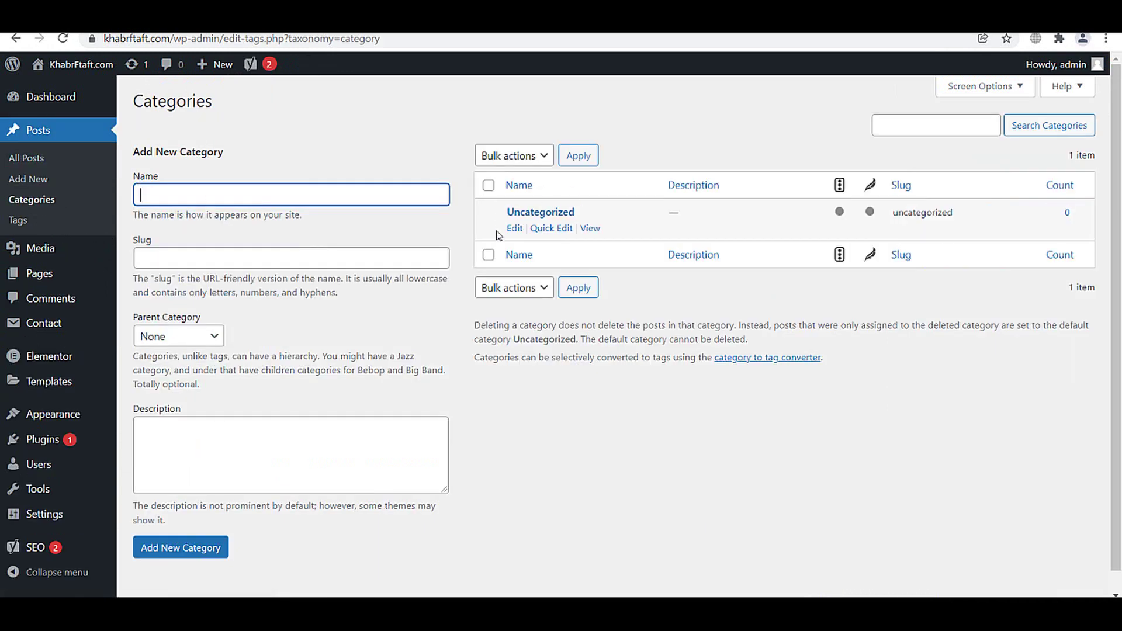
- Rename Uncategorized to 'Edication' with a matching slug and update it
click(520, 229)
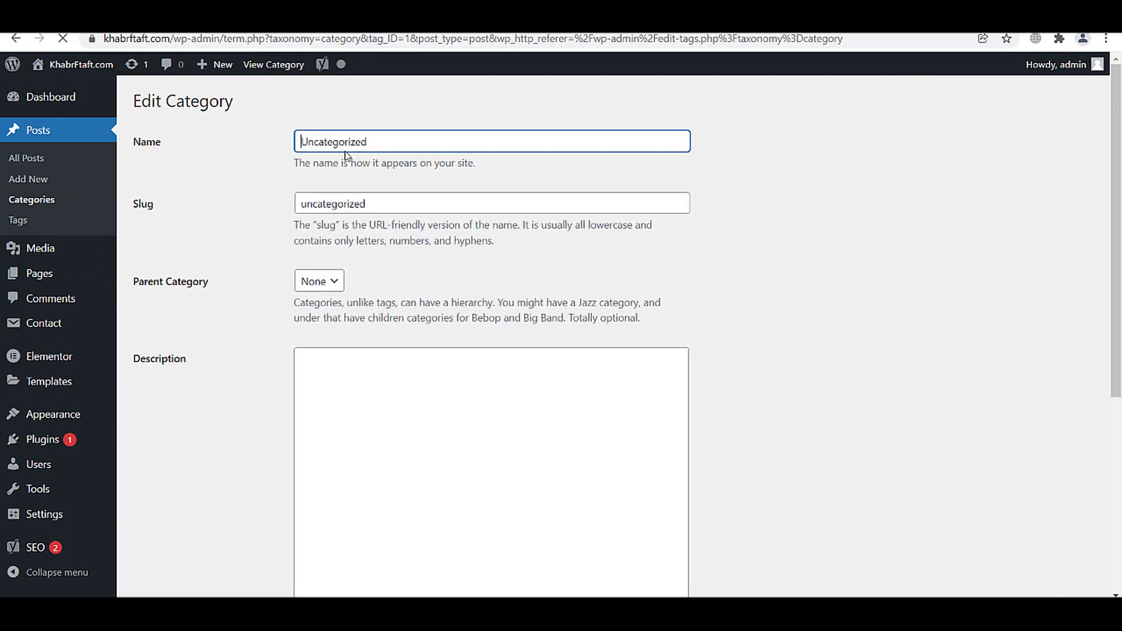
double_click(345, 147)
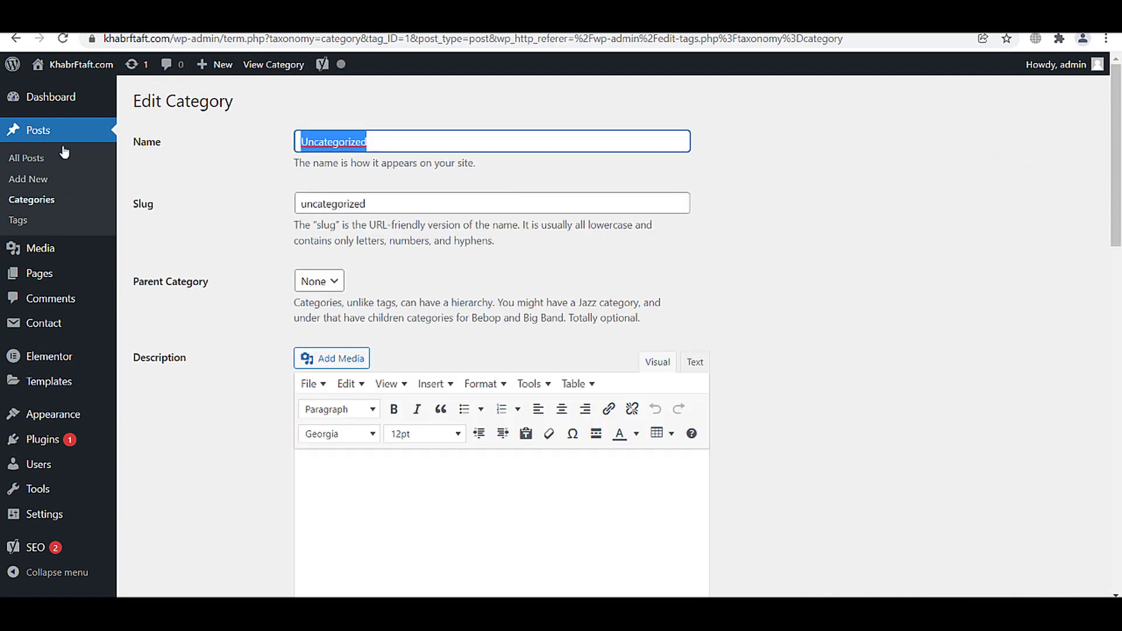
text(Edication)
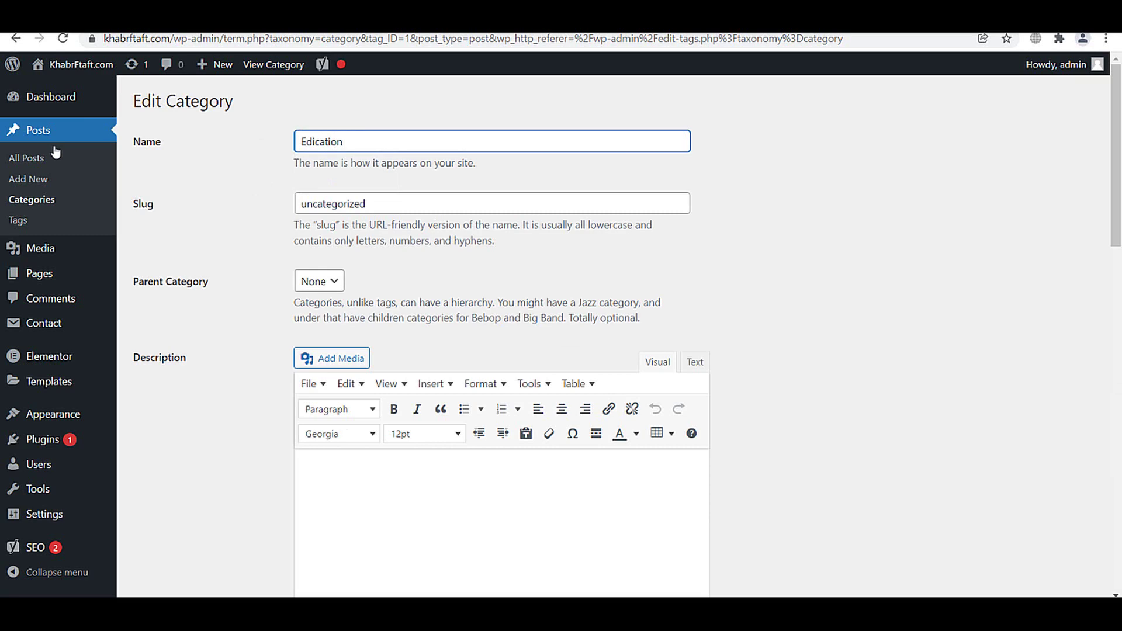
key(ctrl+a)
key(ctrl+c)
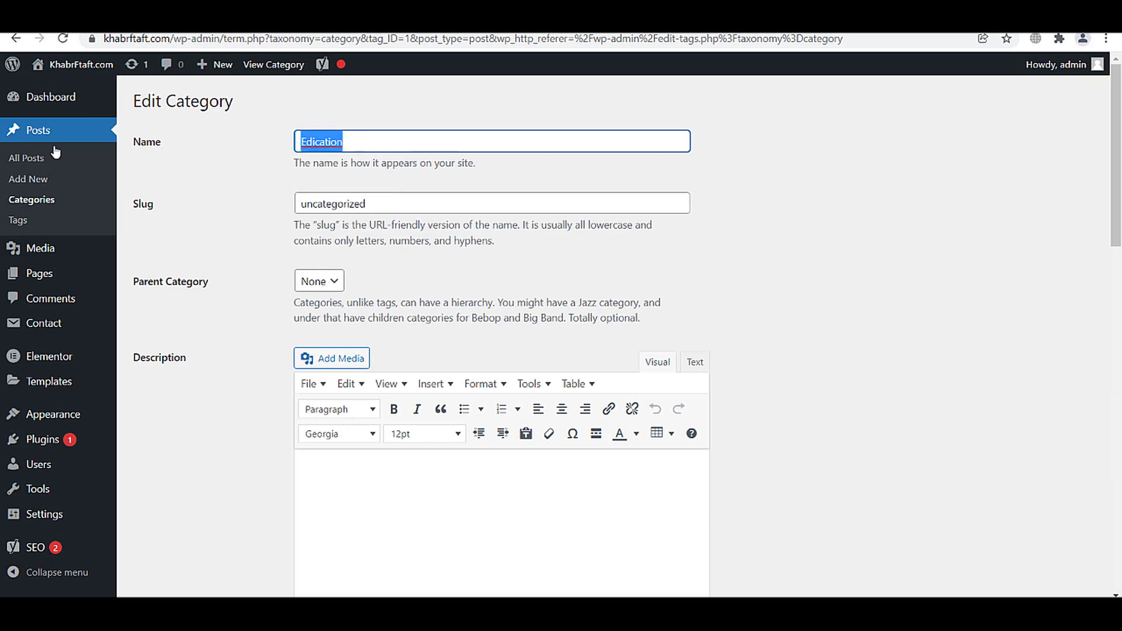
double_click(332, 208)
key(ctrl+v)
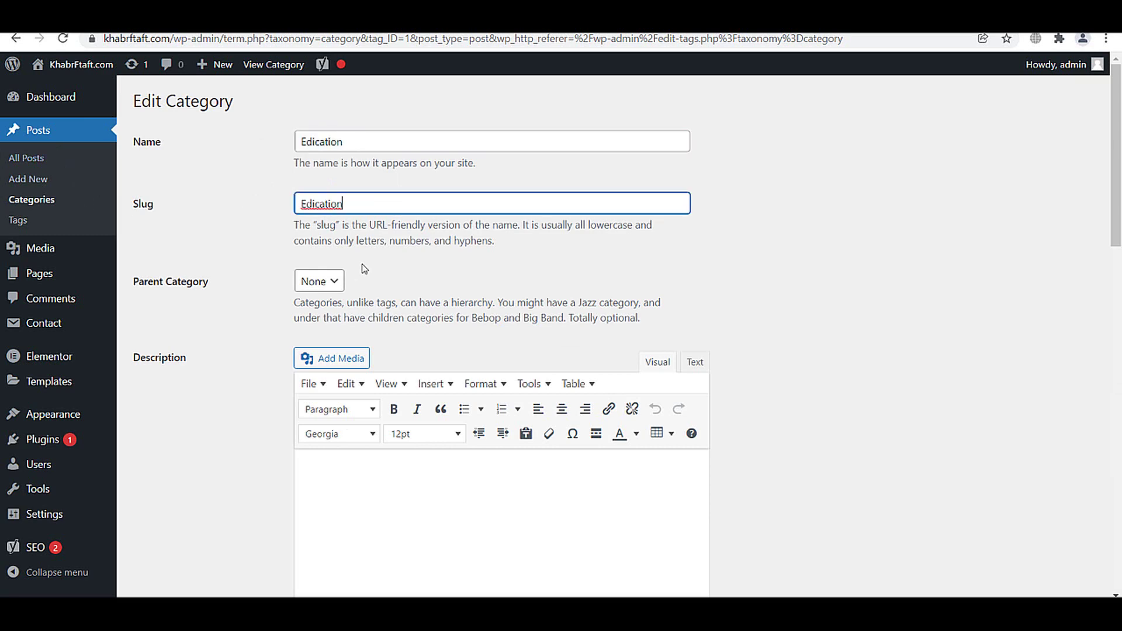
scroll(351, 409, down, 6)
scroll(334, 454, down, 10)
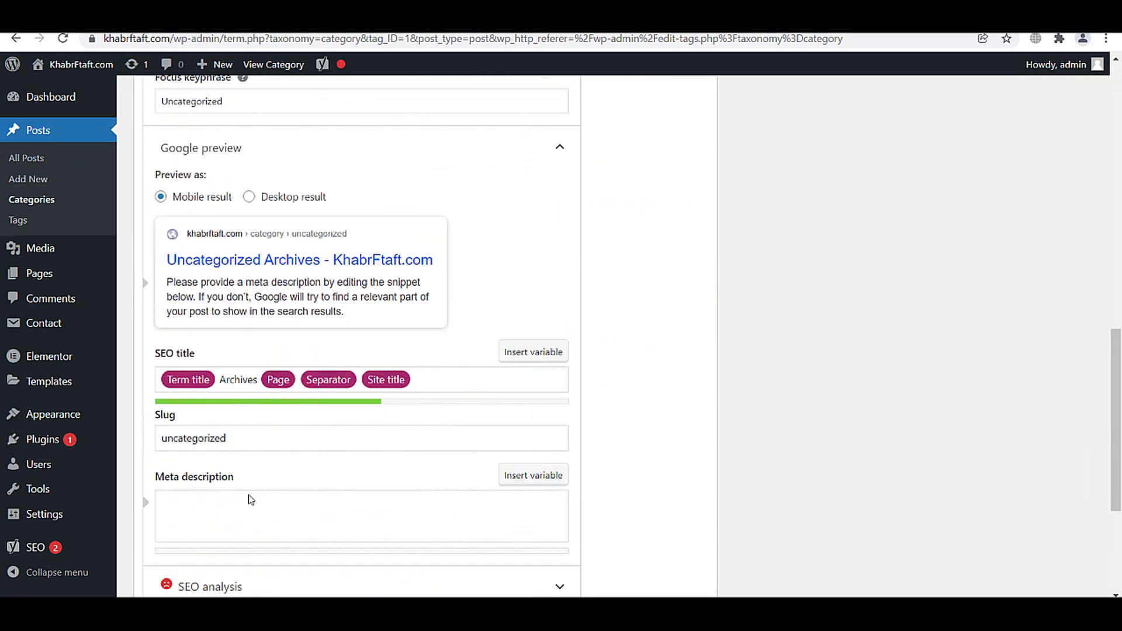
click(156, 544)
scroll(479, 280, up, 10)
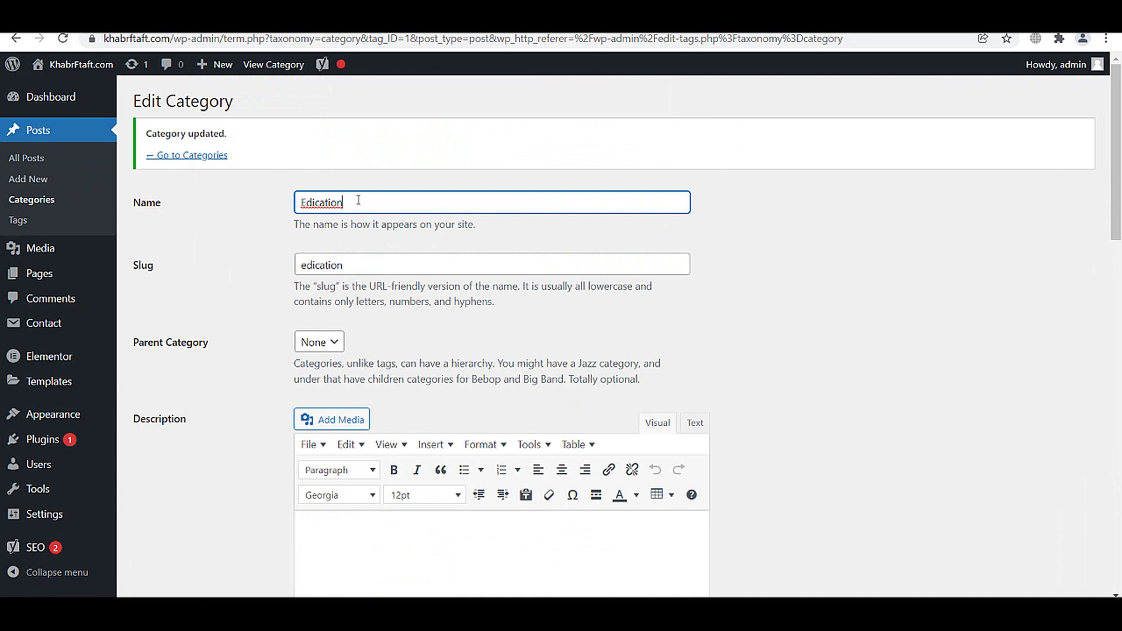
- Correct the category to 'Education' with slug education, update, and return to the categories list
drag(358, 200, 216, 198)
text(Educa)
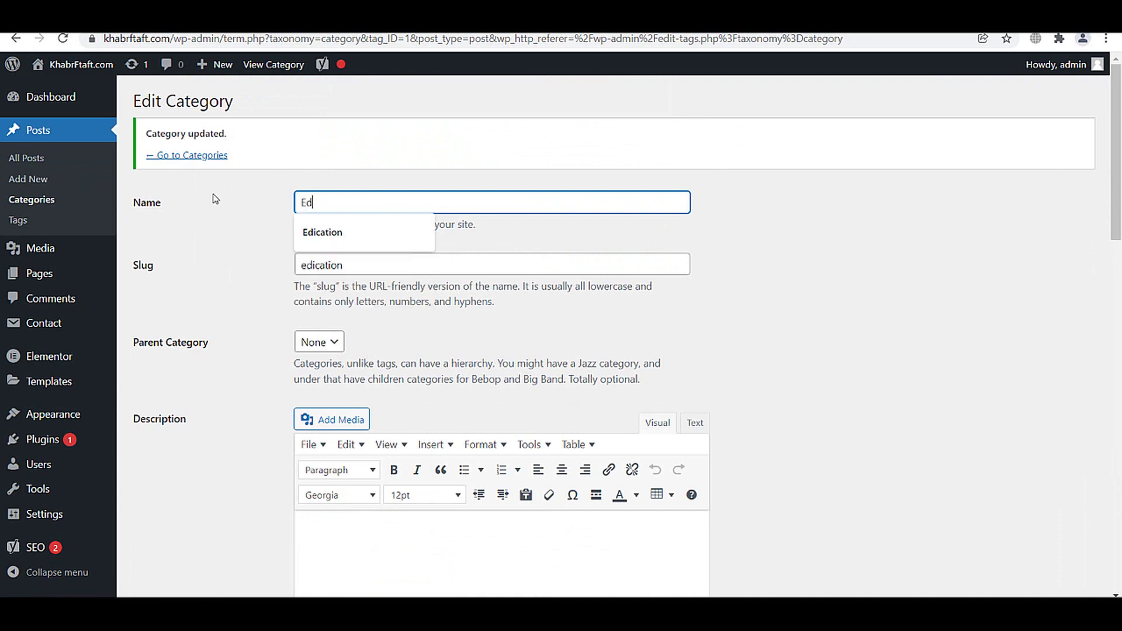
key(ctrl+a)
key(ctrl+c)
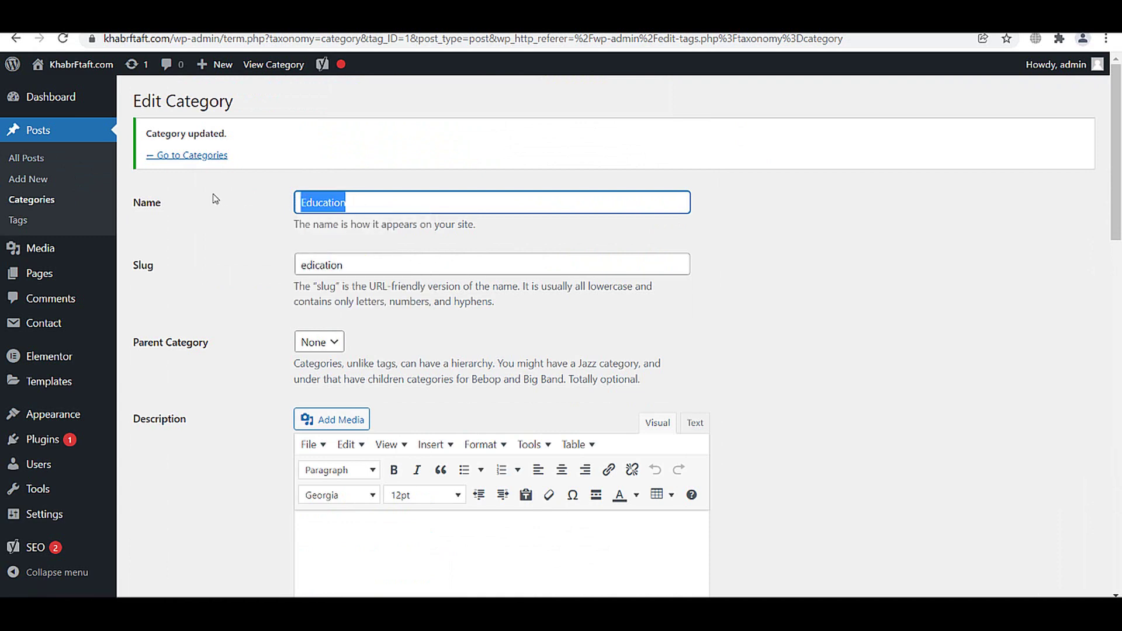
click(348, 265)
double_click(348, 266)
key(ctrl+v)
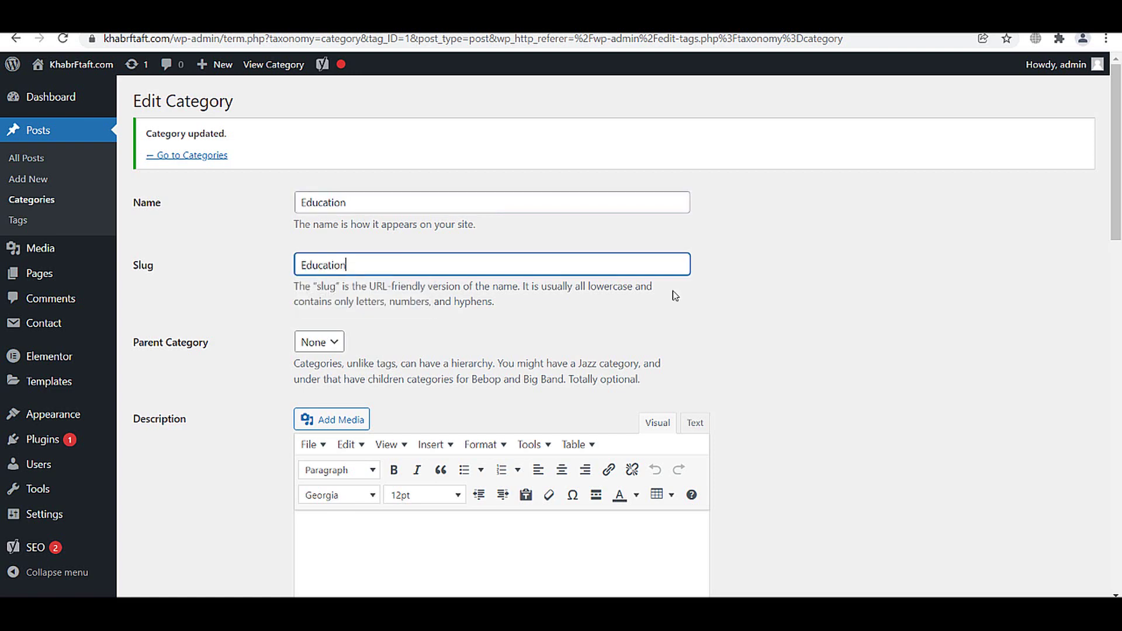
drag(1118, 192, 1118, 543)
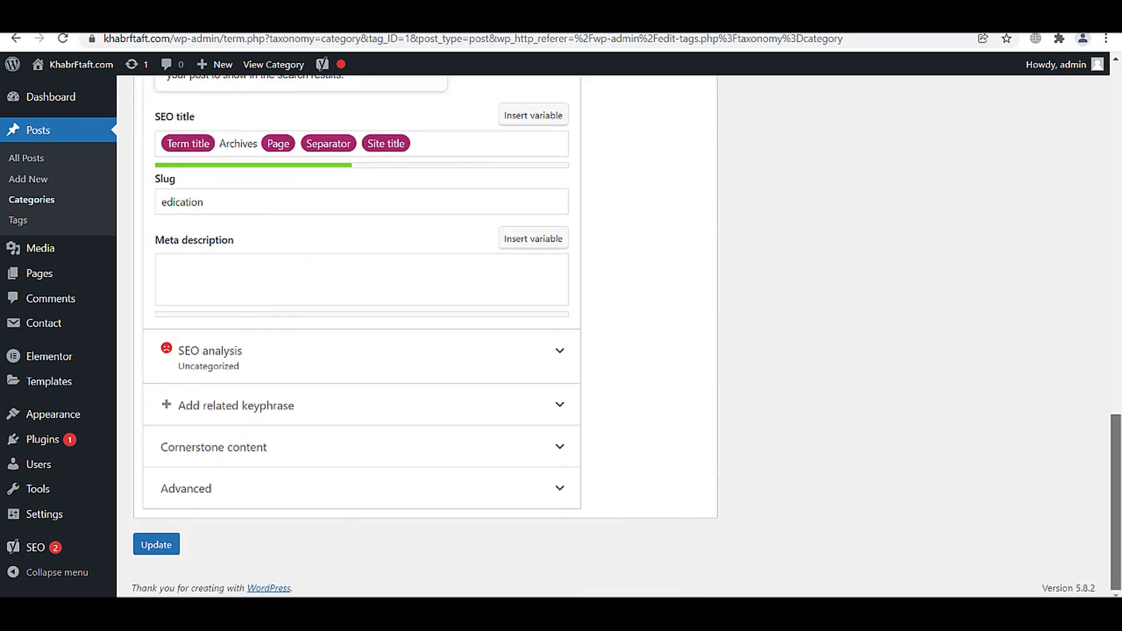
click(179, 549)
scroll(338, 438, up, 3)
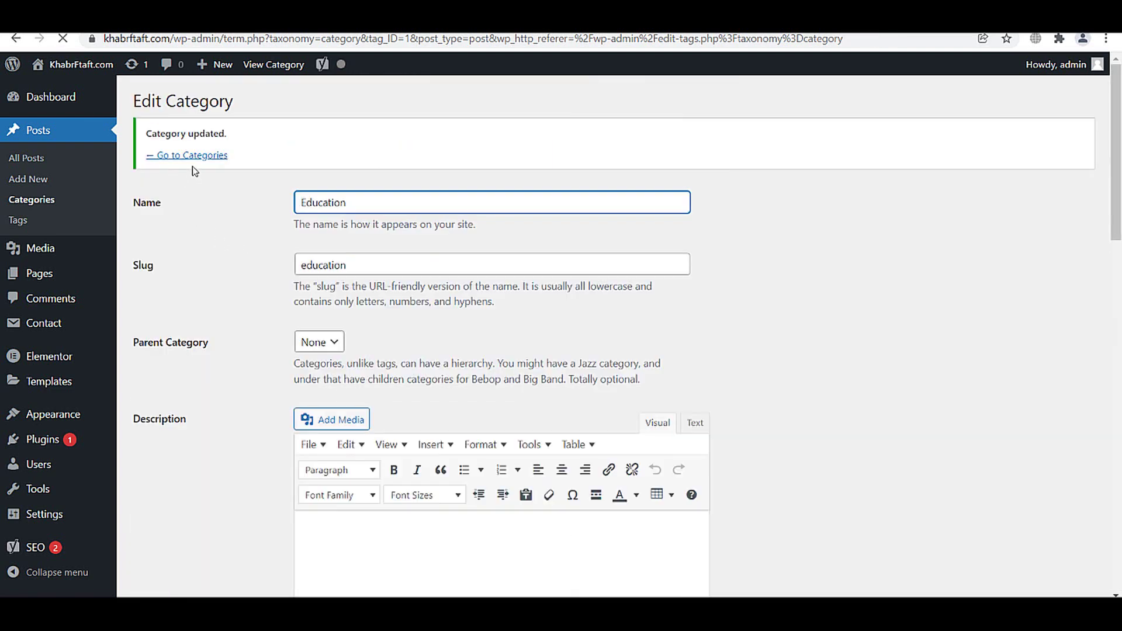
click(195, 156)
- Add the categories Latest News and Job and Vacancy, fixing the misspelling of Vacancy
click(239, 196)
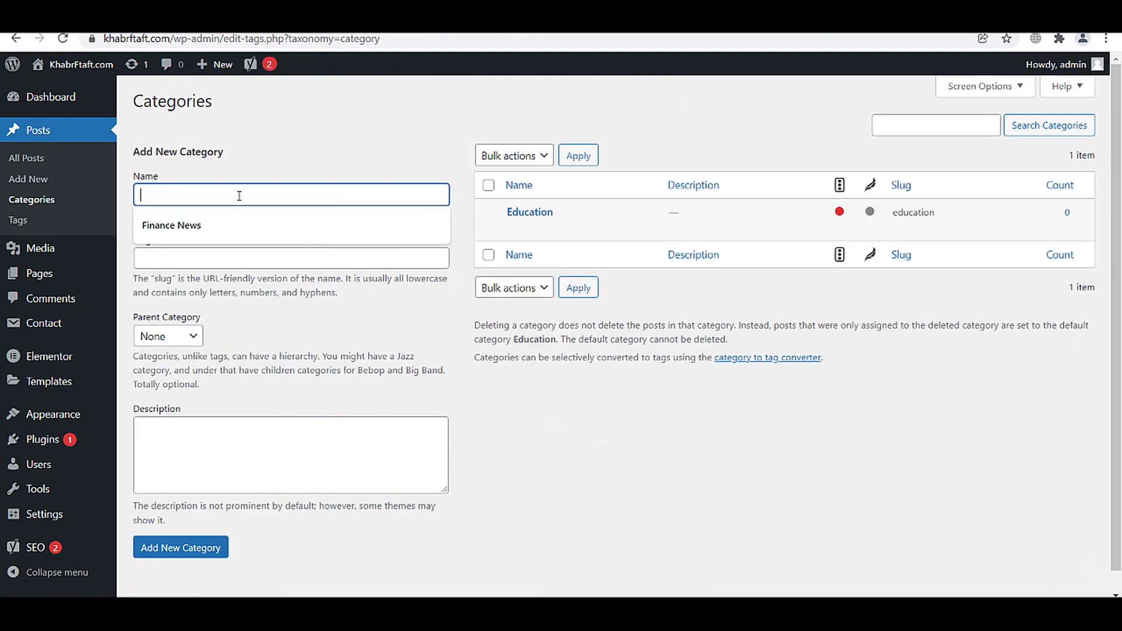
text(I)
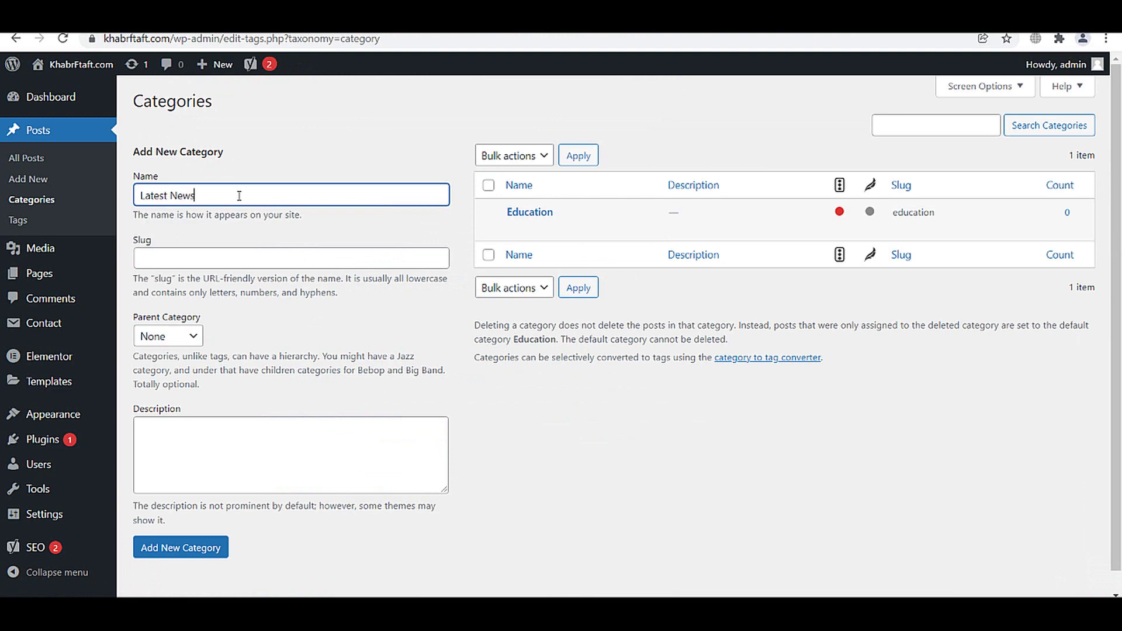
click(200, 544)
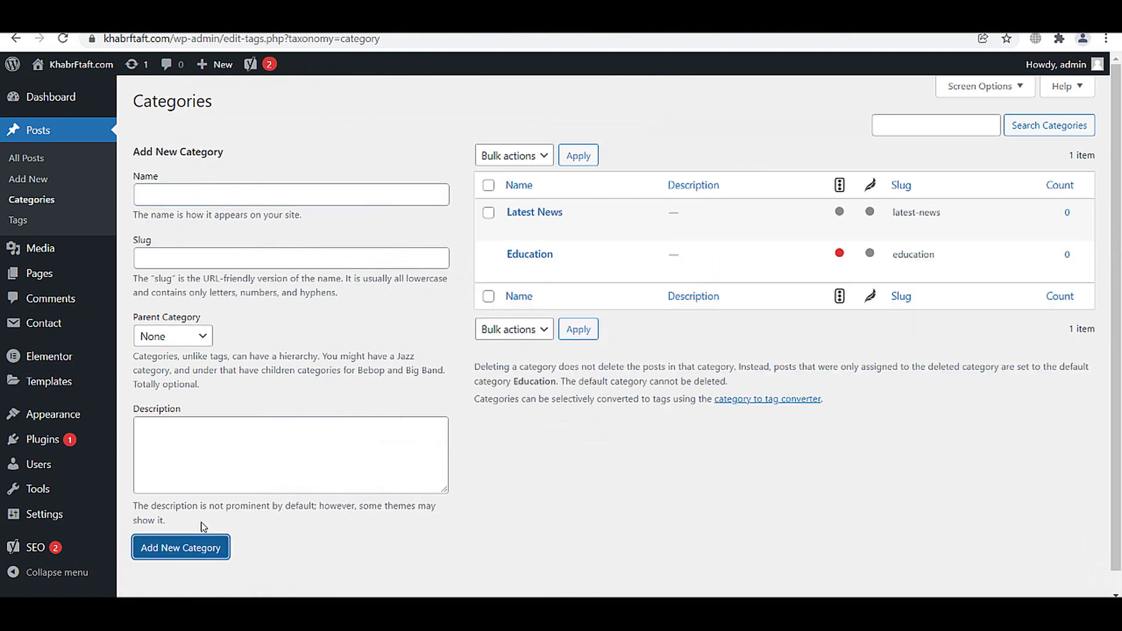
click(166, 191)
text(L)
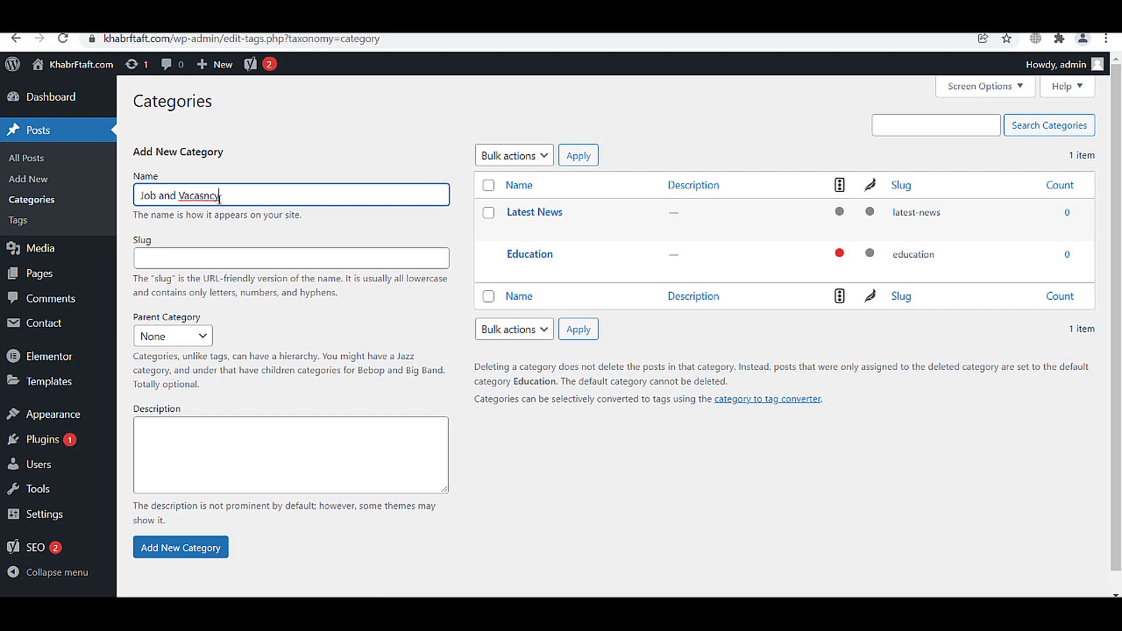
right_click(210, 196)
click(218, 209)
click(171, 547)
- Add the Tech Update and Blogging categories, then view the site's front page
click(172, 200)
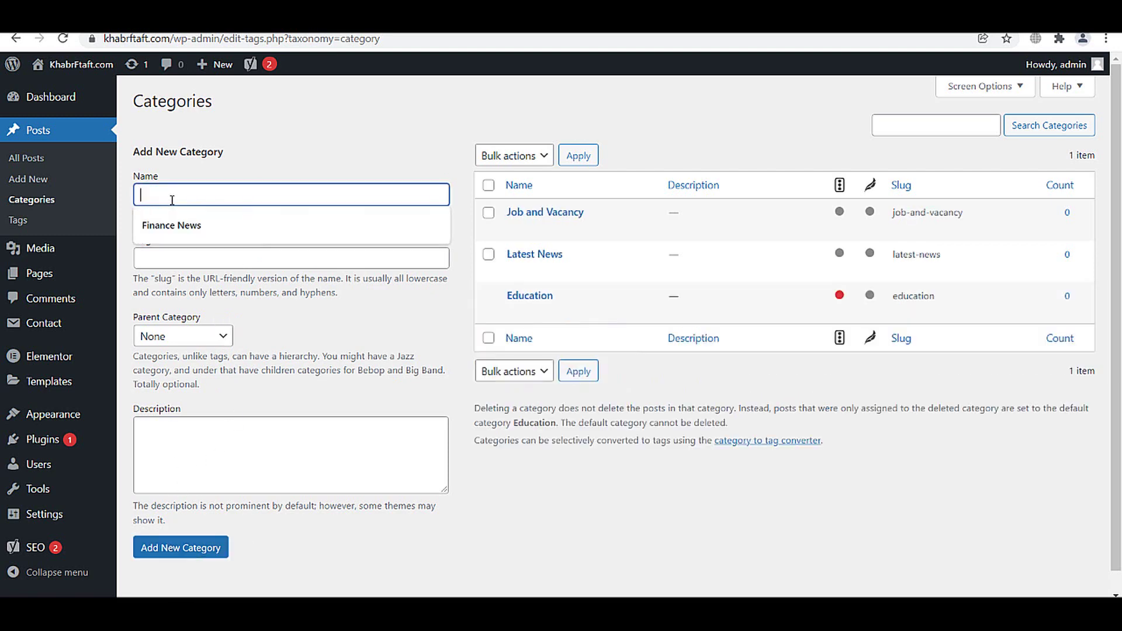
text(Tec)
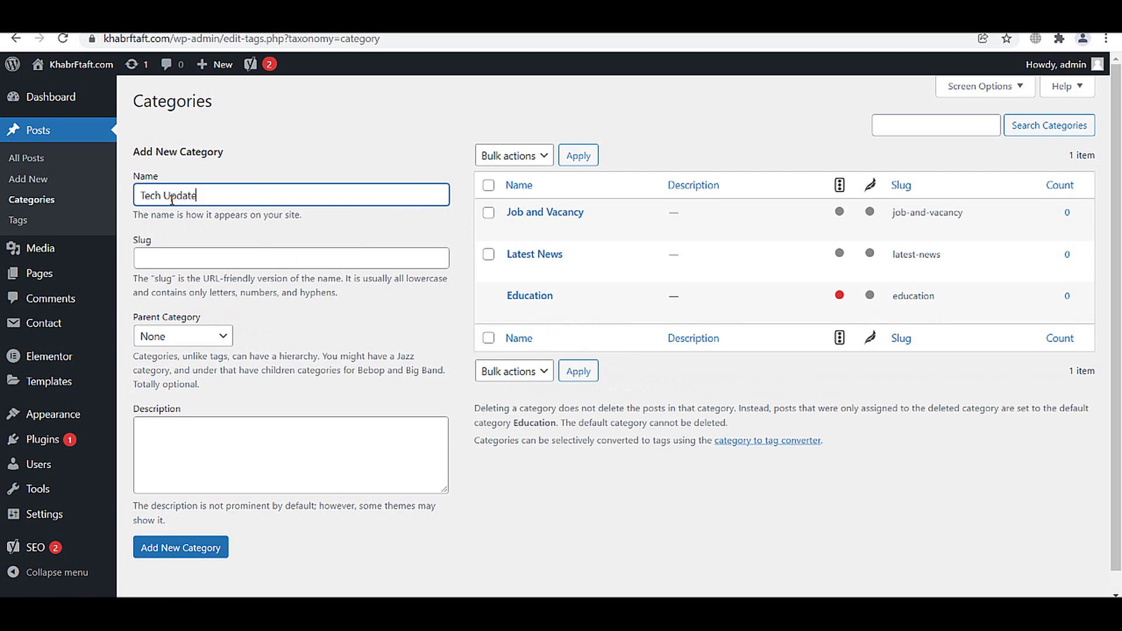
text(h Update)
click(209, 547)
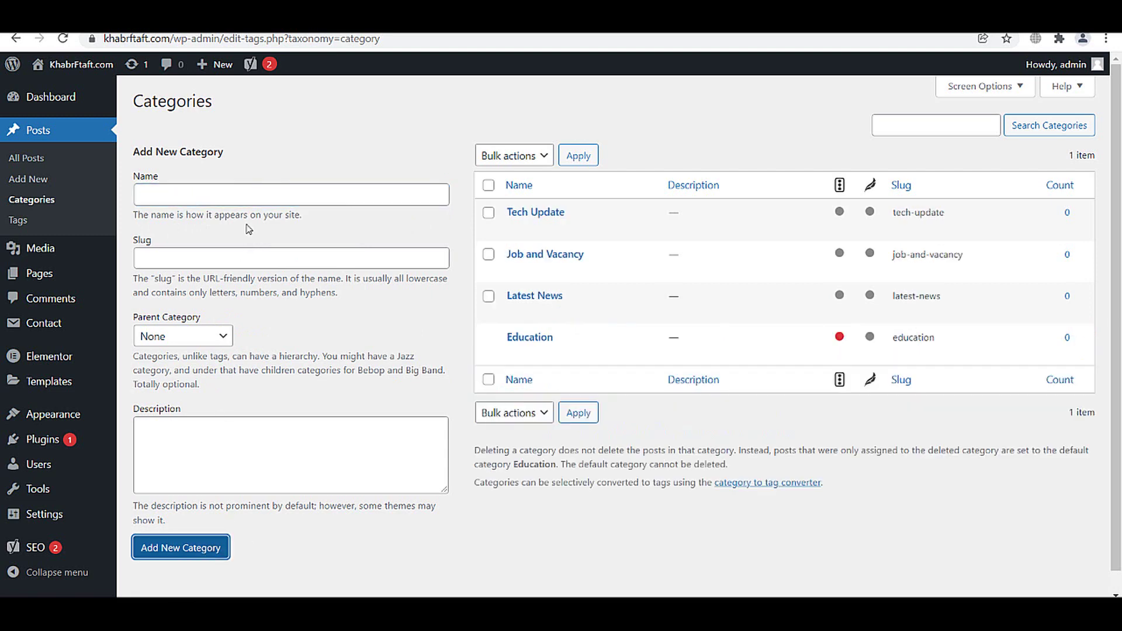
click(239, 199)
text(Blogging)
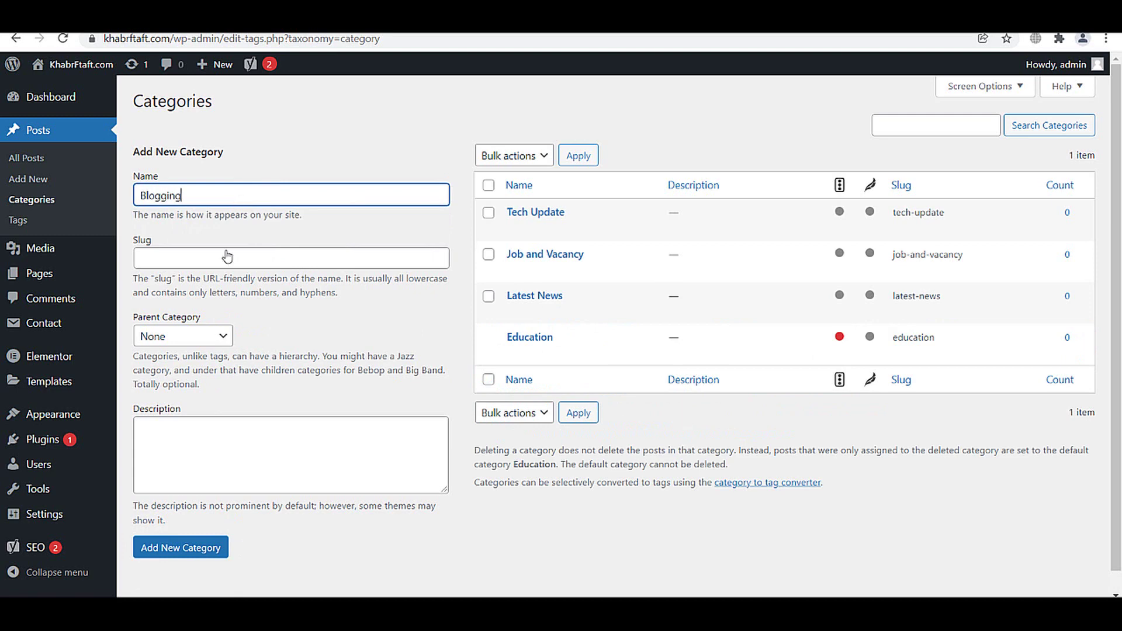
click(212, 549)
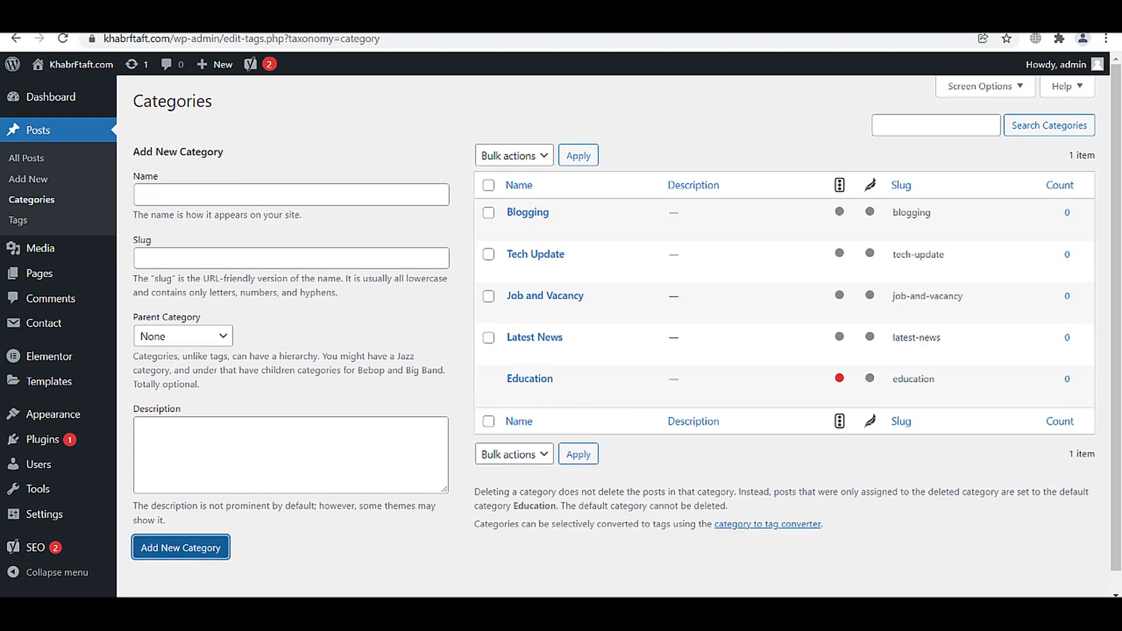
click(107, 82)
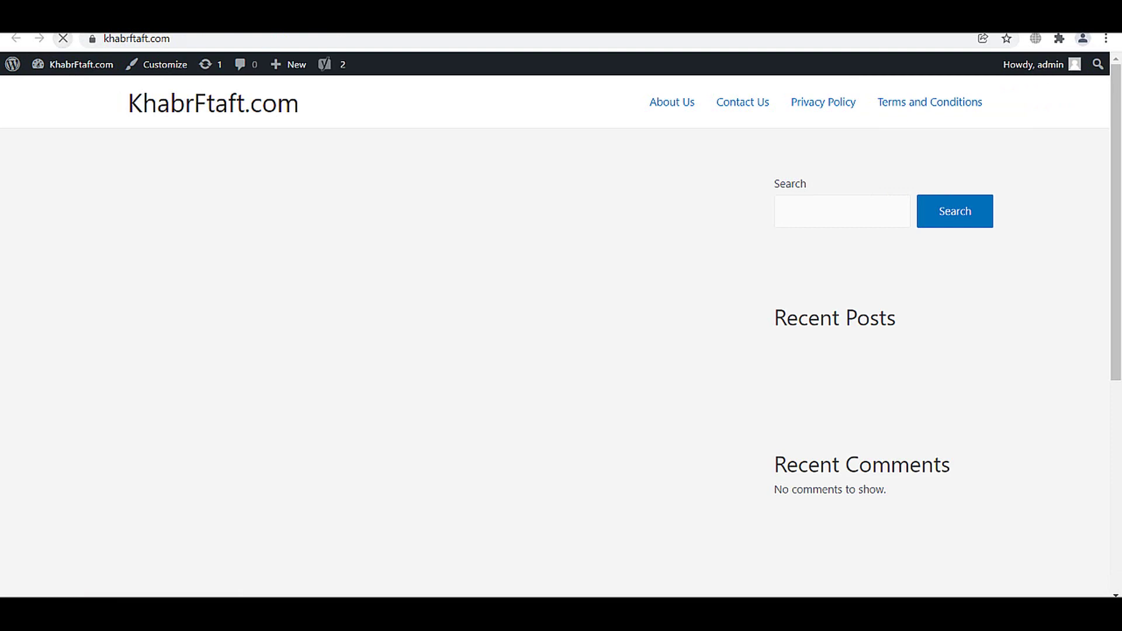
- Return to the browser tab showing the site's front page
key(alt+Left)
mouse_move(76, 413)
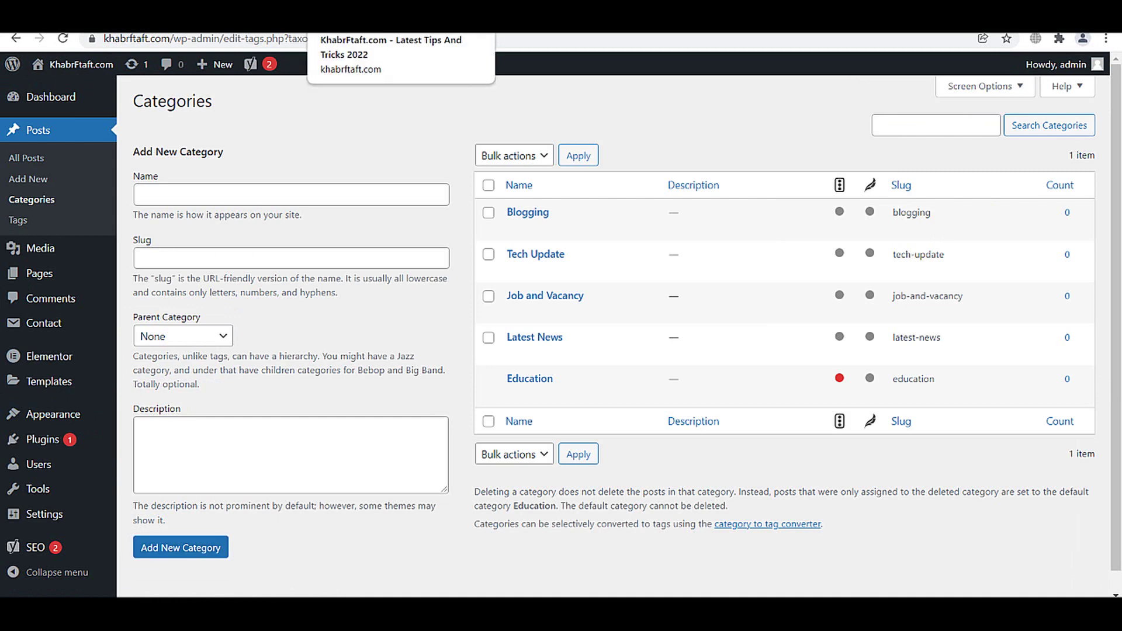
click(398, 23)
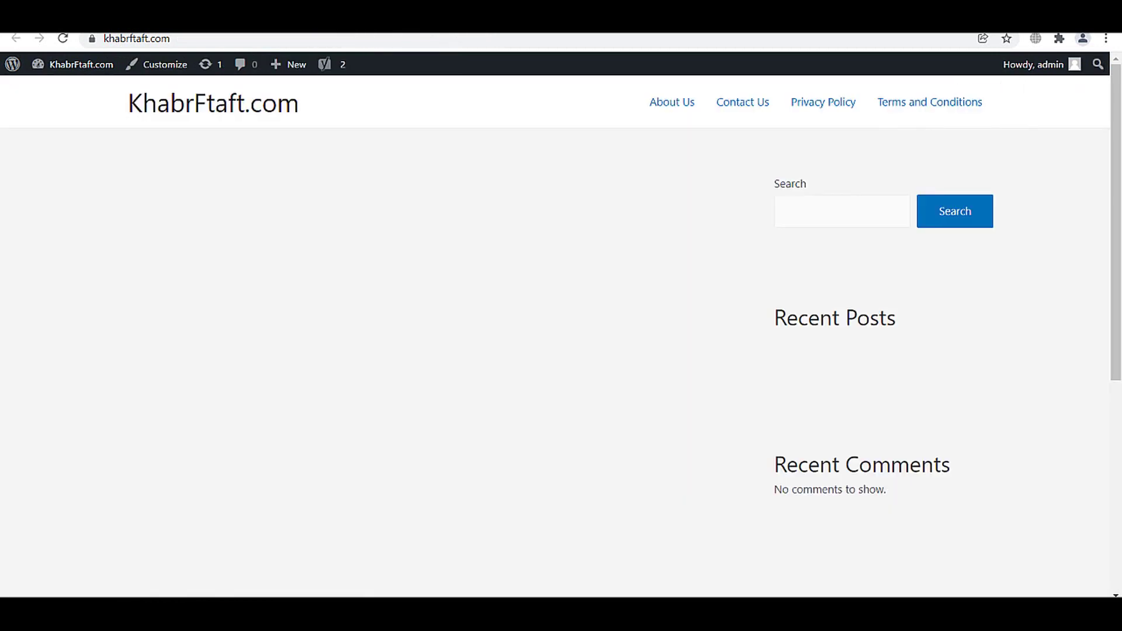
- Clear the site URL from the browser's address bar
click(273, 41)
key(shift+Left)
key(shift+Left)
key(shift+Left)
key(shift+Left)
key(shift+Left)
key(shift+Left)
key(shift+Left)
key(shift+Left)
key(shift+Left)
key(shift+Left)
key(shift+Left)
key(shift+Left)
key(shift+Left)
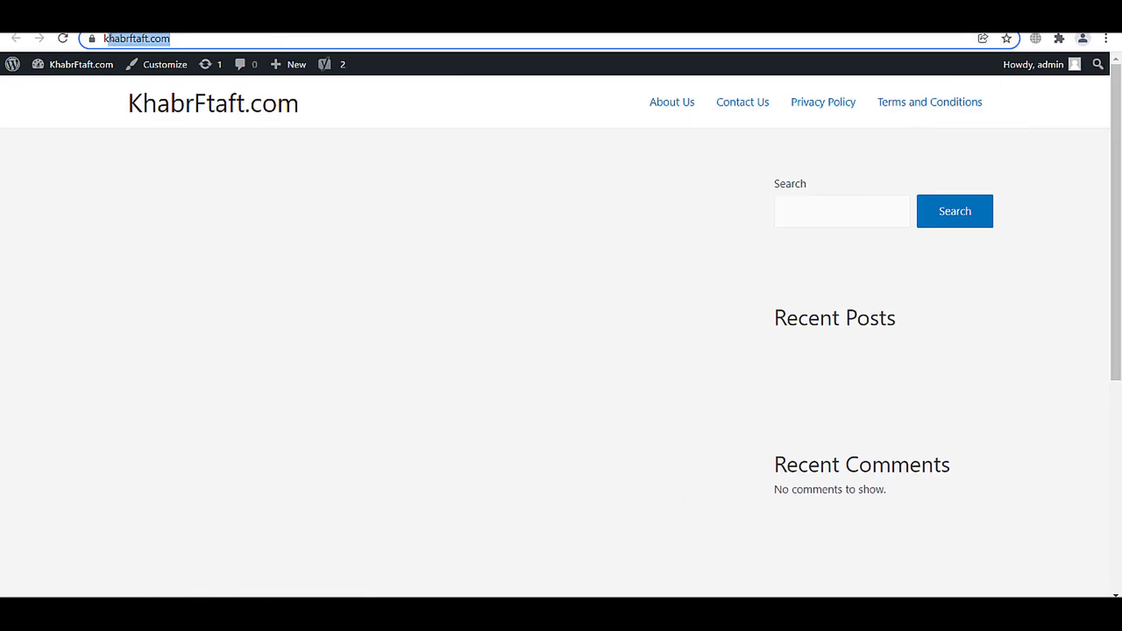
key(BackSpace)
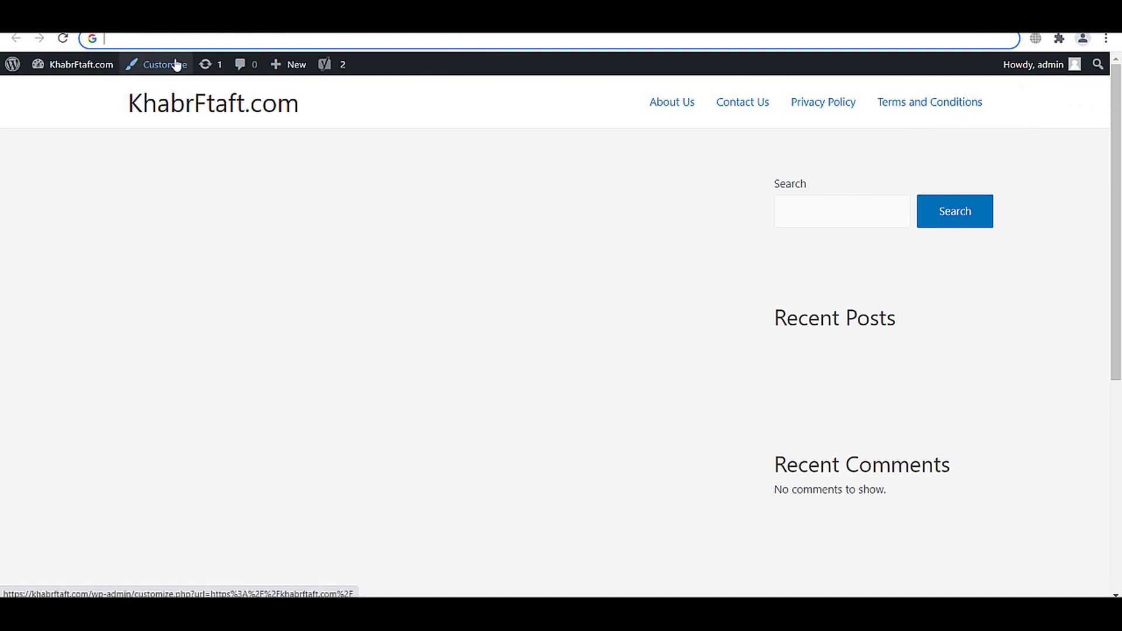
- Run a PageSpeed Insights analysis of khabrftaft.com, then go back to the WordPress dashboard
text(google page speed)
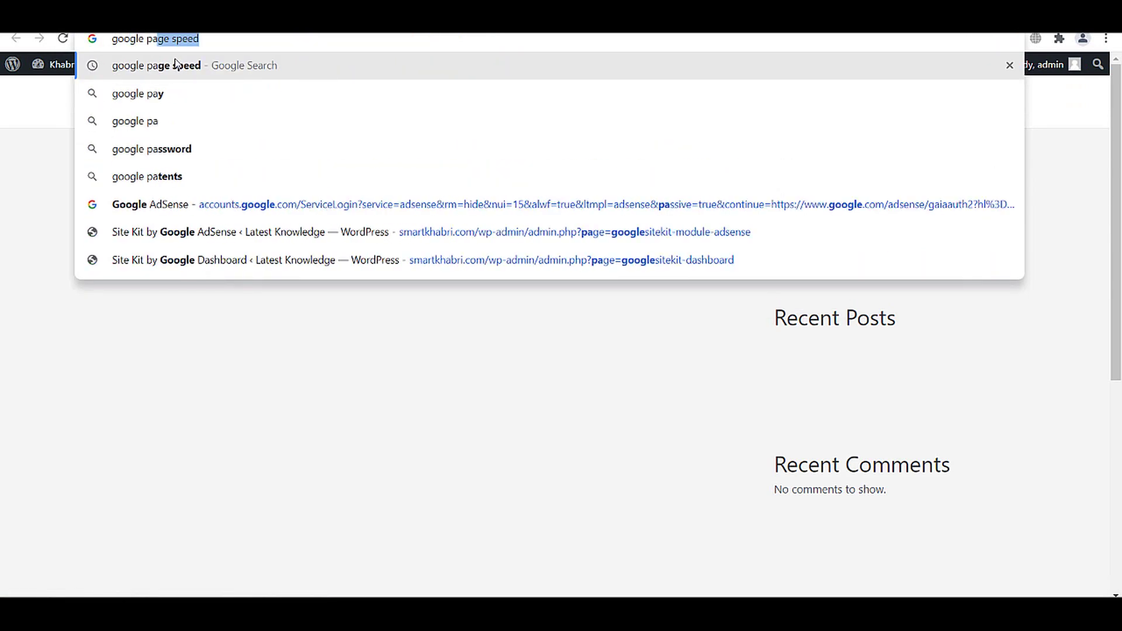
key(Return)
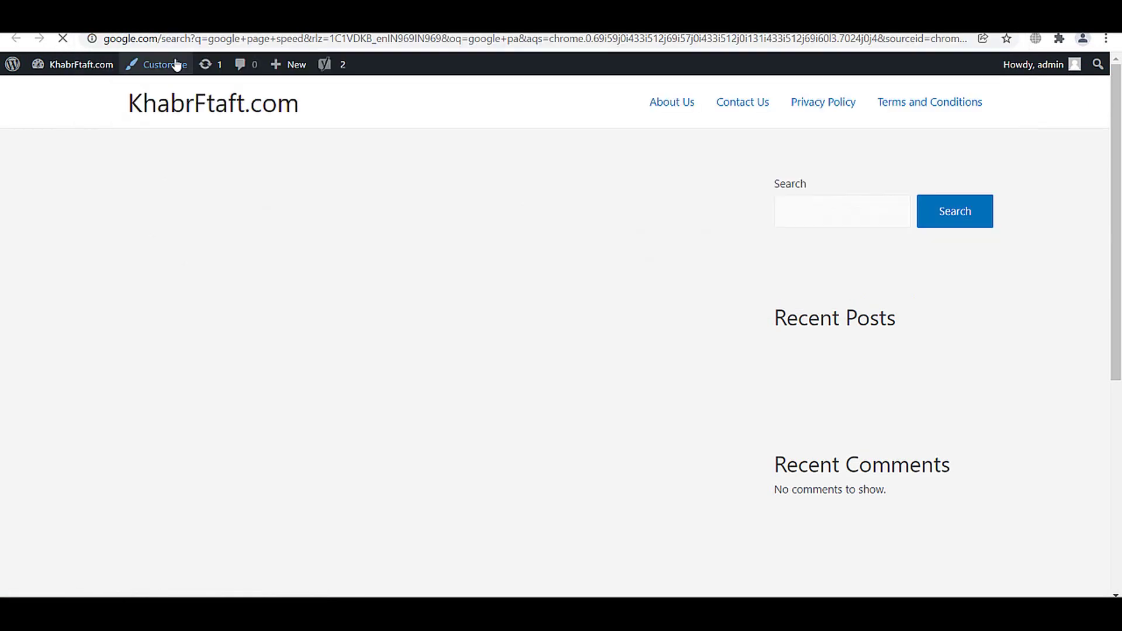
click(195, 311)
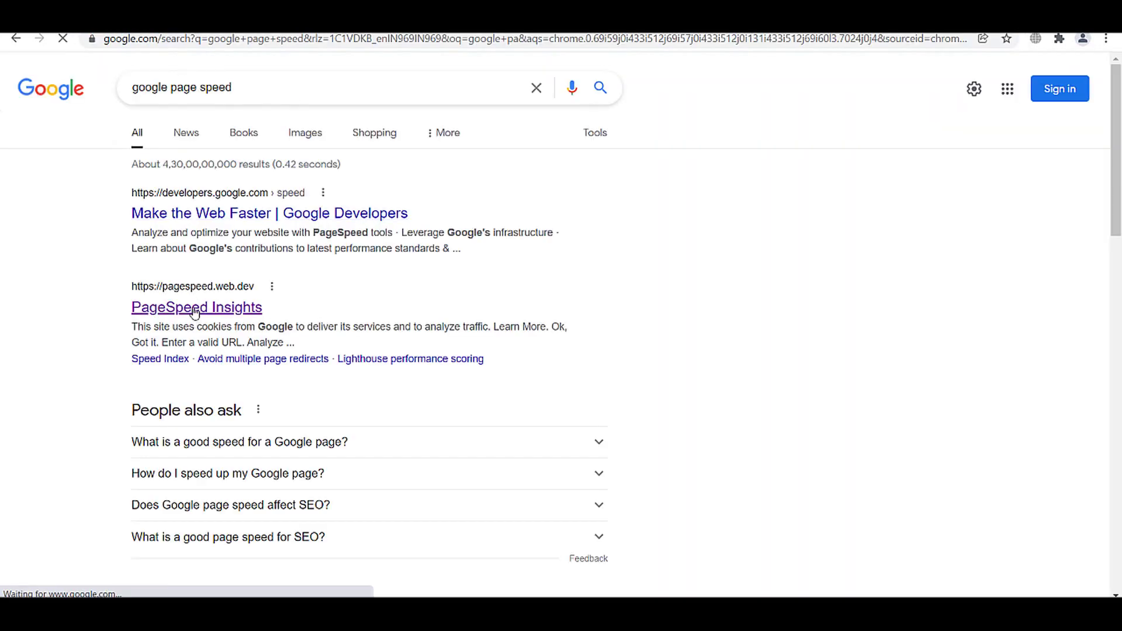
click(261, 155)
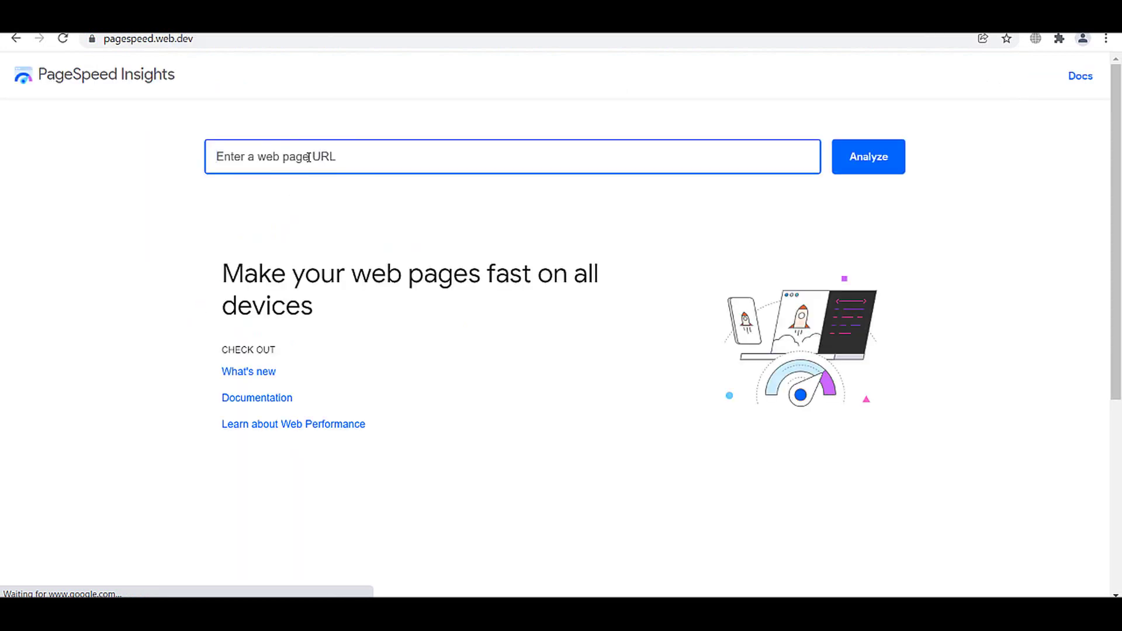
text(https://khabrftaft.com/)
click(878, 176)
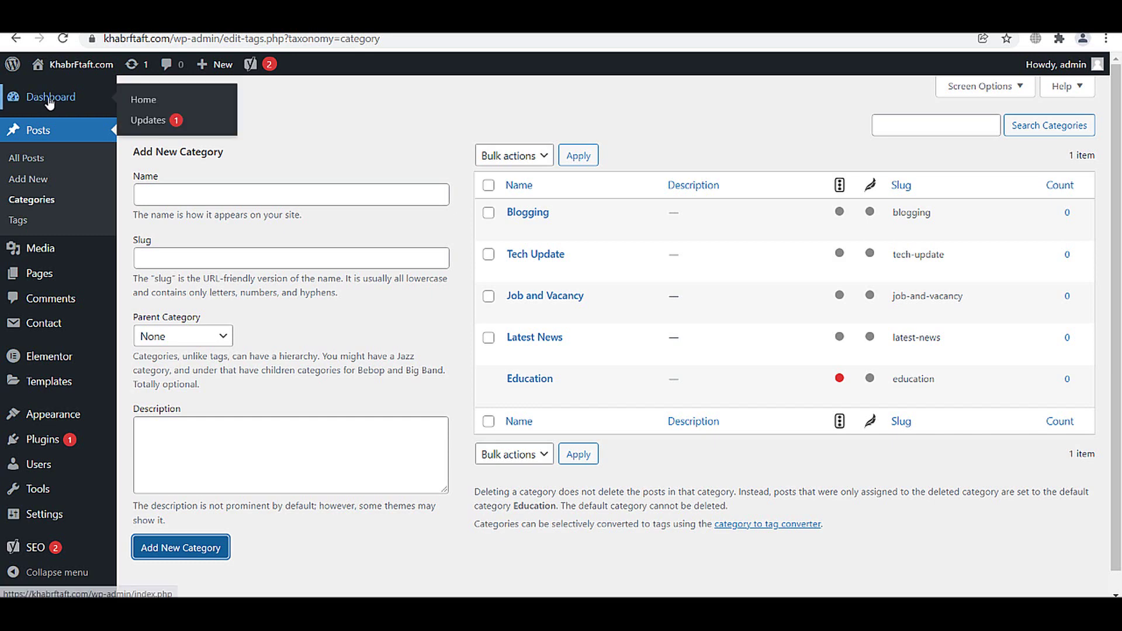
click(51, 96)
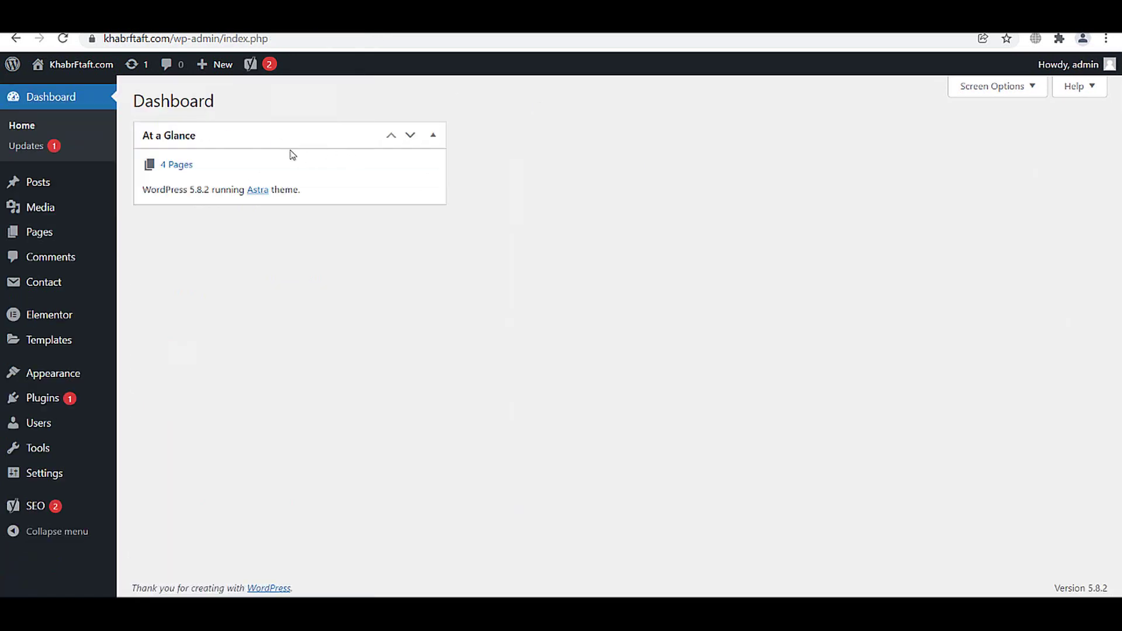
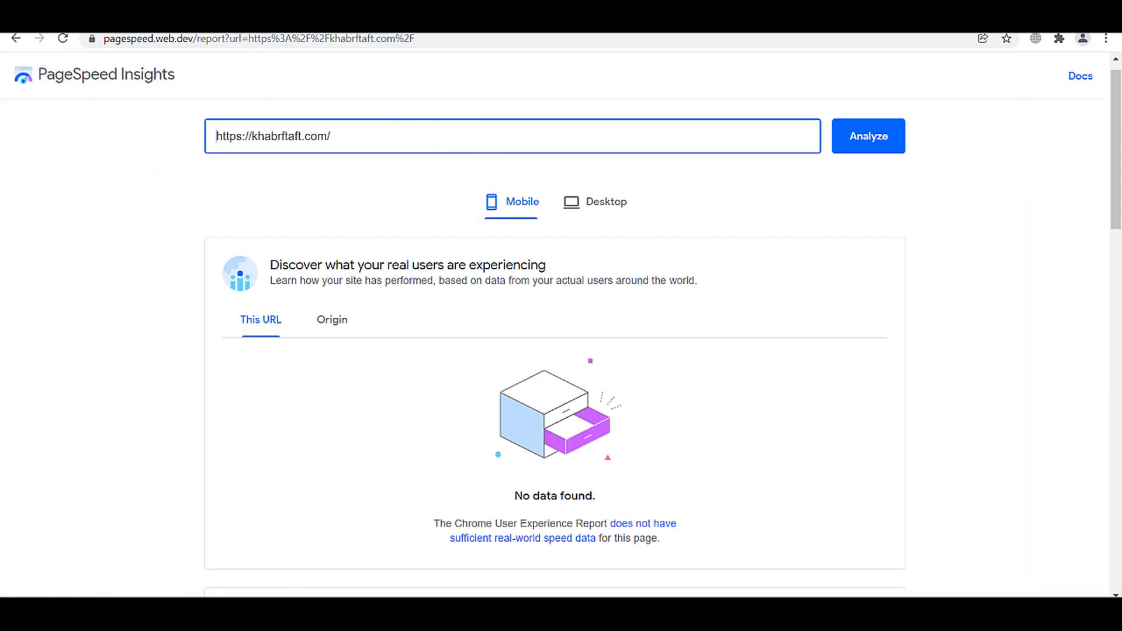
- Compare khabrftaft.com's PageSpeed mobile and desktop reports, noting the 99 performance score
scroll(502, 281, down, 8)
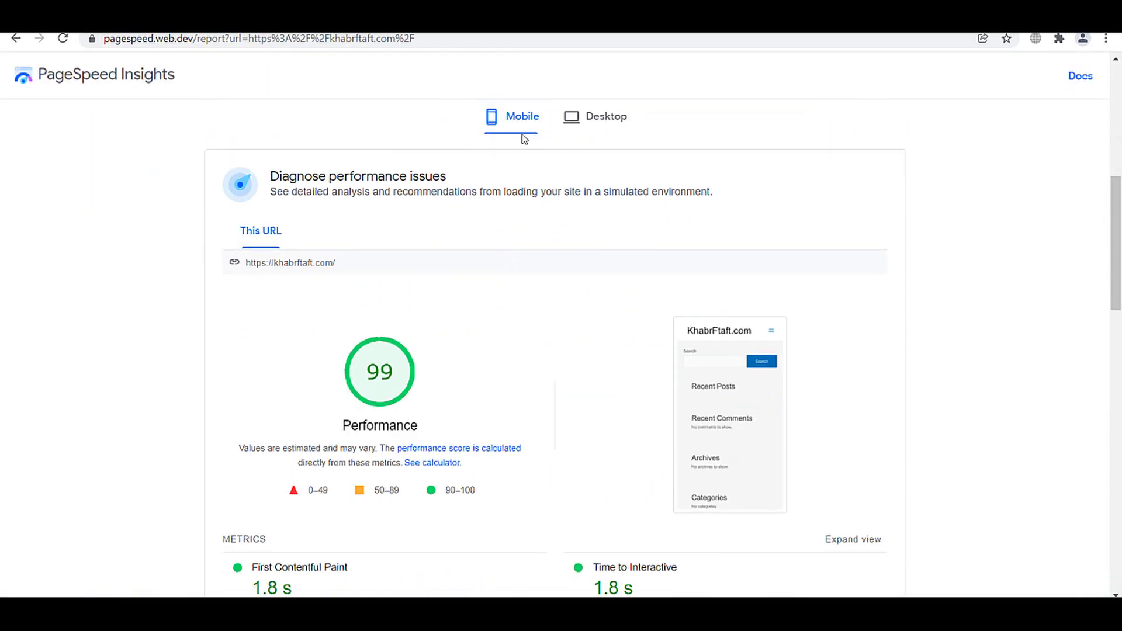
double_click(380, 372)
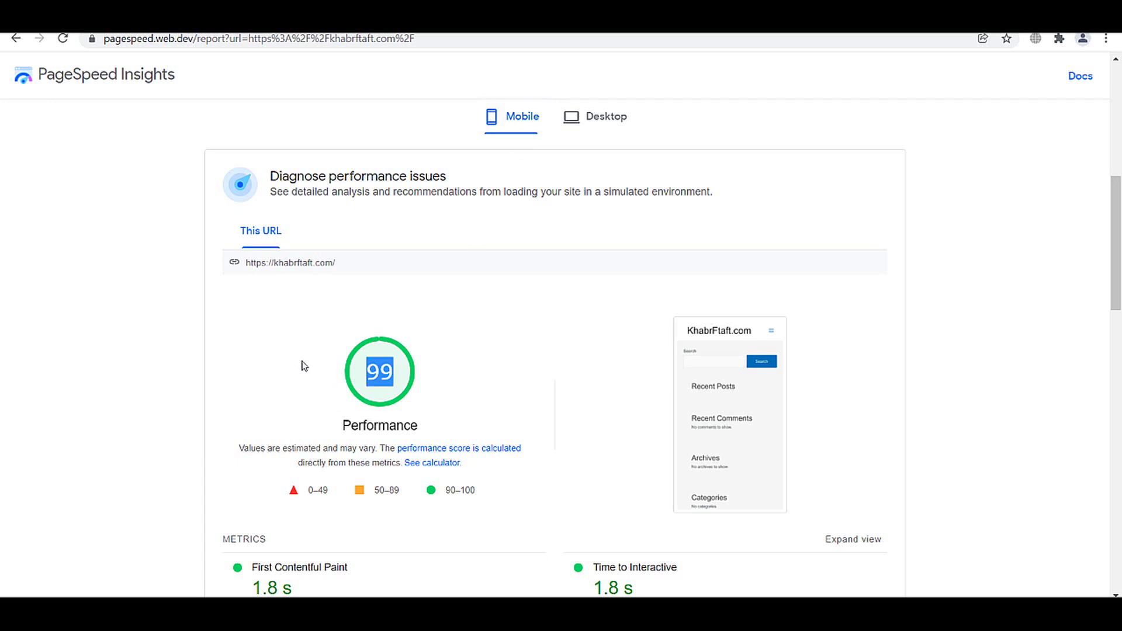
click(611, 118)
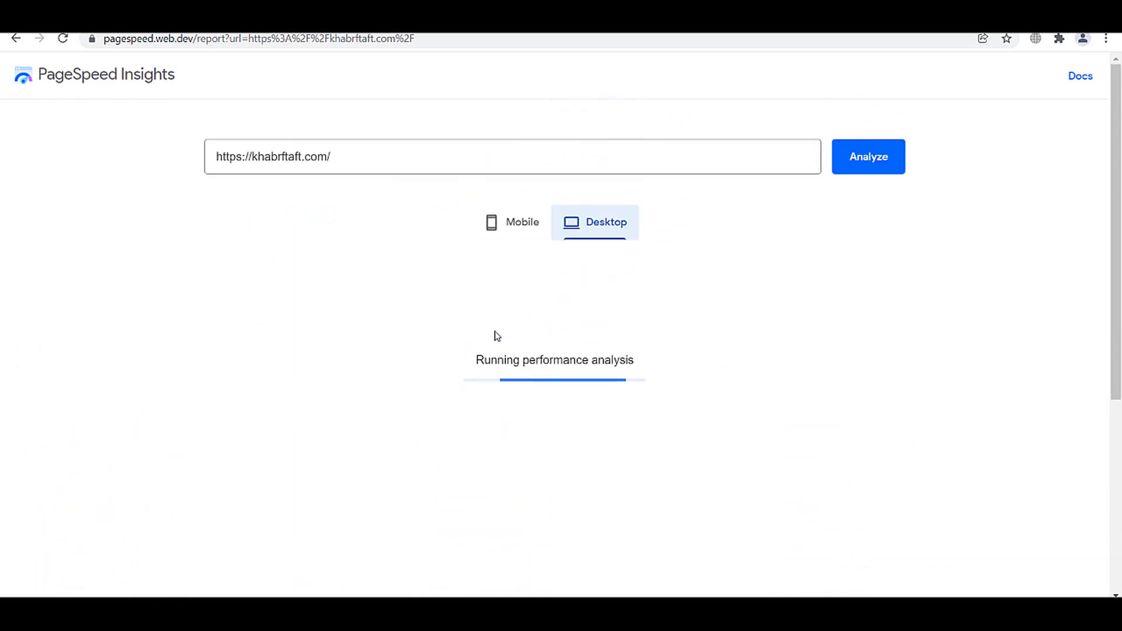
click(525, 234)
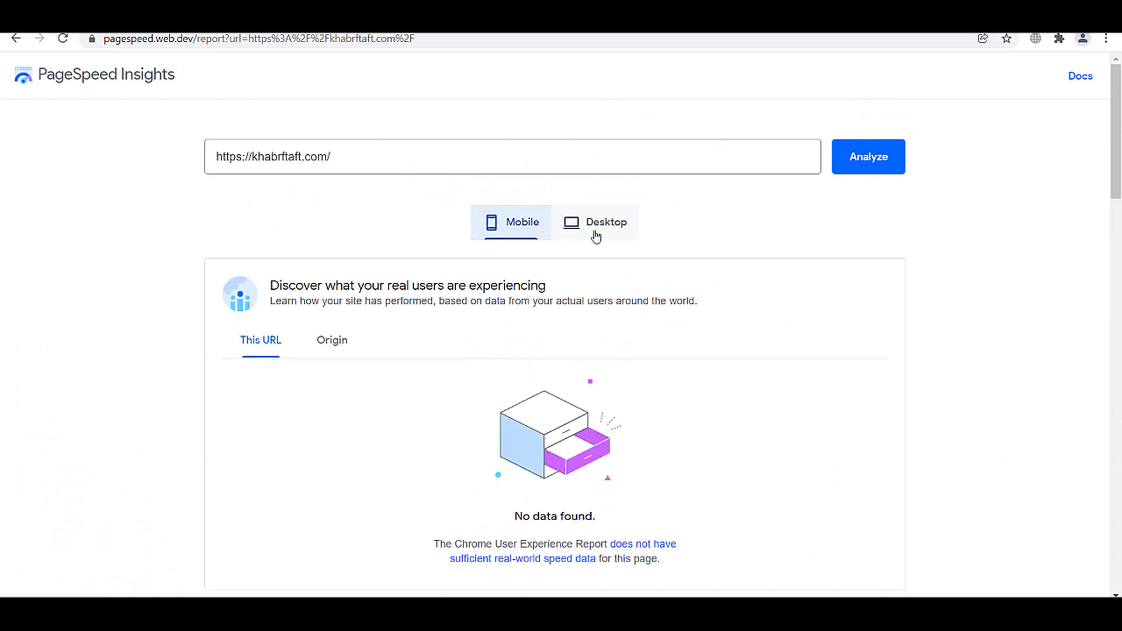
click(594, 233)
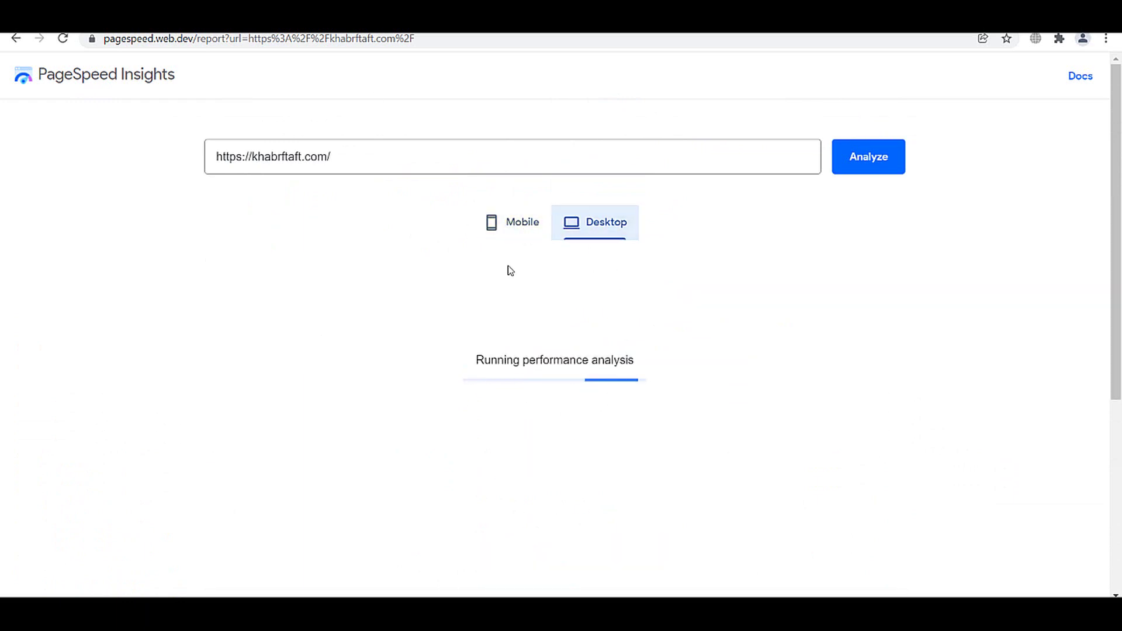
click(513, 232)
scroll(520, 348, down, 5)
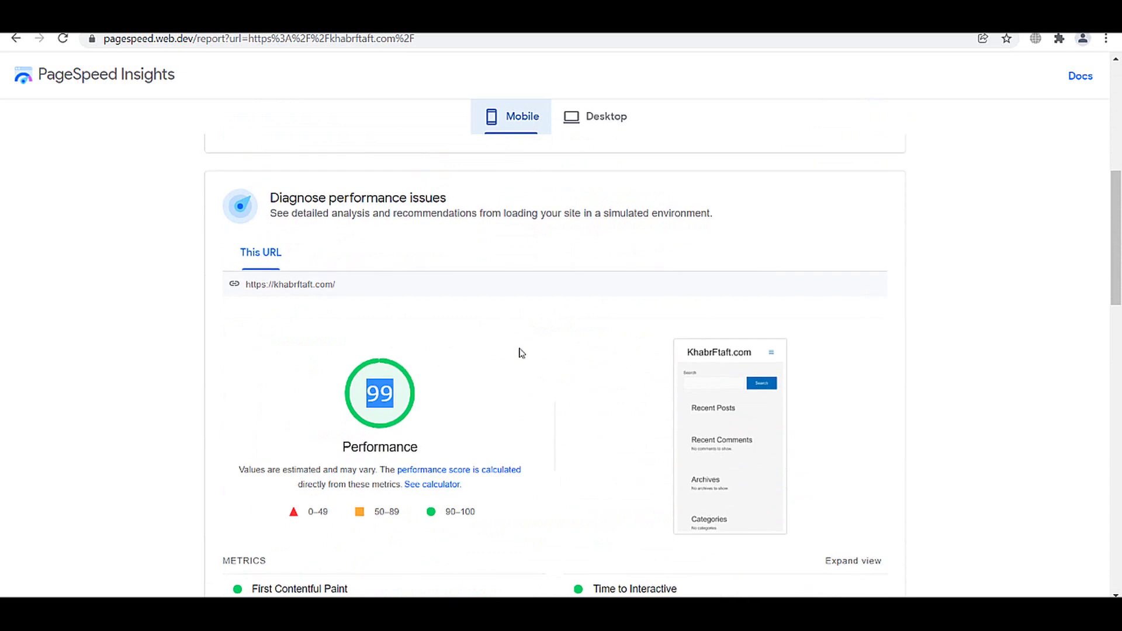
scroll(519, 349, up, 3)
click(595, 116)
scroll(540, 335, up, 1)
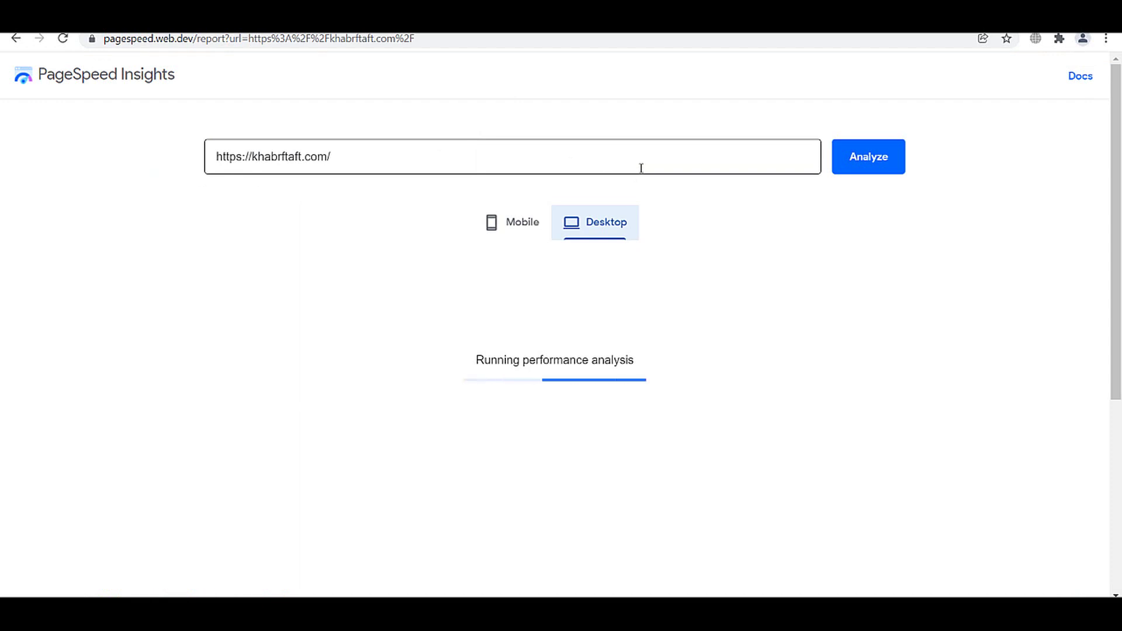
click(641, 168)
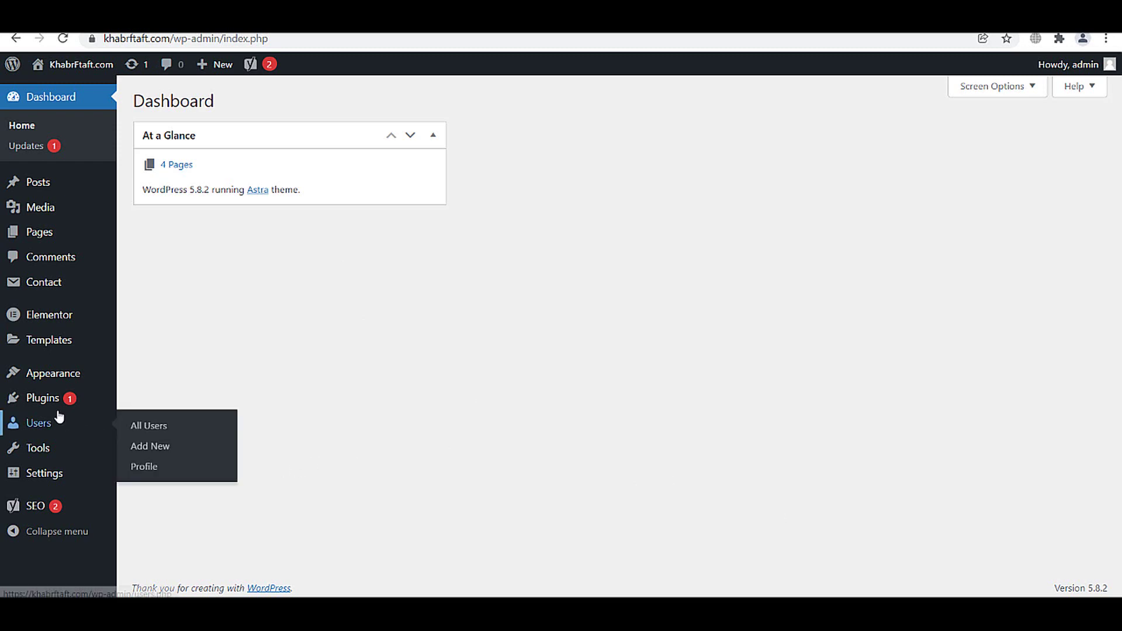
- Upload and install the wp-automatic_v3.53.3.zip plugin, then activate it
mouse_move(30, 403)
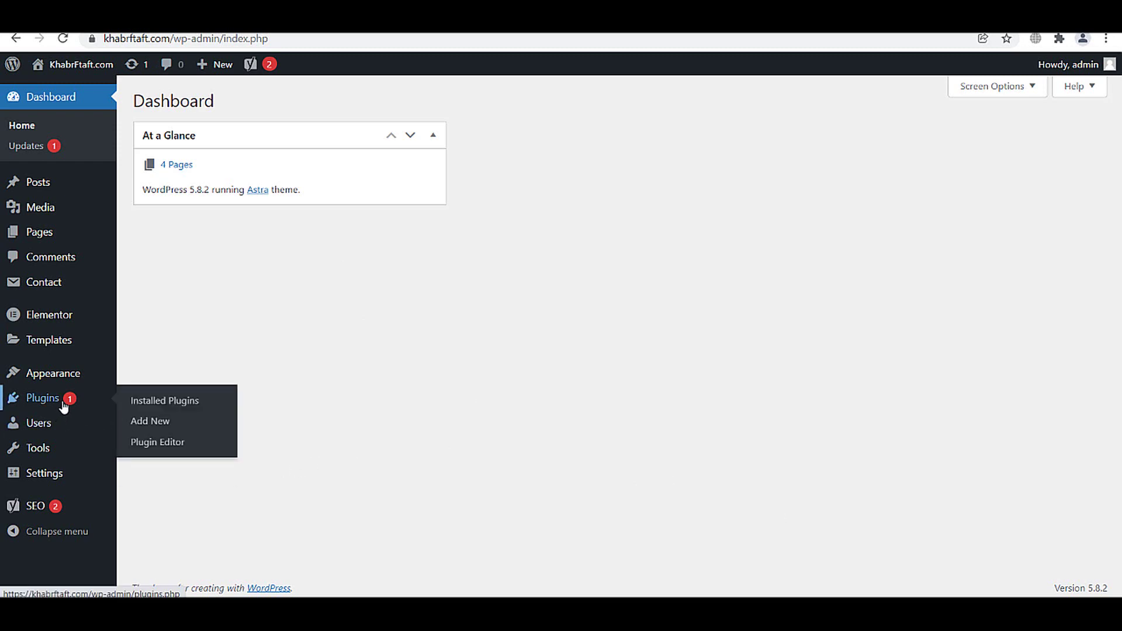
click(138, 426)
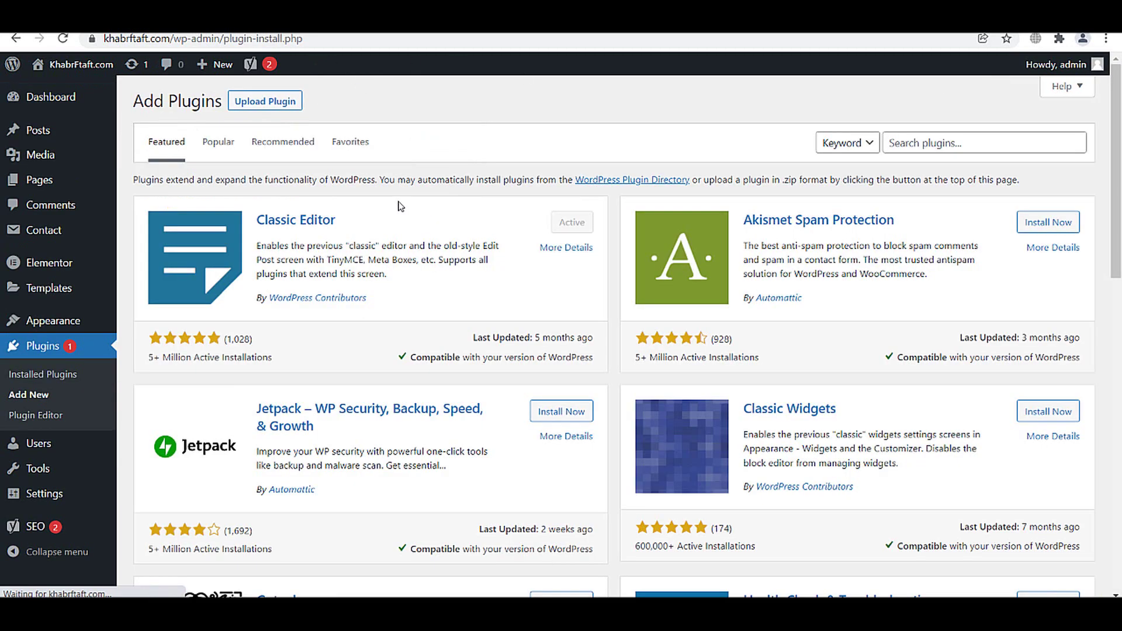
click(263, 110)
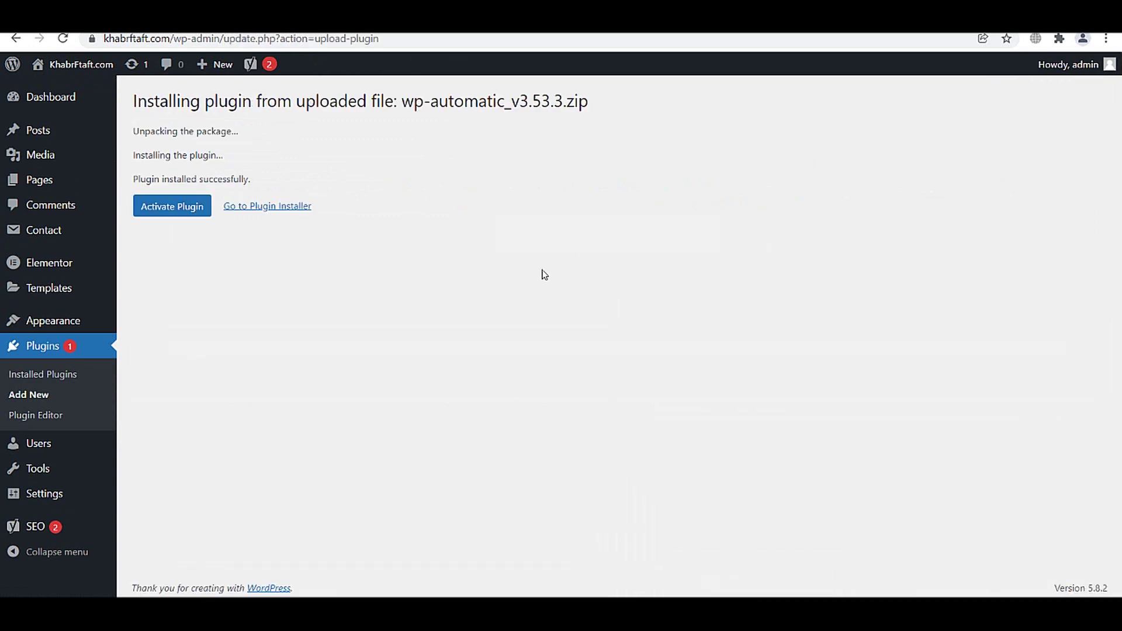
click(156, 218)
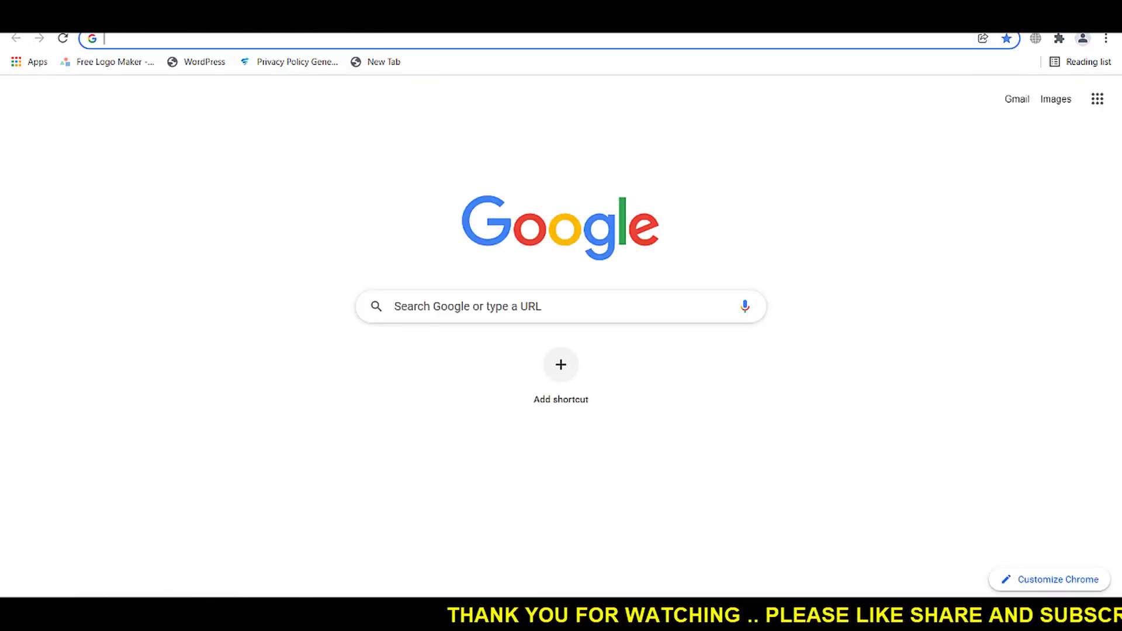
- Search Google for 'rss feed news' and open the Times of India RSS Feeds result
text(rss feed)
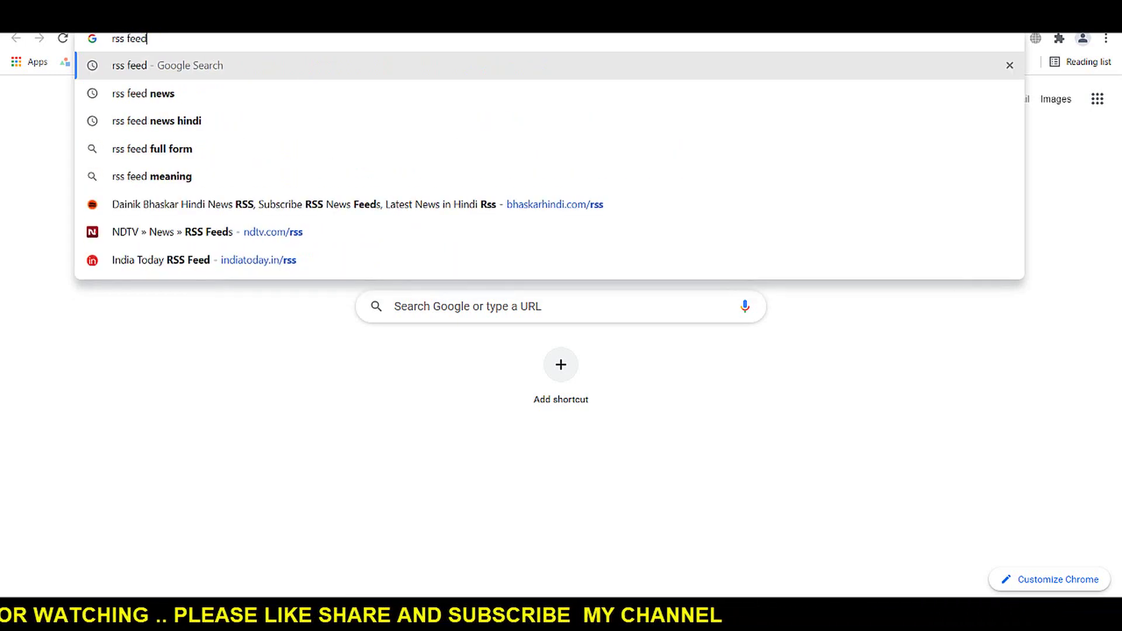
key(Down)
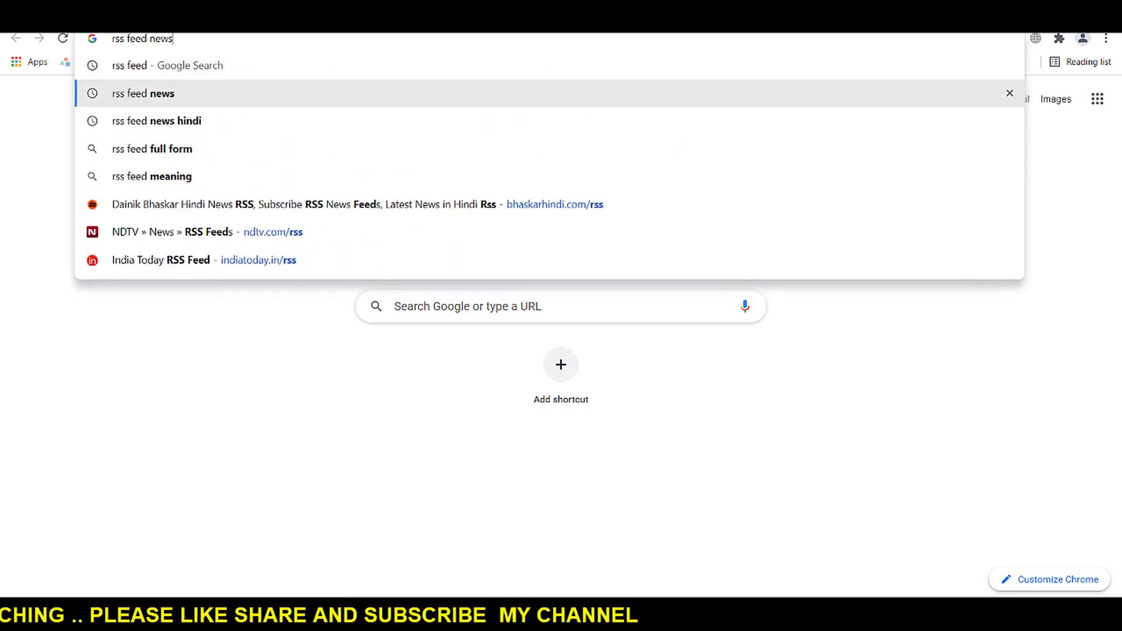
key(Return)
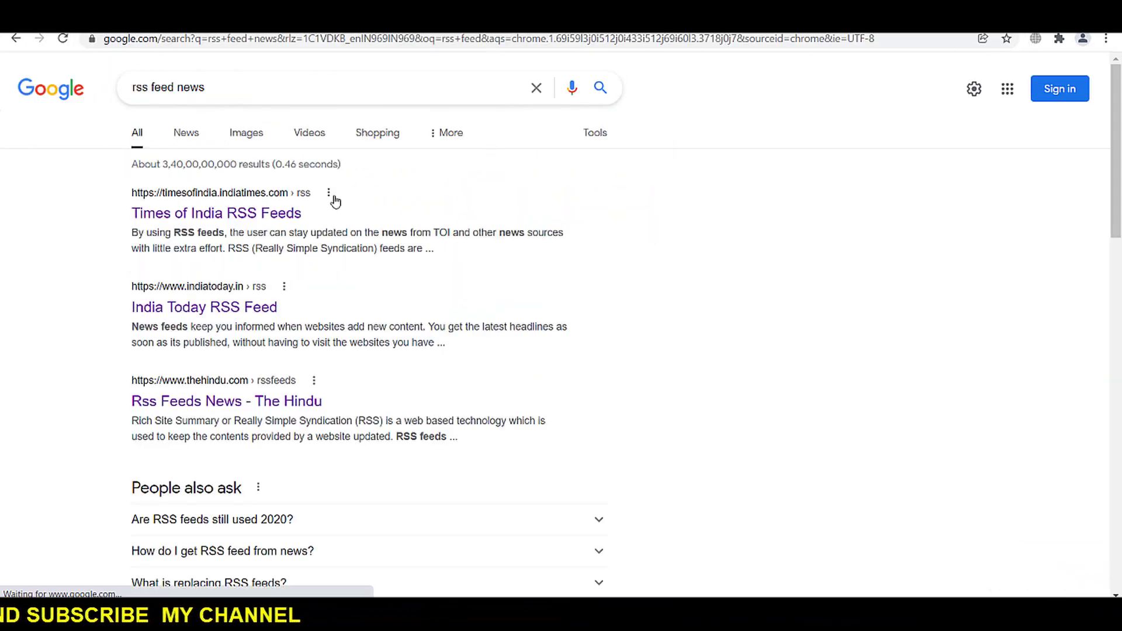
scroll(293, 291, down, 2)
scroll(291, 292, down, 5)
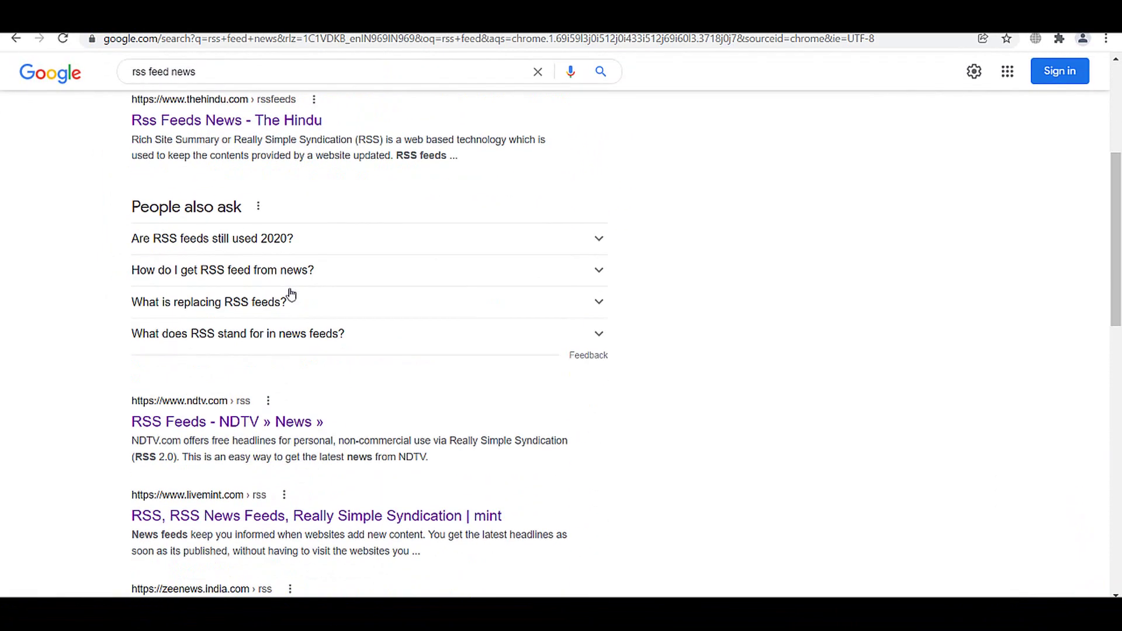
scroll(292, 293, down, 1)
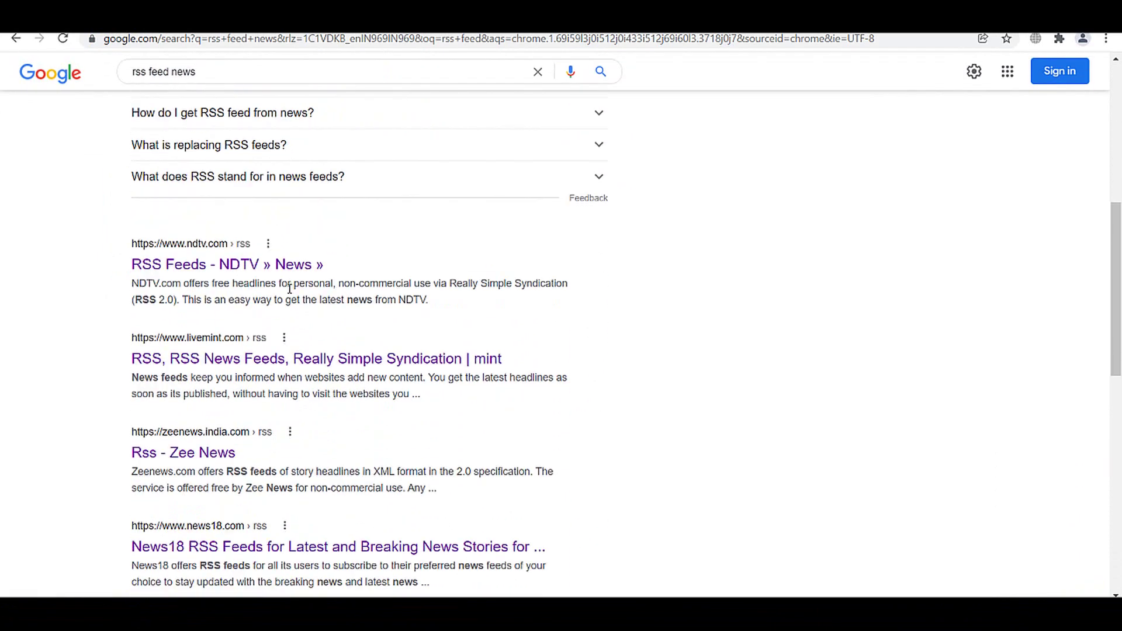
scroll(255, 278, down, 1)
scroll(256, 252, up, 6)
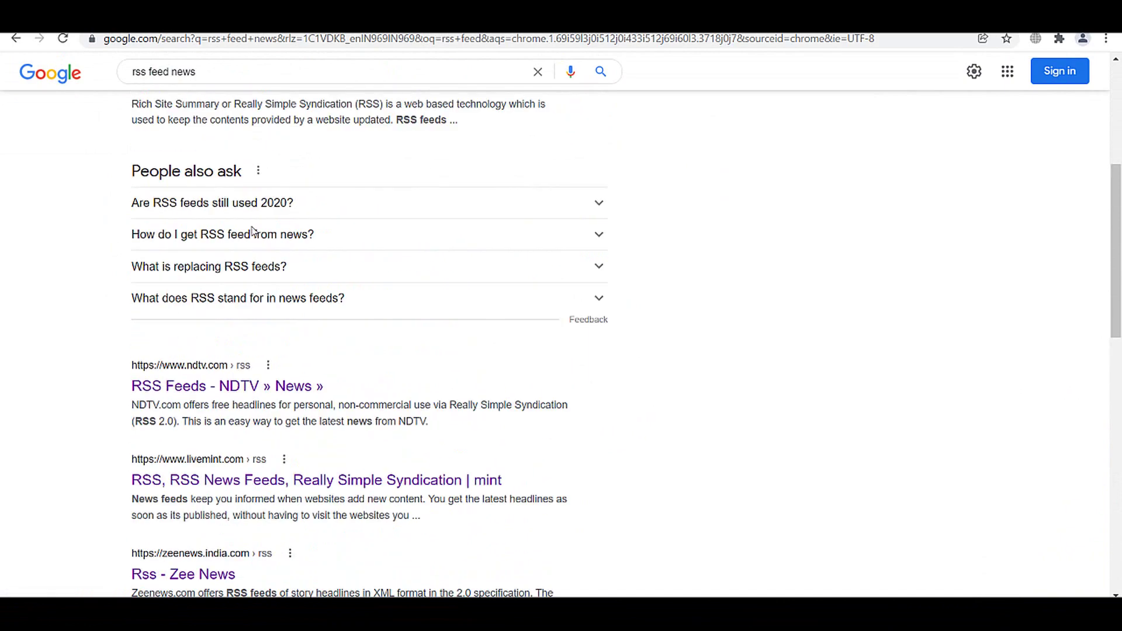
scroll(234, 228, up, 1)
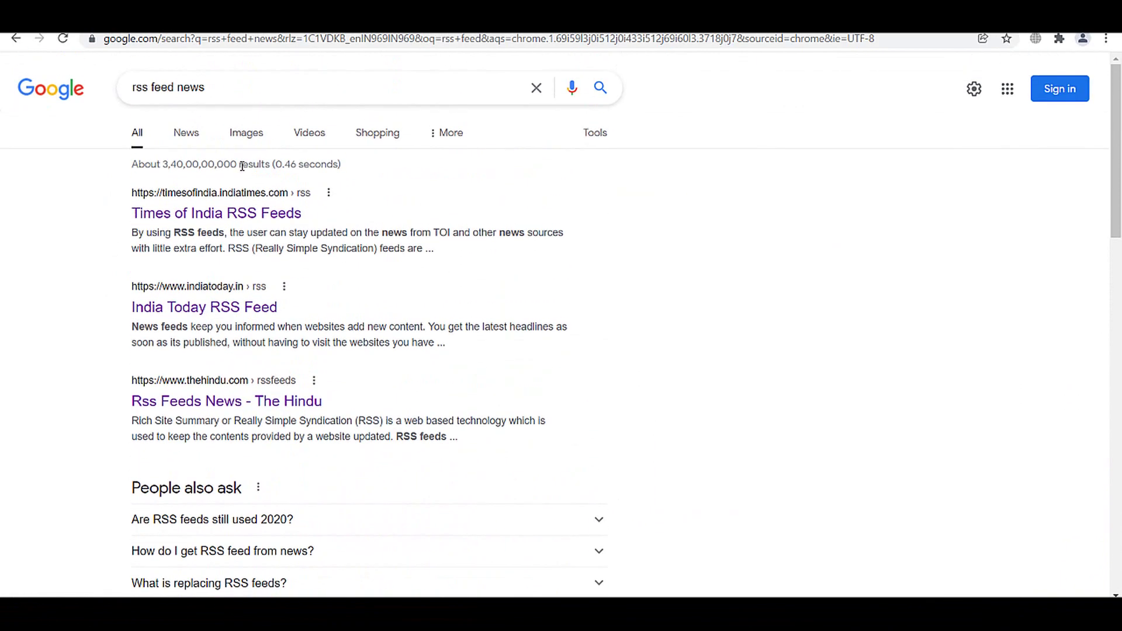
click(231, 220)
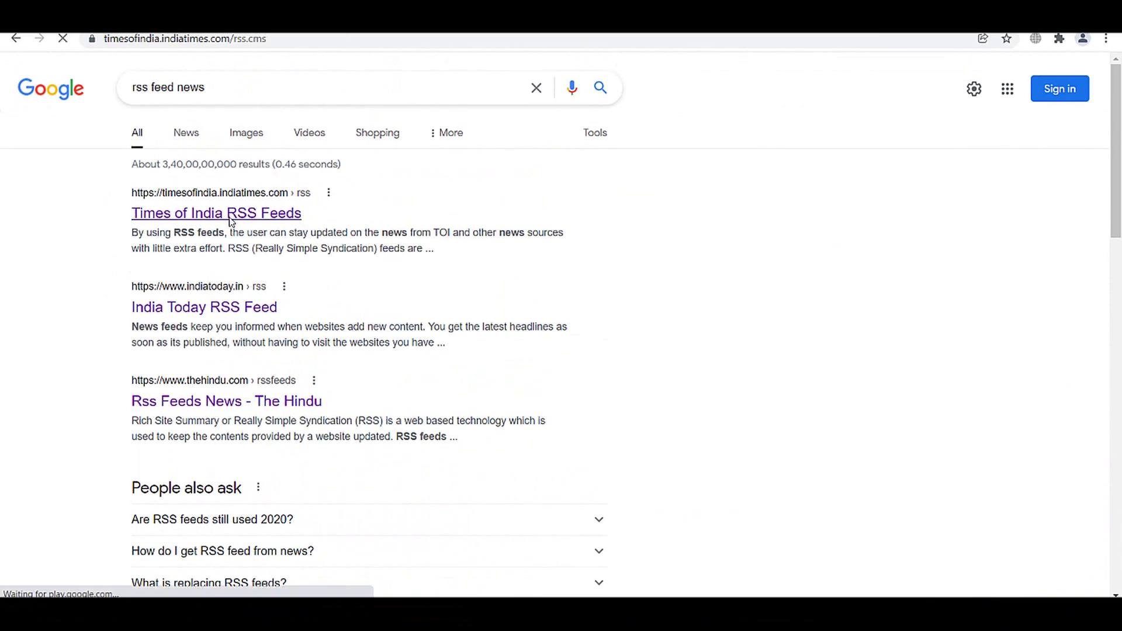
- Copy the Tech feed link, then the Education feed link, from the Times of India Main Feeds
scroll(506, 295, down, 3)
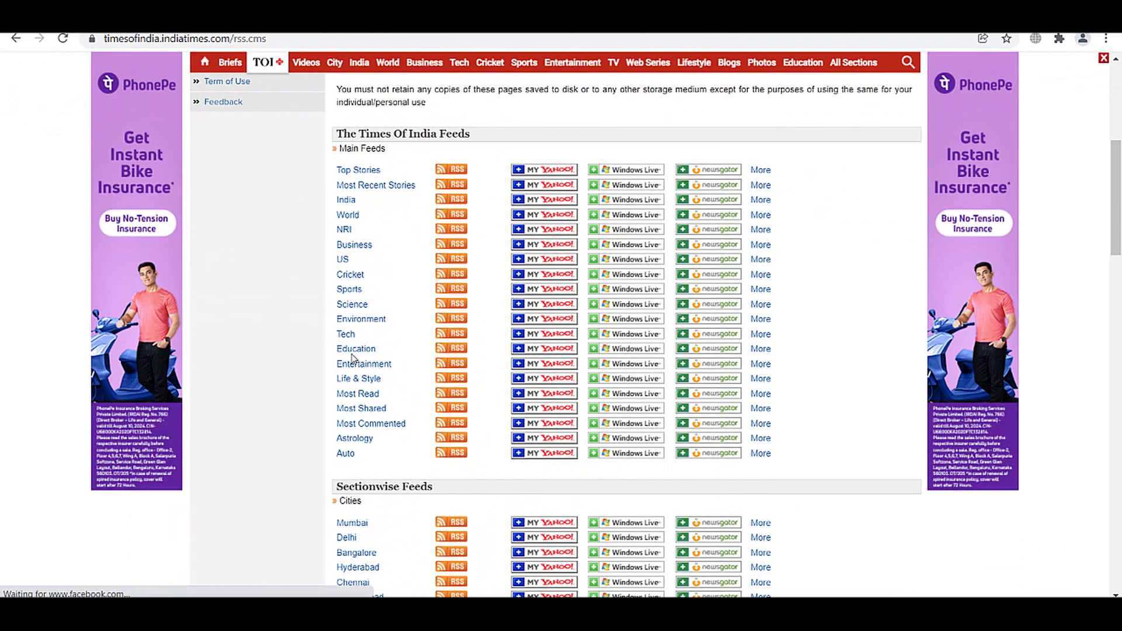
right_click(350, 335)
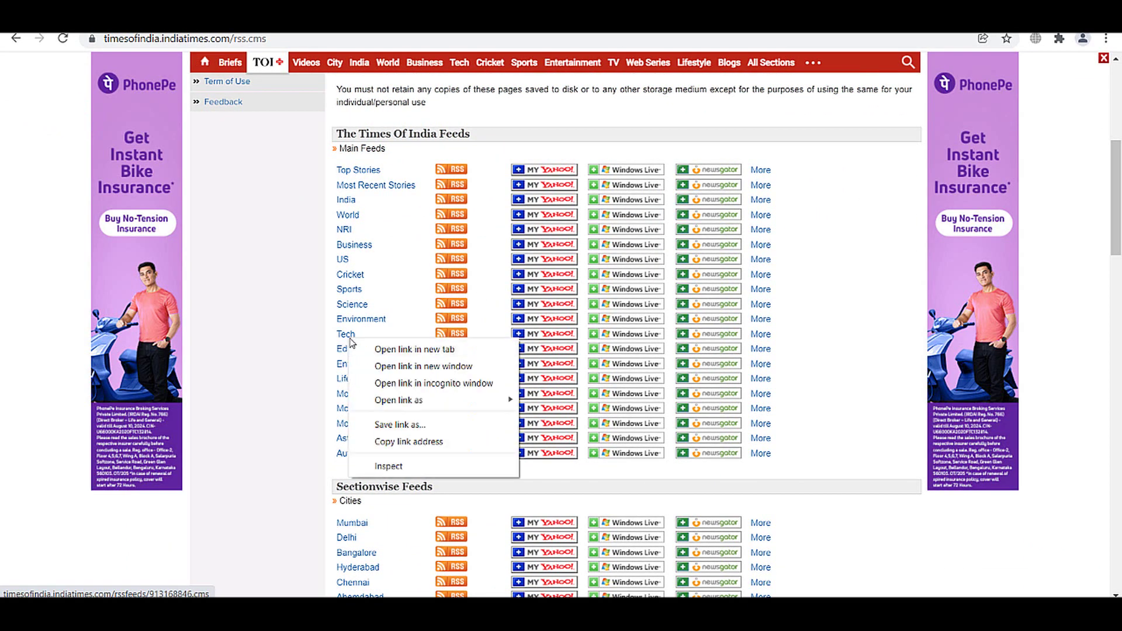
click(403, 441)
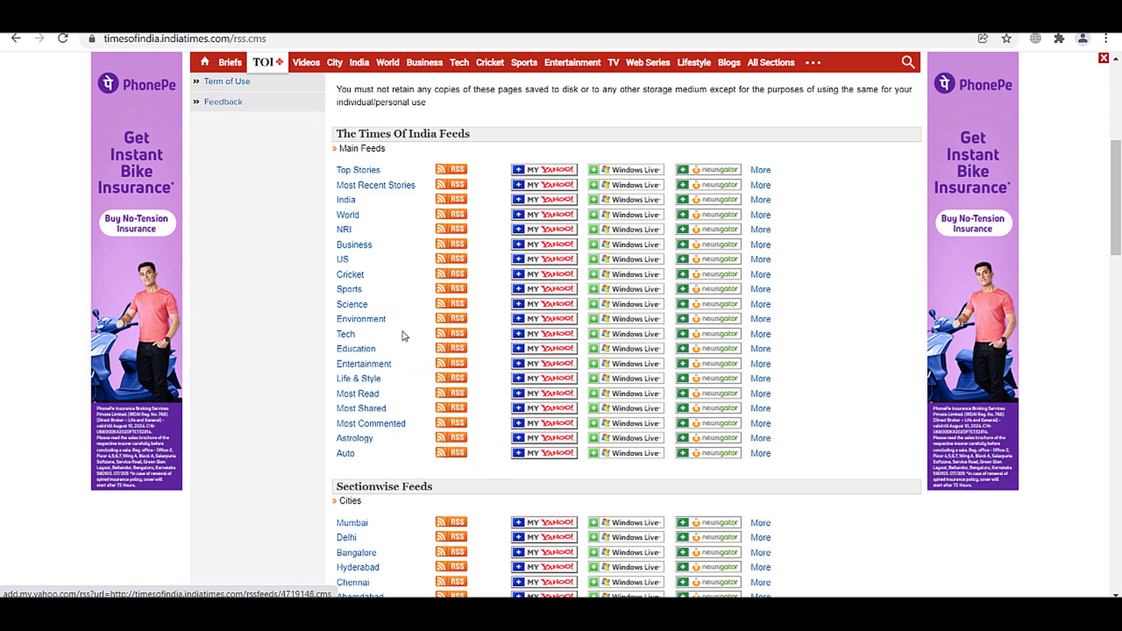
right_click(353, 350)
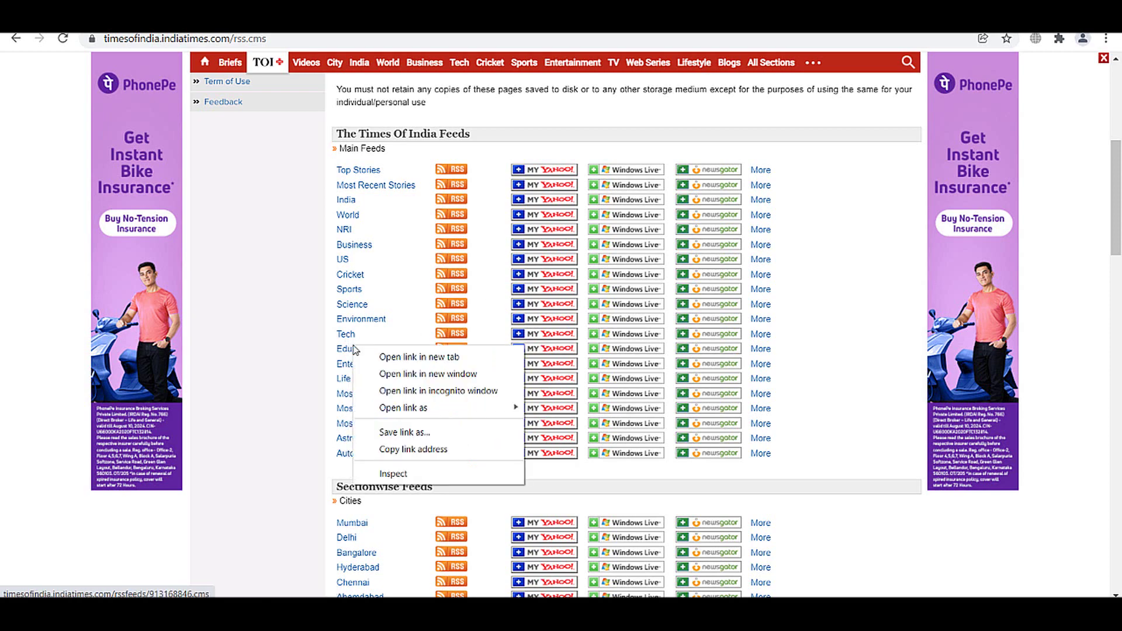
click(415, 448)
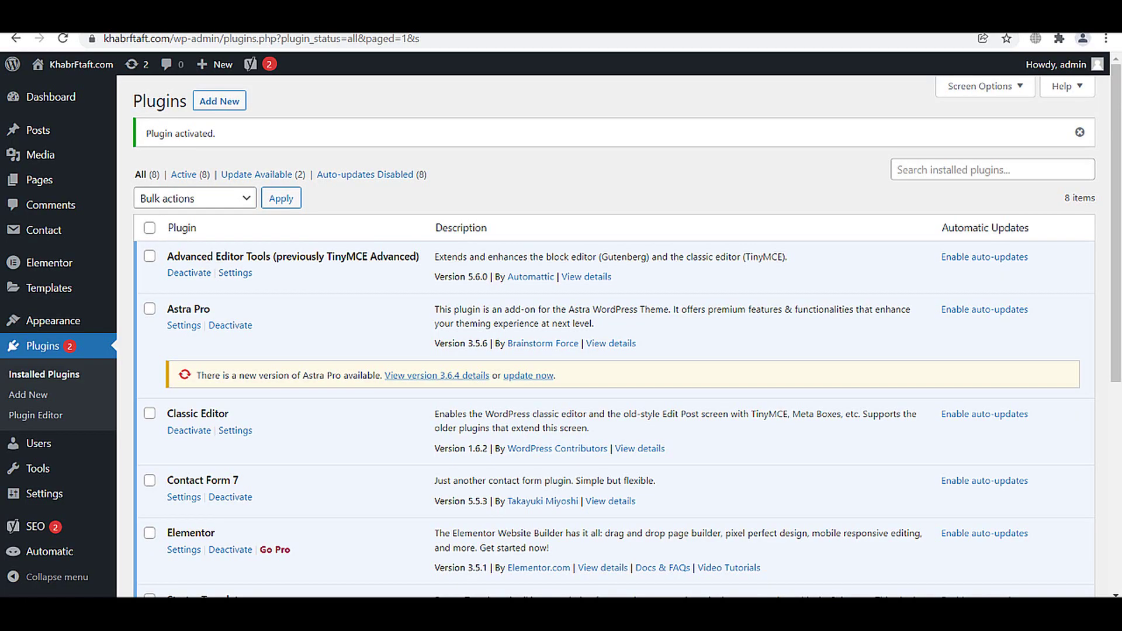
- Create a new Feeds campaign titled 'Education' with the copied Times of India feed URL
scroll(362, 292, down, 5)
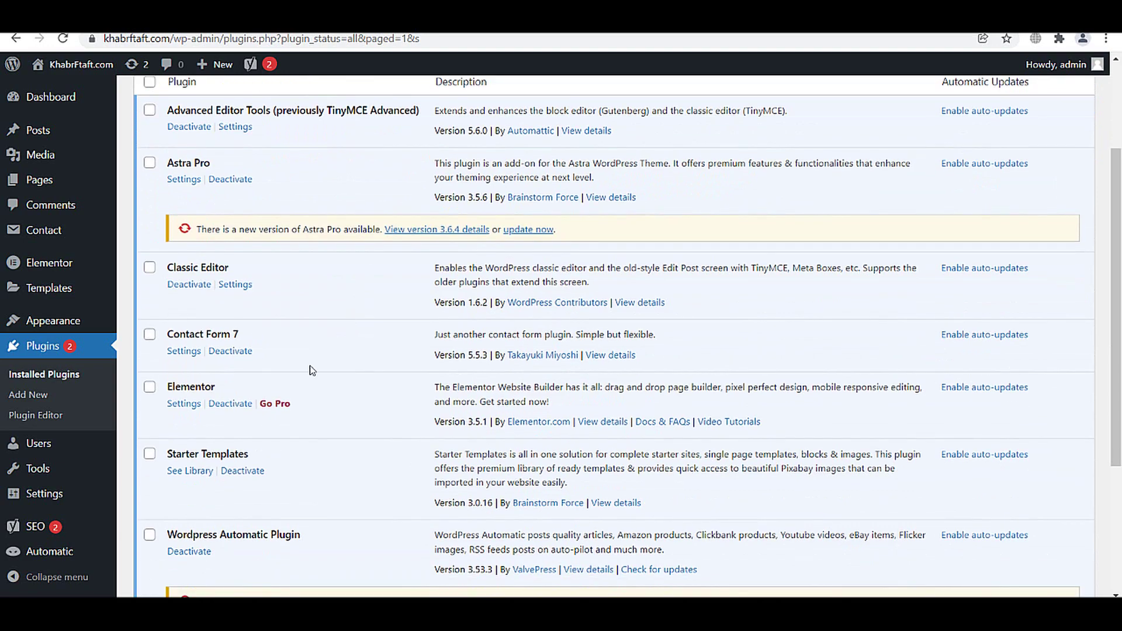
mouse_move(82, 555)
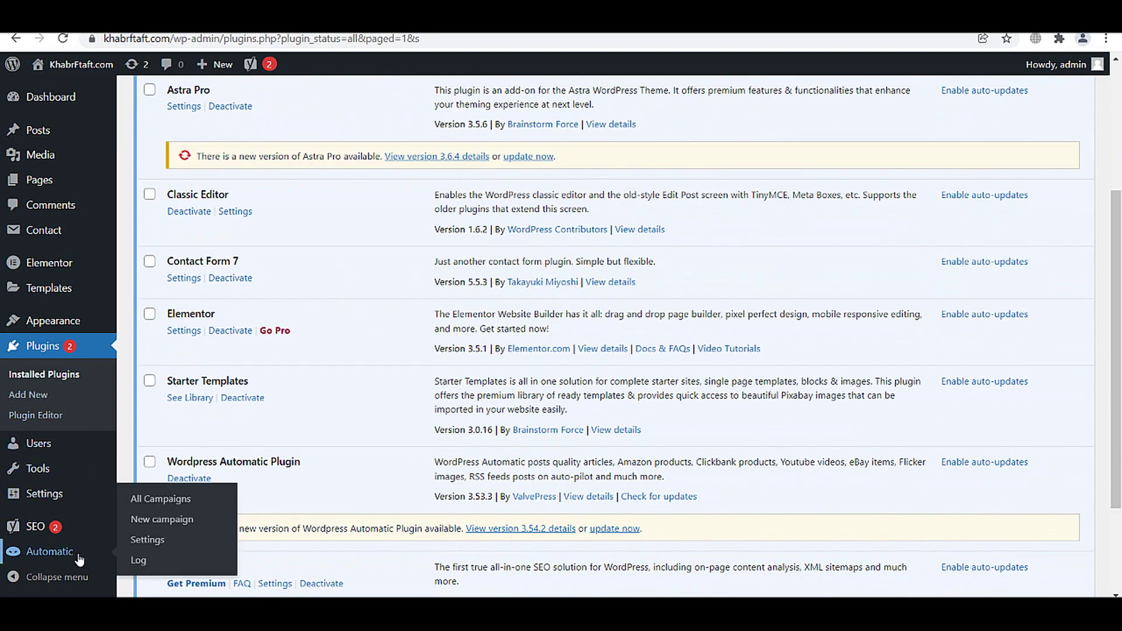
click(158, 524)
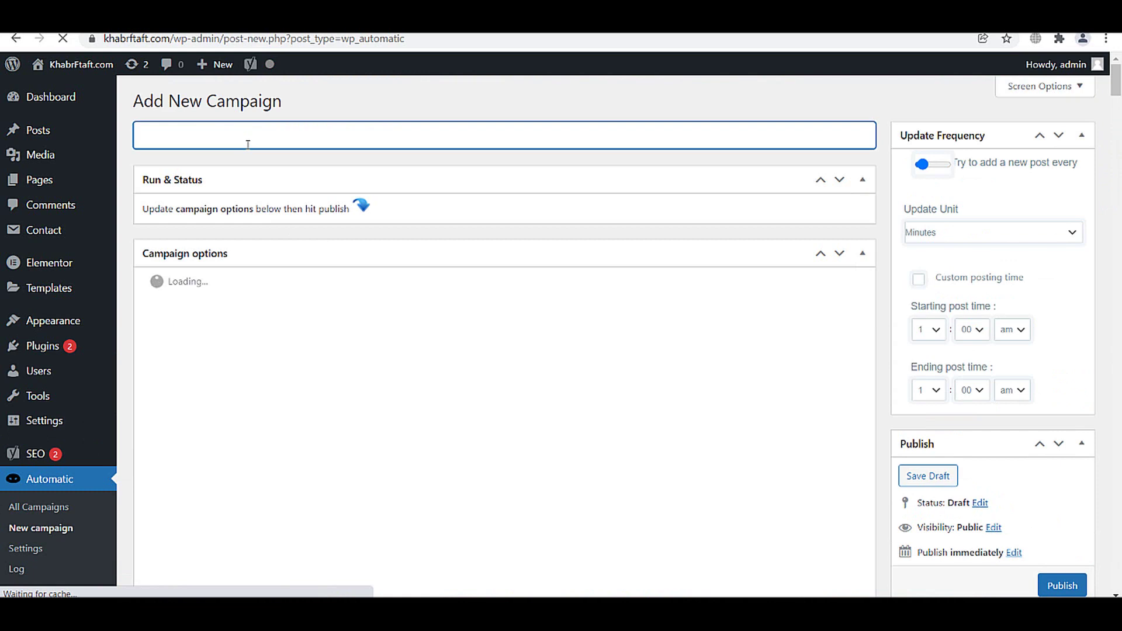
text(Education)
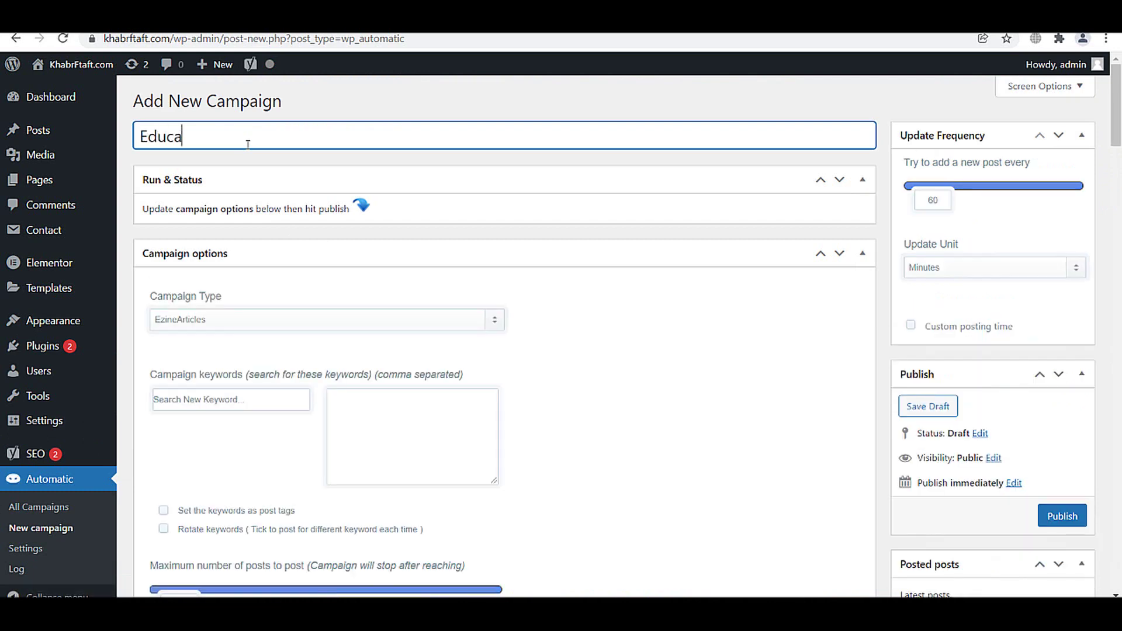
click(254, 328)
click(230, 347)
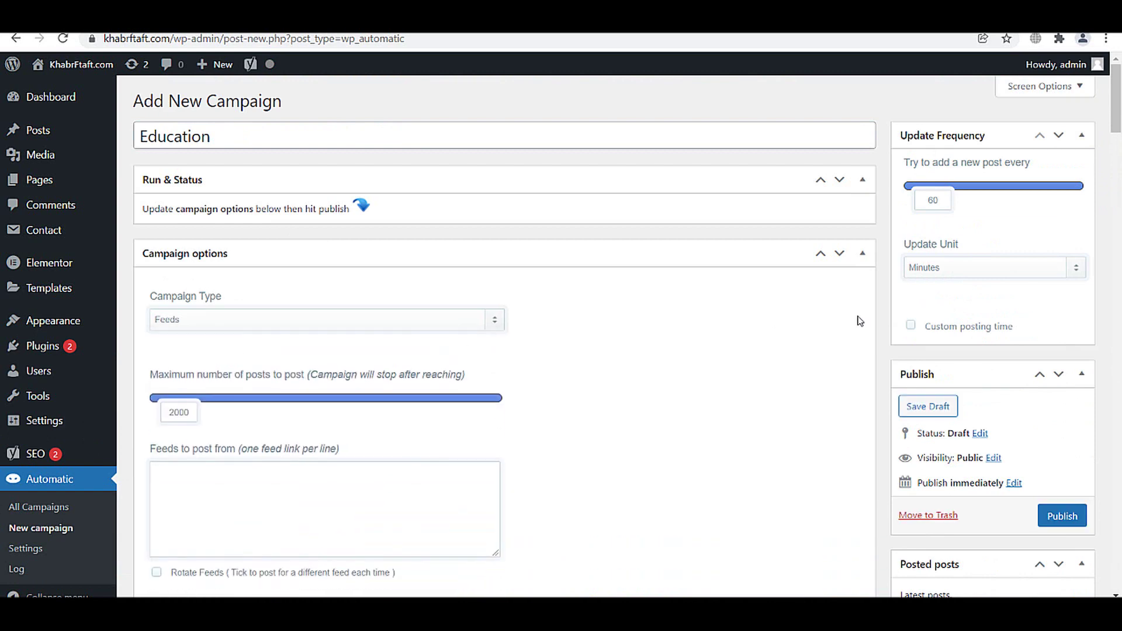
click(966, 268)
click(334, 491)
key(ctrl+v)
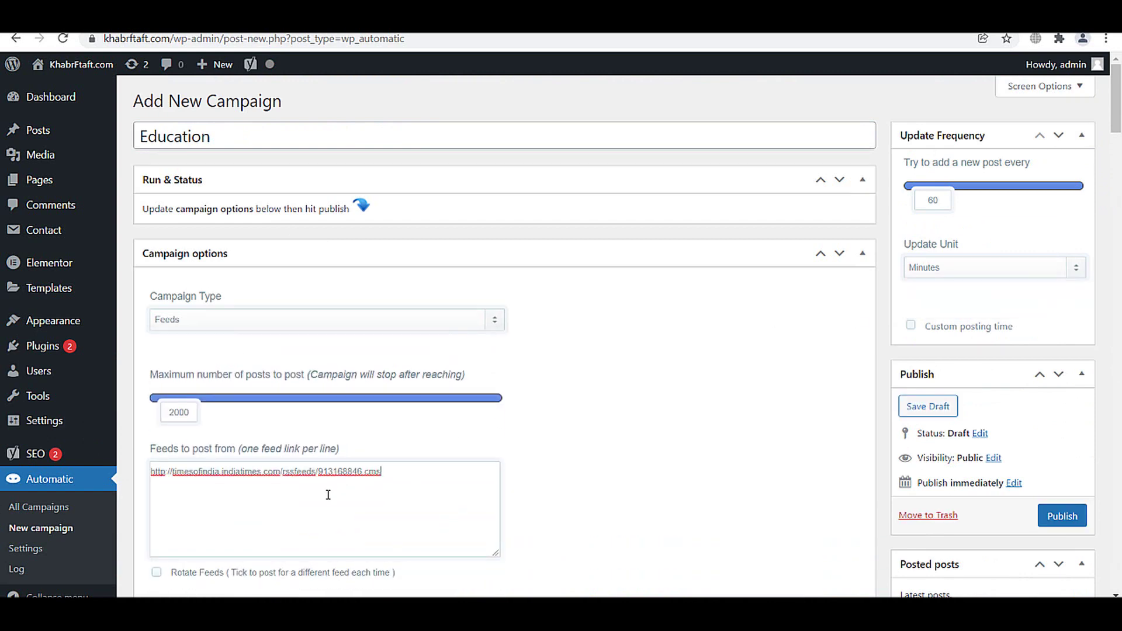
- Skip posts without images or content, assign the Education category, and publish the campaign
scroll(771, 216, down, 15)
scroll(770, 216, up, 5)
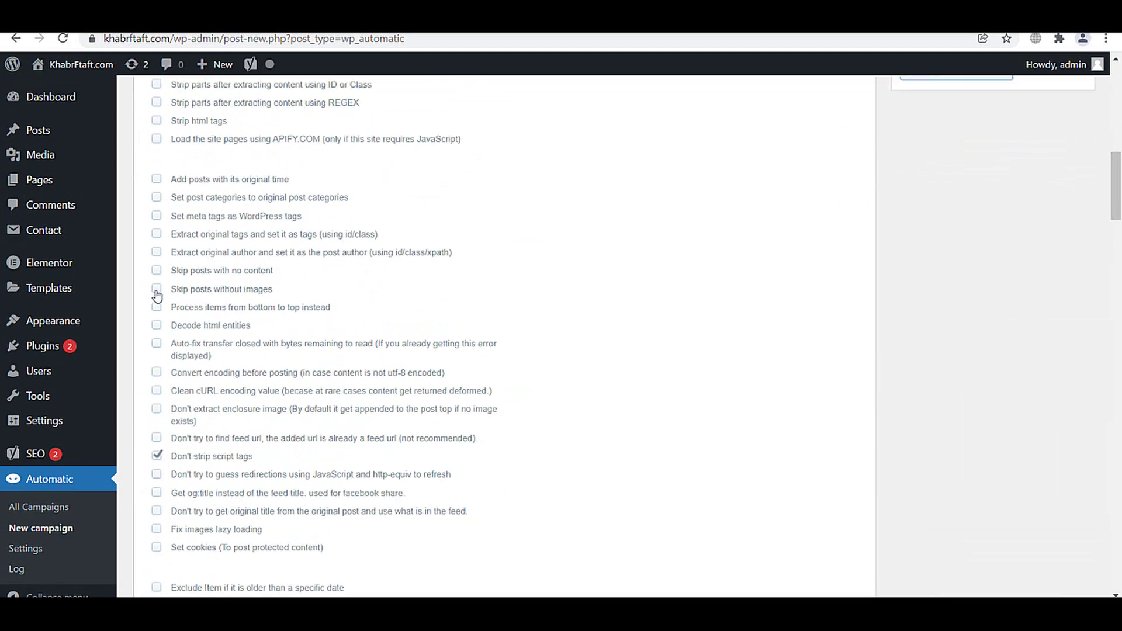
click(156, 289)
click(156, 270)
scroll(1010, 217, down, 20)
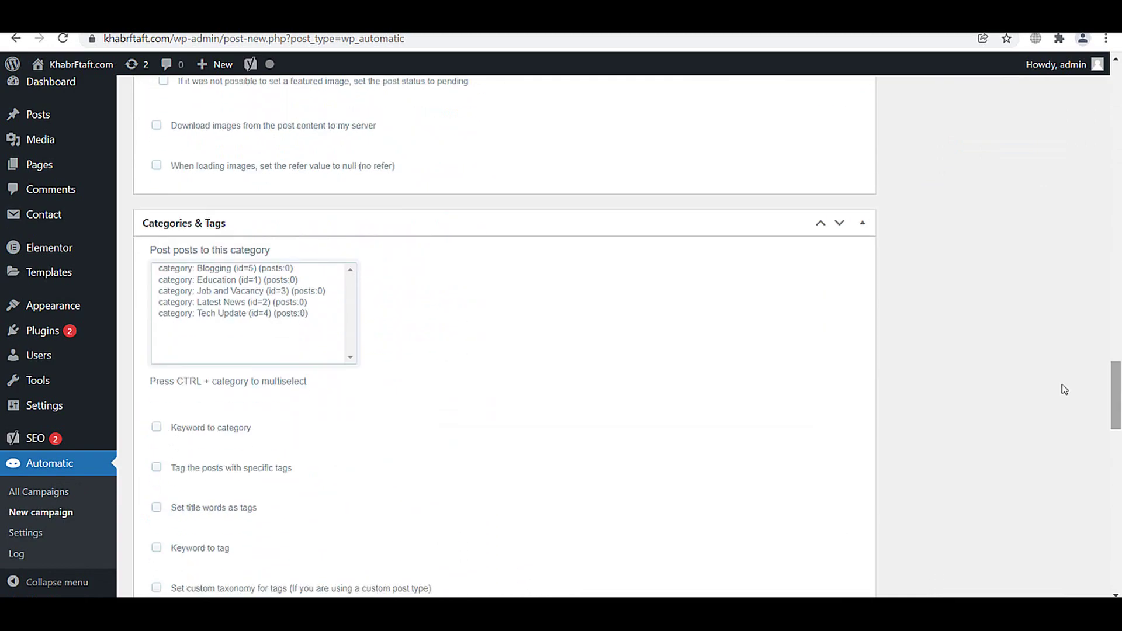
click(305, 280)
drag(1116, 386, 1116, 87)
click(1075, 501)
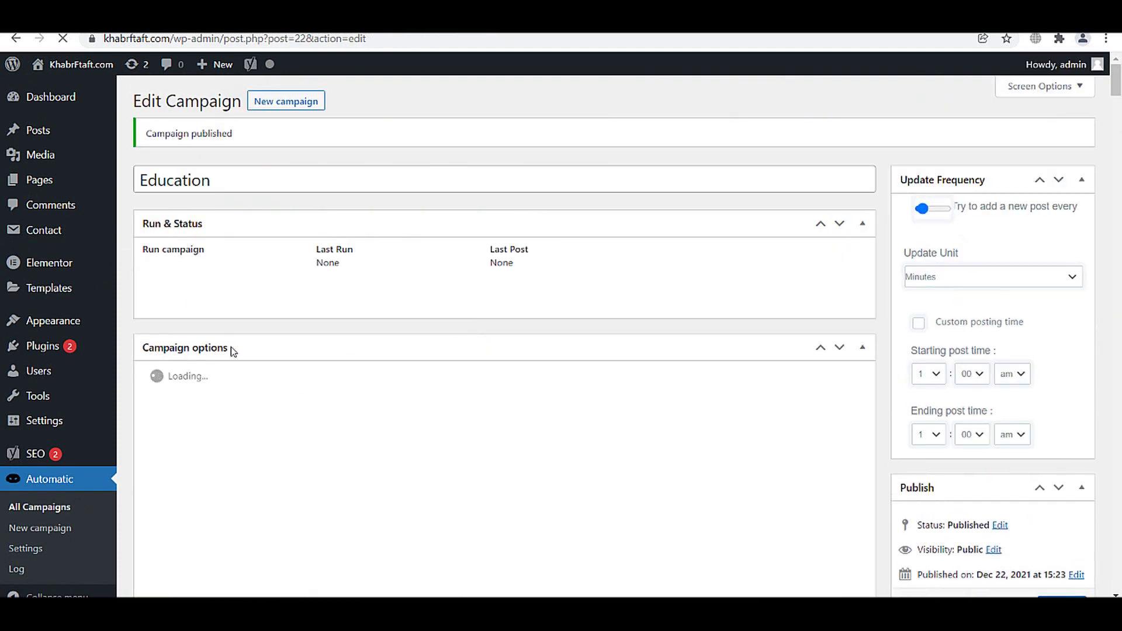
- Run the Education campaign twice and open the latest imported post from the Last Post link
click(155, 270)
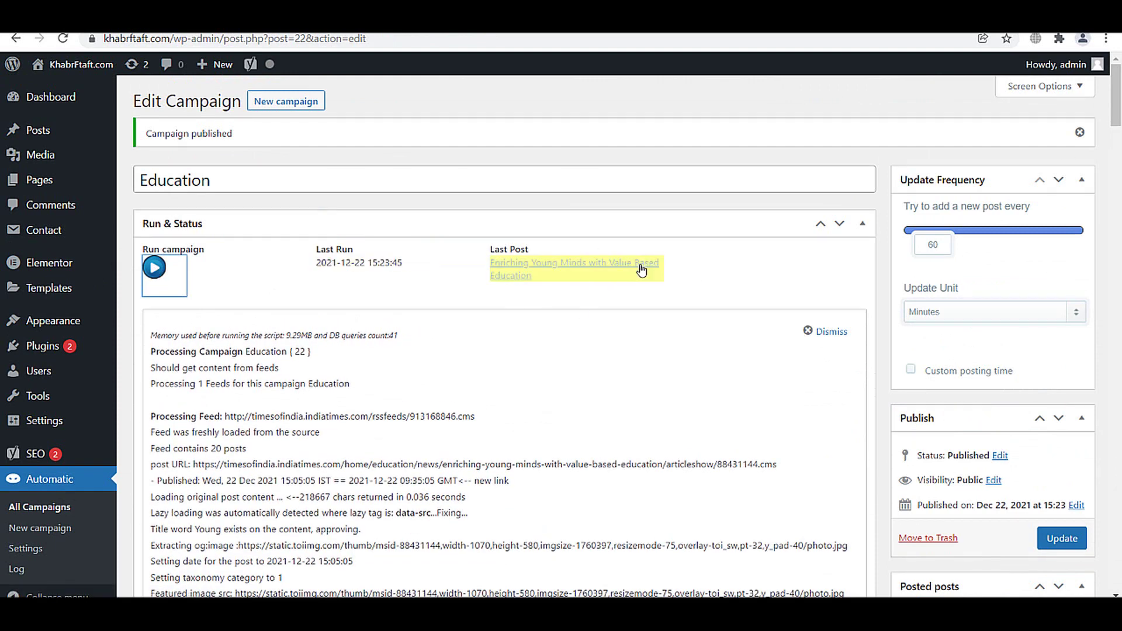
click(165, 269)
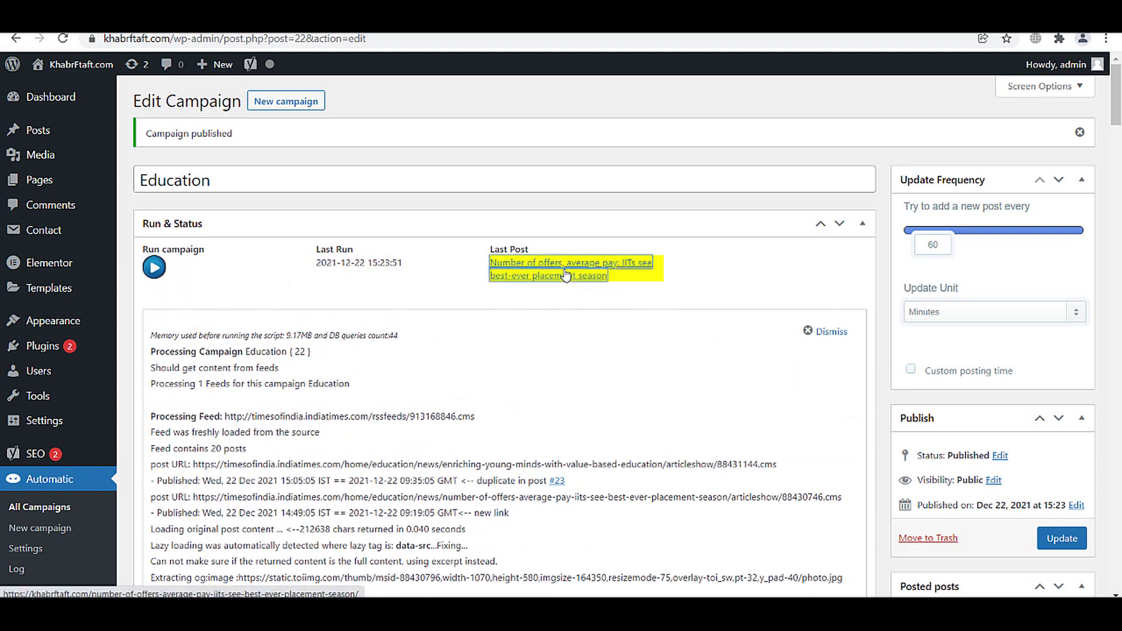
right_click(573, 280)
click(579, 286)
- Compare khabrftaft.com's PageSpeed Desktop and Mobile reports, ending on Desktop
key(ctrl+Tab)
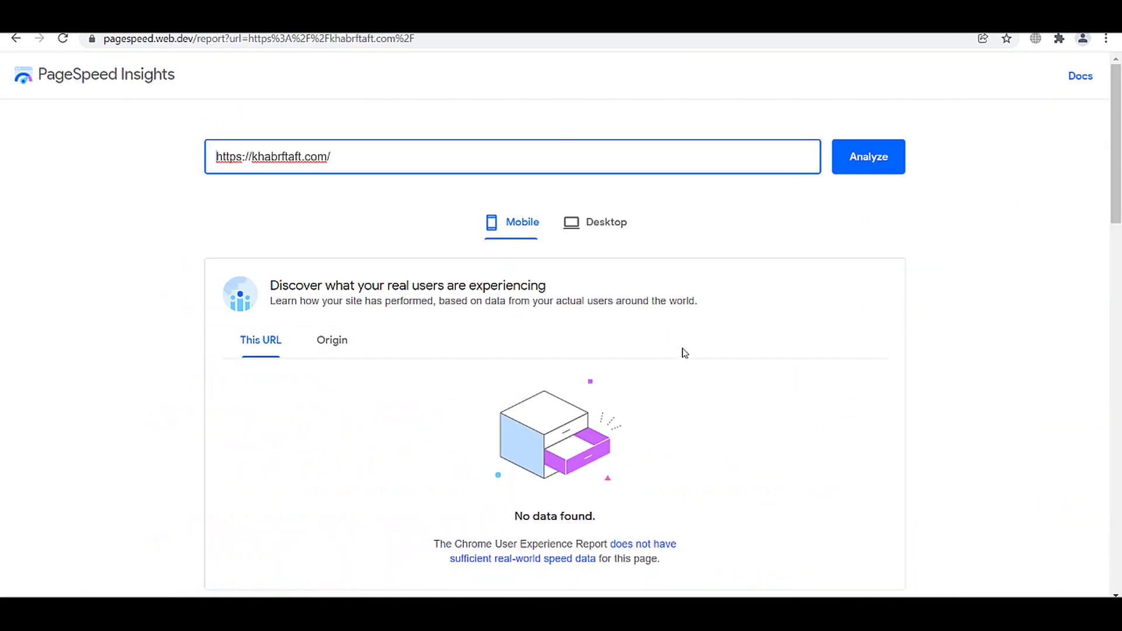
scroll(684, 353, down, 5)
scroll(502, 397, up, 4)
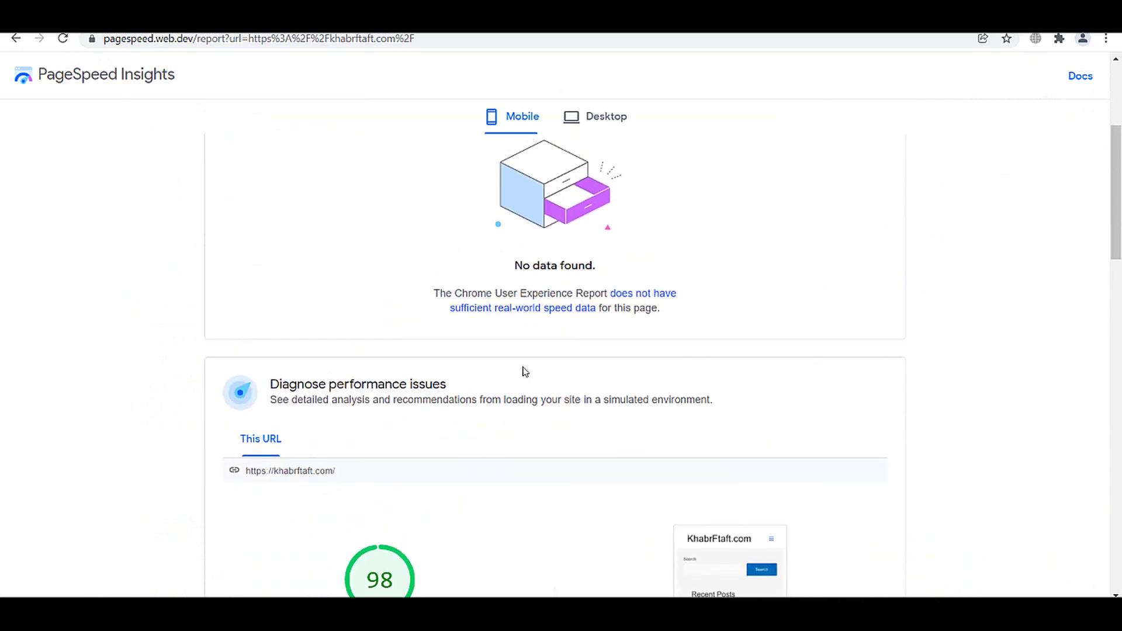
click(595, 116)
scroll(503, 380, up, 3)
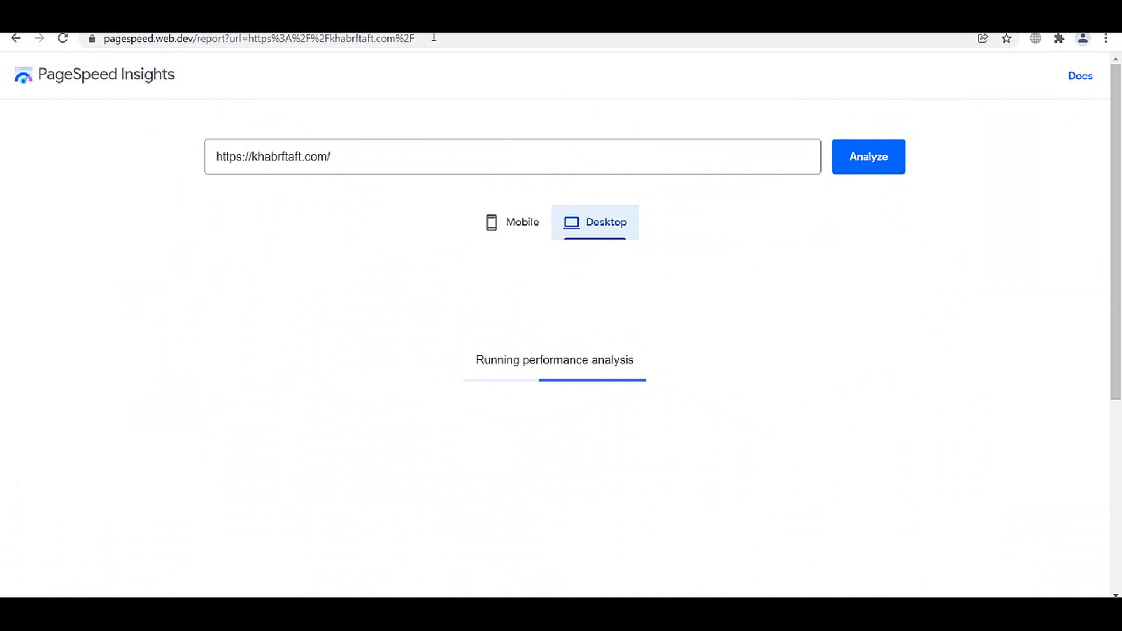
click(504, 208)
scroll(391, 380, down, 6)
scroll(388, 433, up, 4)
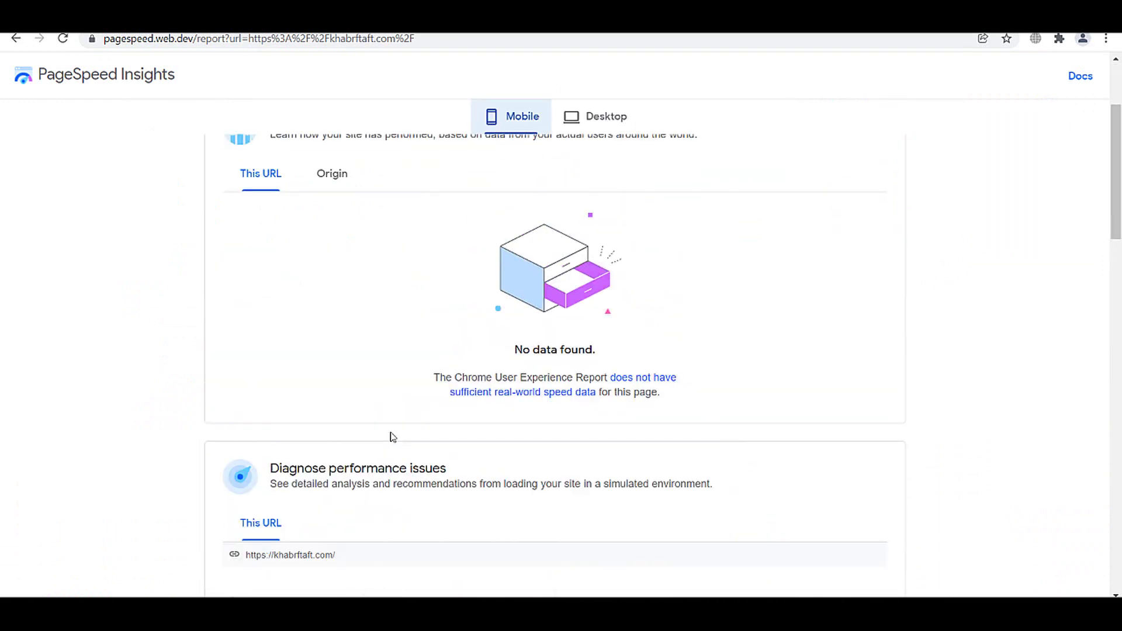
click(606, 117)
scroll(533, 299, up, 2)
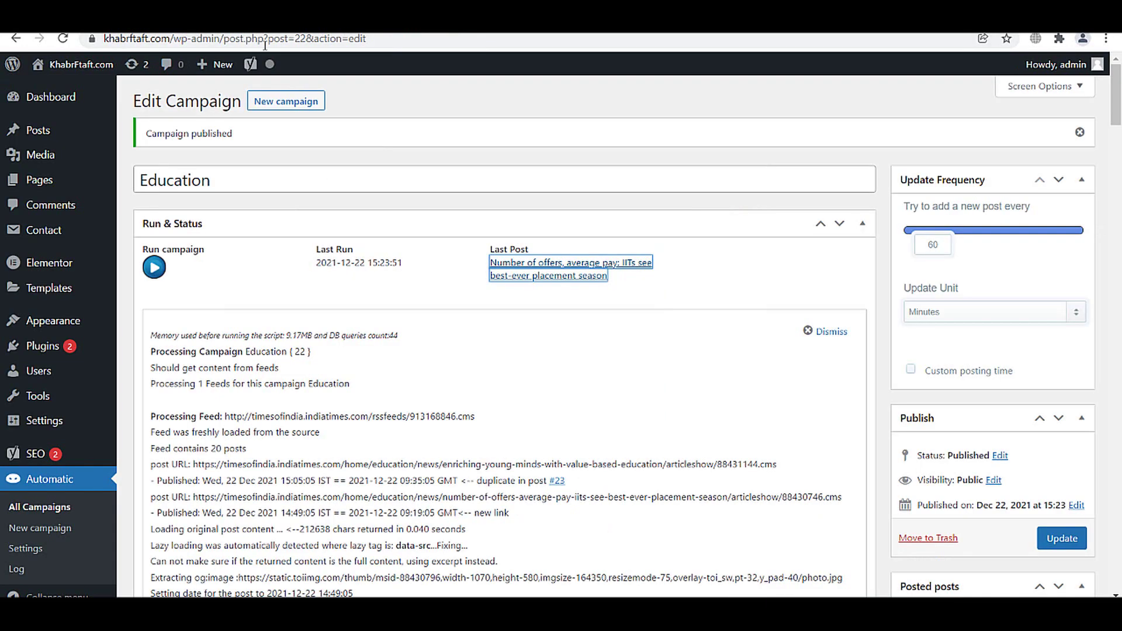
- Run the campaign once more and read the imported JKPSC recruitment post on the site
click(162, 273)
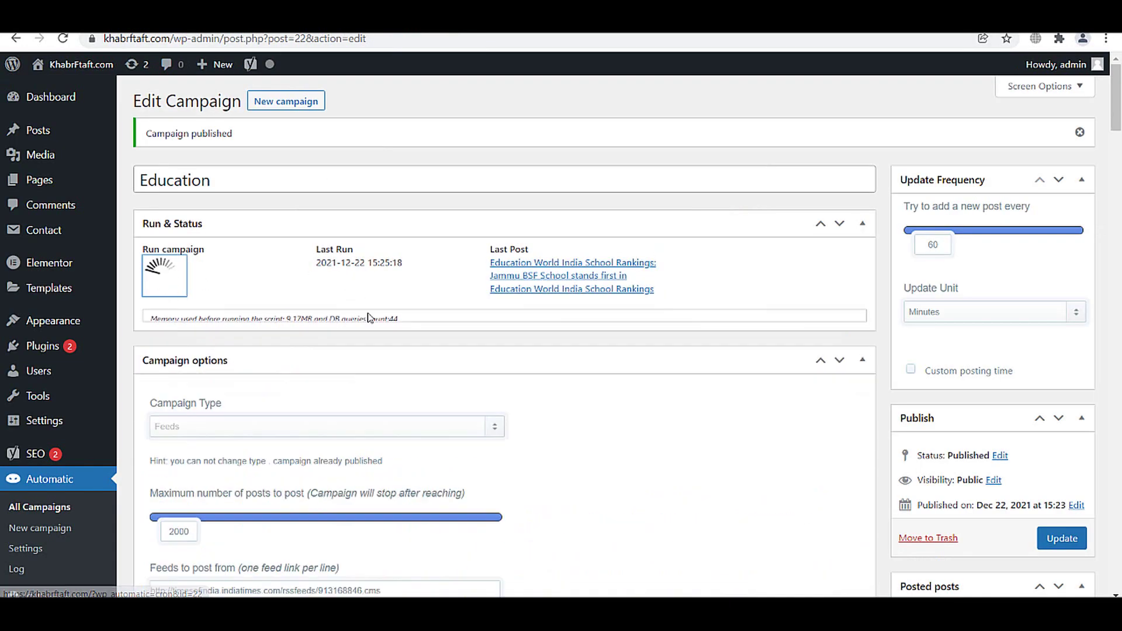
right_click(551, 272)
click(573, 283)
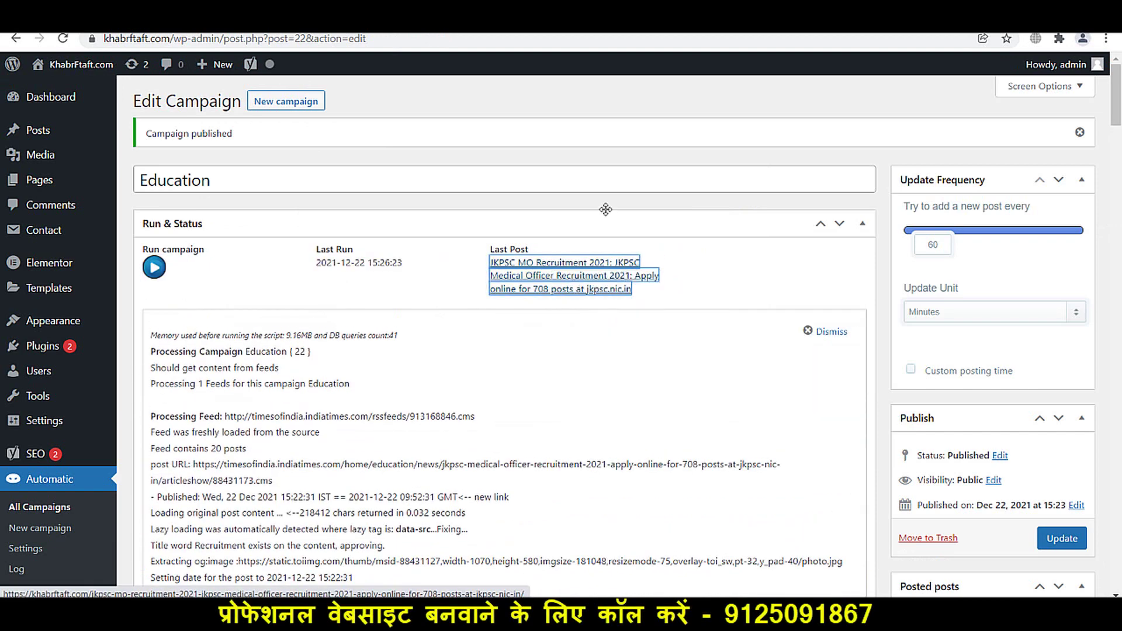
key(Return)
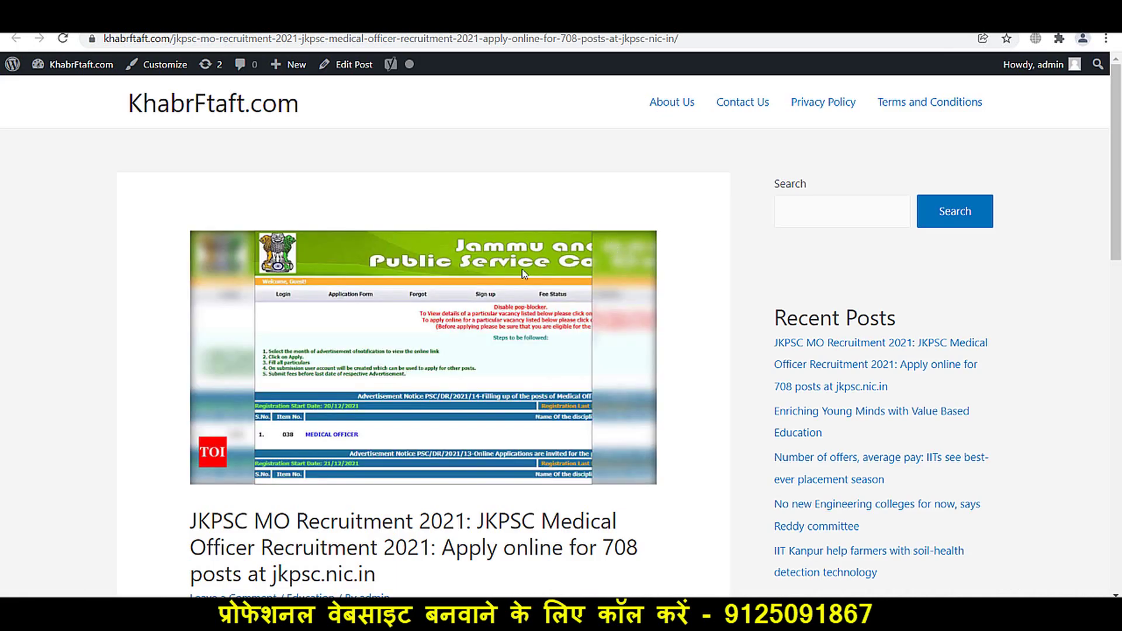
scroll(519, 272, down, 12)
scroll(520, 274, down, 2)
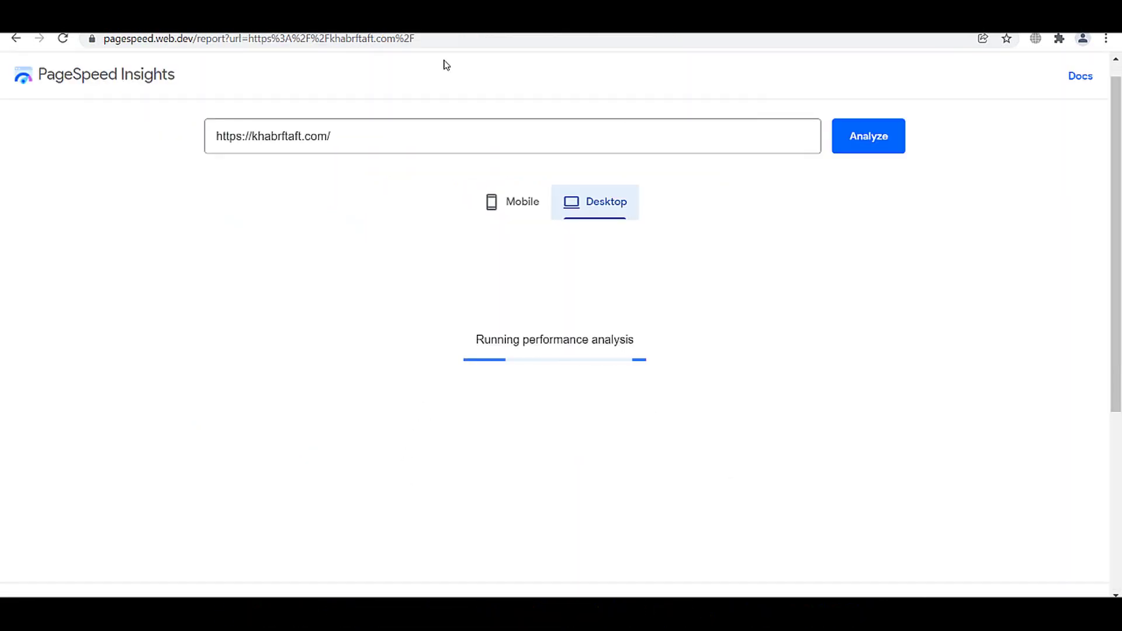
- Review the khabrftaft.com Mobile PageSpeed report, then rerun the Desktop analysis
click(503, 220)
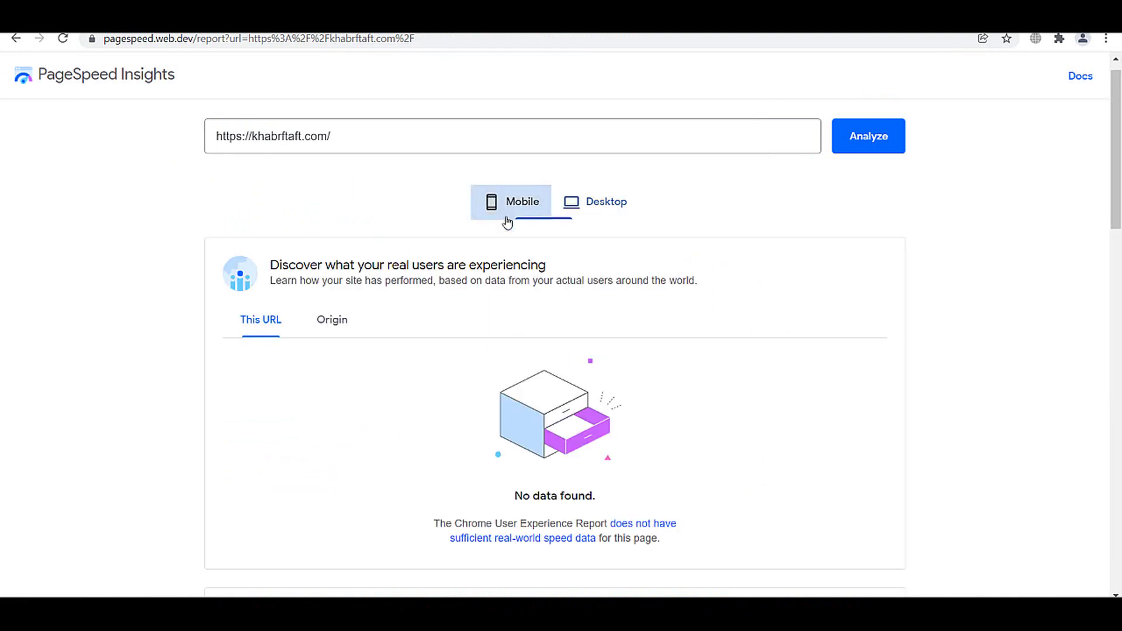
scroll(493, 413, down, 6)
scroll(397, 474, up, 5)
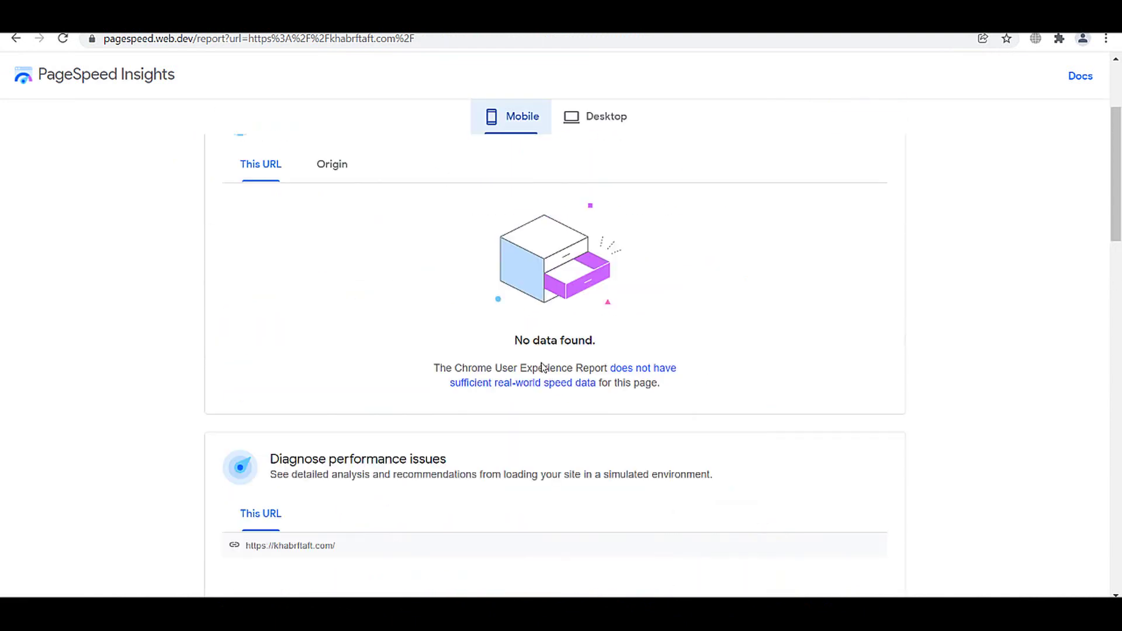
click(584, 144)
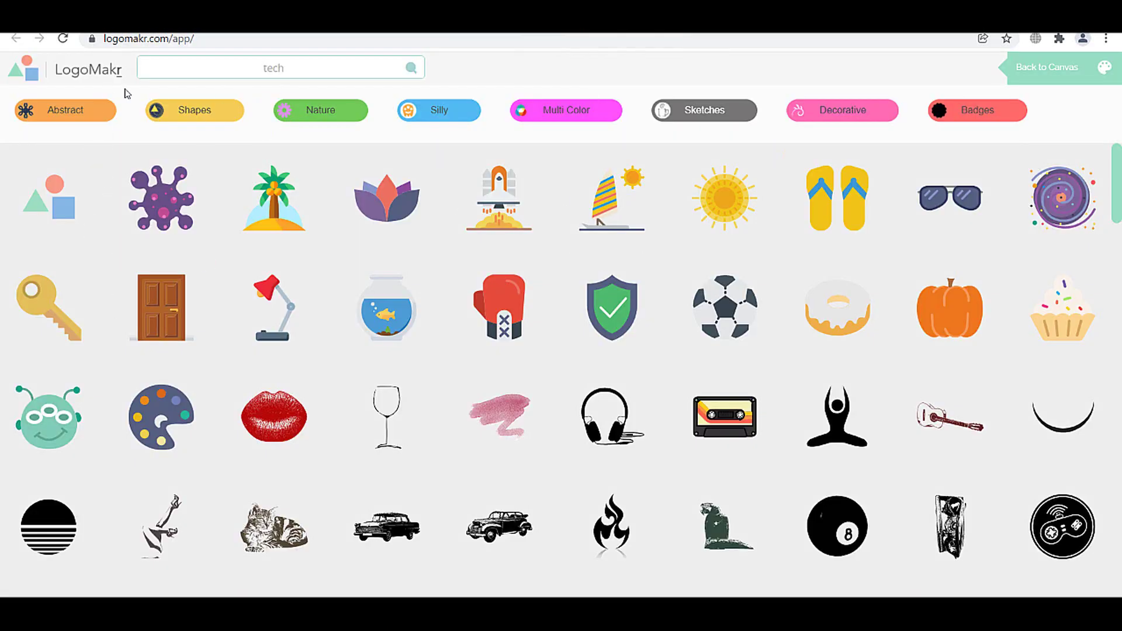
- Search LogoMakr icons for 'tech' and add the circuit-in-circle icon to the canvas
click(195, 41)
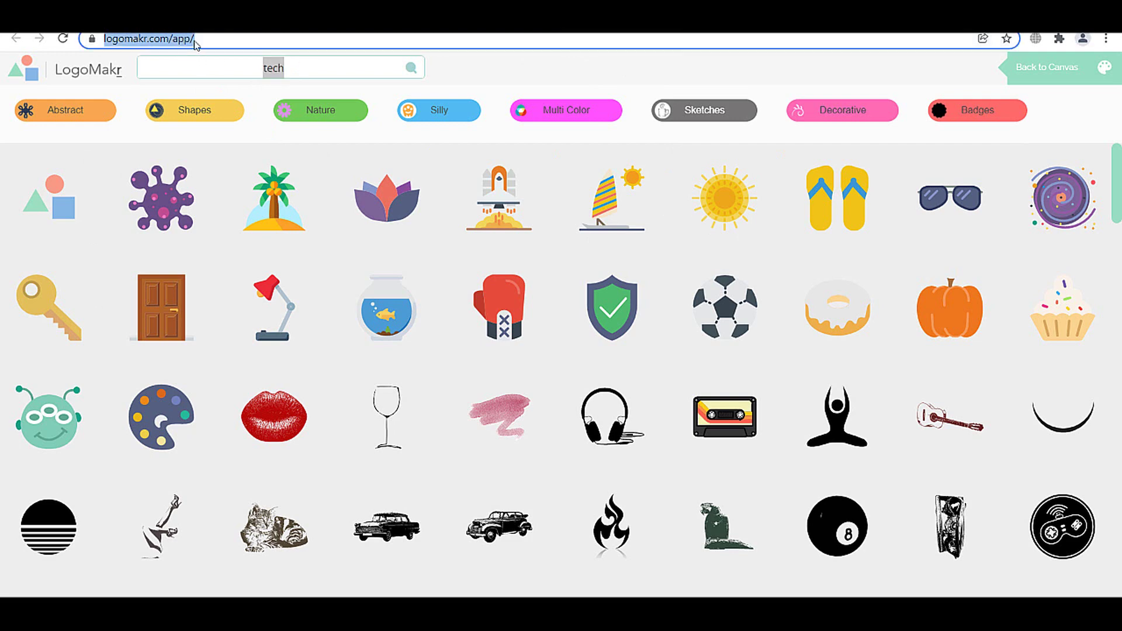
click(316, 70)
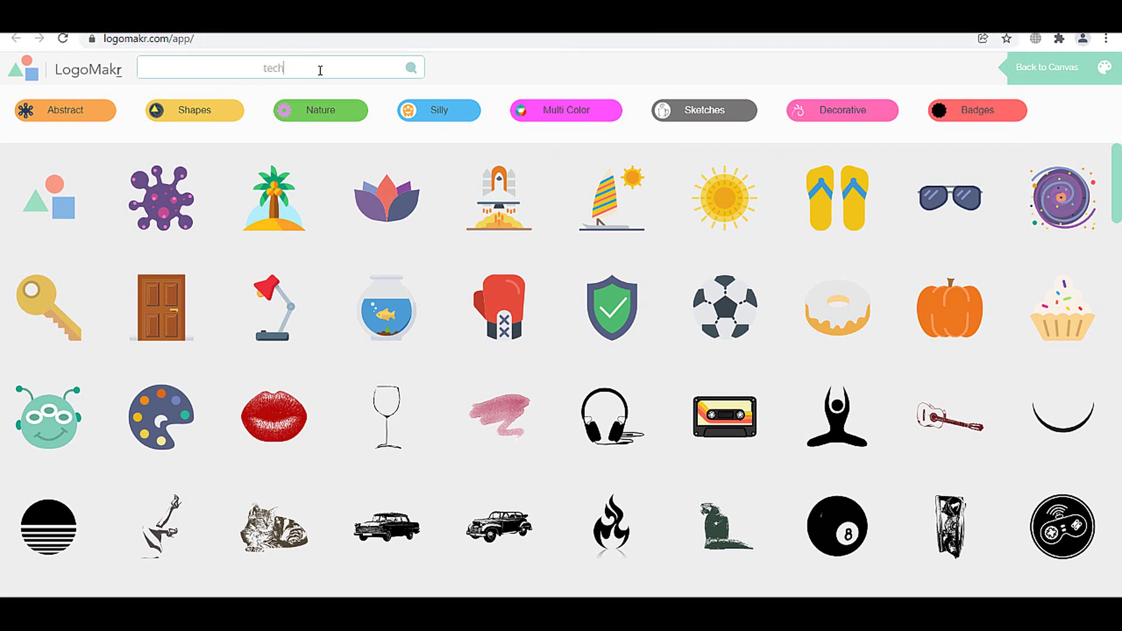
key(Return)
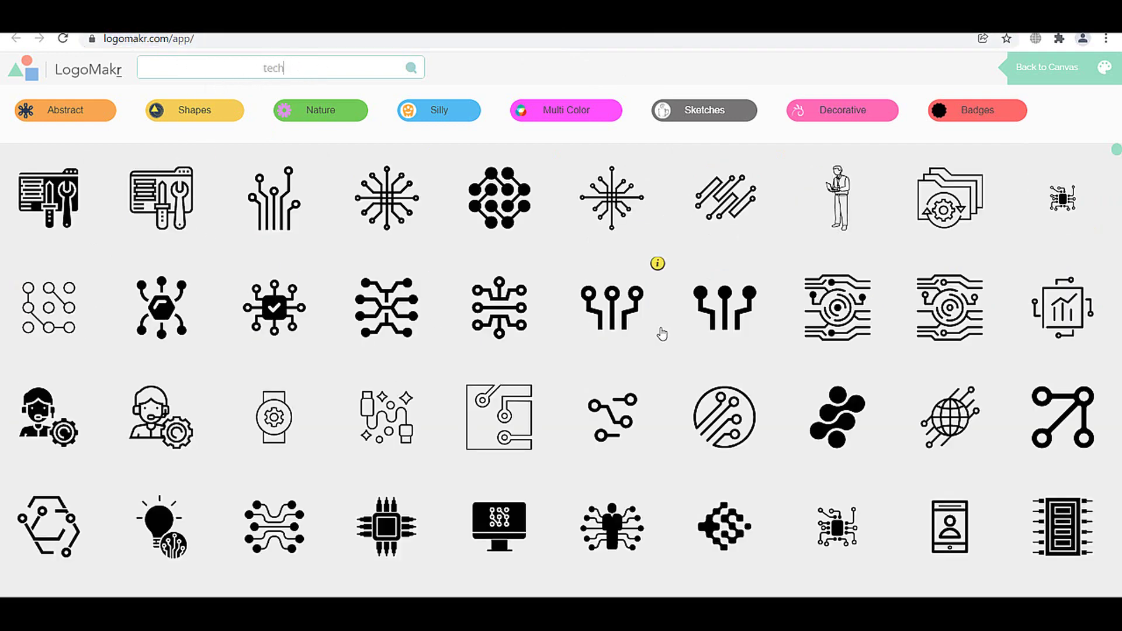
scroll(666, 345, down, 3)
scroll(672, 354, down, 4)
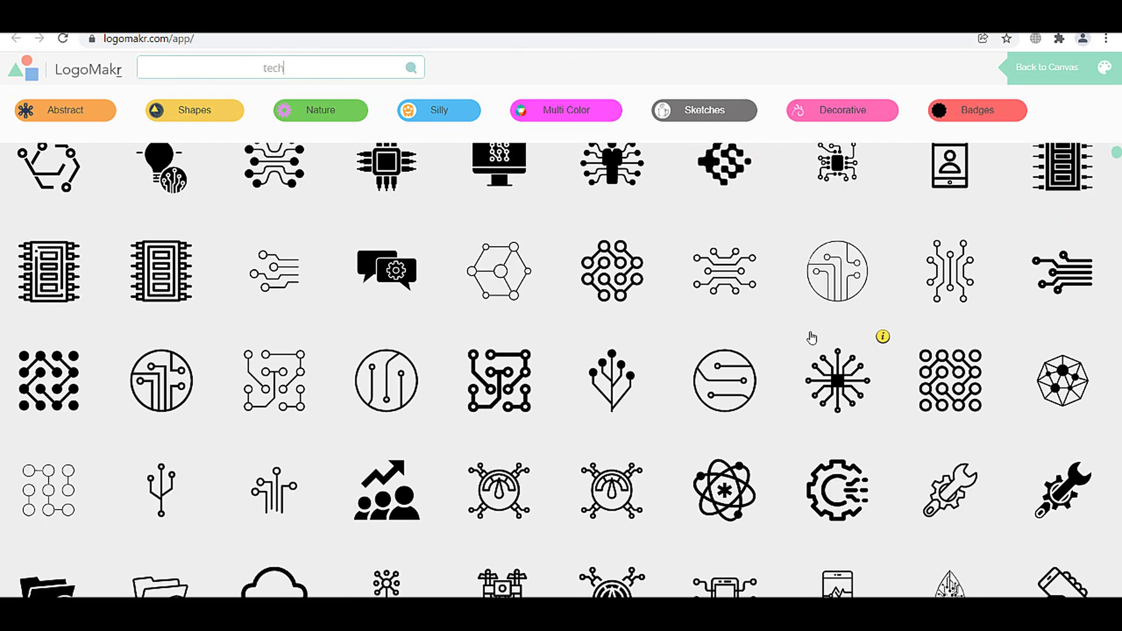
scroll(735, 412, down, 4)
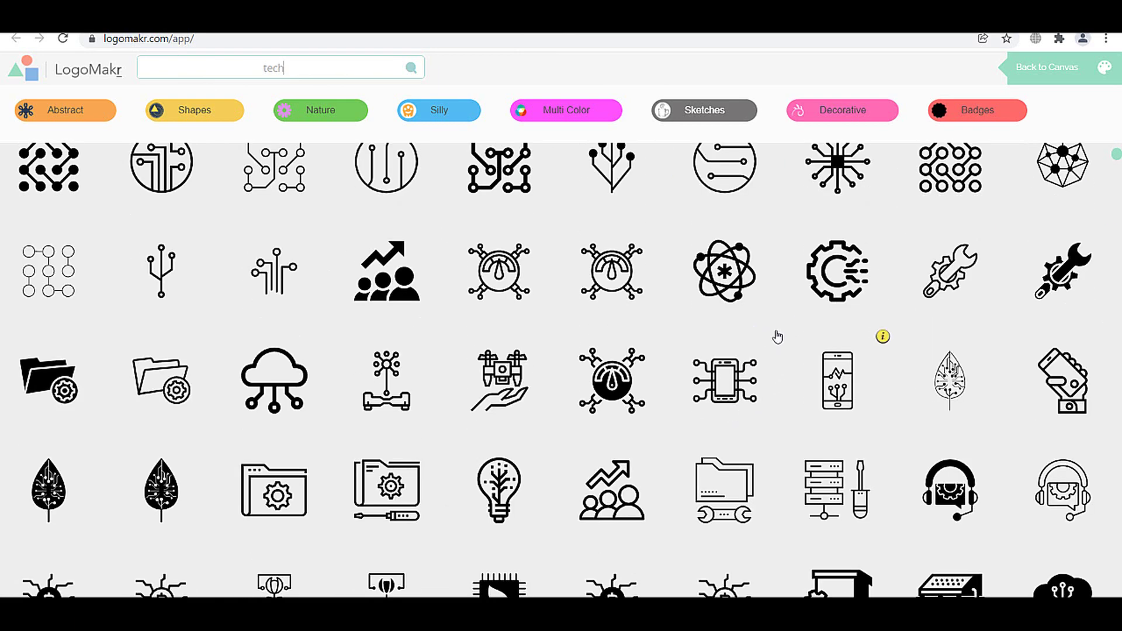
scroll(772, 351, down, 1)
scroll(725, 386, up, 3)
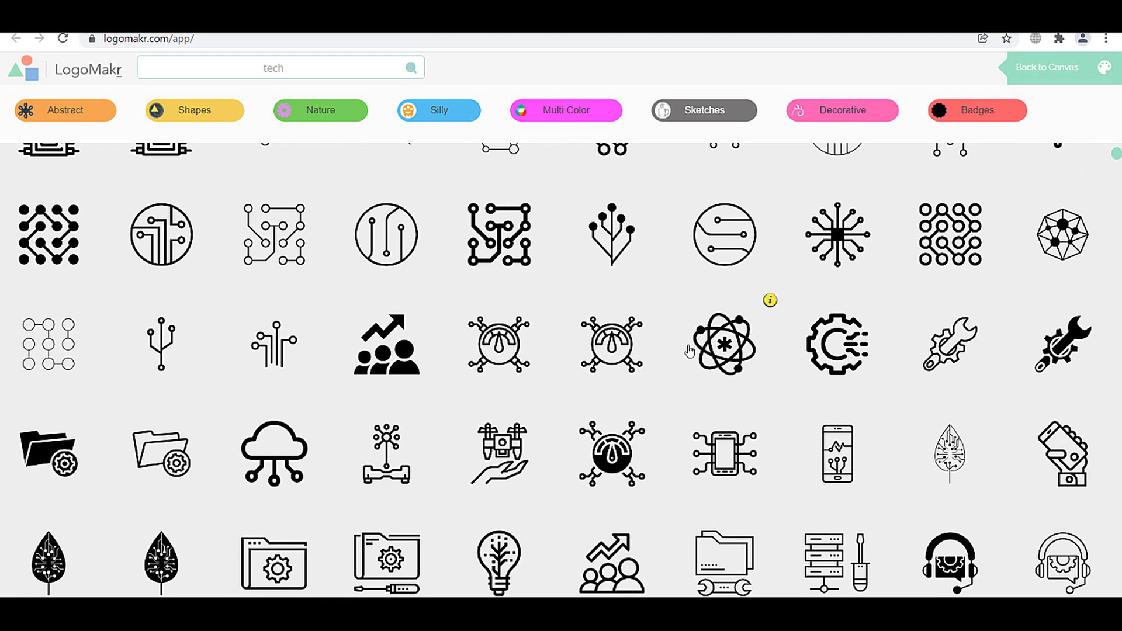
scroll(699, 350, up, 4)
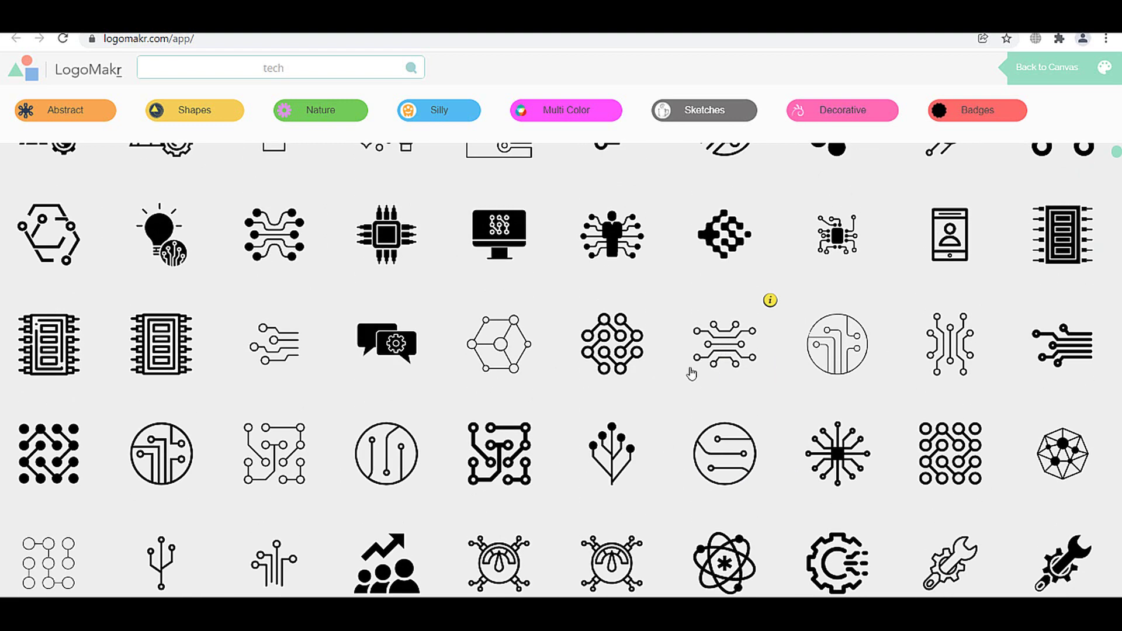
click(833, 359)
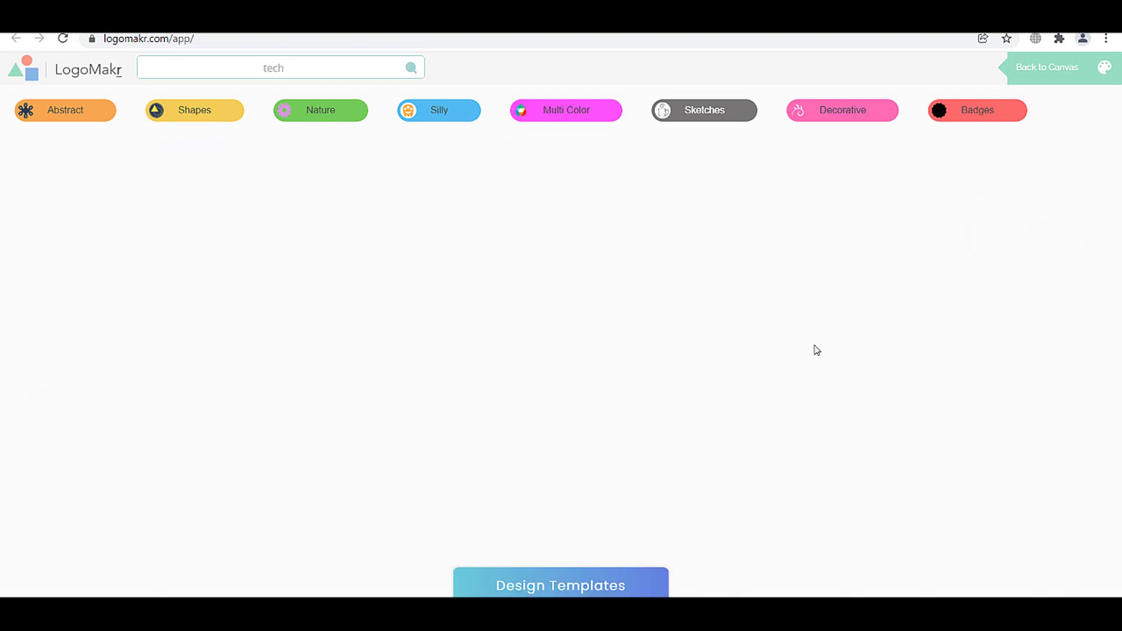
- Move the circuit icon up-left, shrink it, and colour it orange-red
drag(585, 333, 456, 303)
drag(508, 386, 425, 304)
click(1033, 166)
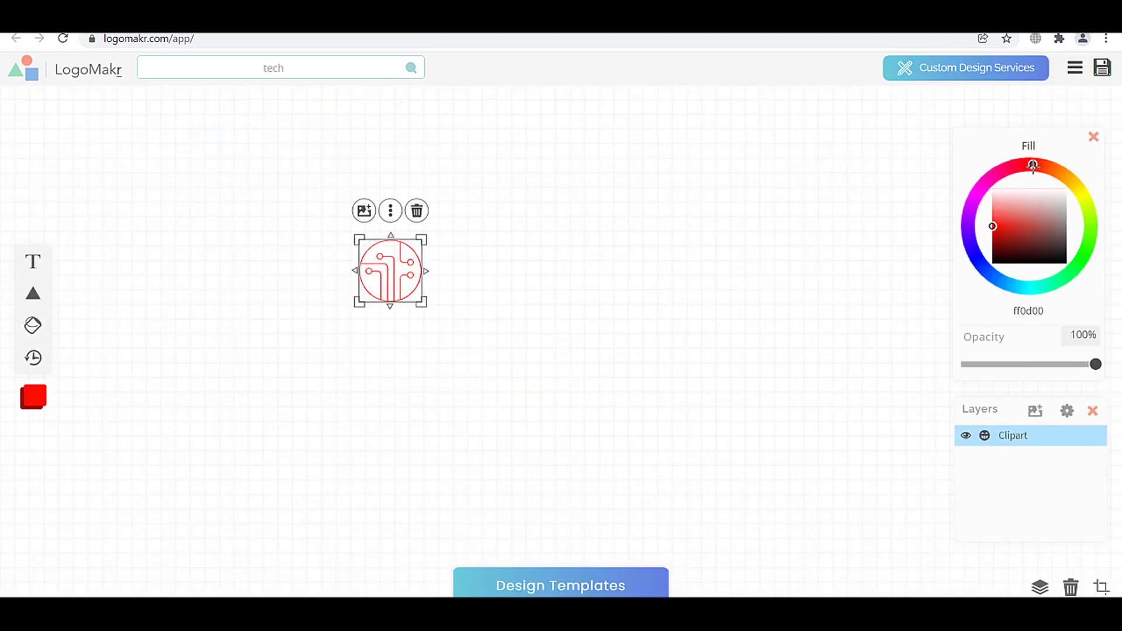
drag(1033, 166, 1043, 164)
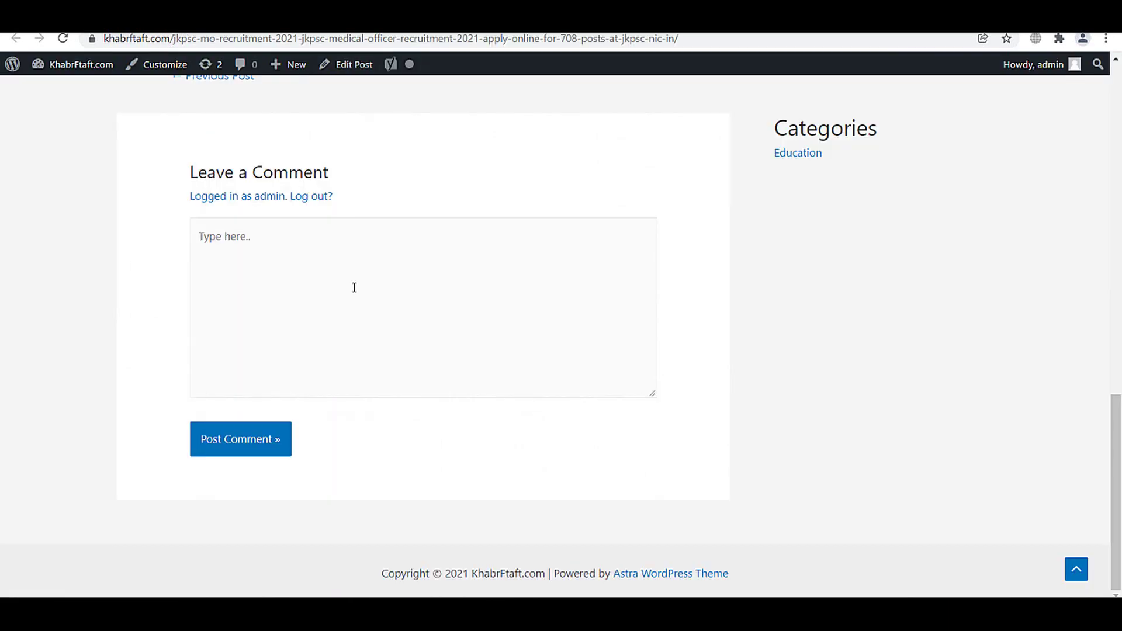
- Add a text element with the site name from the address bar, capitalised as 'KhabrFtaft'
scroll(354, 287, up, 15)
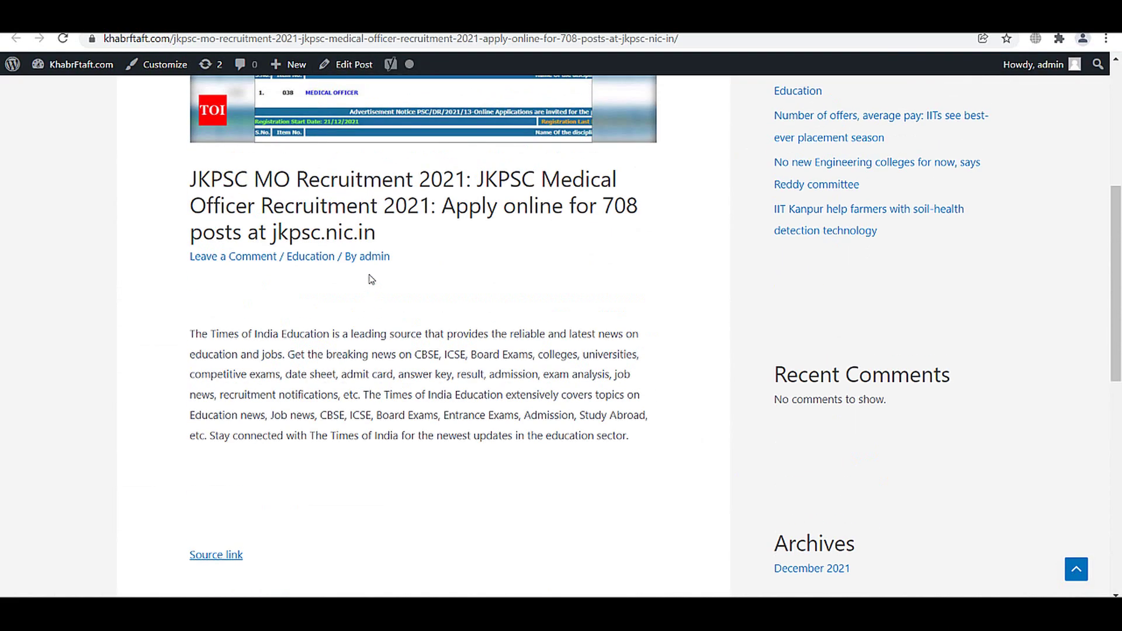
click(134, 37)
double_click(134, 39)
key(ctrl+c)
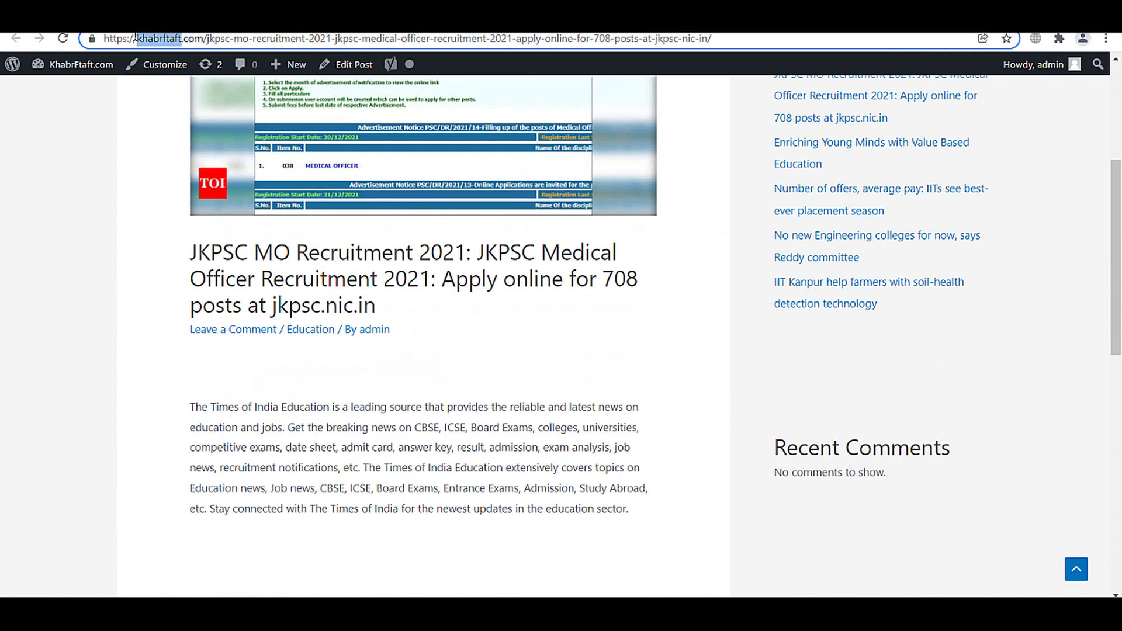
key(BackSpace)
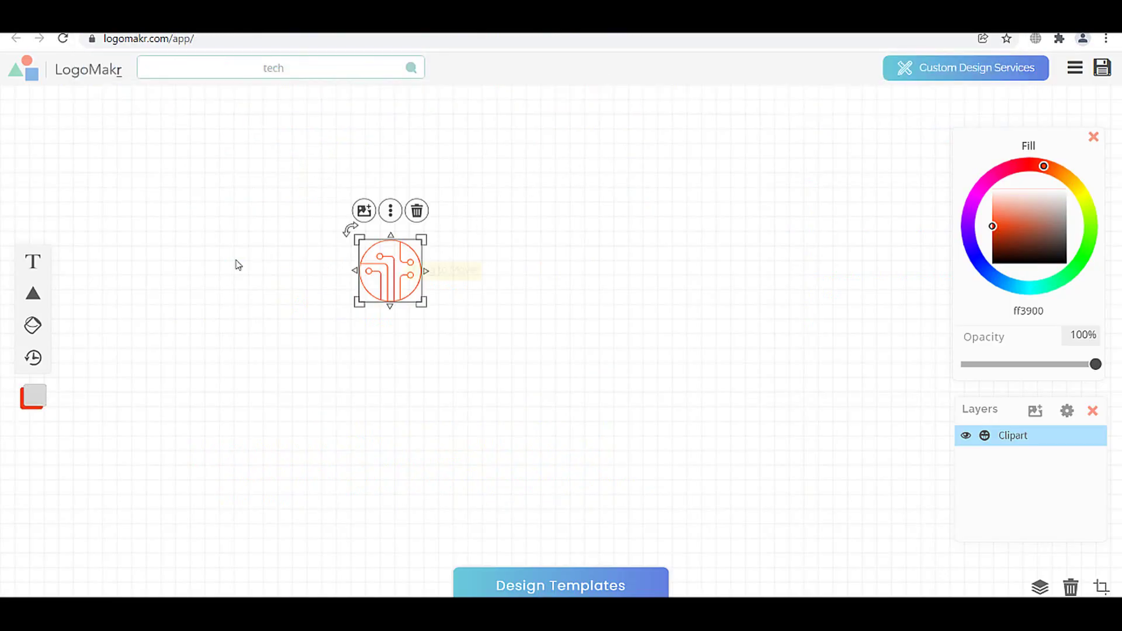
click(66, 257)
key(ctrl+v)
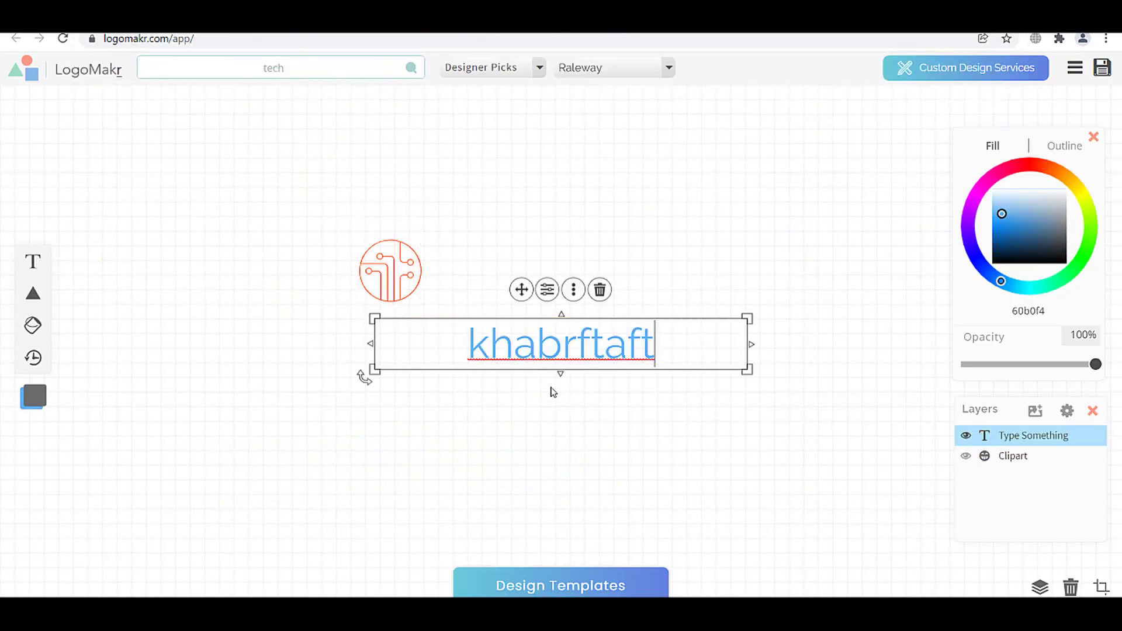
drag(490, 350, 463, 351)
text(K)
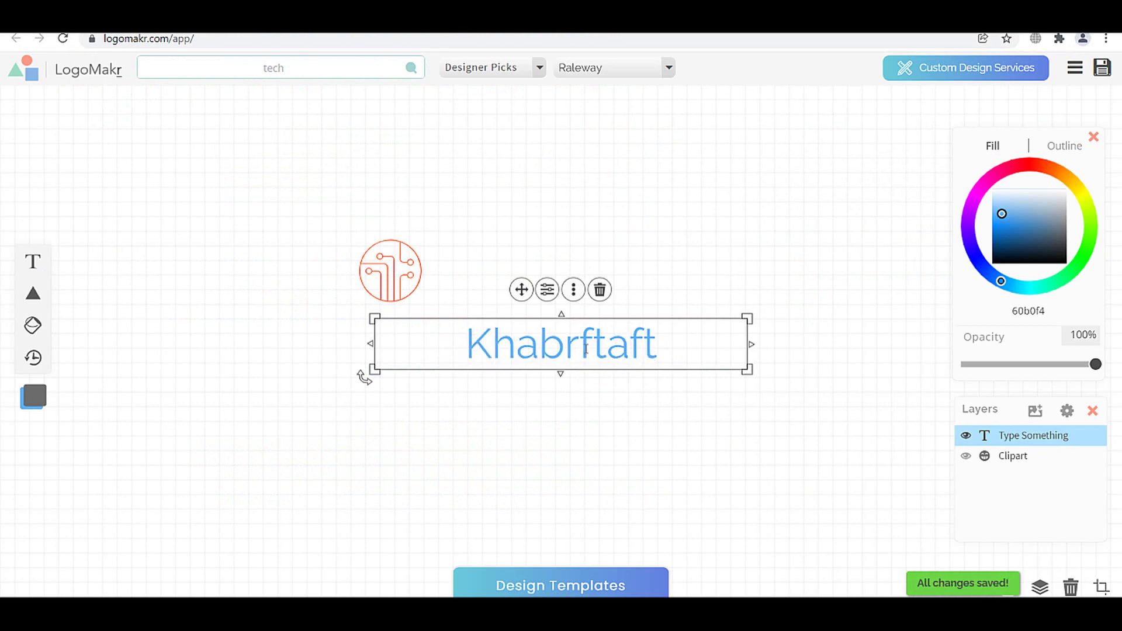
drag(582, 349, 592, 349)
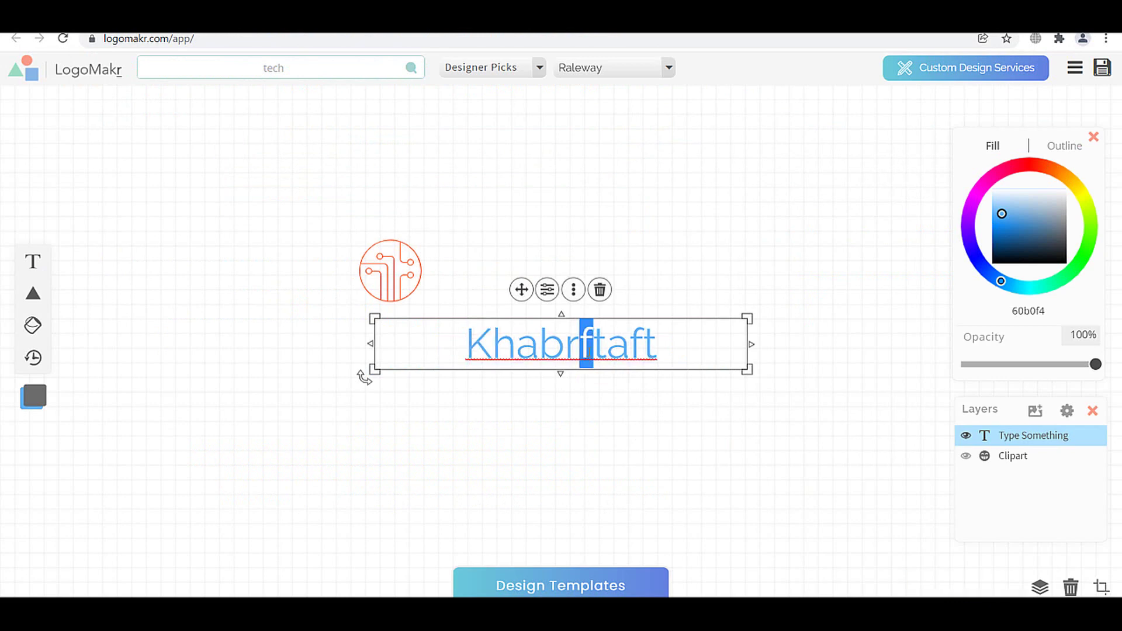
text(F)
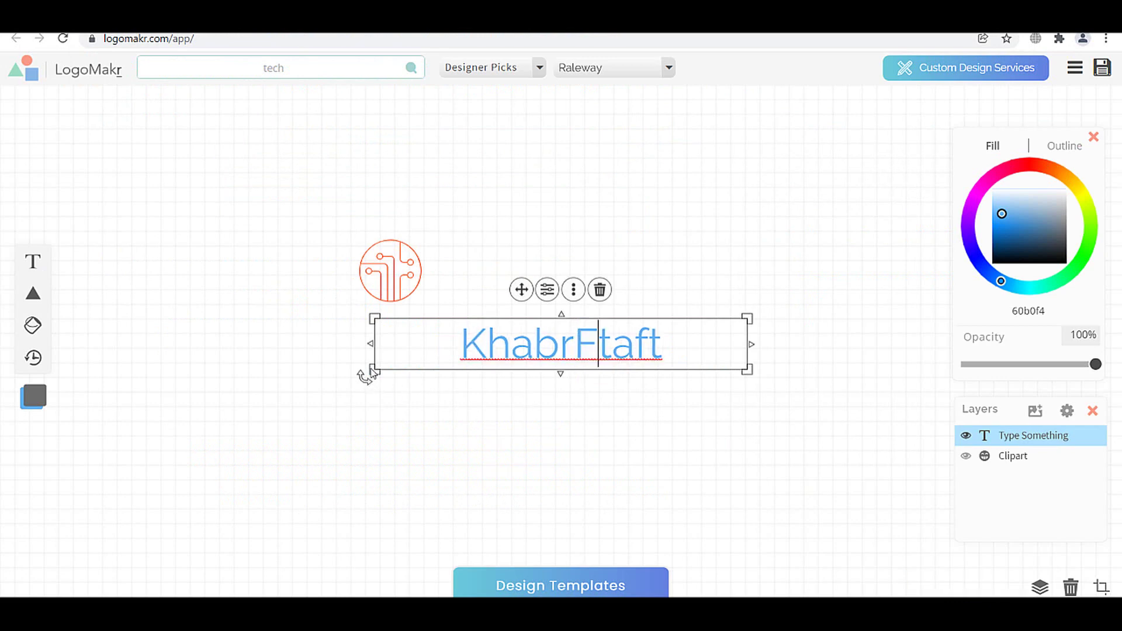
- Shrink the KhabrFtaft wordmark, place it beside the circuit icon, and colour it blue 0032ff
drag(374, 371, 533, 356)
drag(622, 339, 481, 270)
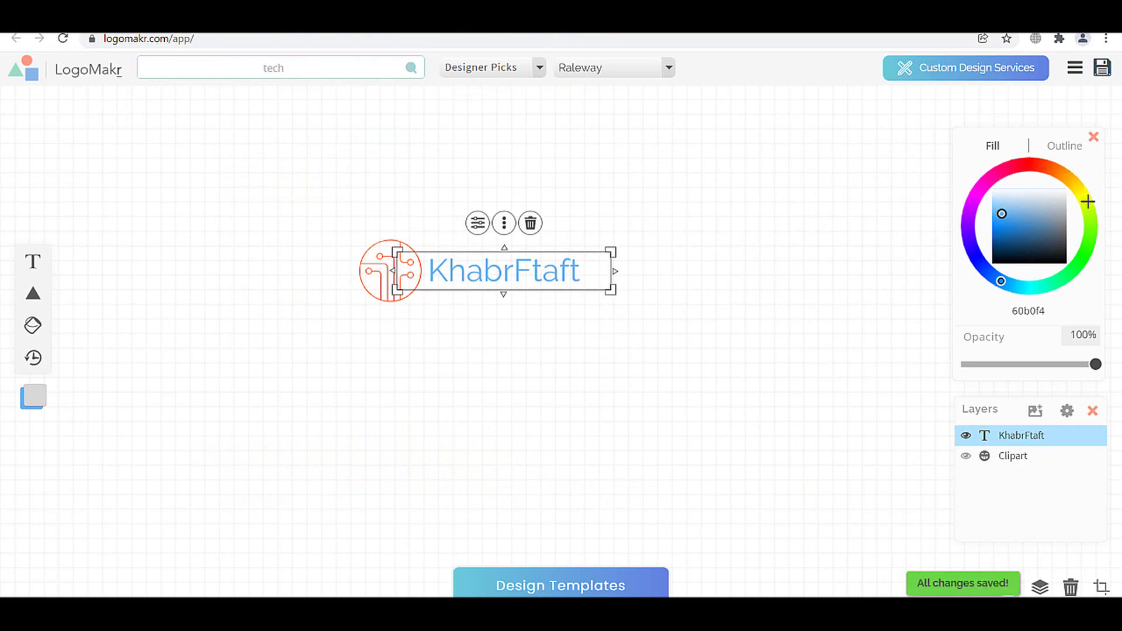
click(992, 226)
click(732, 341)
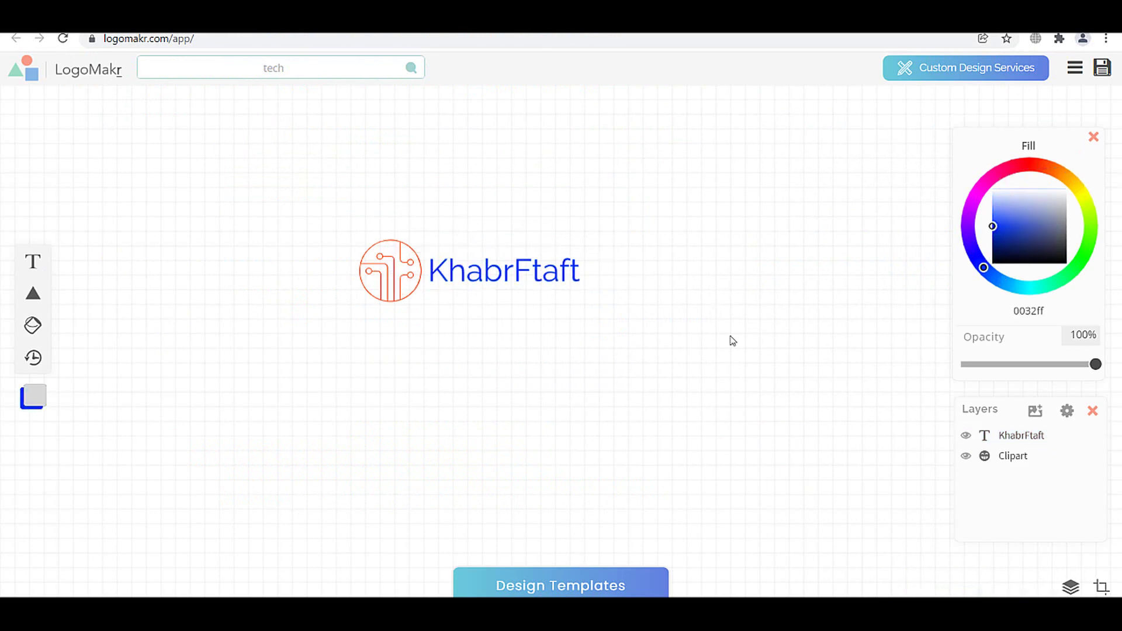
- Crop the logo canvas to about 322×98 px and download it as the free low-resolution PNG
click(1102, 586)
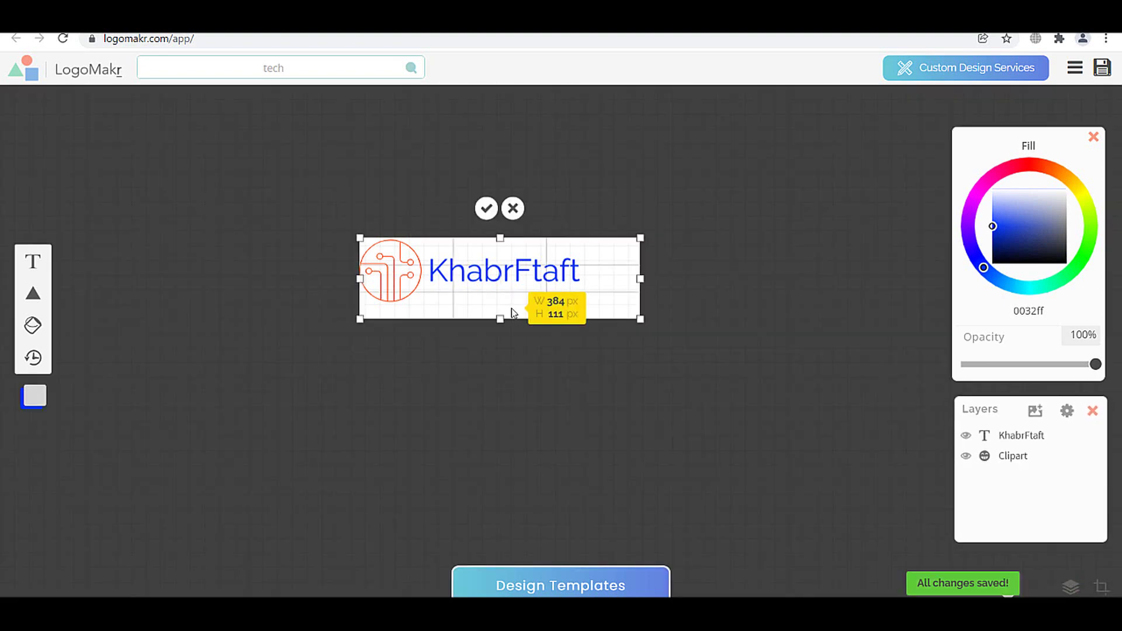
drag(495, 318, 495, 306)
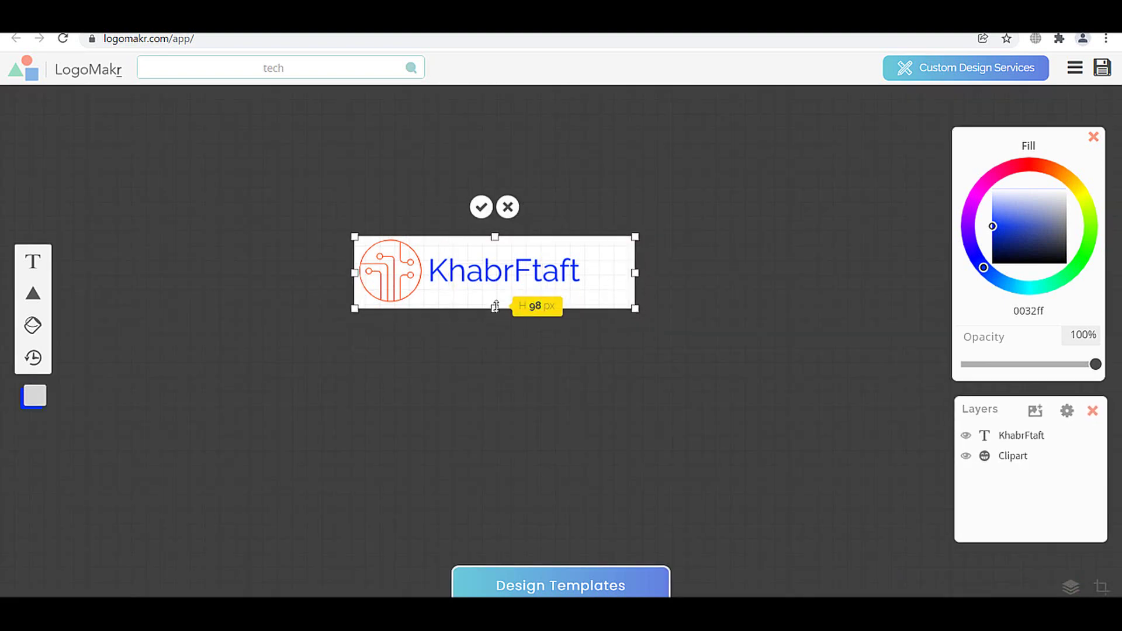
drag(633, 271, 590, 287)
key(Return)
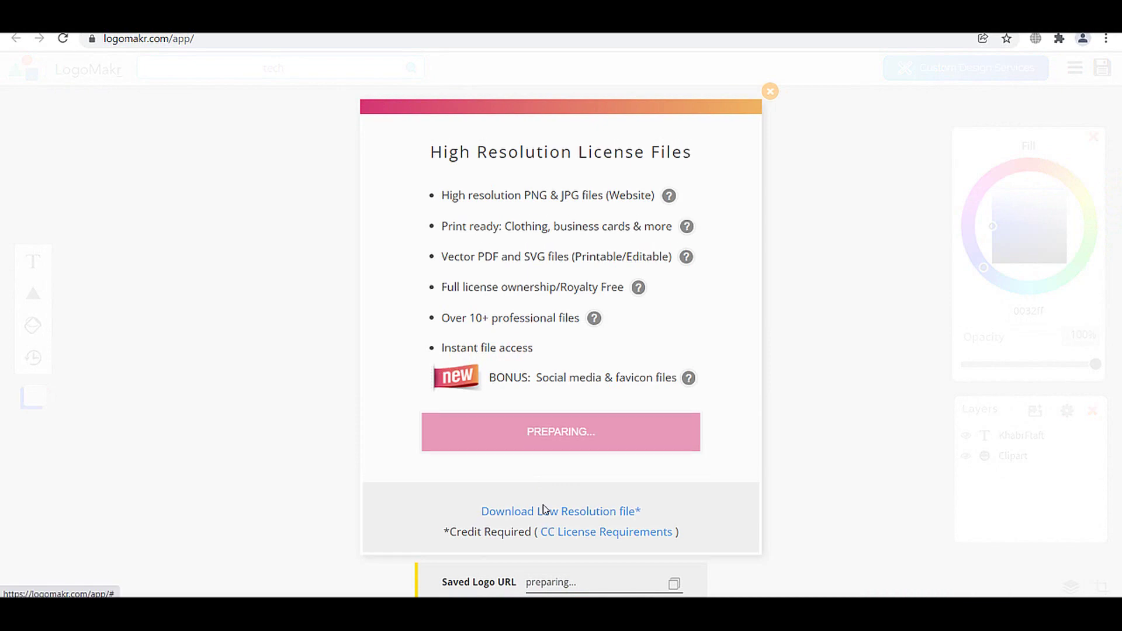
click(543, 510)
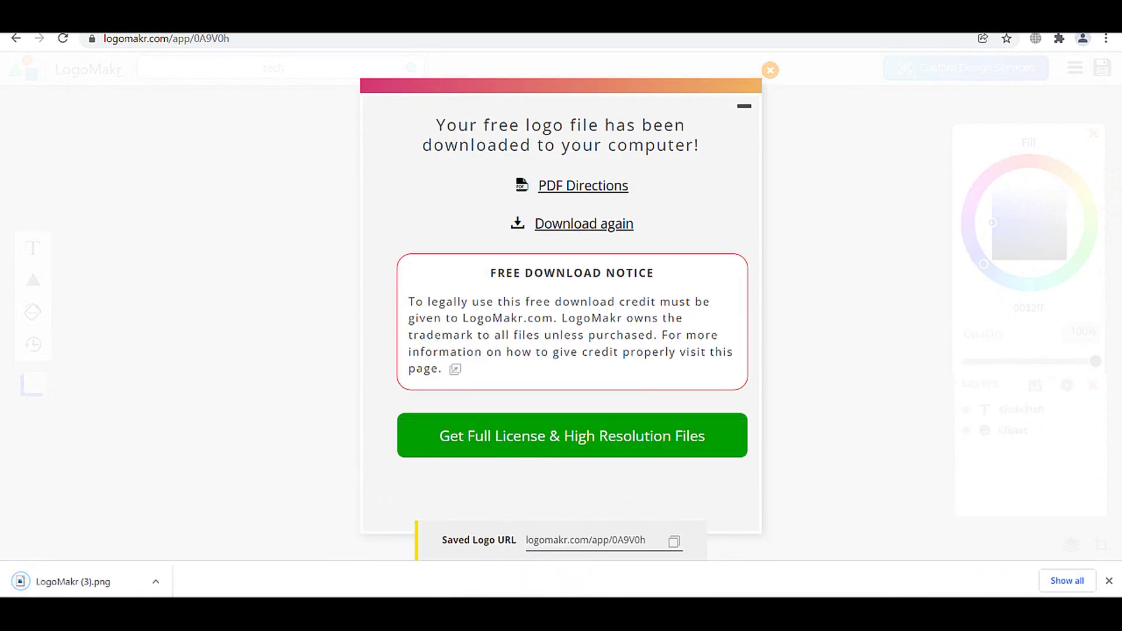
key(ctrl+Tab)
key(ctrl+Tab)
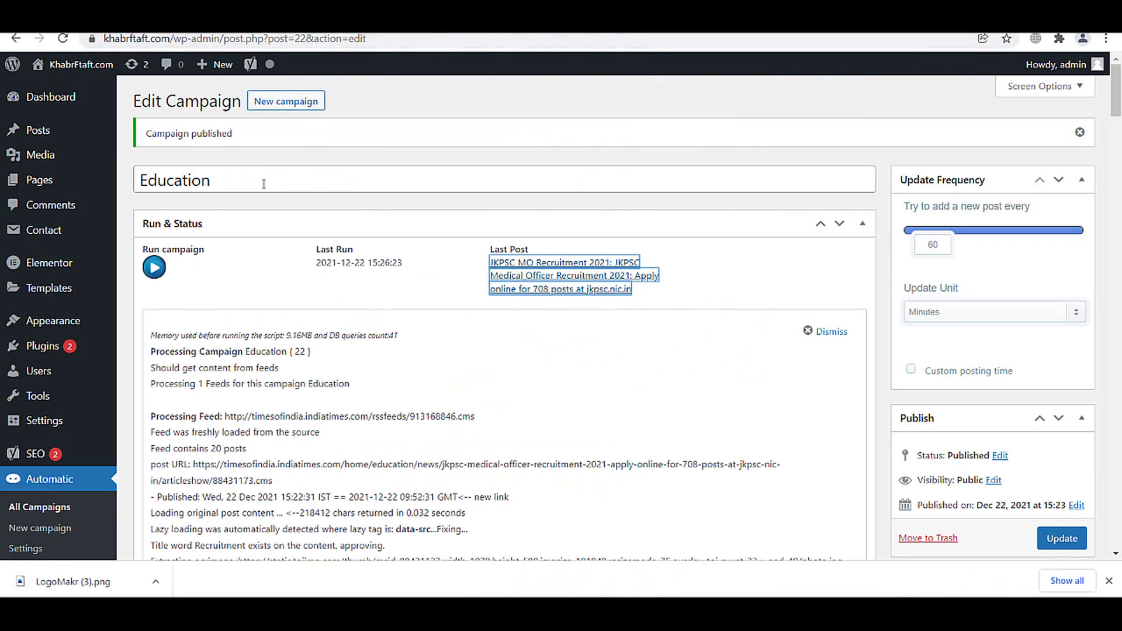
- Go to the WordPress Dashboard and dismiss the plugin rating notice
mouse_move(82, 292)
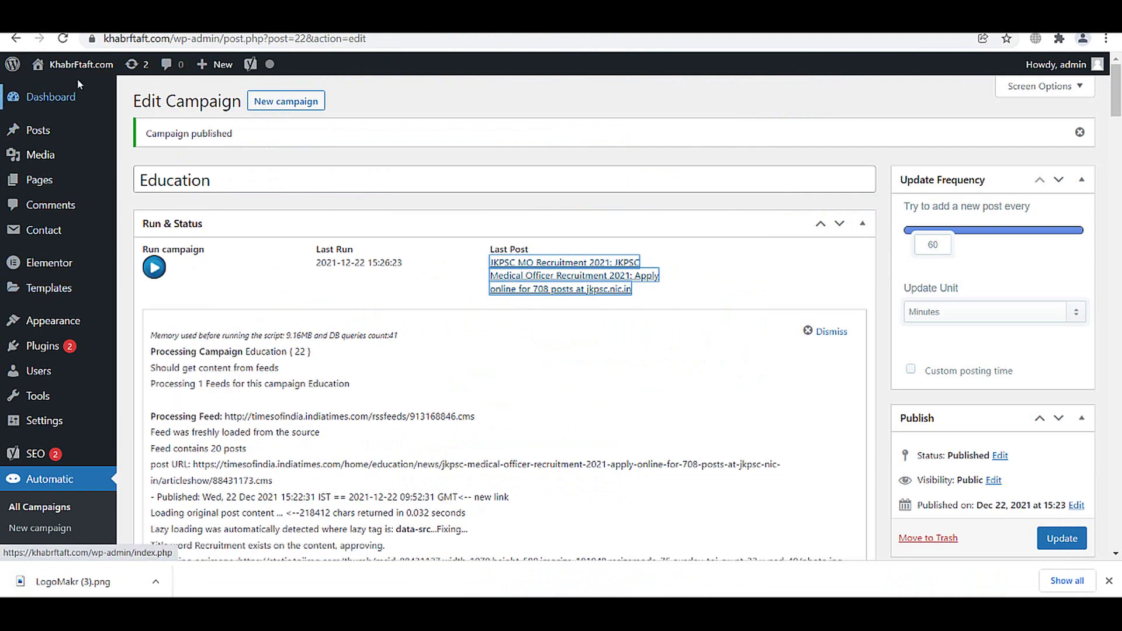
click(53, 104)
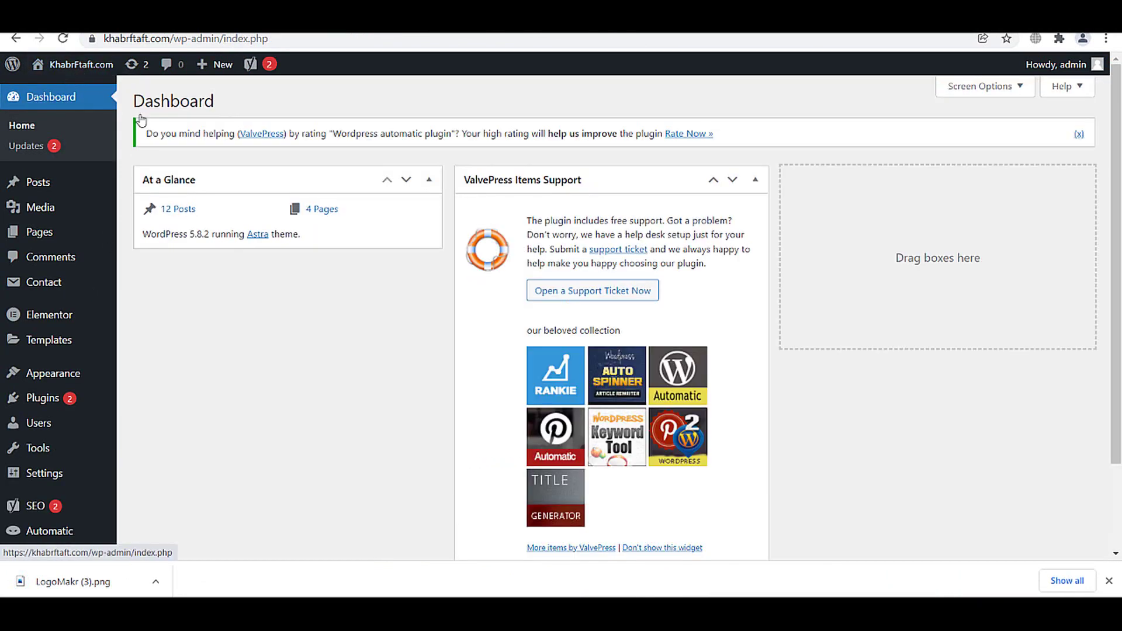
click(1080, 136)
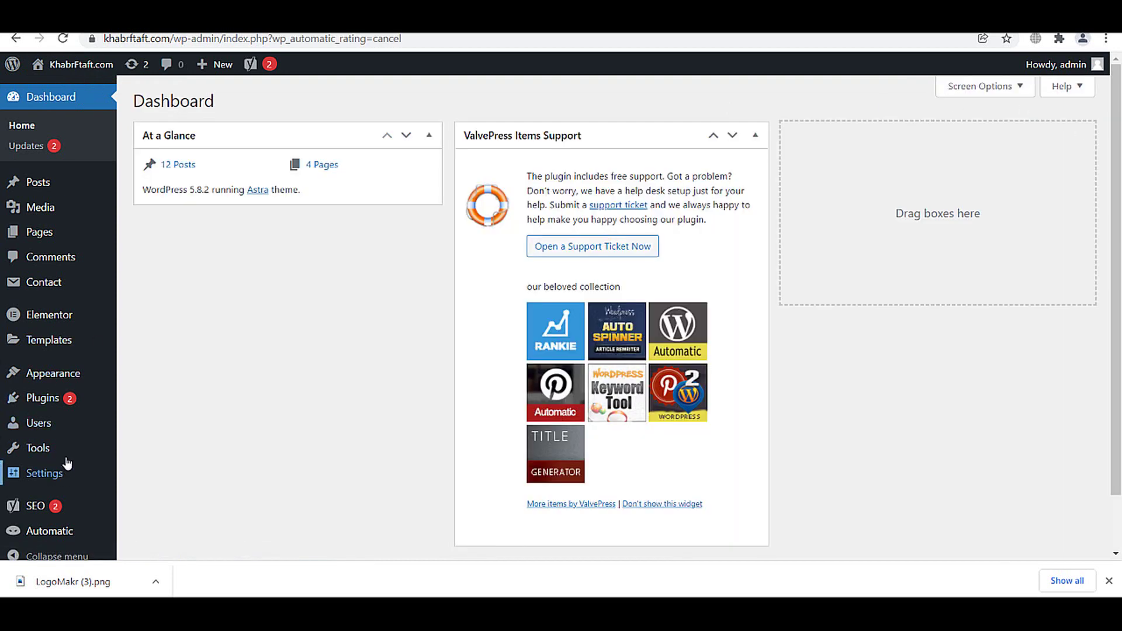
- Deactivate the Wordpress Automatic Plugin in Installed Plugins
mouse_move(58, 397)
click(156, 405)
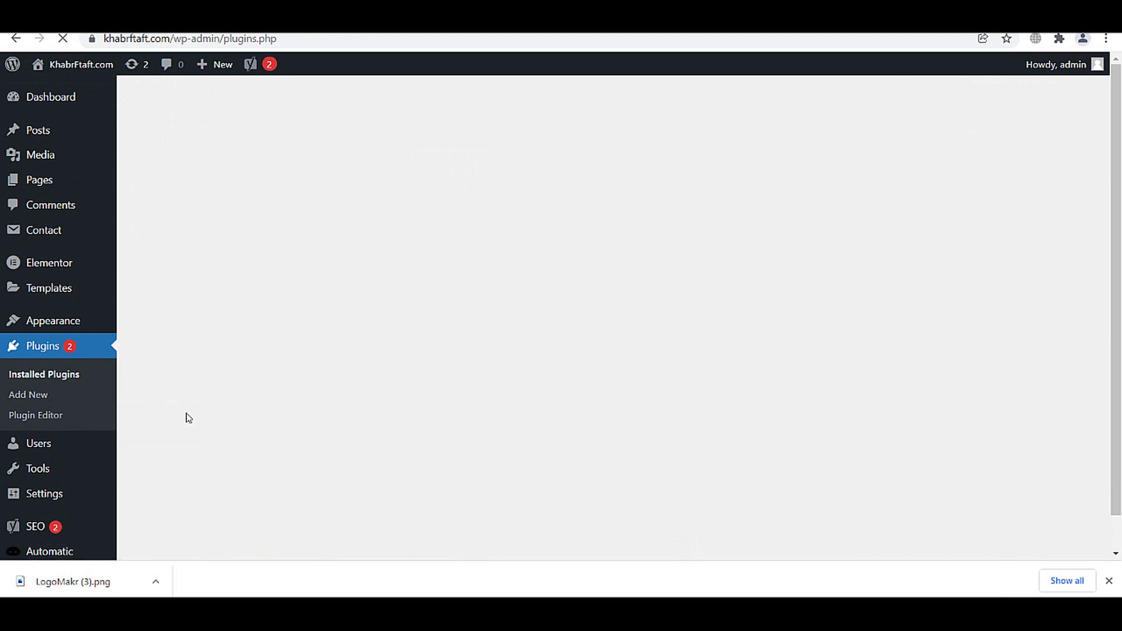
scroll(326, 451, down, 5)
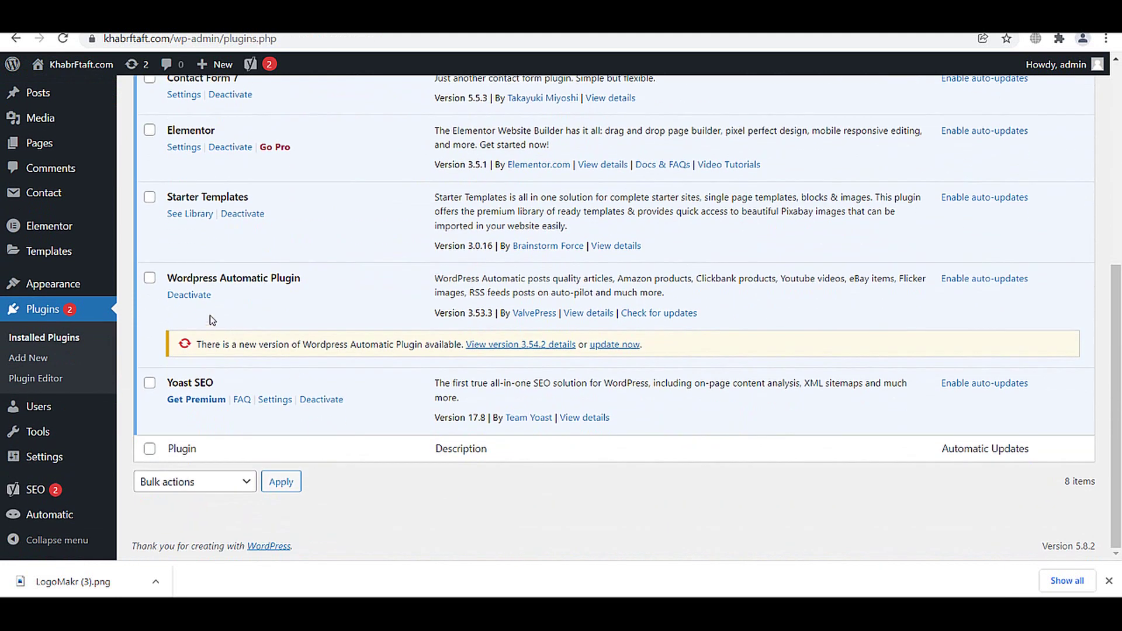
click(189, 294)
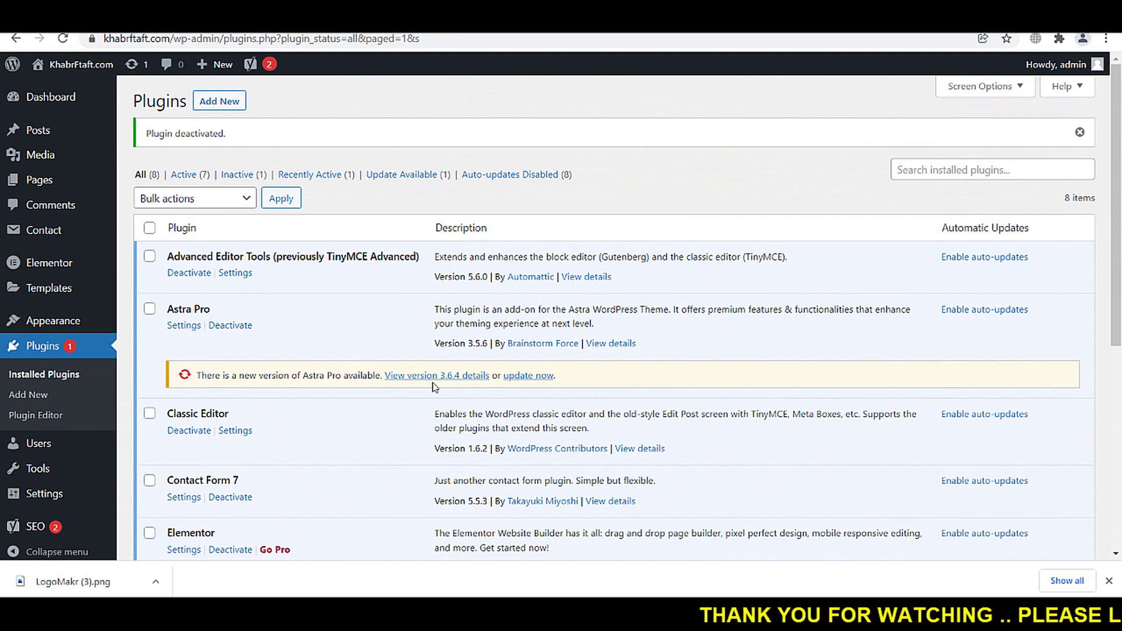
- Update Astra Pro to version 3.6.4 and return to the Dashboard
click(527, 375)
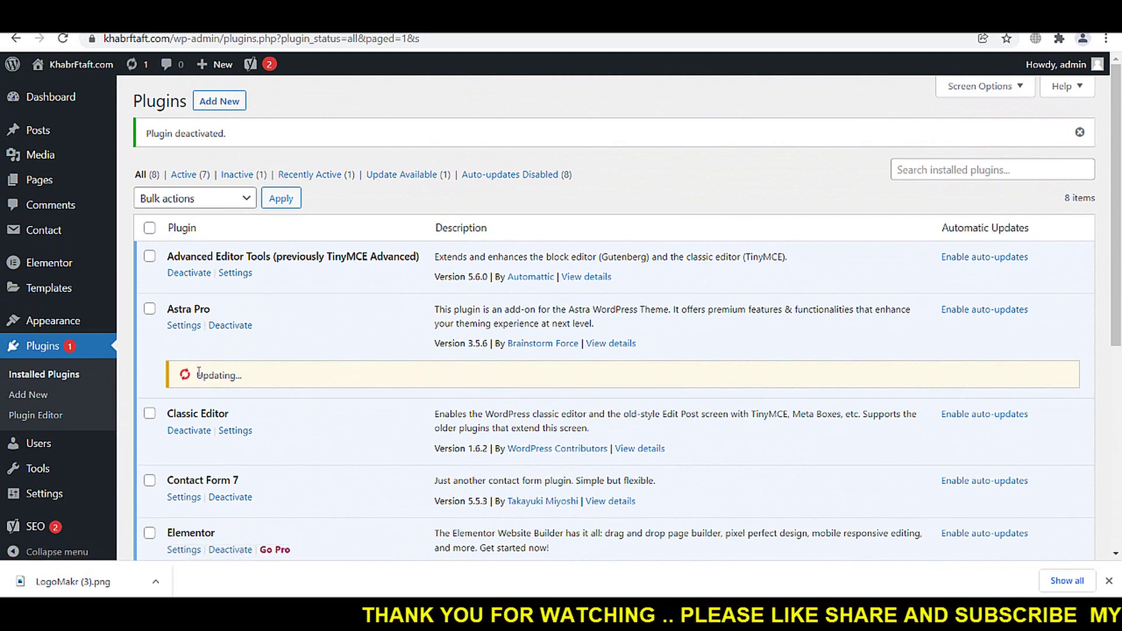
click(1107, 580)
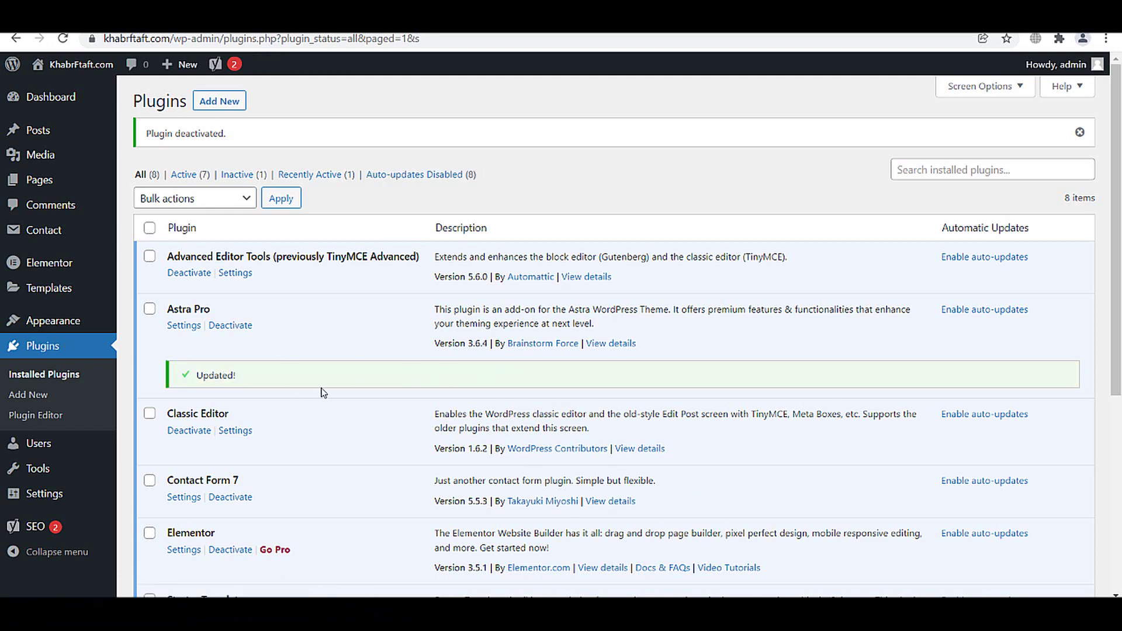
scroll(330, 383, down, 1)
scroll(350, 404, up, 1)
click(62, 66)
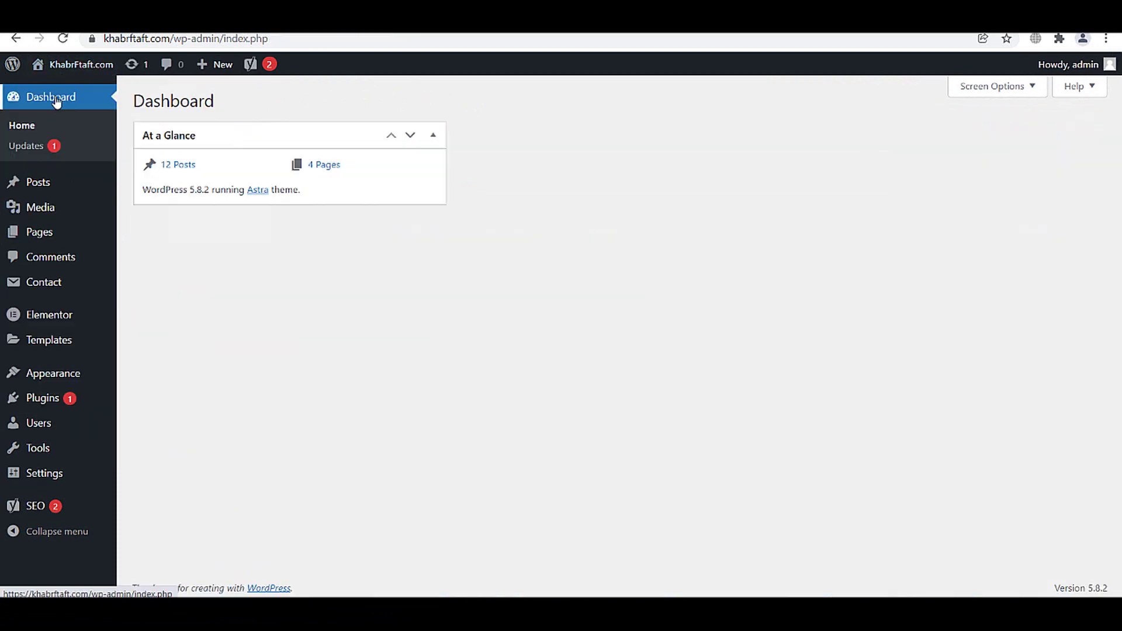
- Open the live KhabrFtaft.com site in a new tab using Visit Site
right_click(65, 90)
click(86, 98)
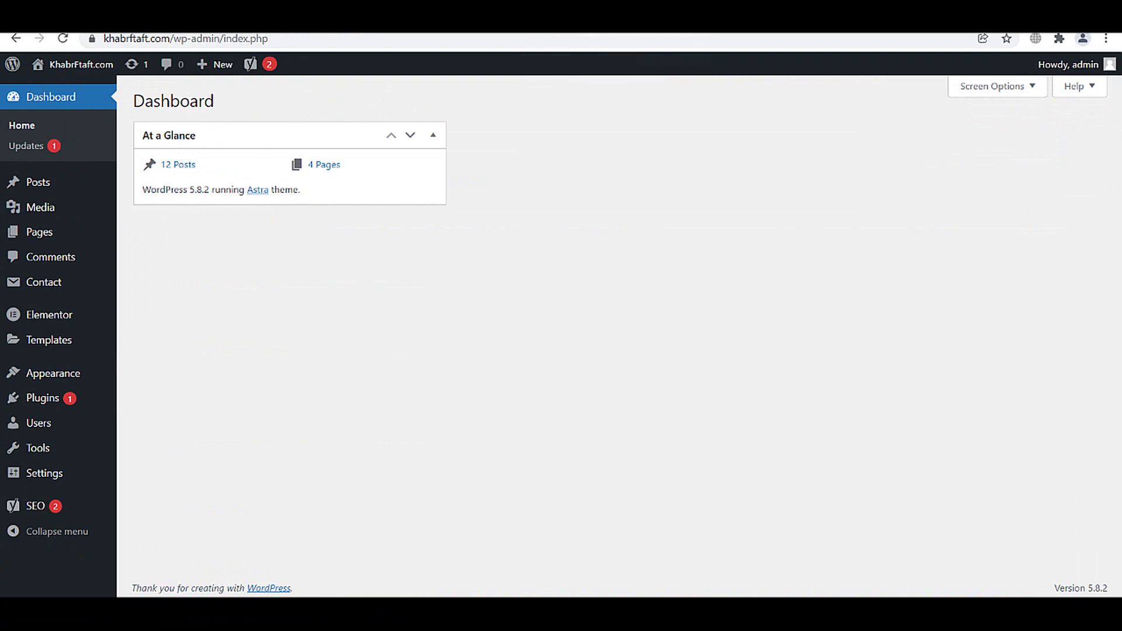
key(ctrl+Tab)
- Scroll through the front page posts, return to the top, and start a new browser tab
scroll(143, 90, down, 2)
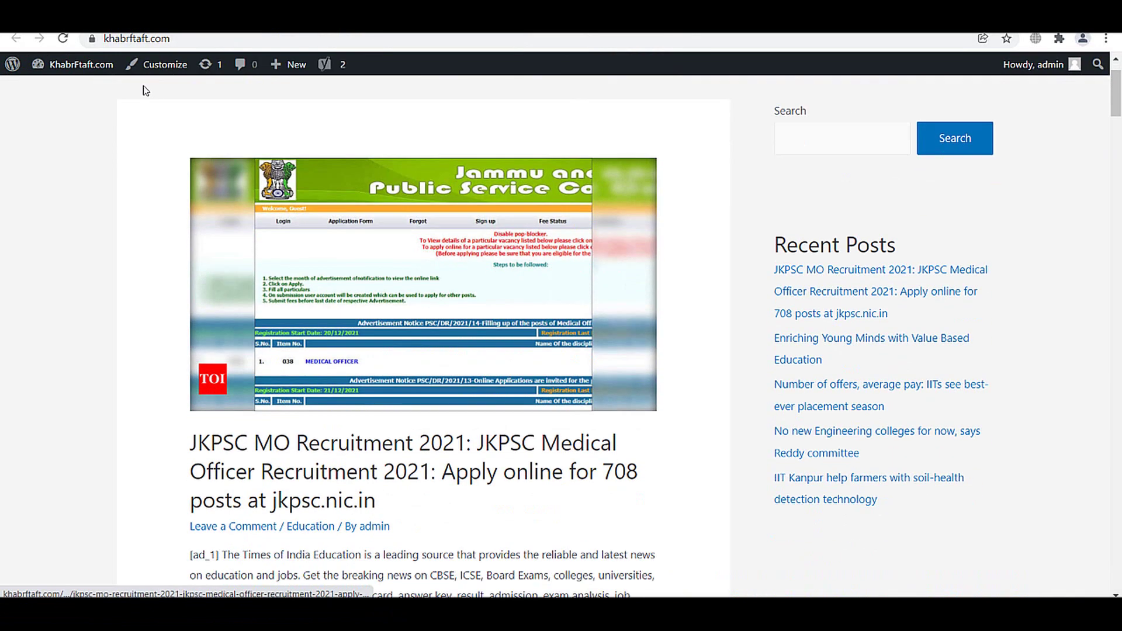
scroll(250, 175, up, 2)
drag(1120, 156, 1082, 183)
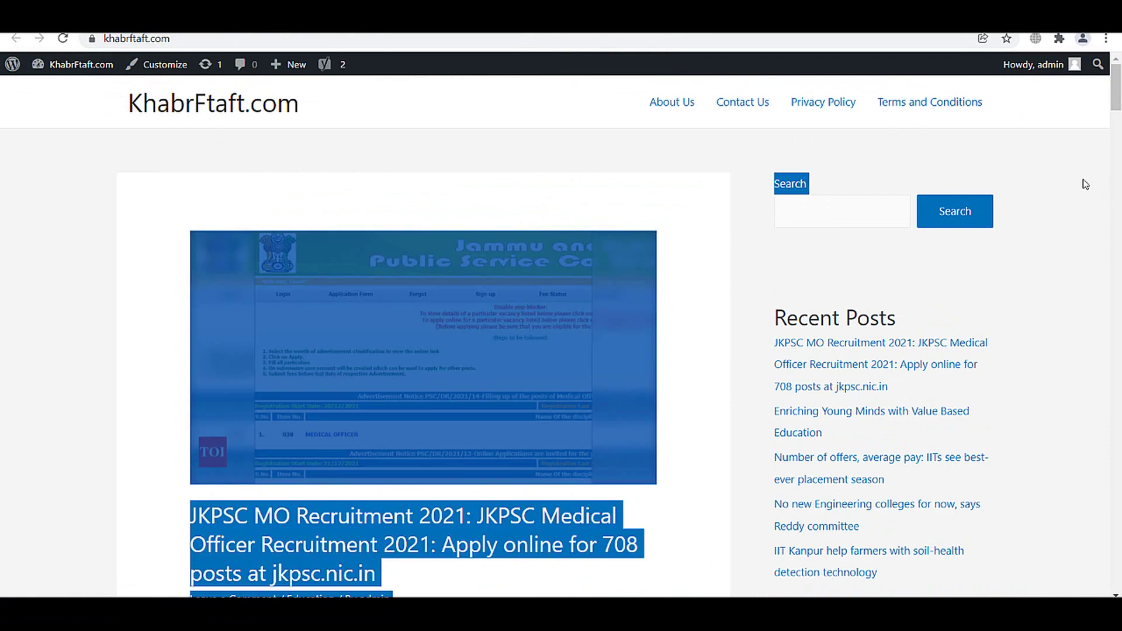
click(1081, 183)
scroll(1082, 183, down, 15)
scroll(423, 336, down, 15)
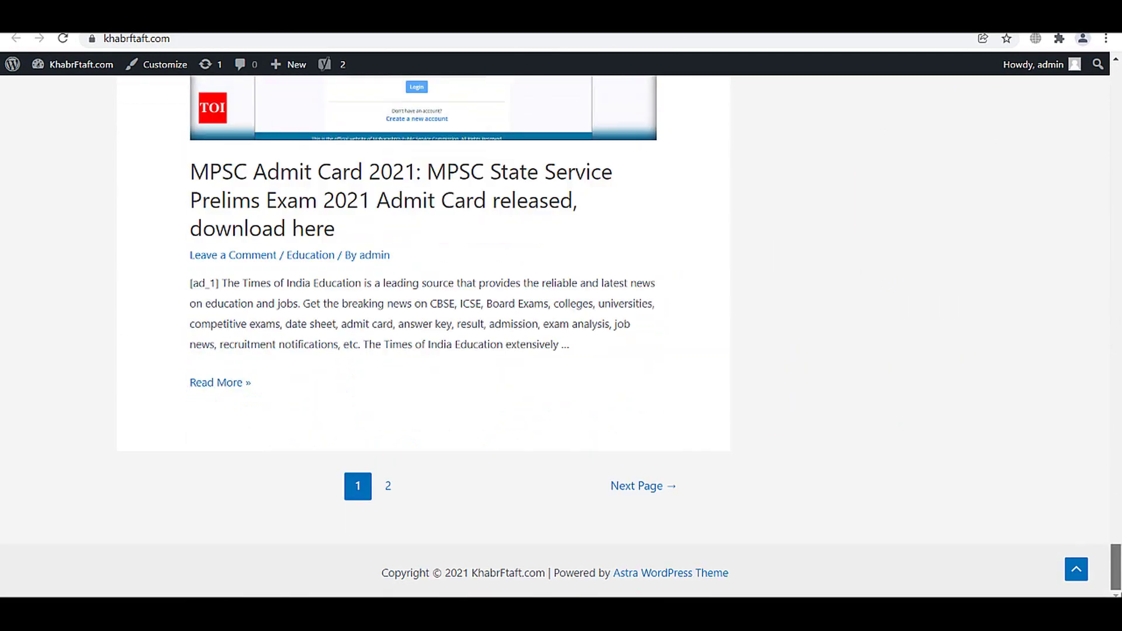
key(Home)
key(ctrl+t)
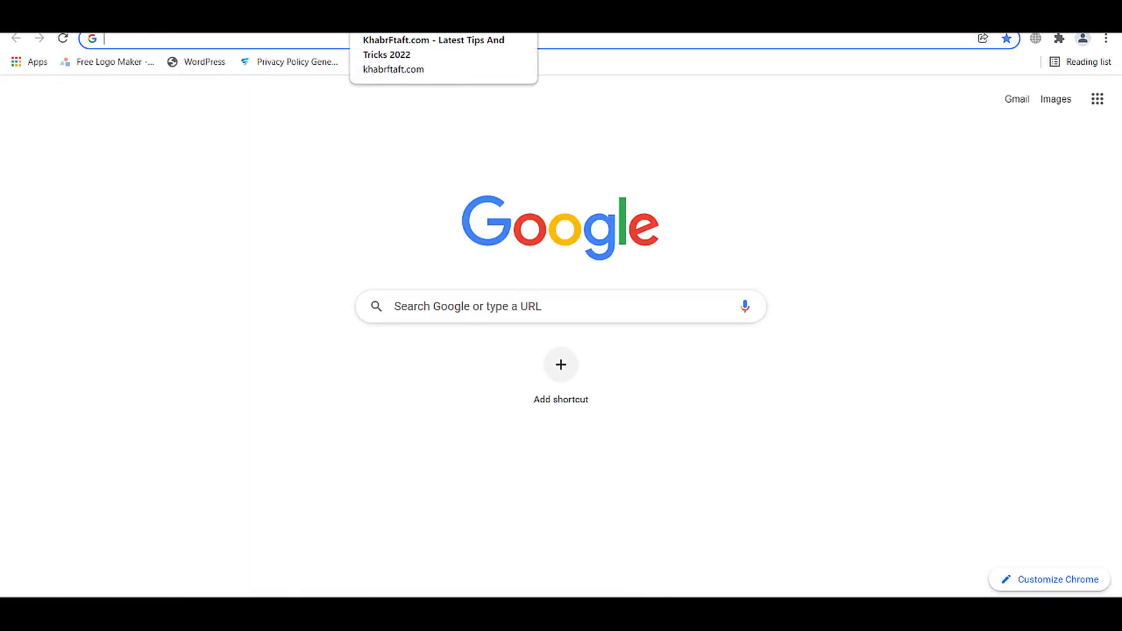
- Search Google for 'pm yojana' and look through the results, including the MAANDHAN link
text(PM Y)
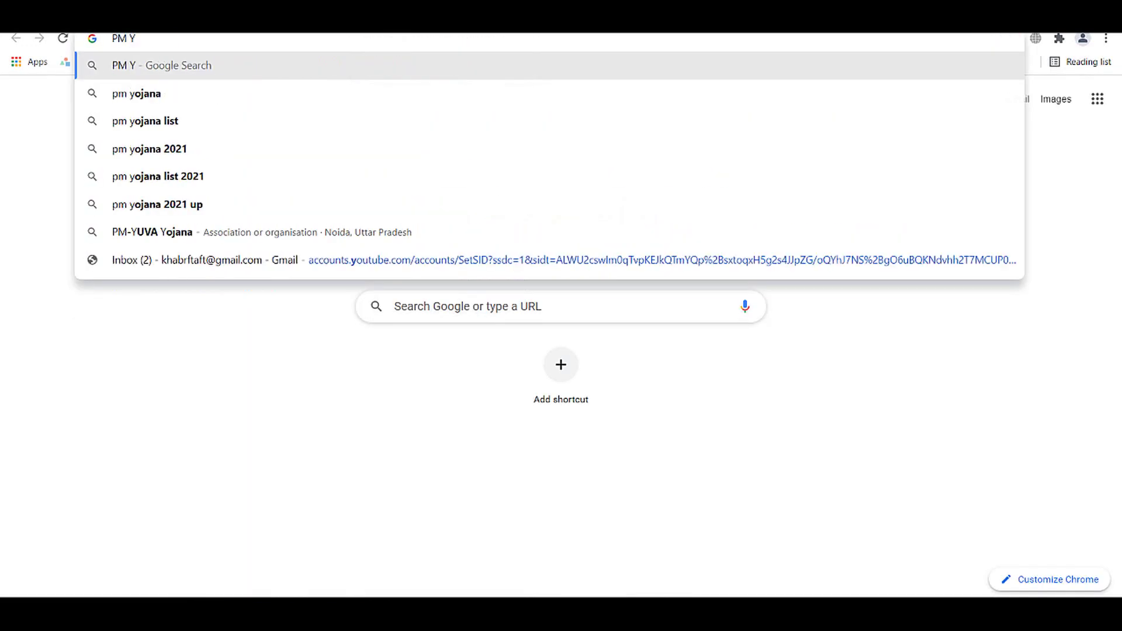
key(Down)
key(Return)
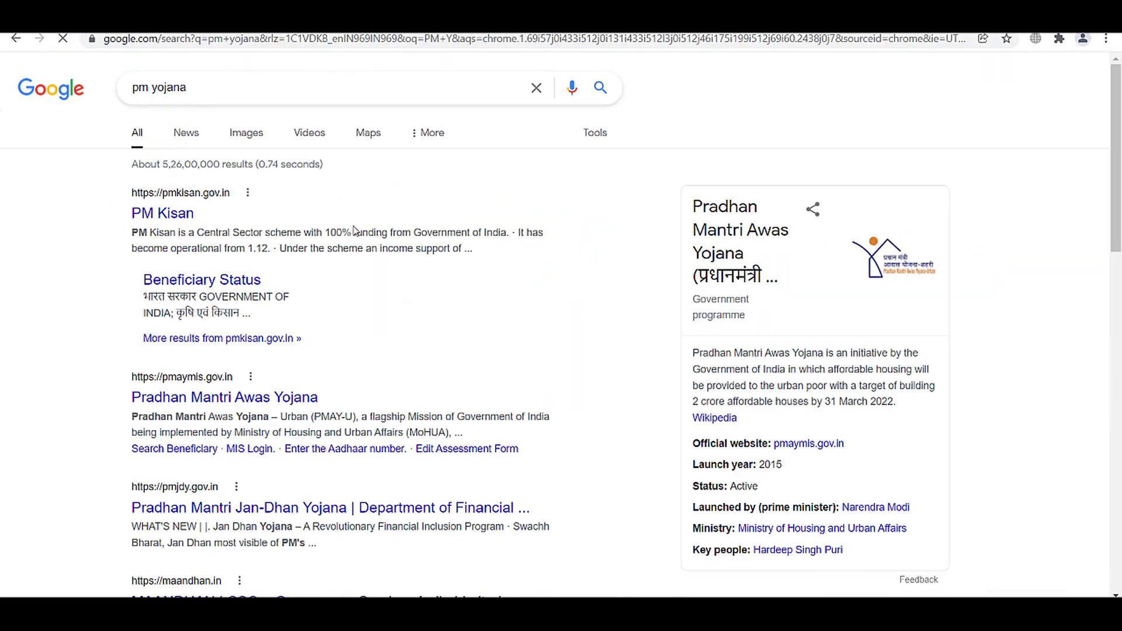
scroll(225, 381, down, 3)
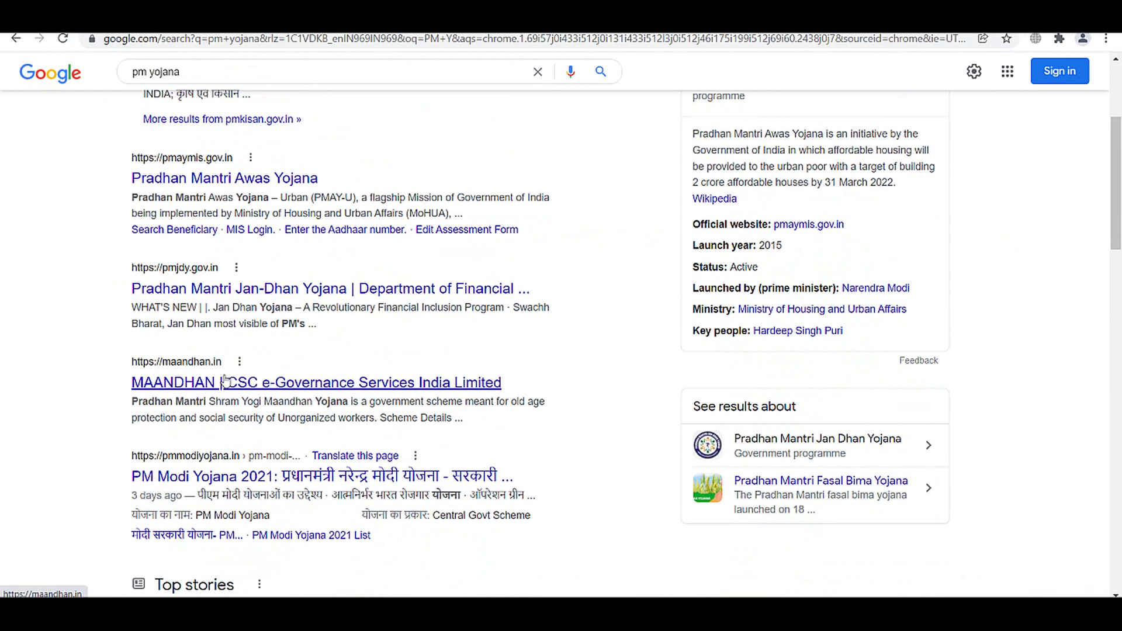
right_click(221, 375)
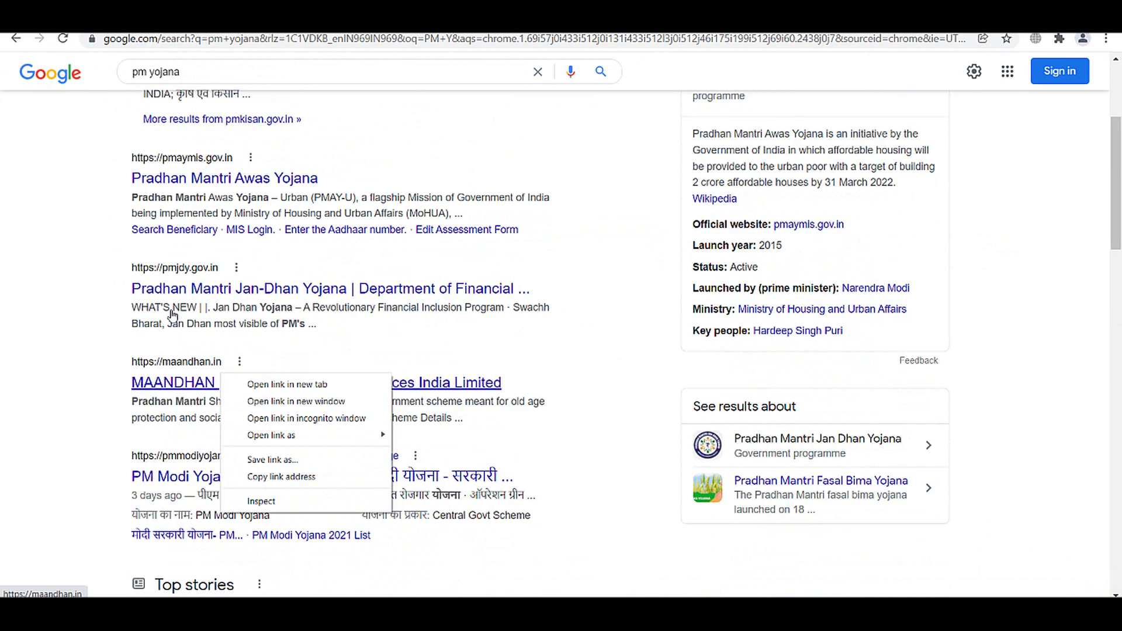
key(Escape)
scroll(175, 350, down, 1)
- Look at the PM Modi Yojana result and skim its article back to the top
right_click(182, 395)
key(Escape)
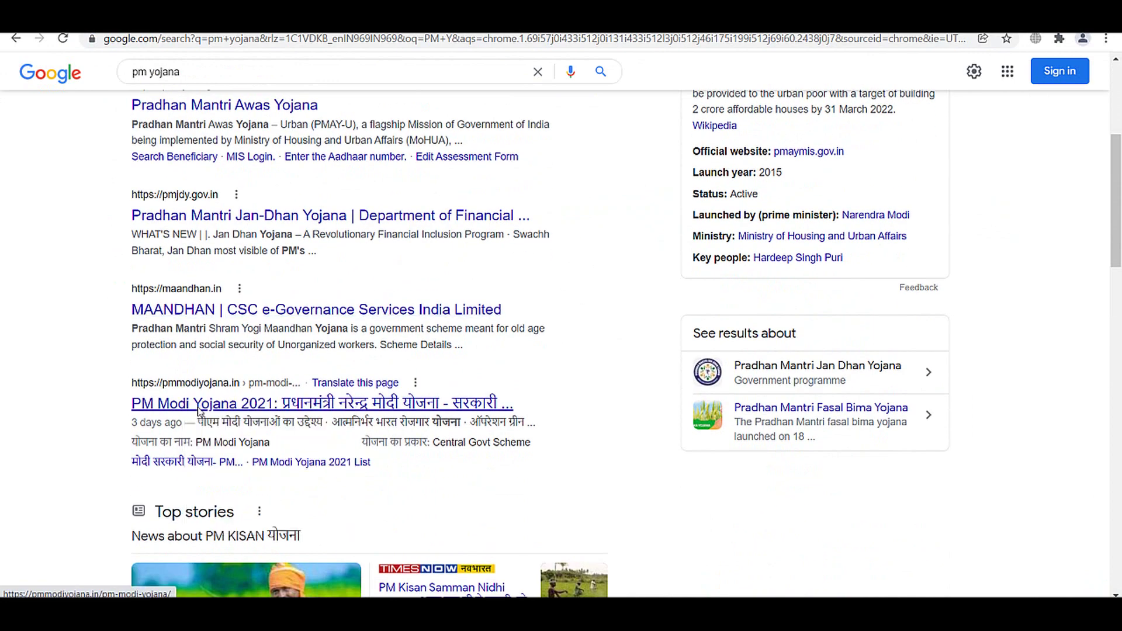
scroll(198, 409, down, 2)
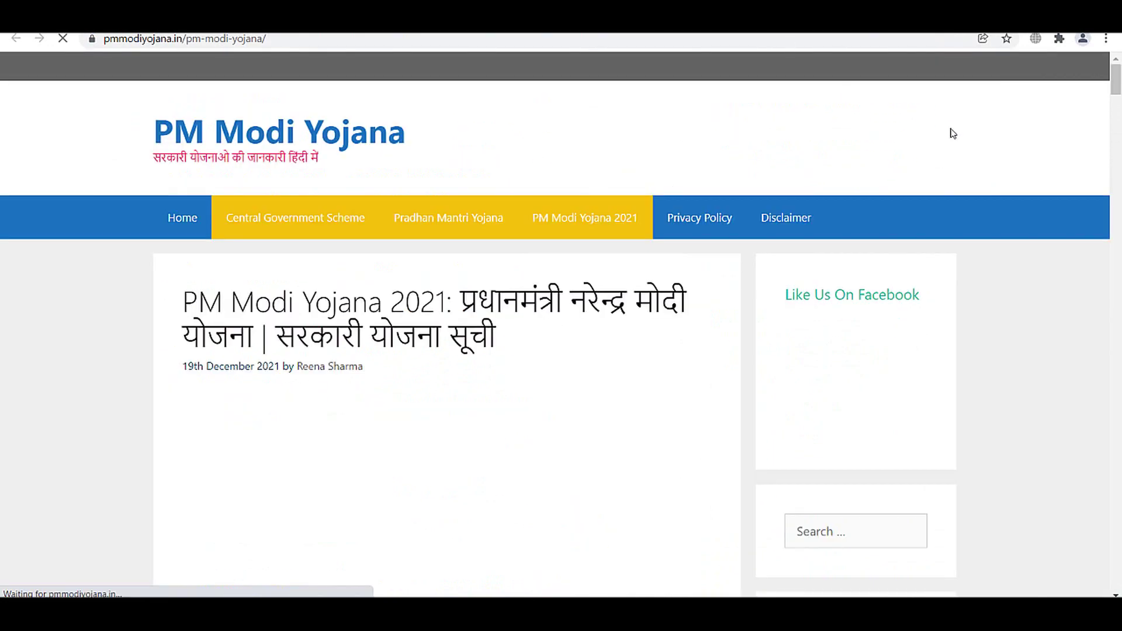
drag(1116, 98, 1116, 576)
key(Home)
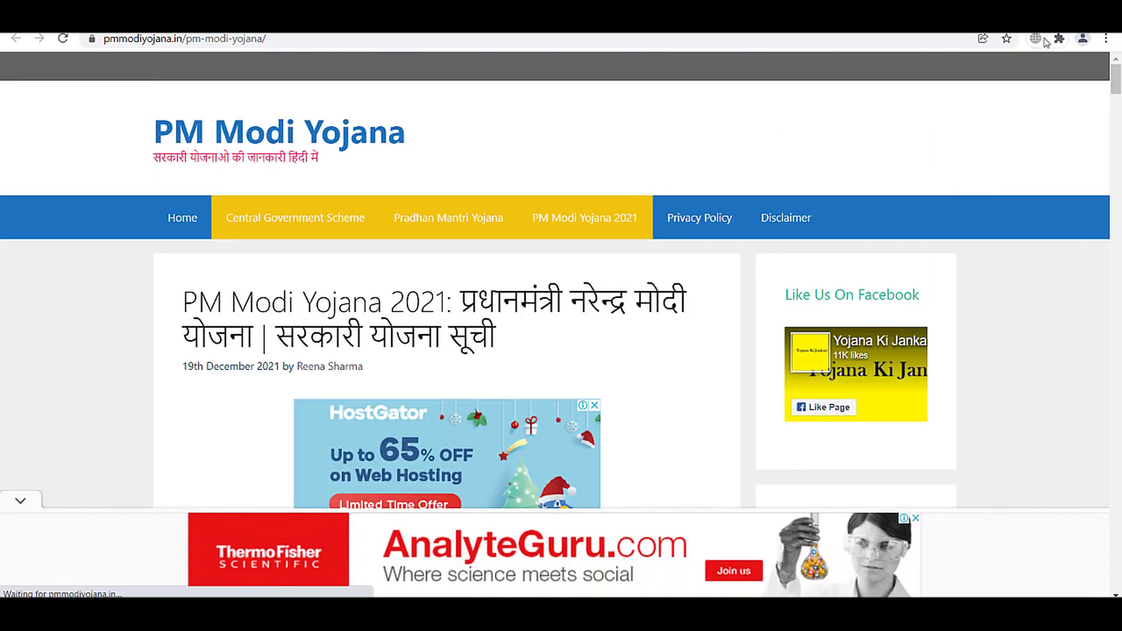
- Check Similarweb traffic stats for pmmodiyojana.in, showing 2.20M monthly visits
click(1057, 41)
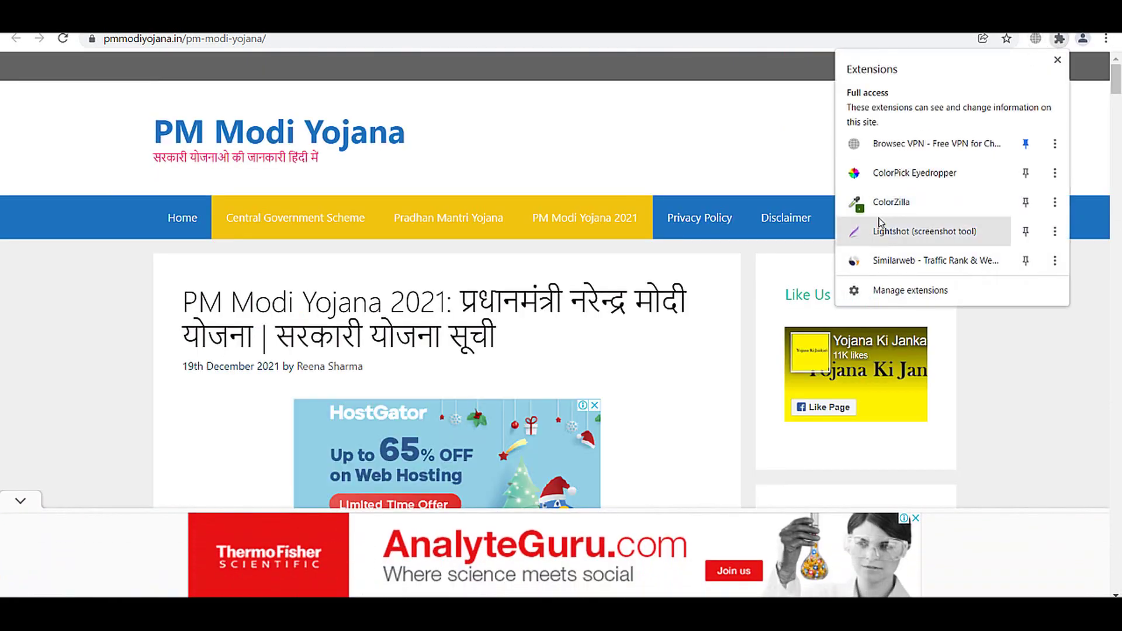
click(878, 262)
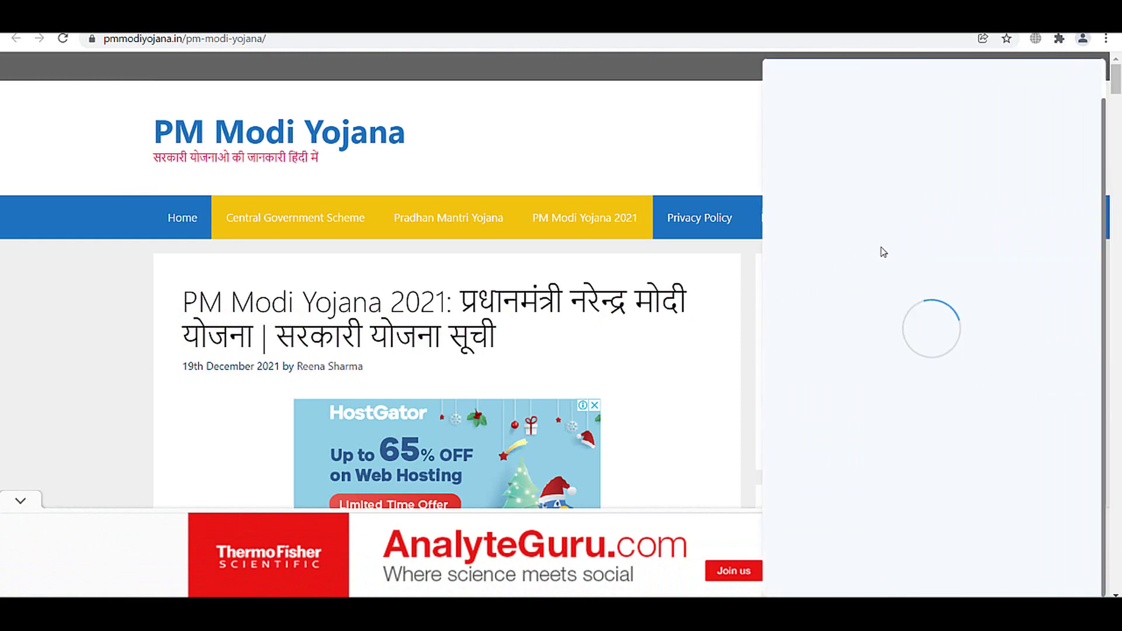
scroll(1076, 344, down, 1)
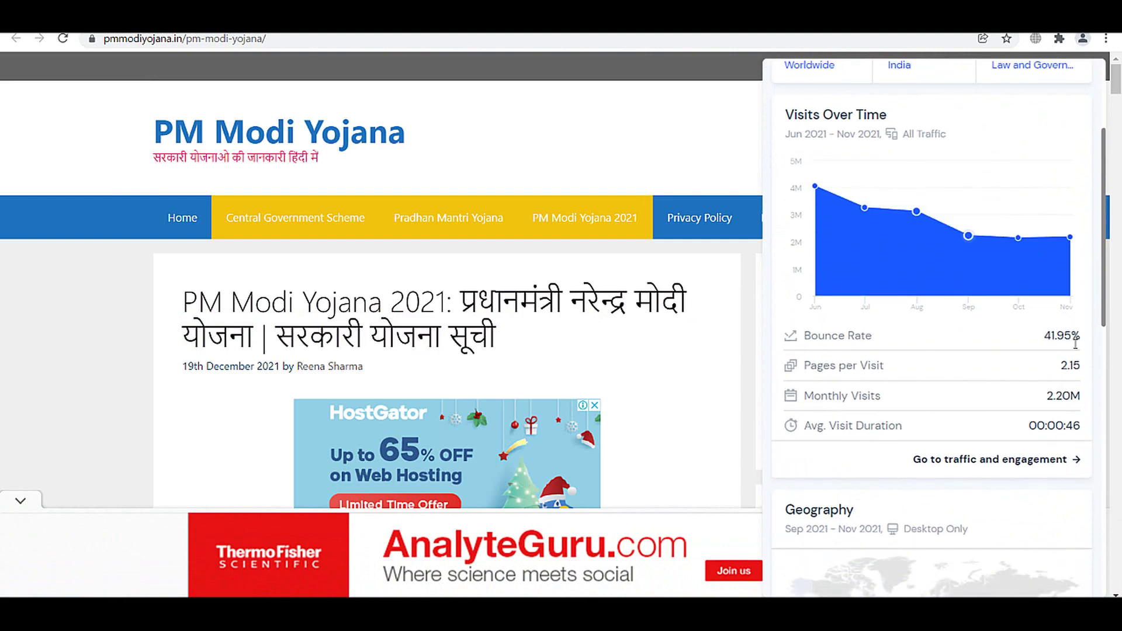
scroll(1028, 298, up, 1)
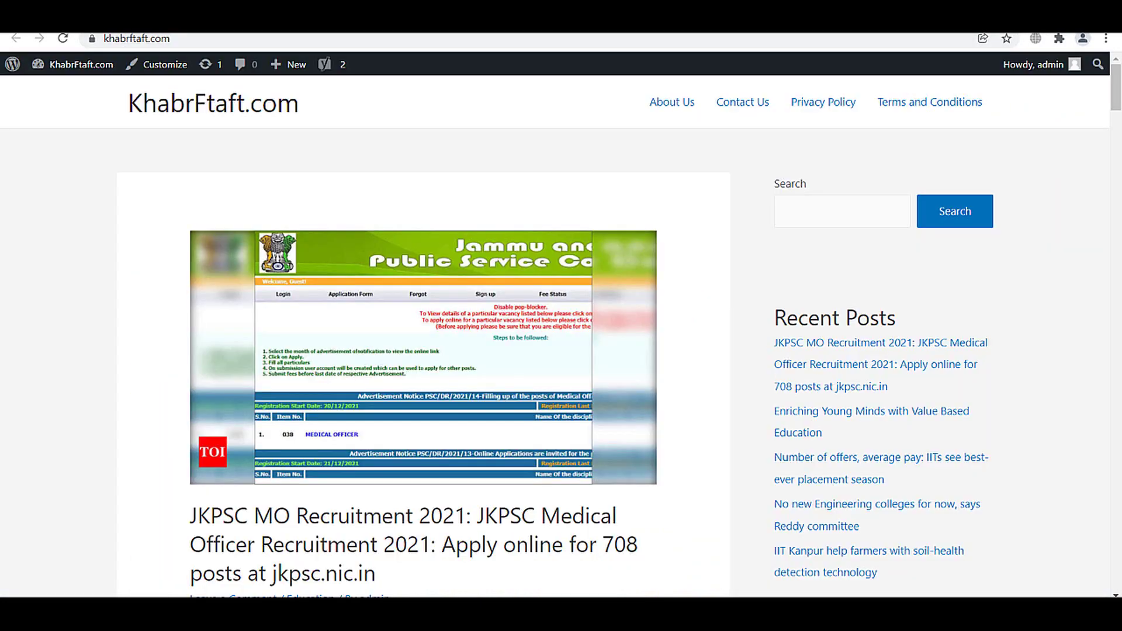
scroll(379, 170, down, 5)
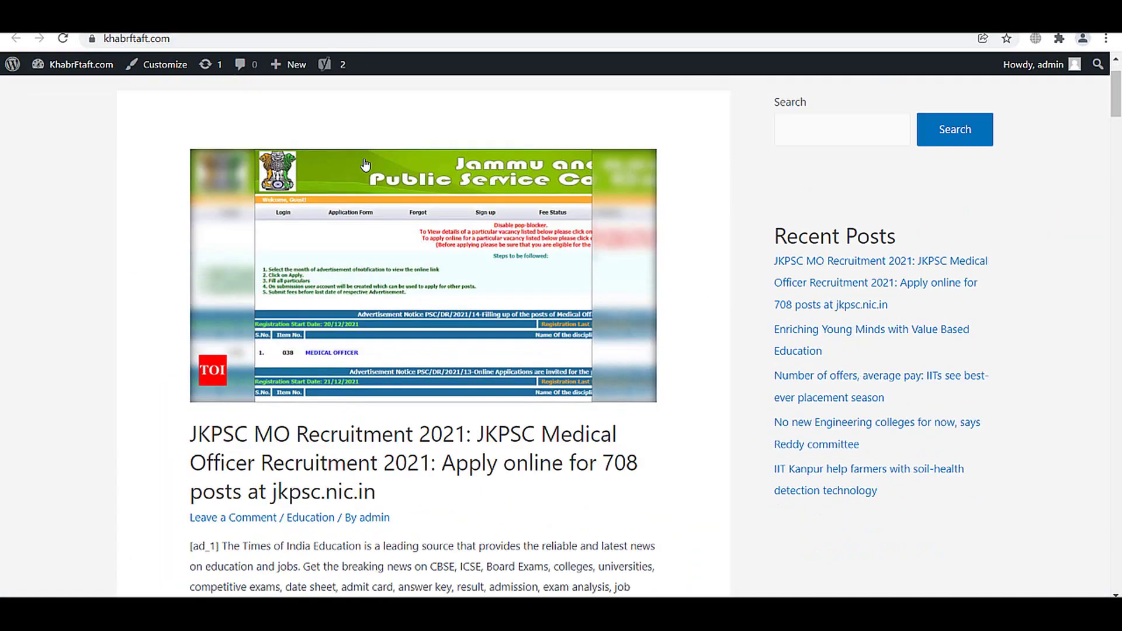
- Return to the KhabrFtaft.com admin Dashboard
scroll(378, 170, down, 5)
scroll(380, 174, up, 11)
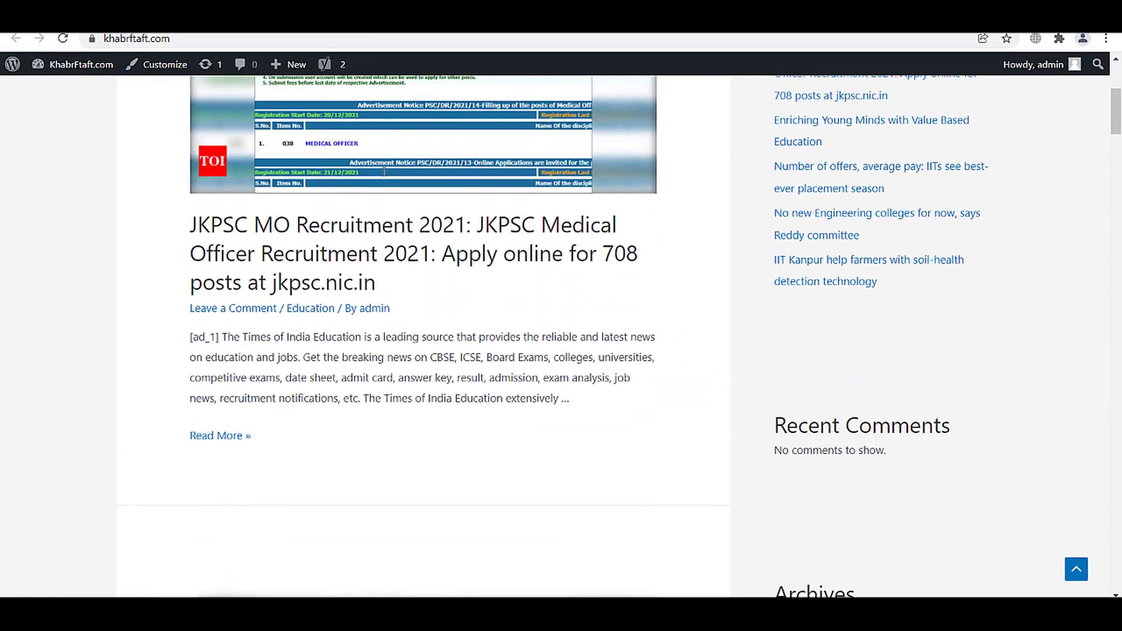
scroll(409, 199, down, 1)
scroll(438, 225, up, 1)
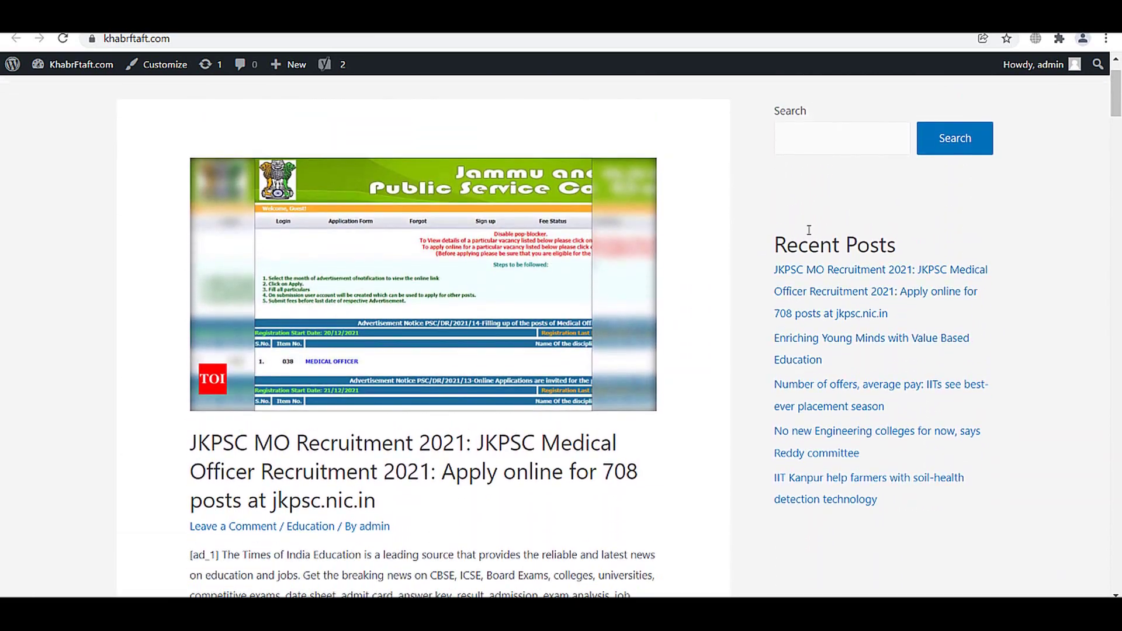
scroll(808, 233, up, 2)
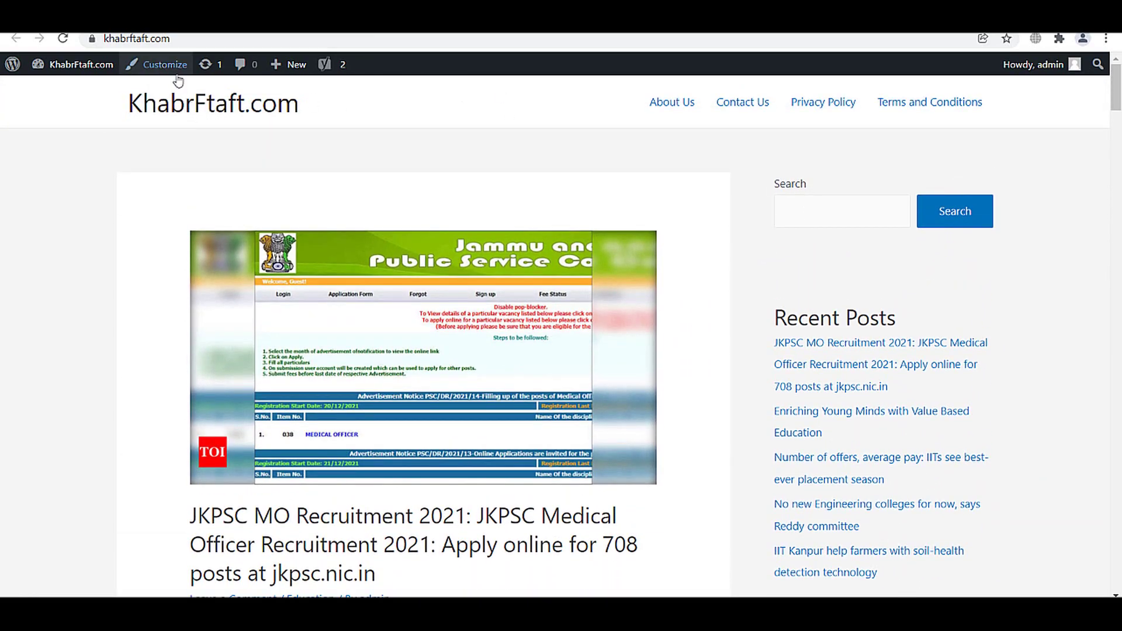
click(82, 65)
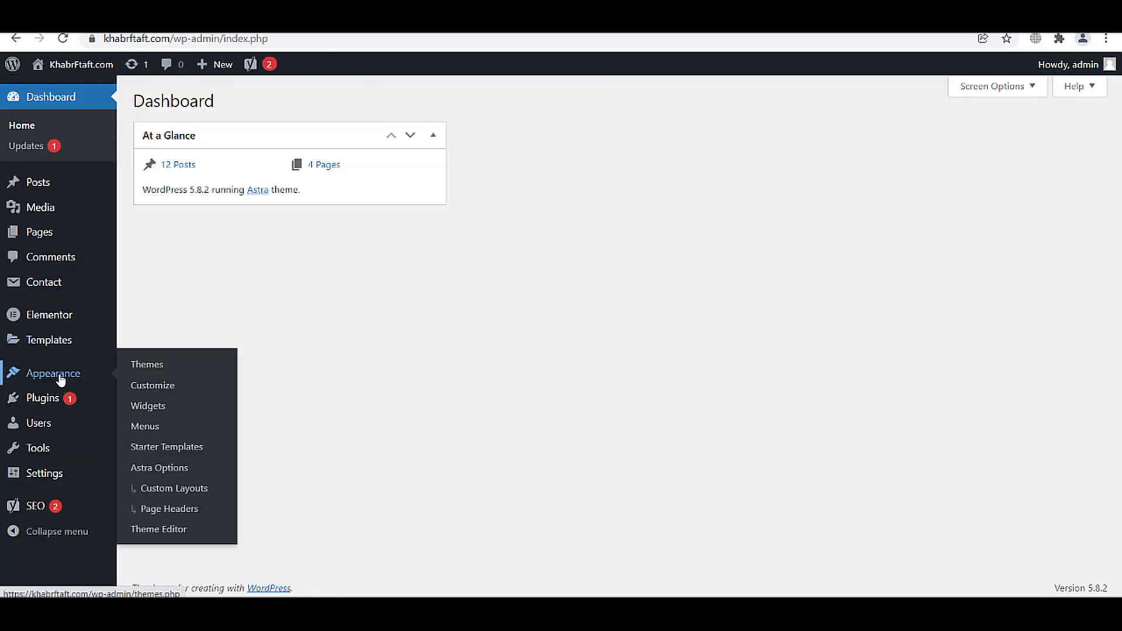
- Look at Custom Layouts filtered to Header and its Add New screen, then open Appearance > Page Headers
mouse_move(59, 376)
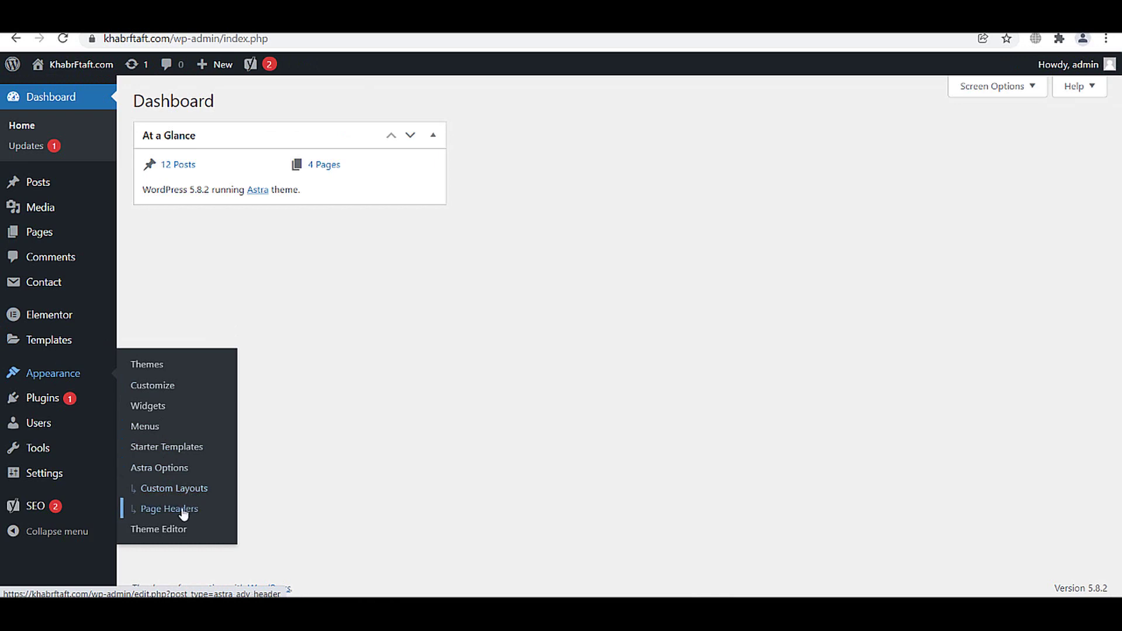
click(155, 490)
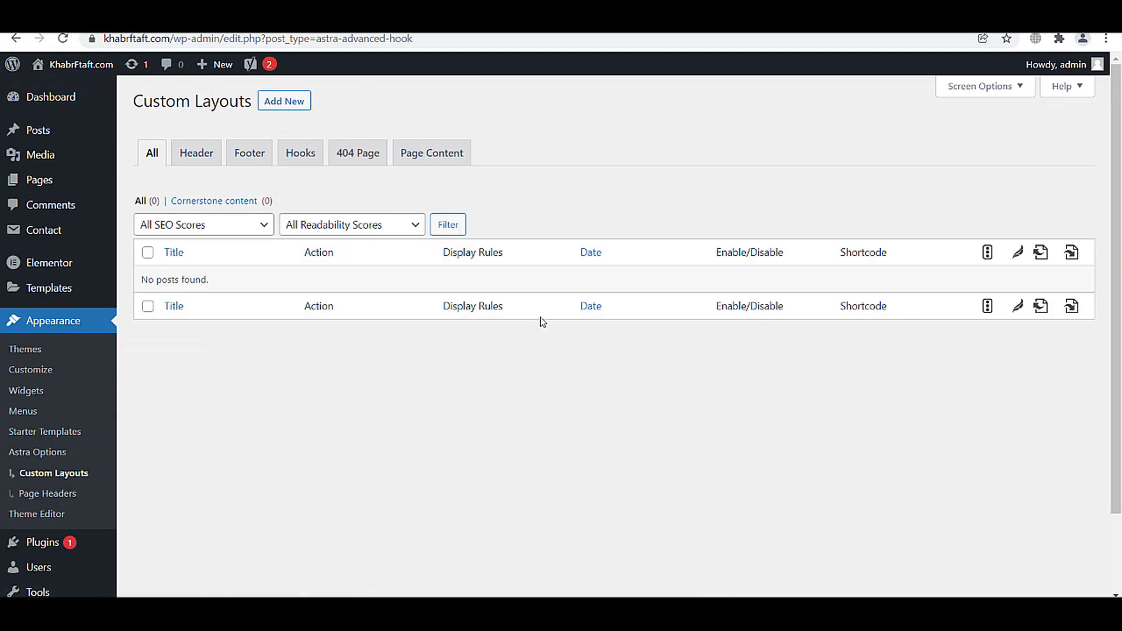
click(204, 159)
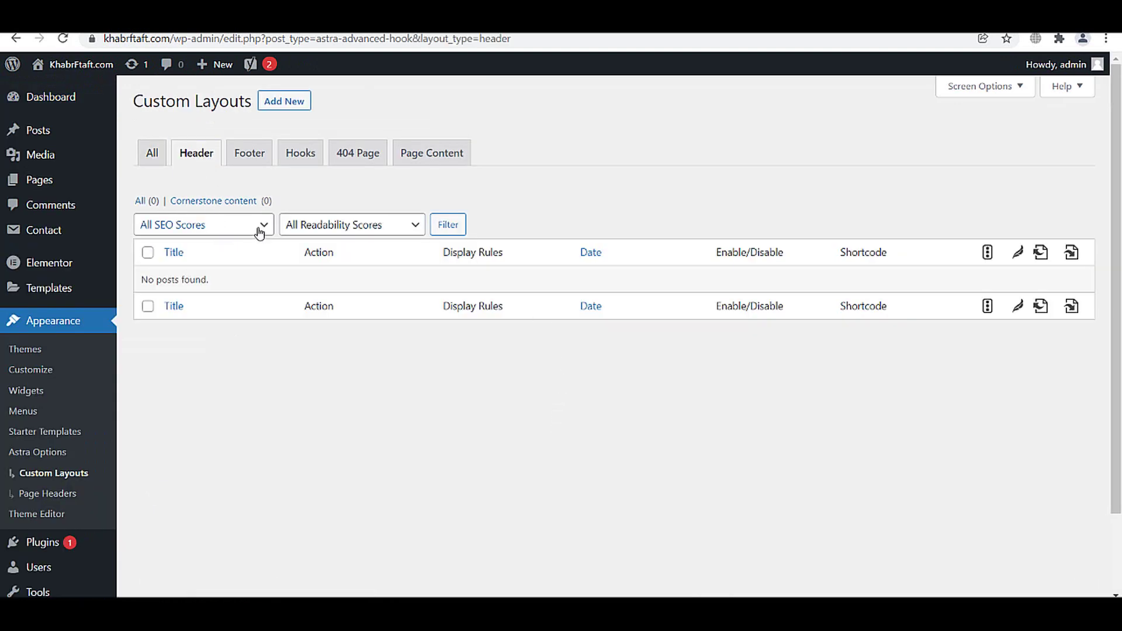
click(269, 107)
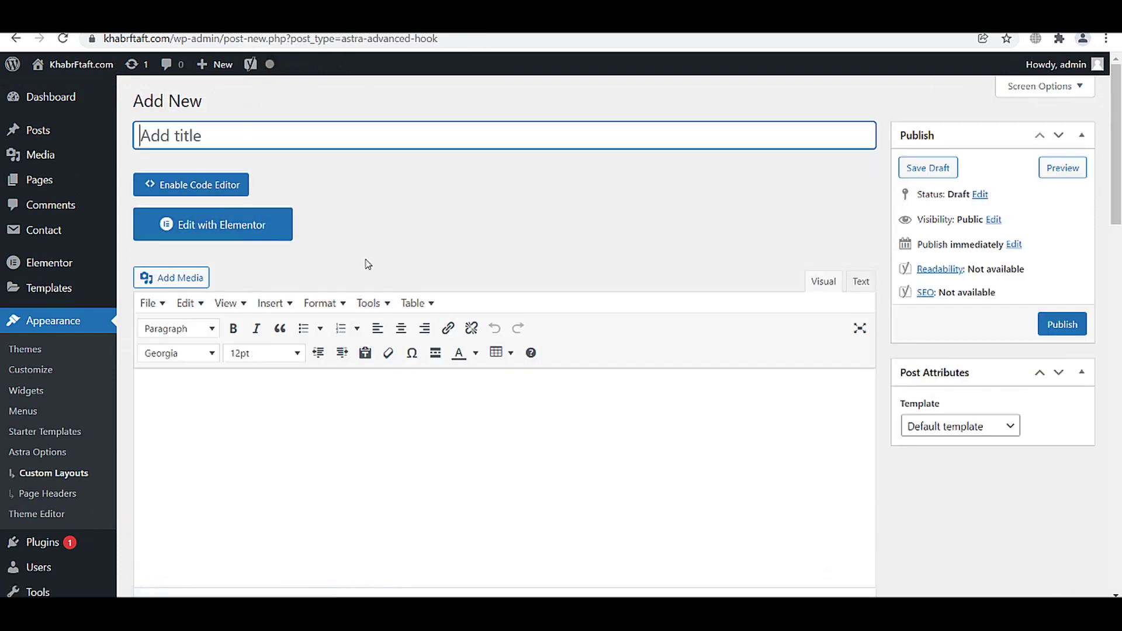
scroll(426, 260, down, 4)
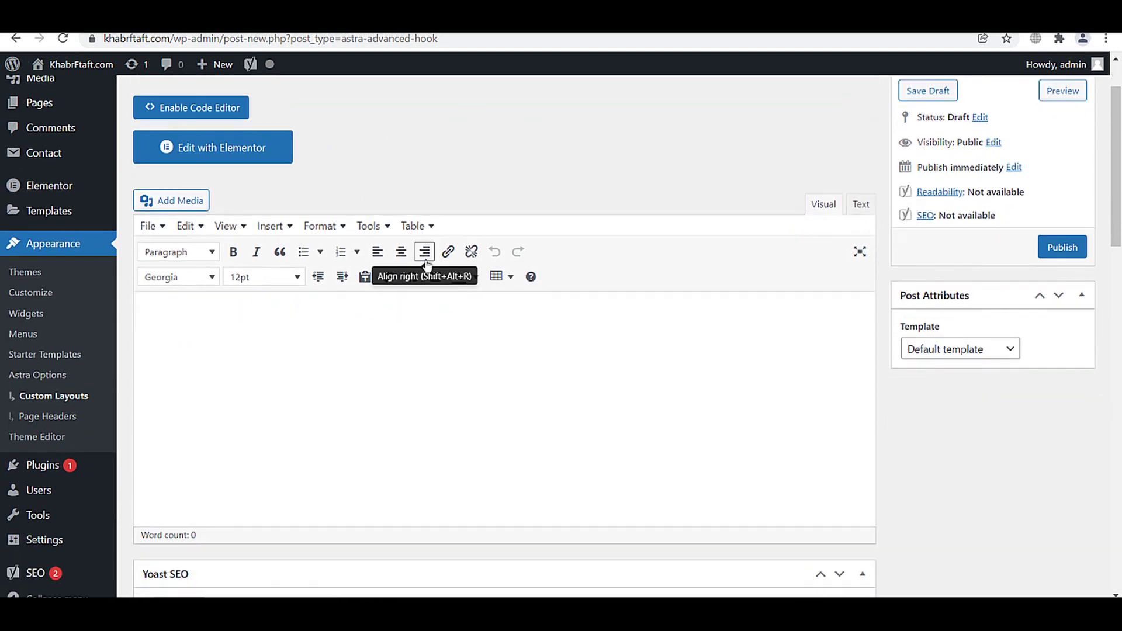
scroll(426, 261, up, 4)
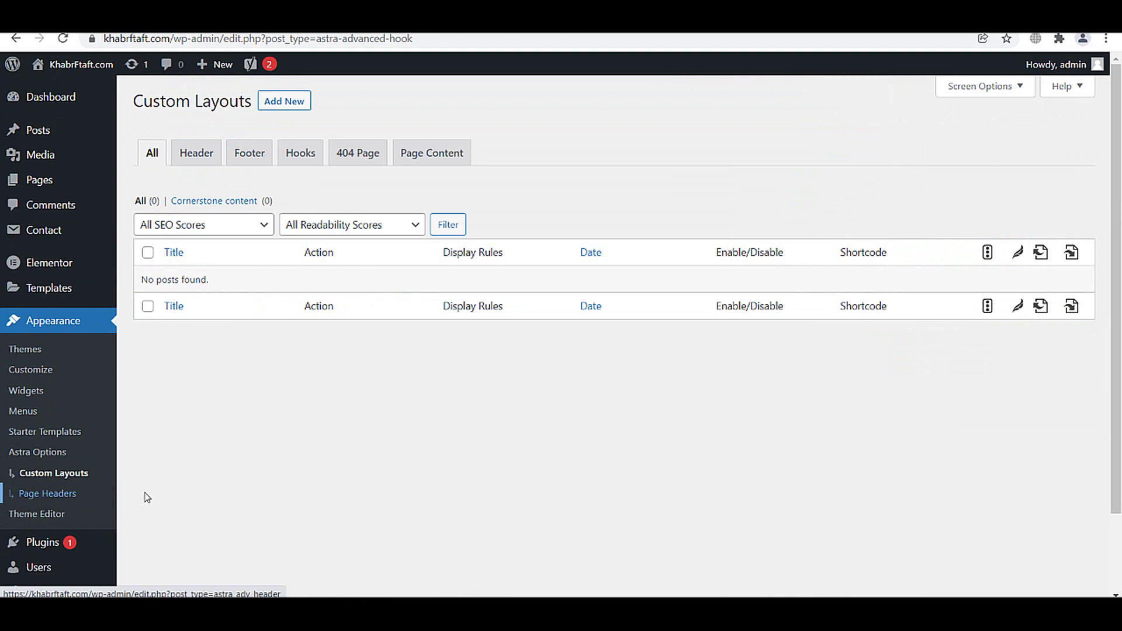
click(59, 495)
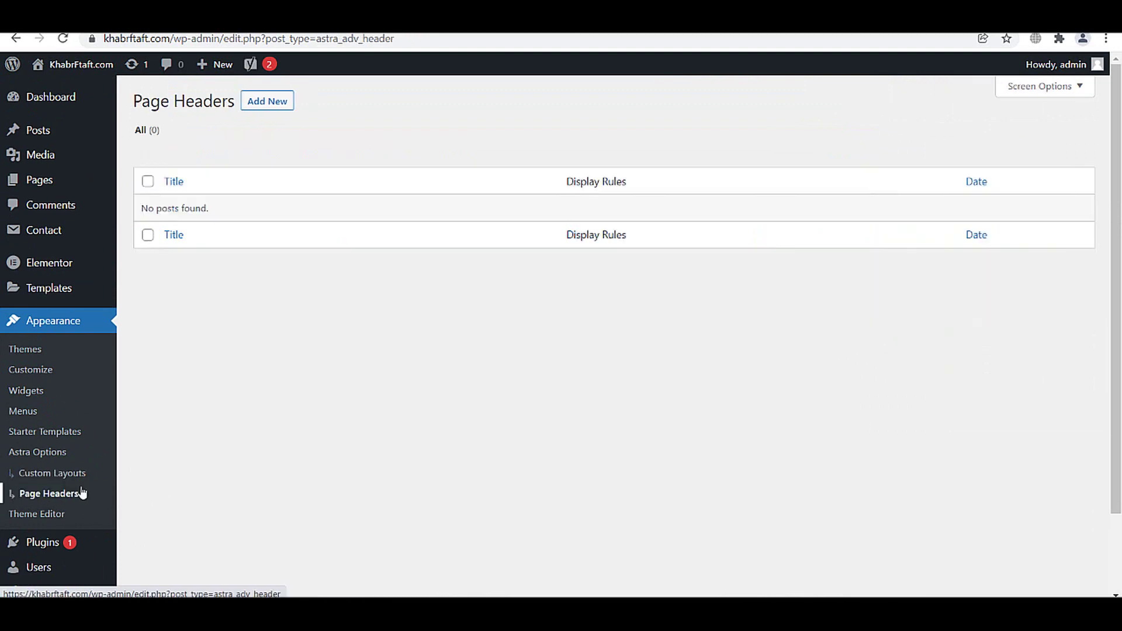
- Publish a new page header with the Inline layout and Full screen background size
click(250, 103)
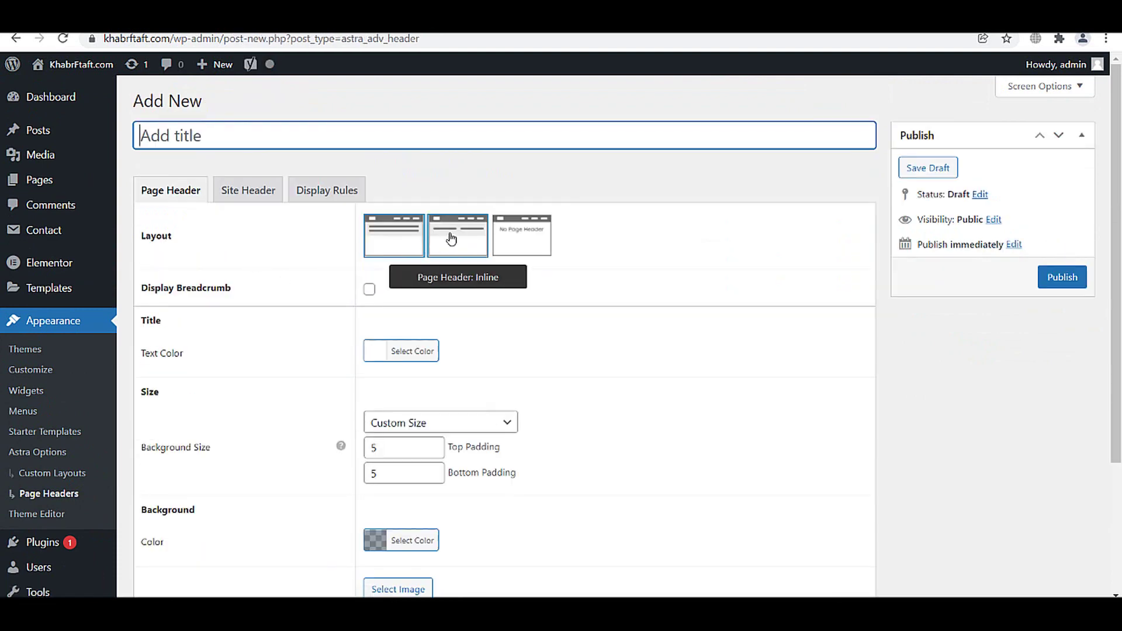
click(451, 237)
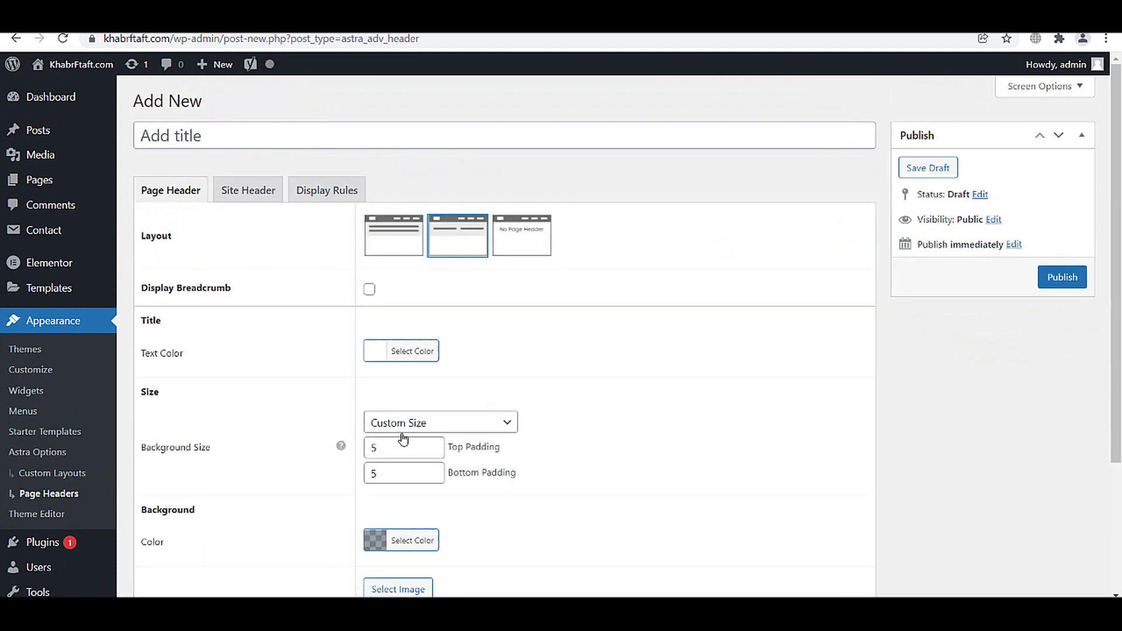
scroll(403, 438, down, 3)
click(444, 257)
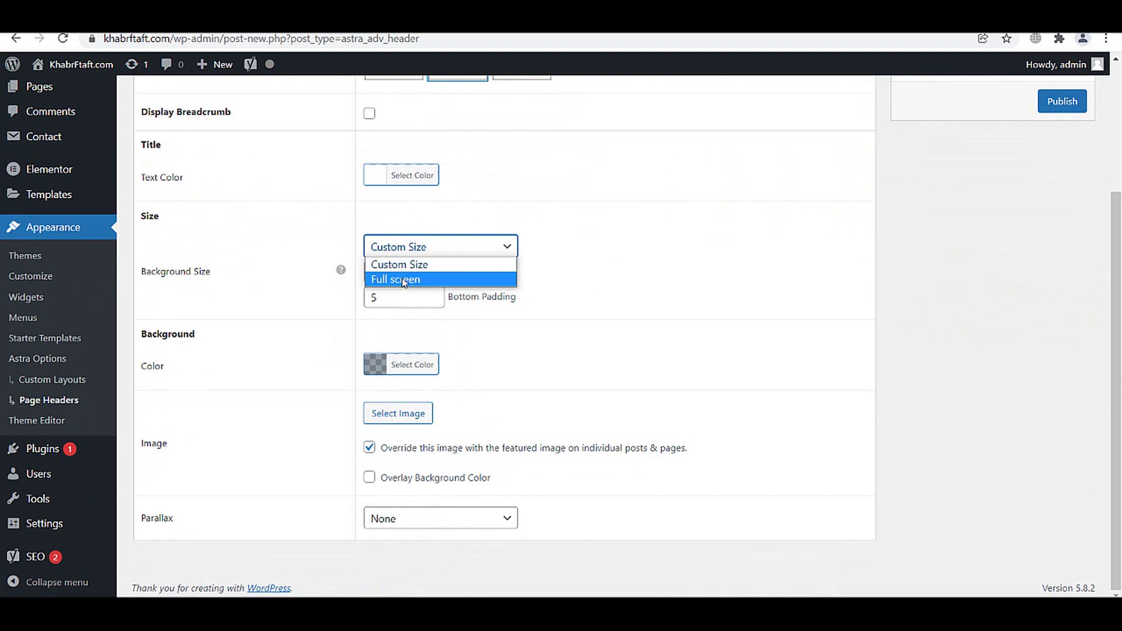
click(445, 278)
scroll(799, 305, up, 3)
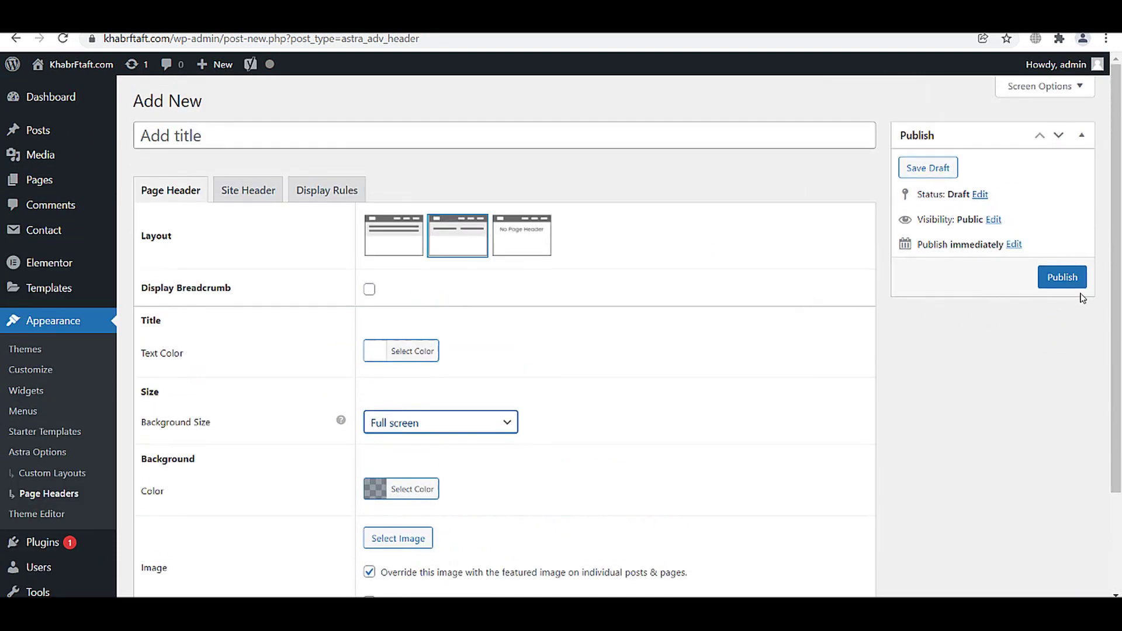
click(1060, 279)
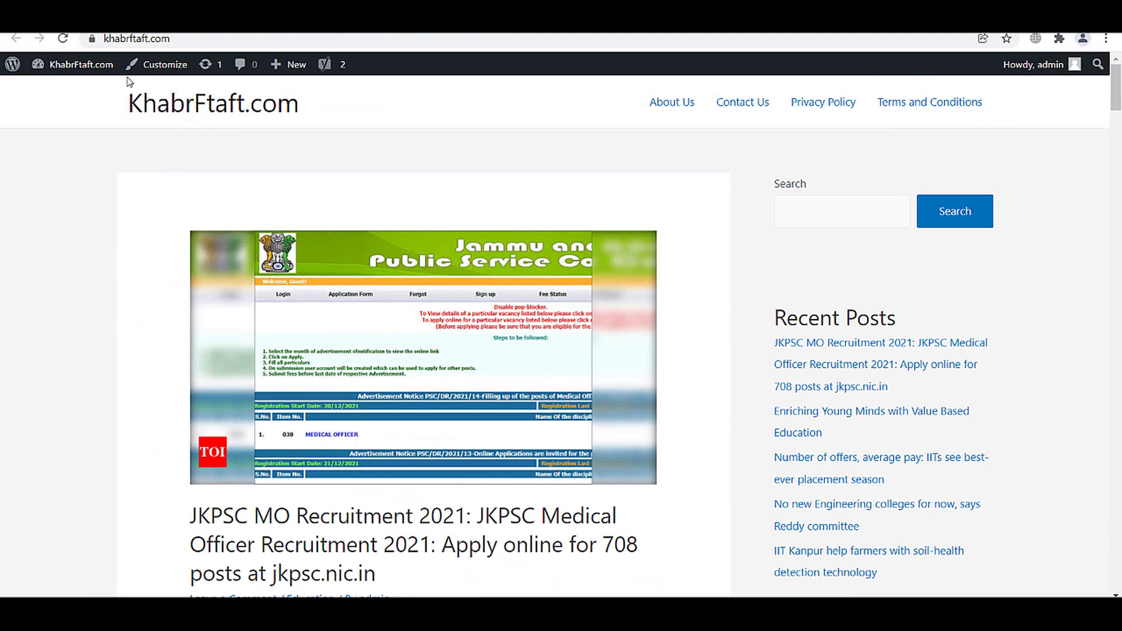
click(153, 68)
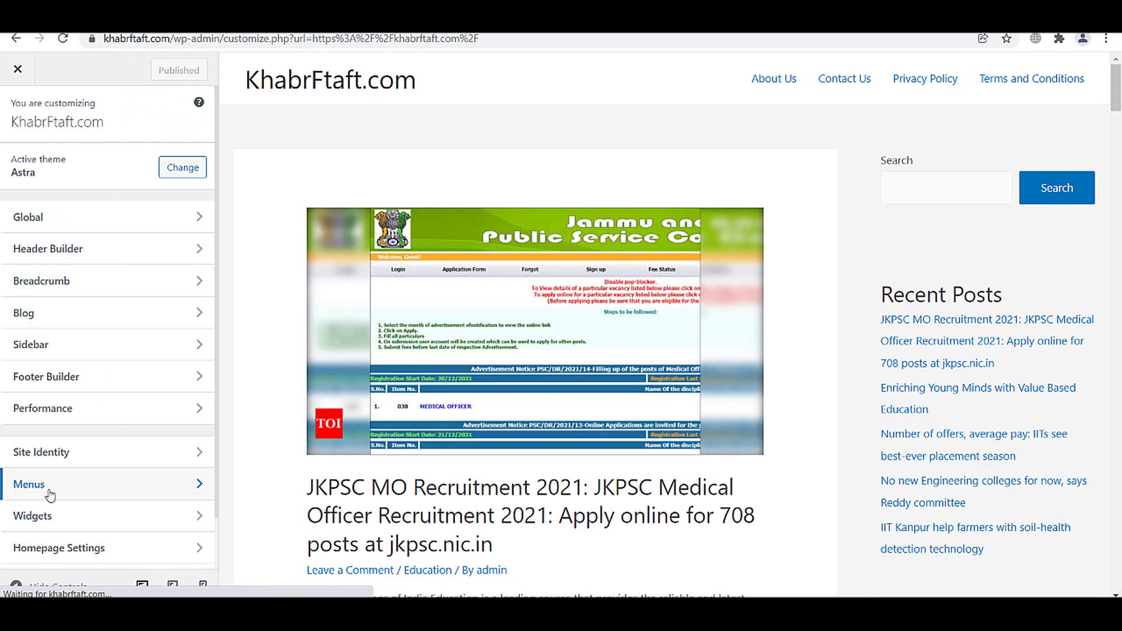
- Create a new menu named Main Menu assigned to the primary and secondary locations
click(50, 496)
click(140, 302)
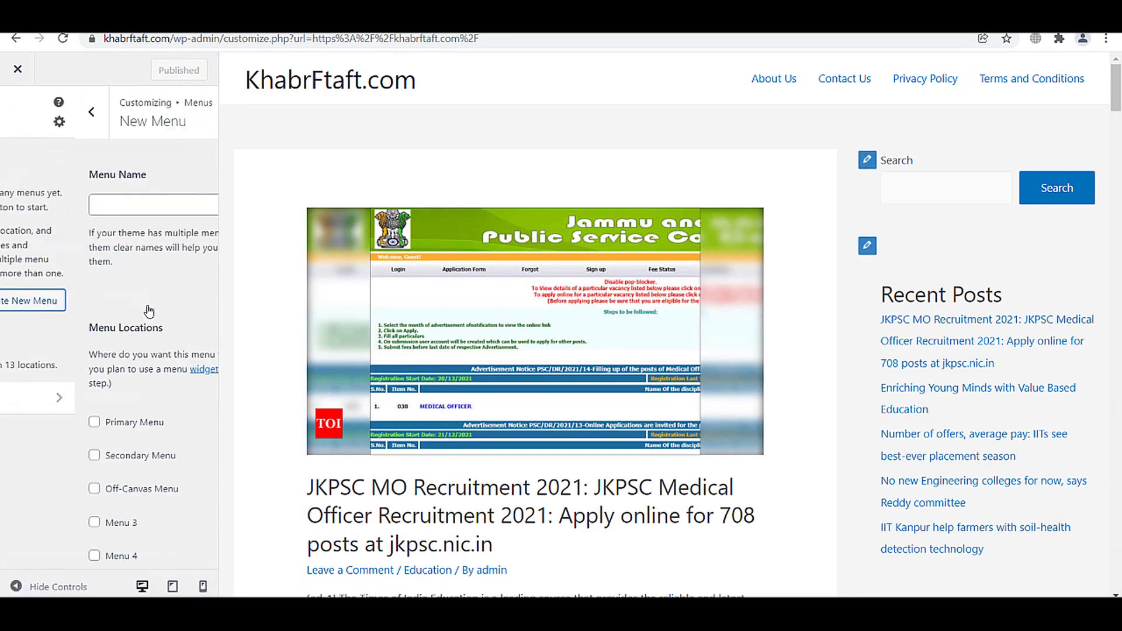
click(117, 200)
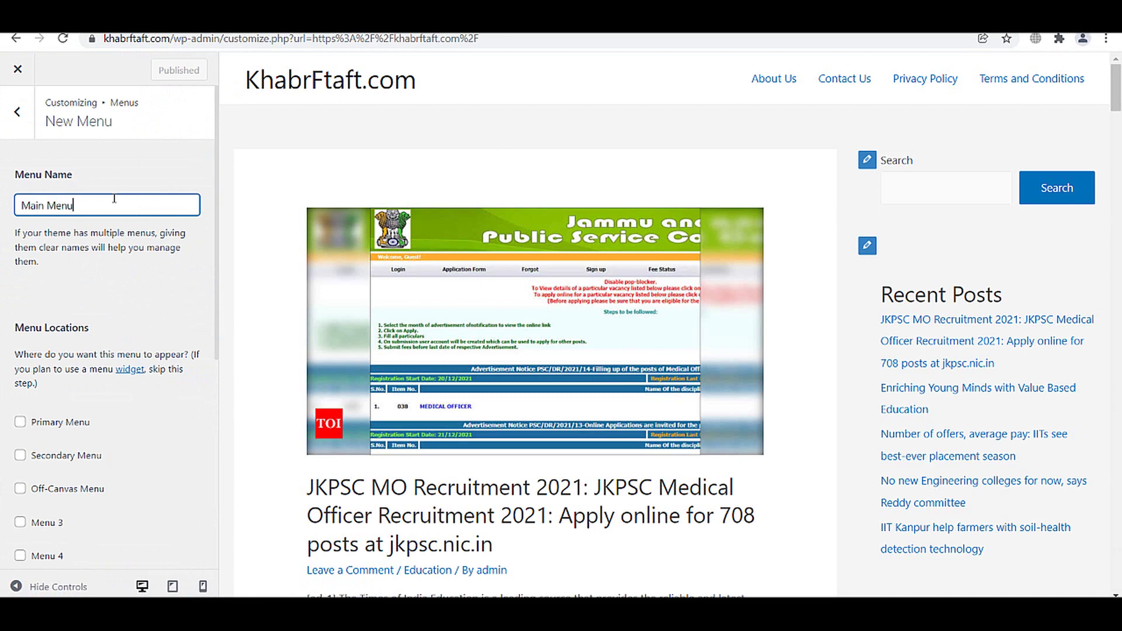
click(52, 427)
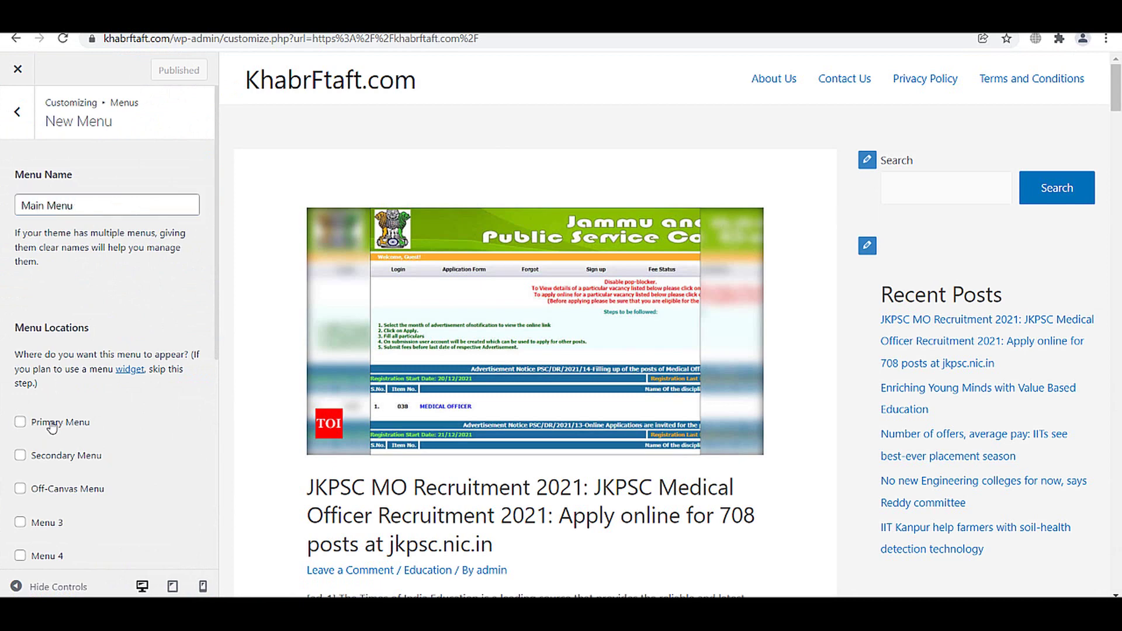
scroll(50, 439, down, 2)
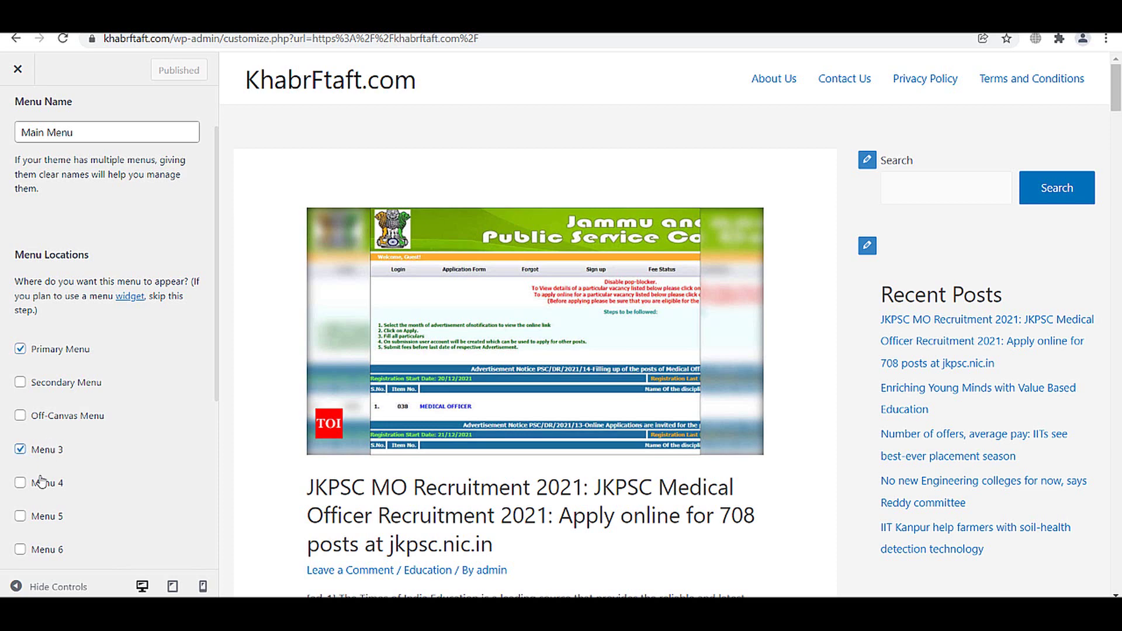
click(58, 386)
scroll(85, 417, down, 4)
scroll(82, 467, down, 3)
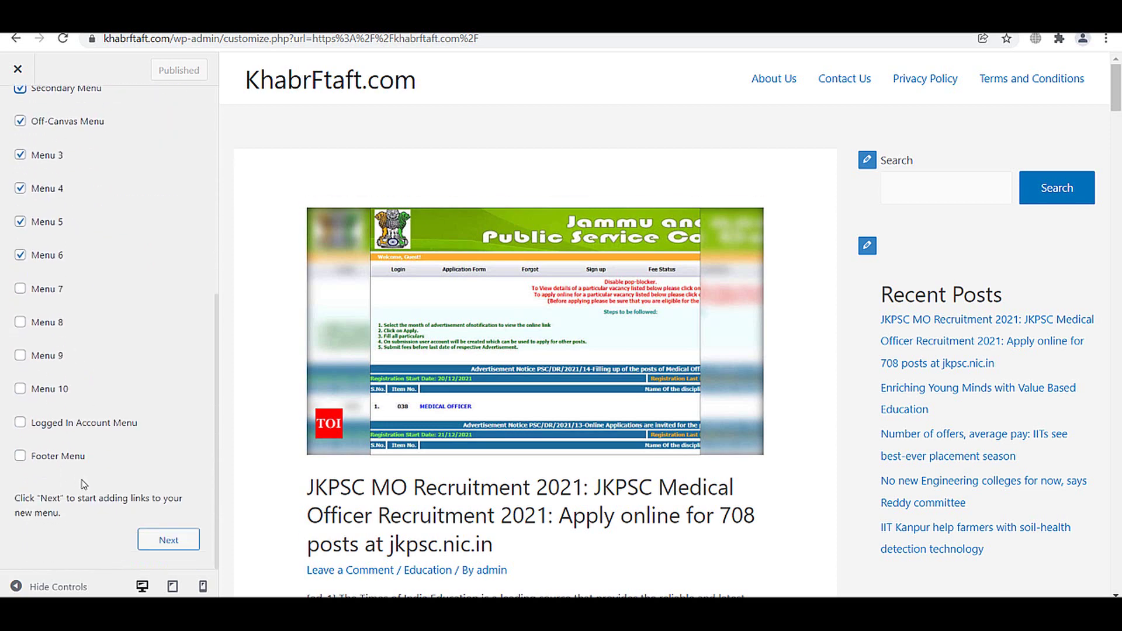
scroll(140, 526, up, 3)
scroll(142, 528, down, 2)
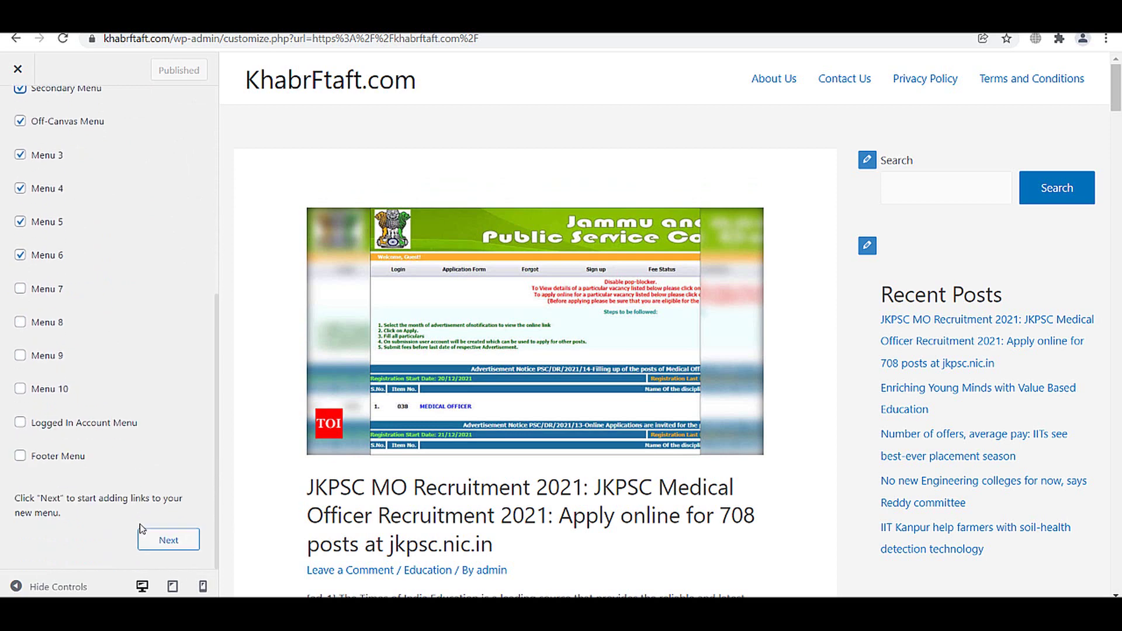
click(169, 540)
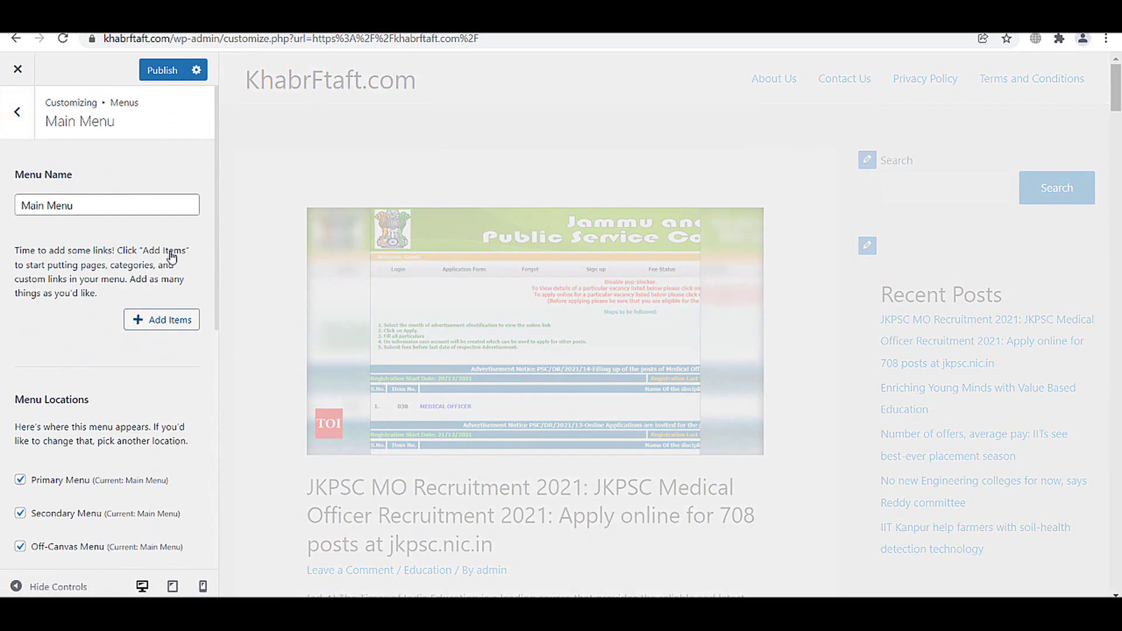
- Add Home, Education, Latest News, Job and Vacancy, Tech Update and Blogging, then publish the menu
click(161, 320)
click(244, 179)
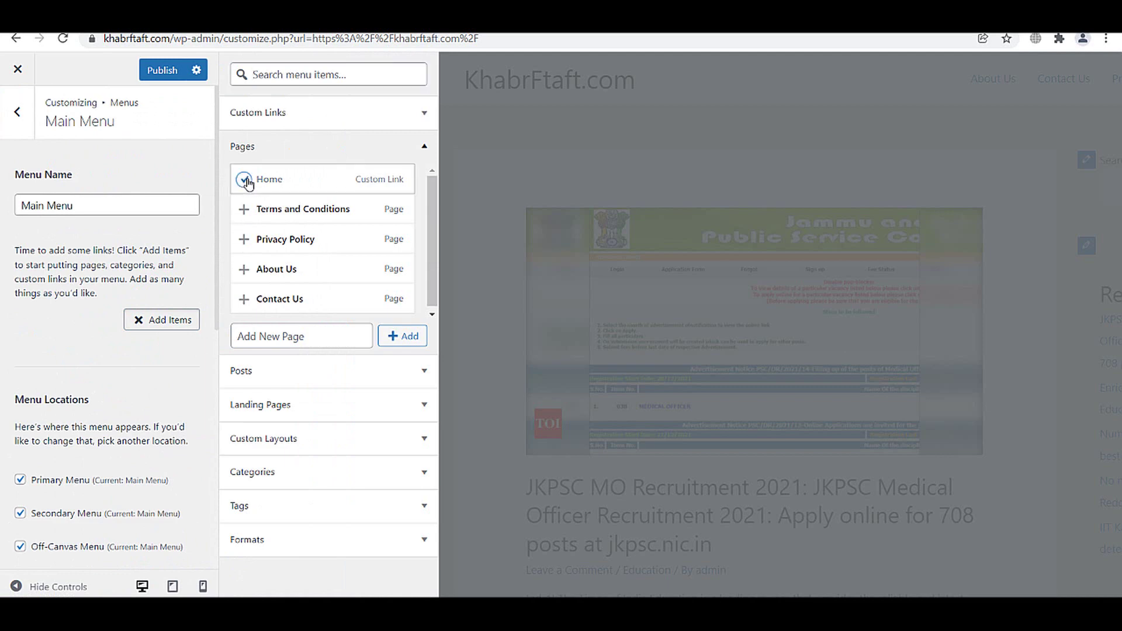
click(248, 473)
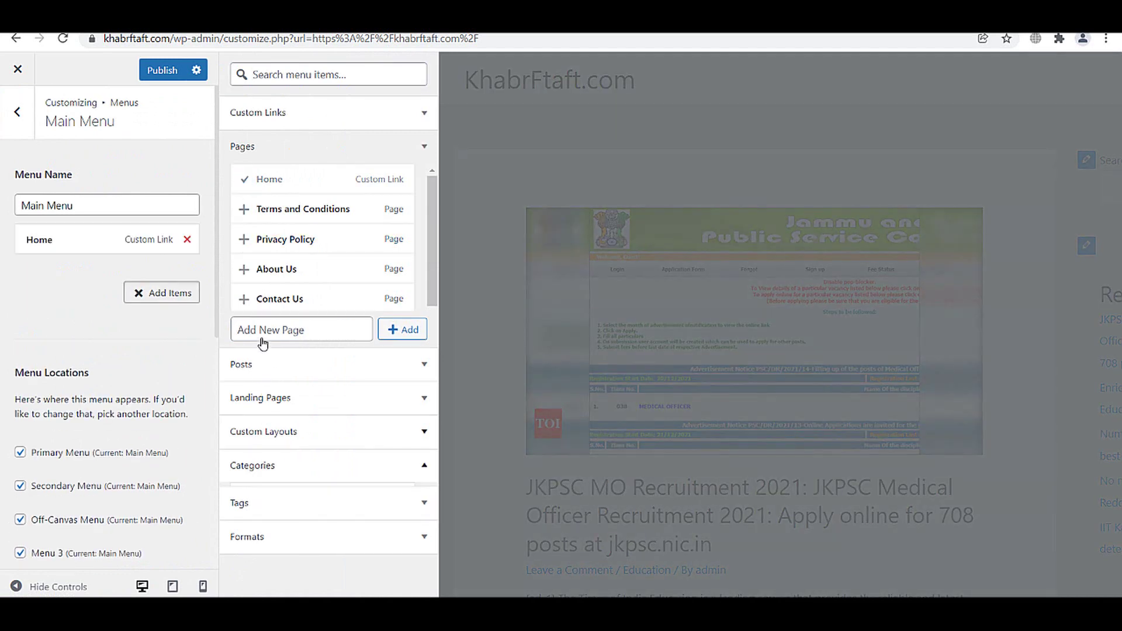
click(244, 314)
click(244, 343)
click(244, 374)
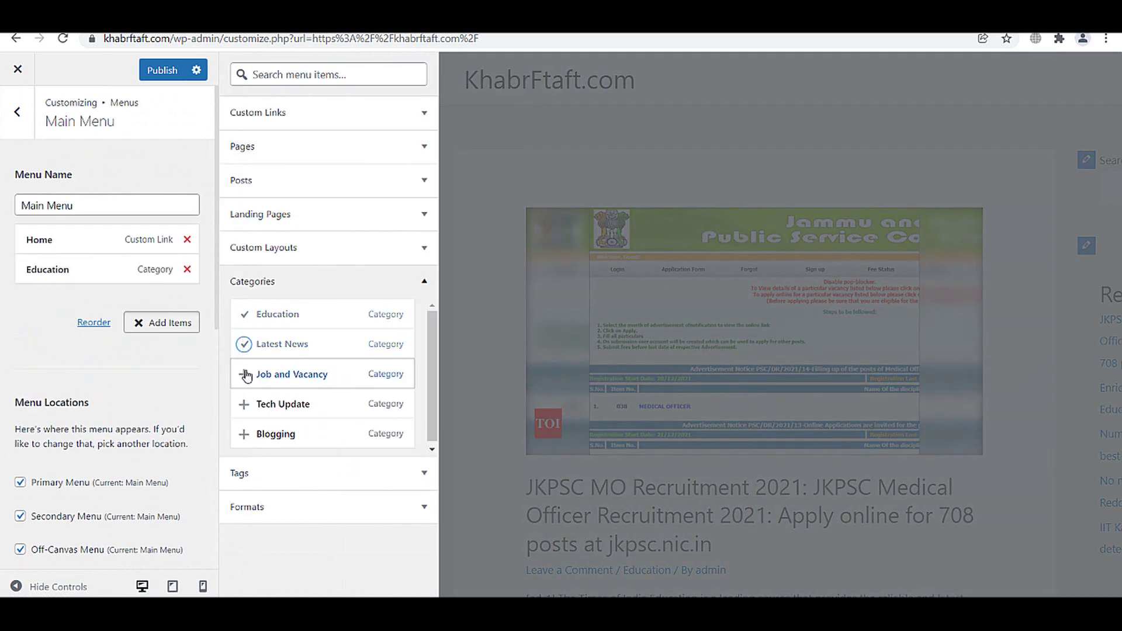
click(244, 404)
click(244, 433)
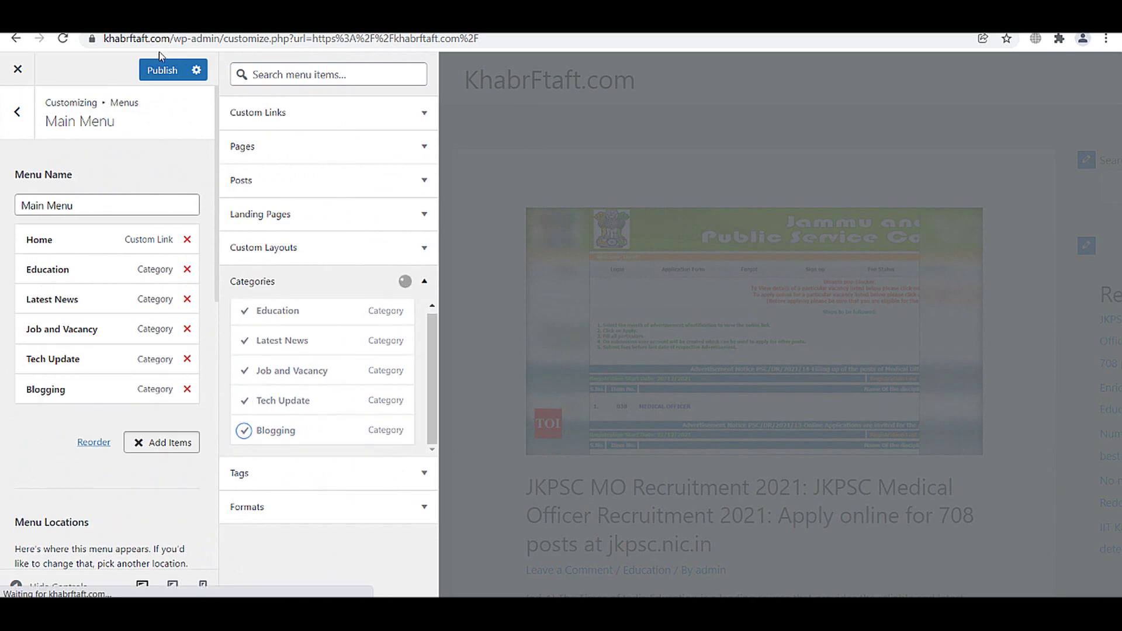
click(160, 70)
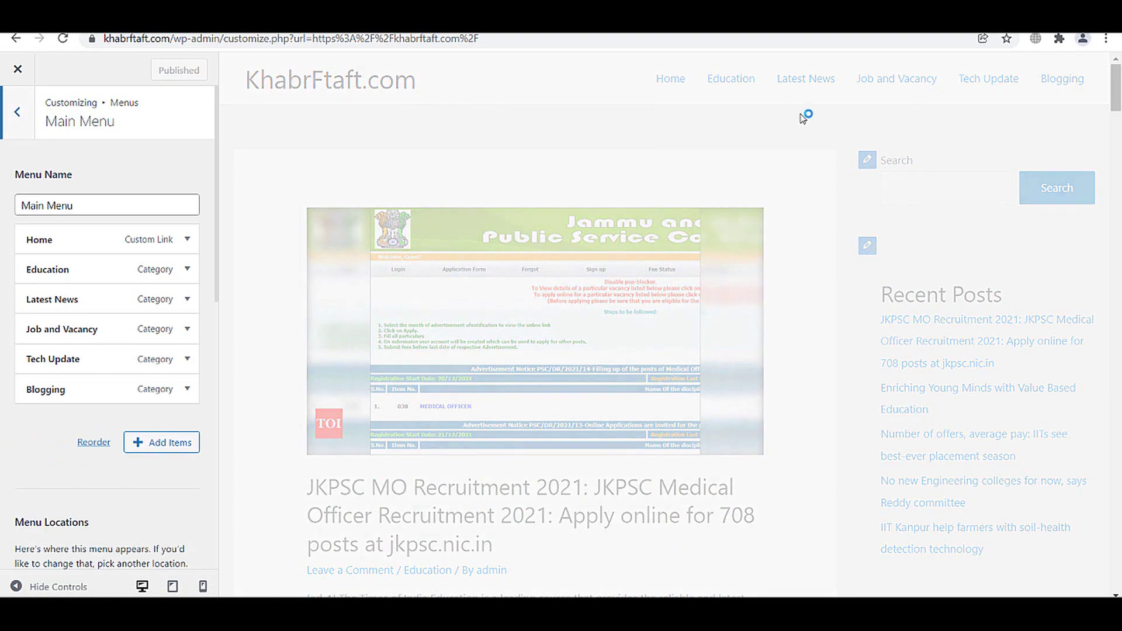
scroll(903, 298, down, 6)
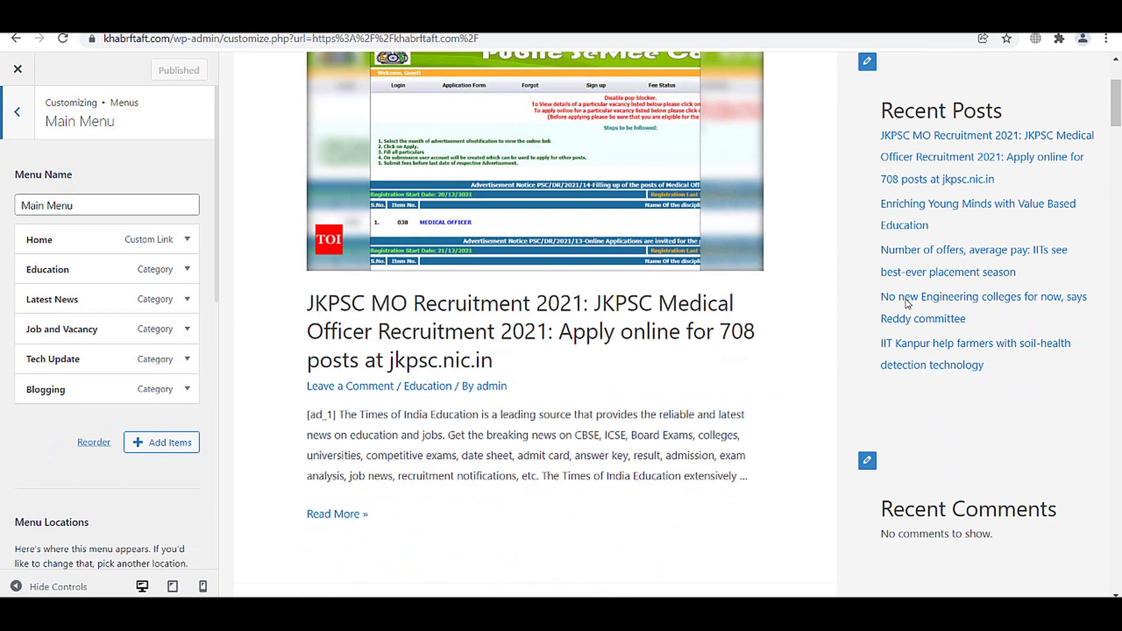
- Open the sidebar widgets, dismiss the welcome notice, and remove the Recent Comments widget
click(875, 285)
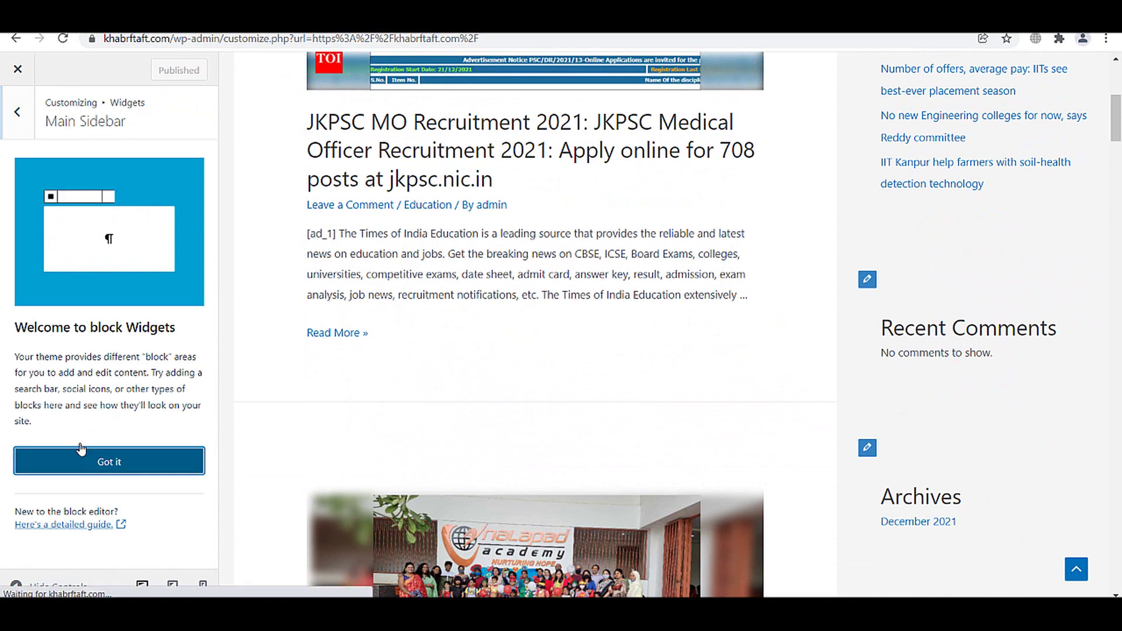
click(89, 459)
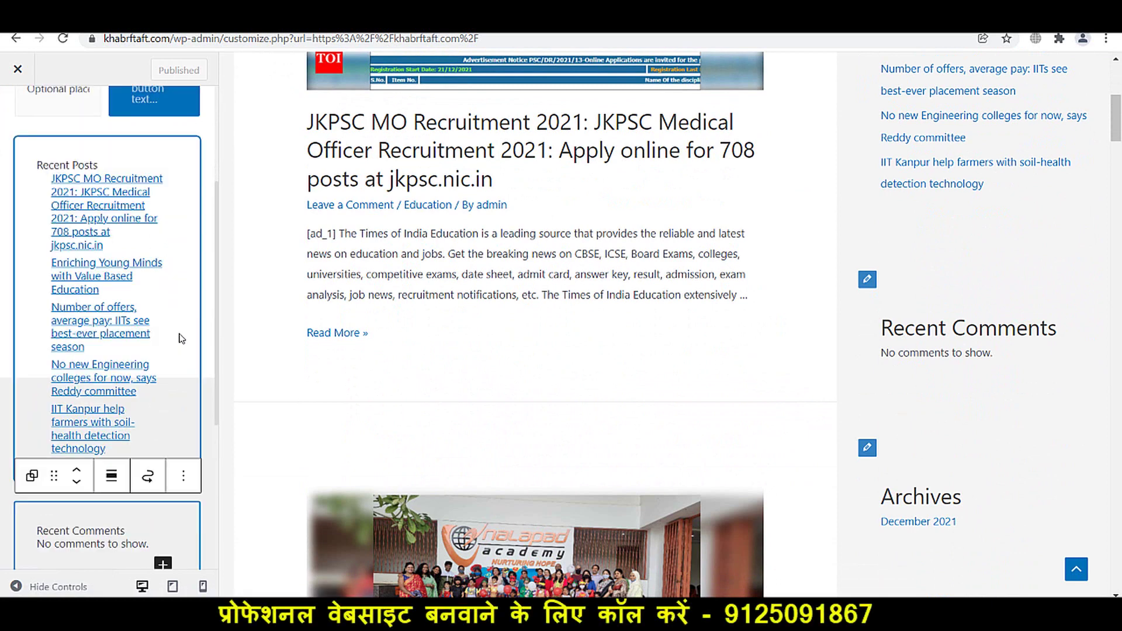
scroll(165, 289, down, 4)
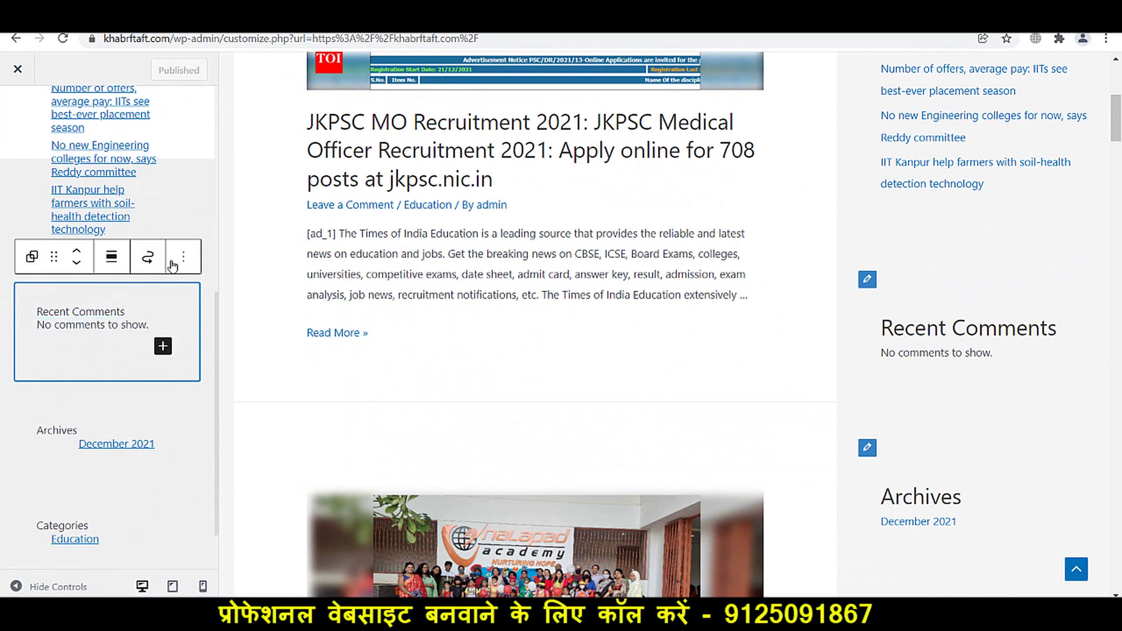
click(183, 257)
click(193, 525)
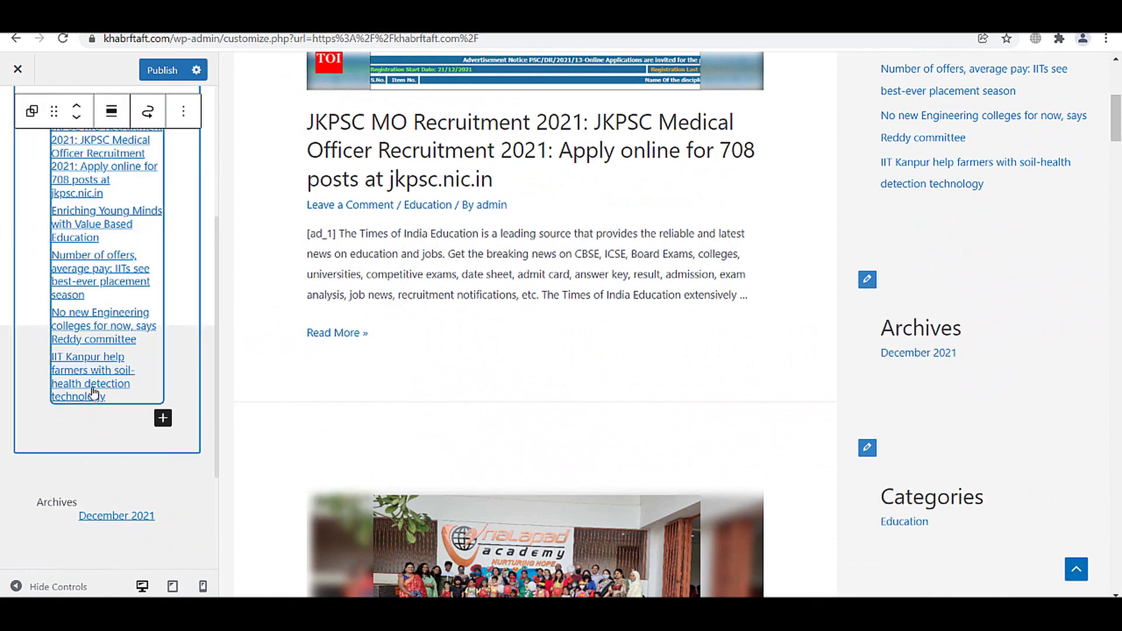
- Remove the Archives widget from the main sidebar
click(98, 501)
scroll(99, 500, down, 2)
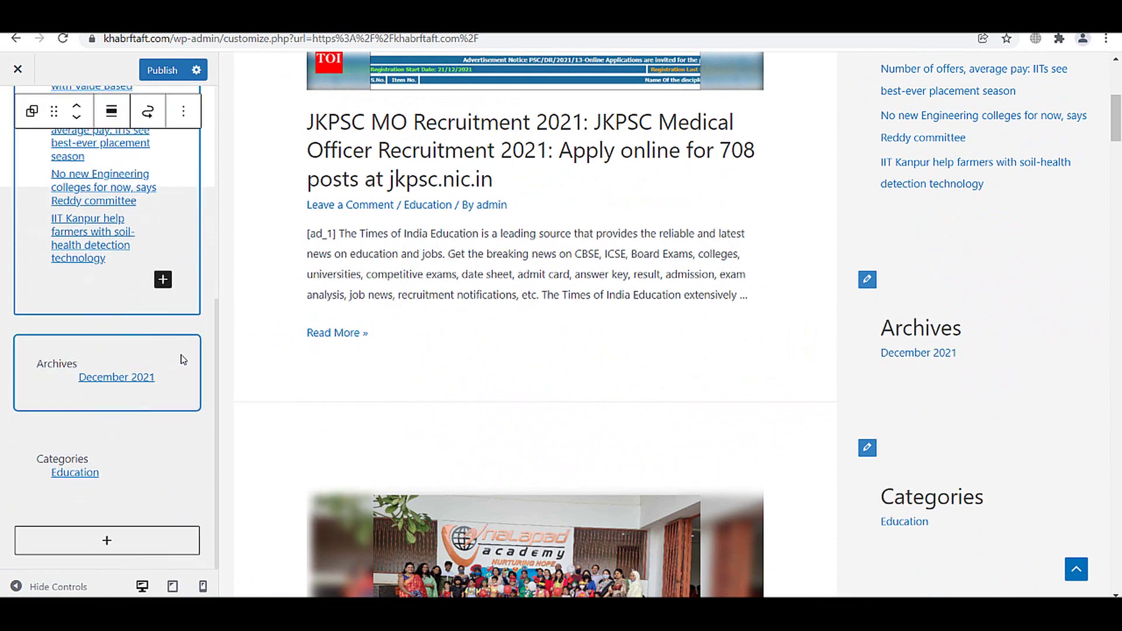
click(180, 362)
click(182, 286)
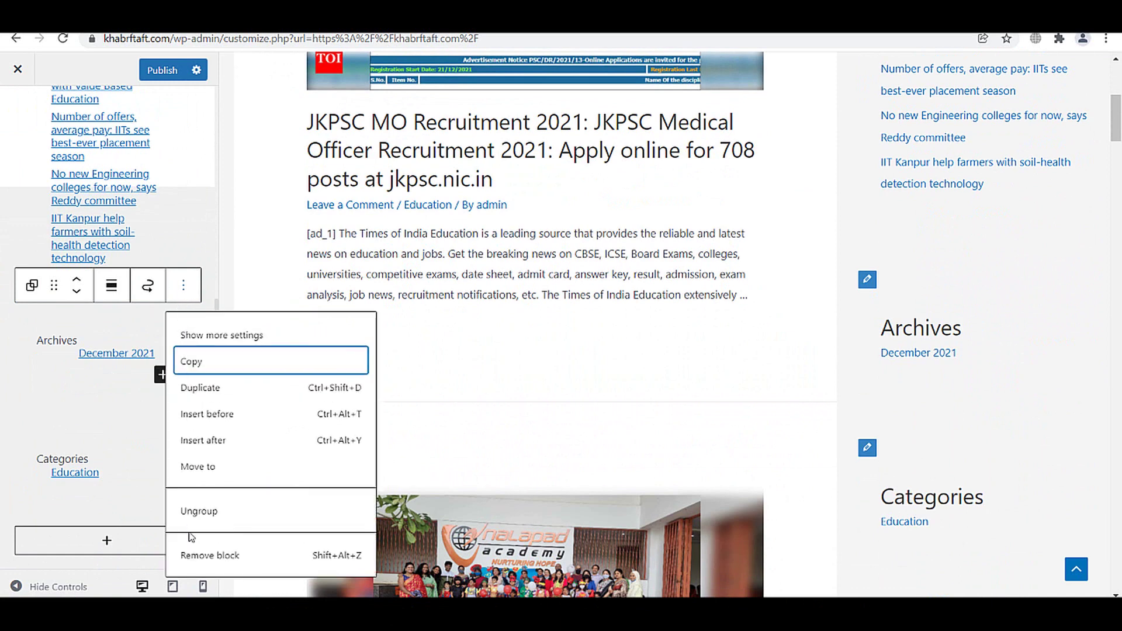
click(188, 560)
- Select the whole Categories widget and open its options menu
click(170, 493)
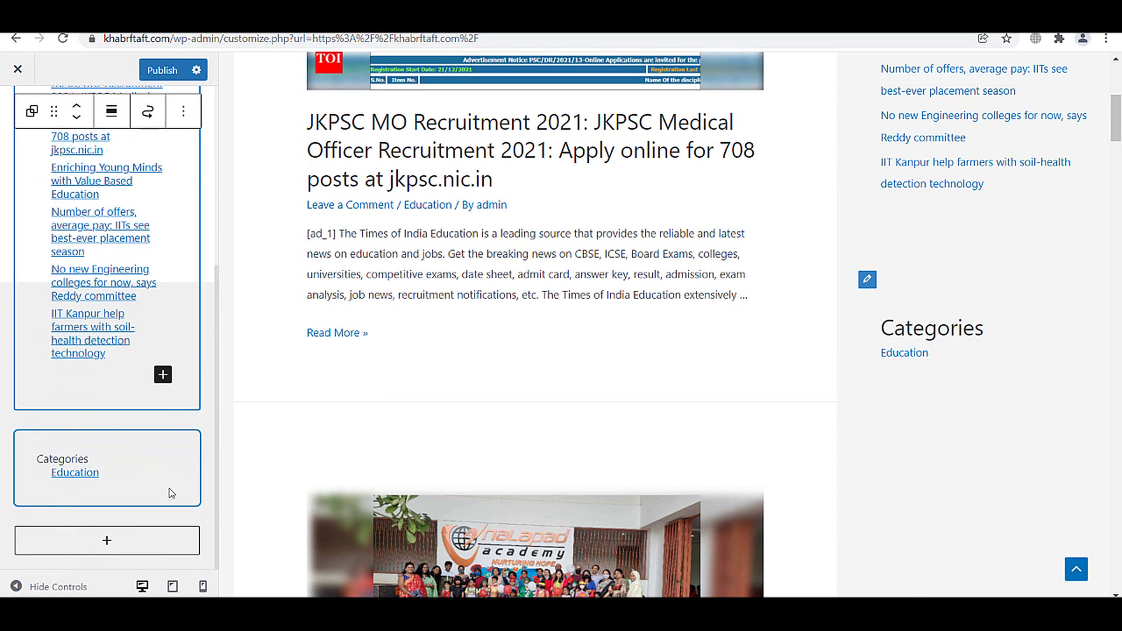
click(188, 451)
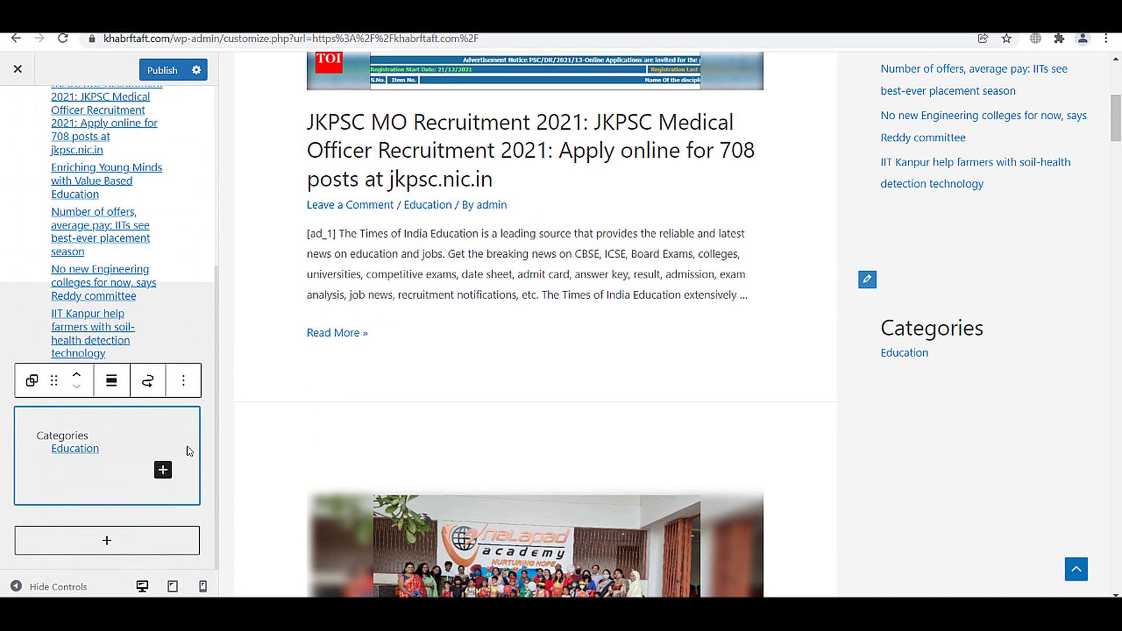
click(183, 381)
- Remove the Categories widget and search the block inserter for 'po'
click(211, 334)
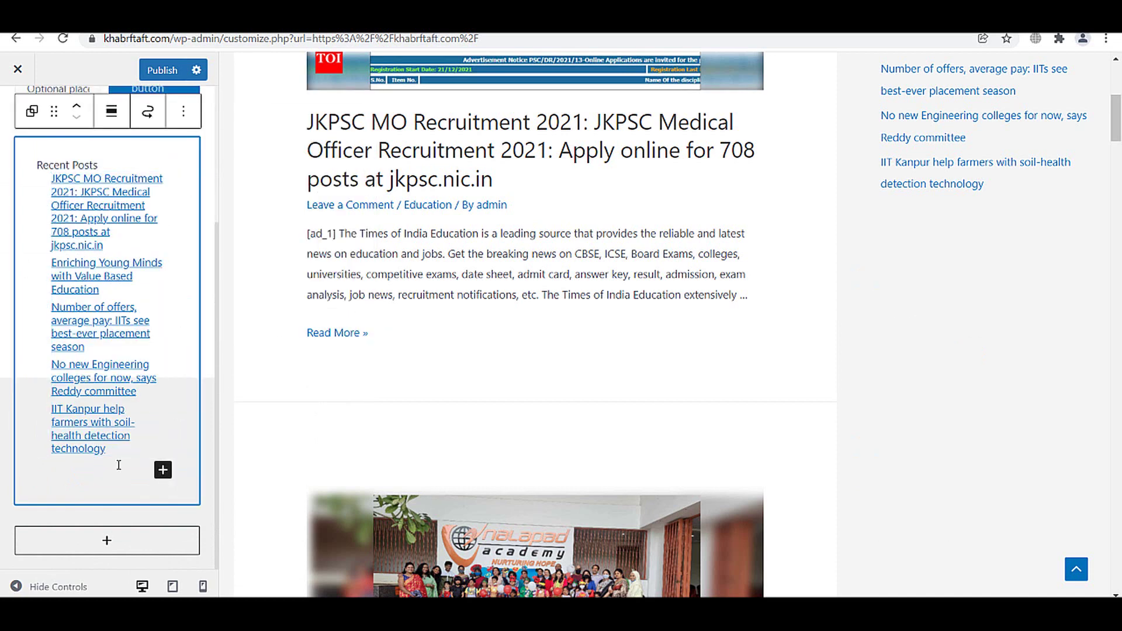
click(97, 539)
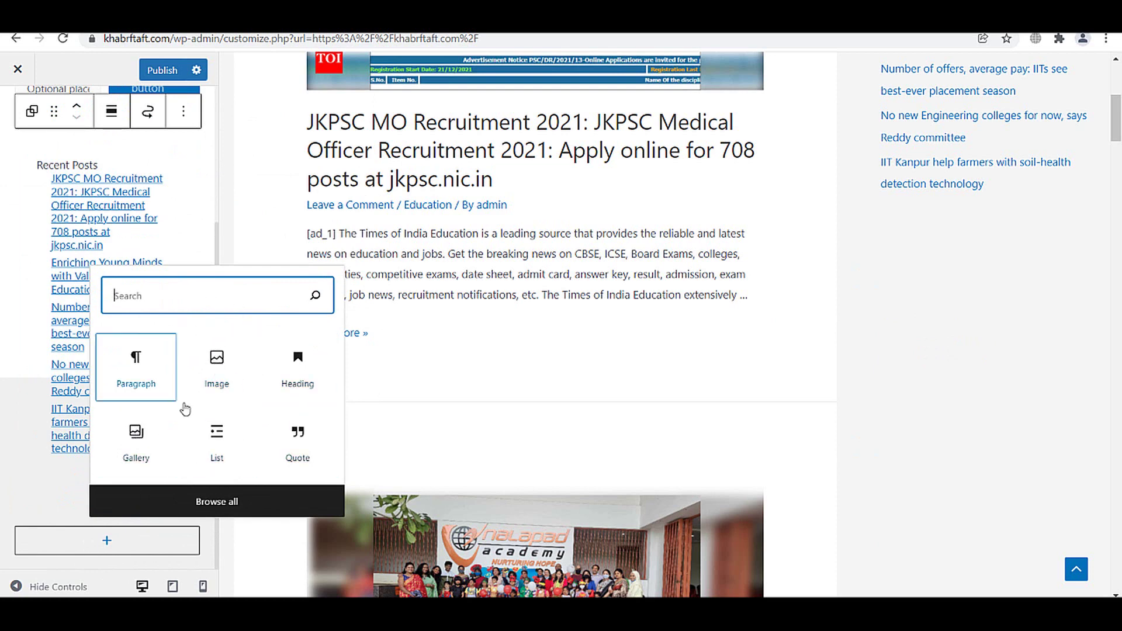
text(po)
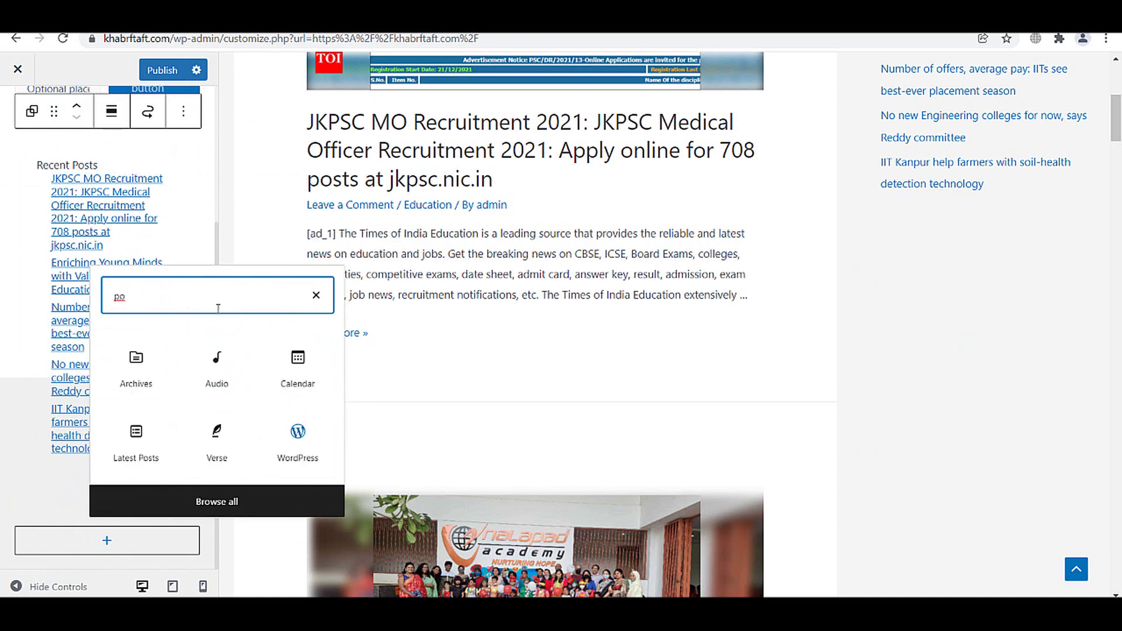
key(BackSpace)
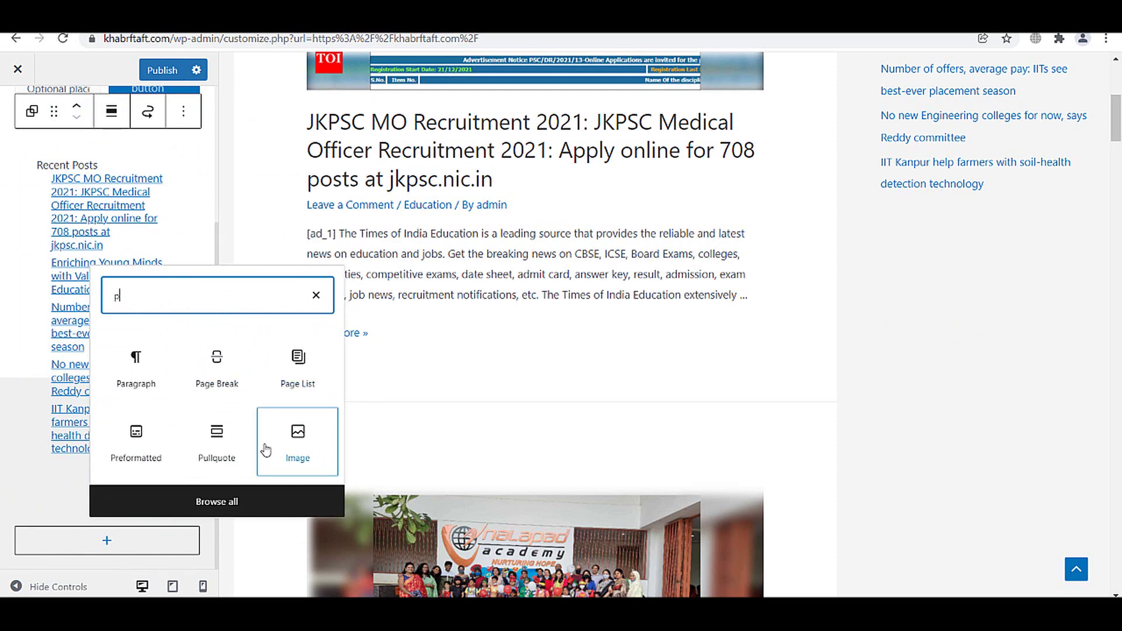
- Browse the full list of available blocks in the inserter
click(196, 503)
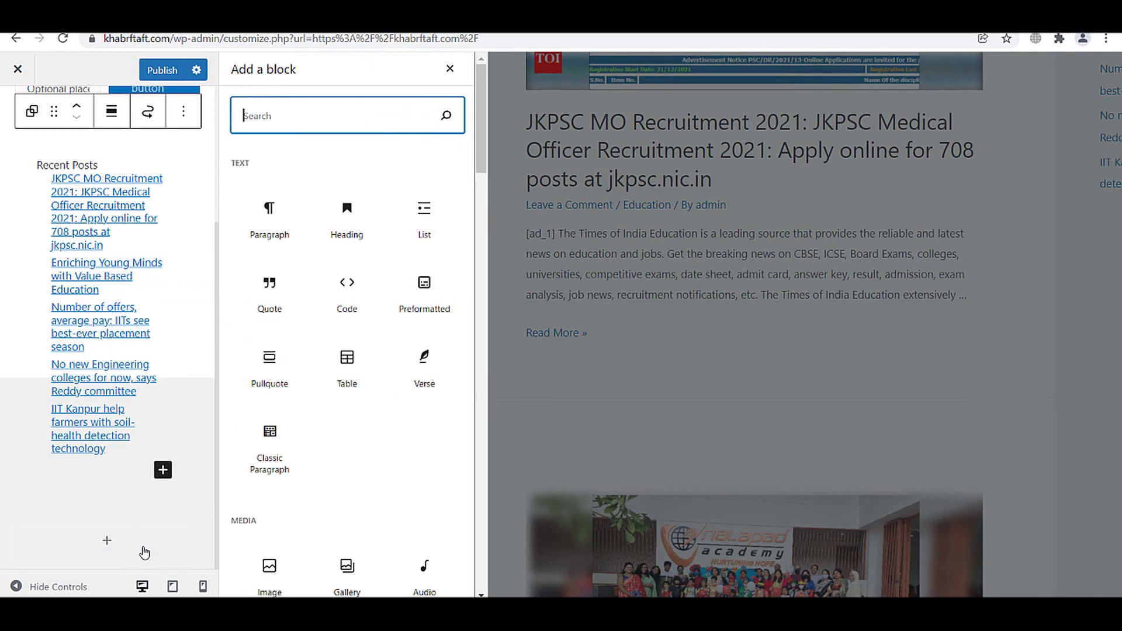
scroll(272, 417, down, 2)
scroll(273, 417, down, 10)
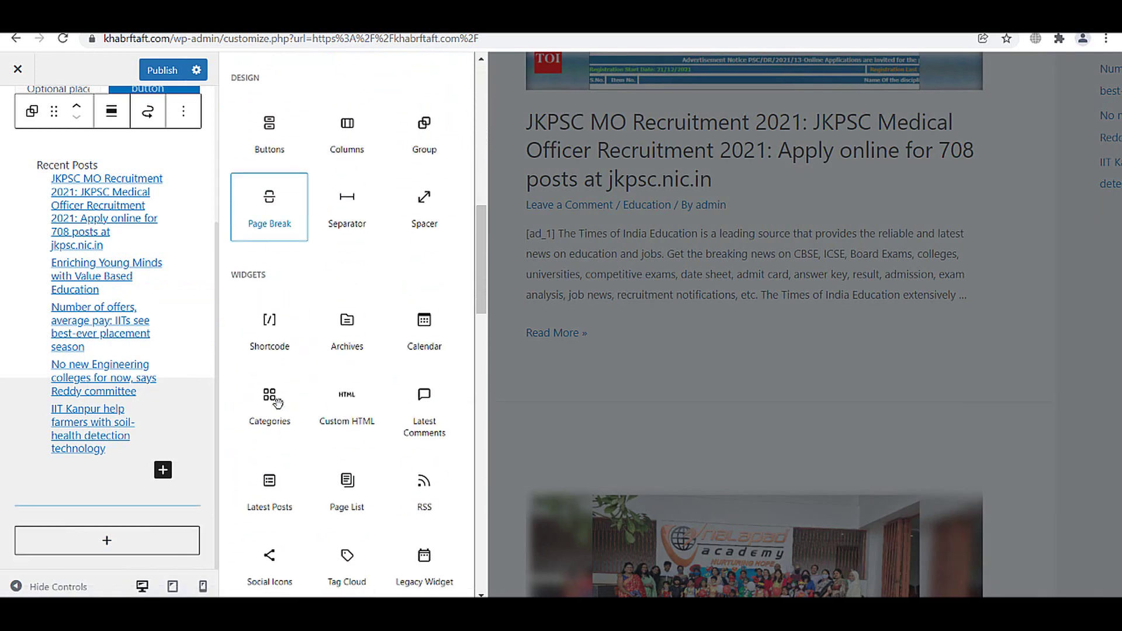
scroll(325, 500, down, 2)
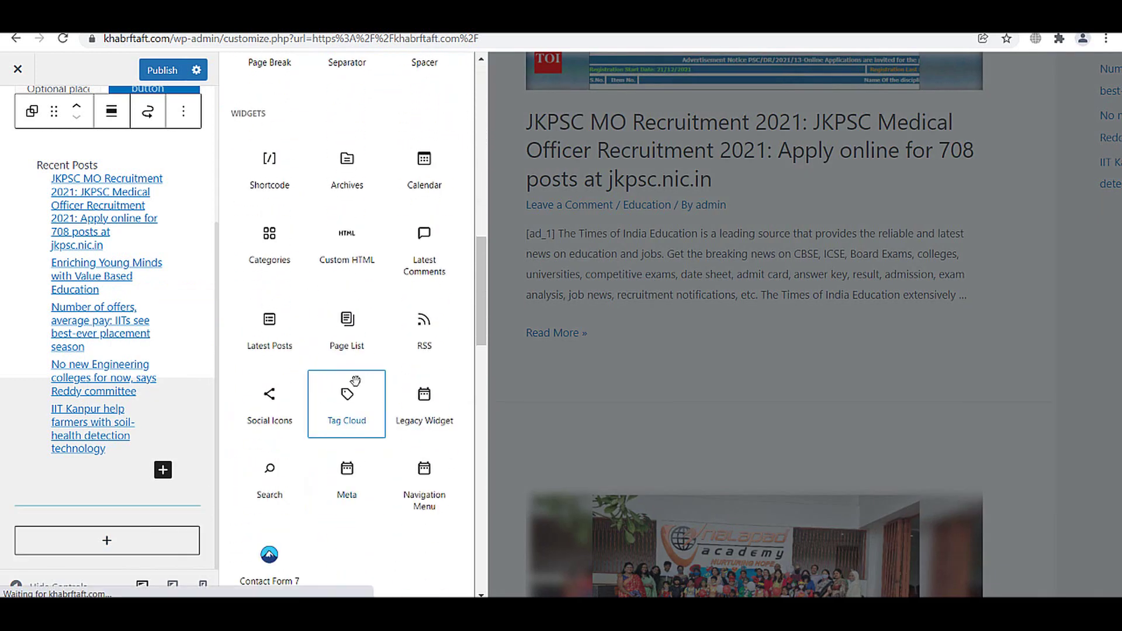
scroll(358, 453, down, 6)
scroll(360, 458, down, 10)
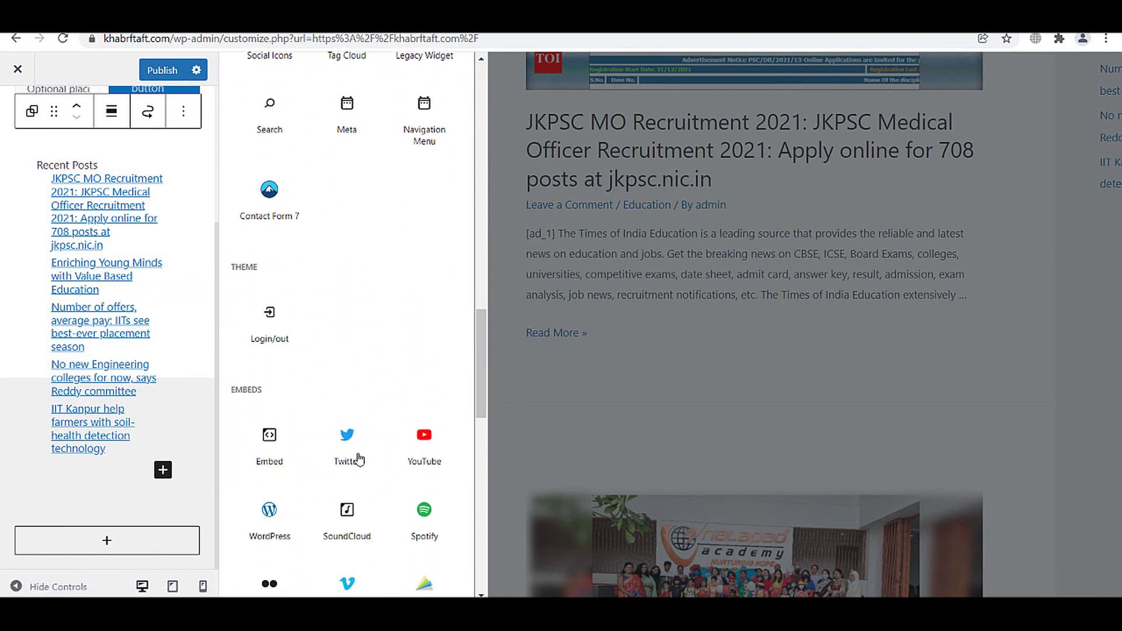
scroll(358, 444, down, 3)
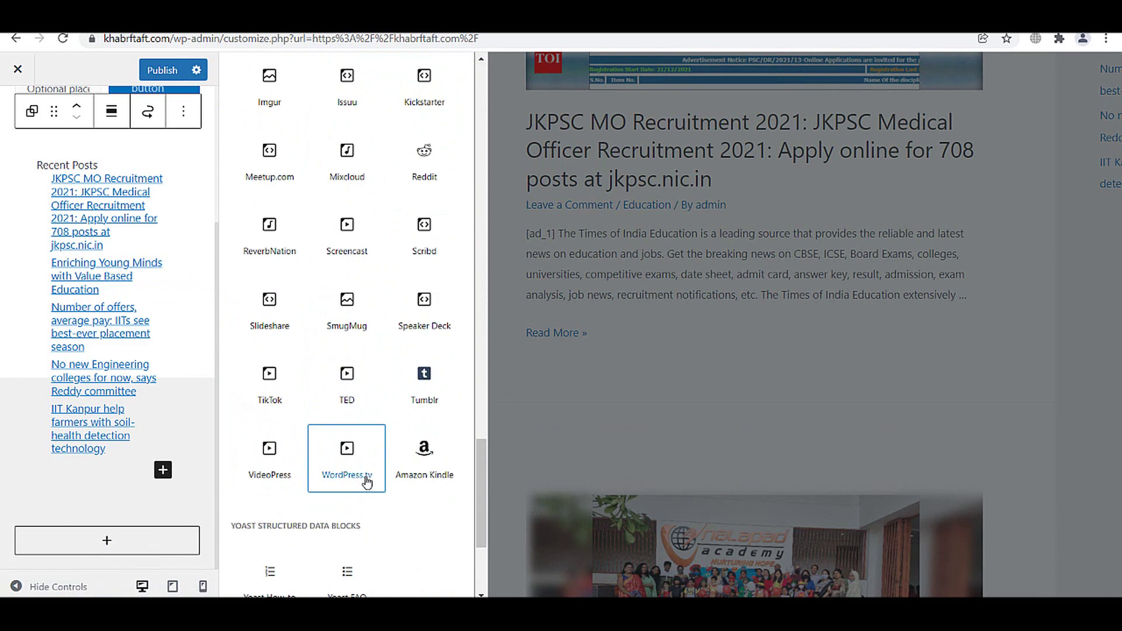
scroll(370, 492, down, 4)
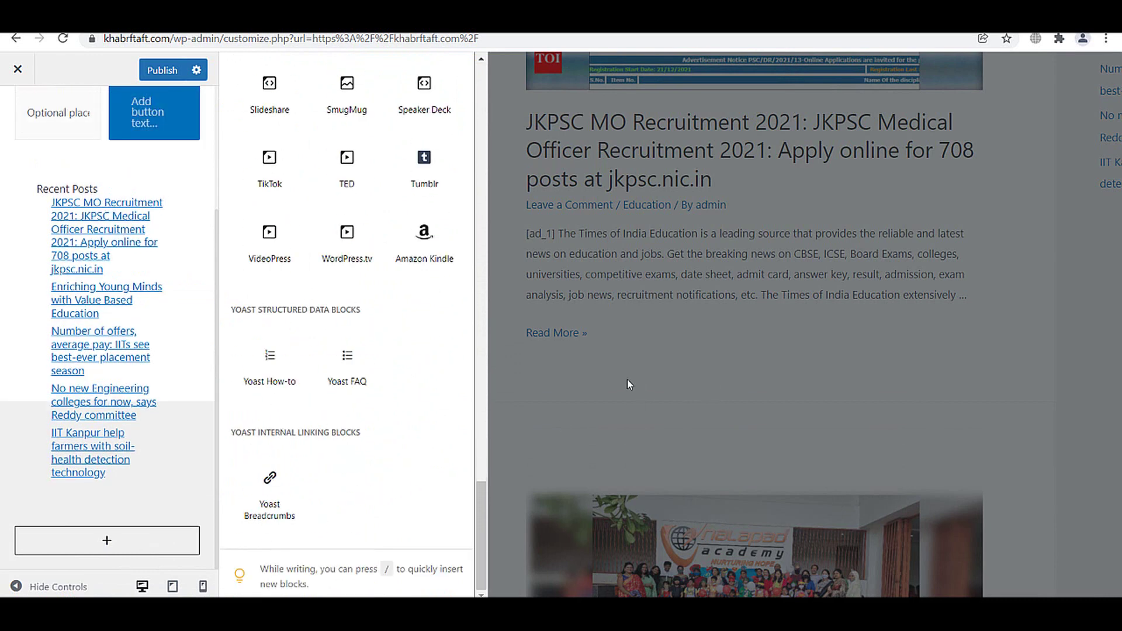
scroll(35, 176, up, 3)
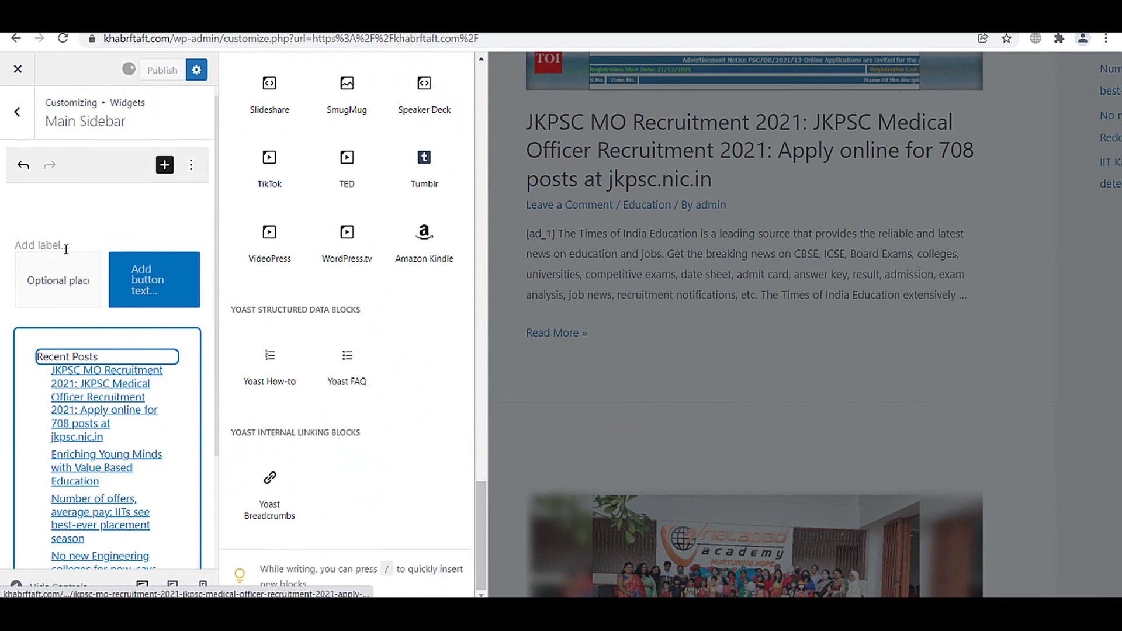
- Upload LogoMakr (3) from Downloads and set it as the header site logo without cropping
click(21, 130)
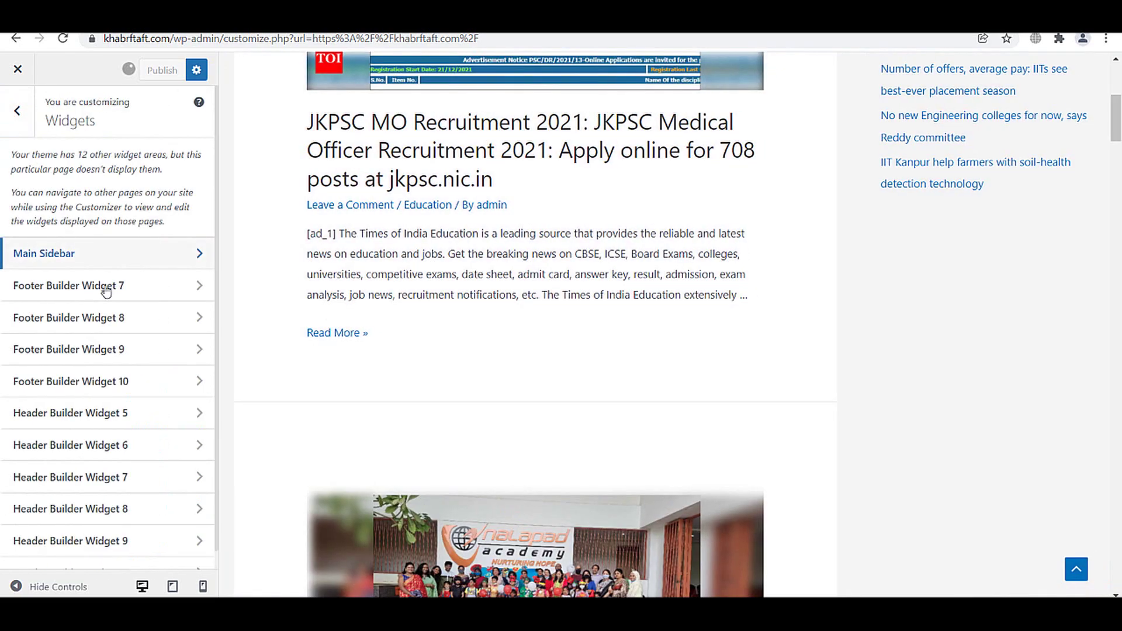
scroll(546, 218, up, 5)
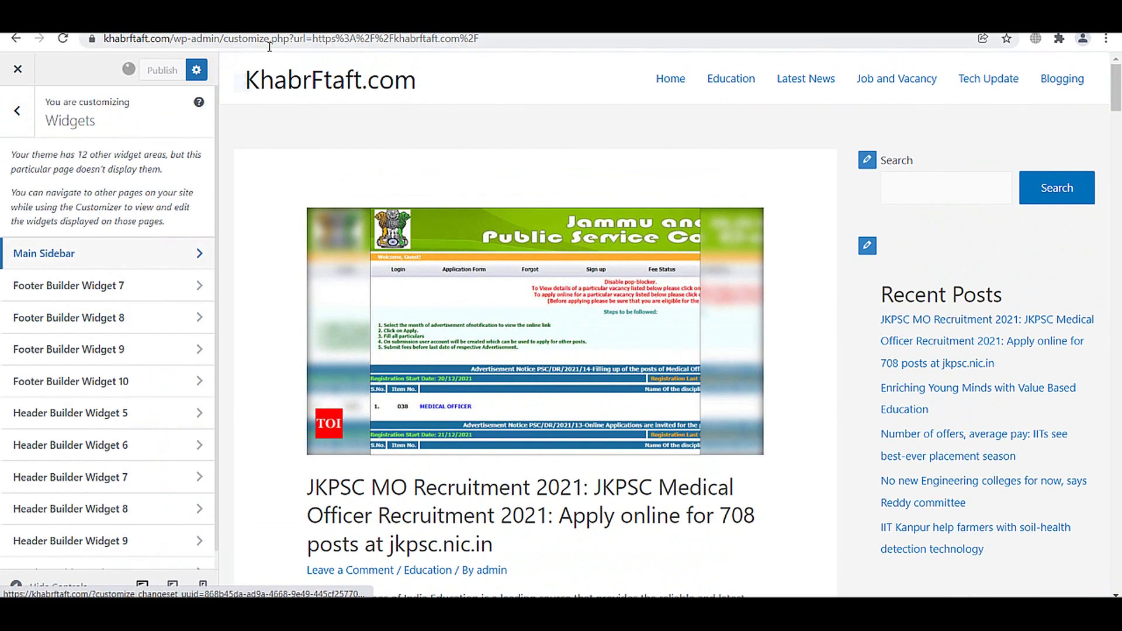
click(242, 82)
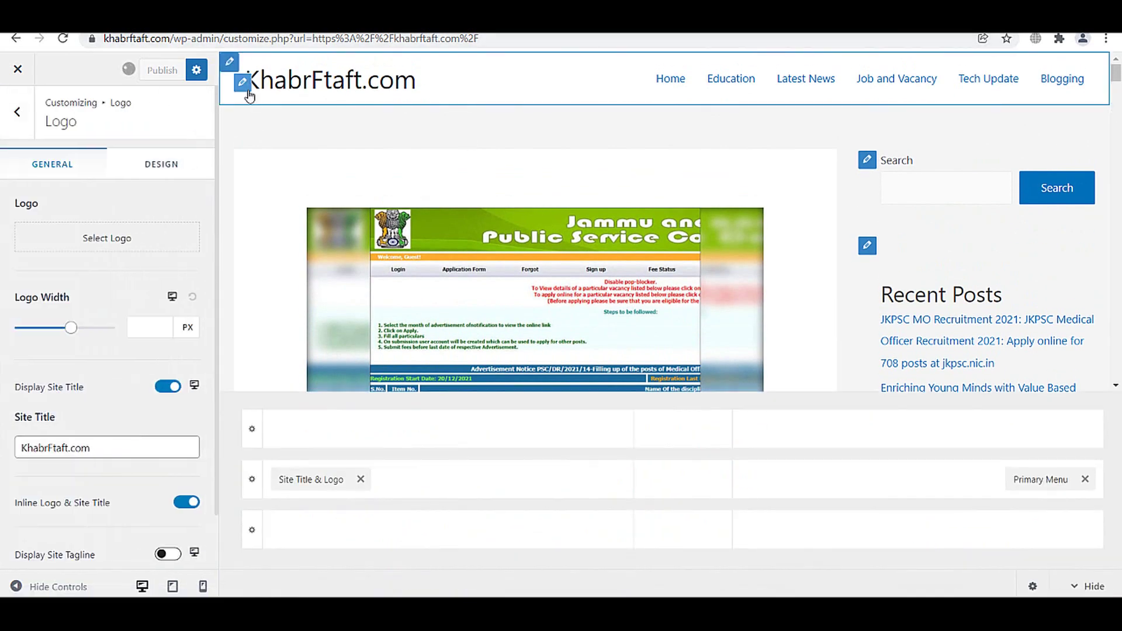
click(101, 248)
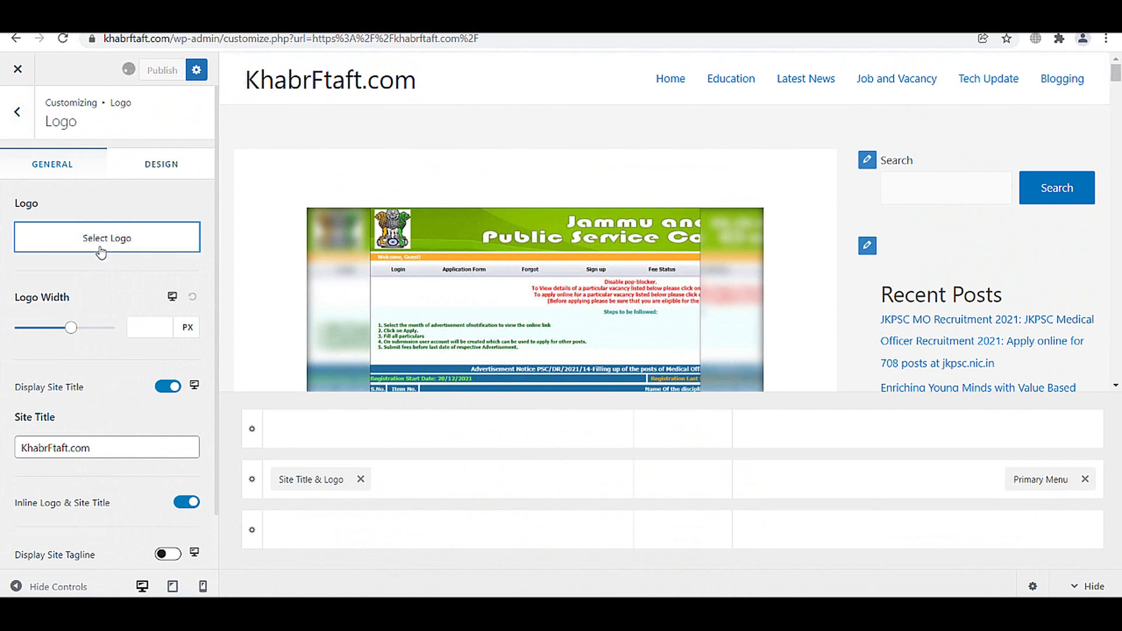
click(577, 337)
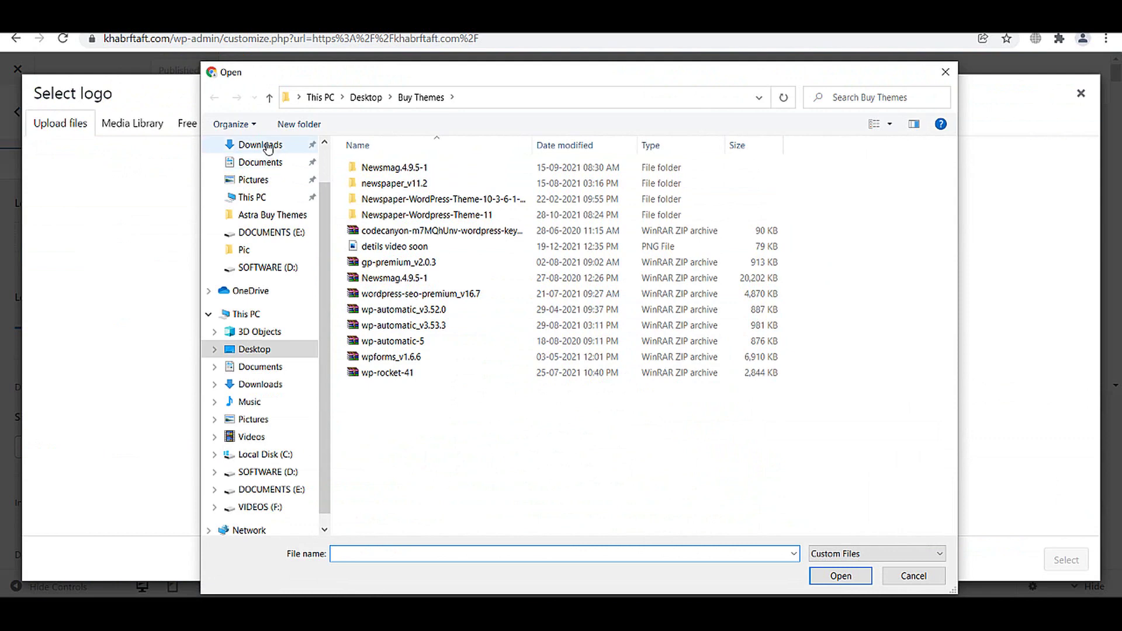
click(252, 144)
double_click(398, 203)
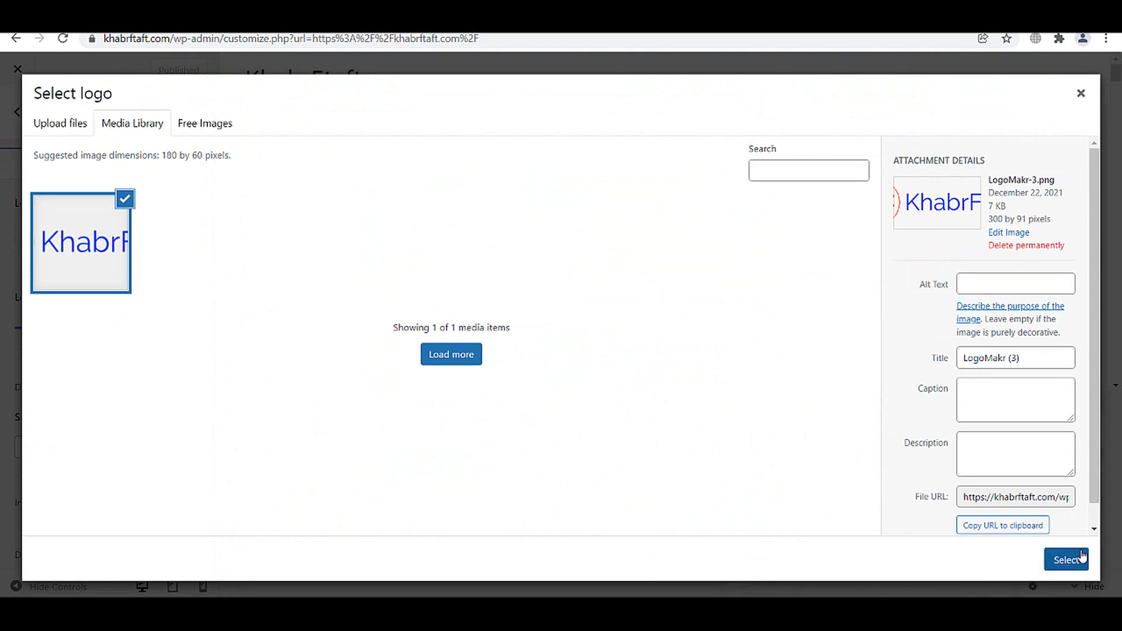
click(1059, 559)
click(955, 561)
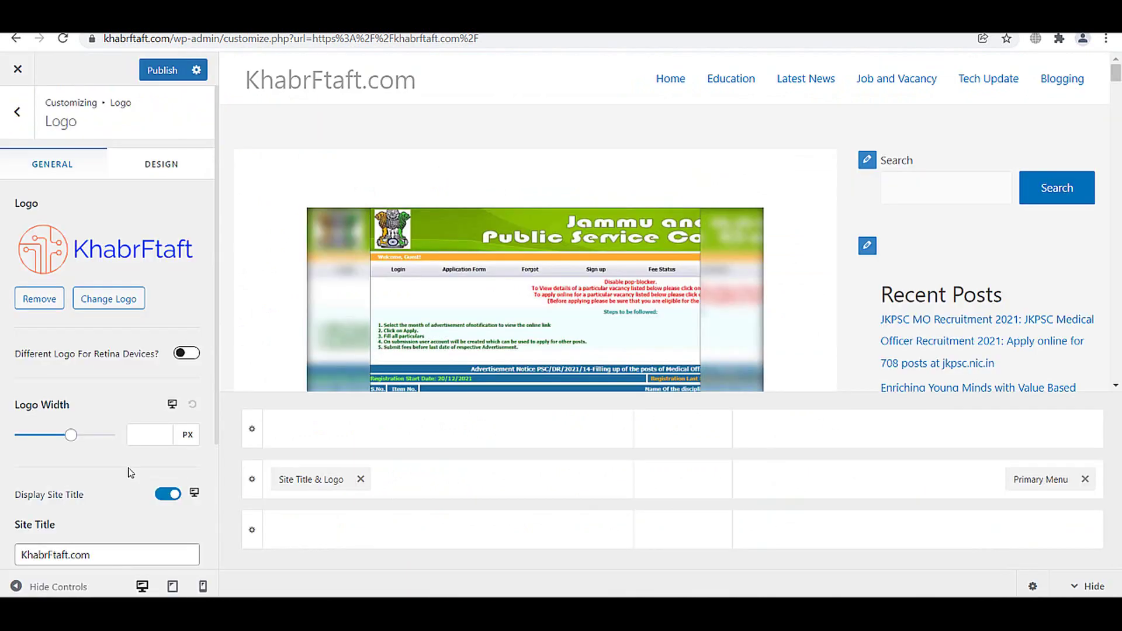
- Shrink the desktop logo width to 199 px, hide the site title, and preview at tablet width
scroll(117, 401, down, 2)
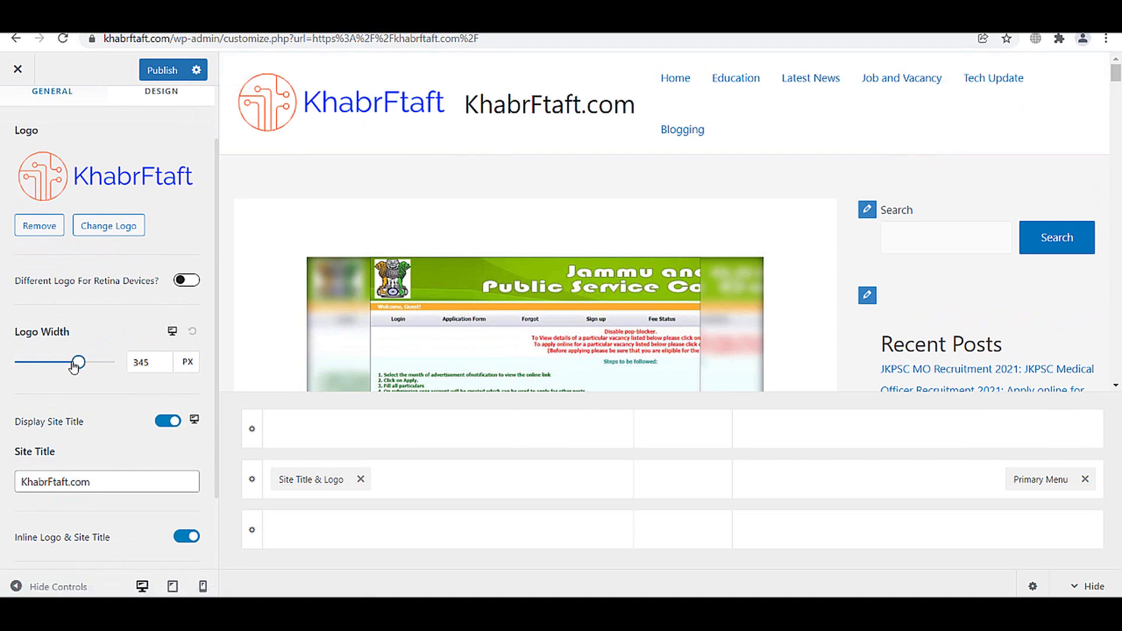
drag(74, 366, 53, 367)
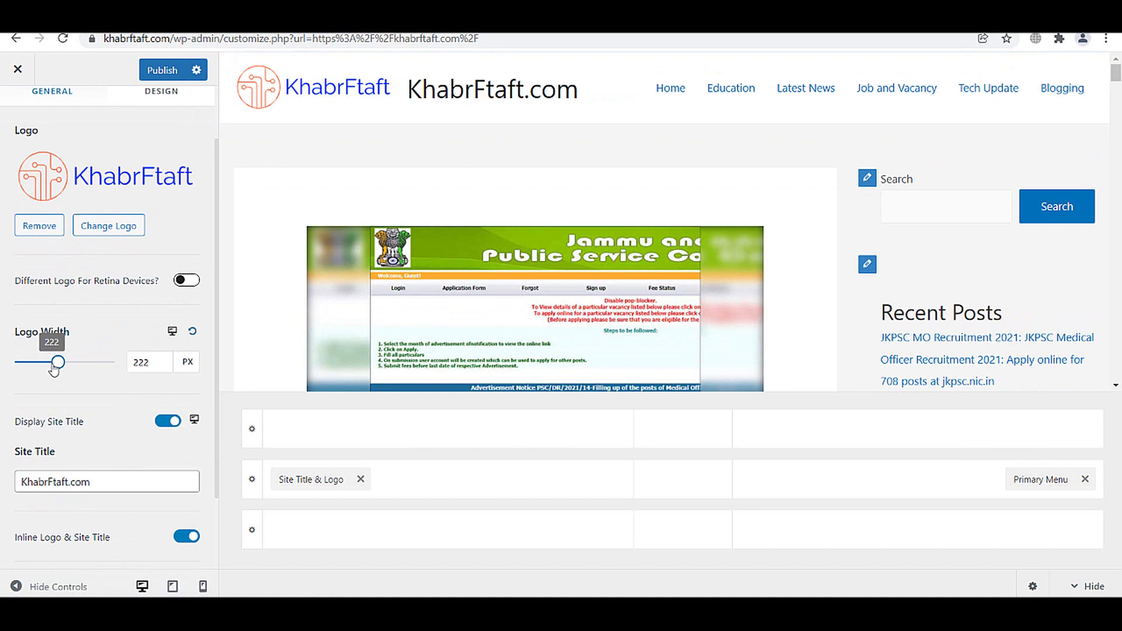
scroll(139, 366, down, 1)
click(166, 349)
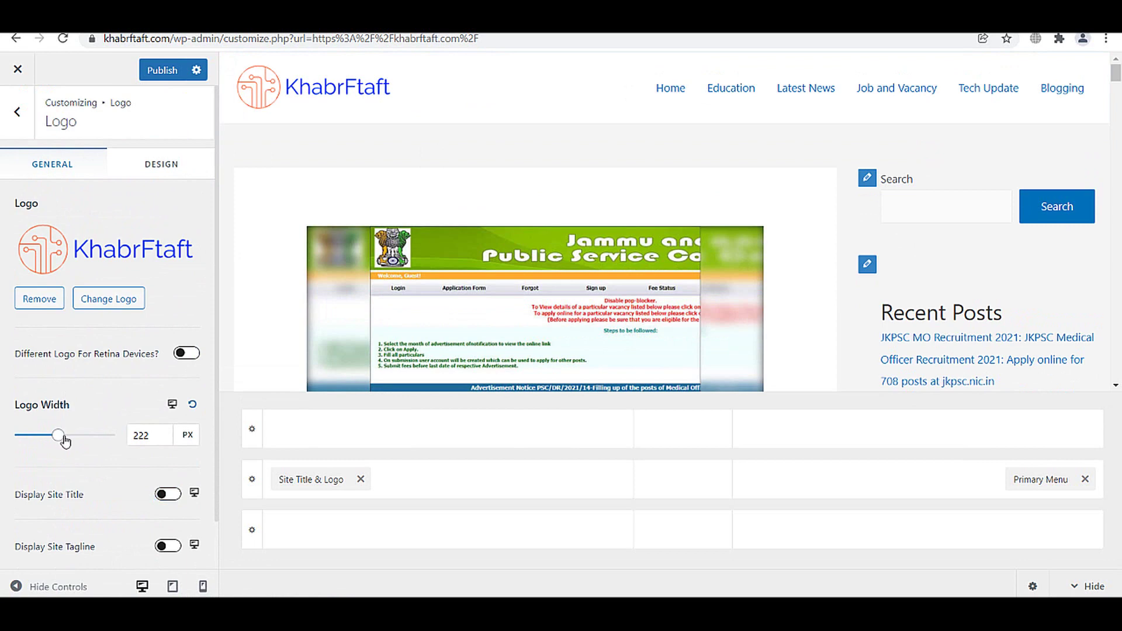
drag(63, 447, 51, 438)
scroll(202, 452, down, 1)
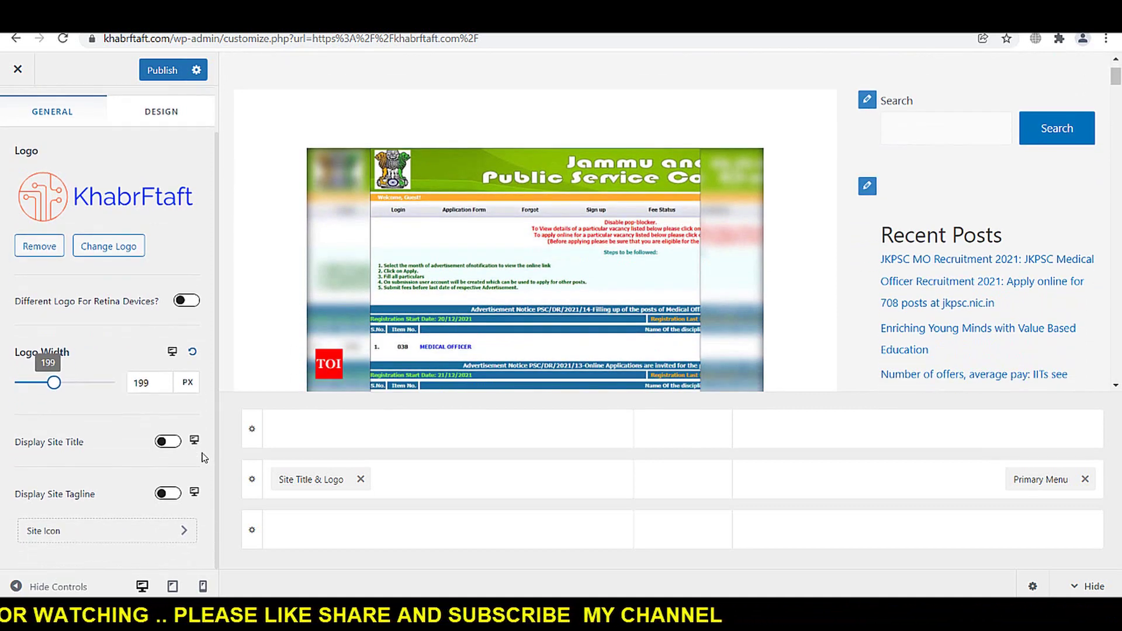
click(172, 586)
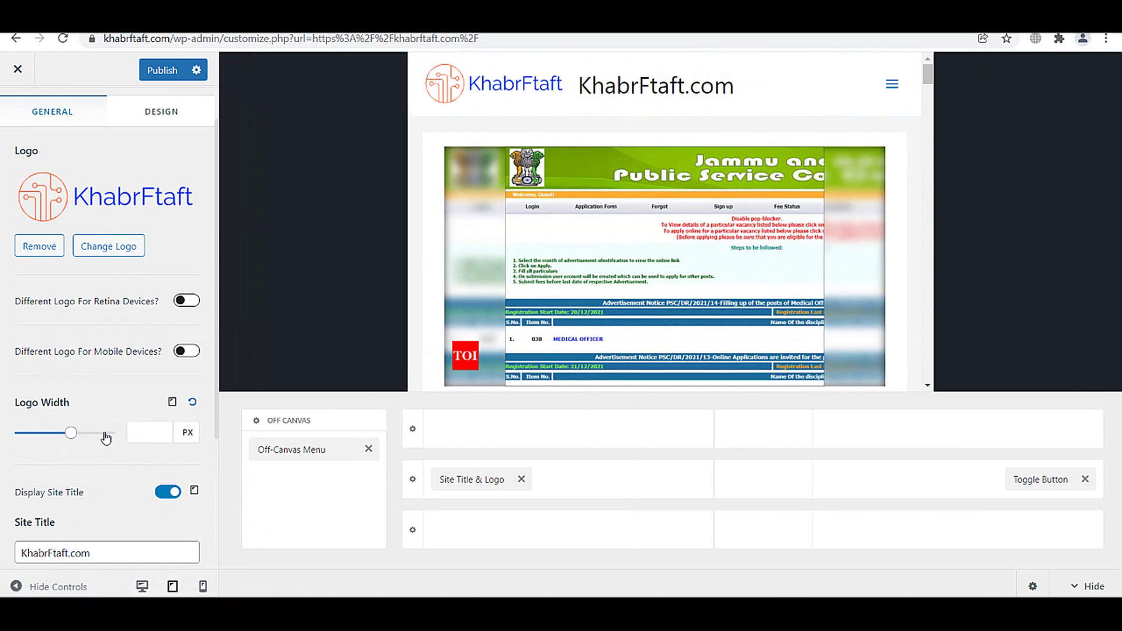
- Hide the site title on tablet, enlarge the tablet logo to 600 px, and publish
scroll(105, 438, down, 2)
click(167, 421)
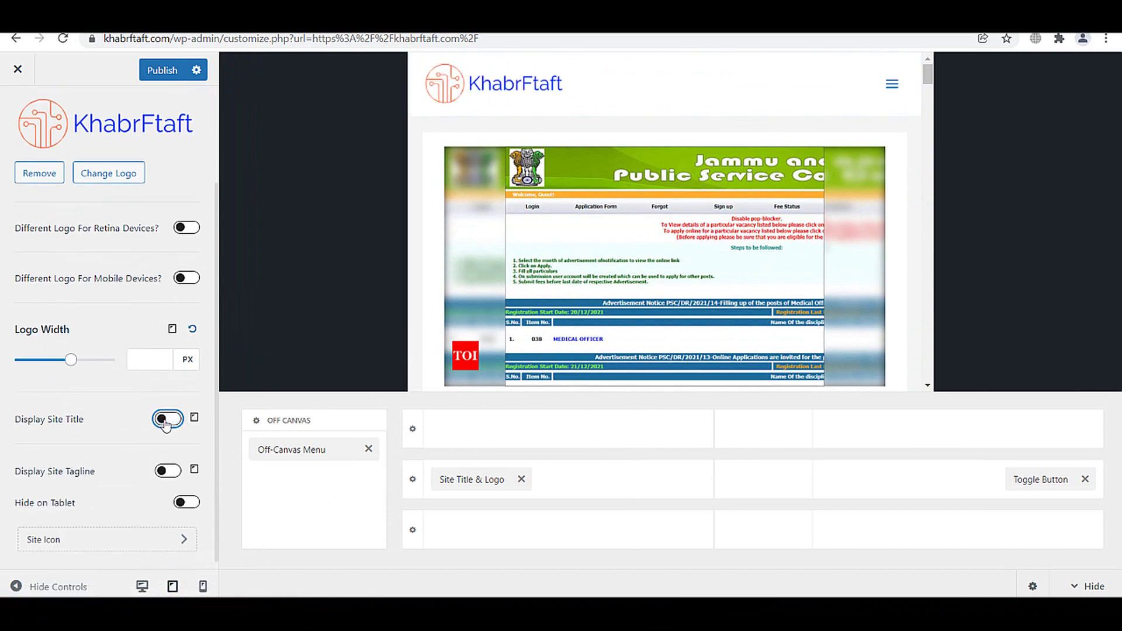
drag(68, 367, 122, 369)
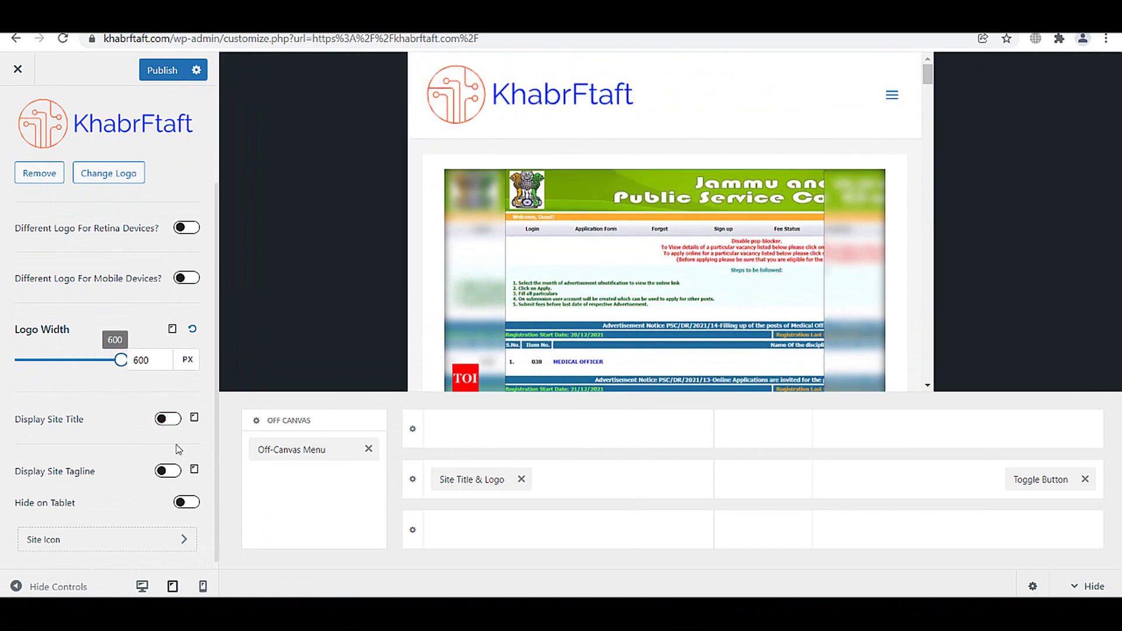
scroll(191, 200, up, 3)
click(166, 71)
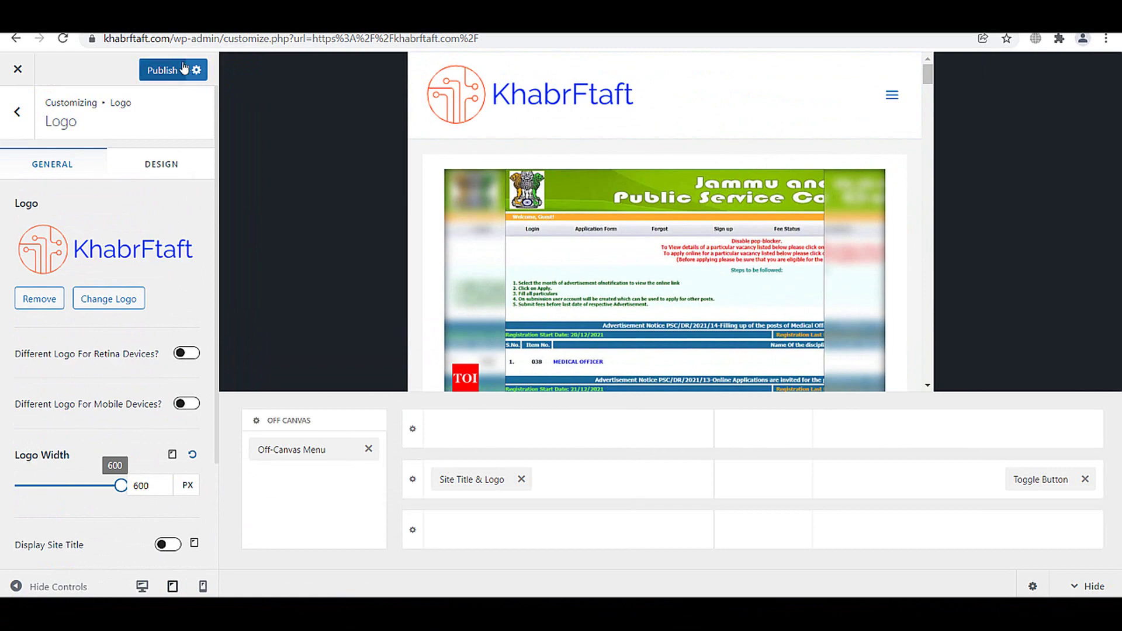
- In the mobile preview, set the logo width to 195 px and hide the site title
scroll(691, 196, down, 10)
scroll(692, 199, down, 10)
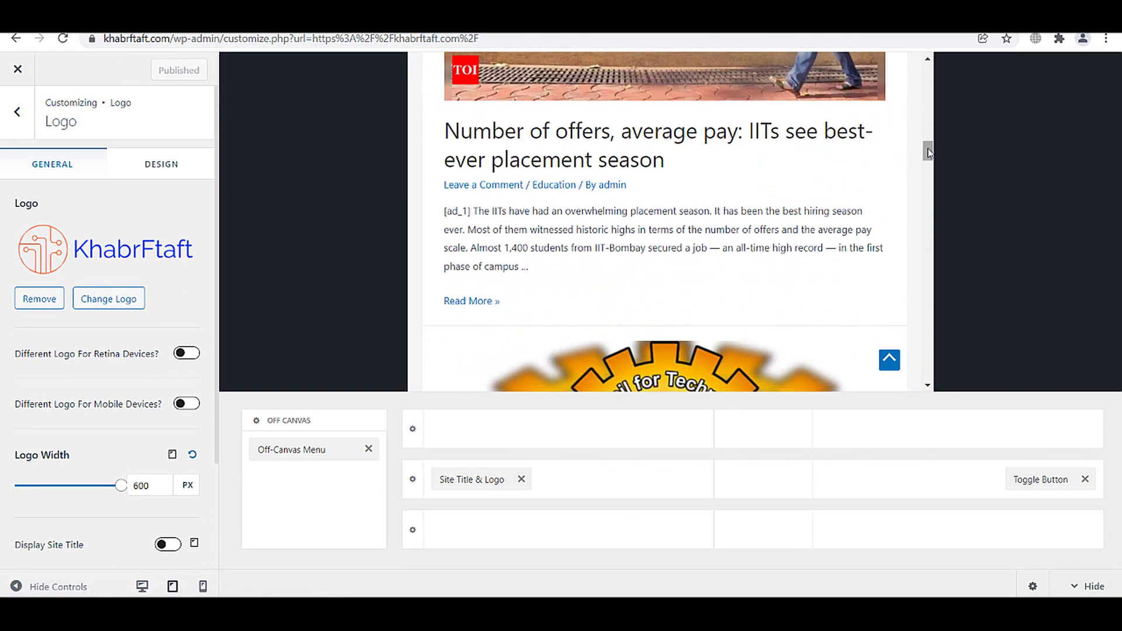
click(203, 586)
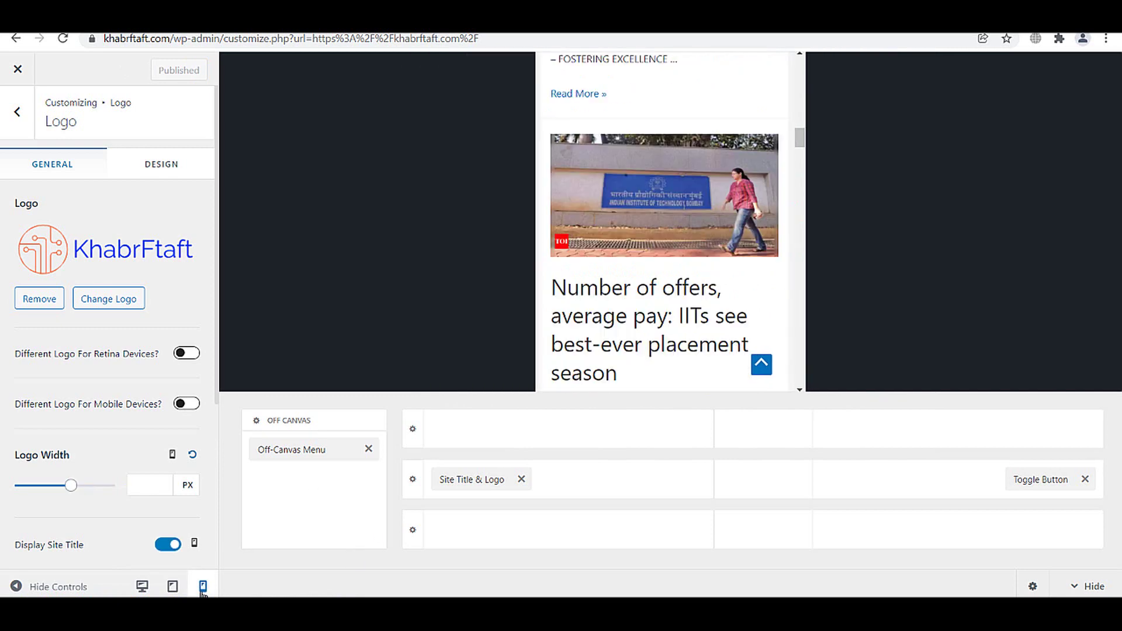
scroll(756, 257, up, 5)
scroll(757, 257, up, 15)
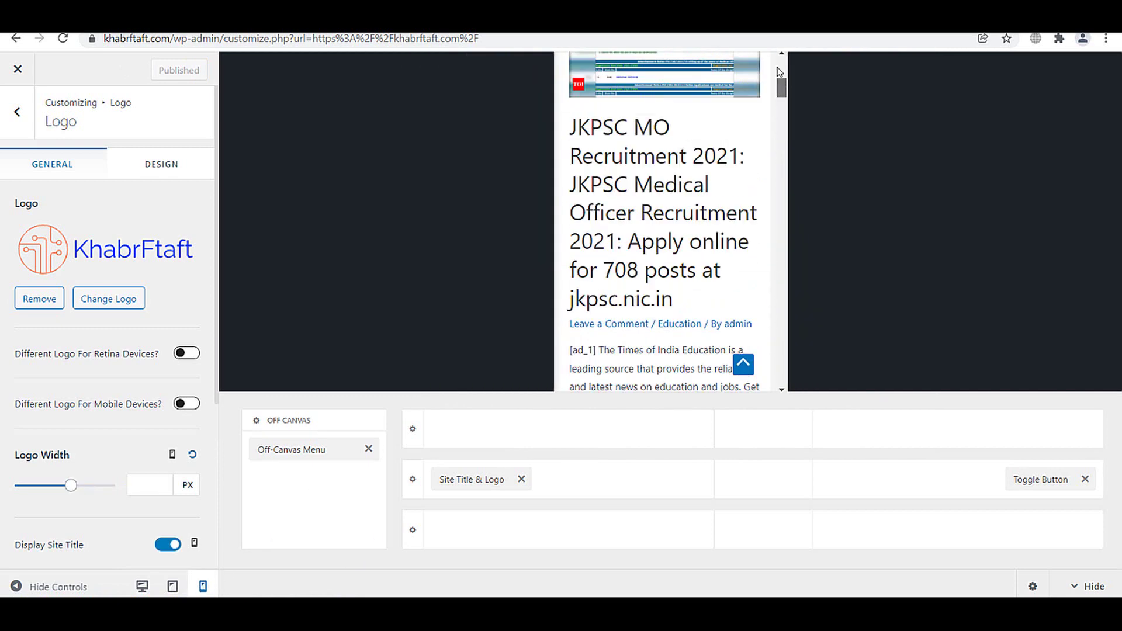
drag(70, 490, 30, 486)
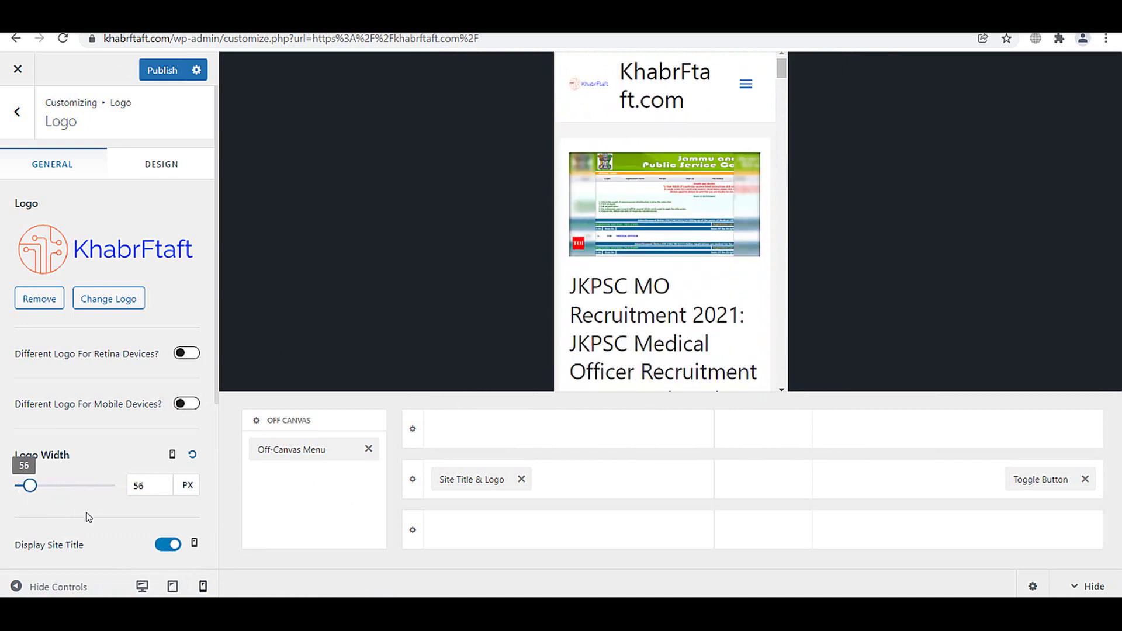
click(160, 545)
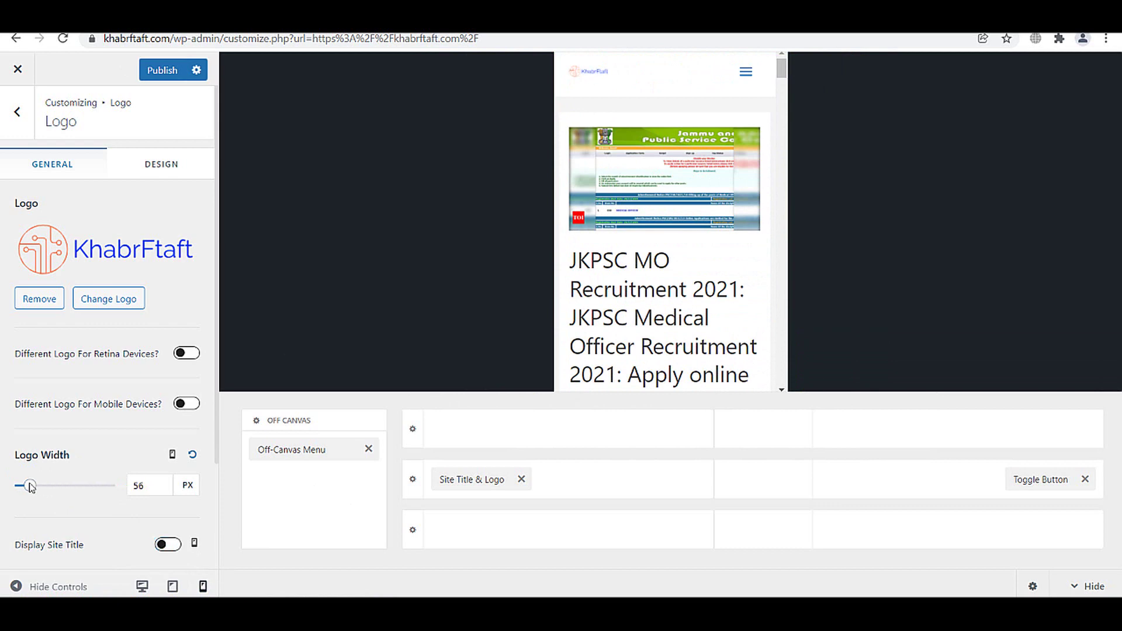
drag(33, 490, 49, 491)
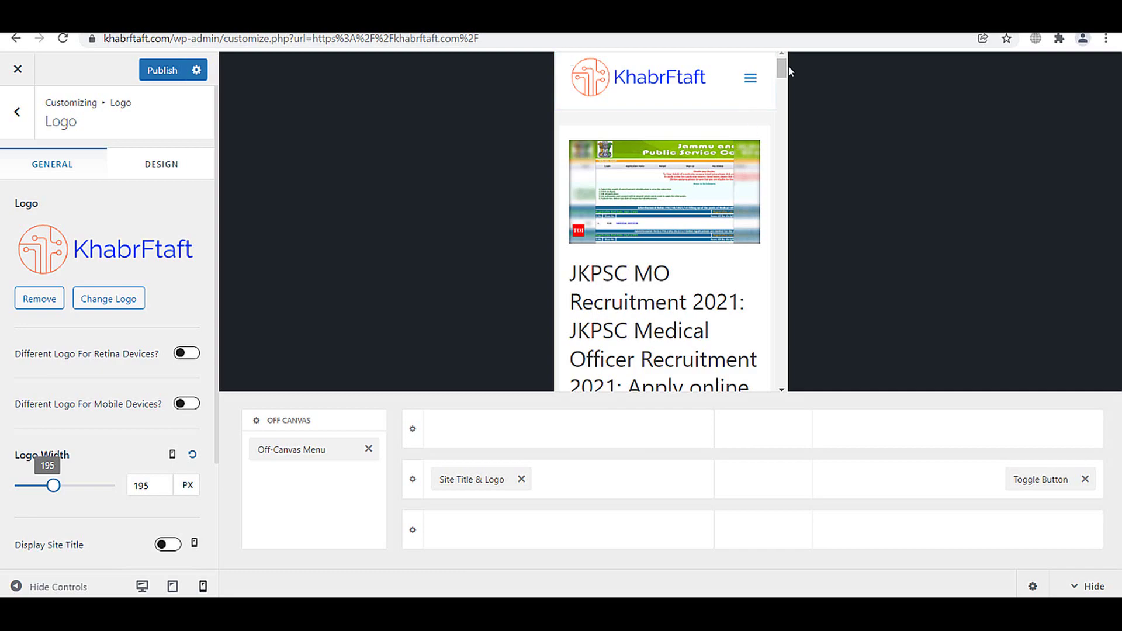
- Check the header in the tablet and desktop previews
drag(781, 62, 771, 360)
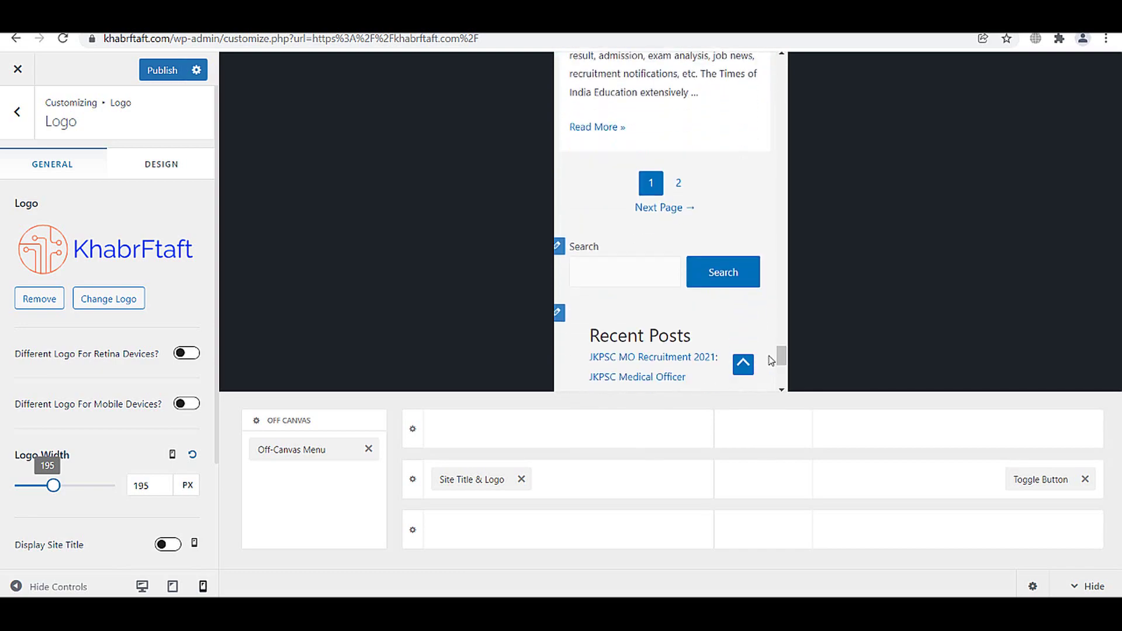
scroll(689, 275, down, 6)
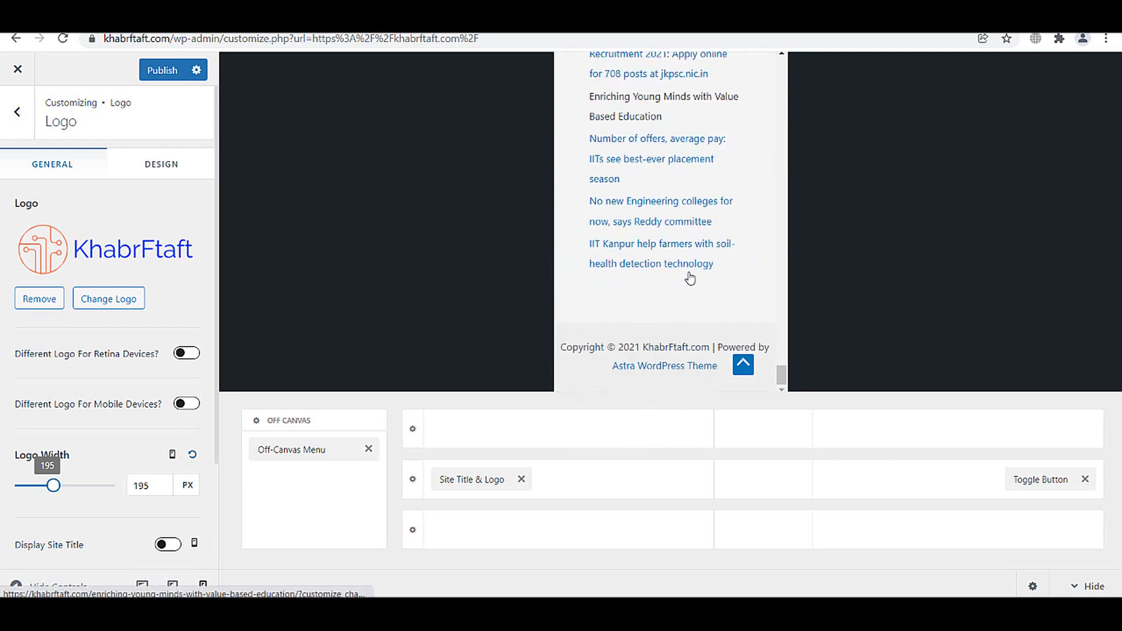
scroll(133, 488, down, 2)
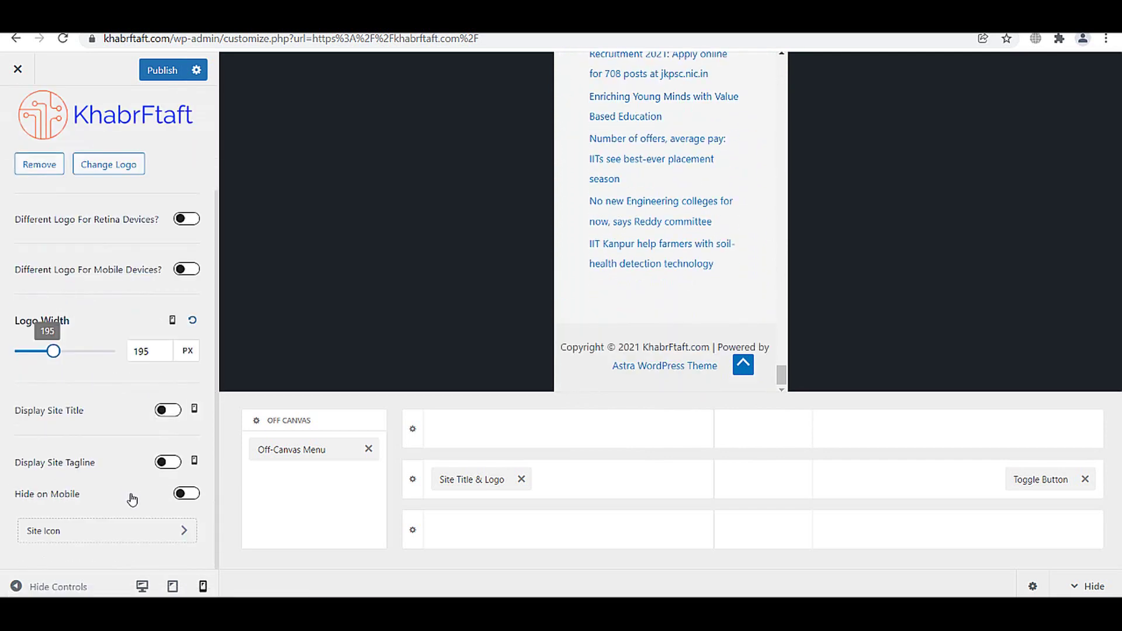
scroll(132, 499, up, 2)
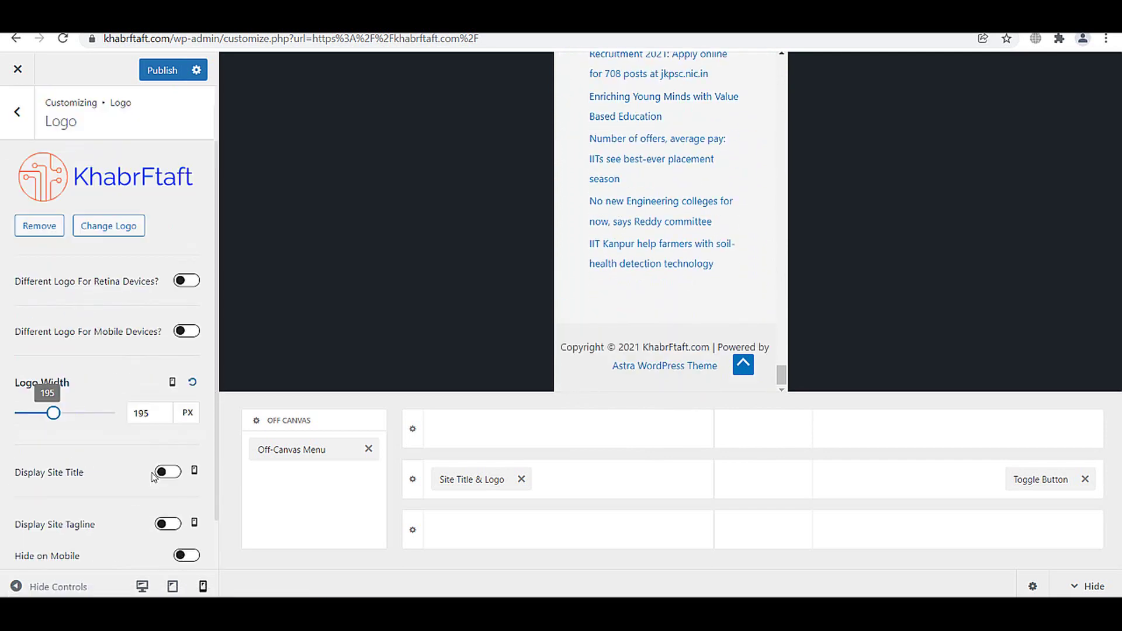
click(171, 586)
scroll(649, 333, up, 10)
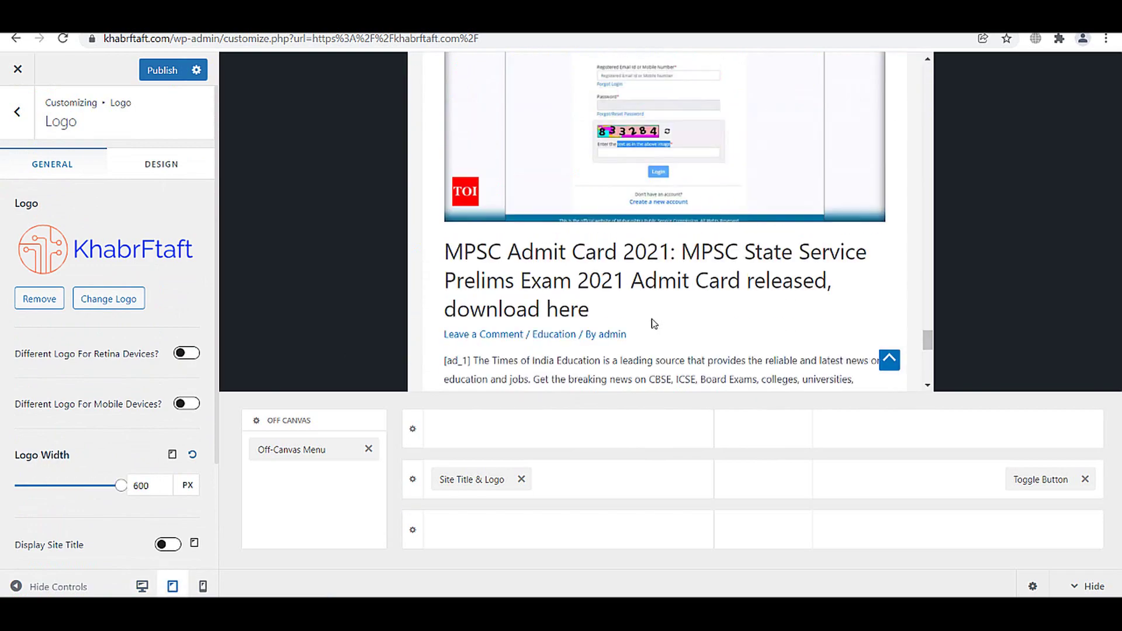
drag(930, 328, 935, 59)
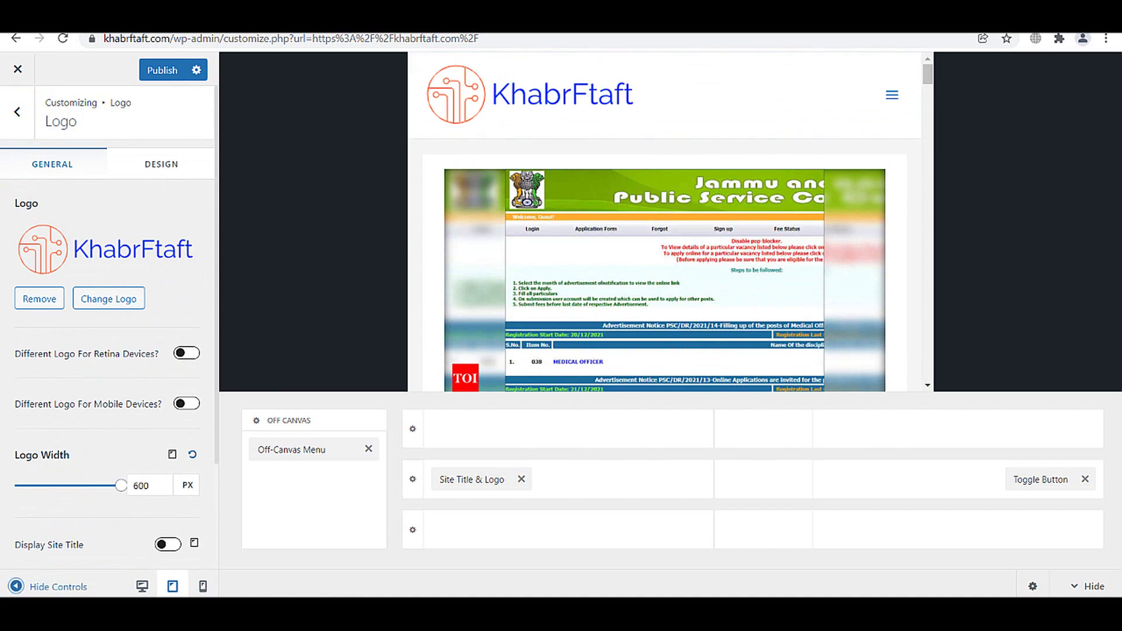
click(142, 586)
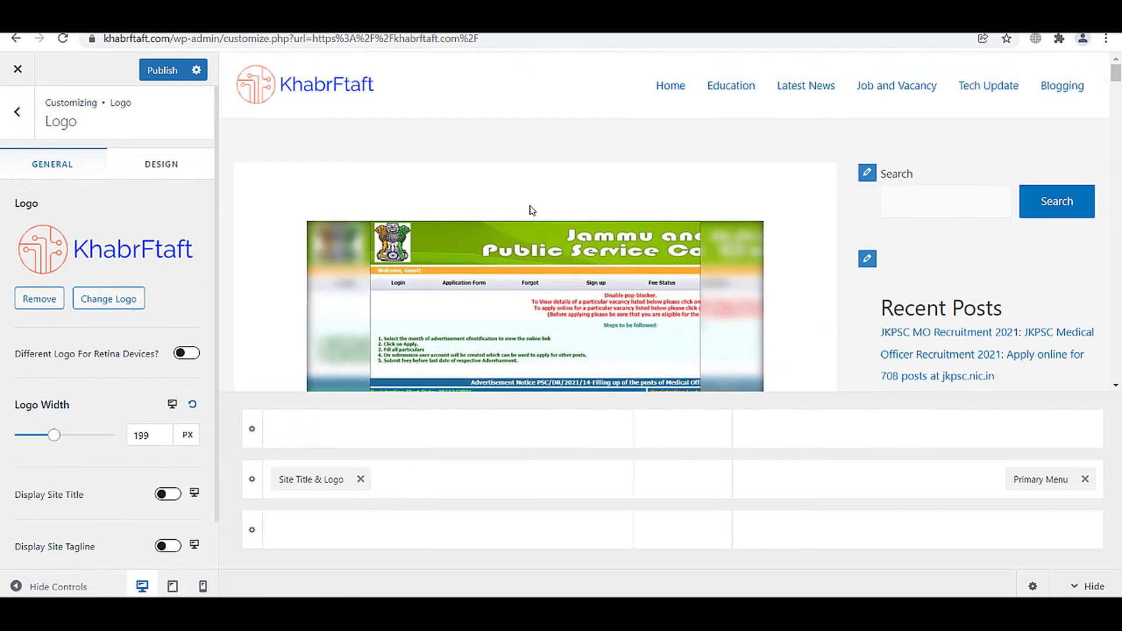
- Publish the mobile logo changes and back out through Header Builder to the top-level Customizer sections
click(169, 76)
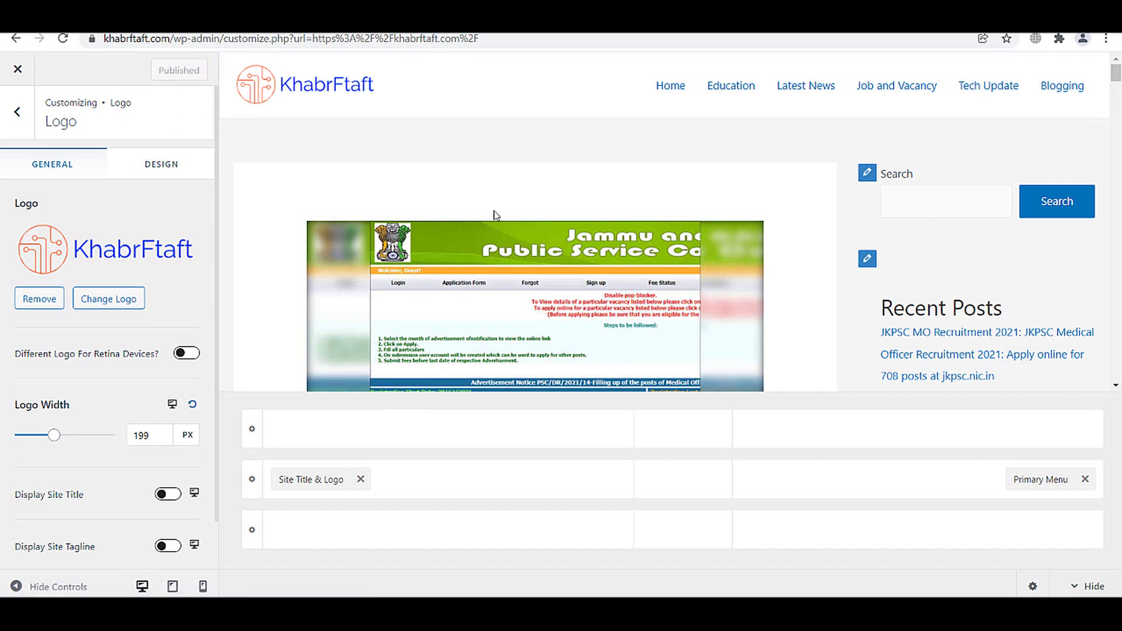
scroll(495, 215, down, 10)
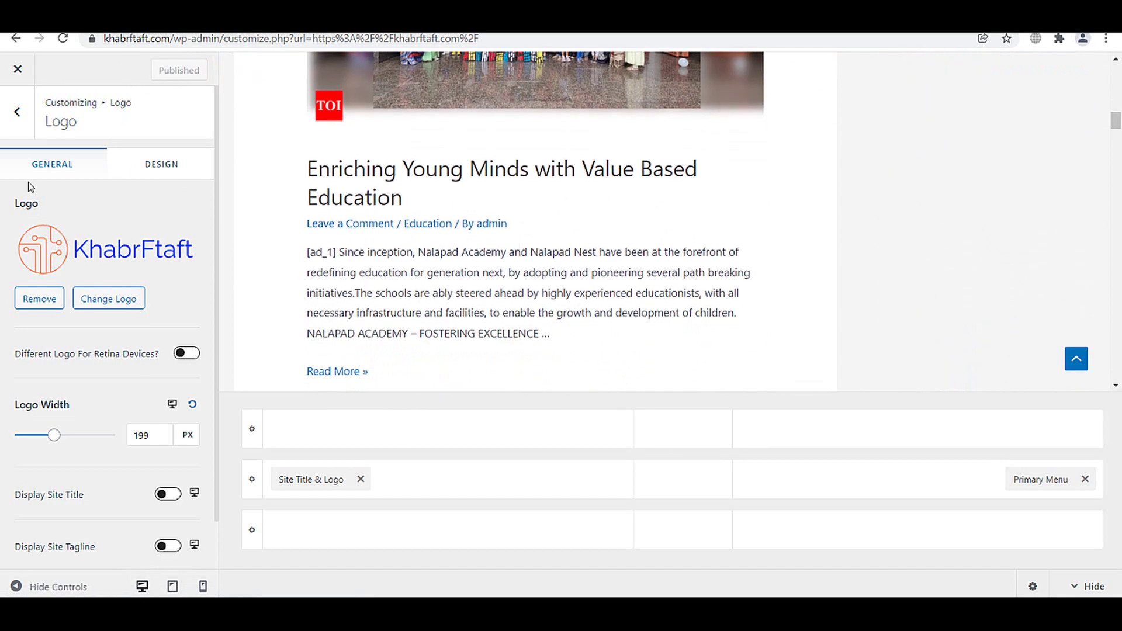
click(18, 112)
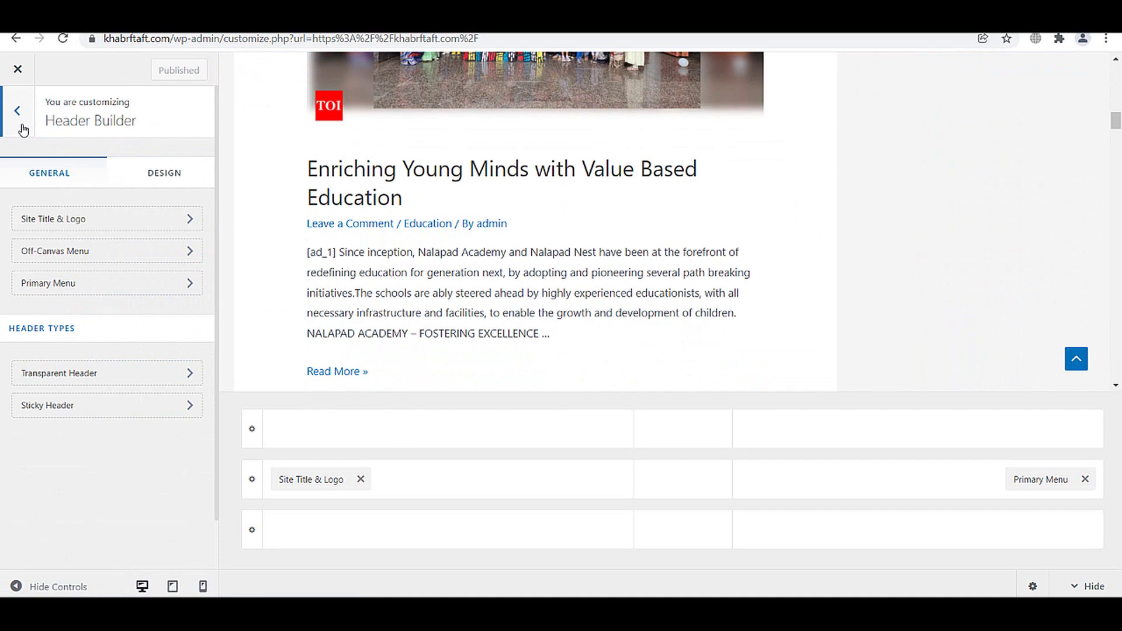
click(23, 130)
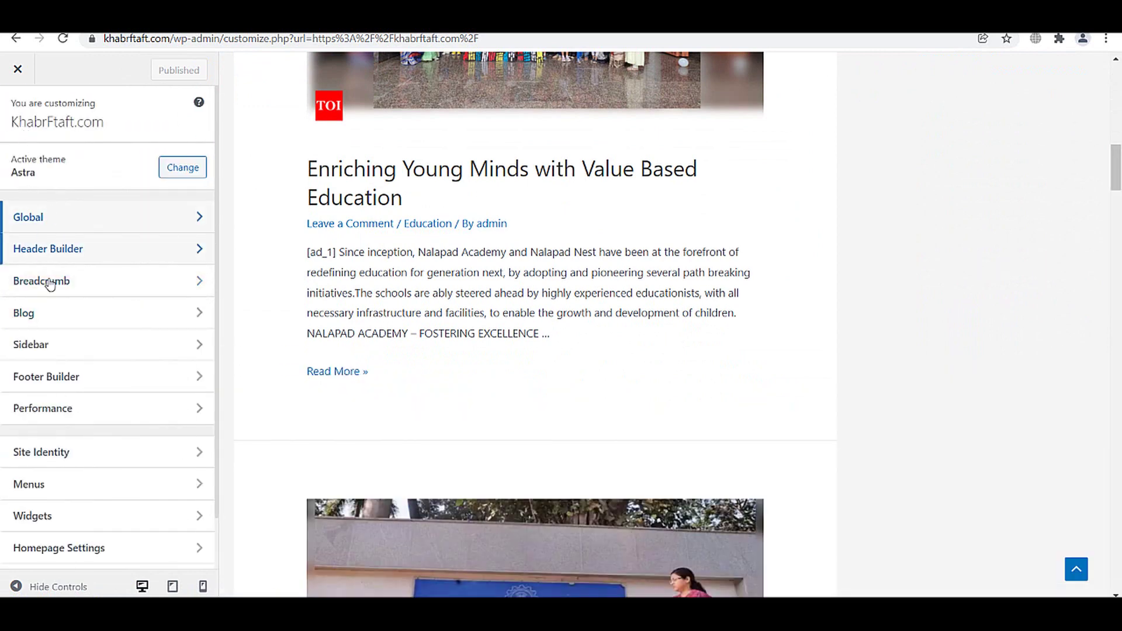
scroll(87, 395, down, 1)
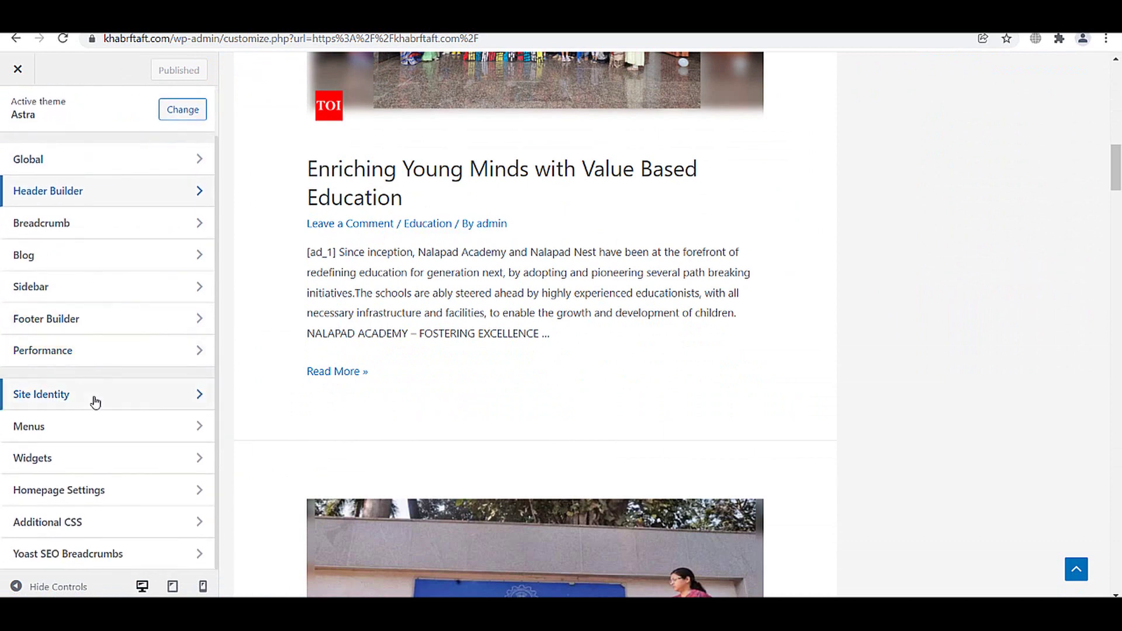
scroll(91, 467, up, 1)
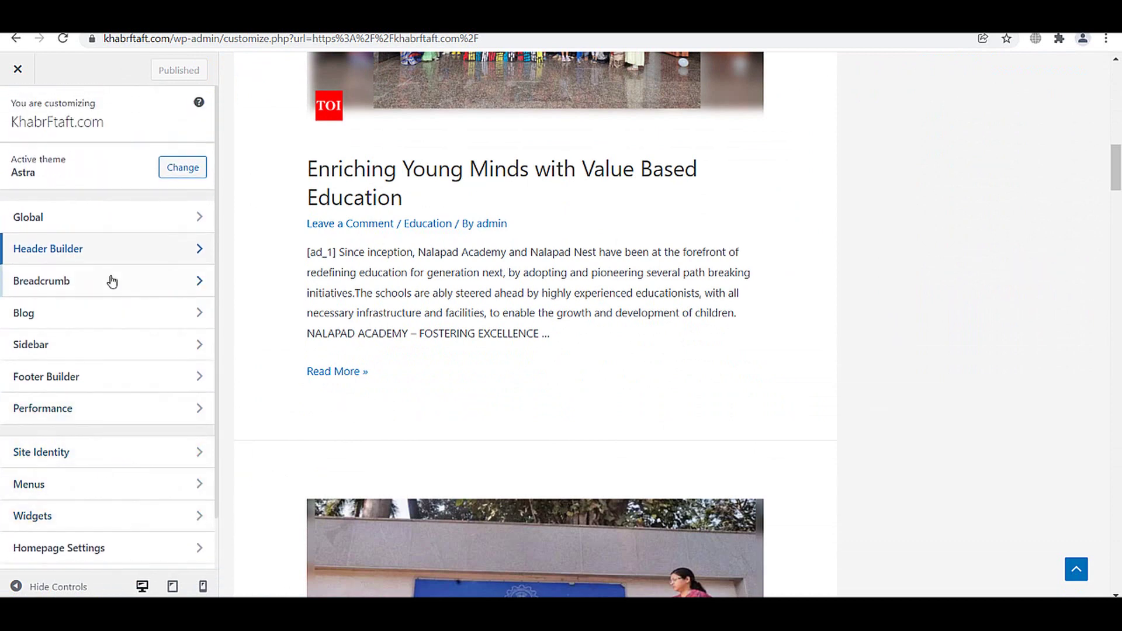
- In Blog / Archive, compare the layouts, pick the first full-width layout, and reveal the Grid Layout column choices
click(114, 316)
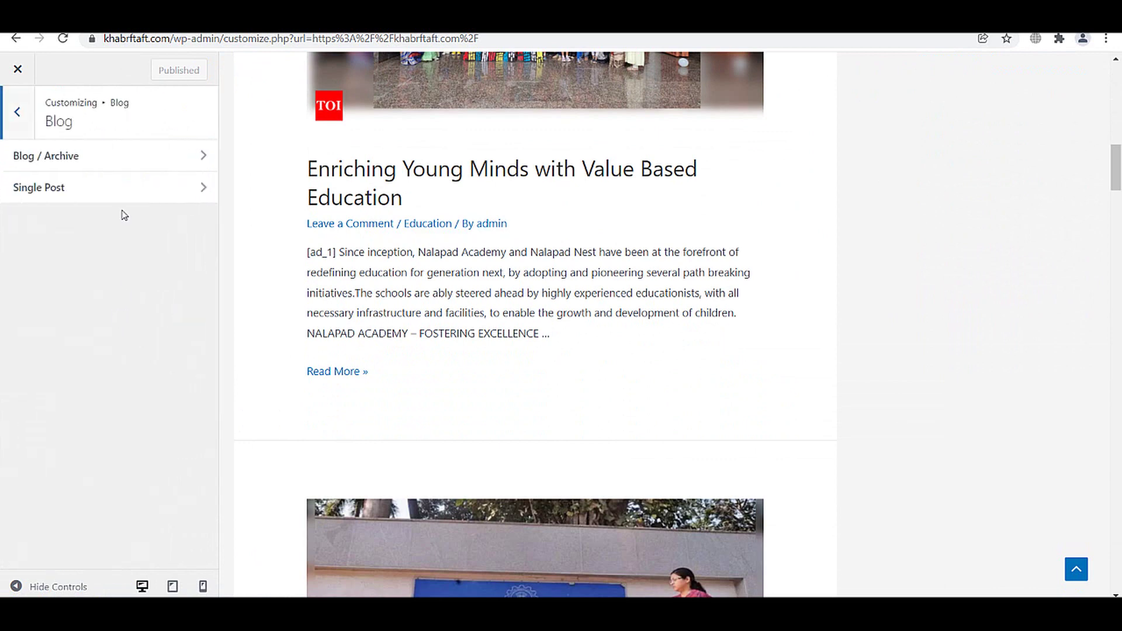
click(68, 162)
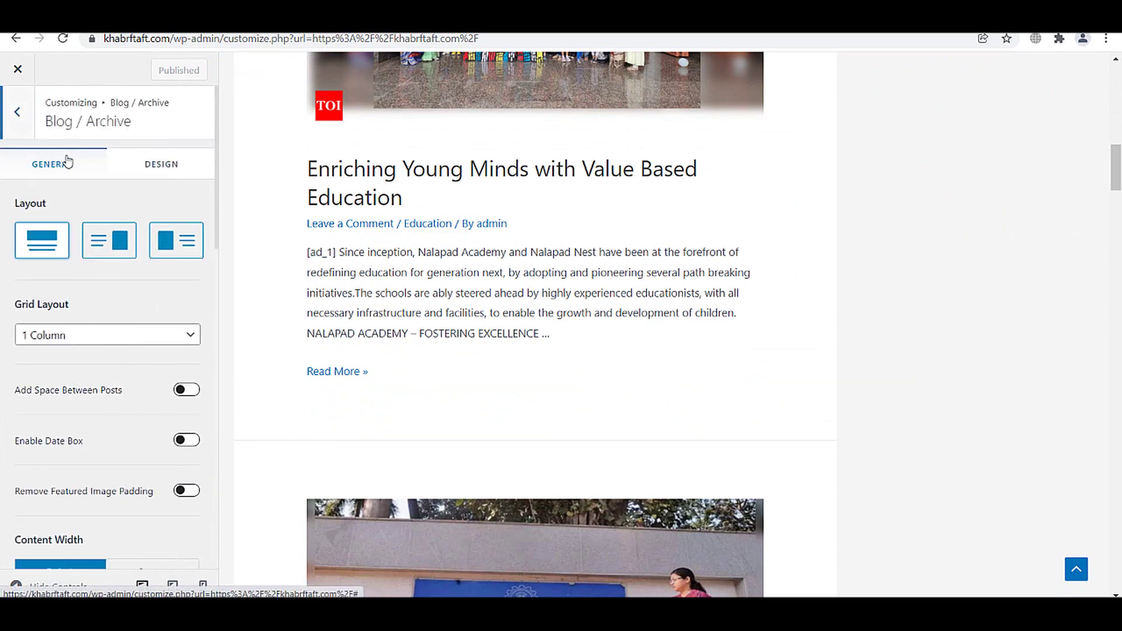
click(109, 240)
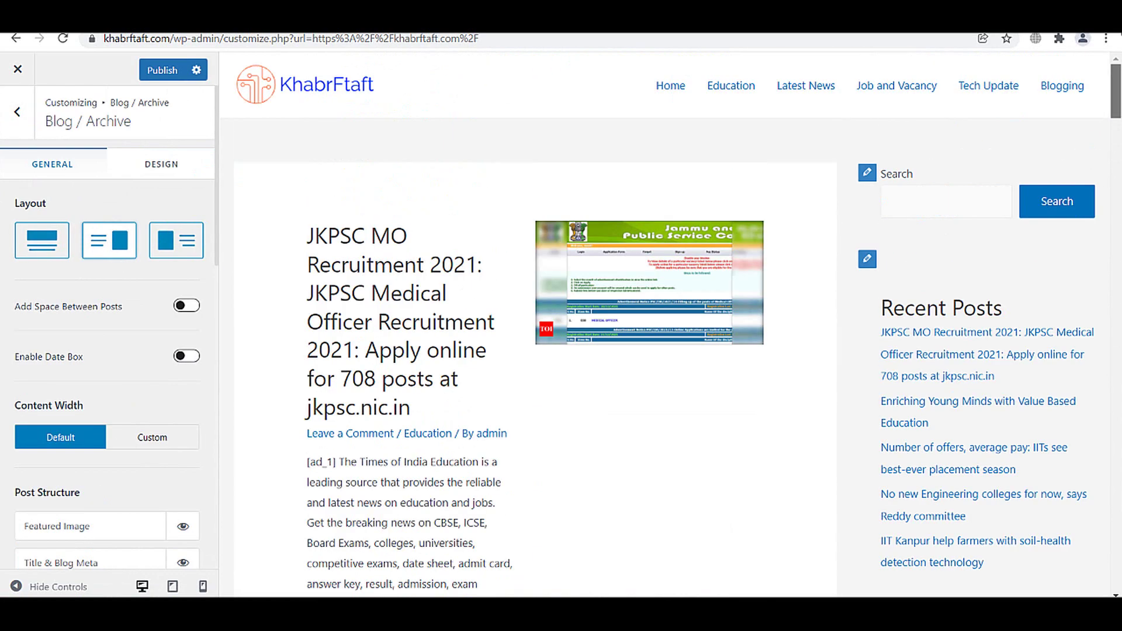
scroll(558, 216, down, 1)
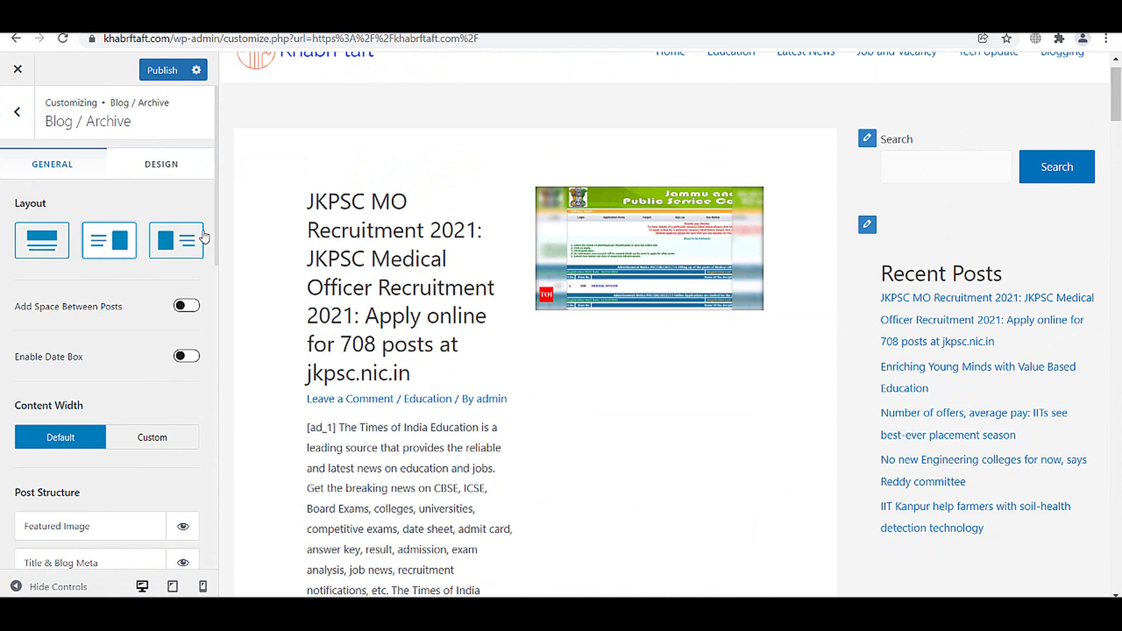
click(183, 241)
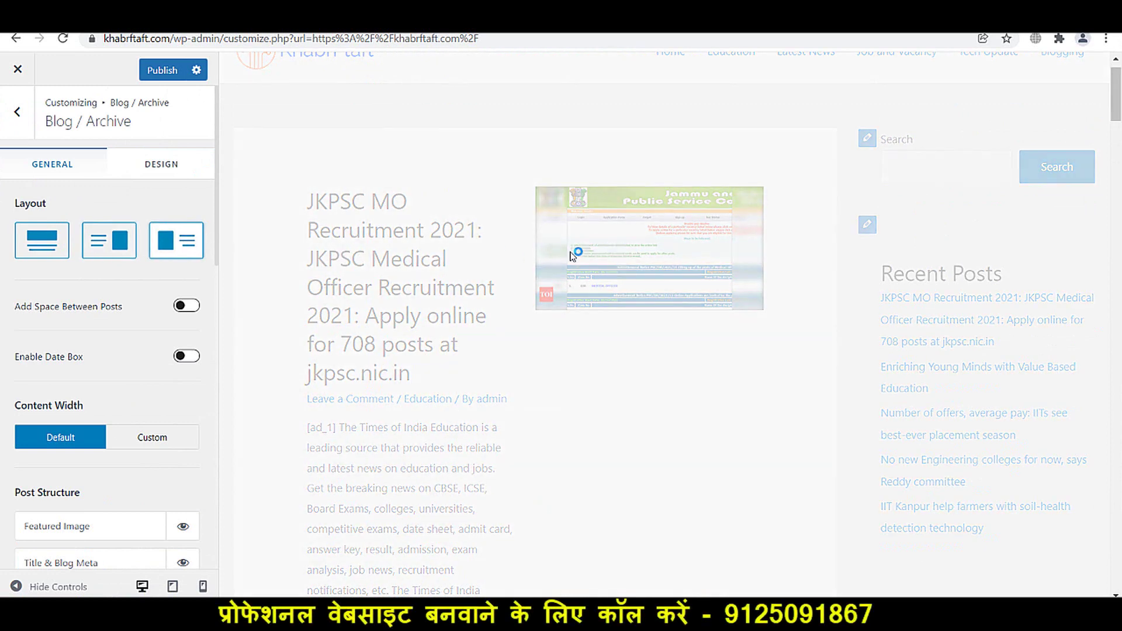
click(85, 247)
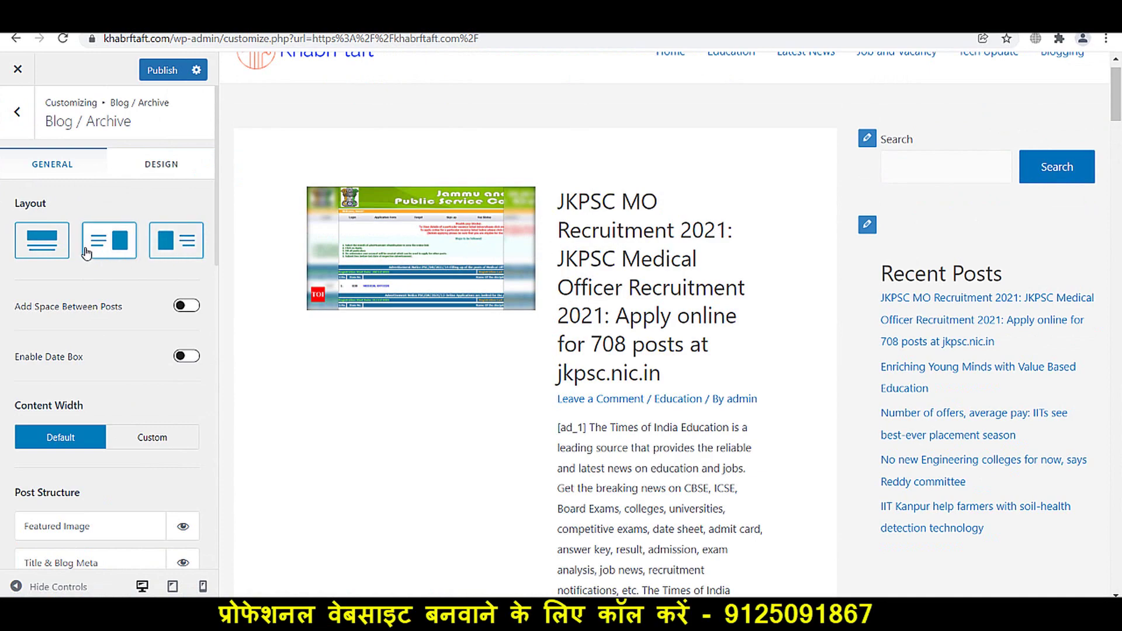
click(48, 252)
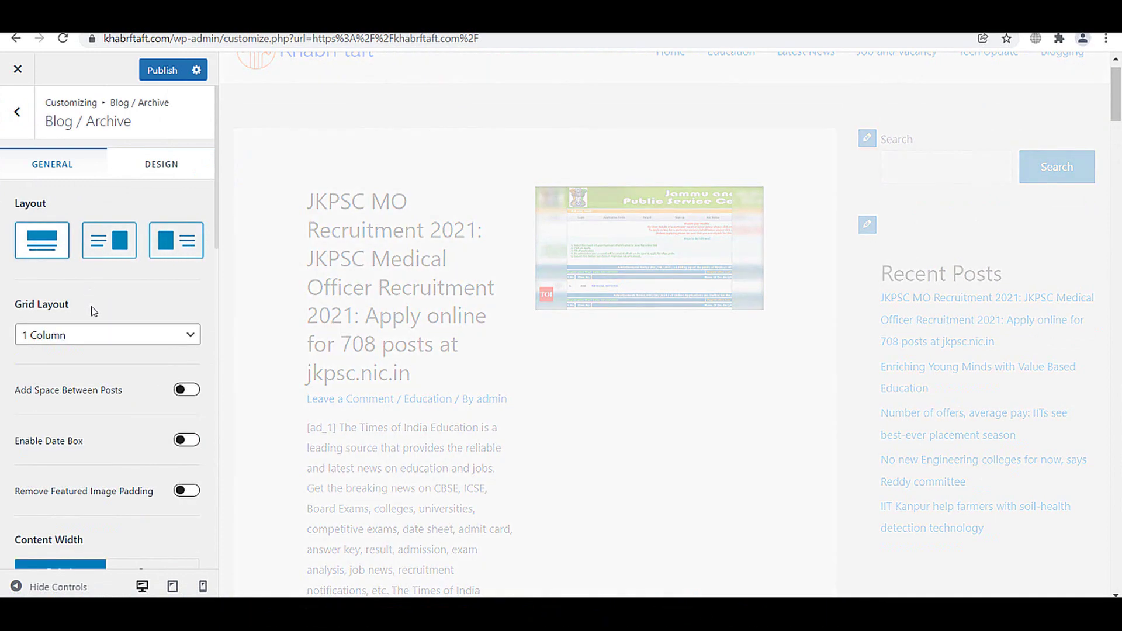
click(52, 336)
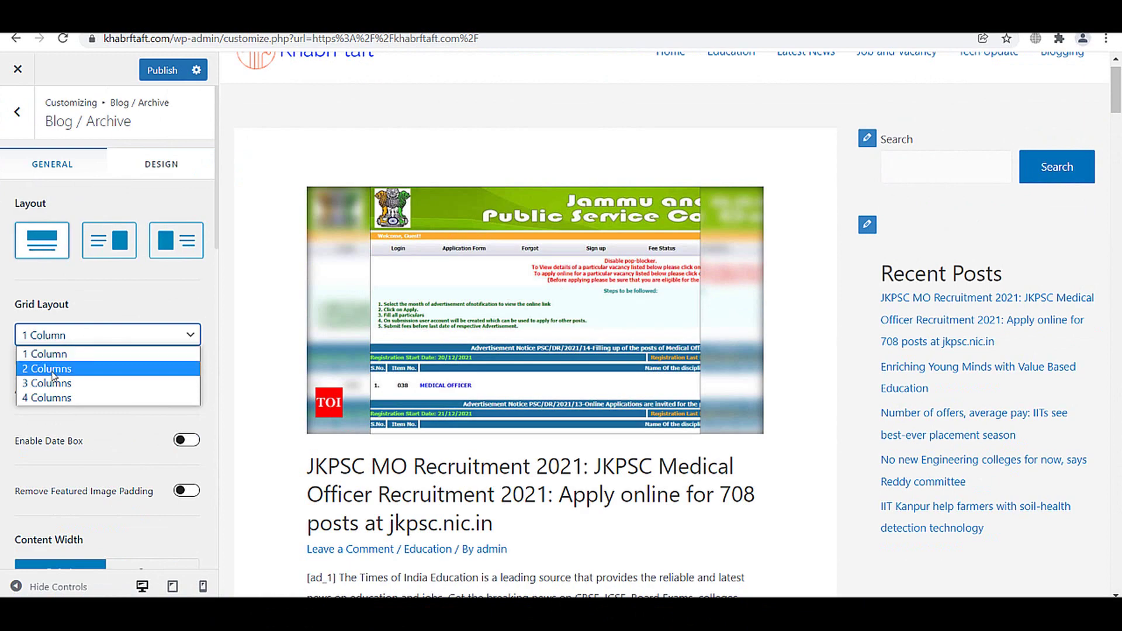
- Show archive posts in 2 columns with spacing between cards and toggle masonry
click(52, 368)
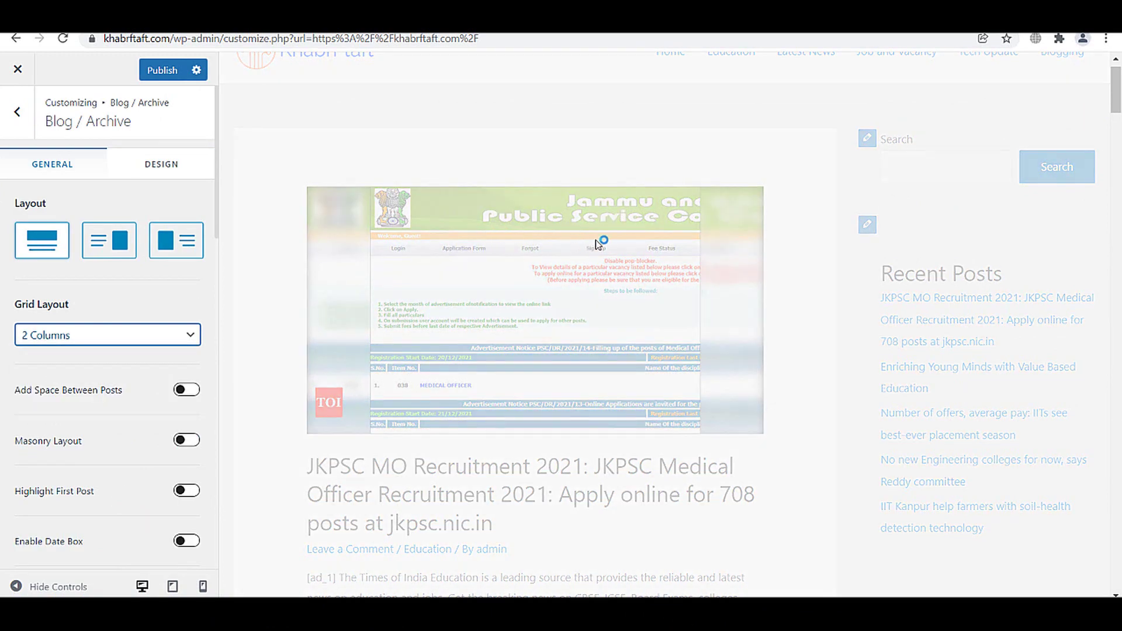
scroll(537, 331, down, 3)
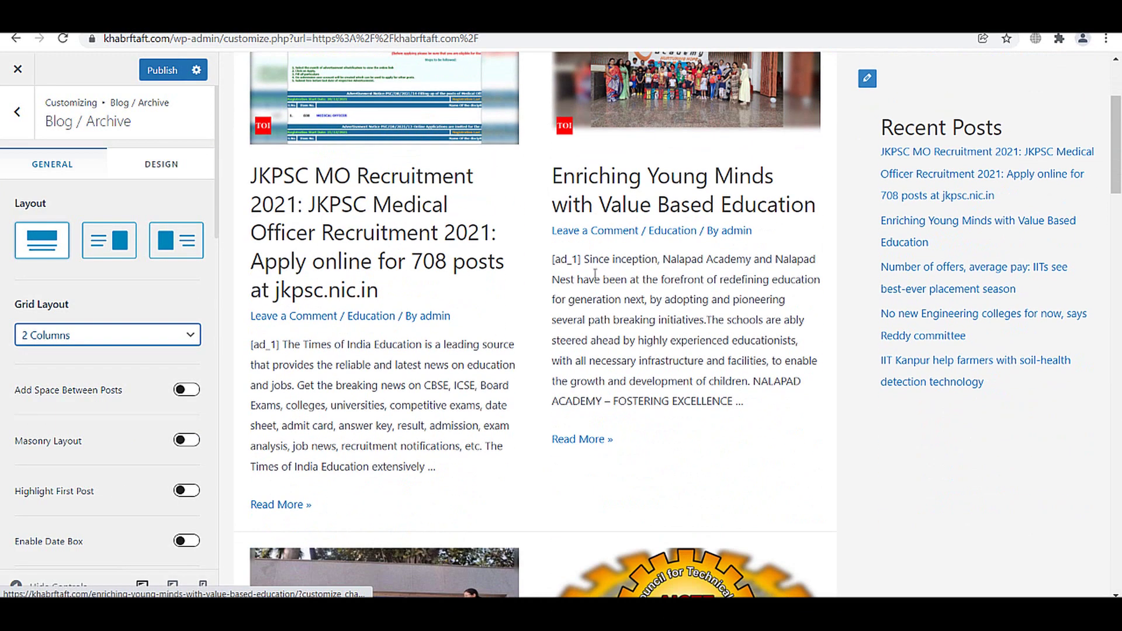
click(187, 390)
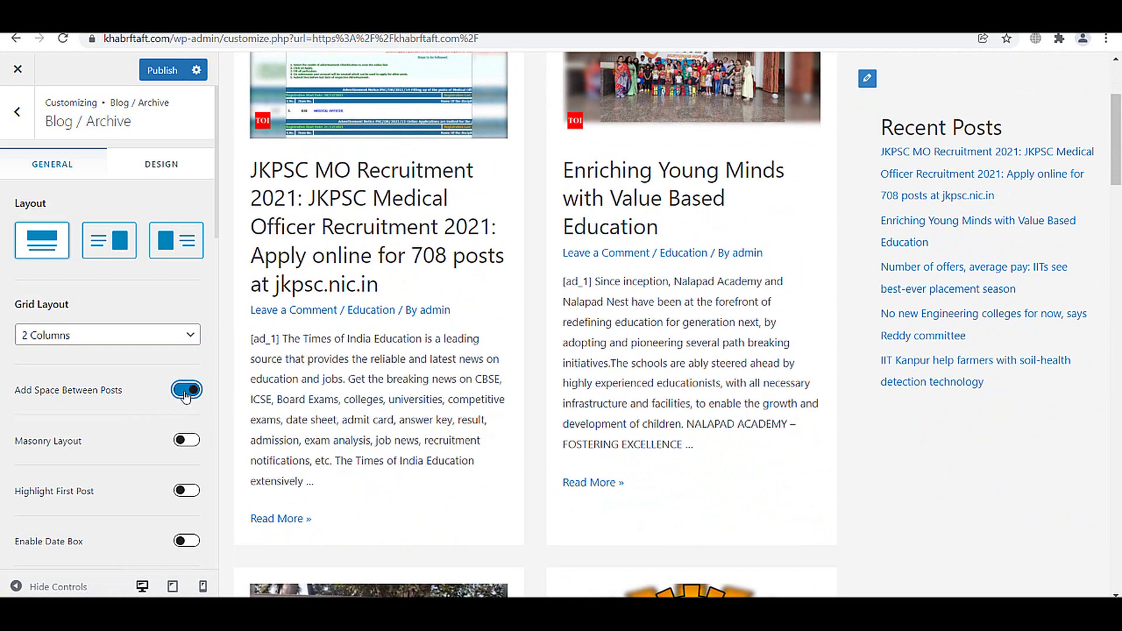
click(187, 441)
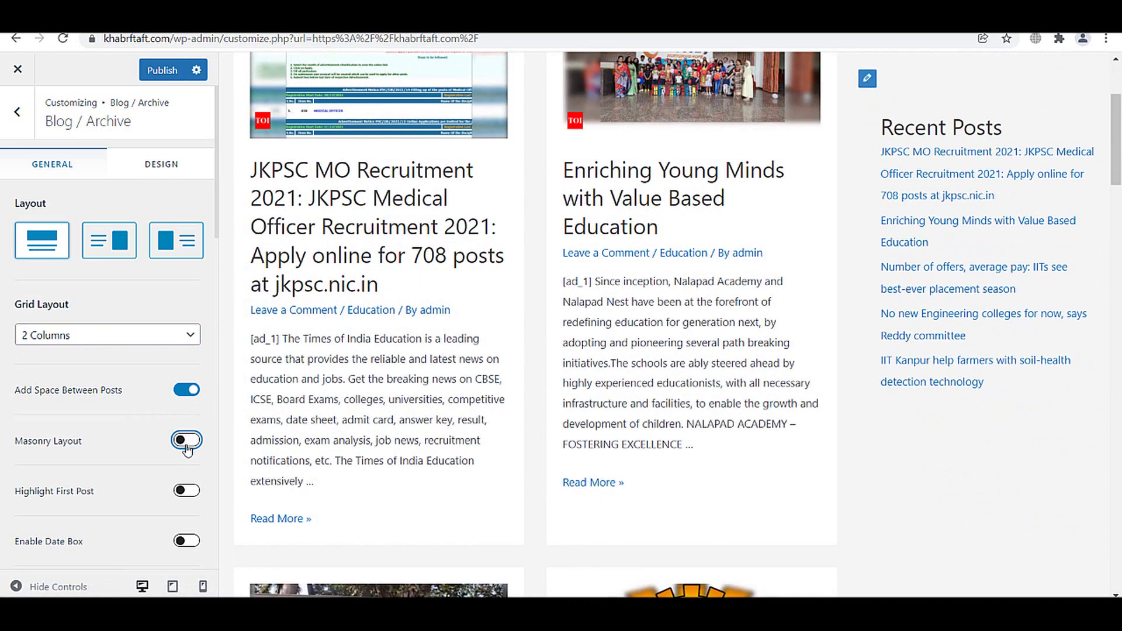
scroll(127, 474, down, 4)
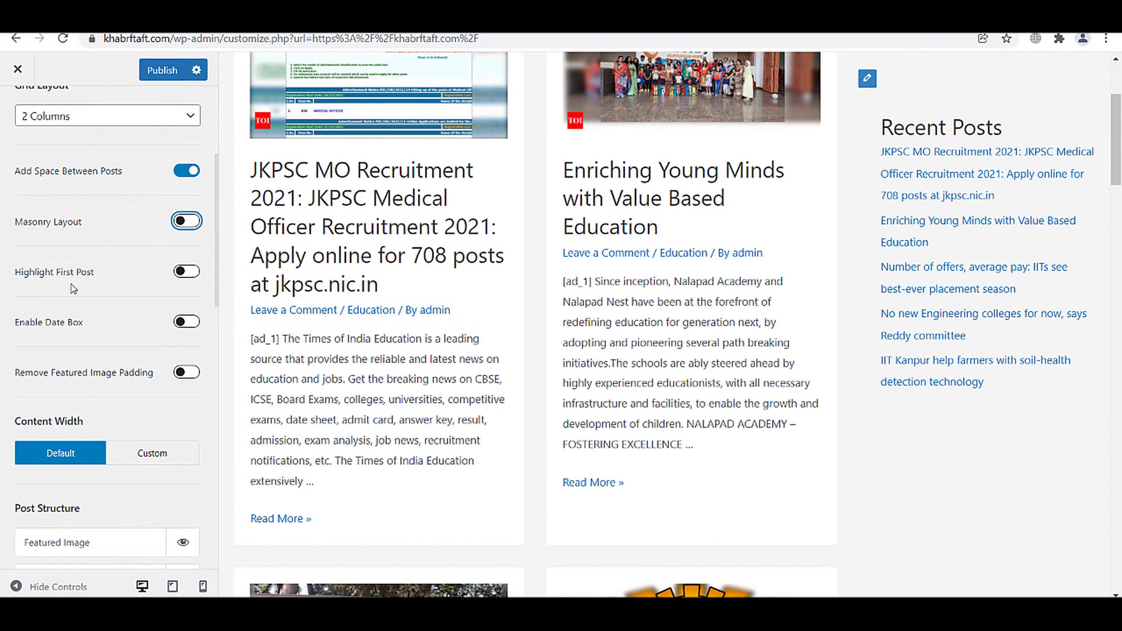
- Turn on Highlight First Post and Remove Featured Image Padding
click(188, 274)
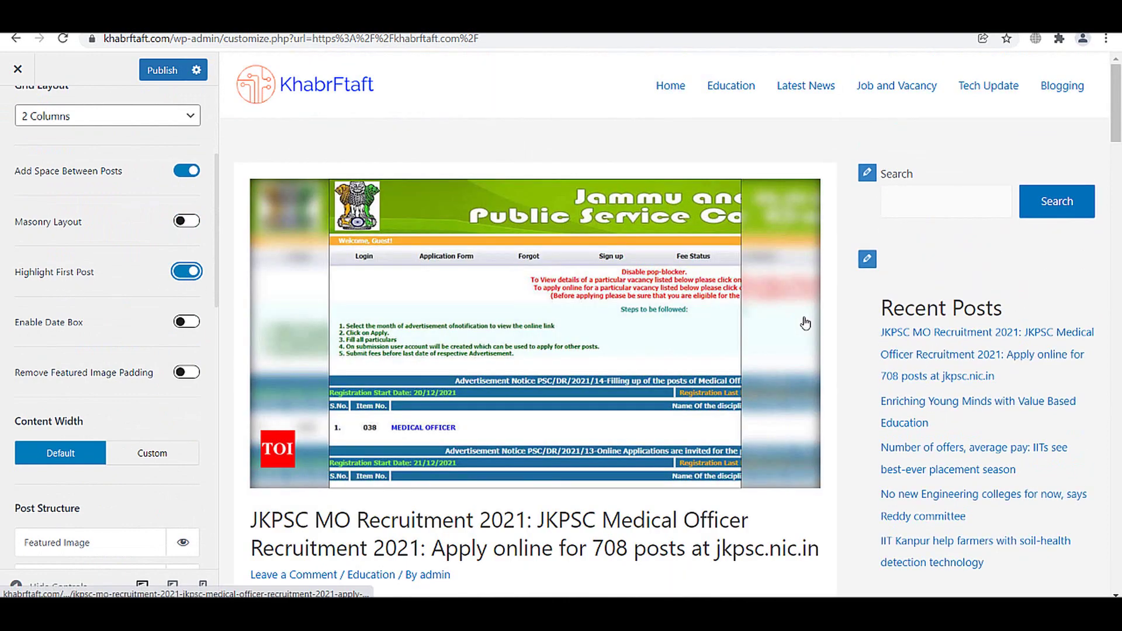
scroll(806, 322, down, 4)
scroll(806, 323, down, 4)
scroll(535, 382, up, 8)
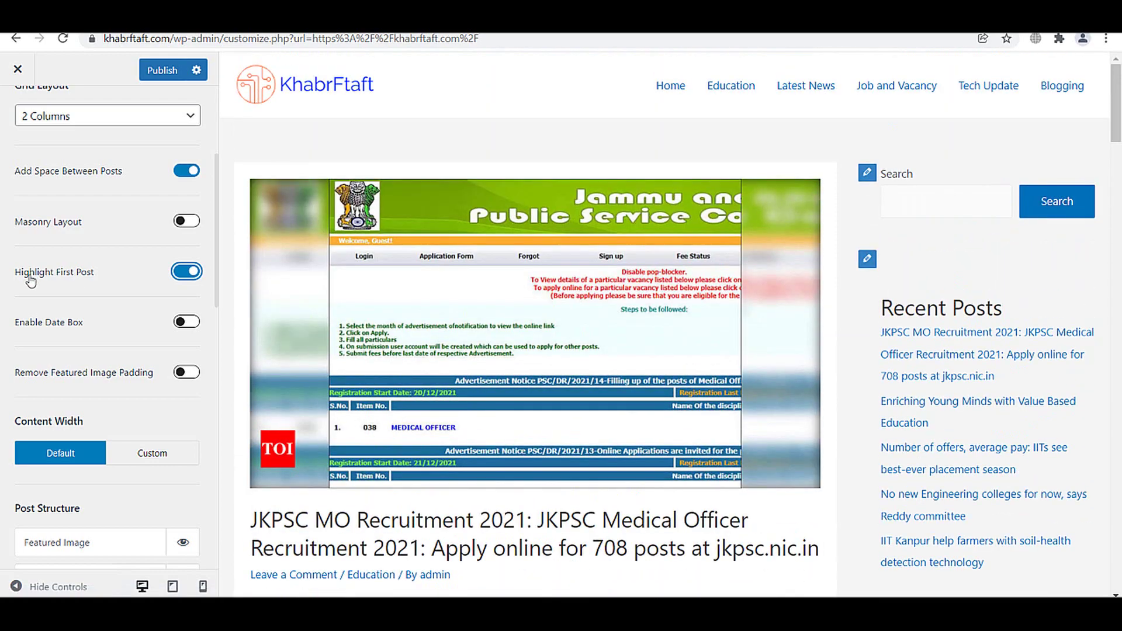
scroll(366, 293, down, 15)
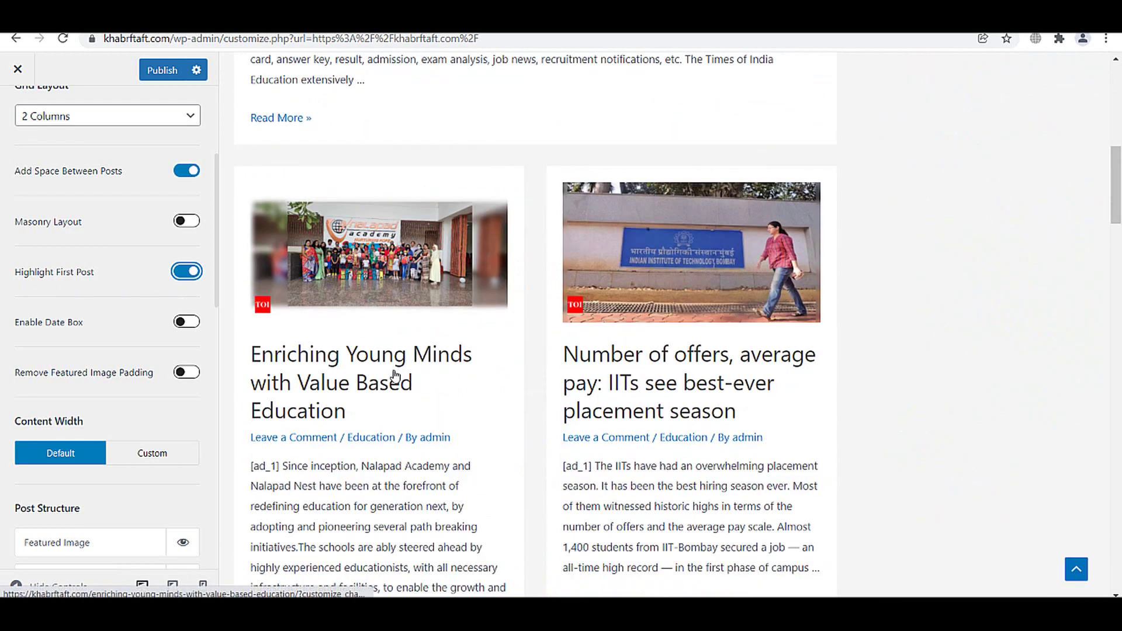
scroll(673, 426, down, 4)
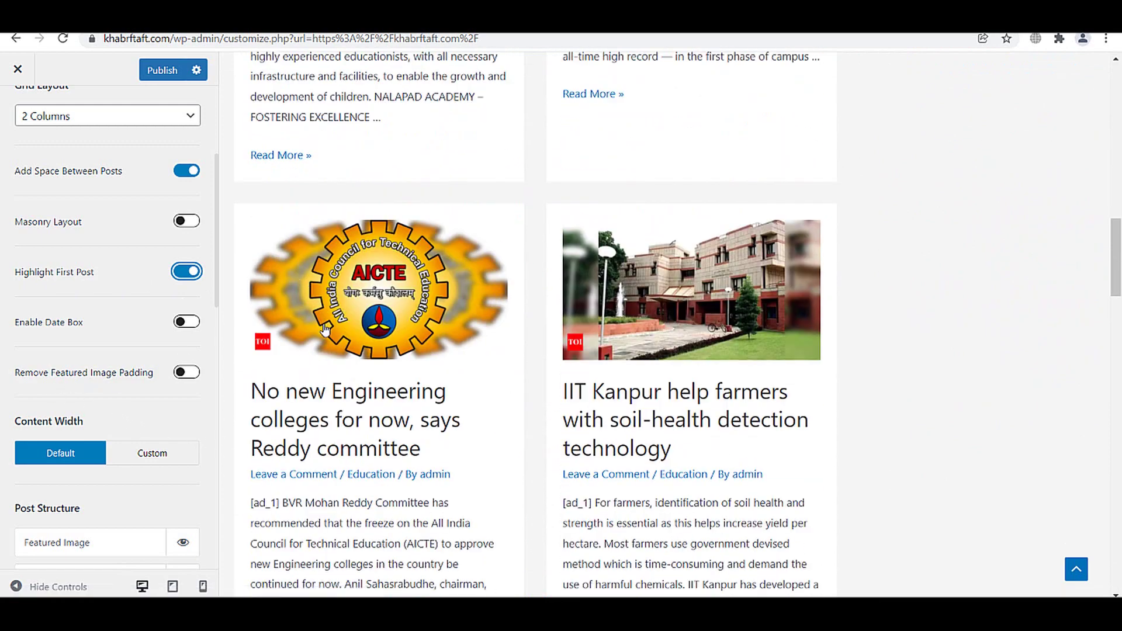
click(179, 375)
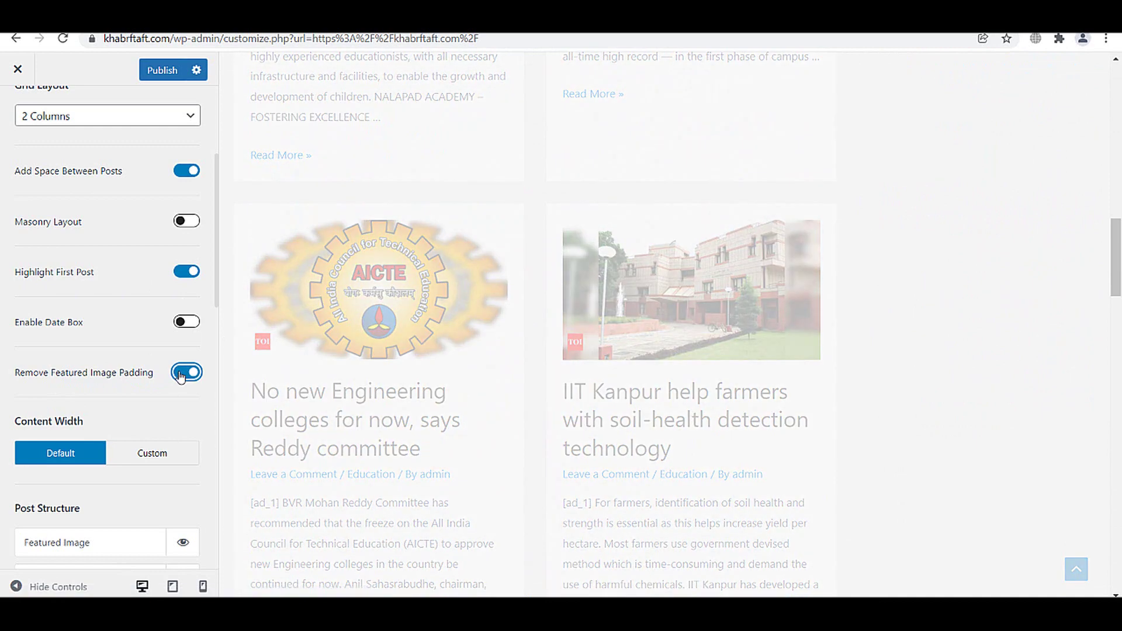
- Publish the blog archive changes in the Customizer
scroll(405, 350, down, 15)
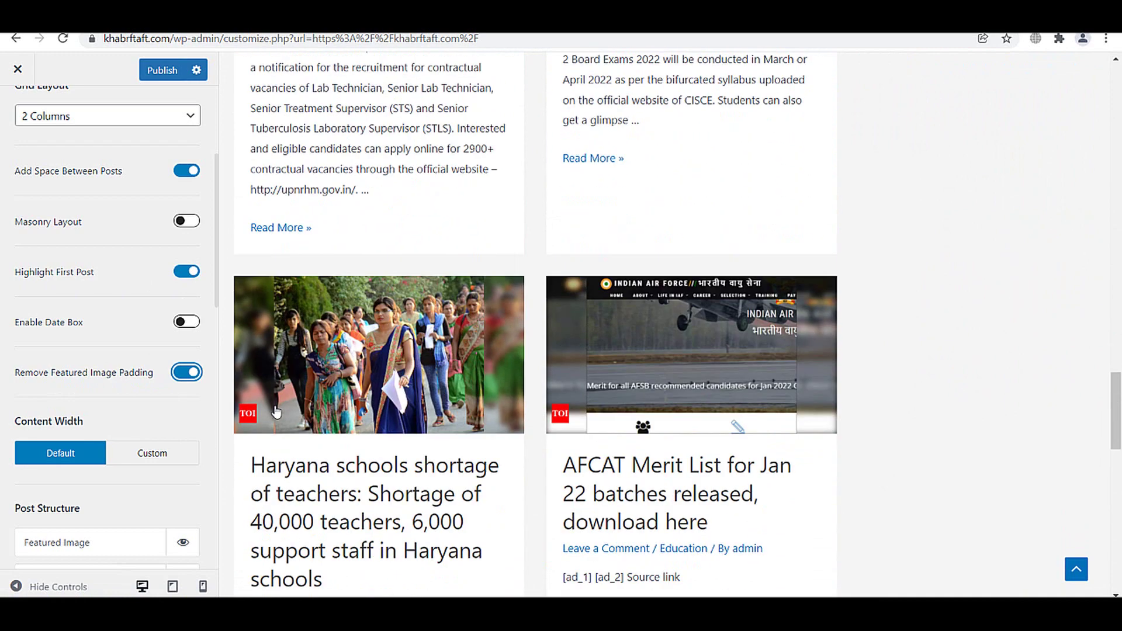
scroll(277, 412, down, 3)
scroll(276, 413, up, 7)
click(159, 69)
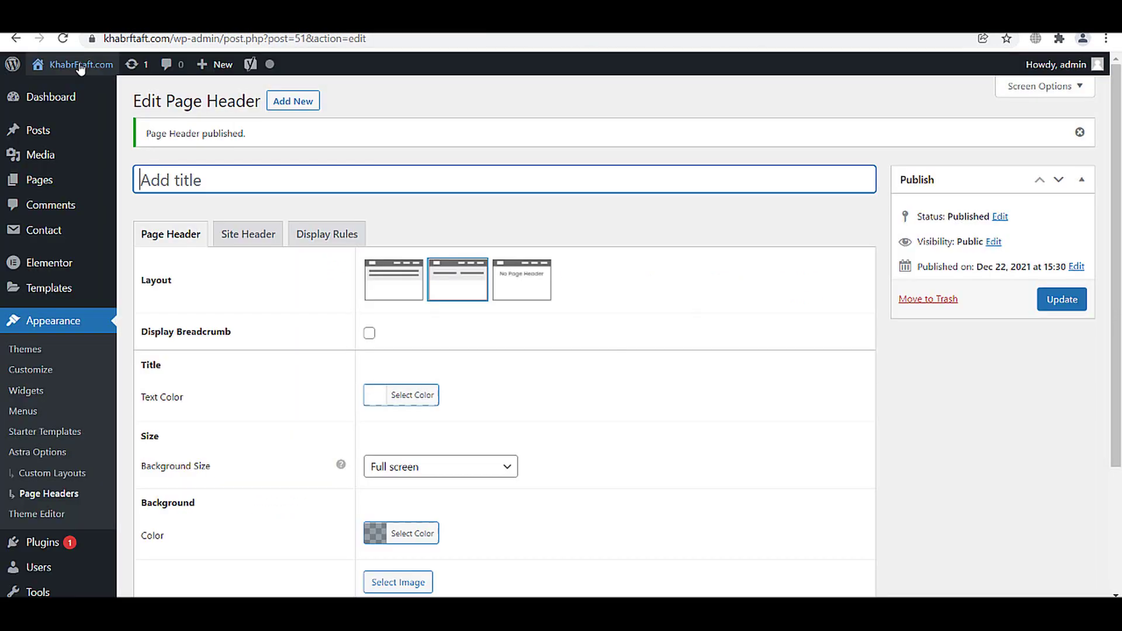
mouse_move(76, 64)
right_click(61, 90)
key(Escape)
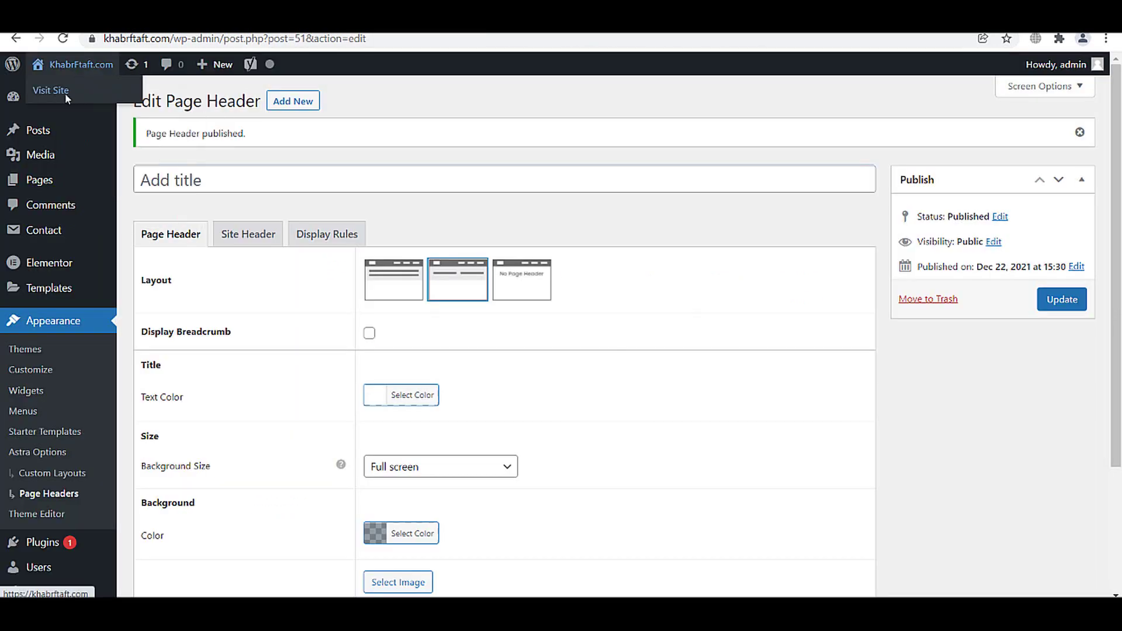
- Visit the live KhabrFtaft site and scroll through its two-column post grid
click(64, 93)
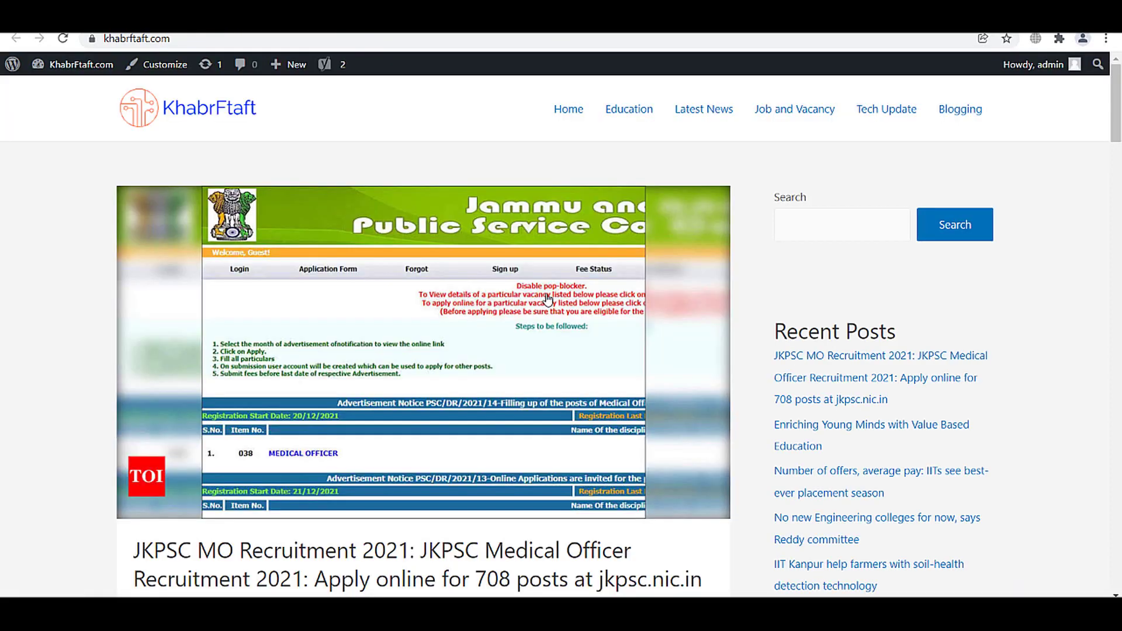
drag(1116, 128, 1017, 136)
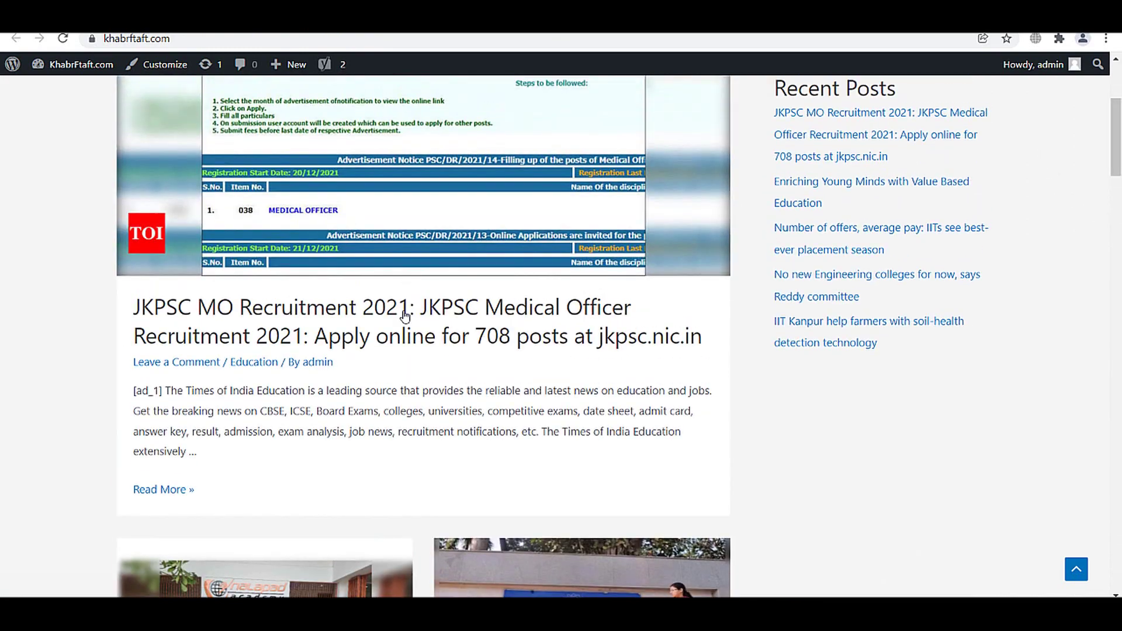
scroll(392, 389, down, 10)
scroll(523, 342, down, 14)
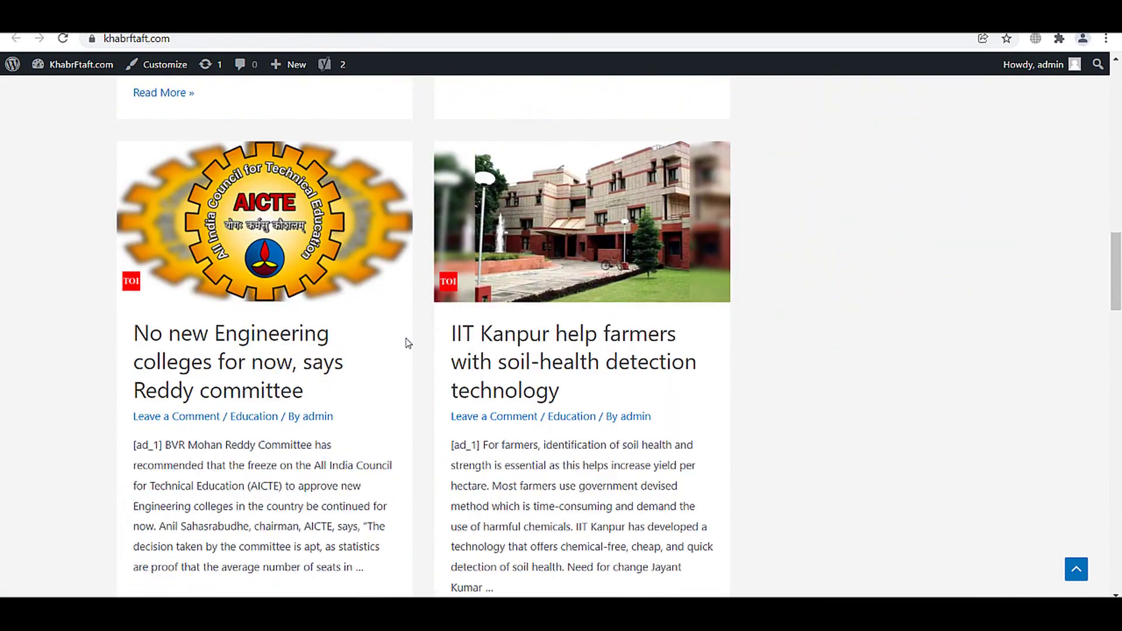
scroll(480, 463, down, 15)
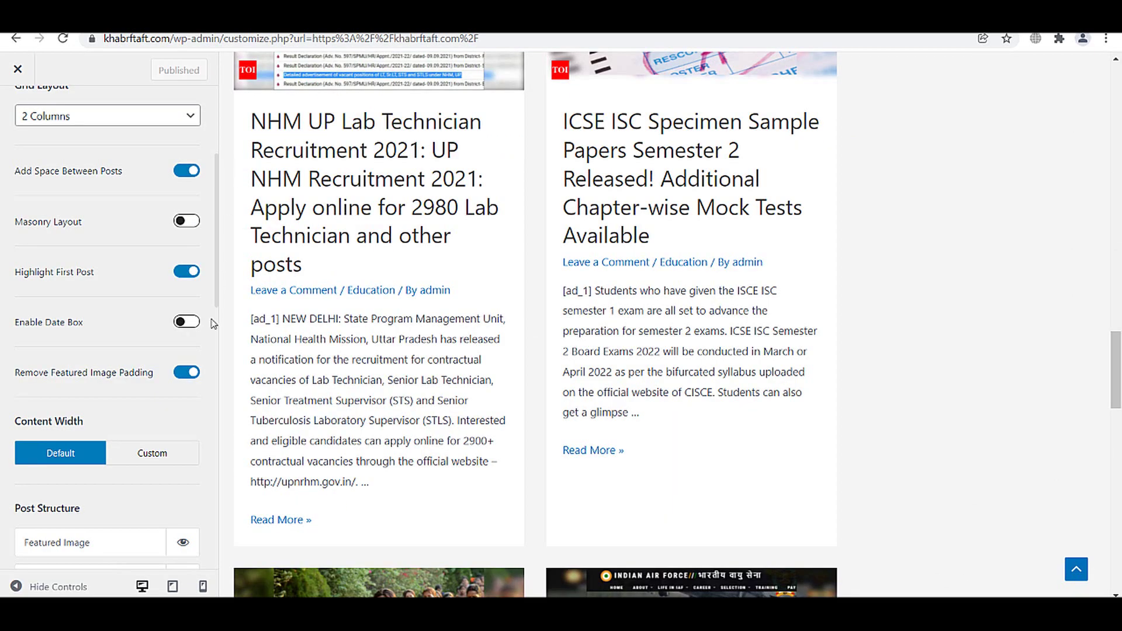
scroll(166, 478, down, 4)
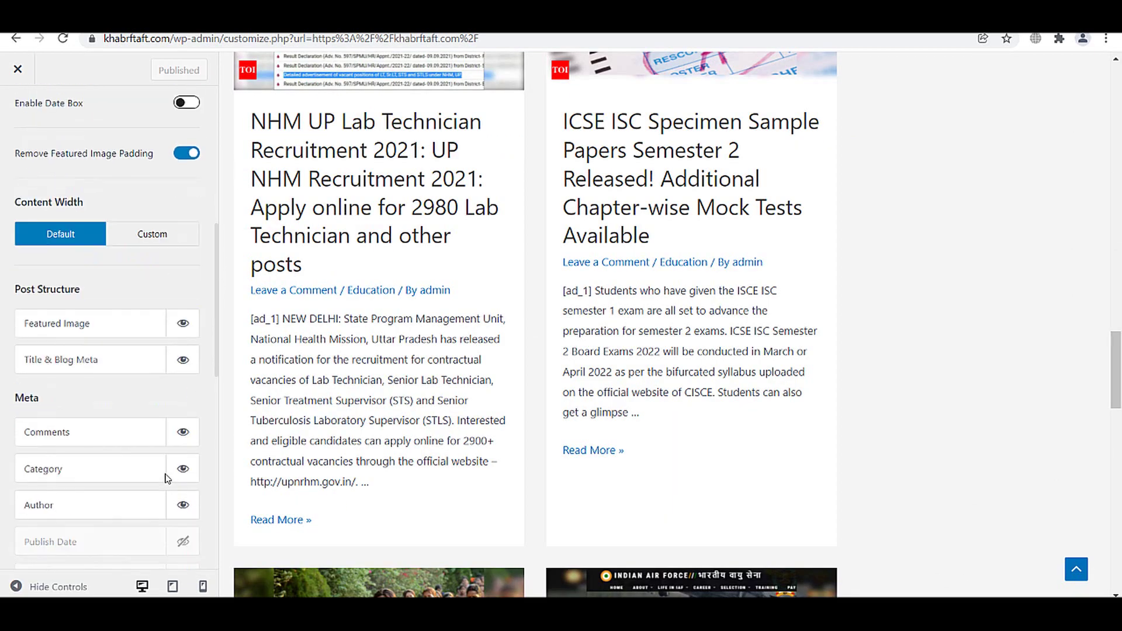
- Change the archive excerpt count from 55 to 20 words
scroll(164, 489, down, 8)
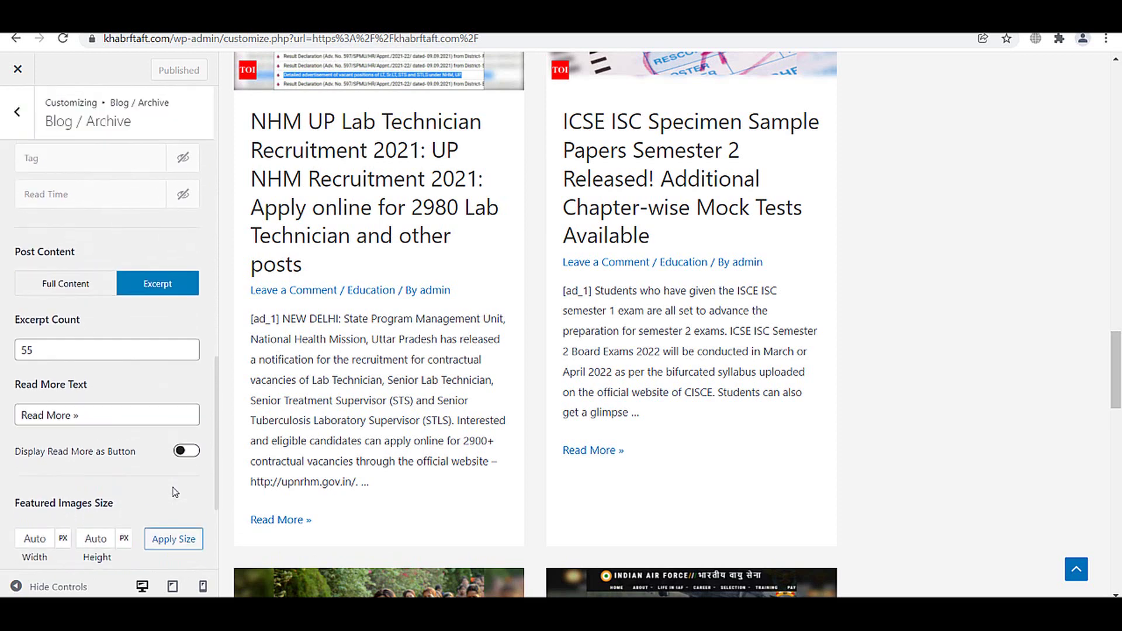
scroll(150, 446, up, 1)
scroll(150, 447, down, 4)
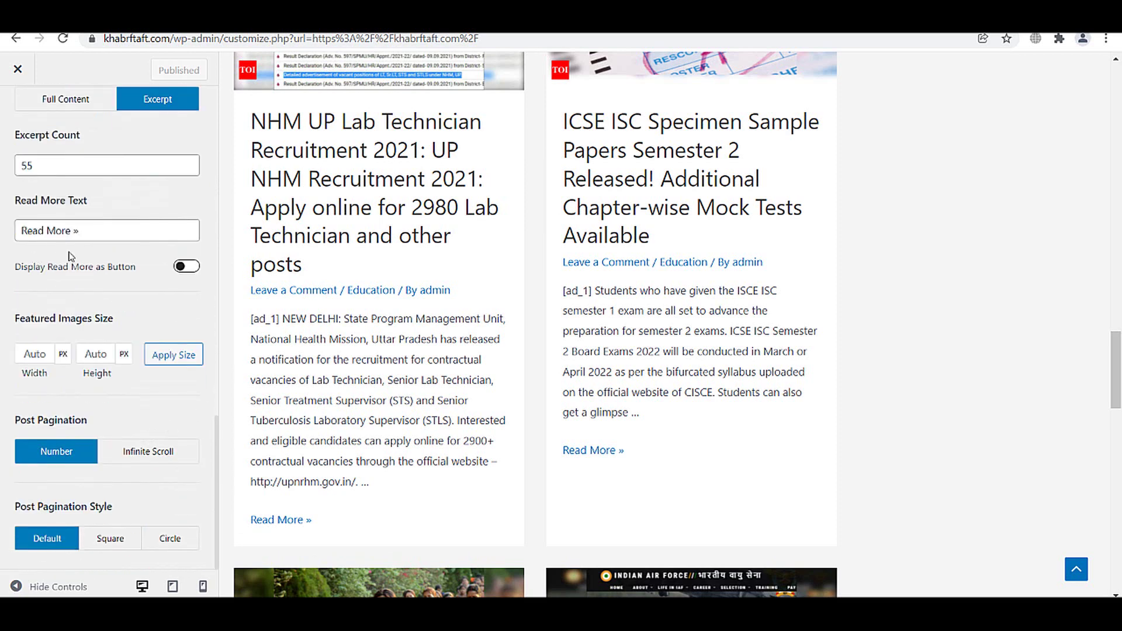
drag(41, 166, 2, 169)
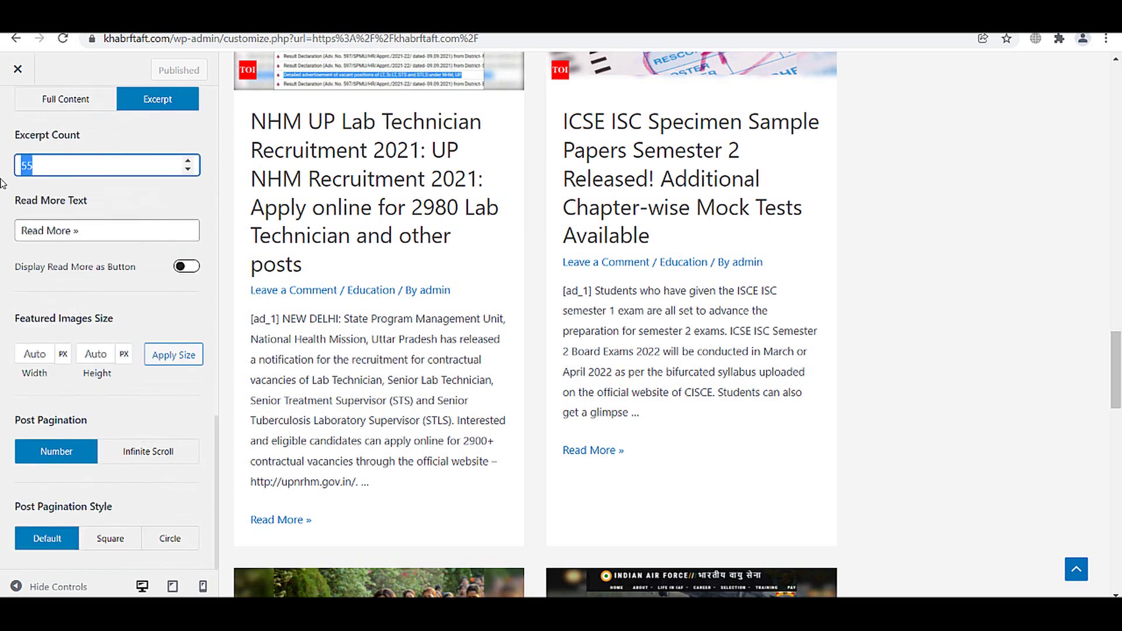
text(209)
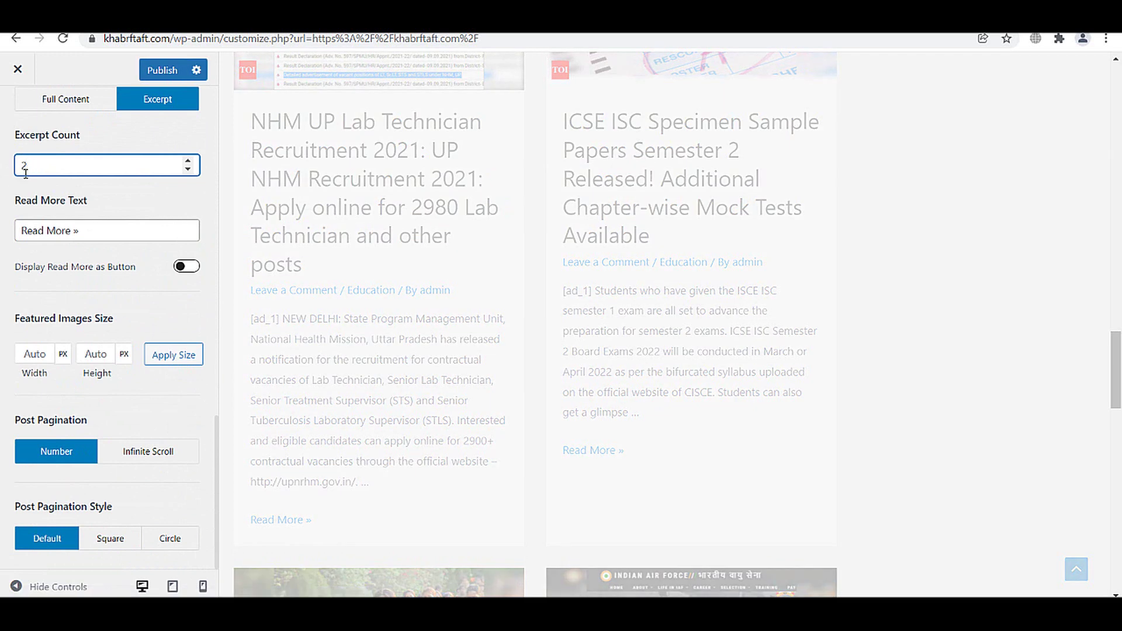
- Check the shorter excerpts in the preview and set Post Pagination to Infinite Scroll
scroll(443, 307, up, 1)
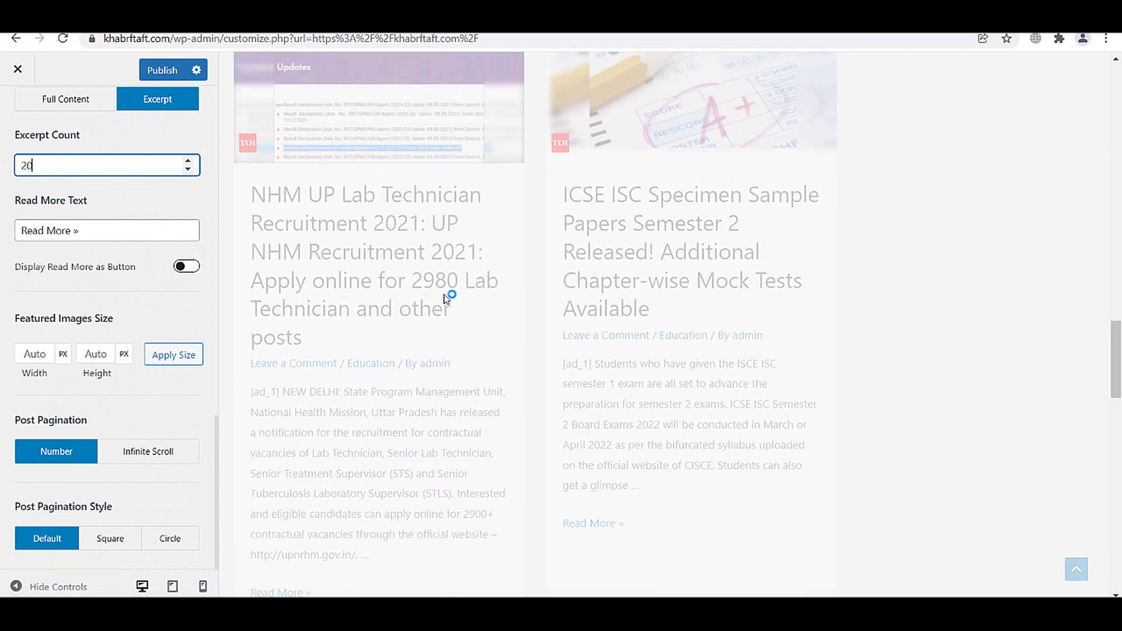
scroll(368, 274, down, 3)
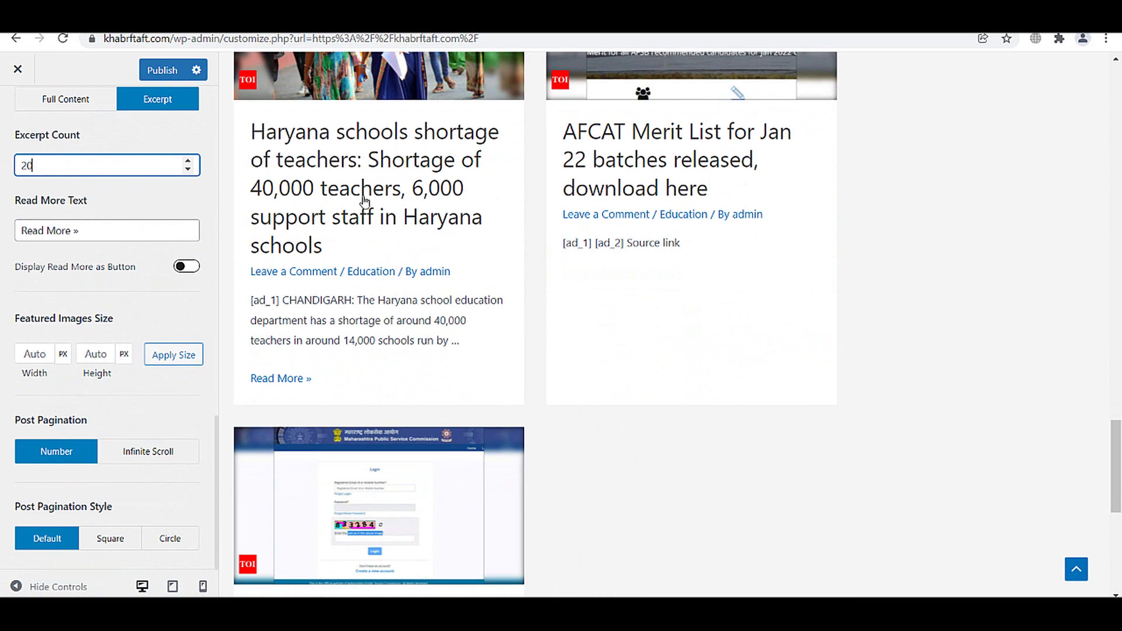
scroll(287, 409, down, 3)
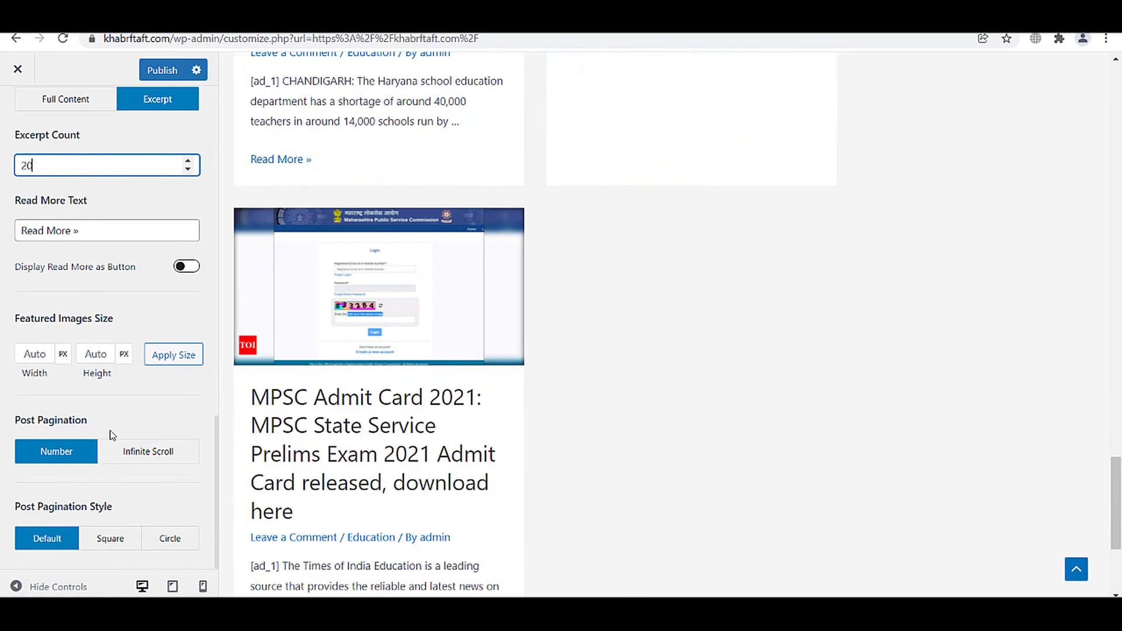
scroll(641, 388, down, 2)
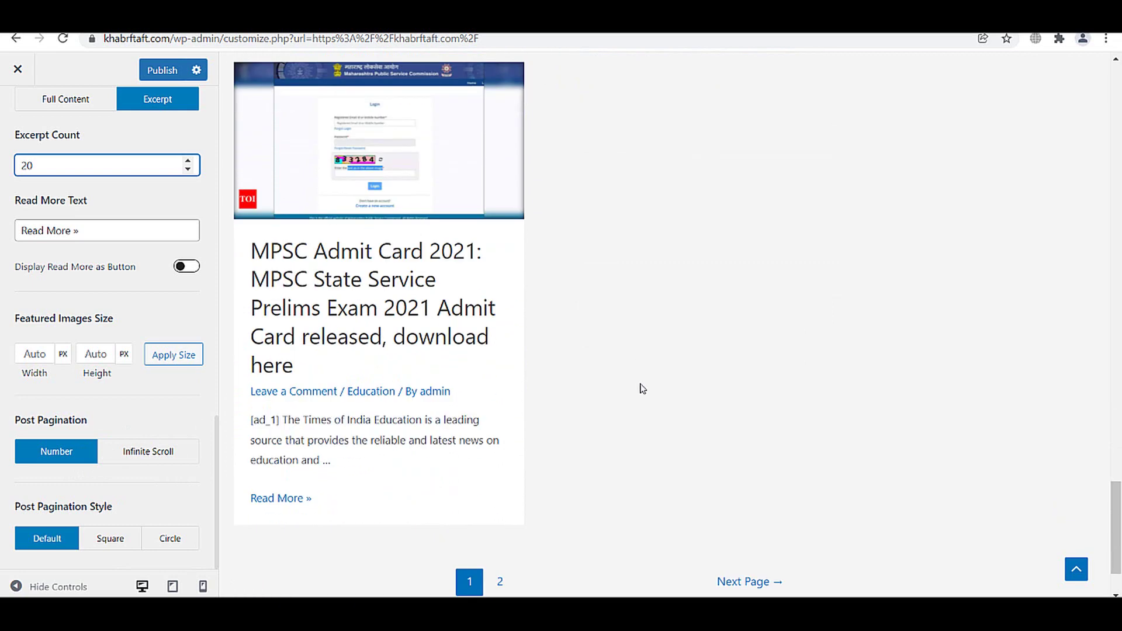
scroll(490, 576, down, 2)
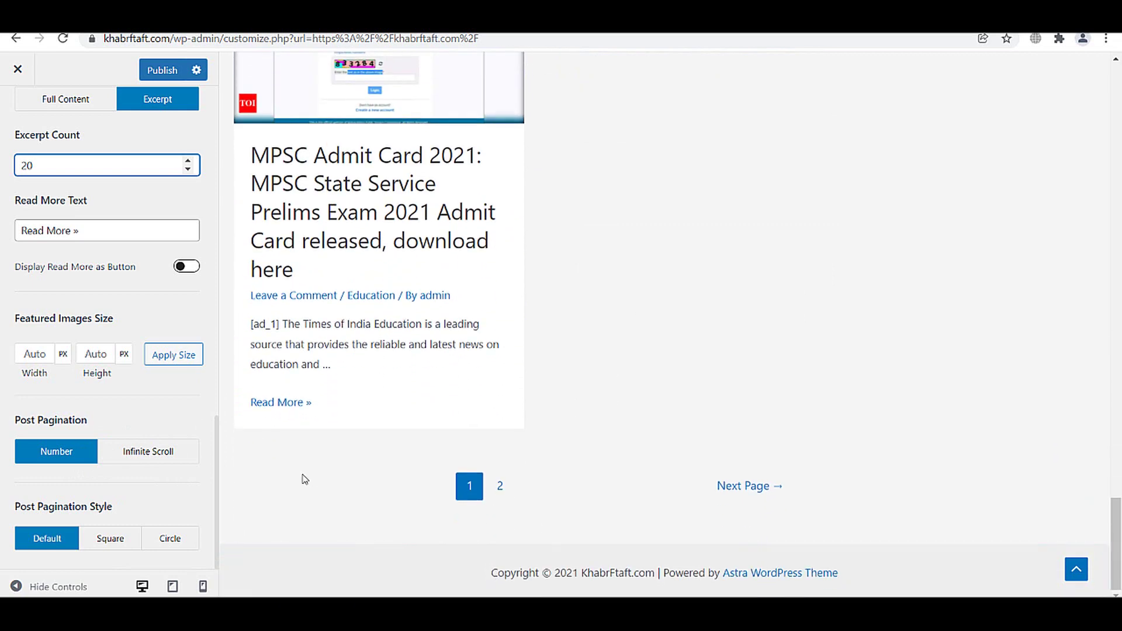
click(135, 451)
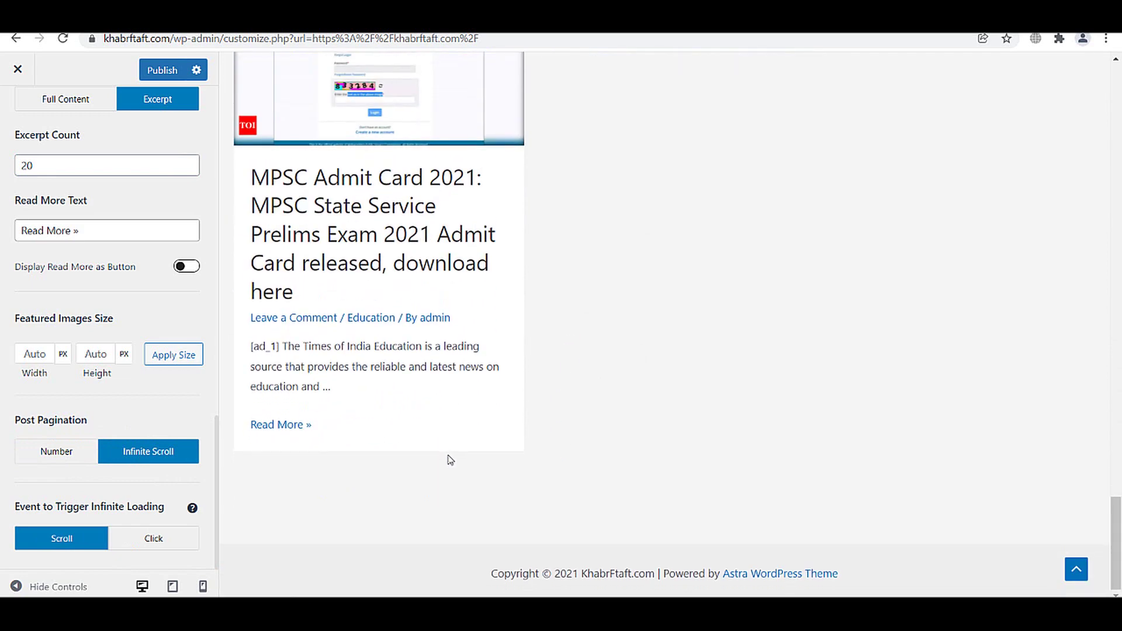
- Set infinite loading to trigger on Click and display Read More as a button
click(141, 542)
scroll(208, 447, down, 2)
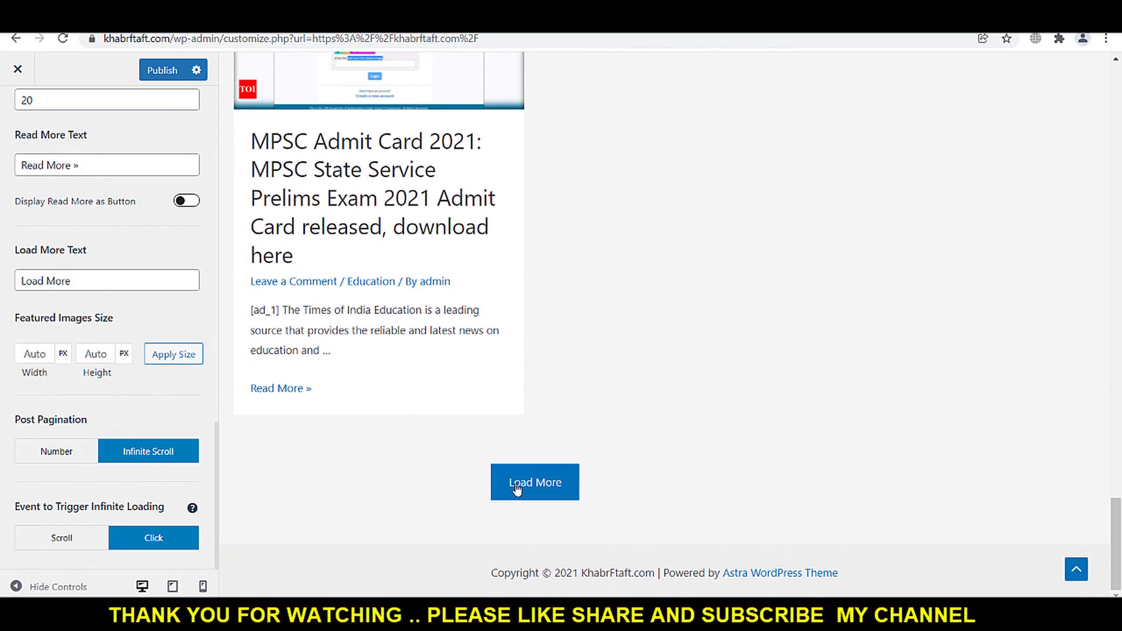
scroll(158, 477, up, 1)
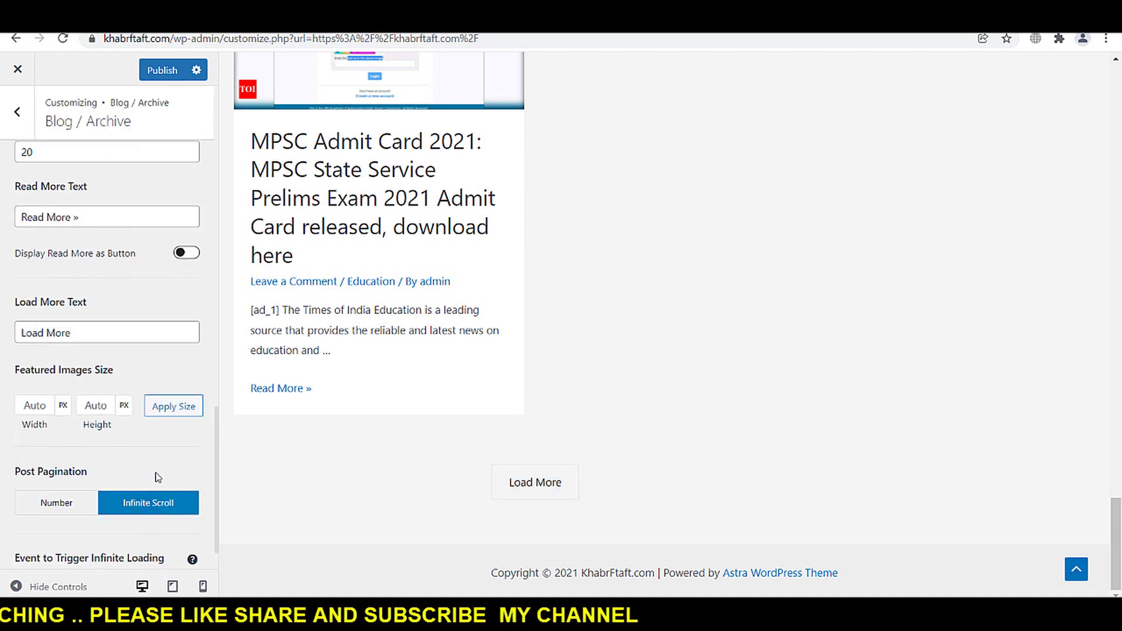
scroll(146, 455, up, 3)
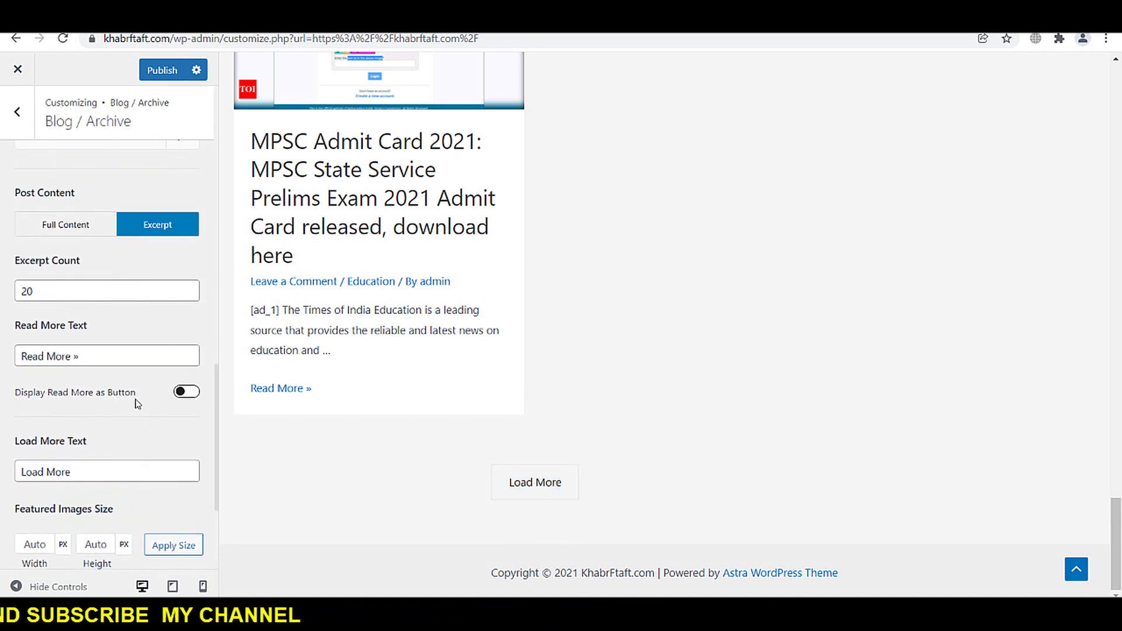
click(188, 395)
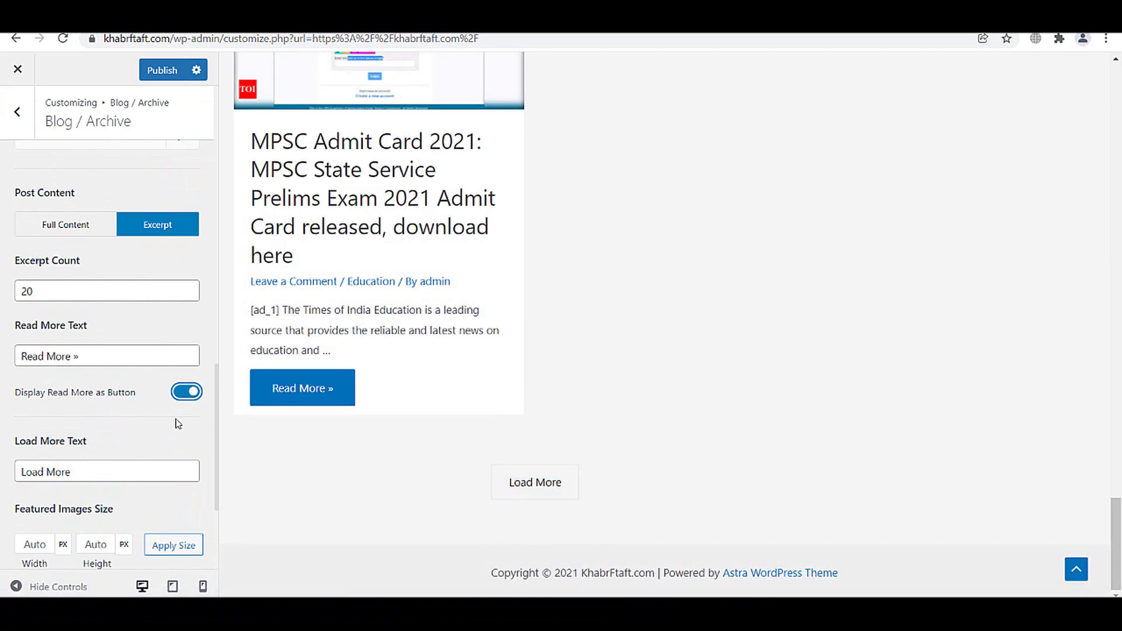
- Hide the author and category items from the archive post meta
scroll(138, 418, up, 4)
scroll(112, 393, up, 3)
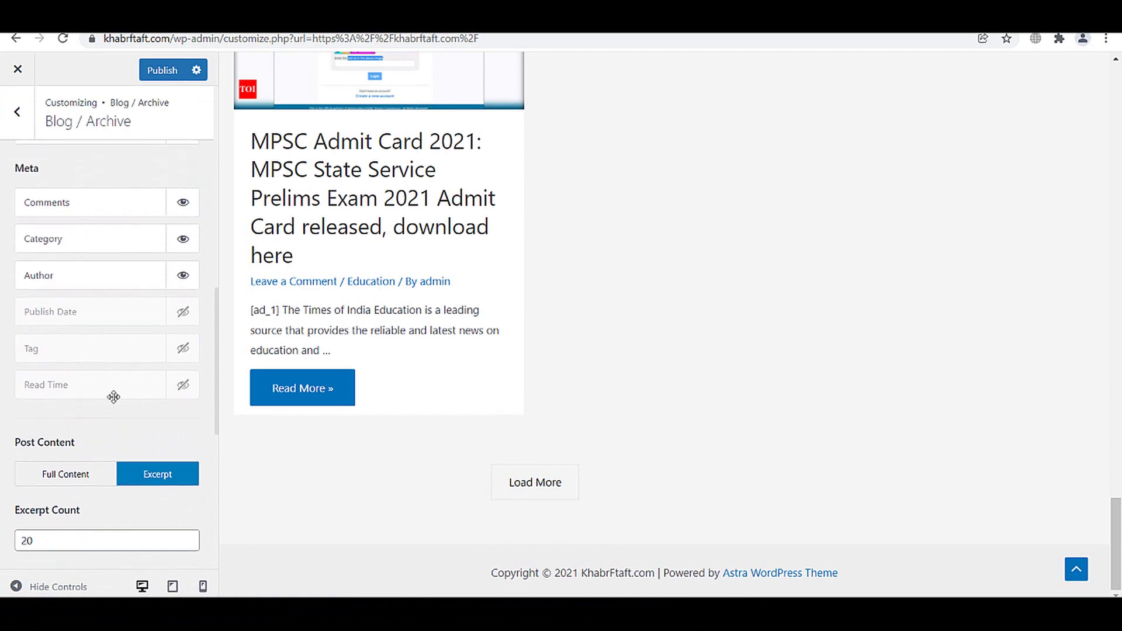
scroll(319, 325, up, 1)
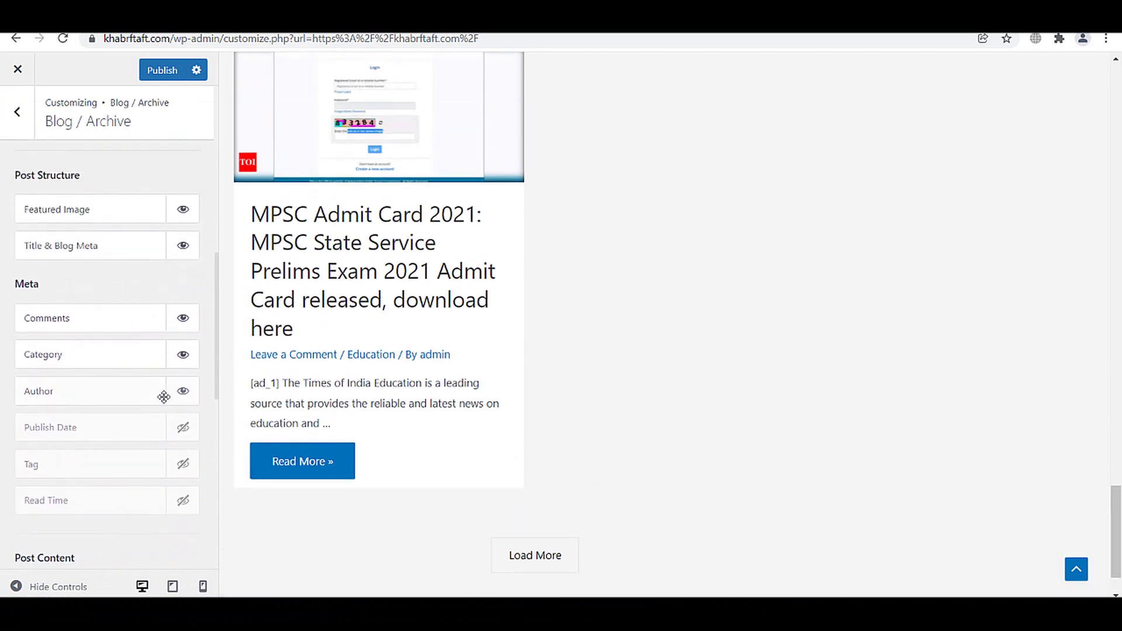
click(180, 393)
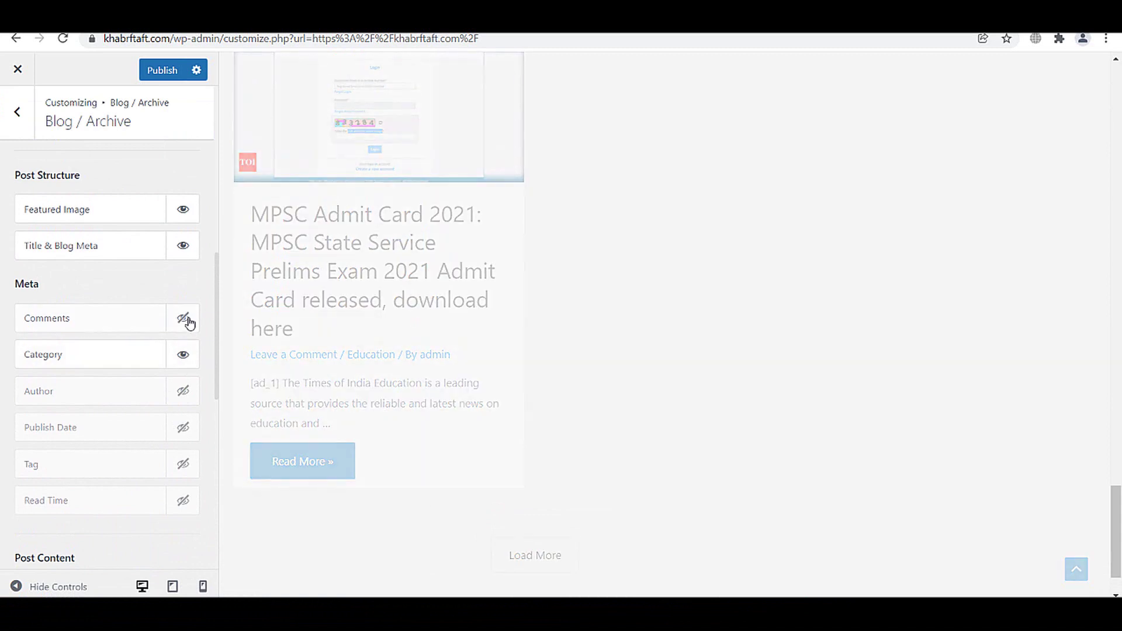
click(183, 353)
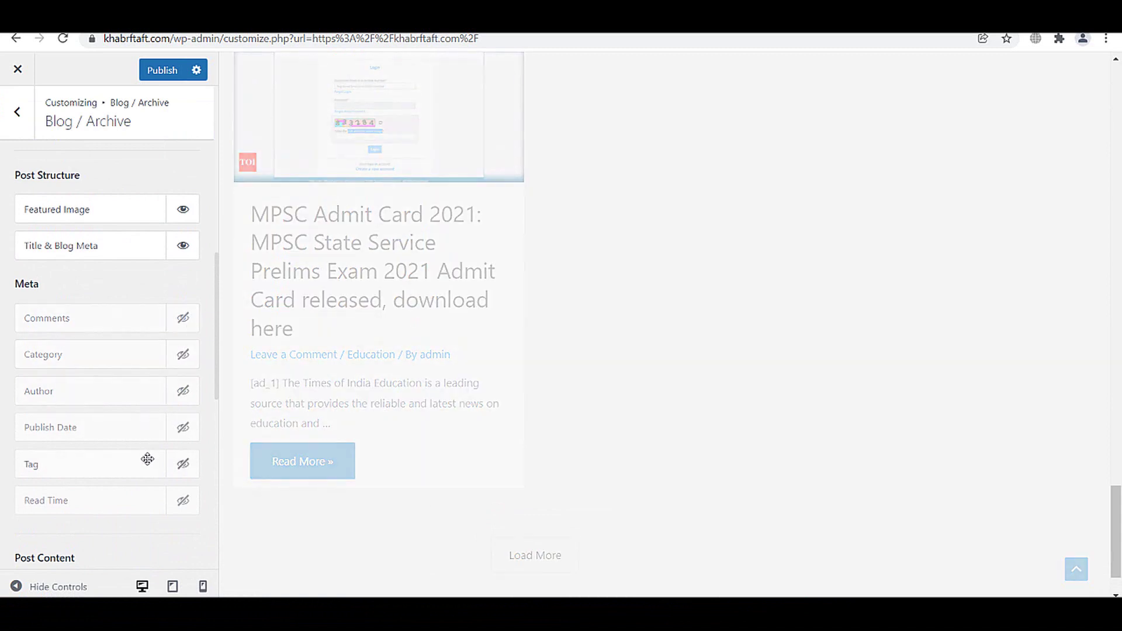
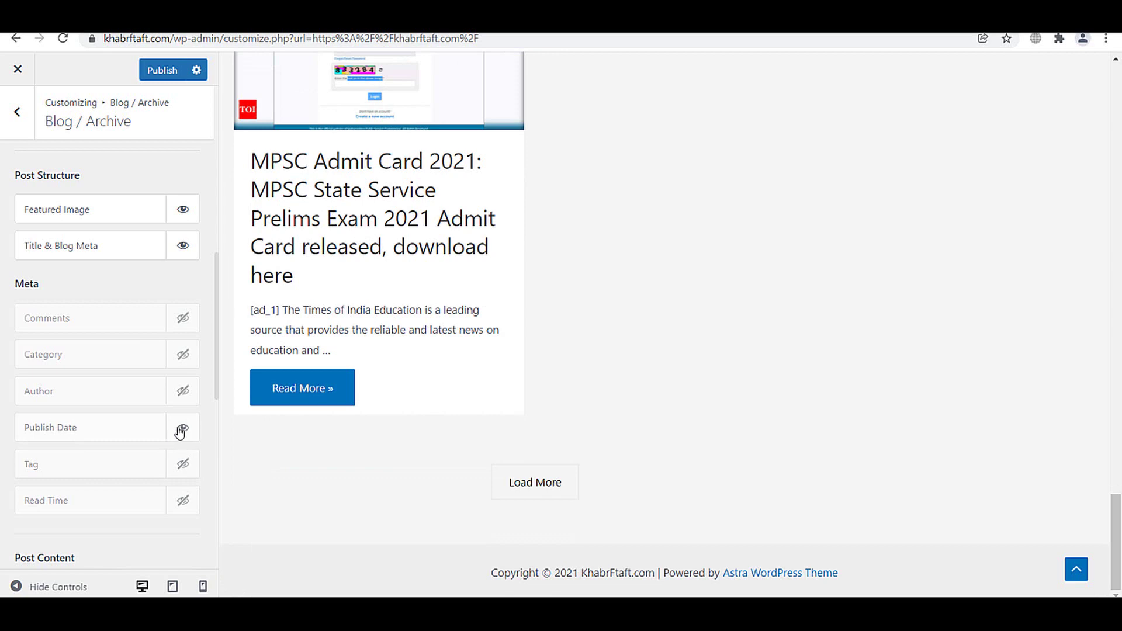
- Enable Publish Date in the blog archive's post meta so dates show beneath titles
click(181, 430)
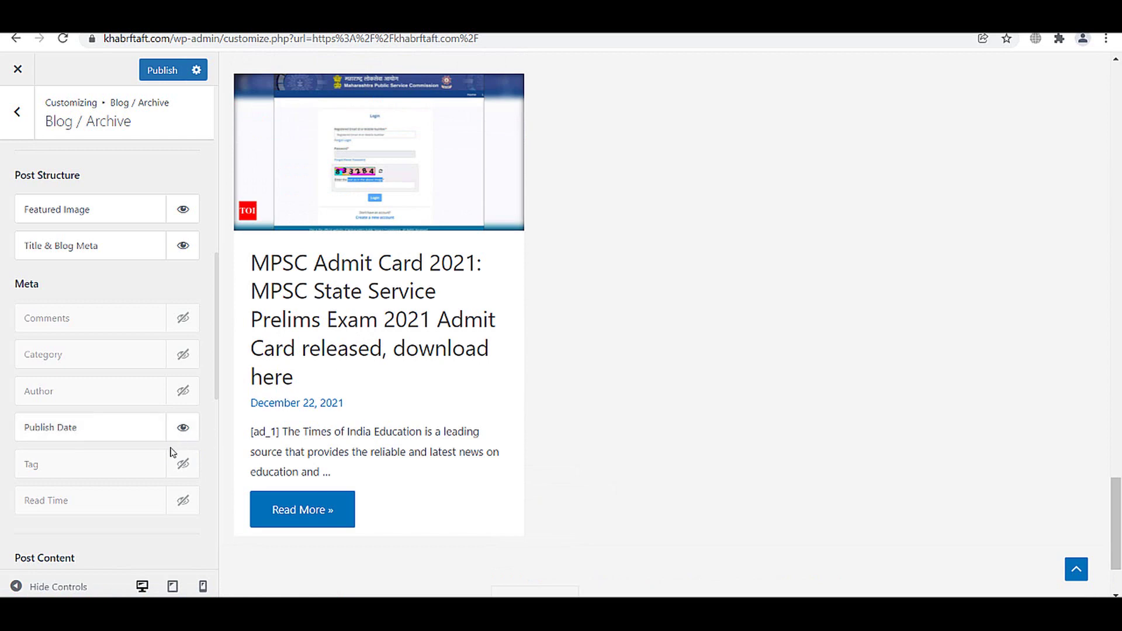
scroll(163, 358, up, 3)
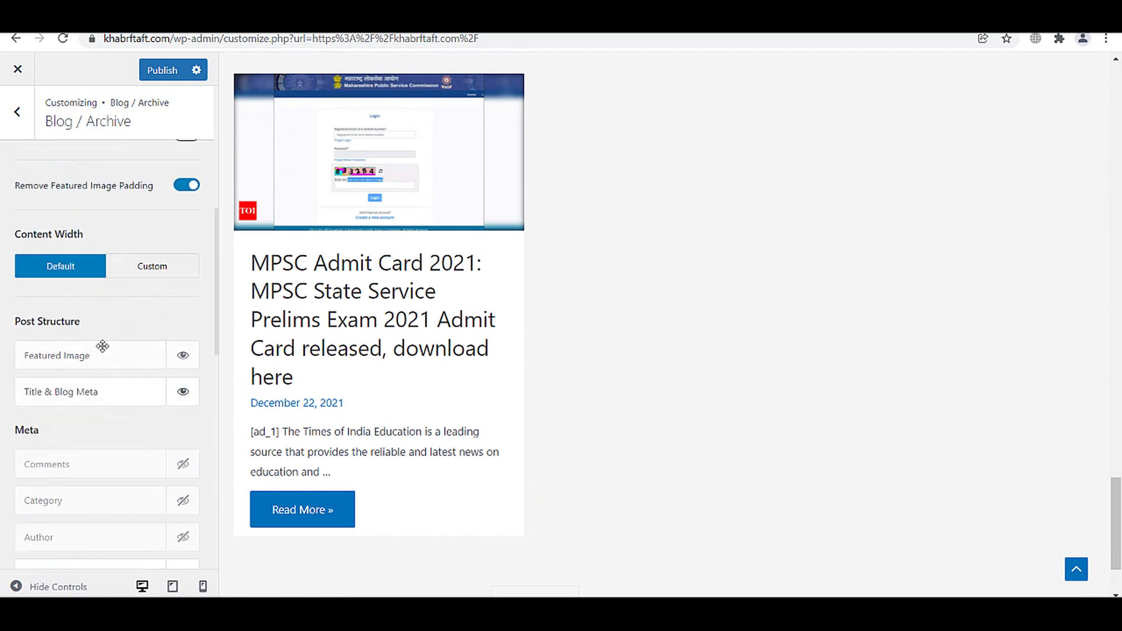
scroll(175, 377, up, 3)
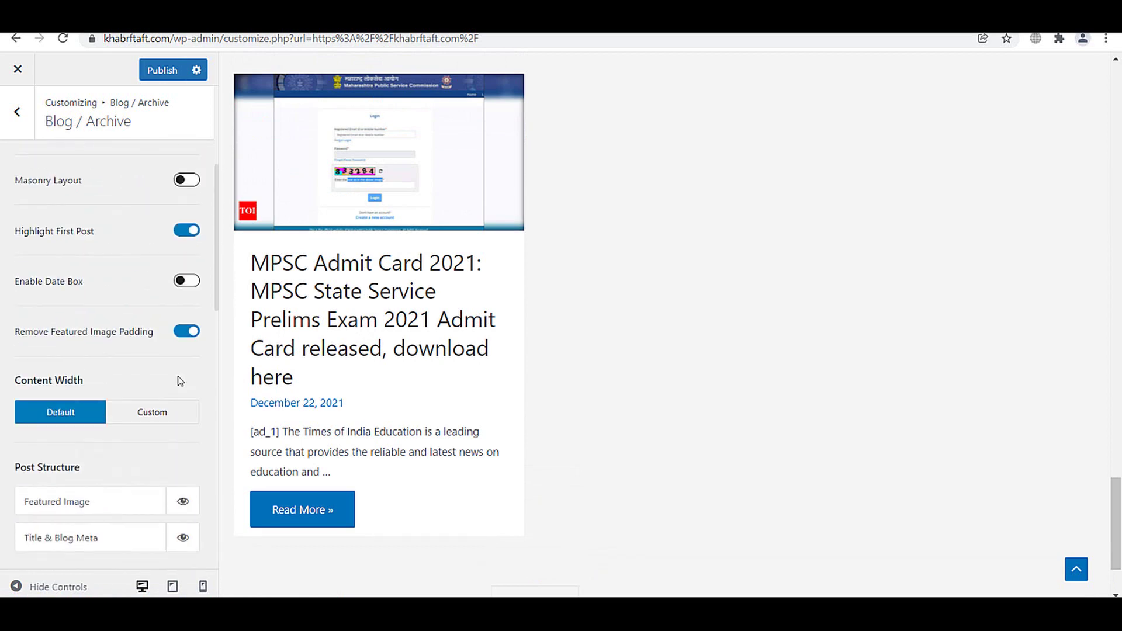
scroll(180, 380, down, 1)
scroll(176, 403, down, 1)
- Toggle Title & Blog Meta off and back on to refresh the archive preview
click(184, 467)
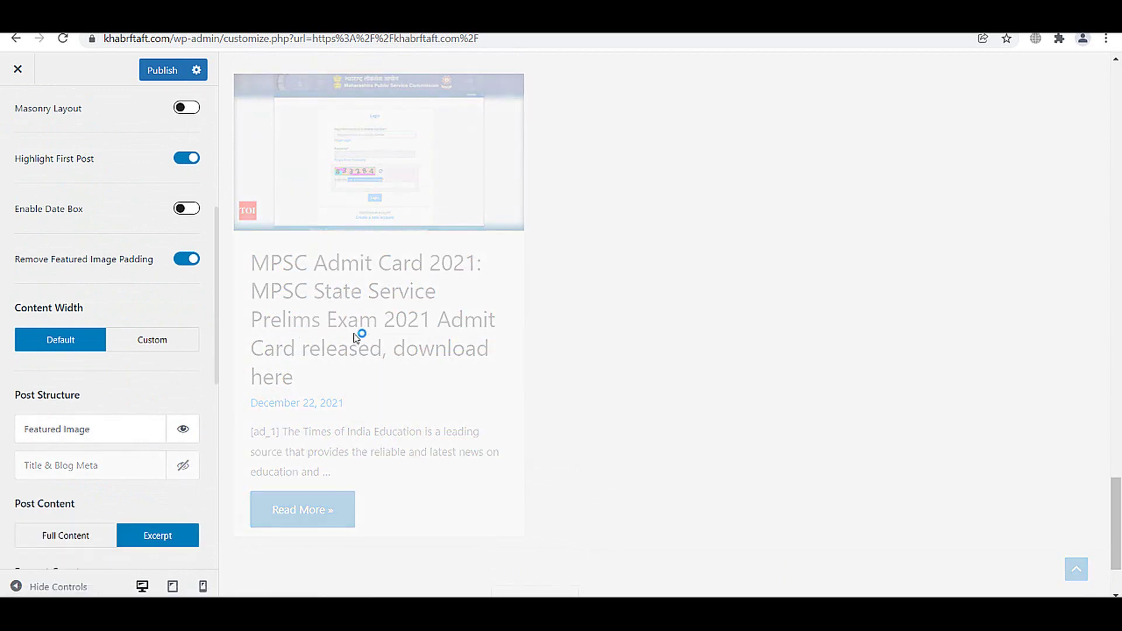
click(182, 465)
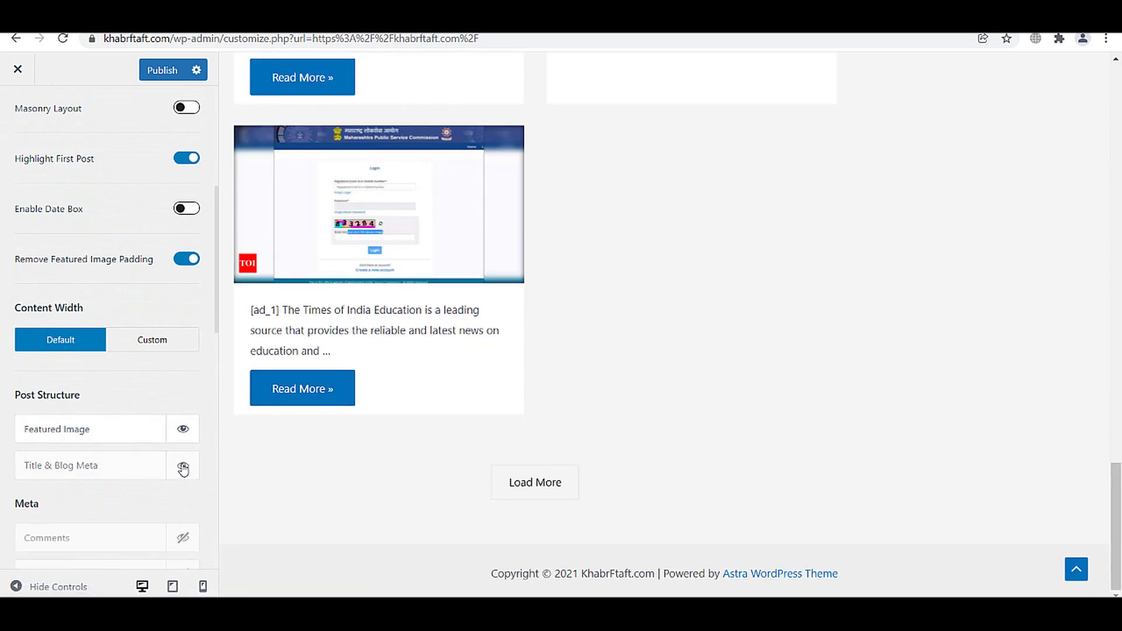
scroll(163, 414, up, 1)
scroll(163, 414, up, 5)
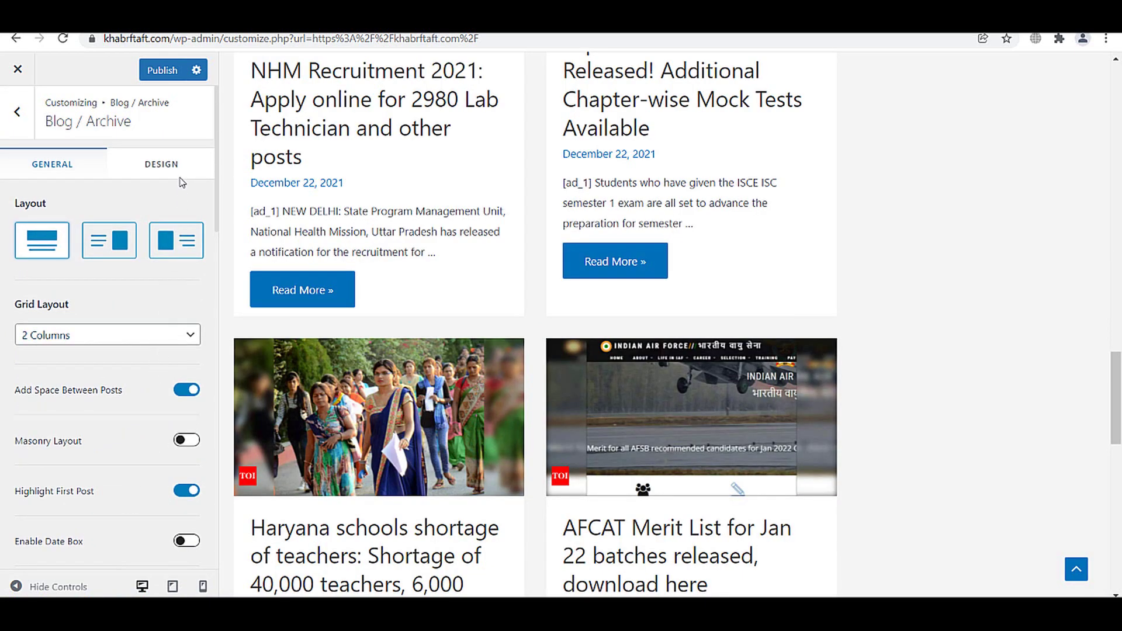
- Review the archive Design tab's Content Color settings, leaving them unchanged
click(162, 166)
scroll(153, 301, down, 2)
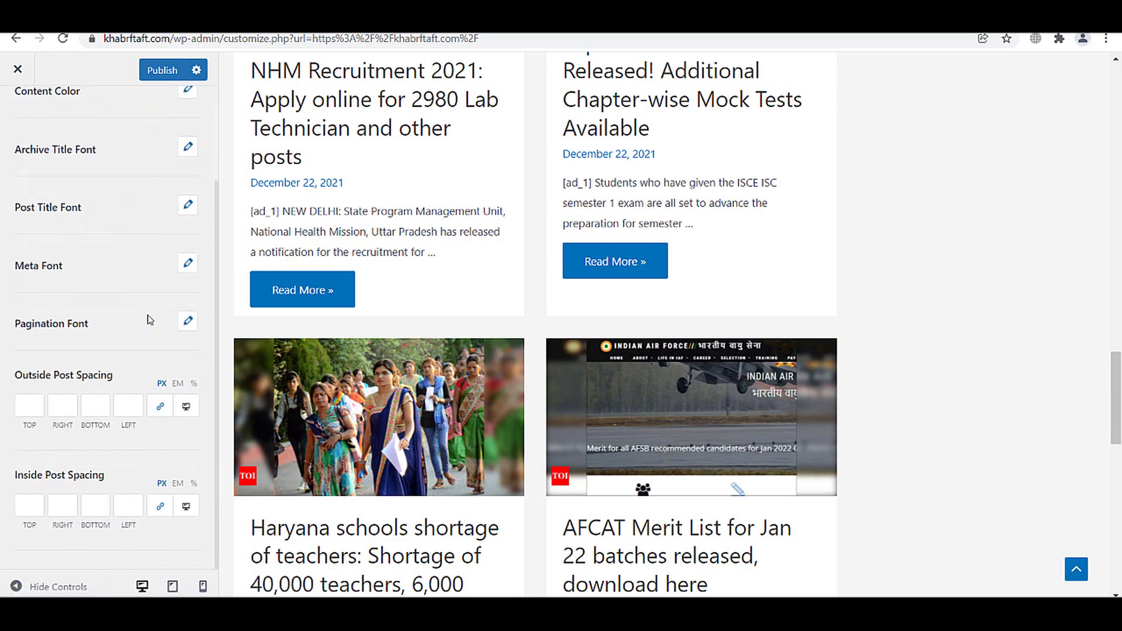
scroll(150, 320, up, 2)
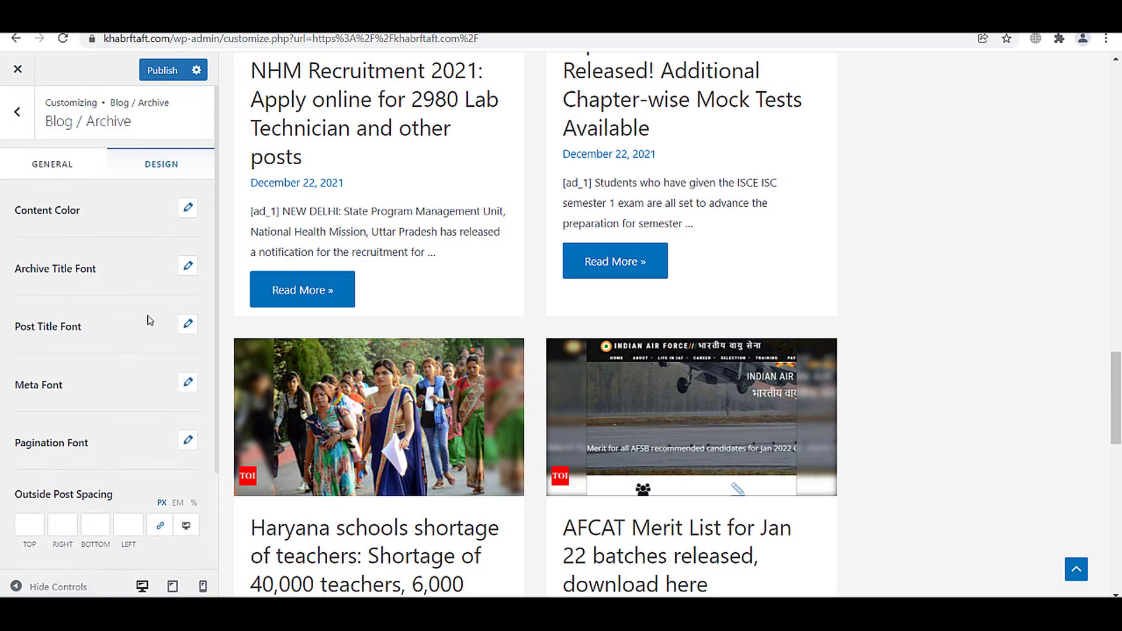
click(188, 208)
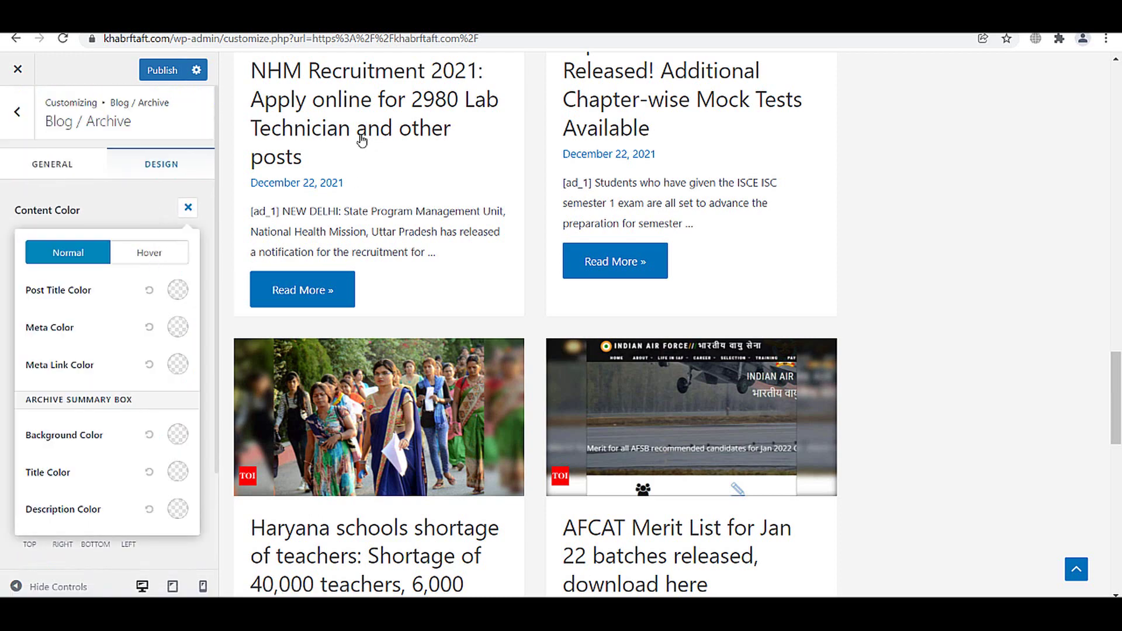
click(177, 290)
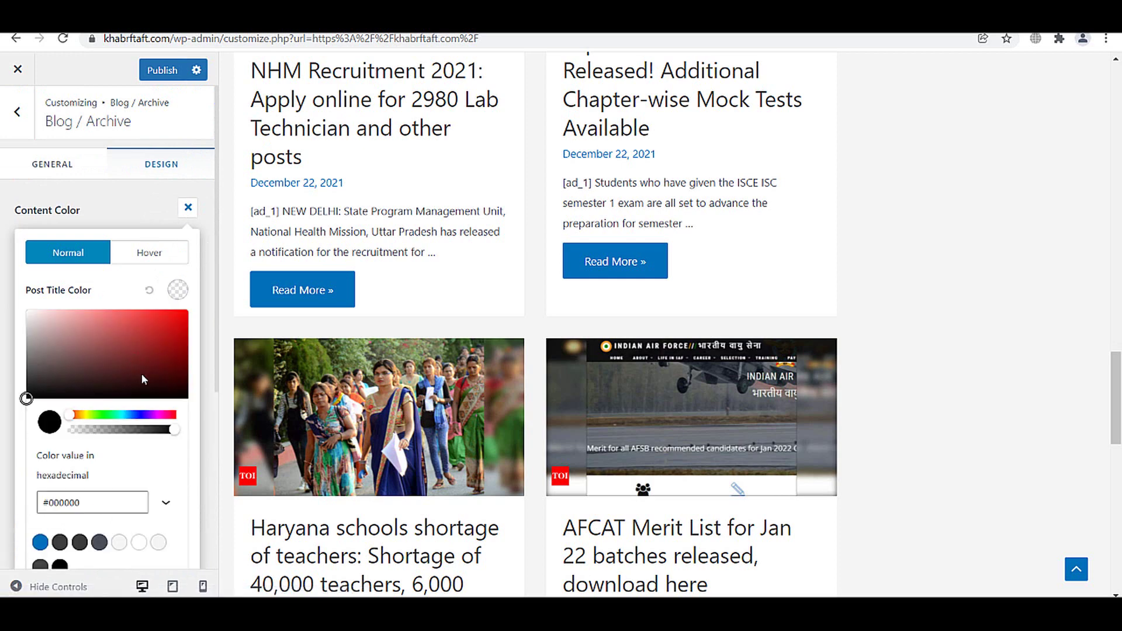
click(119, 208)
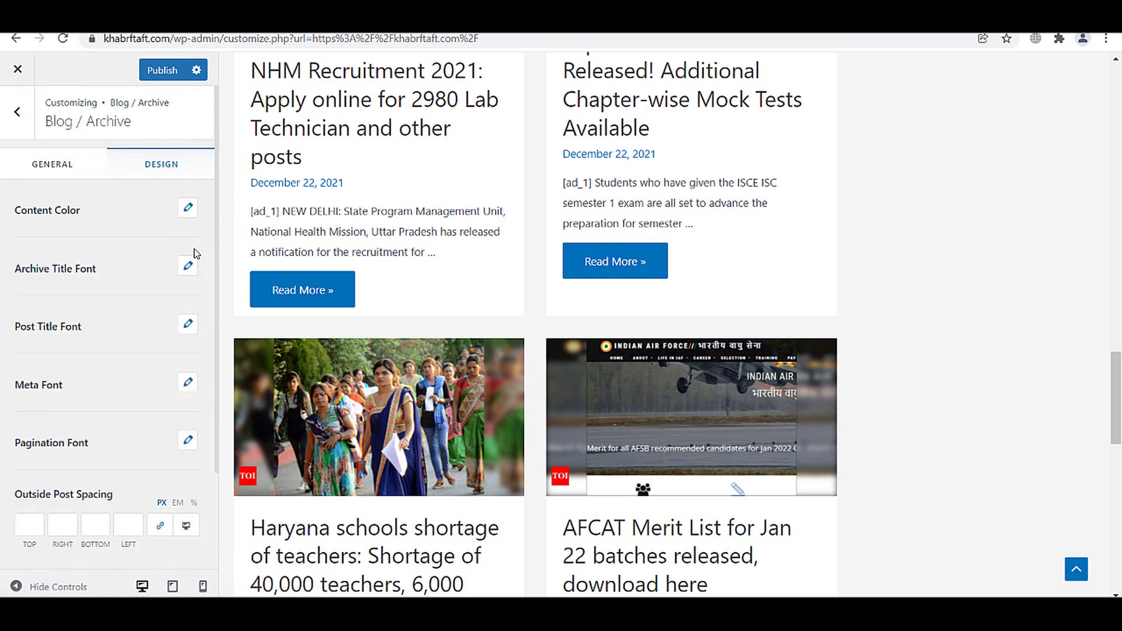
scroll(92, 356, down, 2)
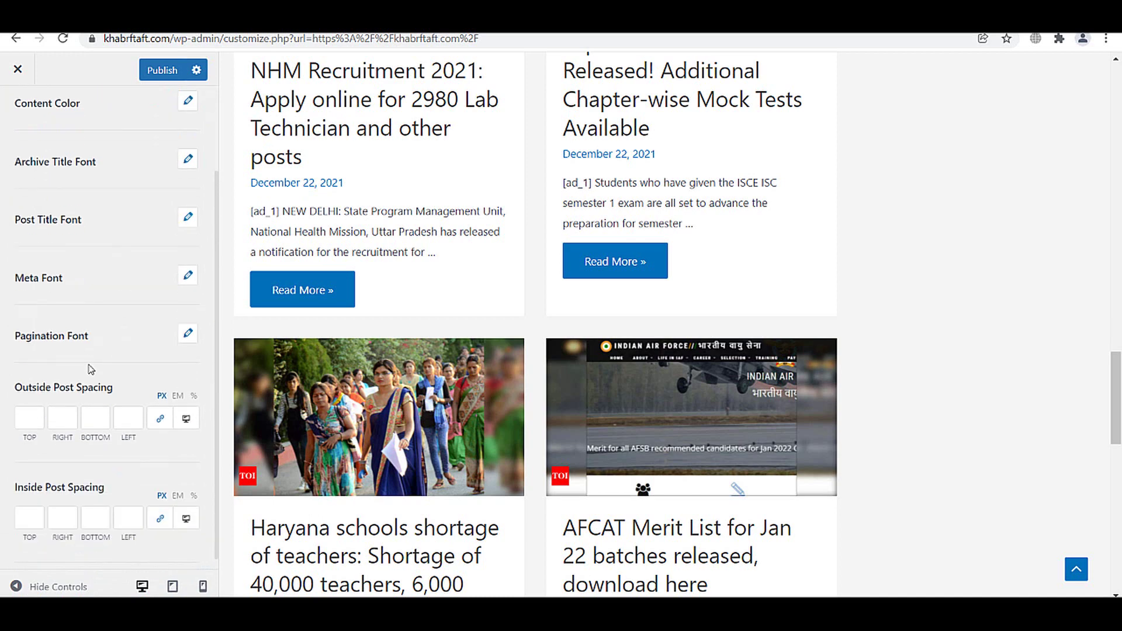
scroll(96, 369, up, 2)
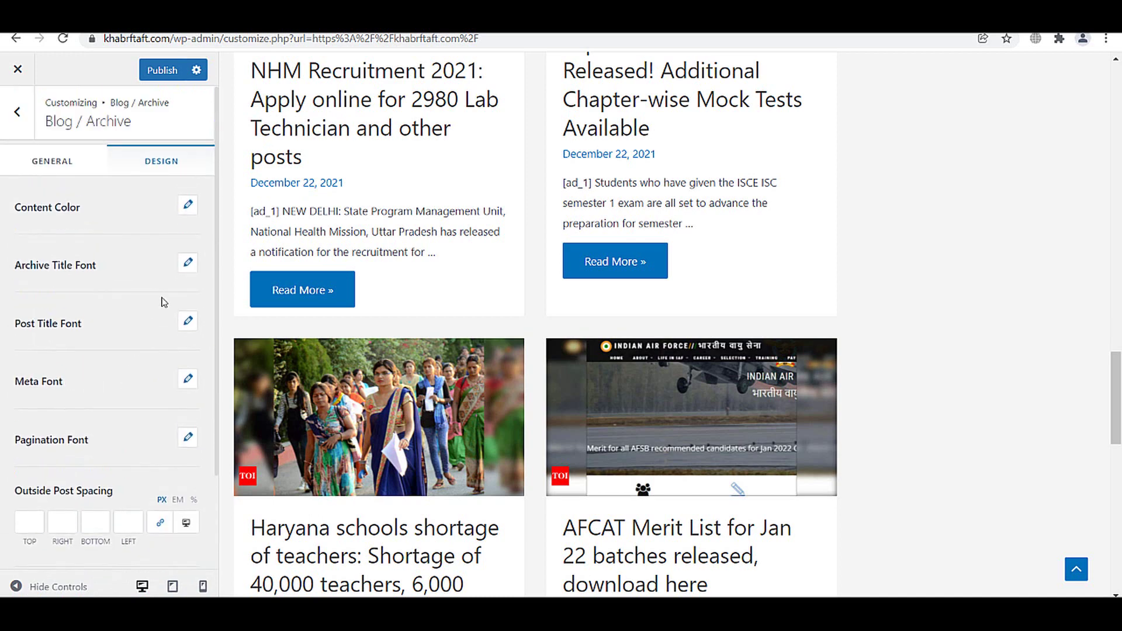
- Set the archive Meta Font family to ABeeZee and publish
click(187, 379)
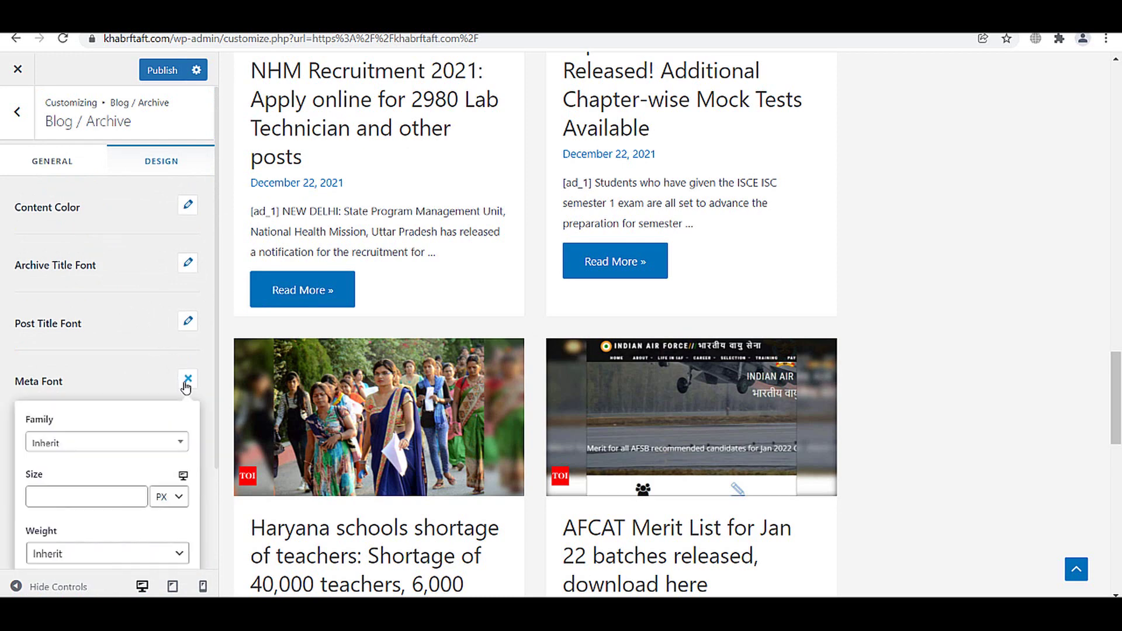
scroll(163, 420, down, 2)
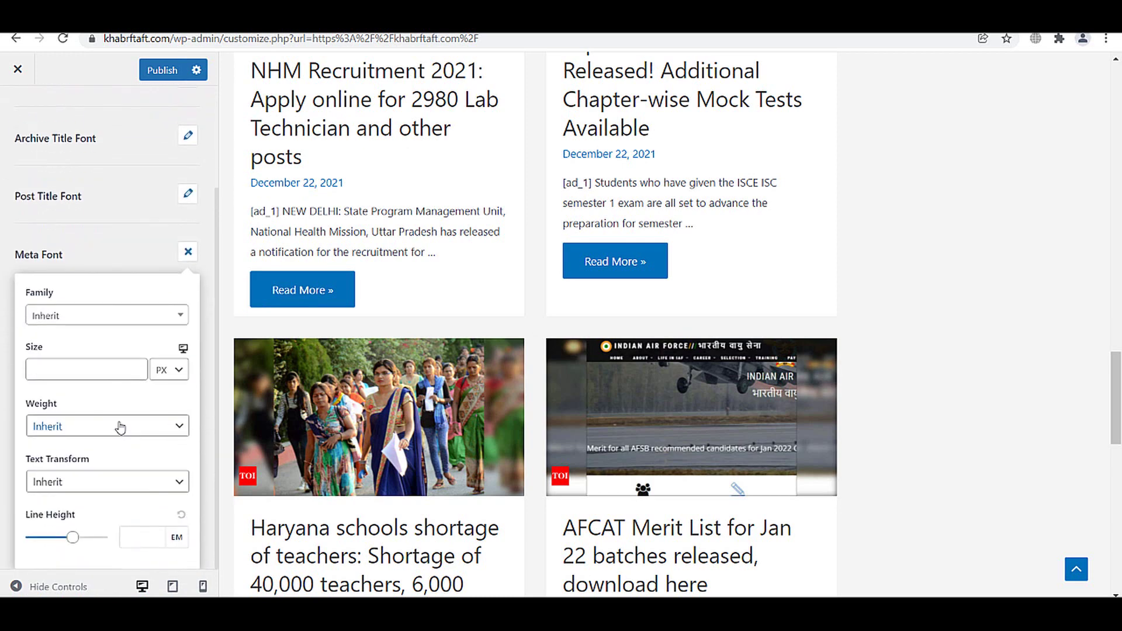
click(109, 315)
scroll(99, 414, down, 2)
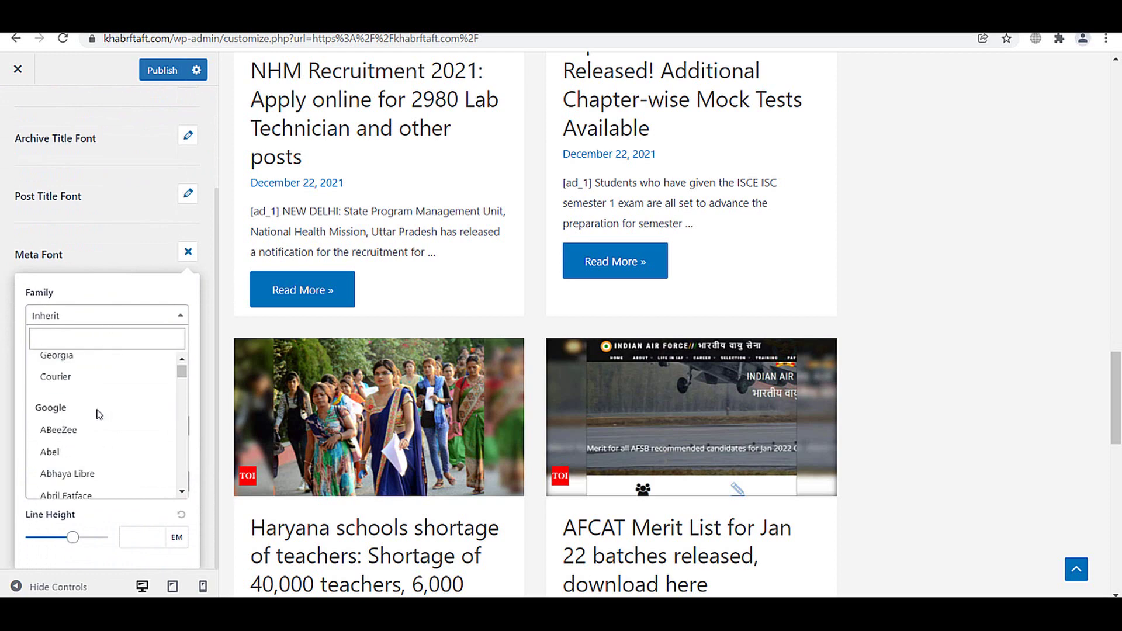
click(83, 430)
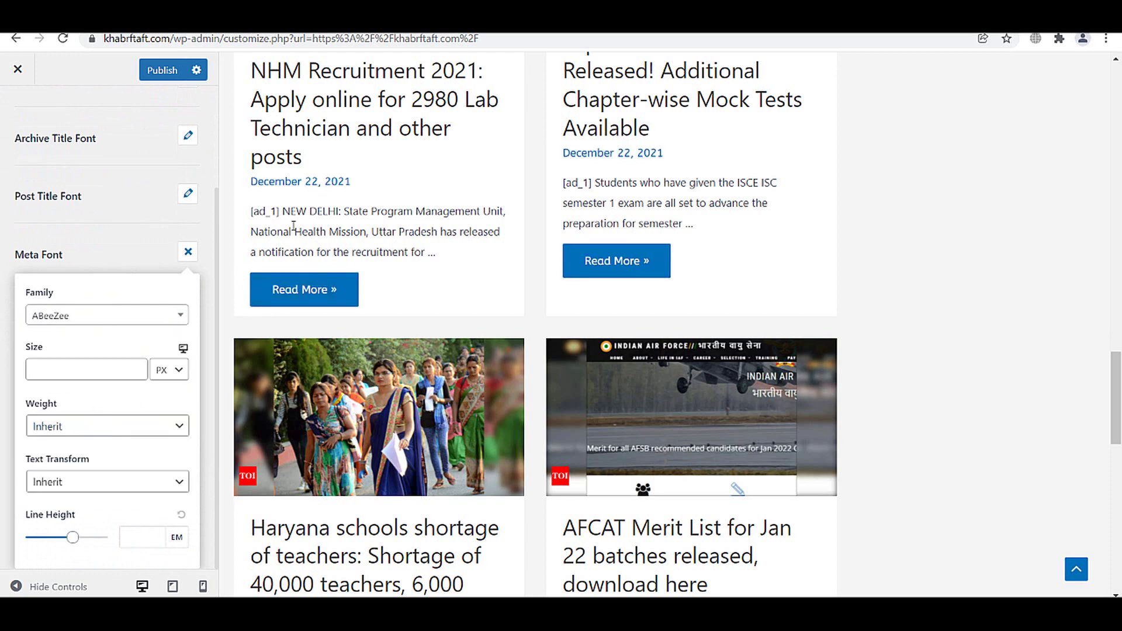
click(153, 245)
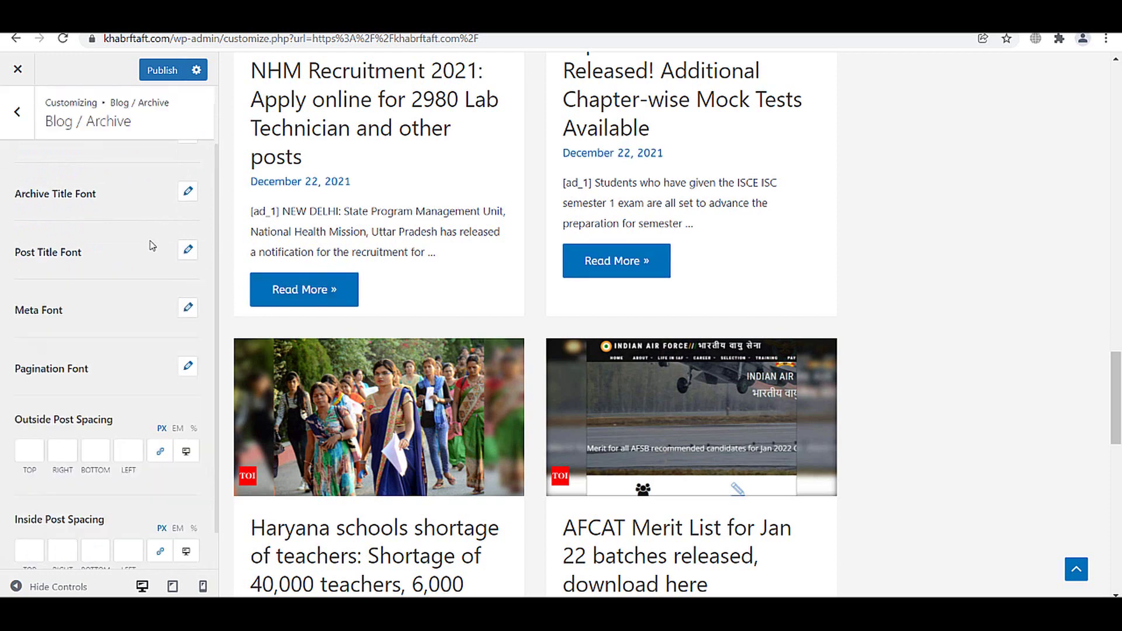
click(164, 70)
scroll(180, 361, up, 2)
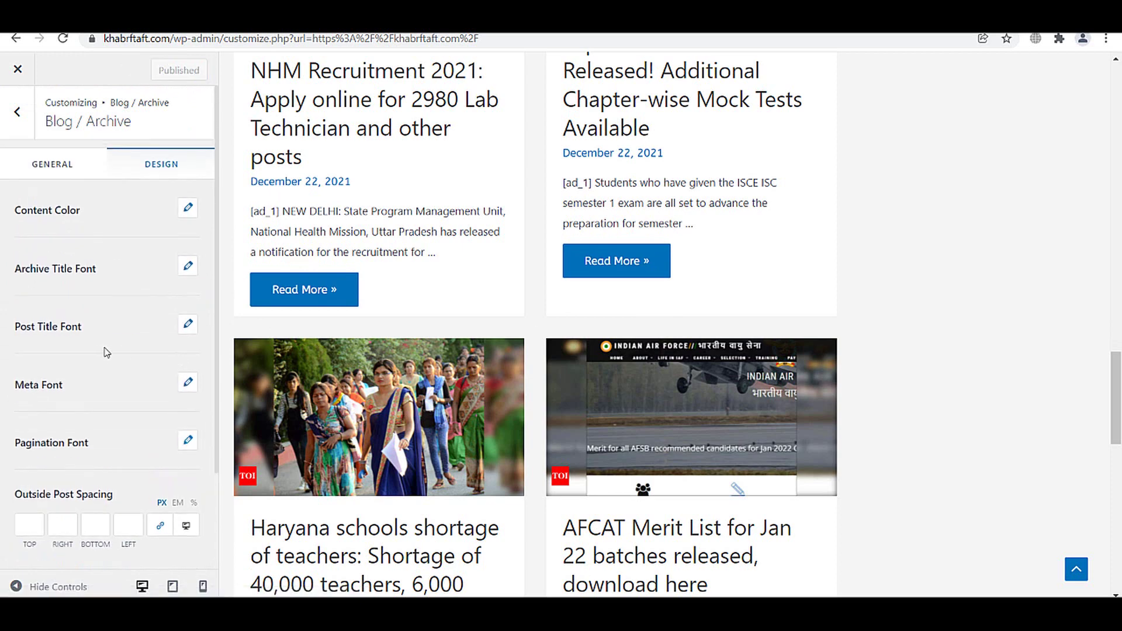
- Set the archive Post Title Font family to ABeeZee
click(187, 325)
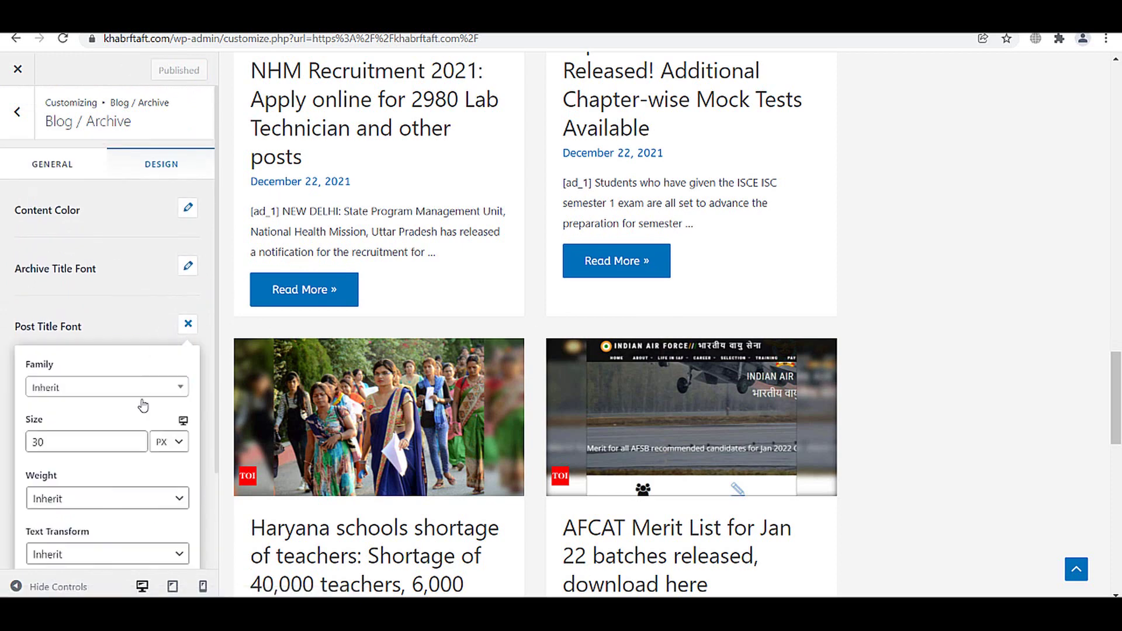
scroll(143, 404, down, 1)
click(114, 314)
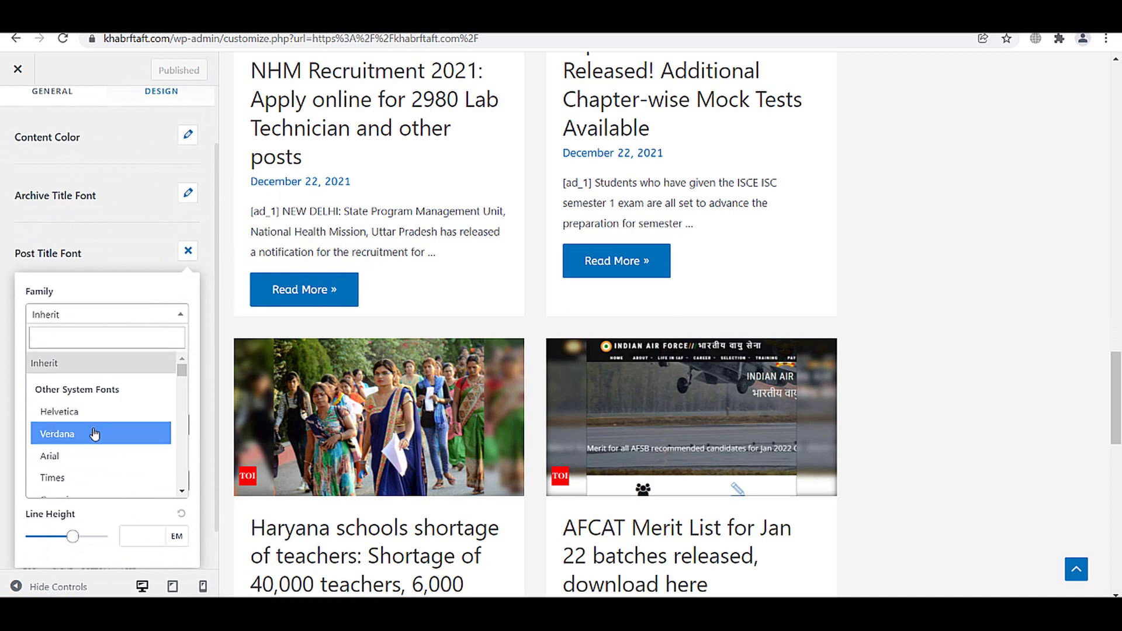
scroll(92, 433, down, 1)
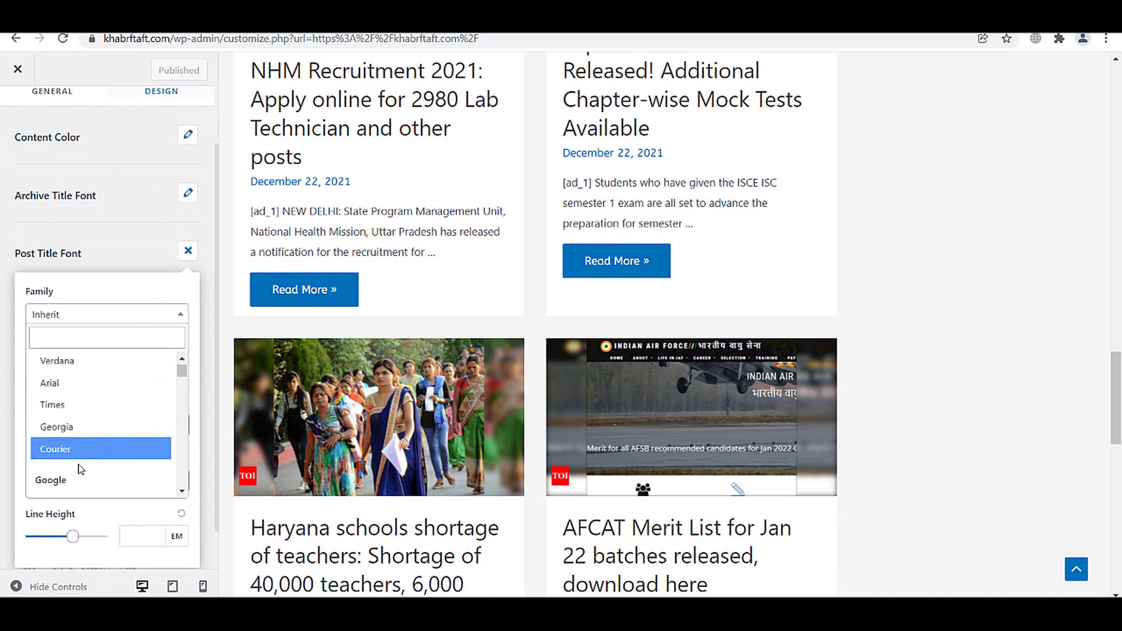
scroll(71, 477, down, 1)
click(76, 430)
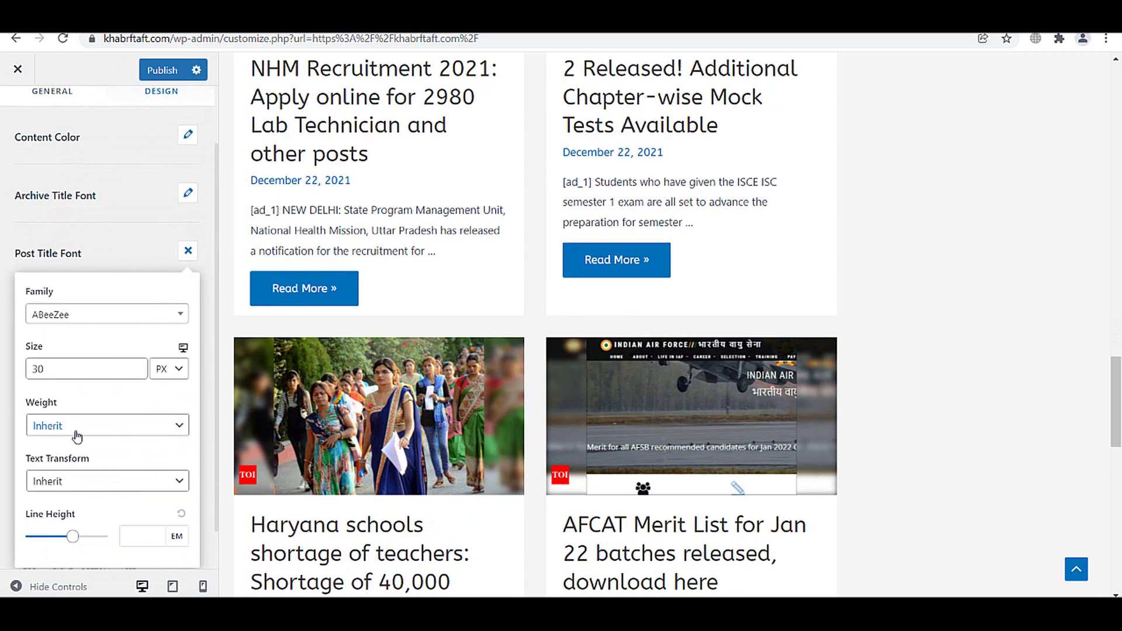
- Publish the title font change and return to the main Customizer menu
scroll(399, 216, up, 5)
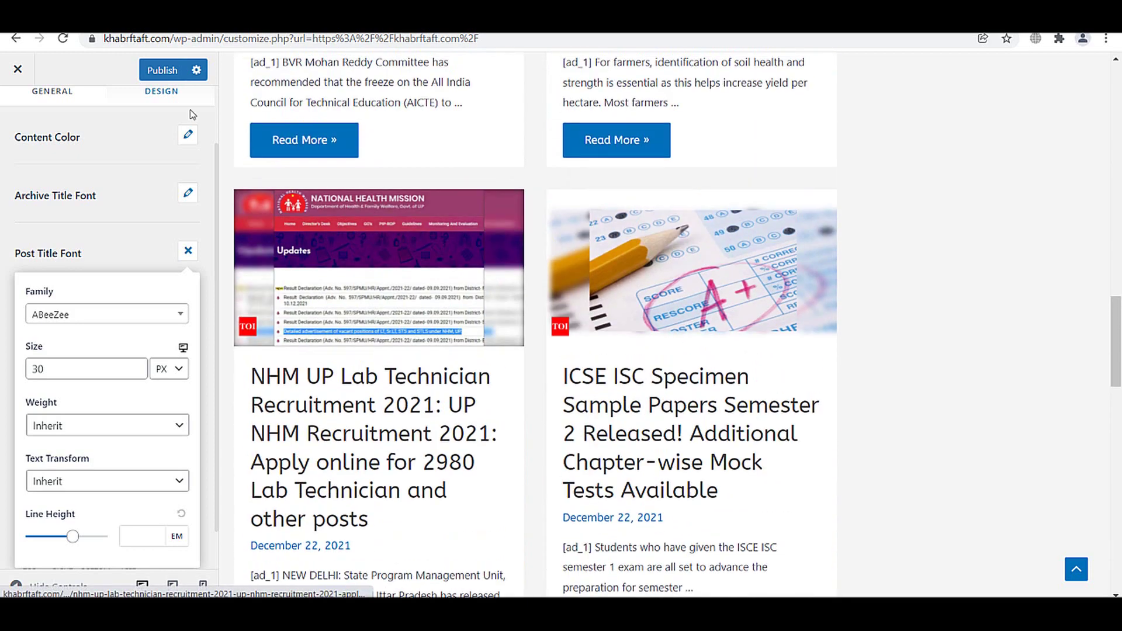
click(161, 70)
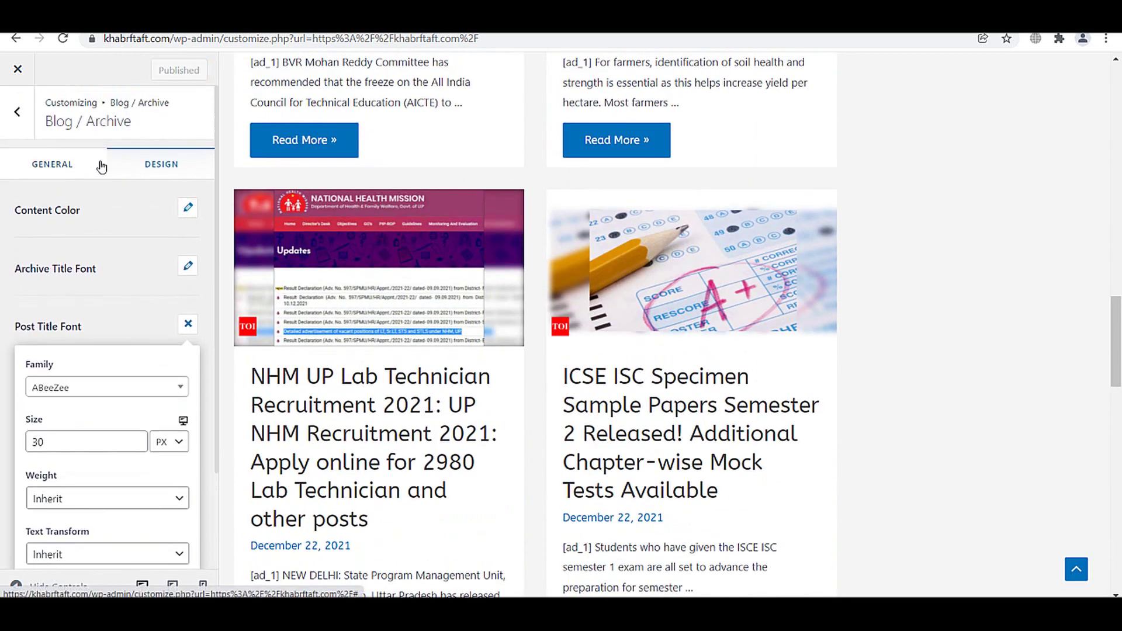
click(31, 121)
click(31, 121)
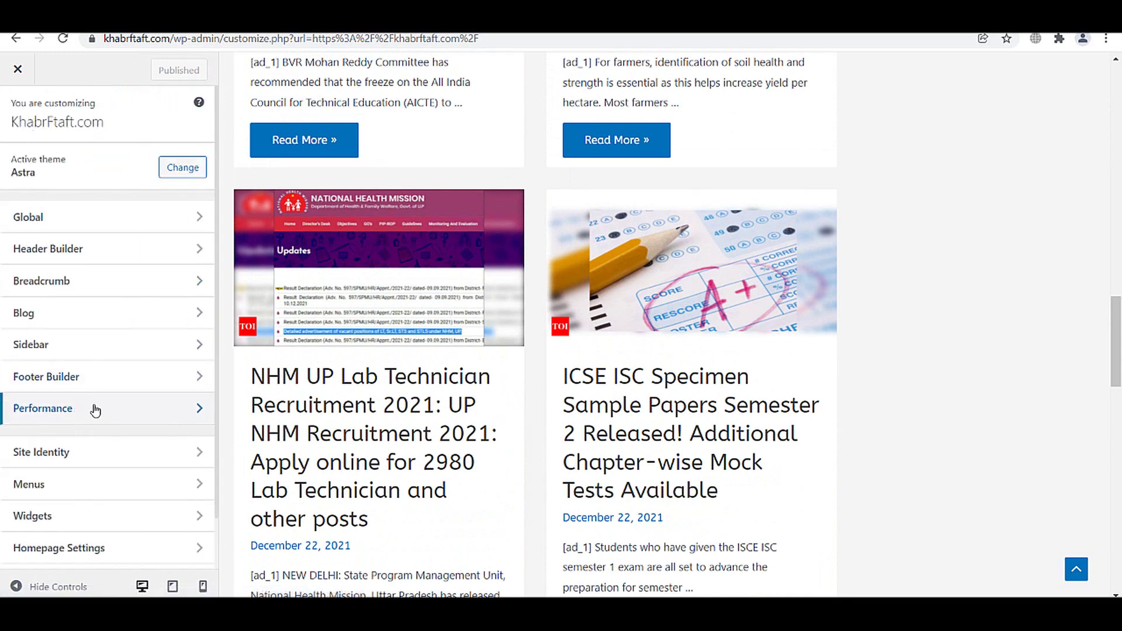
- Go to the Blog > Single Post settings in the Customizer
click(59, 320)
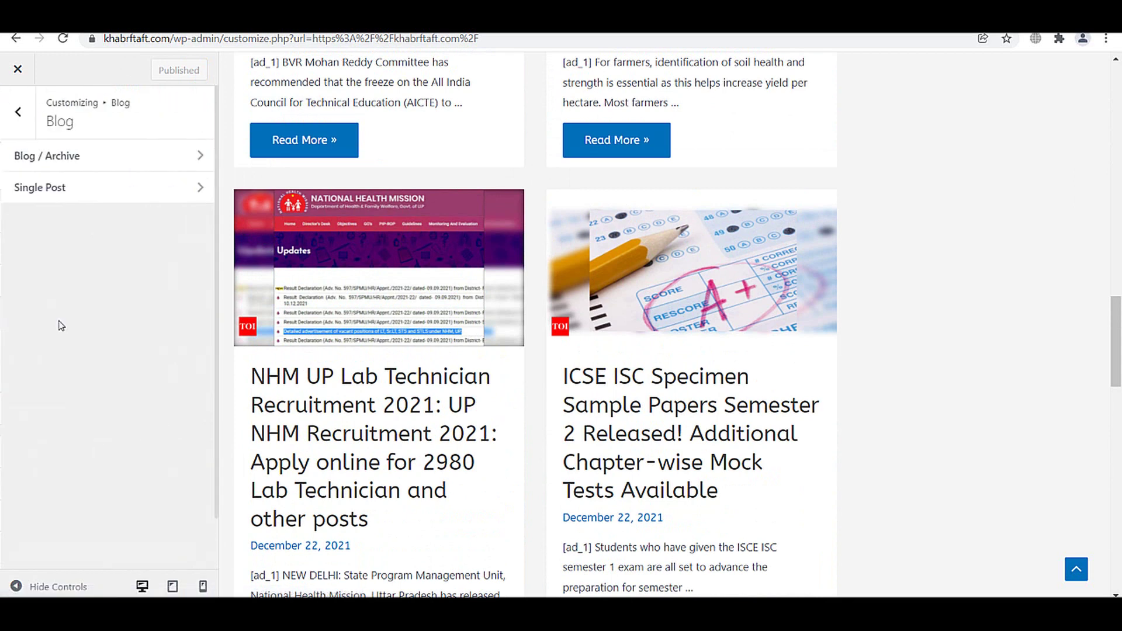
click(63, 200)
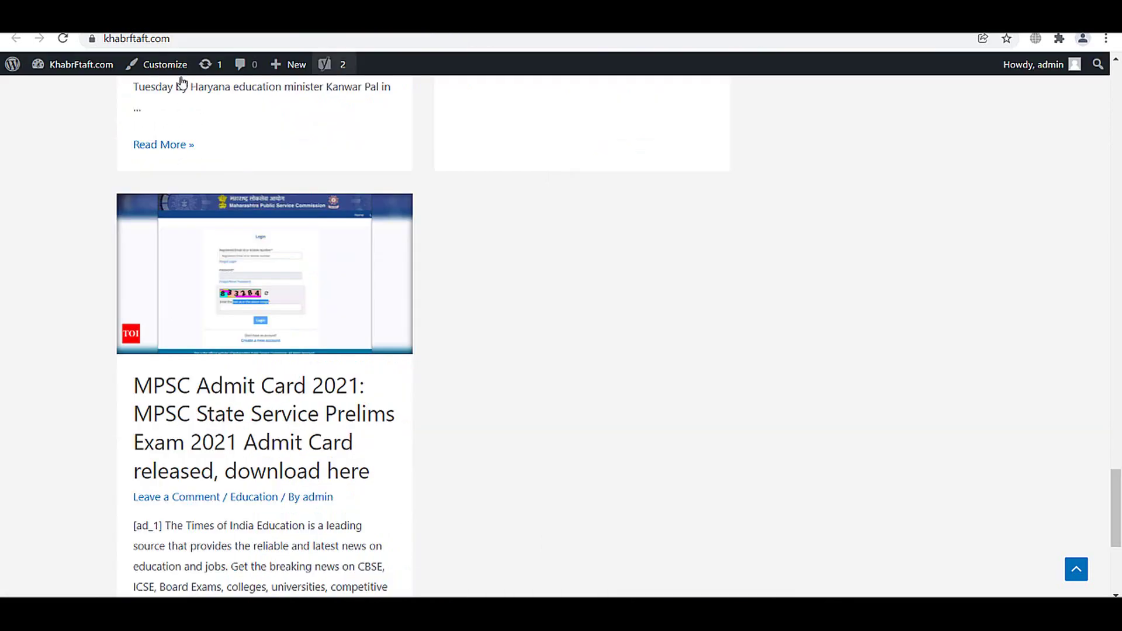
scroll(1059, 243, up, 6)
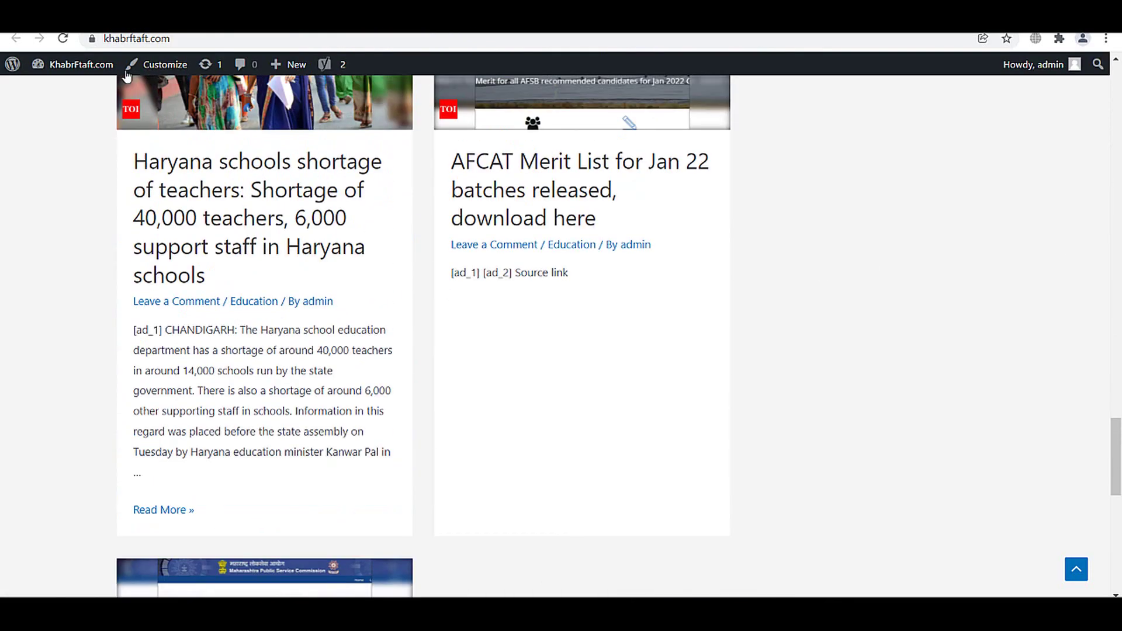
scroll(1046, 283, up, 10)
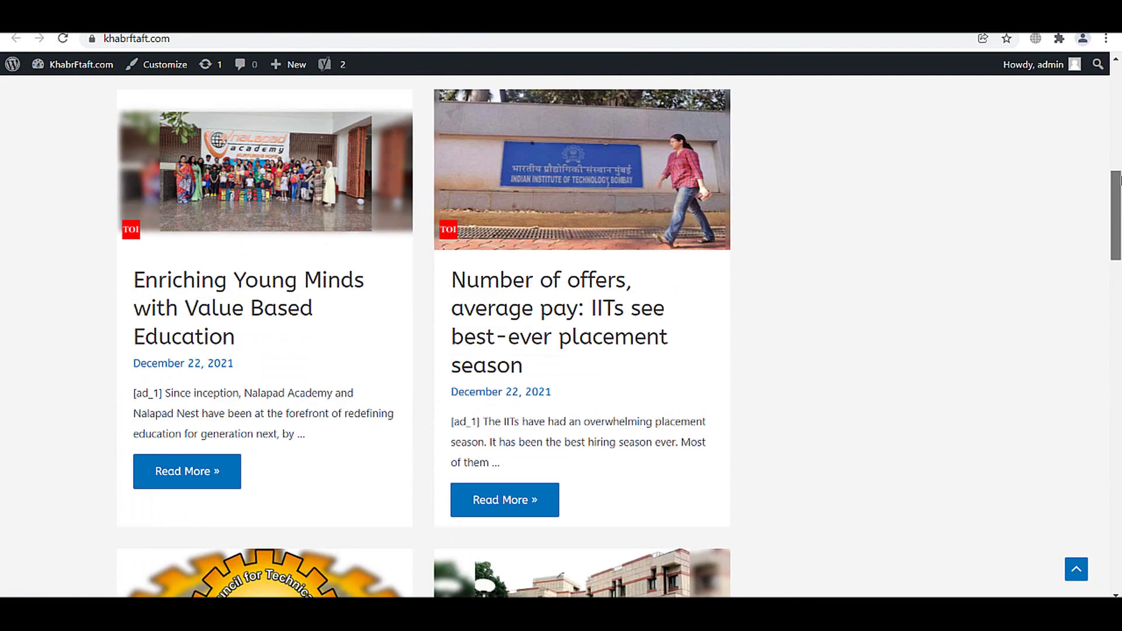
scroll(413, 418, down, 3)
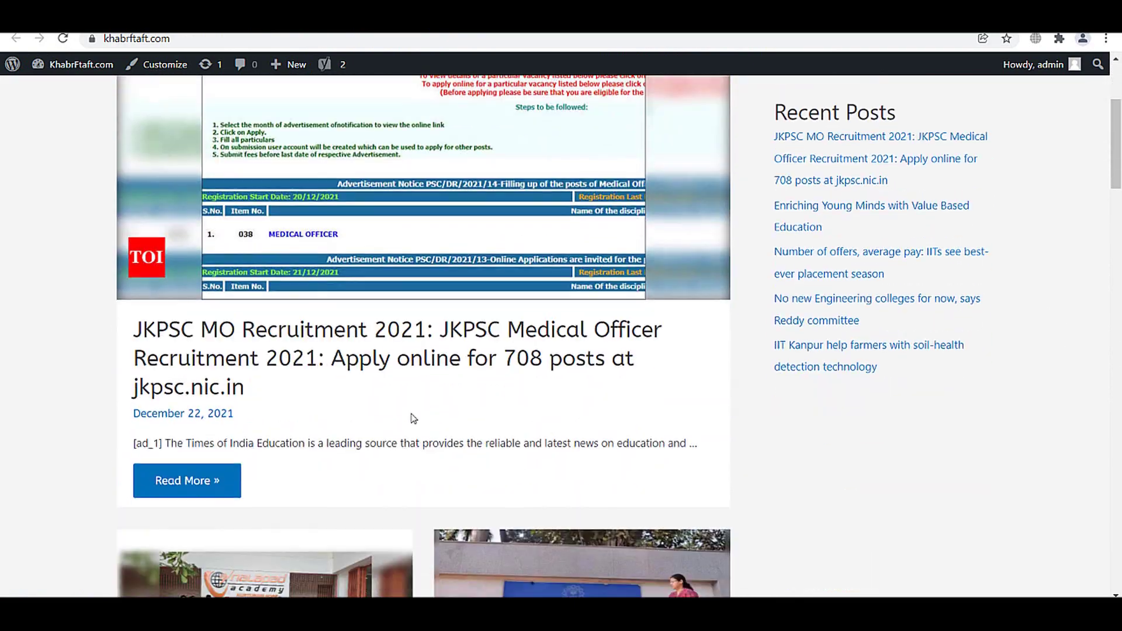
- Open the JKPSC article in the preview and scroll through its single-post layout
click(414, 360)
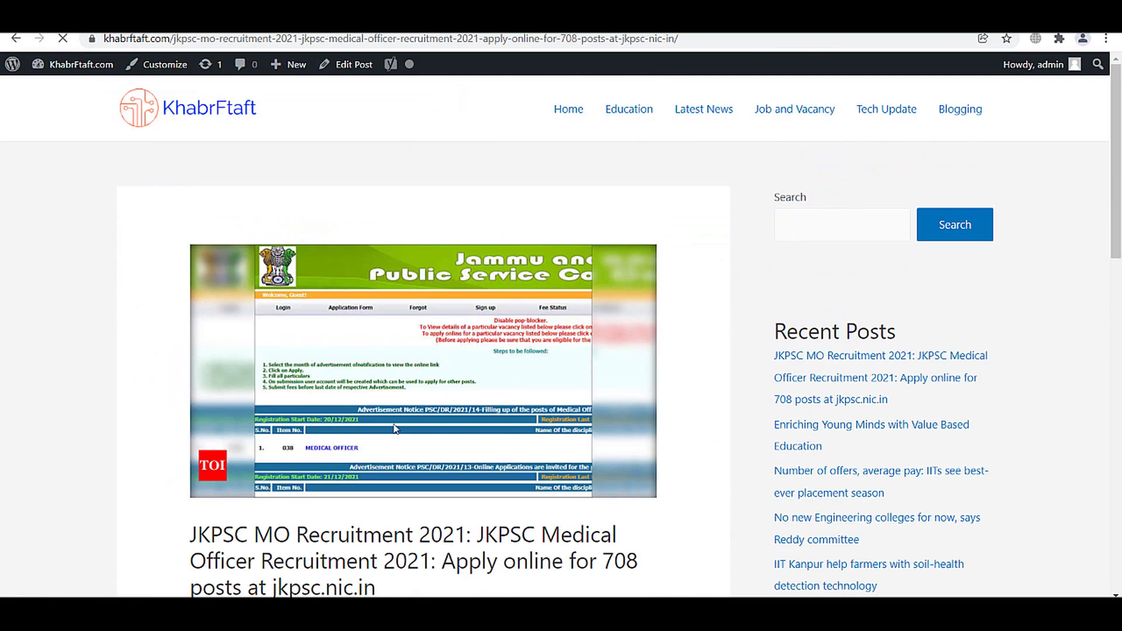
drag(1115, 161, 1118, 287)
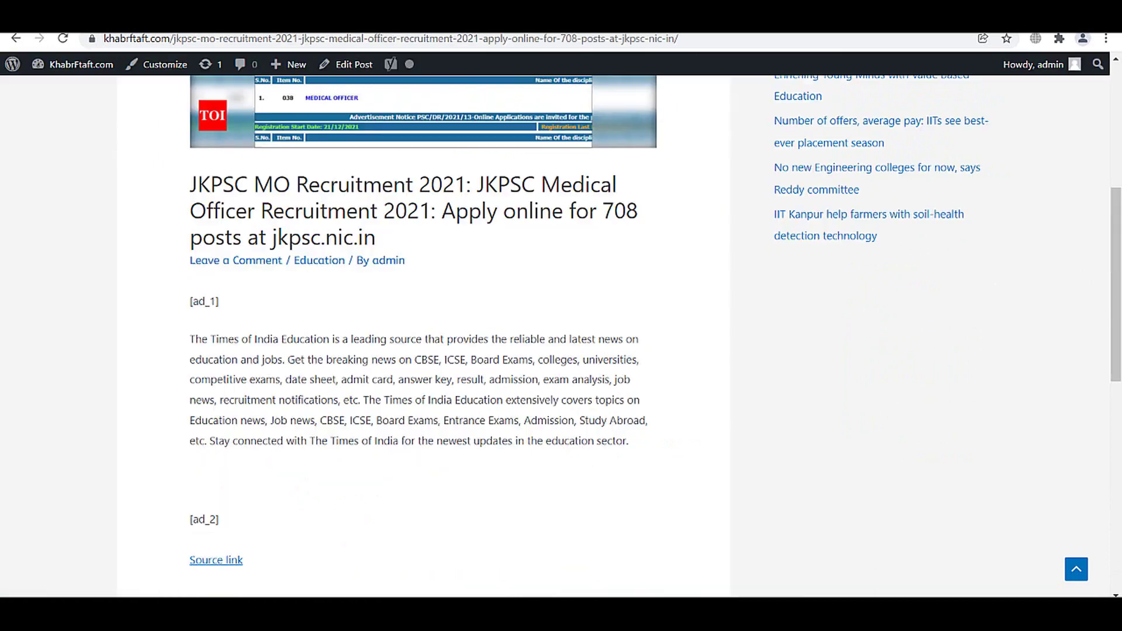
scroll(433, 428, up, 5)
scroll(433, 429, down, 3)
scroll(434, 428, down, 2)
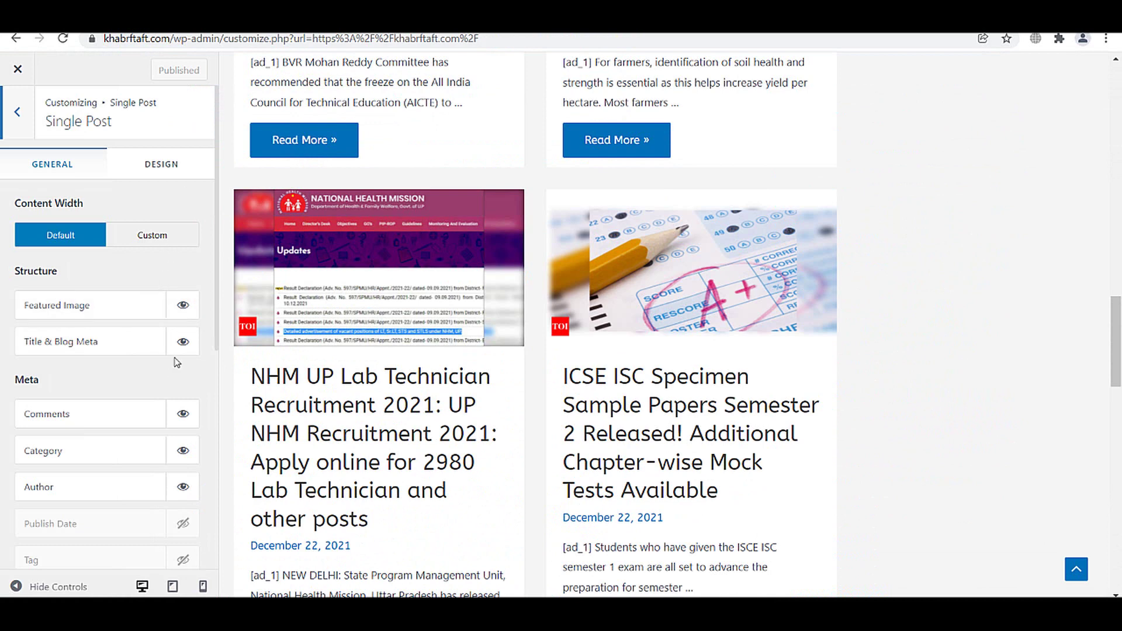
- Turn on Auto Load Previous Posts for single posts and reload the preview
scroll(152, 447, down, 6)
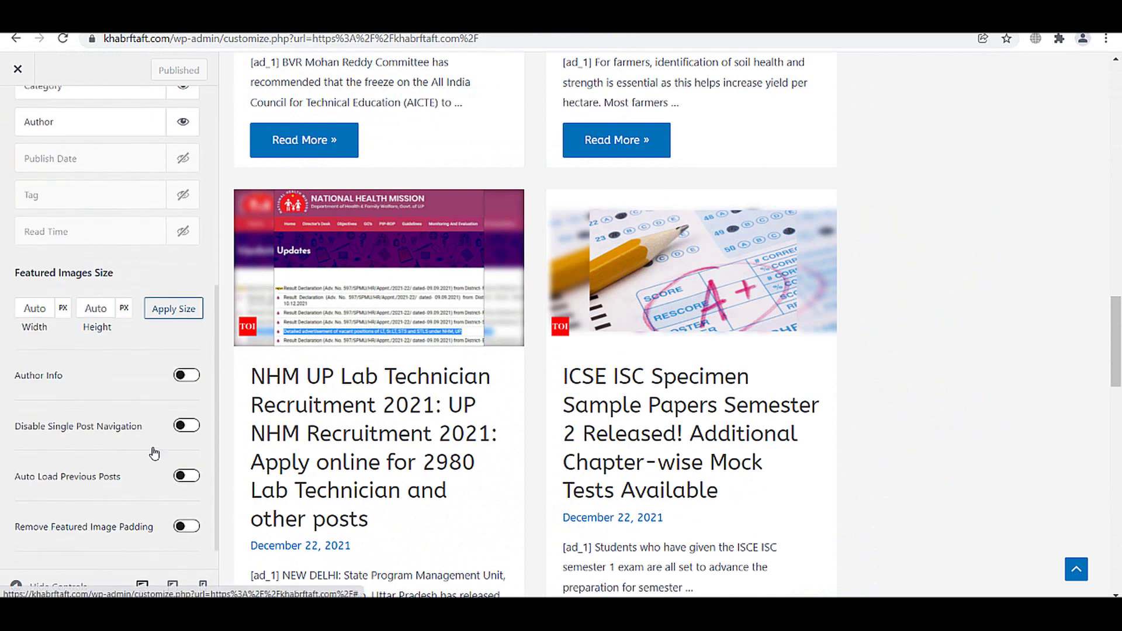
scroll(153, 453, down, 1)
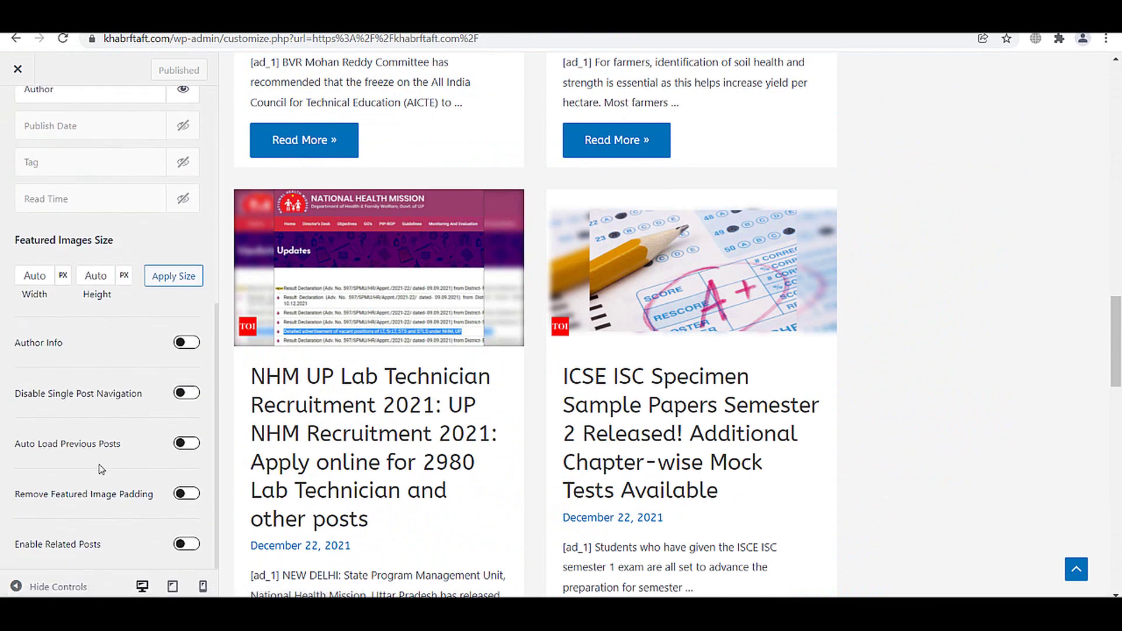
scroll(154, 465, up, 6)
scroll(98, 491, down, 6)
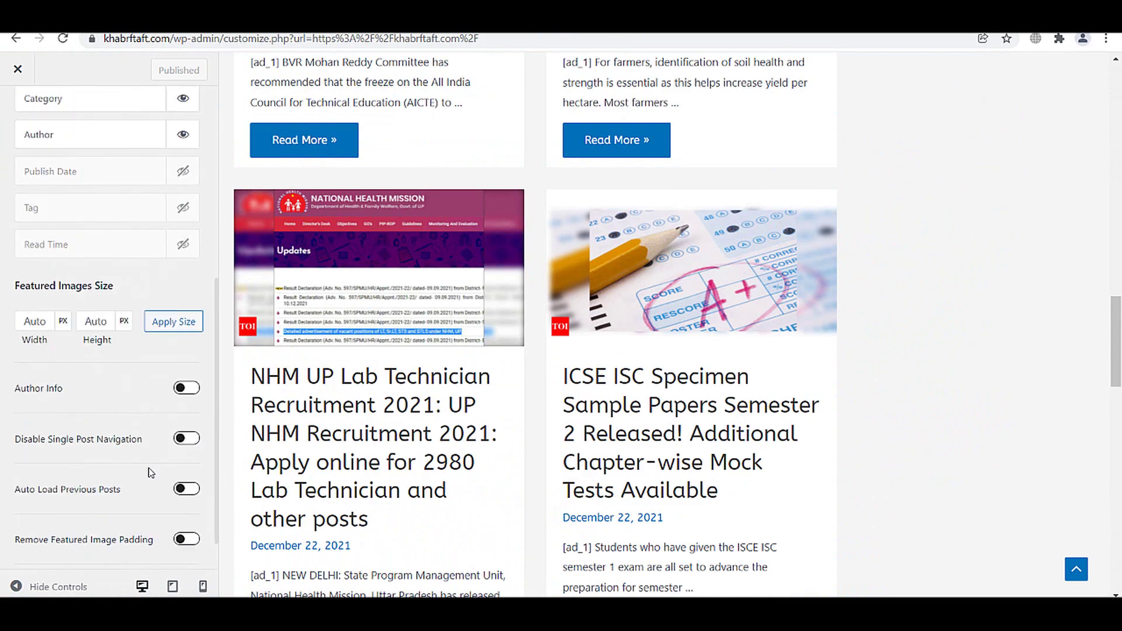
click(175, 444)
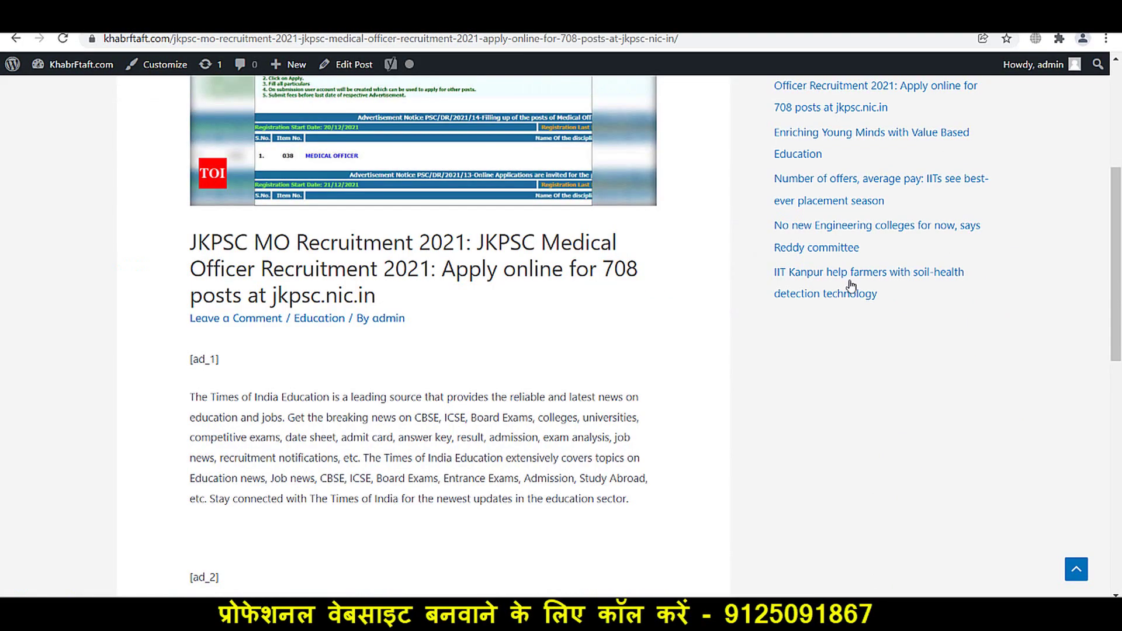
scroll(444, 350, down, 3)
scroll(1119, 320, down, 7)
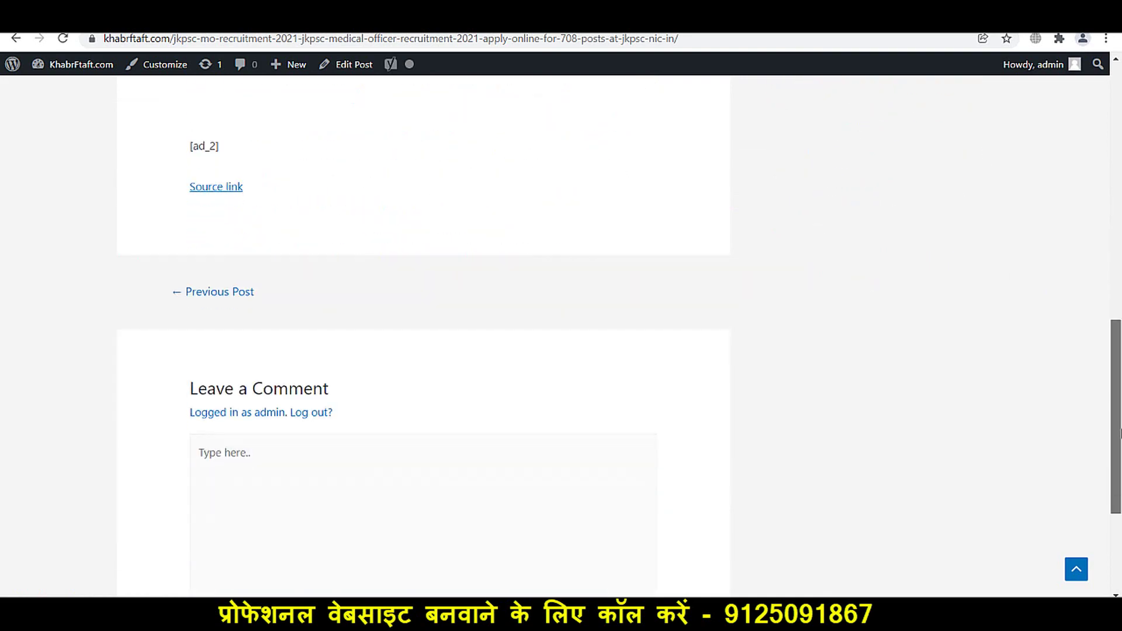
click(63, 39)
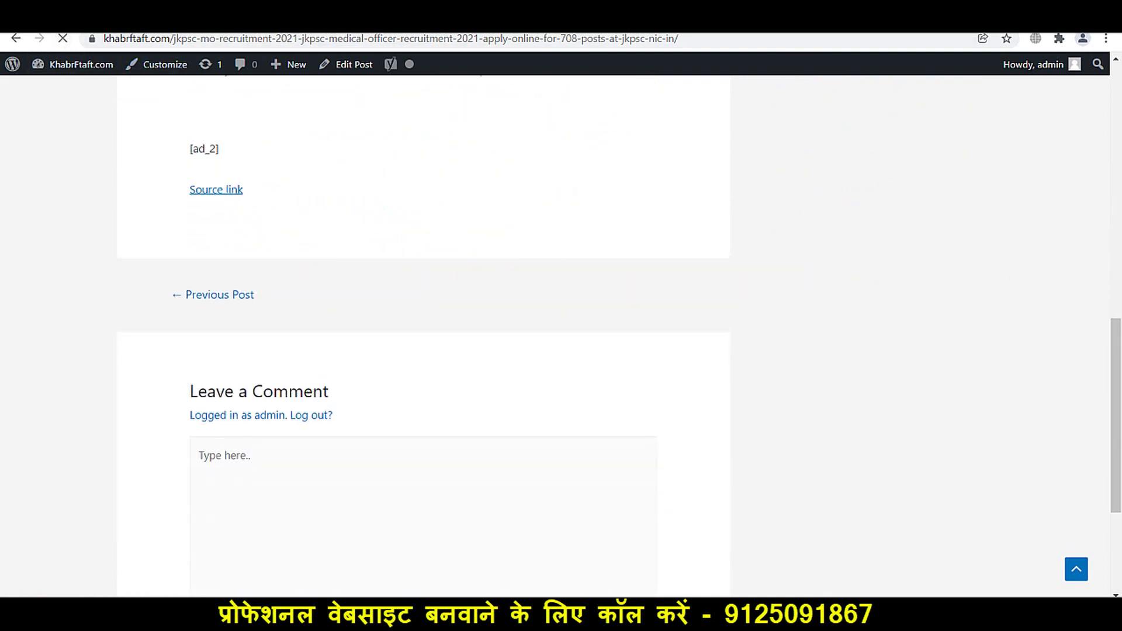
scroll(561, 156, down, 4)
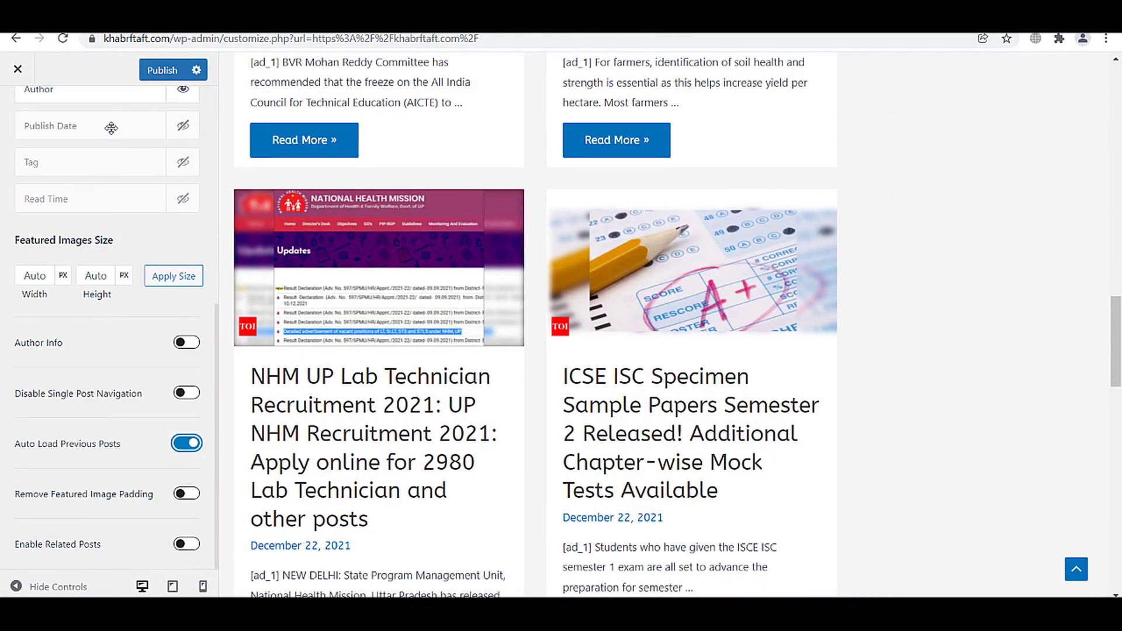
- Publish, recheck the reloaded post, and set single-post Content Width to Custom
click(162, 70)
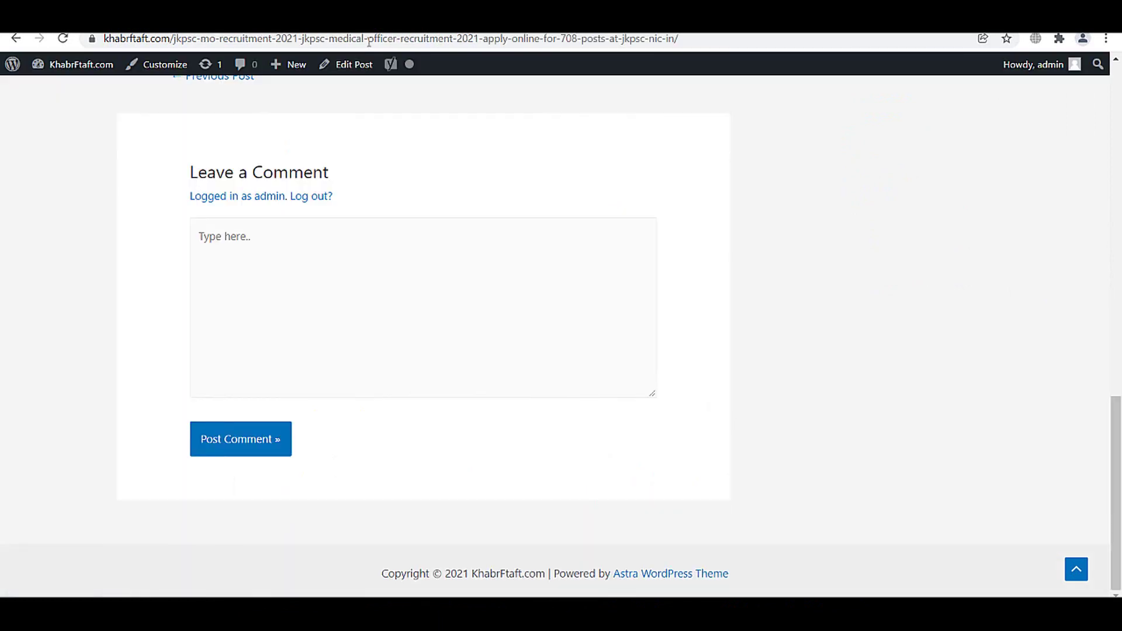
click(59, 40)
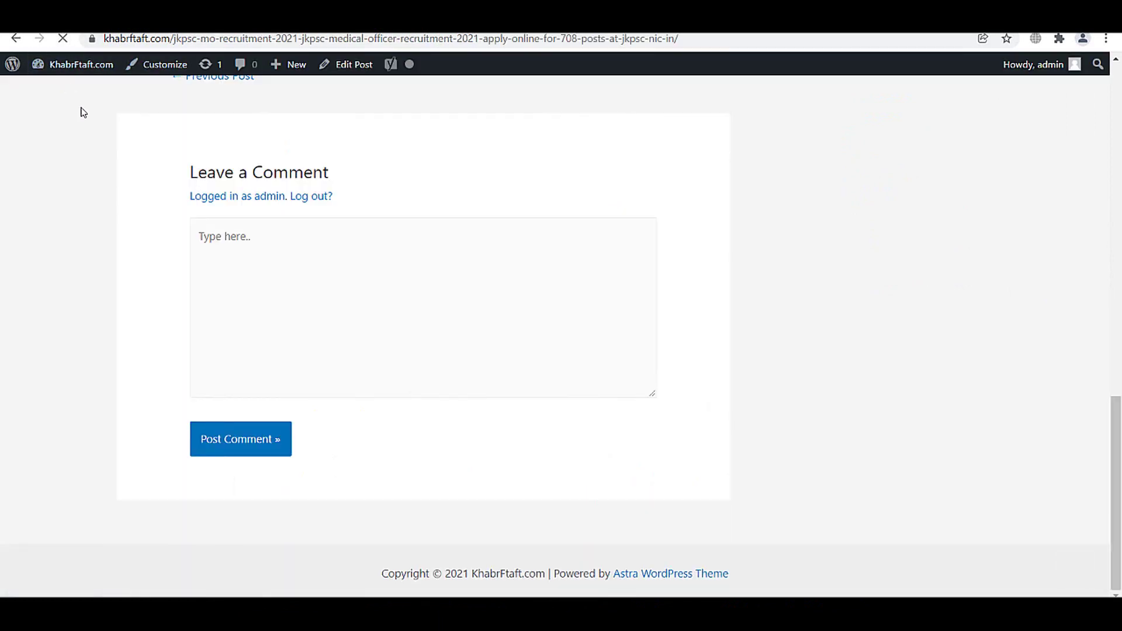
scroll(423, 479, up, 3)
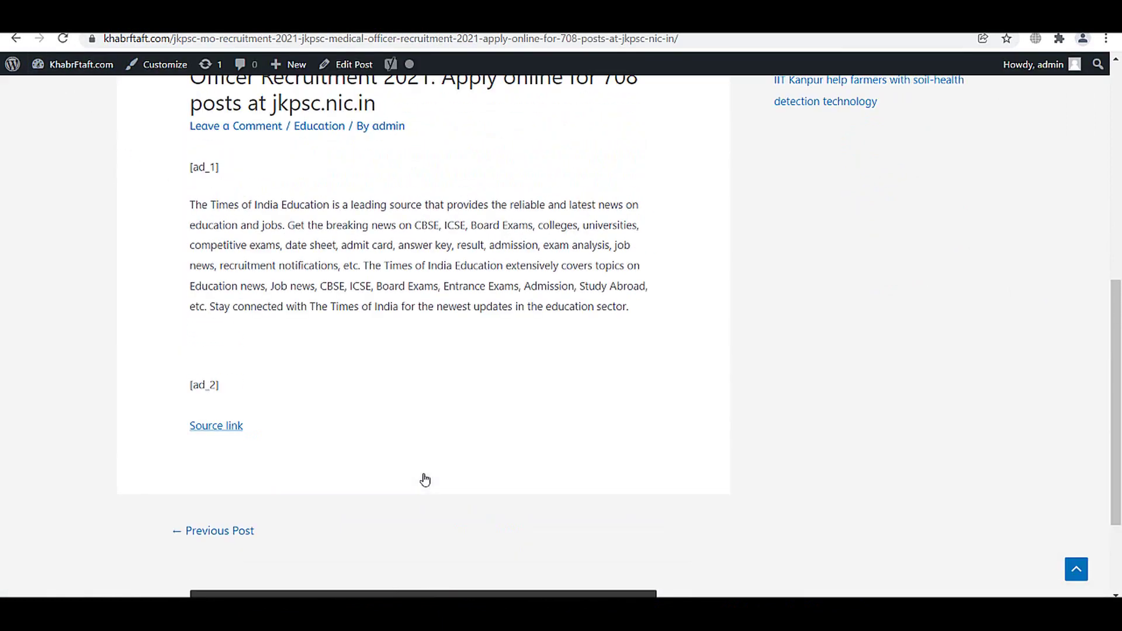
scroll(419, 473, down, 3)
click(415, 463)
scroll(418, 464, down, 3)
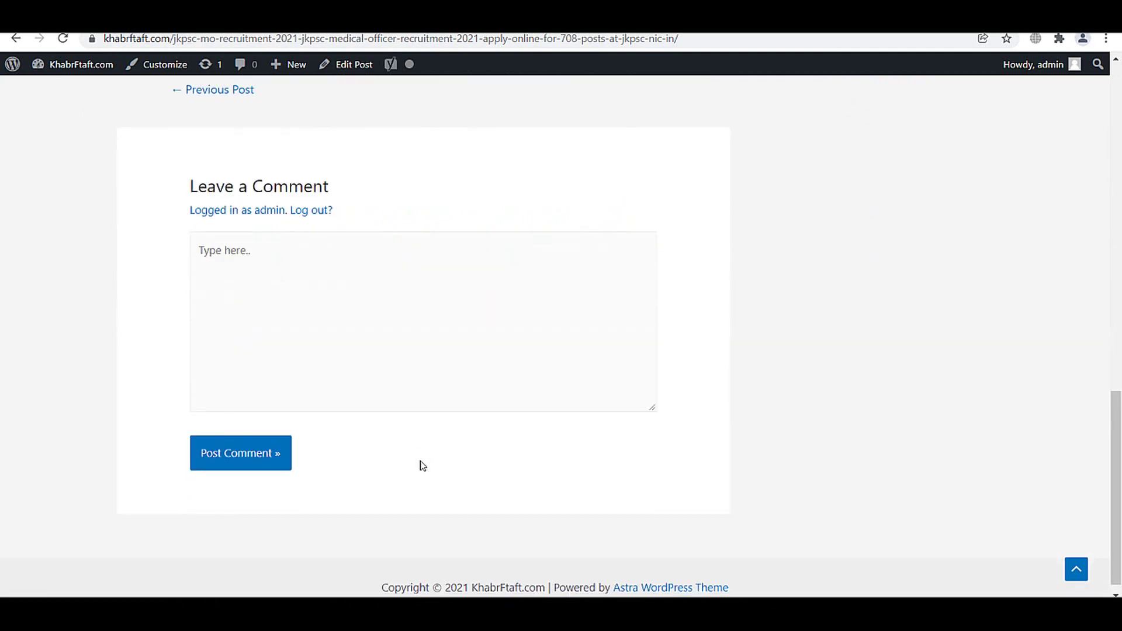
scroll(418, 463, up, 8)
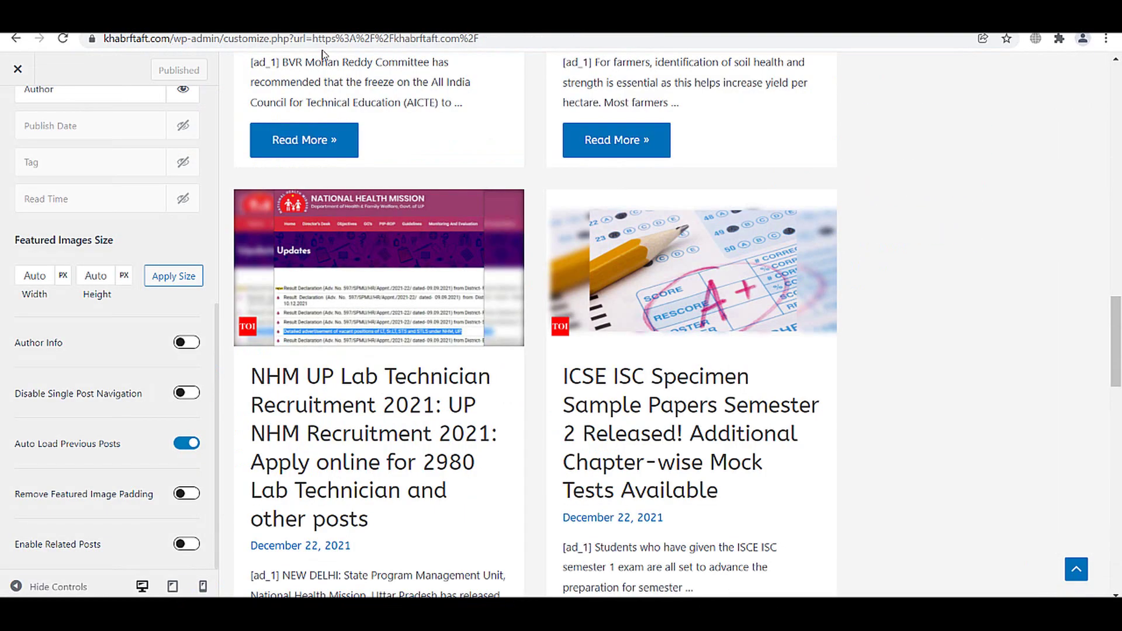
scroll(91, 468, up, 7)
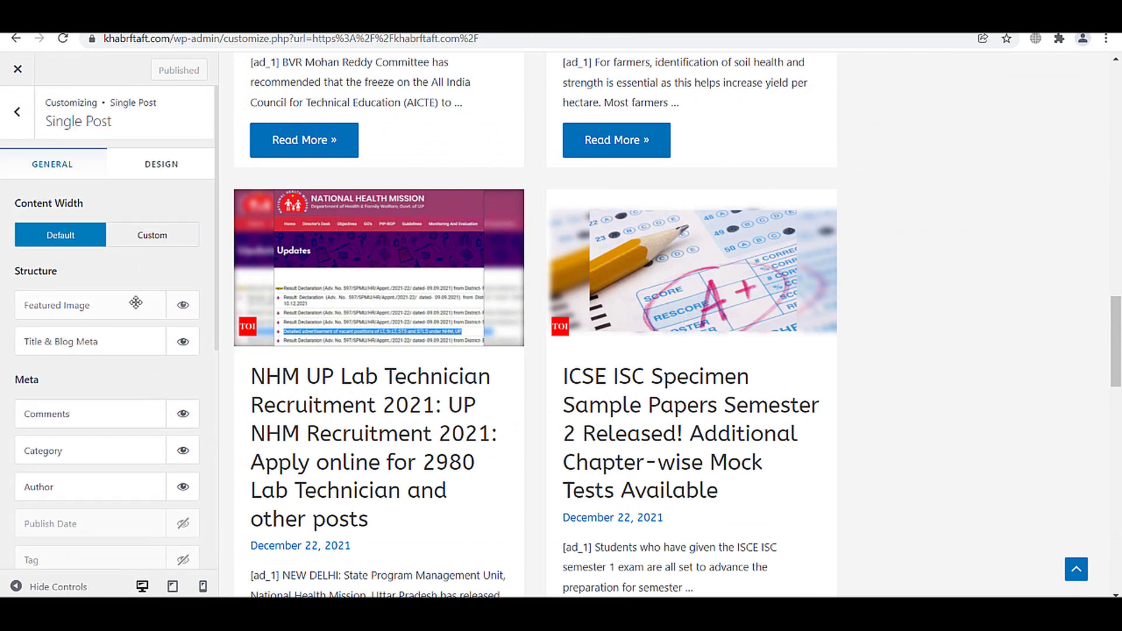
click(151, 241)
- Return to the main Customizer menu and check Homepage Settings (showing latest posts)
scroll(120, 415, down, 5)
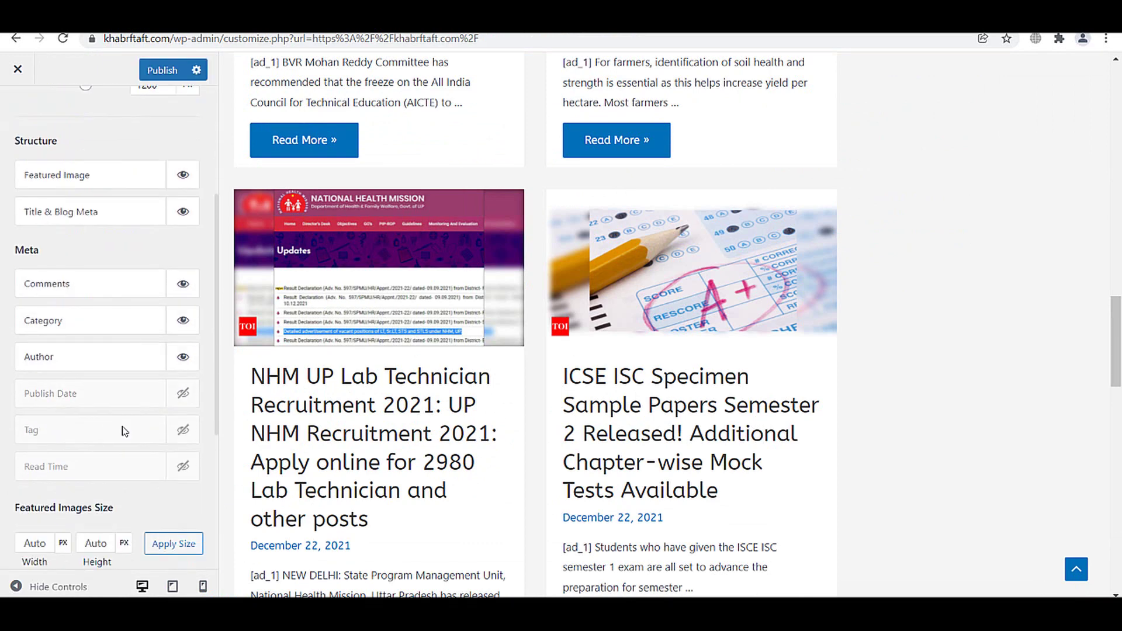
scroll(123, 427, up, 5)
click(17, 111)
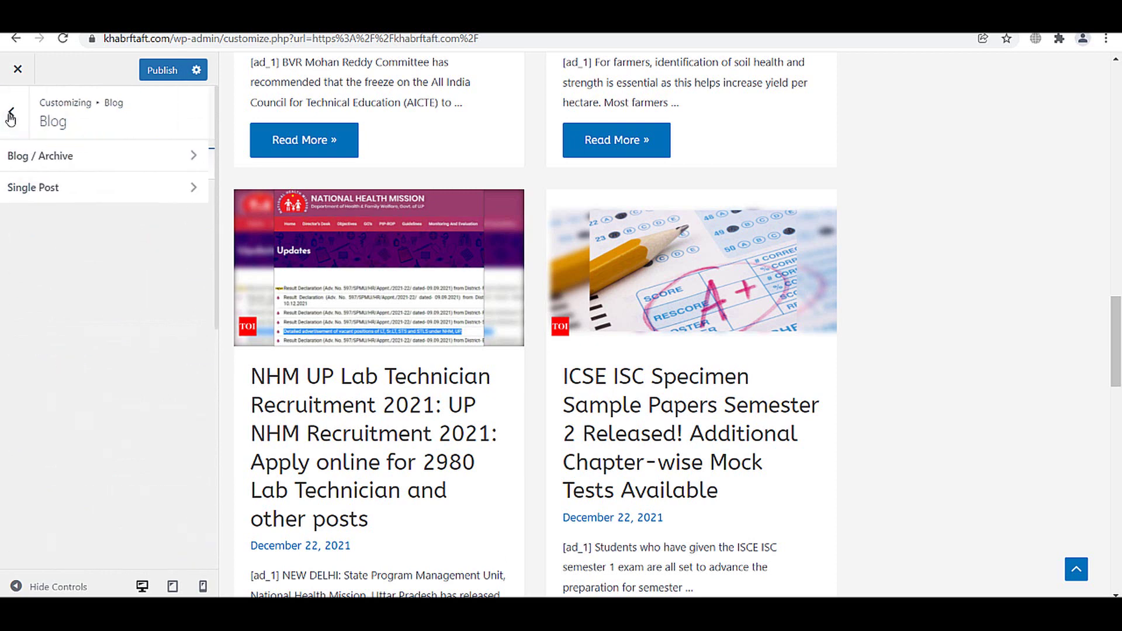
click(10, 117)
scroll(68, 310, down, 1)
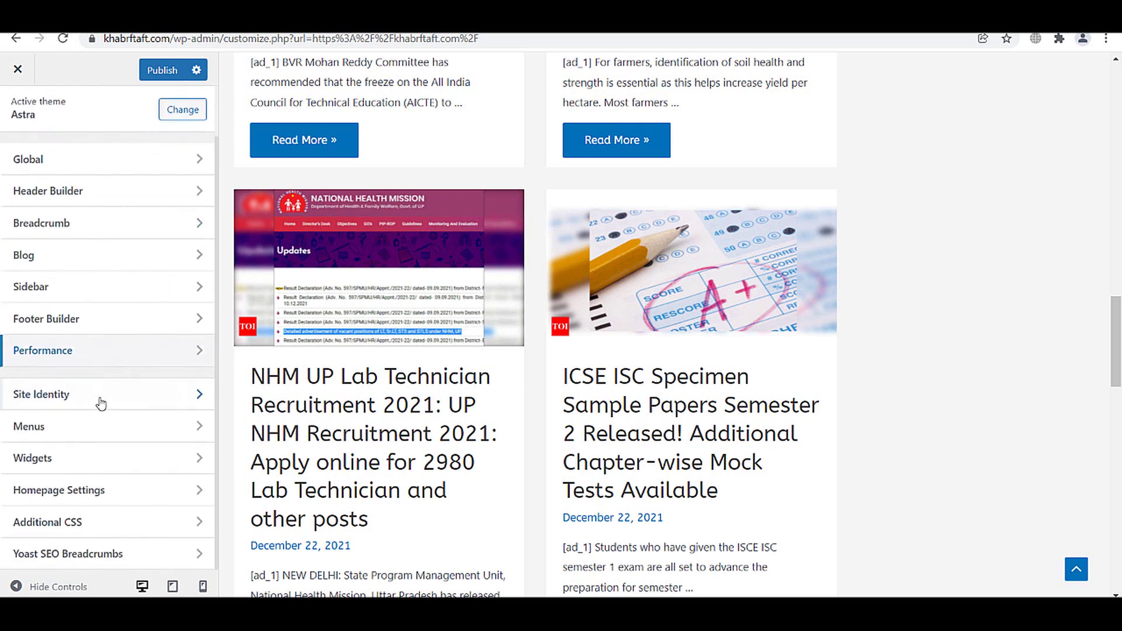
click(98, 497)
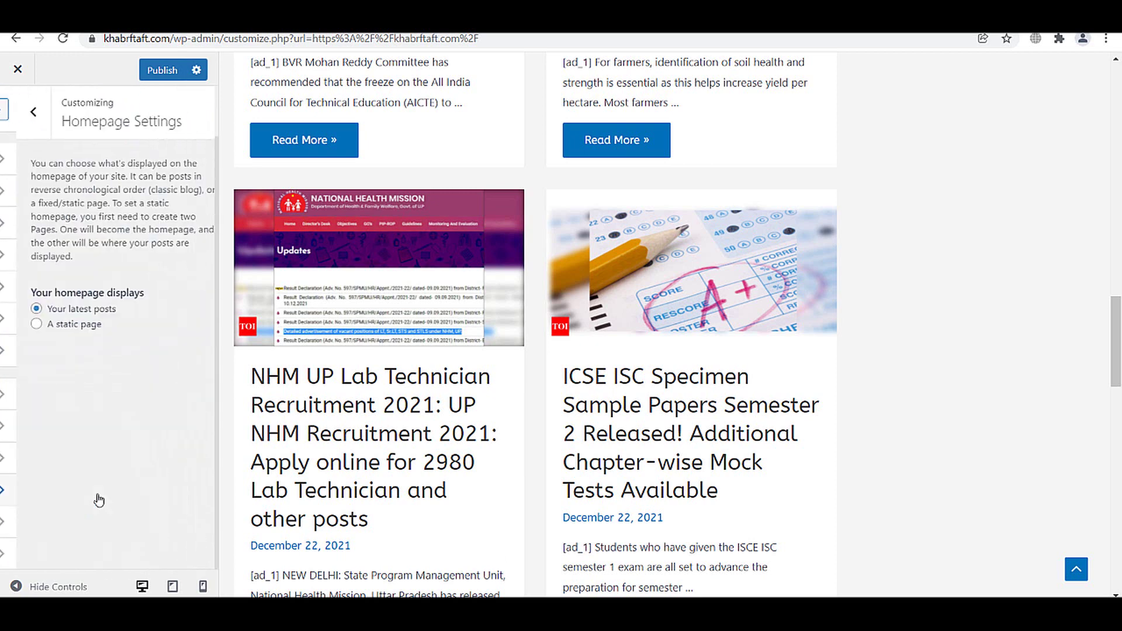
click(11, 112)
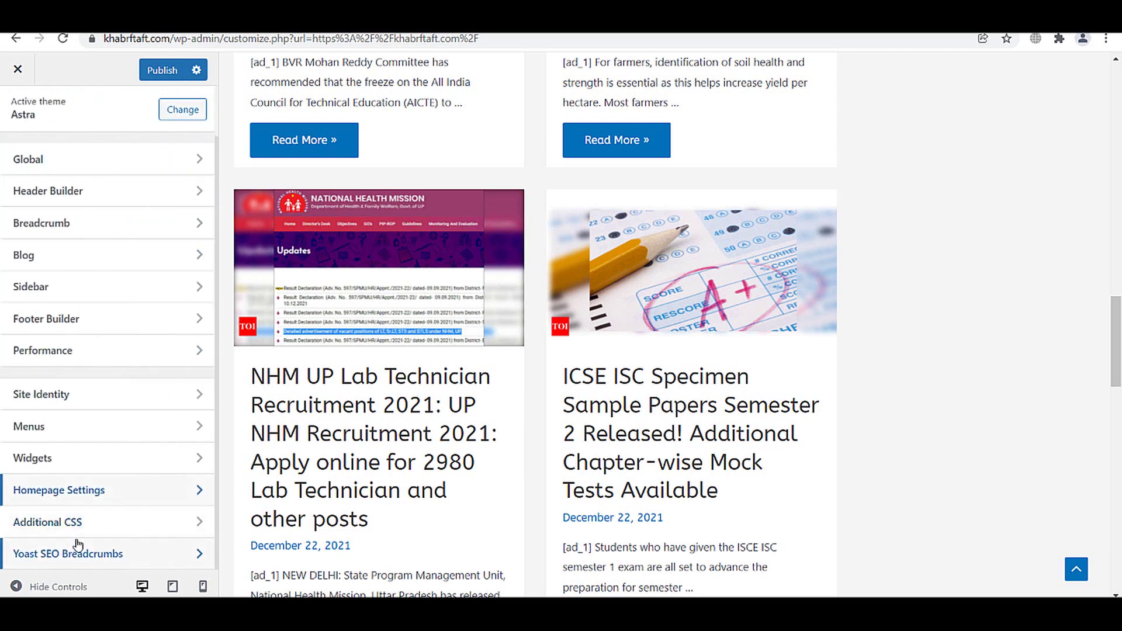
- Glance at Site Identity, then open the Footer Builder
click(60, 392)
click(25, 114)
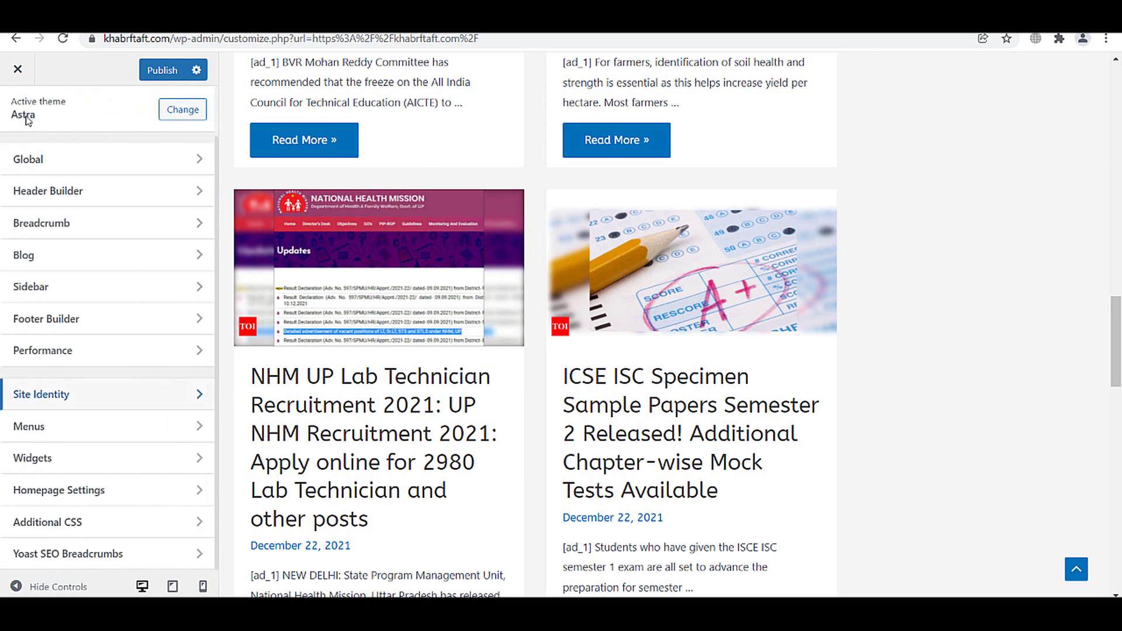
scroll(97, 380, up, 1)
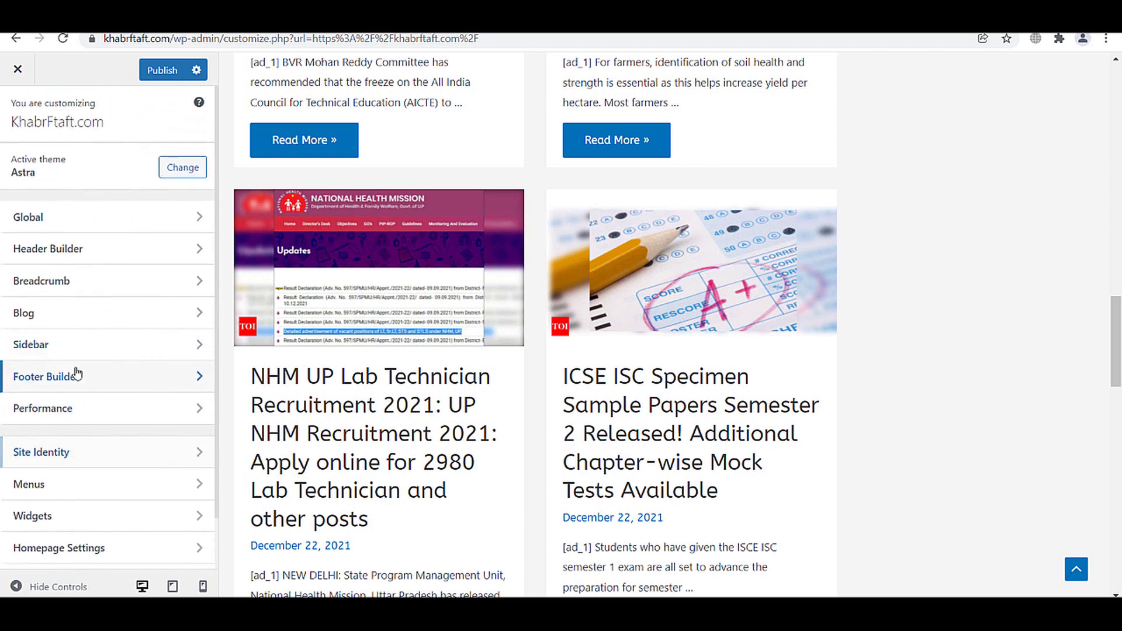
click(76, 373)
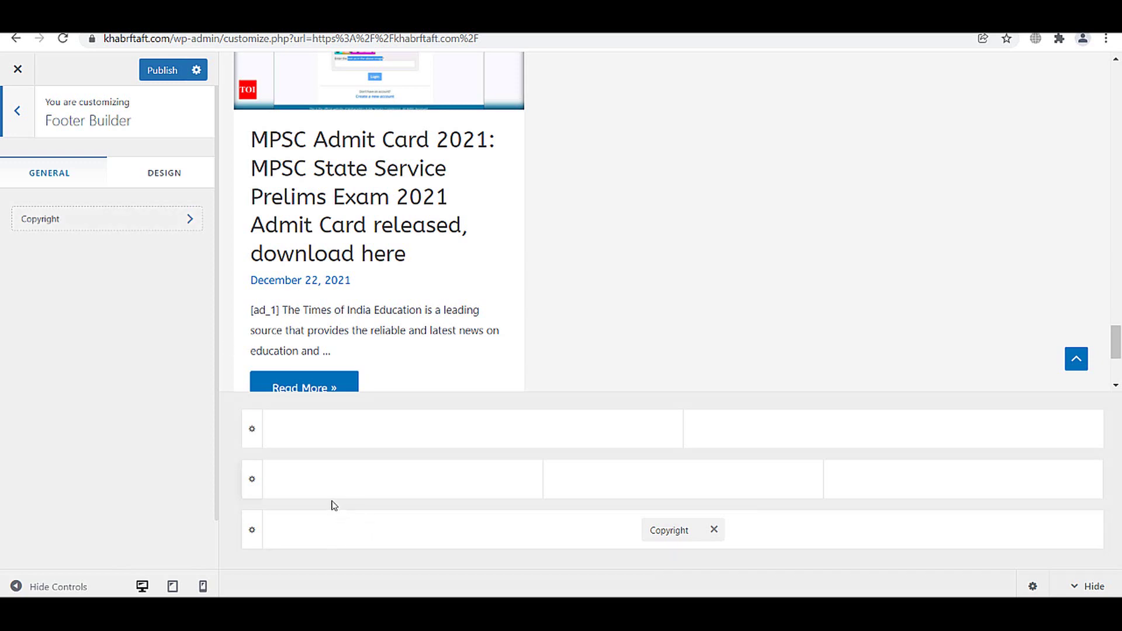
- Place Widget 1, Widget 2 and Widget 4 in the middle footer row's three cells
click(402, 479)
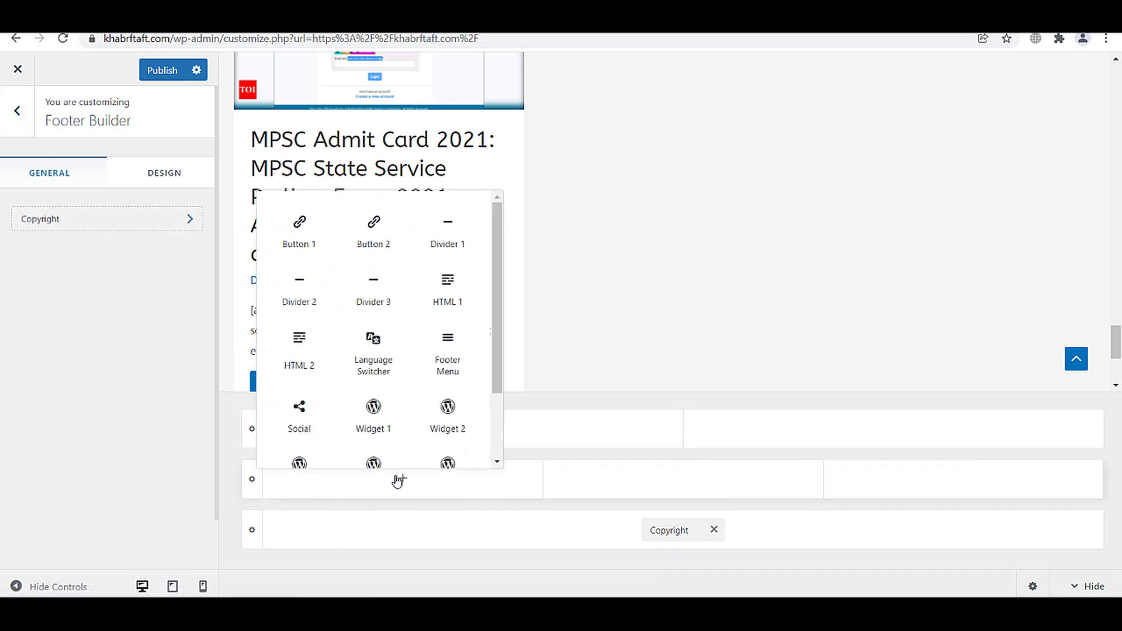
scroll(451, 343, down, 1)
scroll(448, 369, up, 1)
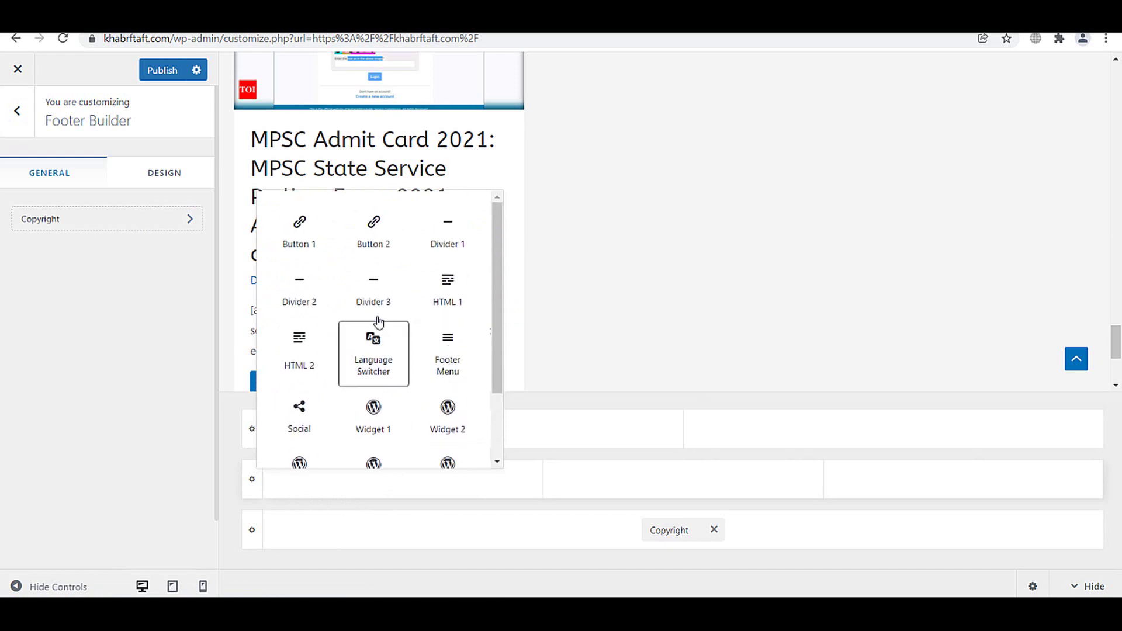
scroll(377, 393, down, 2)
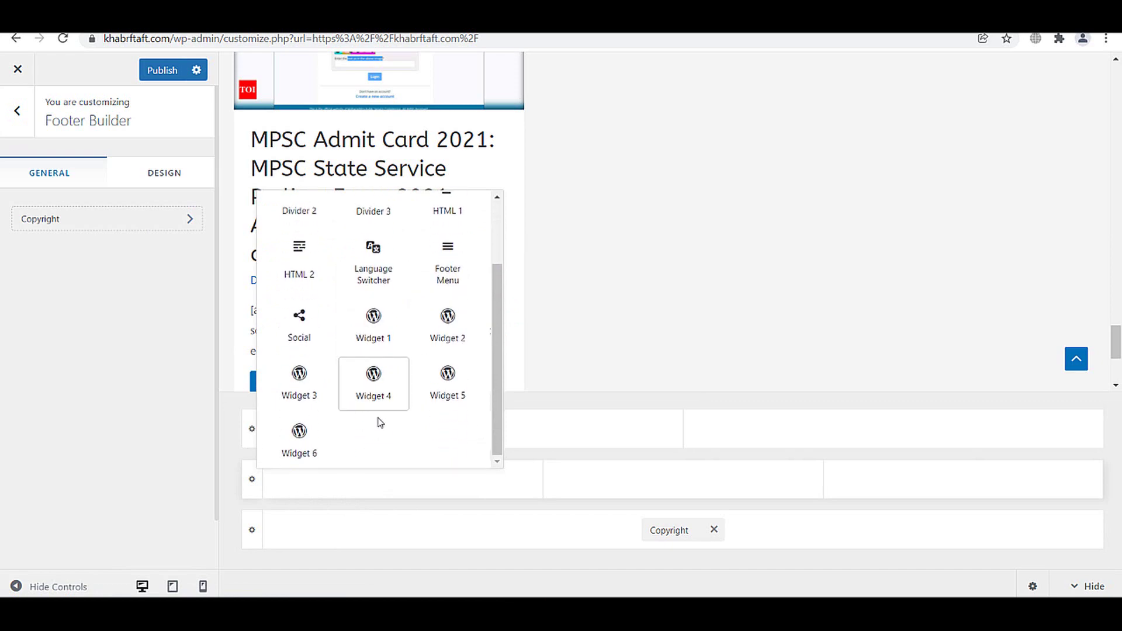
click(374, 327)
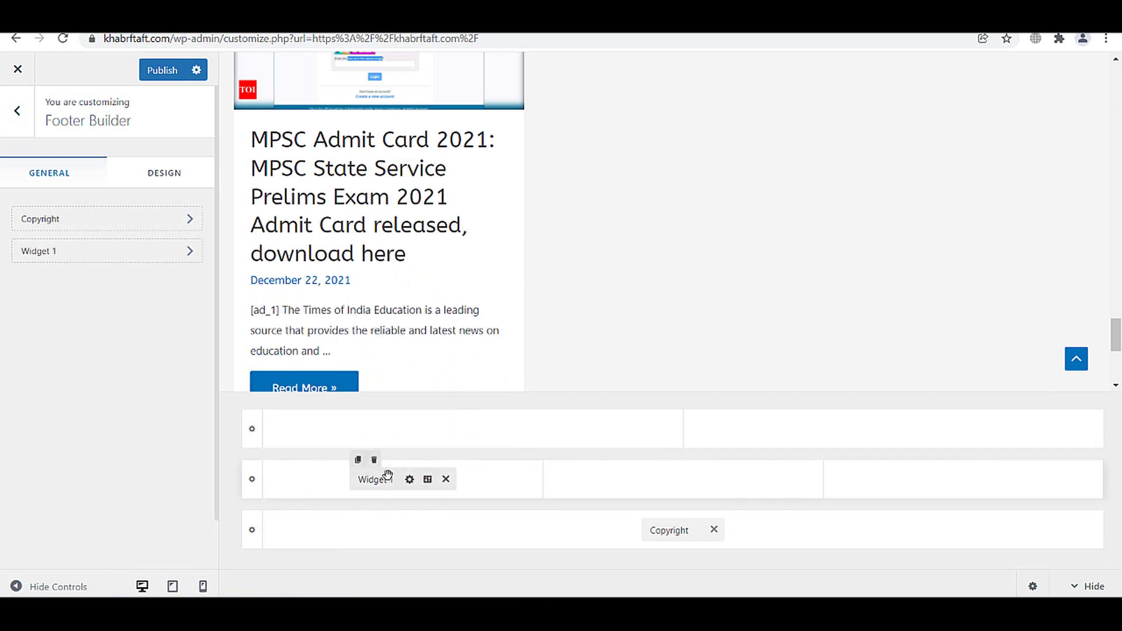
click(574, 476)
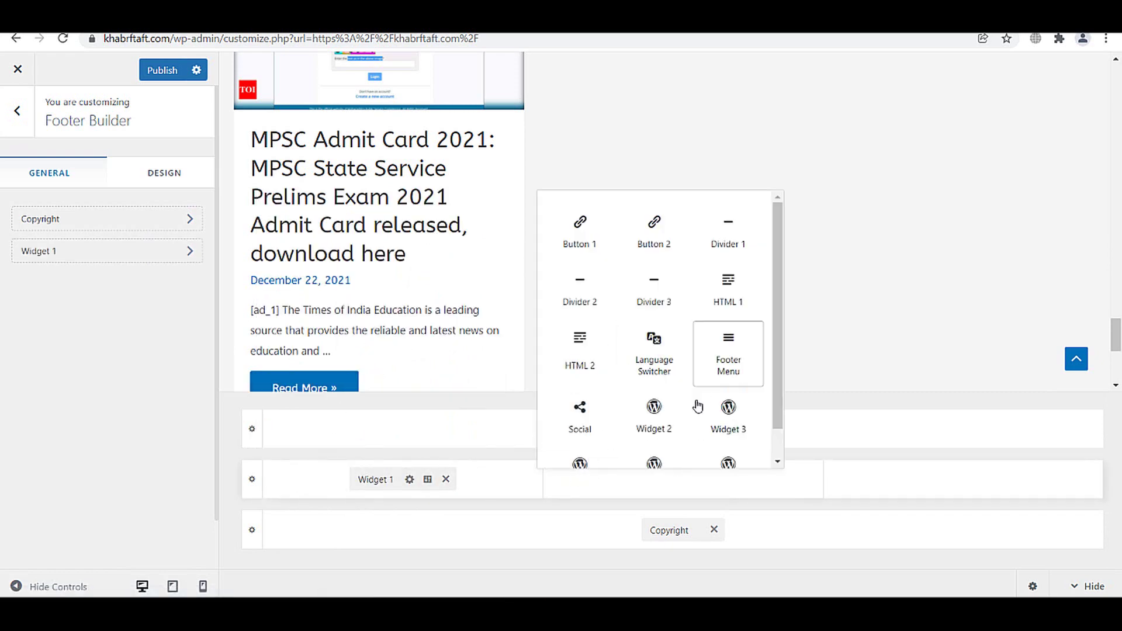
click(668, 430)
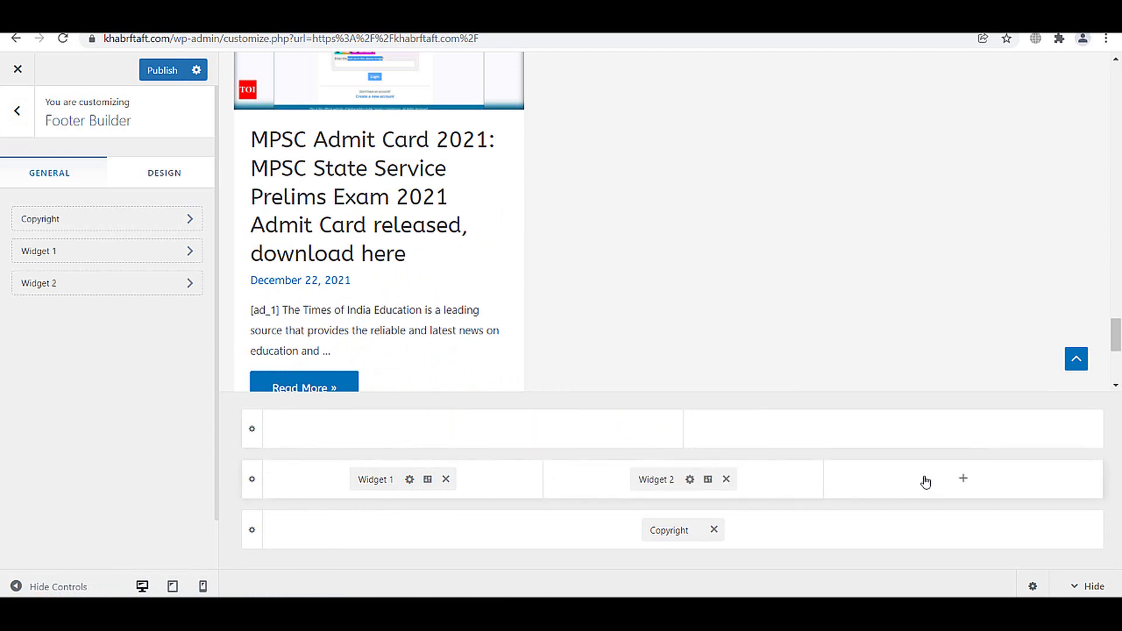
click(924, 480)
click(1020, 418)
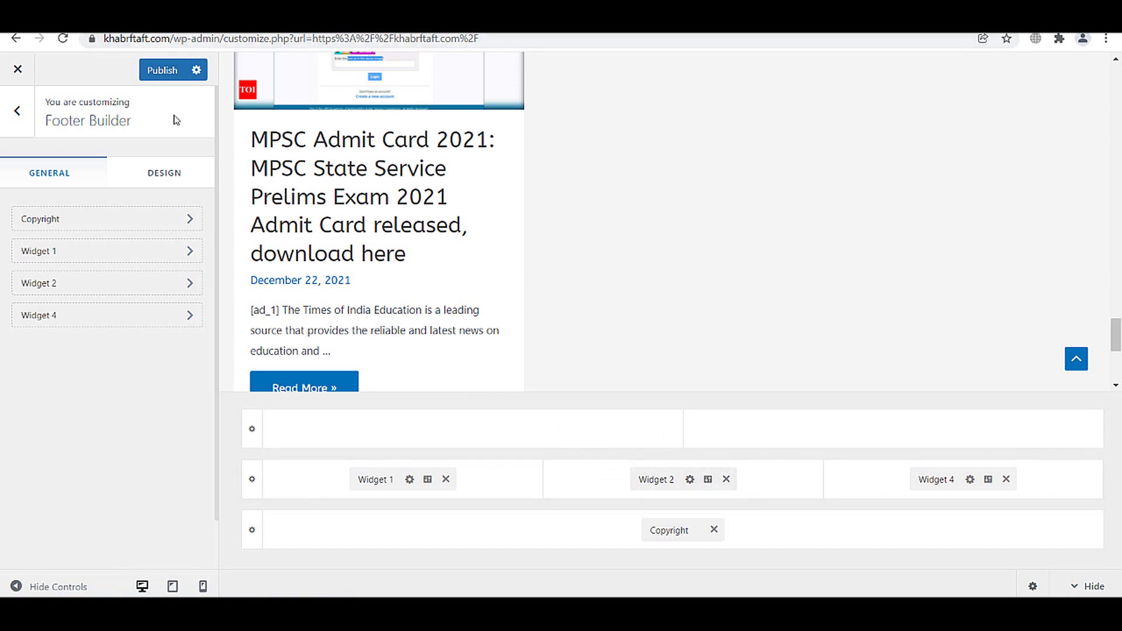
- Add a Latest Posts block to footer Widget 1 via search 'la' and publish
click(376, 479)
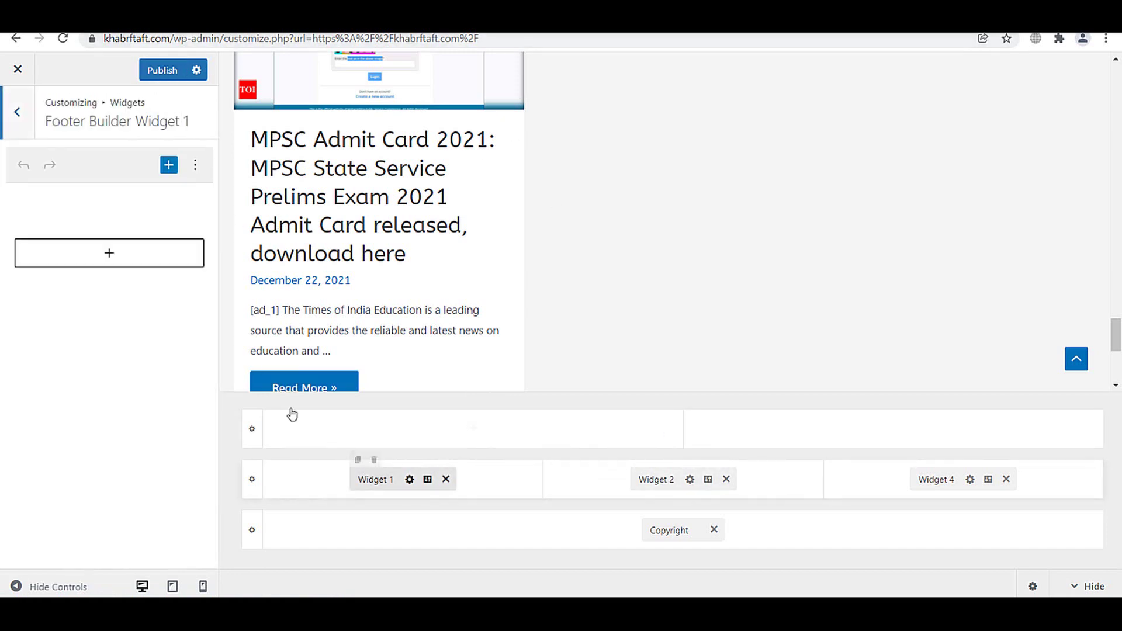
click(112, 264)
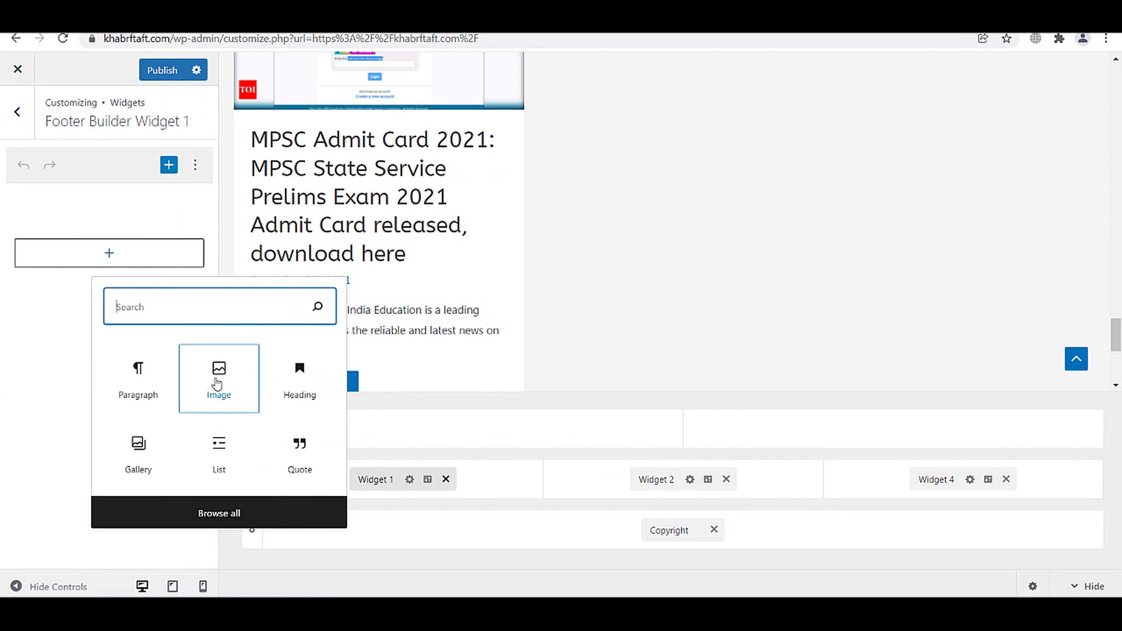
text(la)
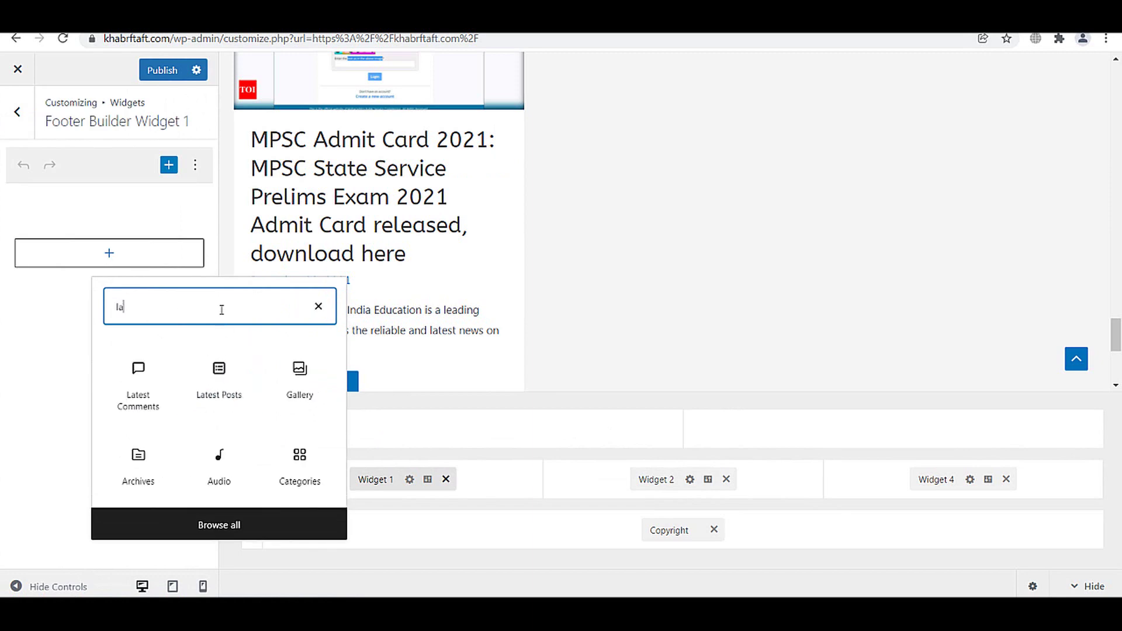
click(225, 393)
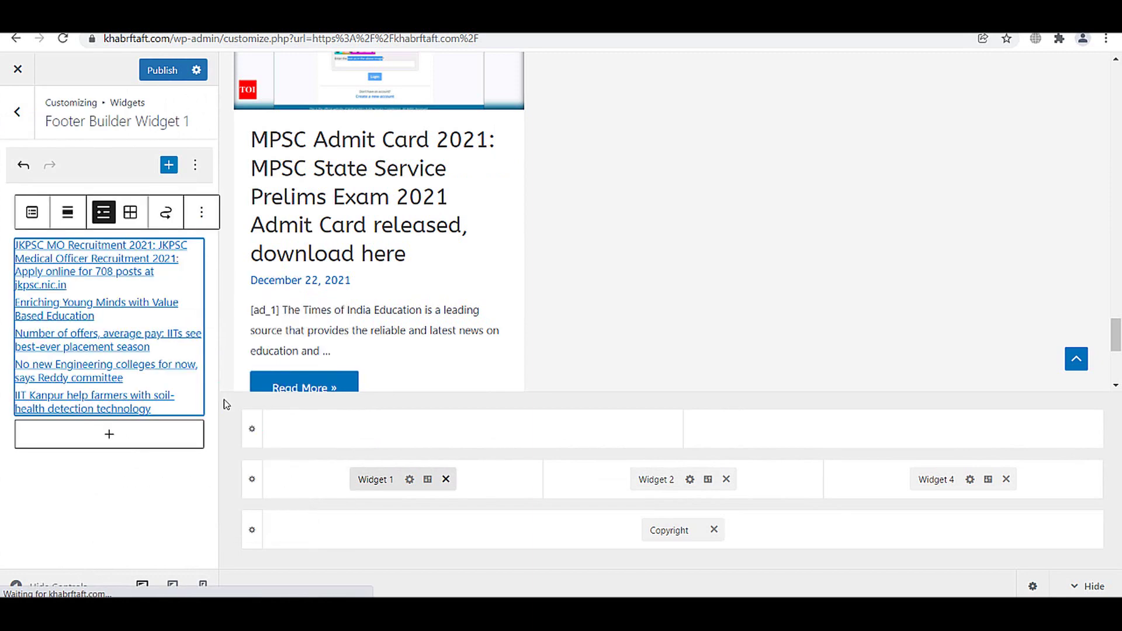
click(157, 71)
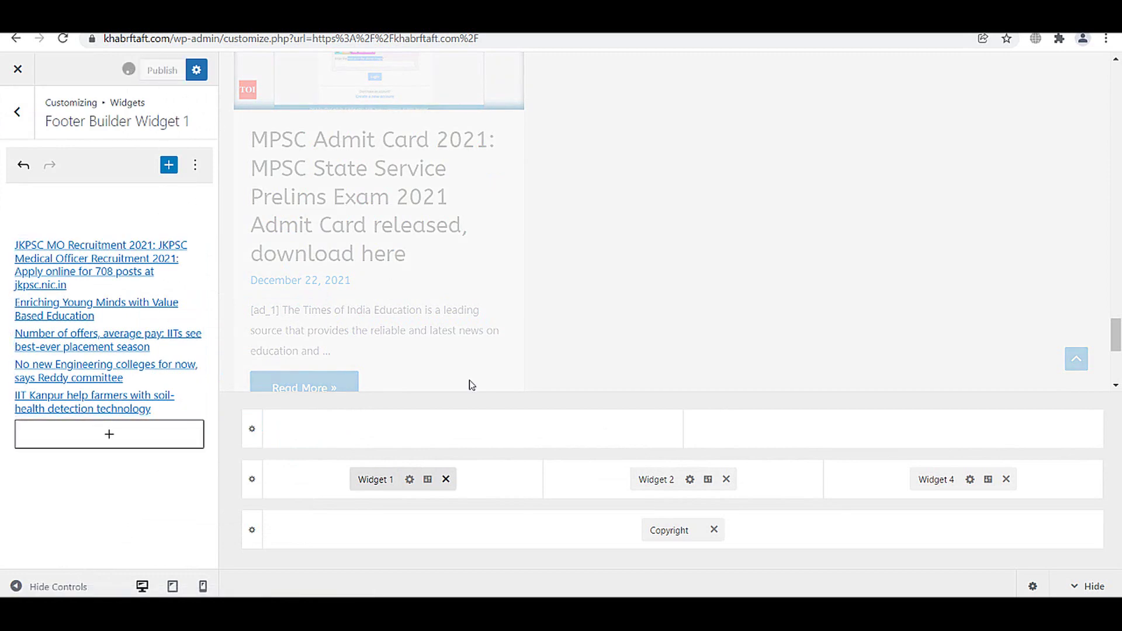
click(647, 480)
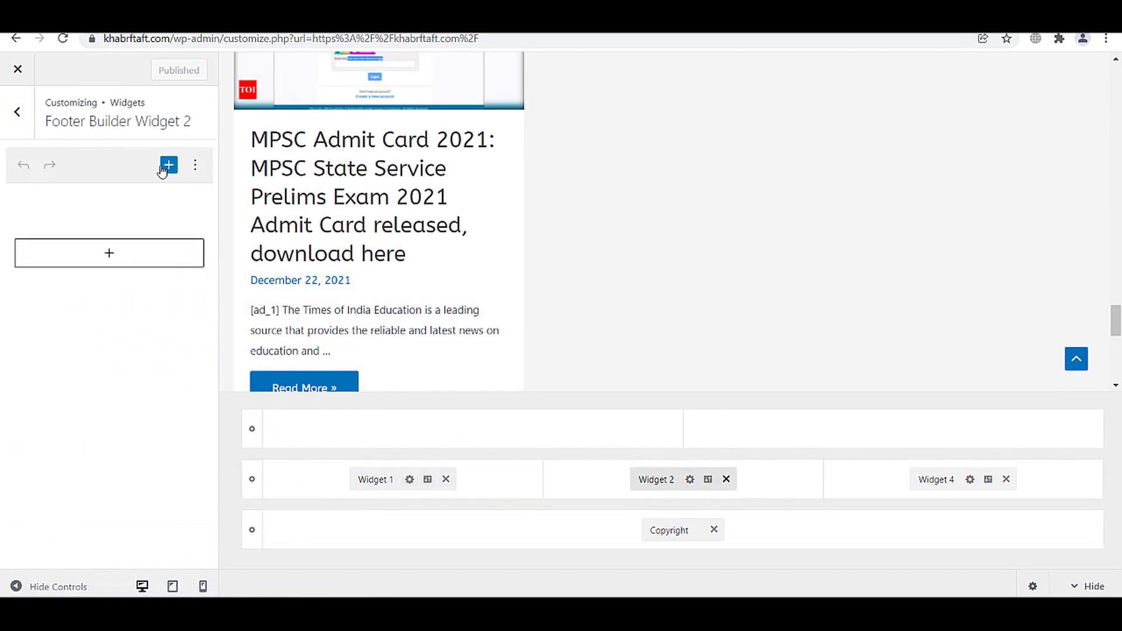
- Add a Calendar block to footer Widget 2
click(166, 167)
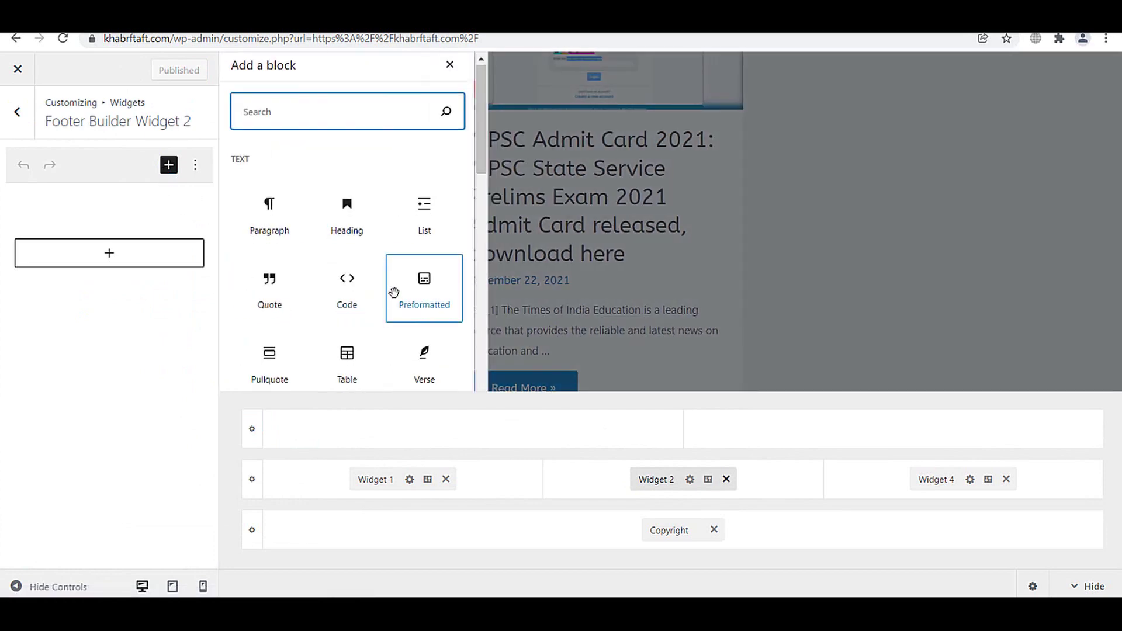
scroll(396, 293, down, 4)
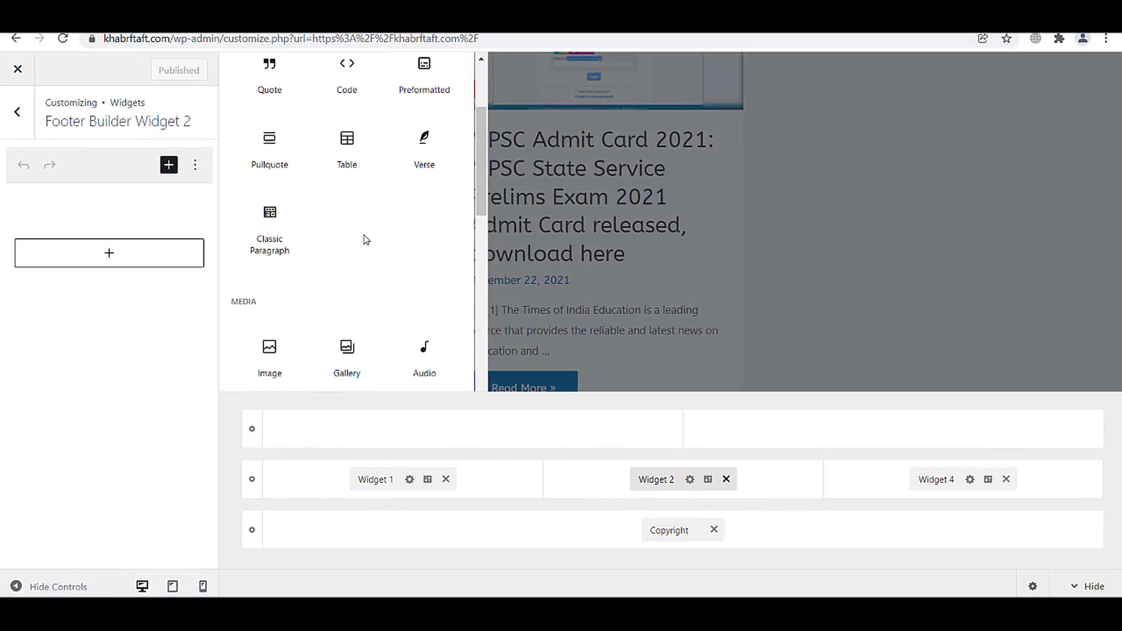
scroll(363, 281, down, 5)
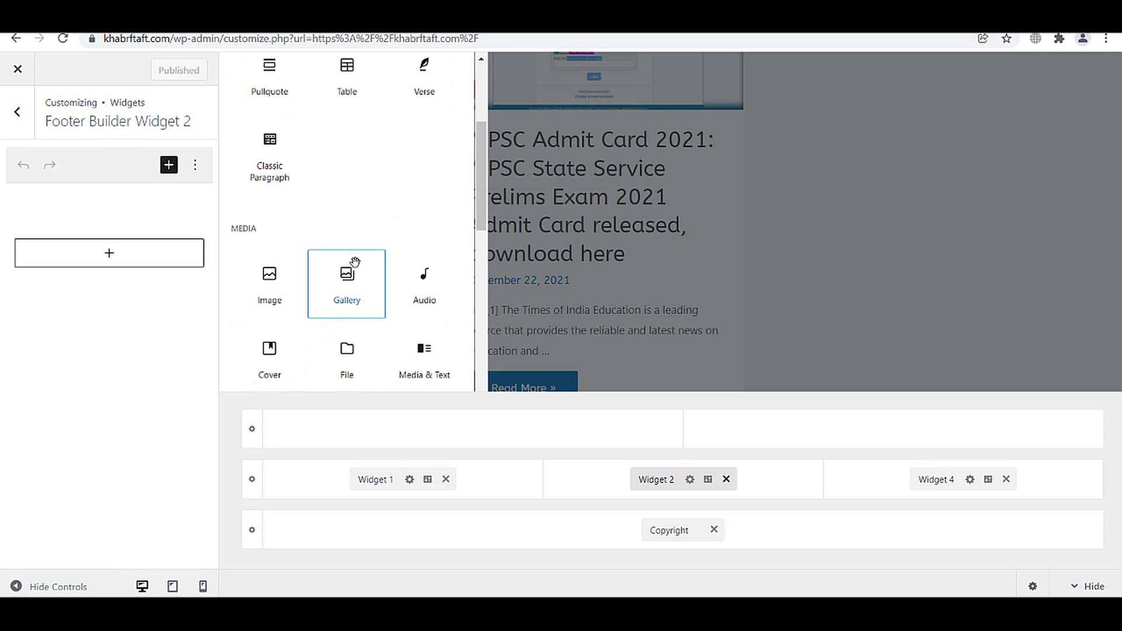
scroll(363, 289, down, 4)
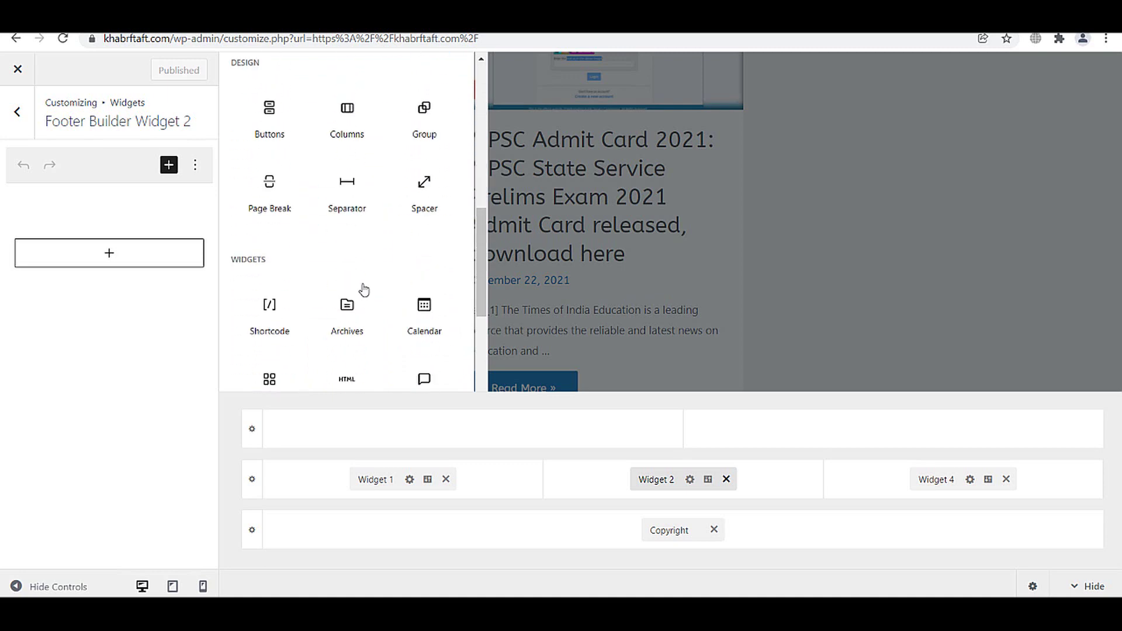
scroll(365, 251, down, 1)
scroll(371, 228, up, 2)
scroll(363, 193, up, 10)
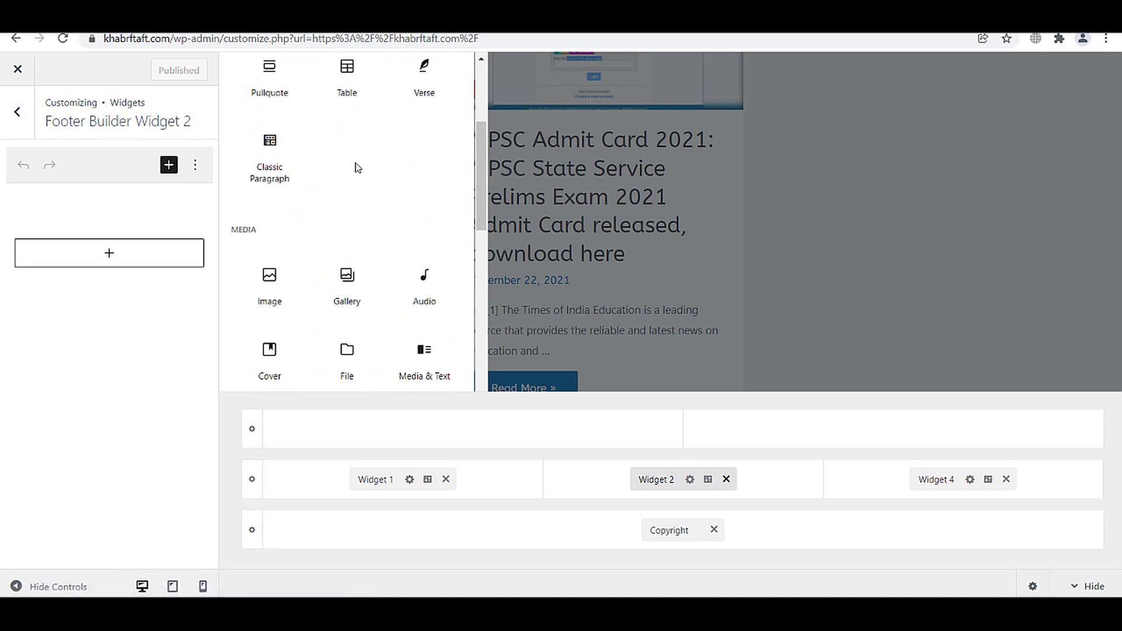
text(c)
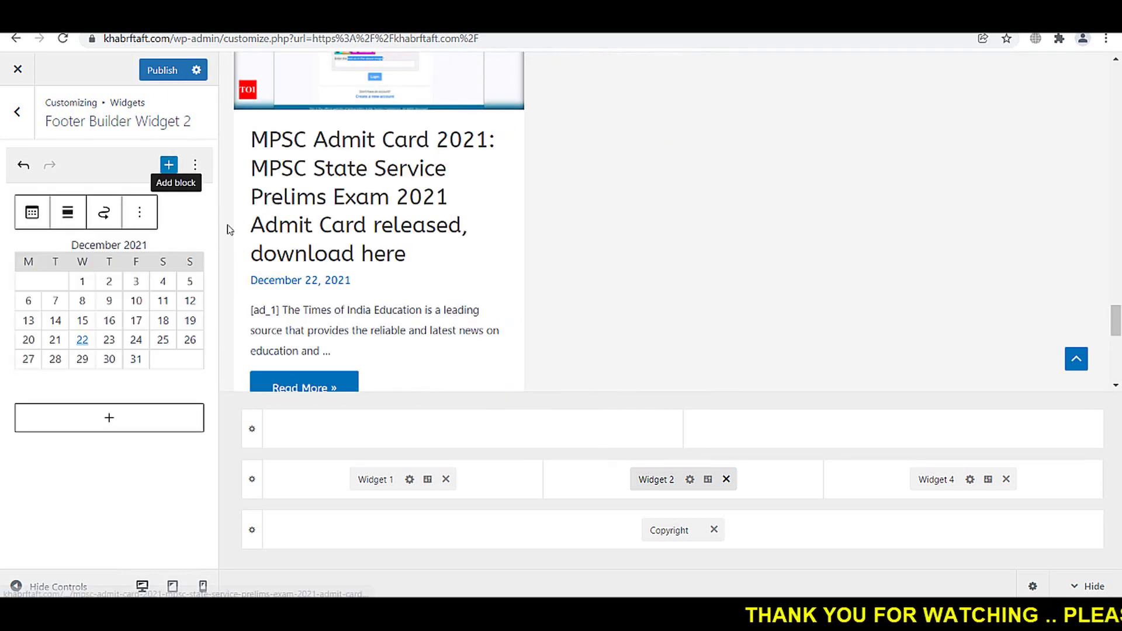
- Add a Categories block to footer Widget 4 via search 'cat' and publish
click(944, 479)
click(104, 253)
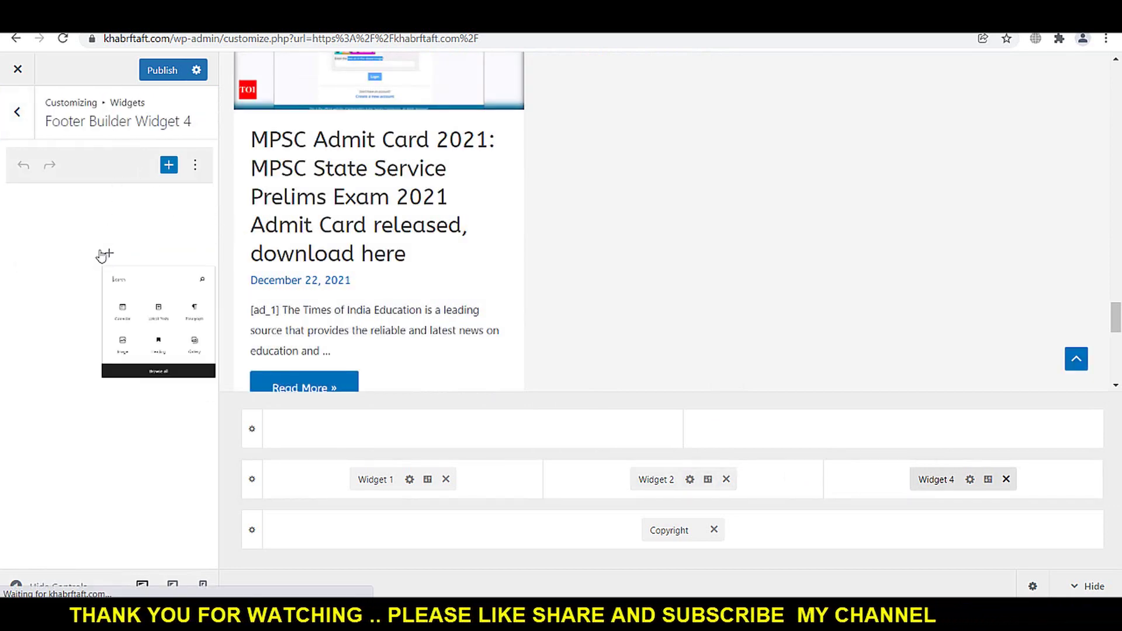
text(cat)
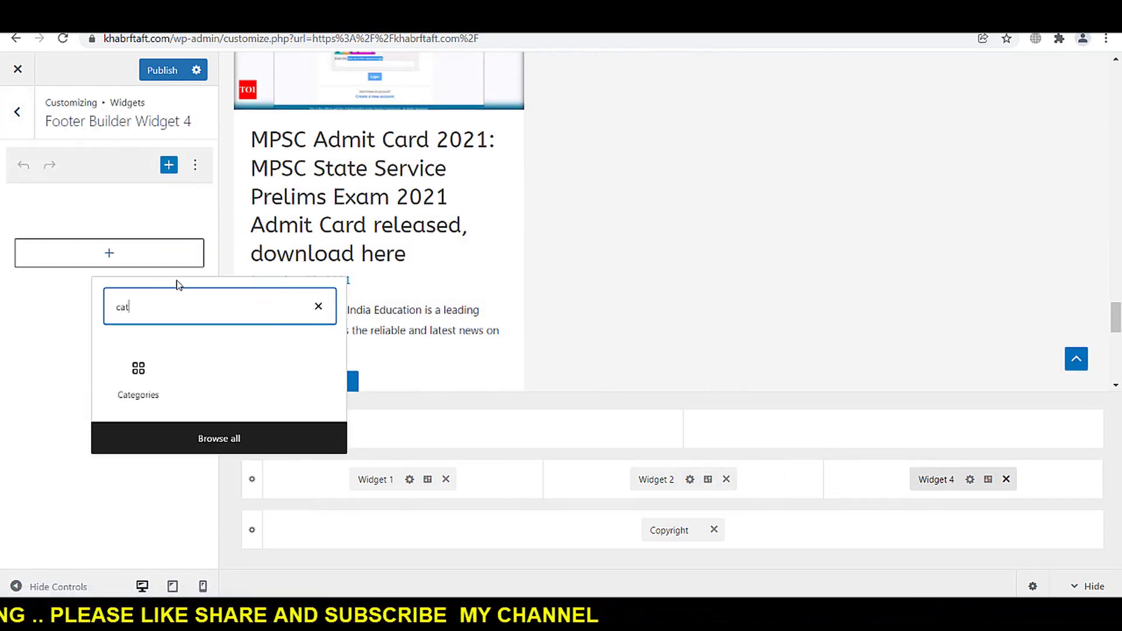
click(141, 371)
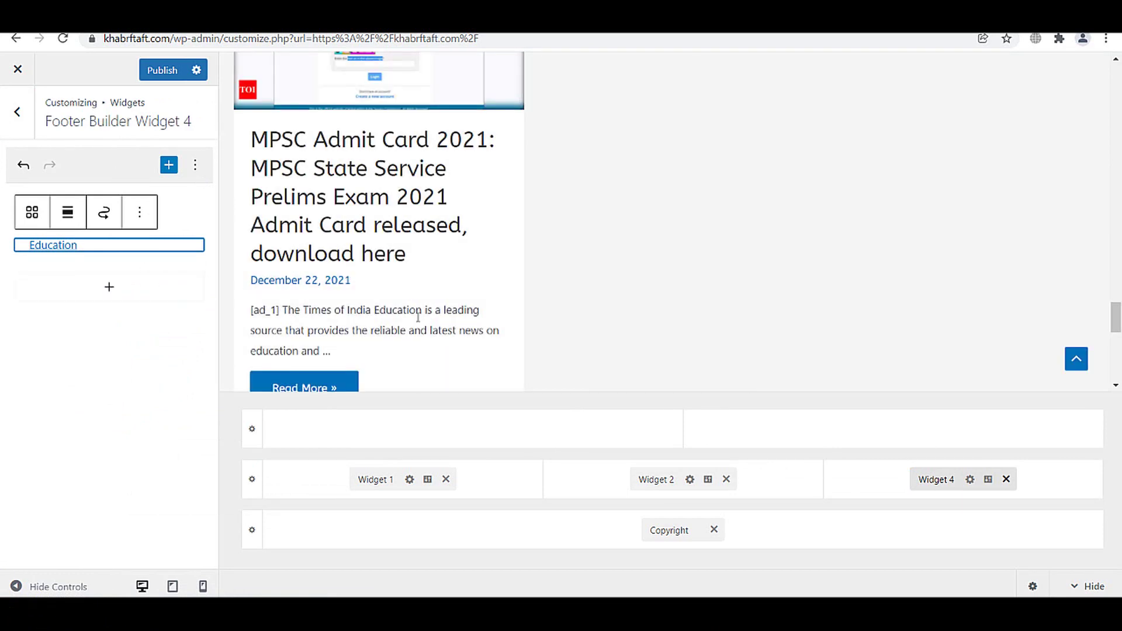
click(166, 71)
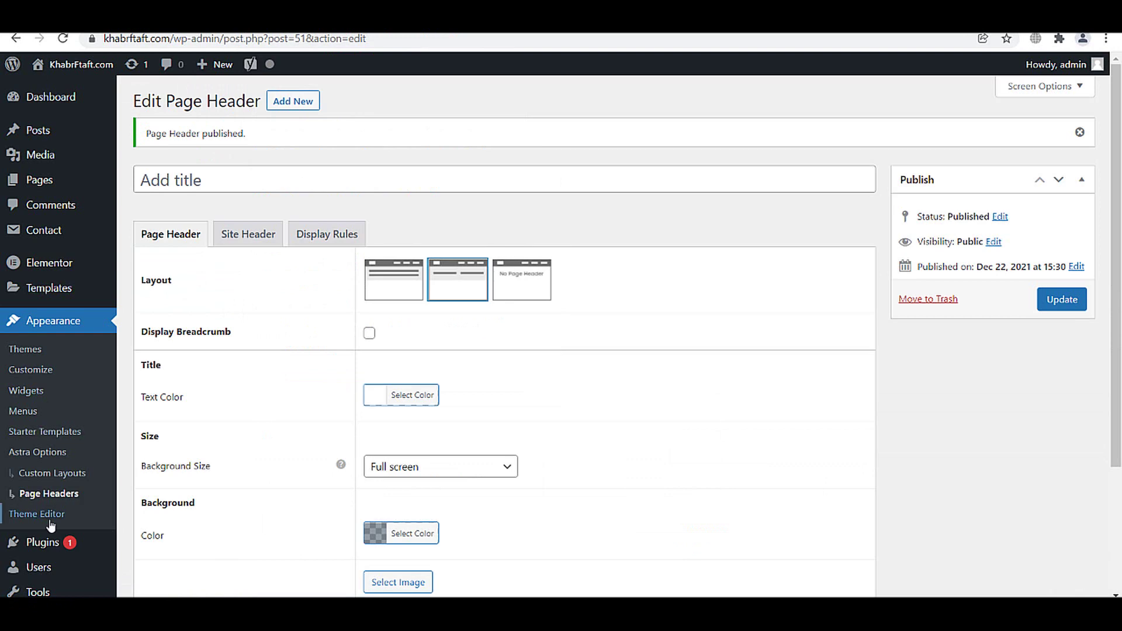
scroll(50, 526, down, 3)
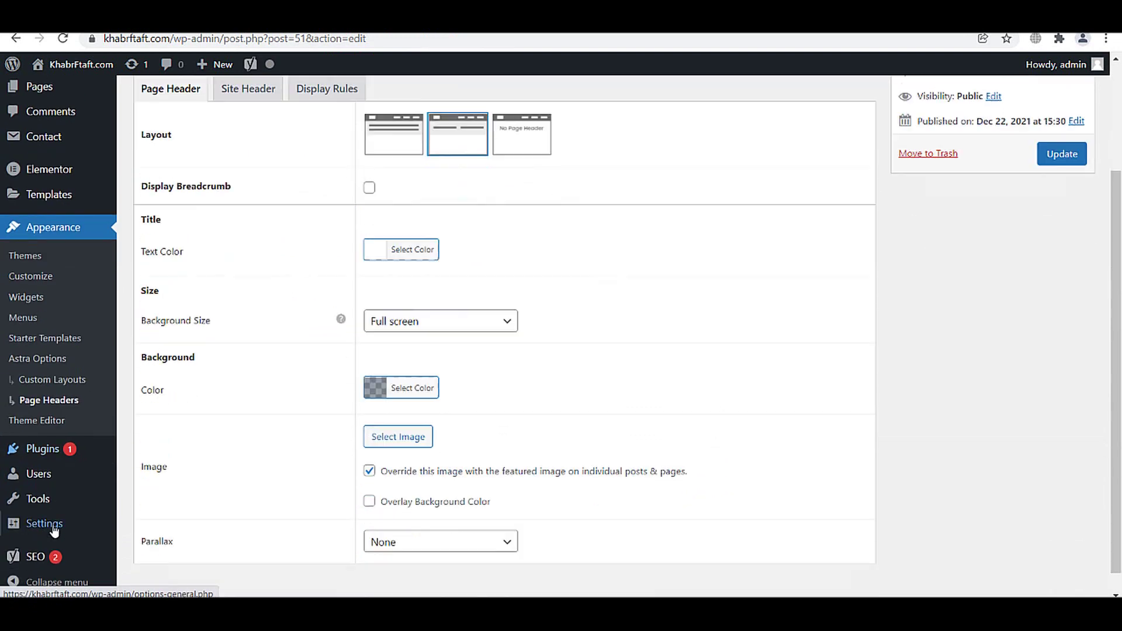
- Set blog pages and feed items to 11 in Reading Settings and save
mouse_move(54, 530)
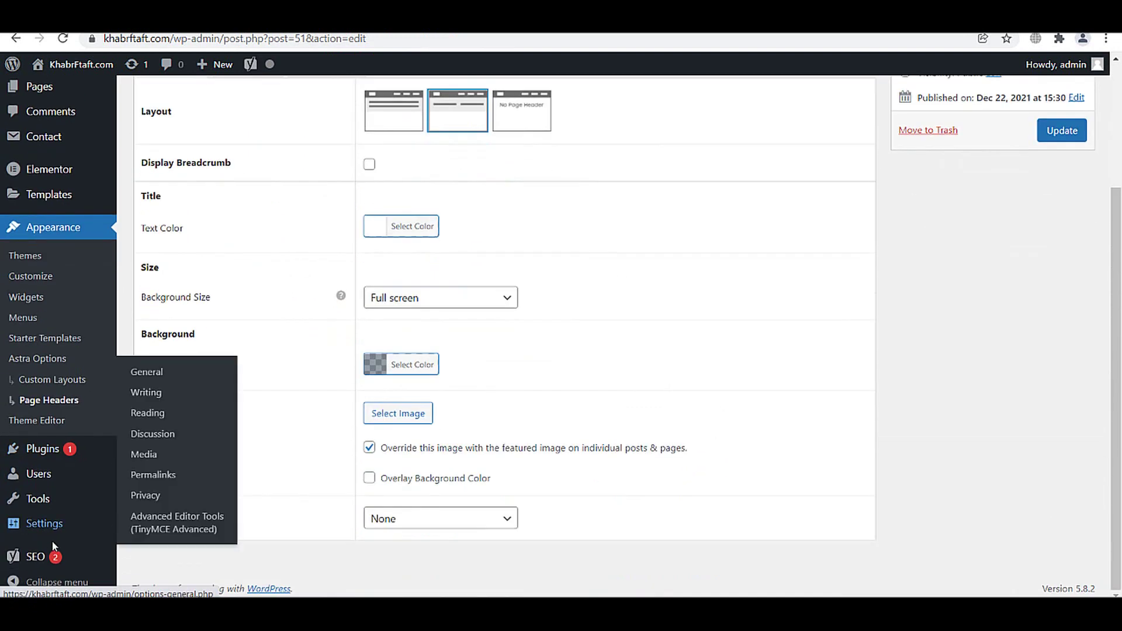
click(164, 416)
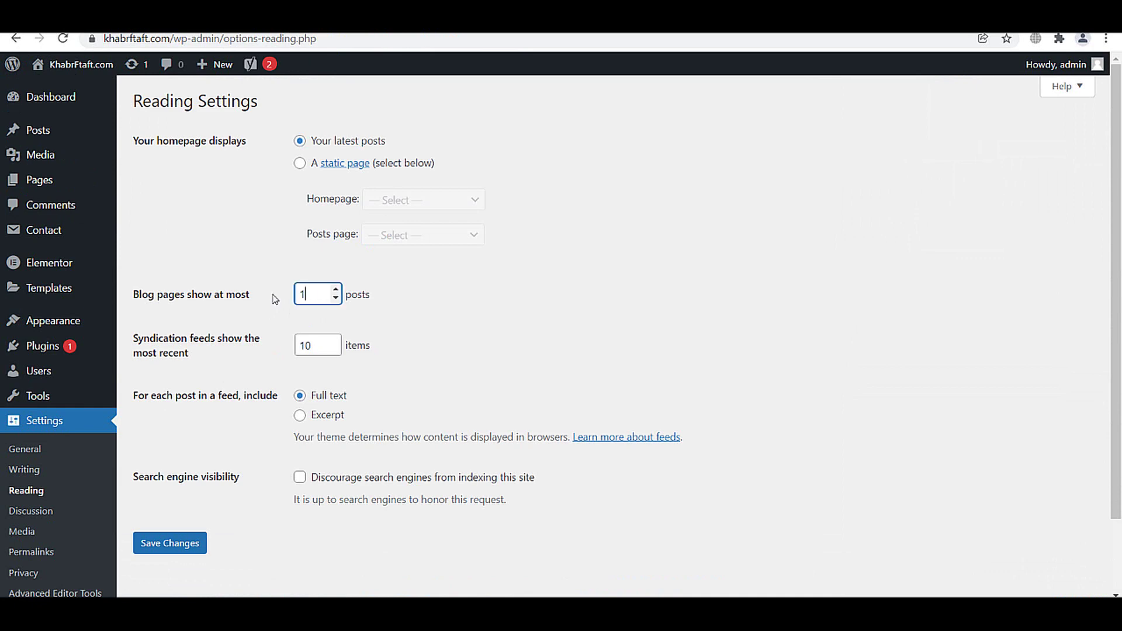
click(309, 345)
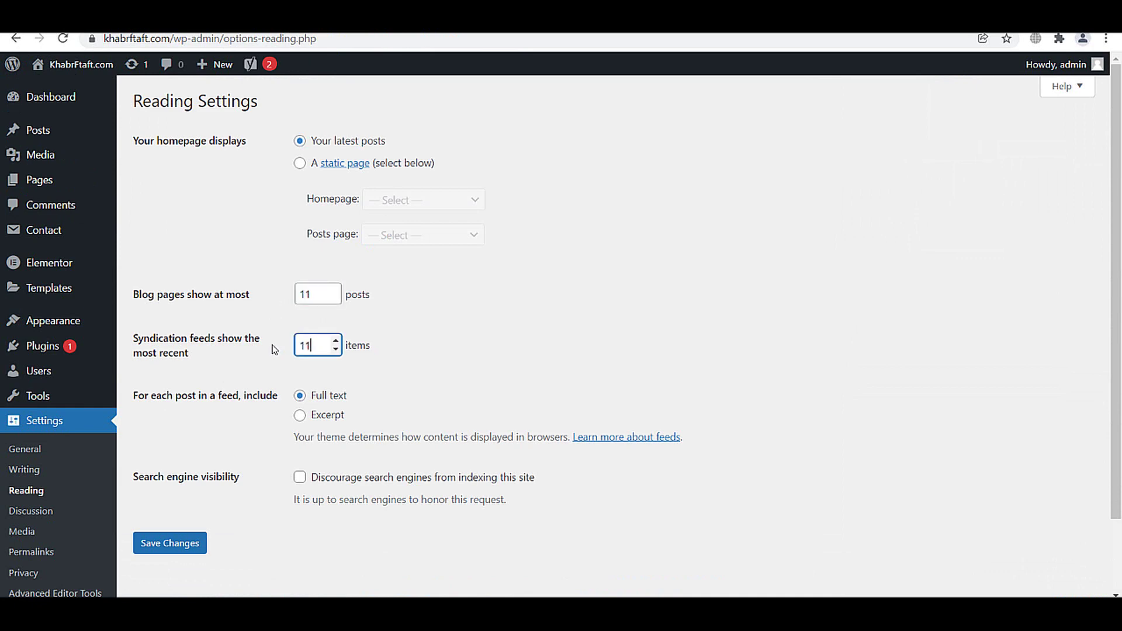
click(161, 546)
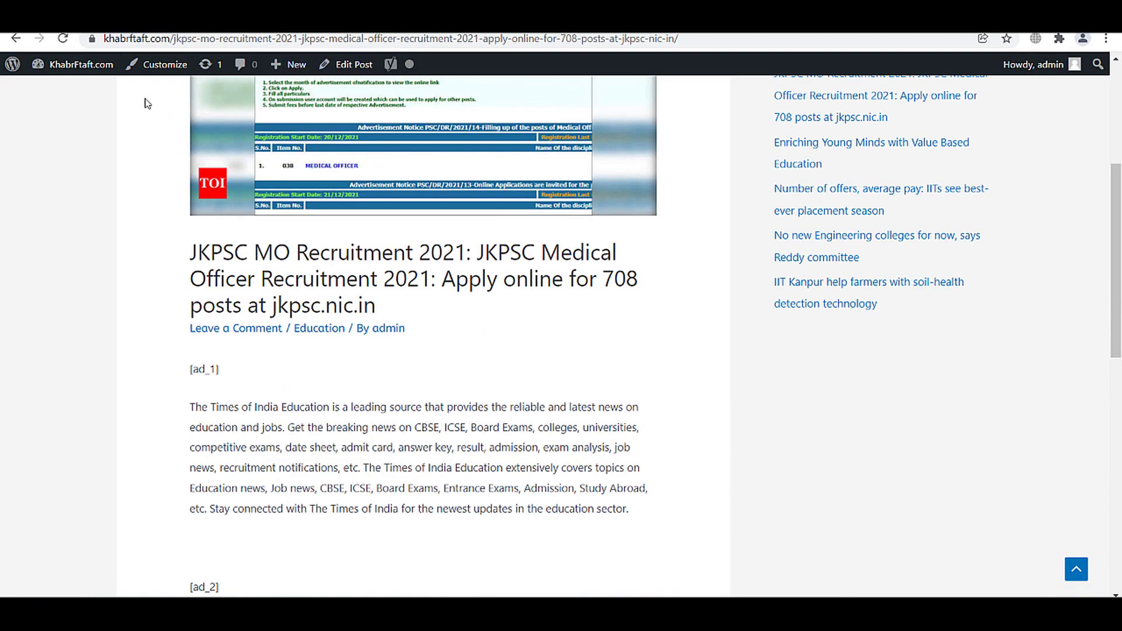
- Open the site's home page and scroll through it to check the post count
mouse_move(92, 83)
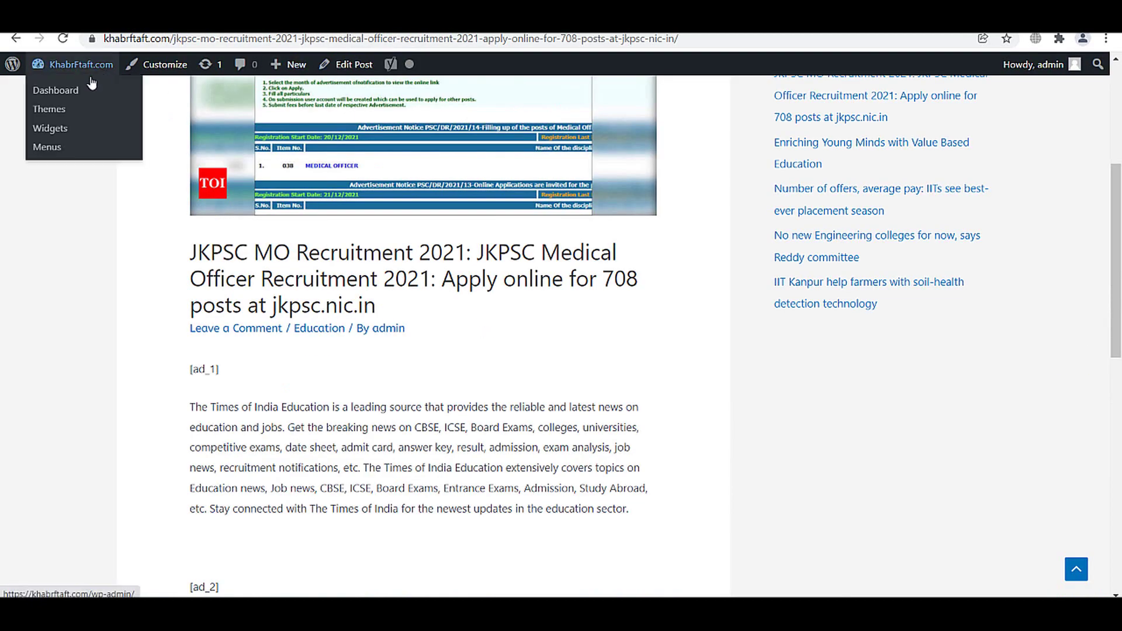
scroll(741, 296, up, 5)
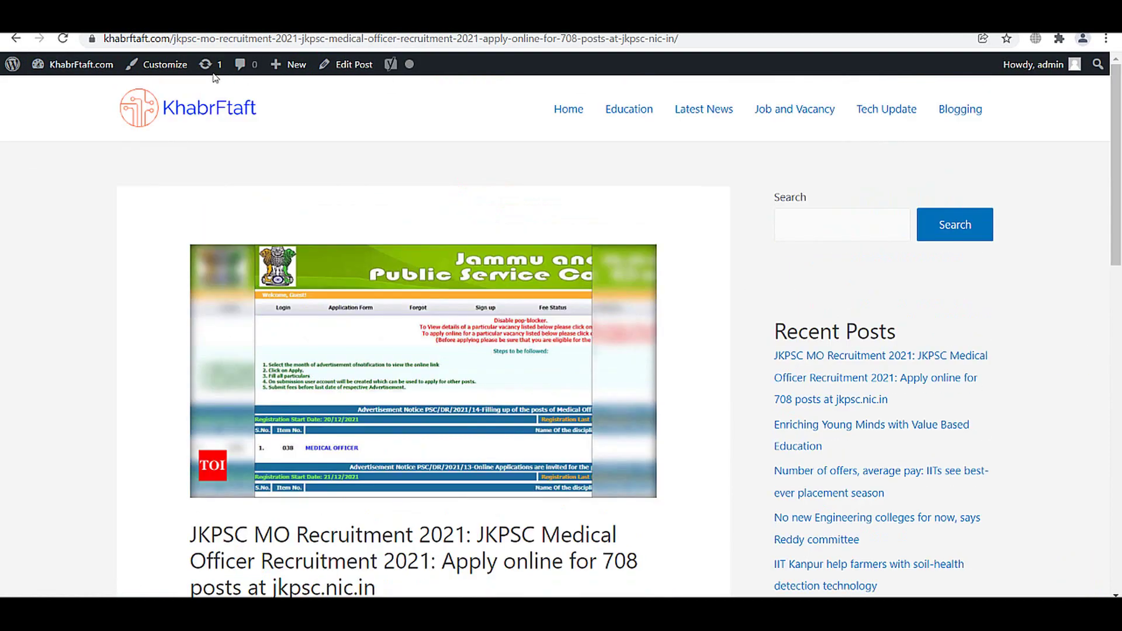
click(196, 113)
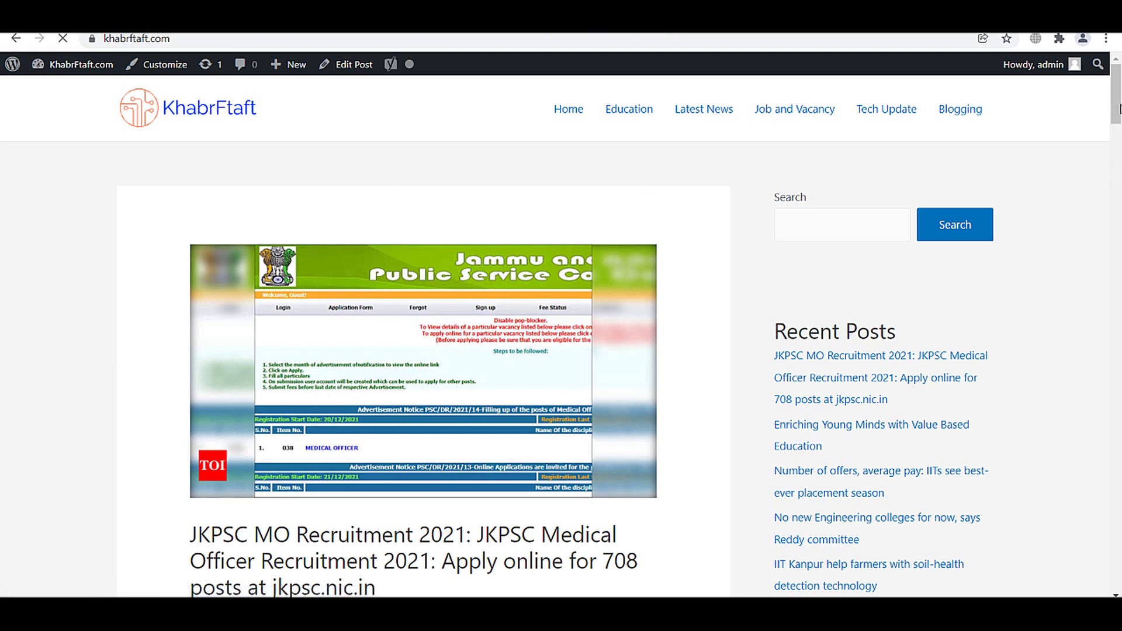
drag(1117, 135, 1120, 508)
scroll(488, 133, up, 7)
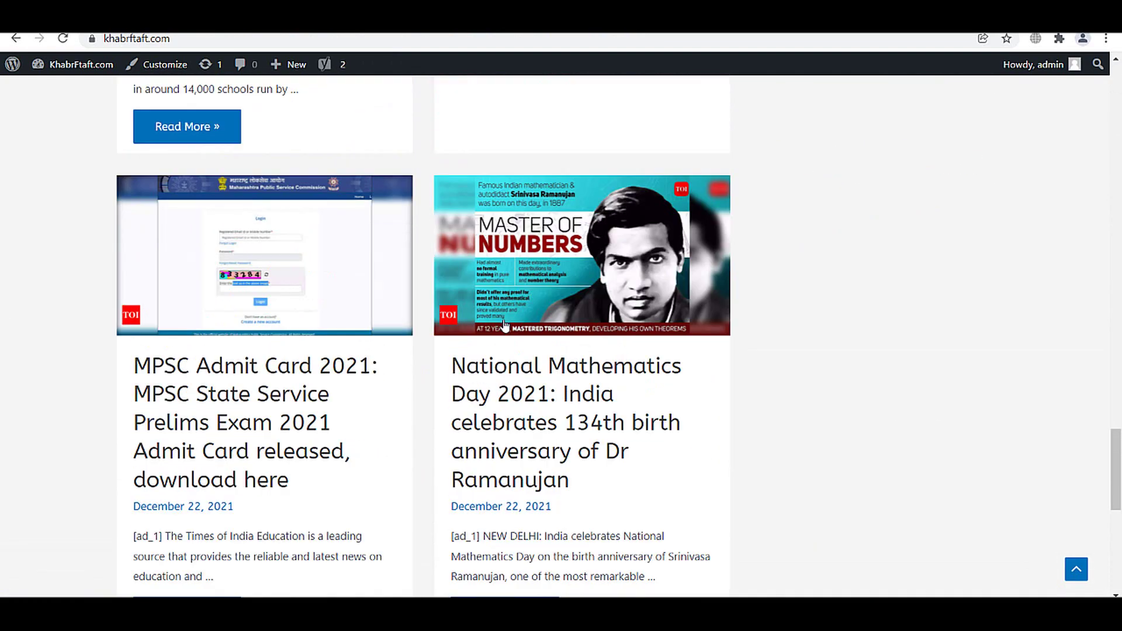
scroll(433, 337, up, 2)
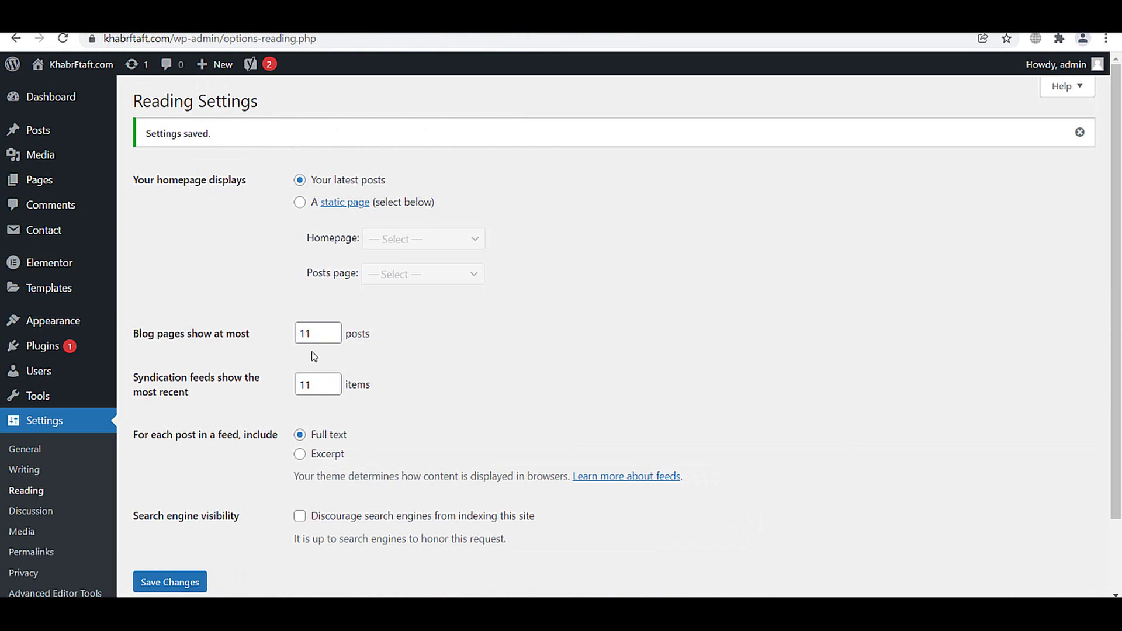
- Select the syndication feeds value and save the Reading settings
double_click(310, 386)
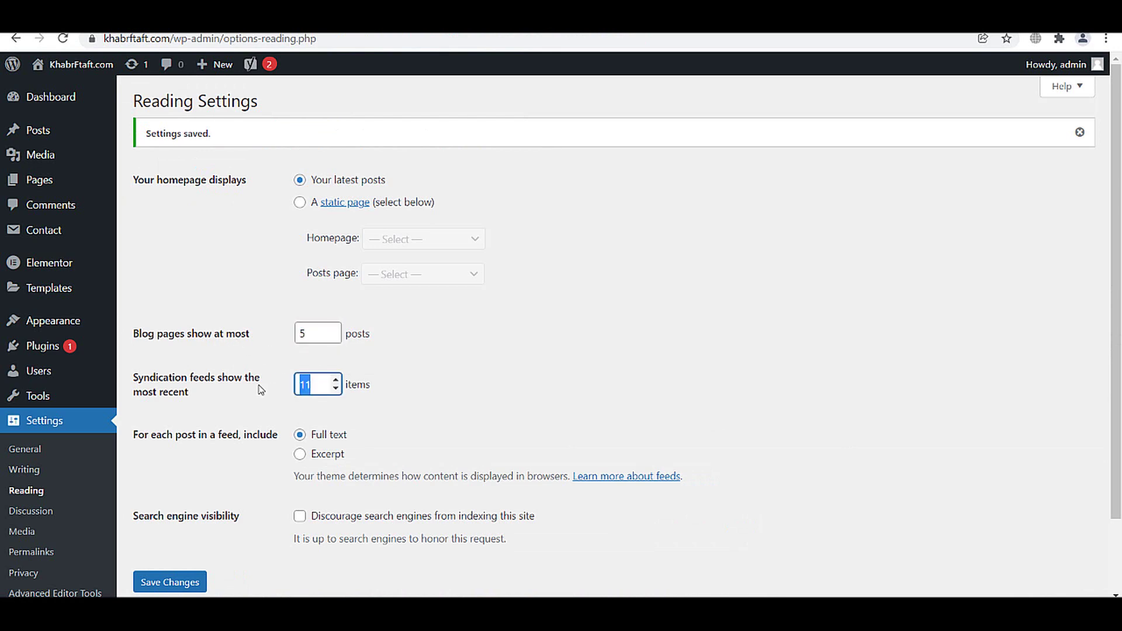
click(183, 586)
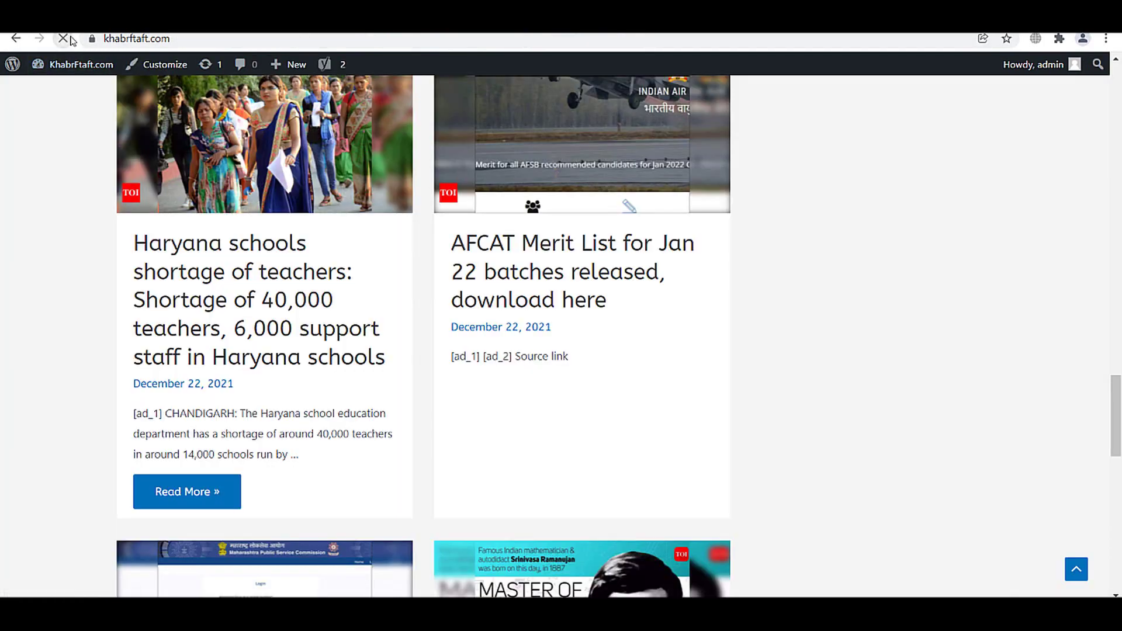
scroll(1119, 346, down, 10)
scroll(1119, 418, up, 20)
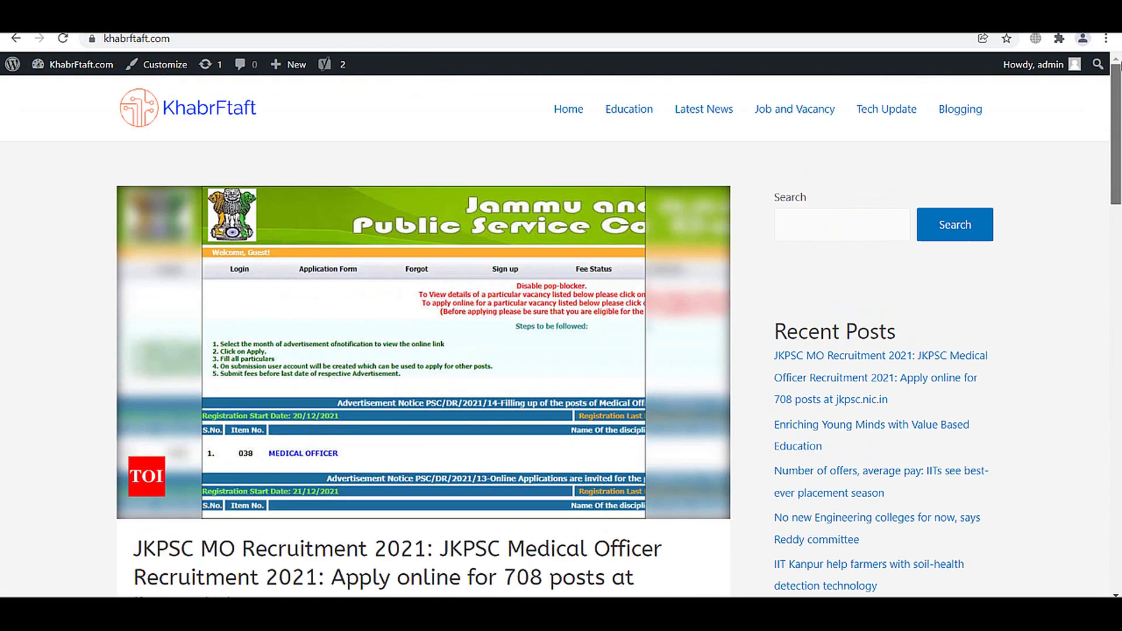
scroll(1119, 374, down, 15)
drag(1119, 374, 1119, 409)
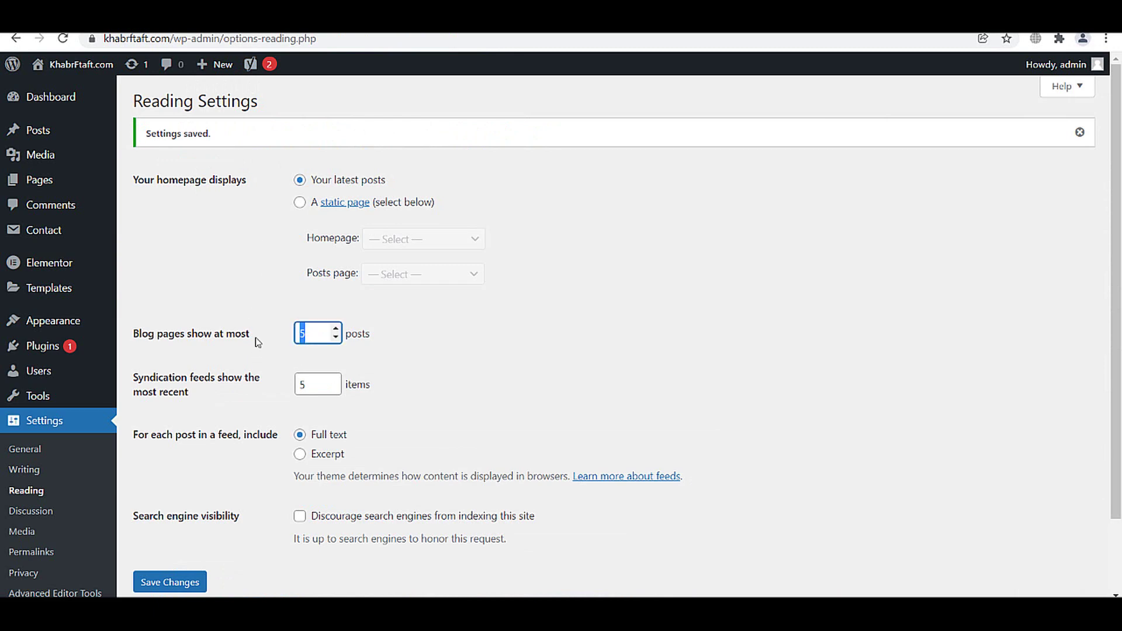
- Change syndication feeds to show the 8 most recent items and reload the page
click(308, 377)
key(BackSpace)
text(8)
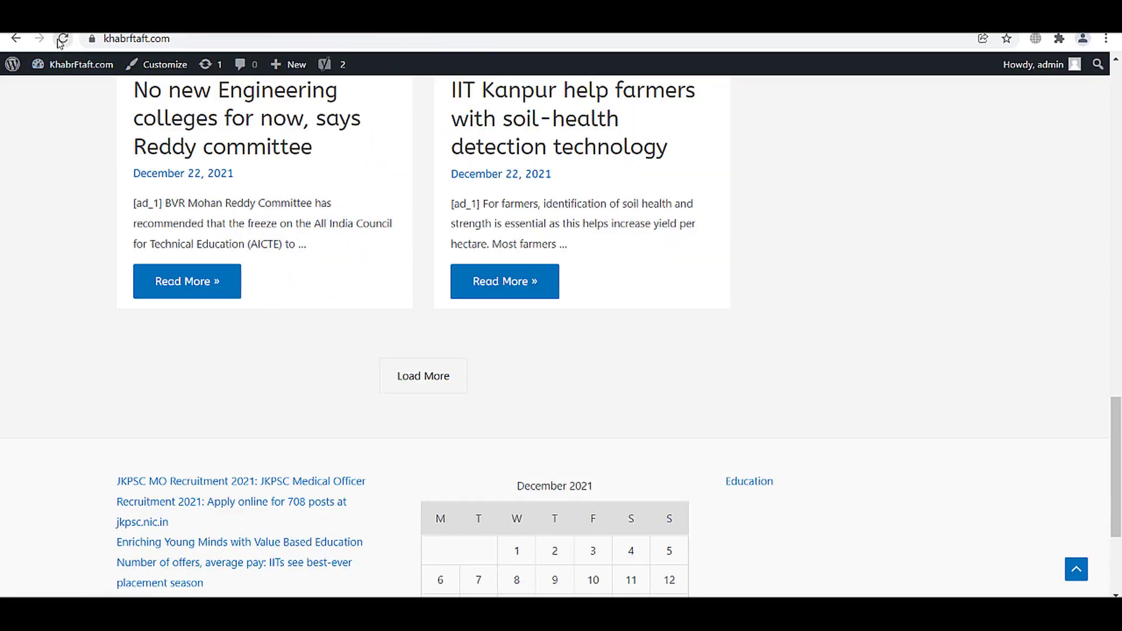
click(63, 38)
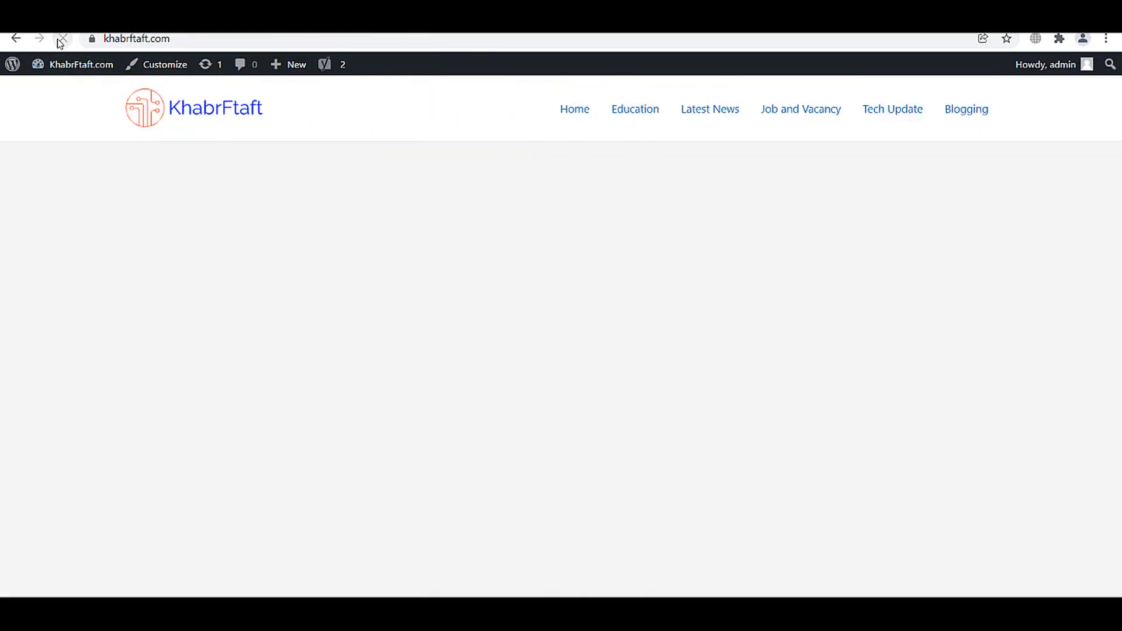
scroll(1117, 435, down, 15)
scroll(1117, 435, up, 1)
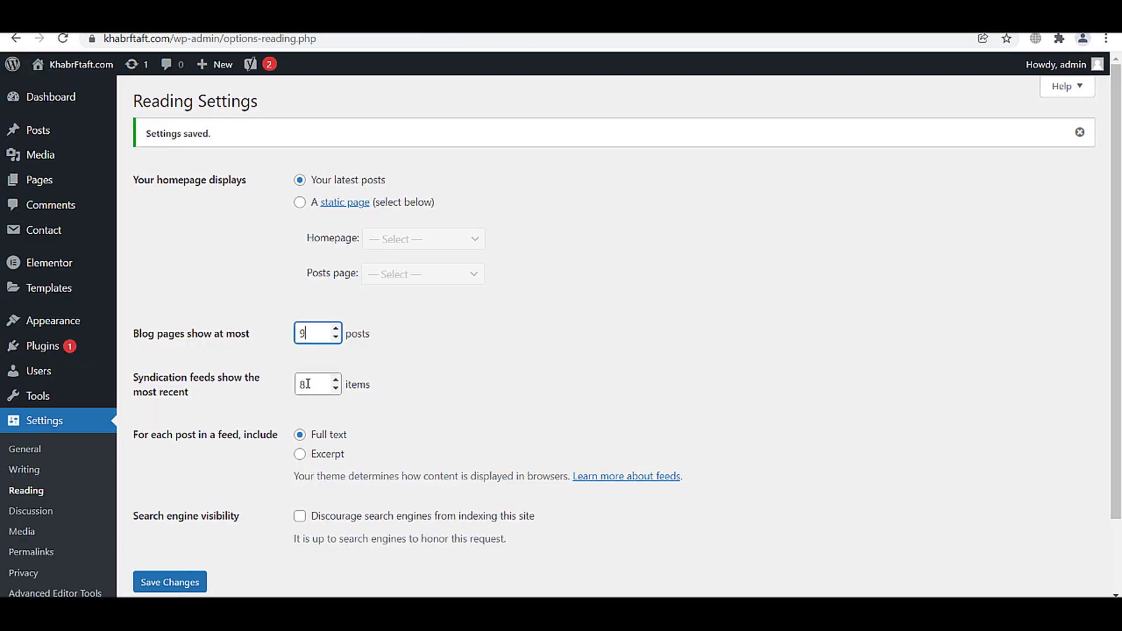
- Save the Reading settings again with 9 posts per page and 8 feed items
double_click(312, 387)
click(193, 581)
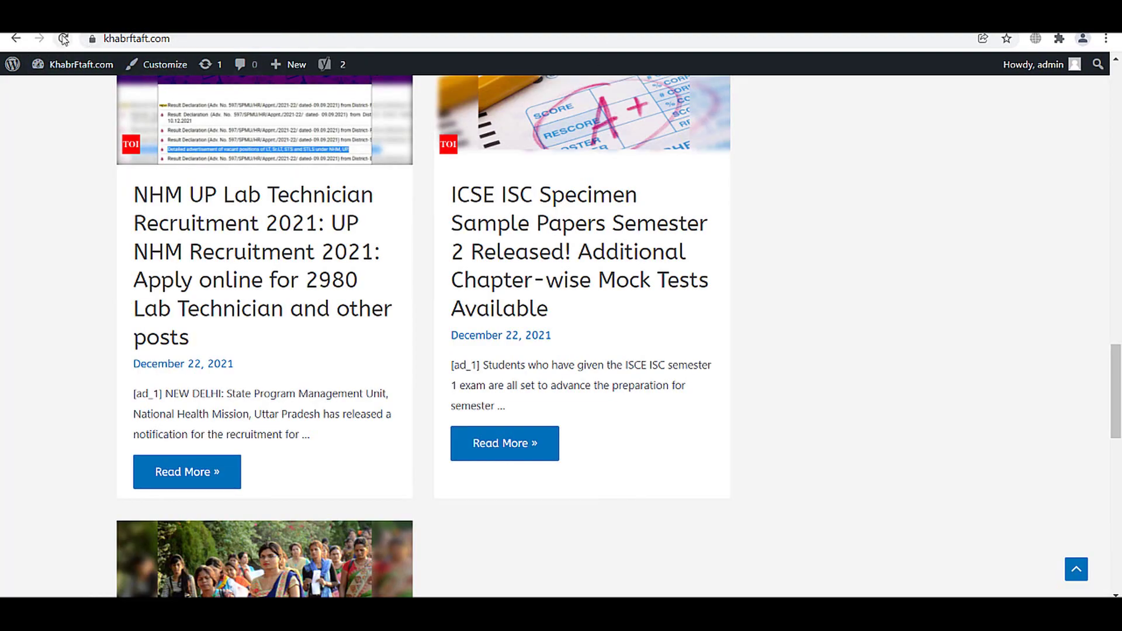
scroll(561, 336, down, 10)
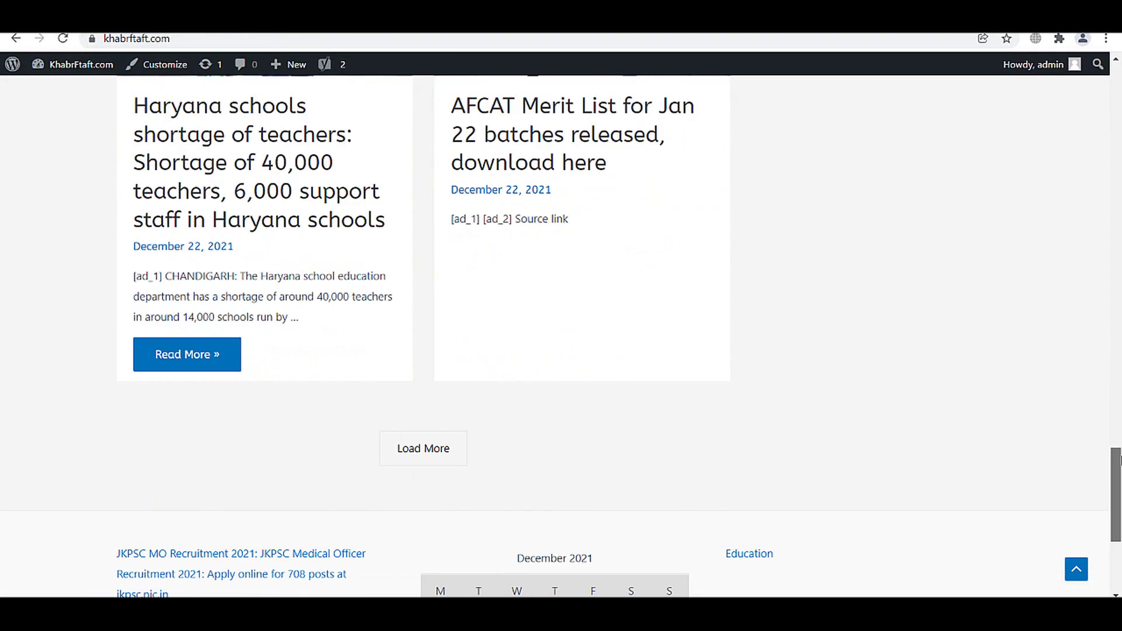
scroll(561, 337, up, 20)
scroll(561, 337, down, 15)
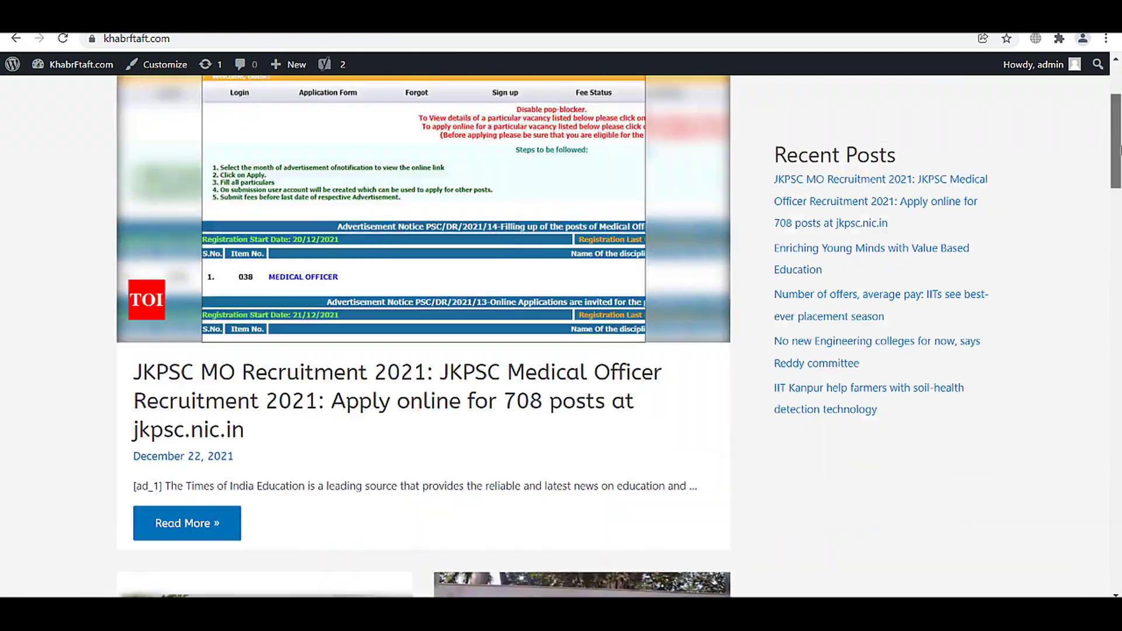
scroll(560, 337, up, 15)
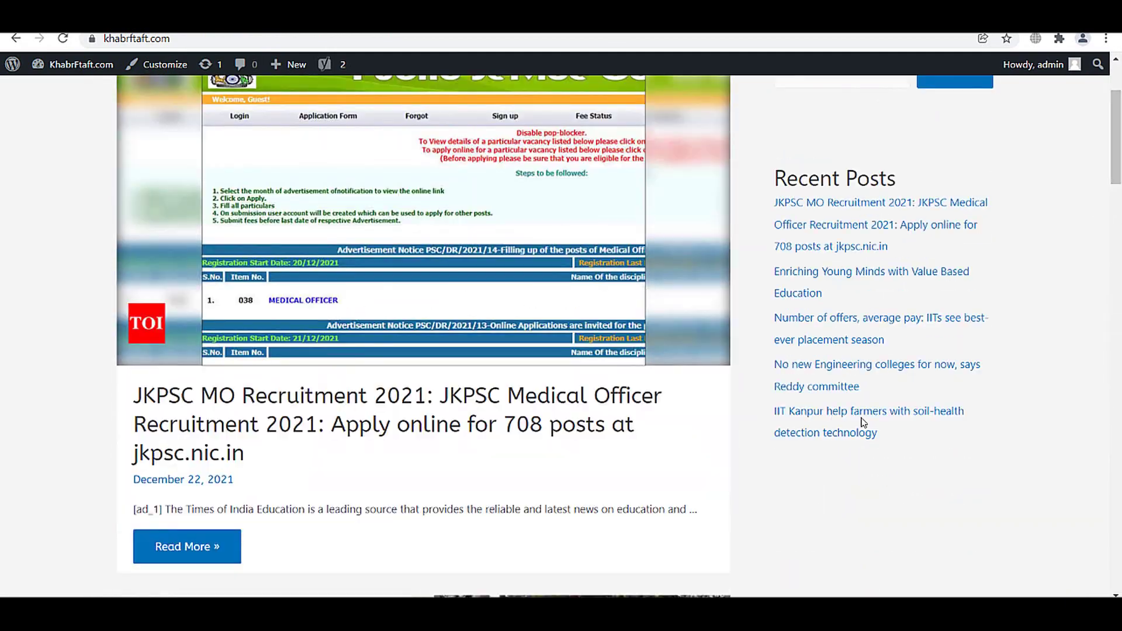
scroll(872, 465, down, 8)
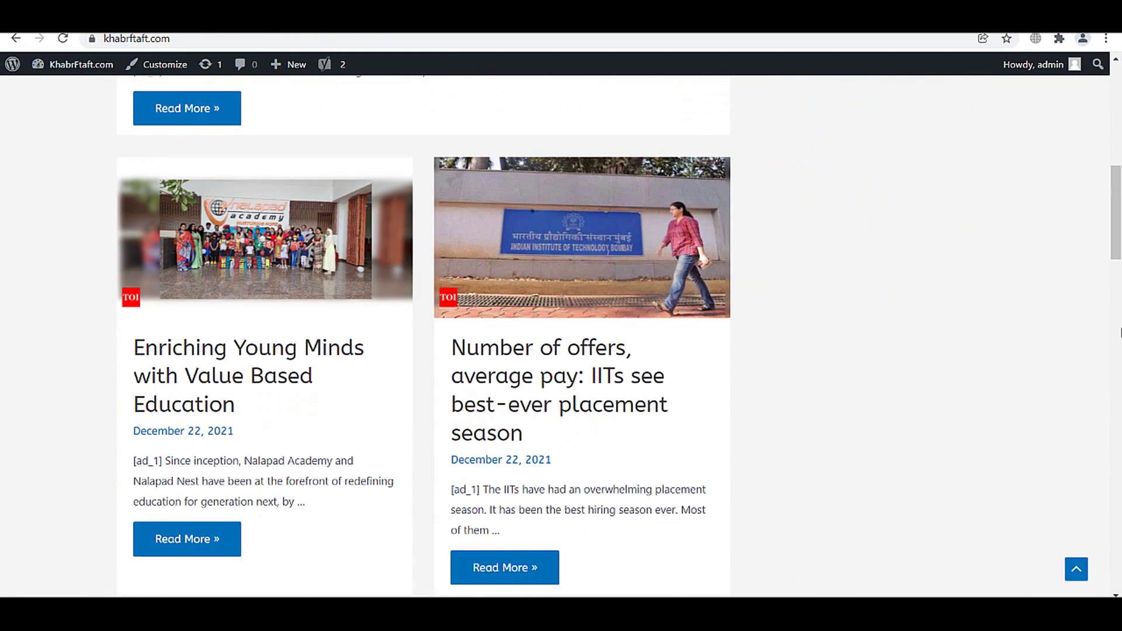
scroll(1120, 332, down, 12)
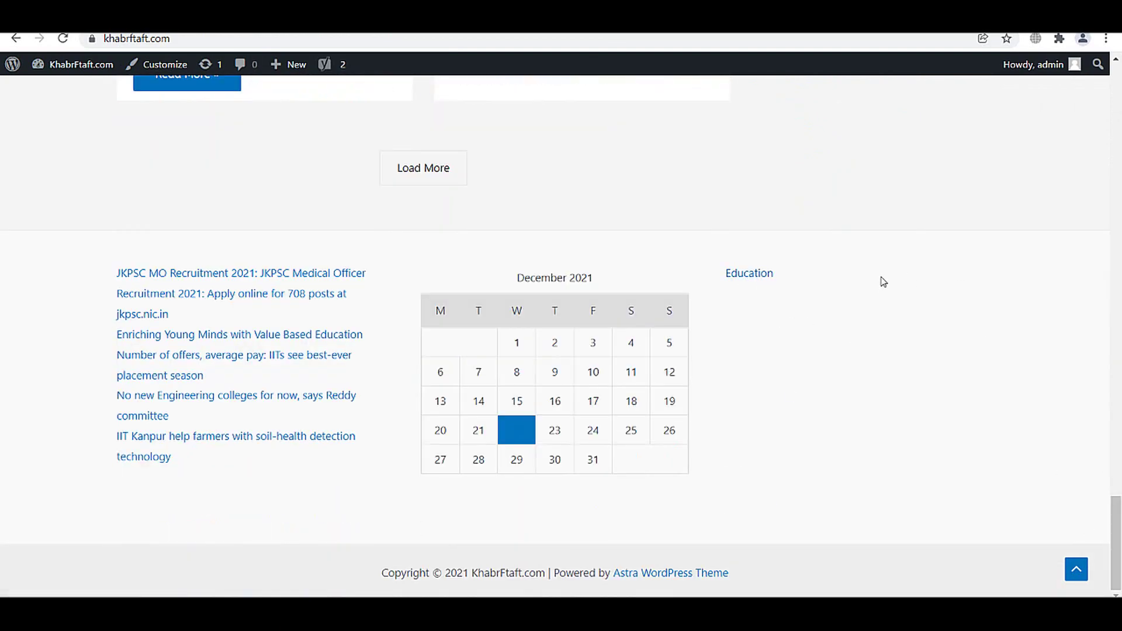
scroll(769, 405, up, 2)
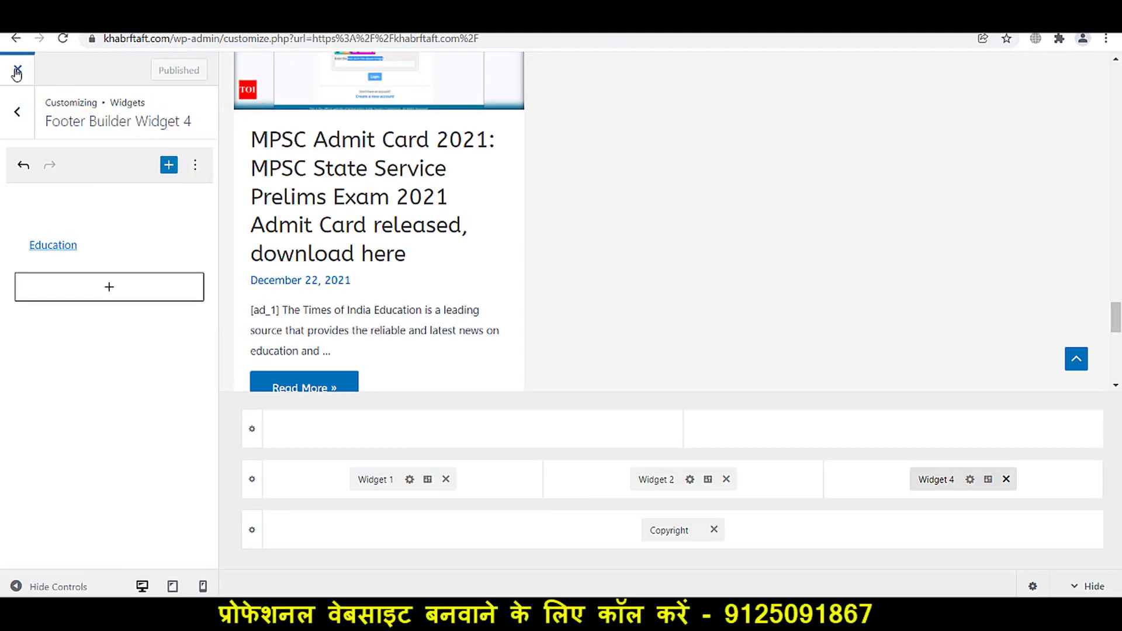
- Relaunch the Customizer from the site's Customize link and go to the Global panel
click(17, 69)
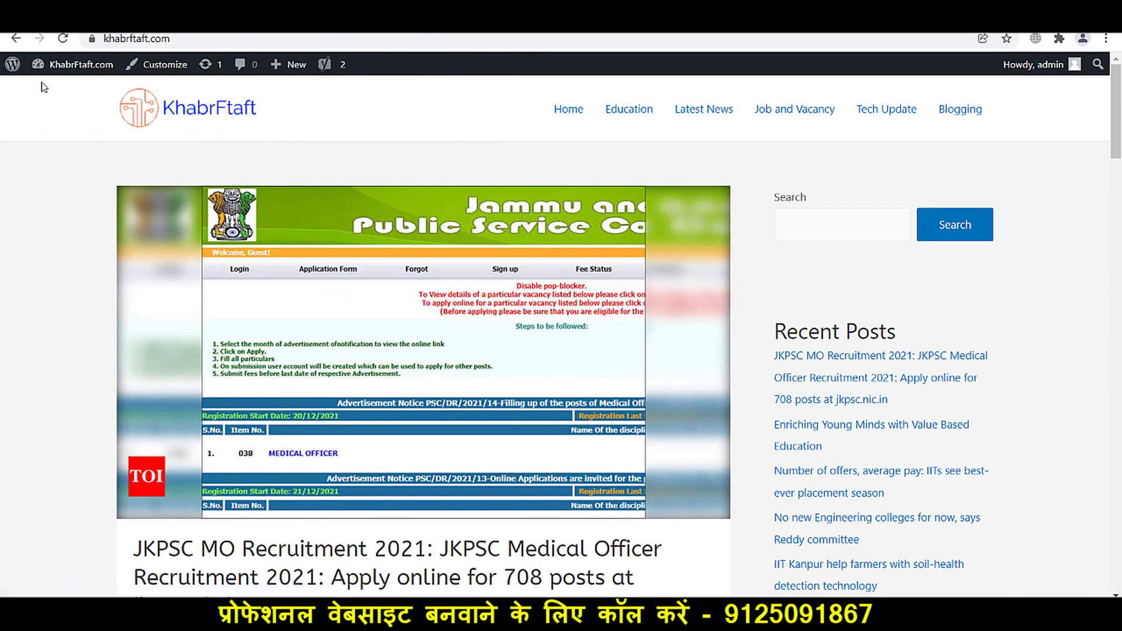
click(156, 64)
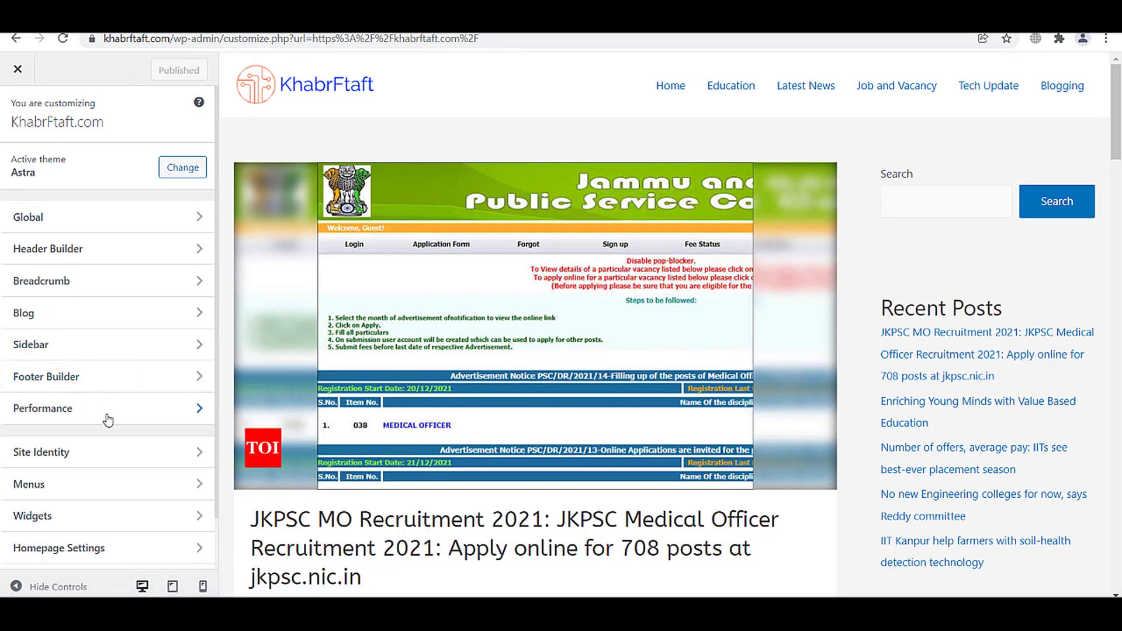
scroll(111, 430, down, 1)
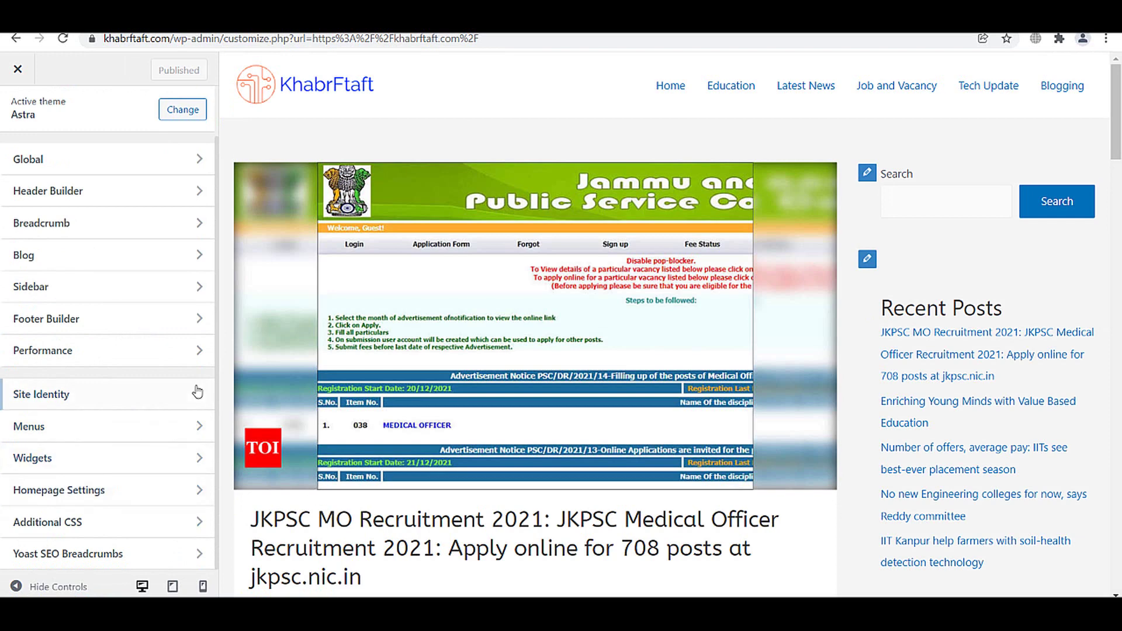
scroll(195, 392, up, 1)
click(62, 230)
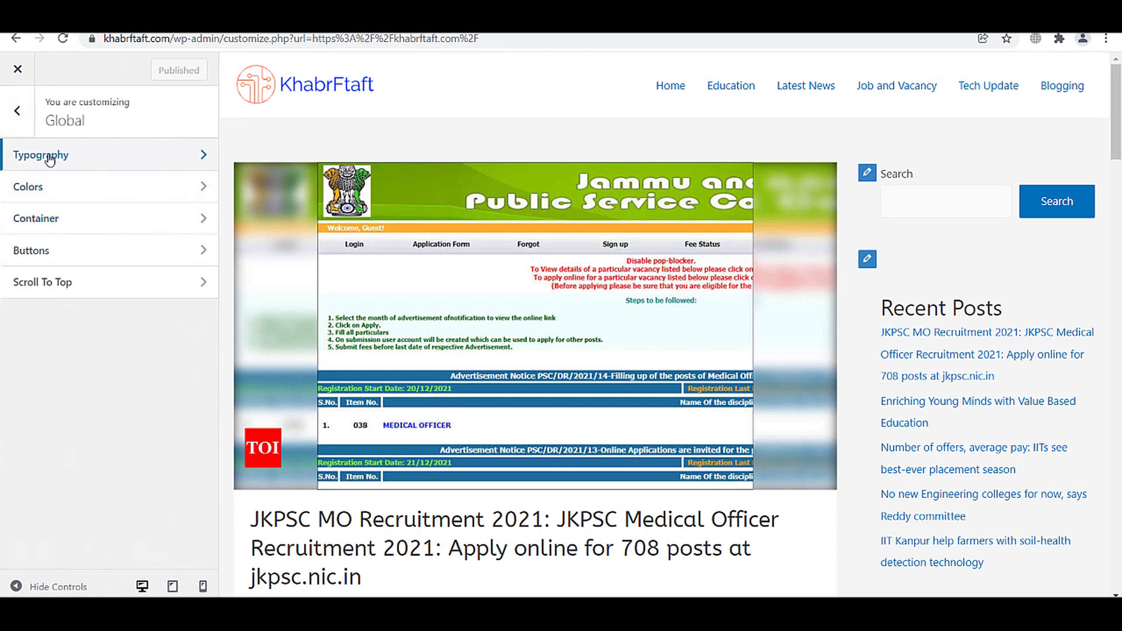
- Set the body font to ABeeZee in Typography and publish it
click(91, 166)
scroll(153, 345, down, 2)
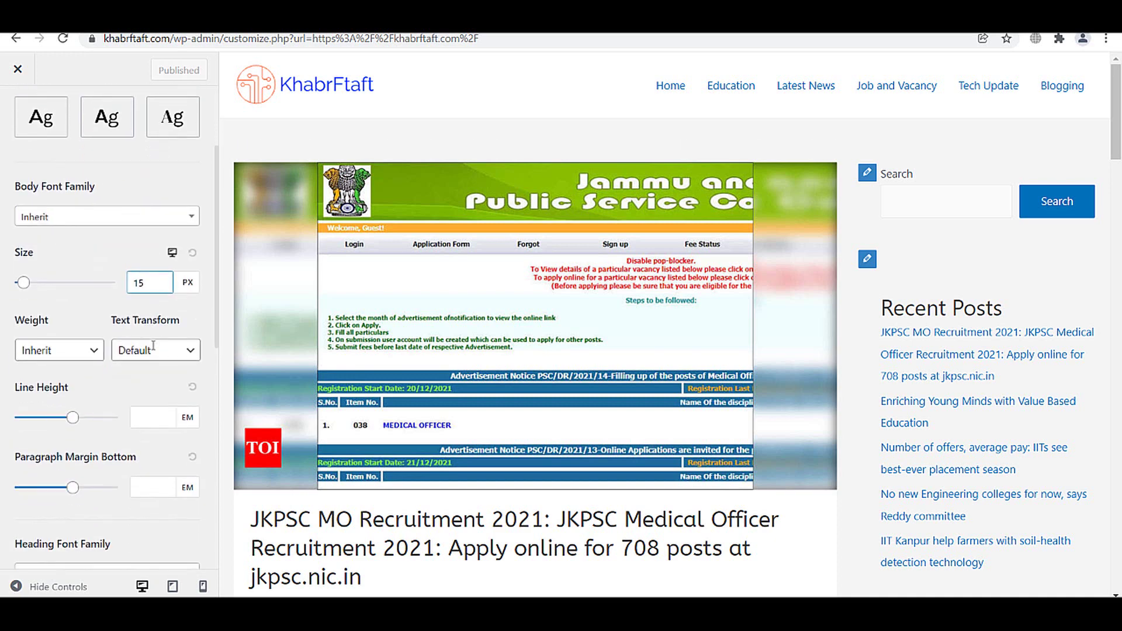
click(116, 220)
scroll(125, 306, down, 2)
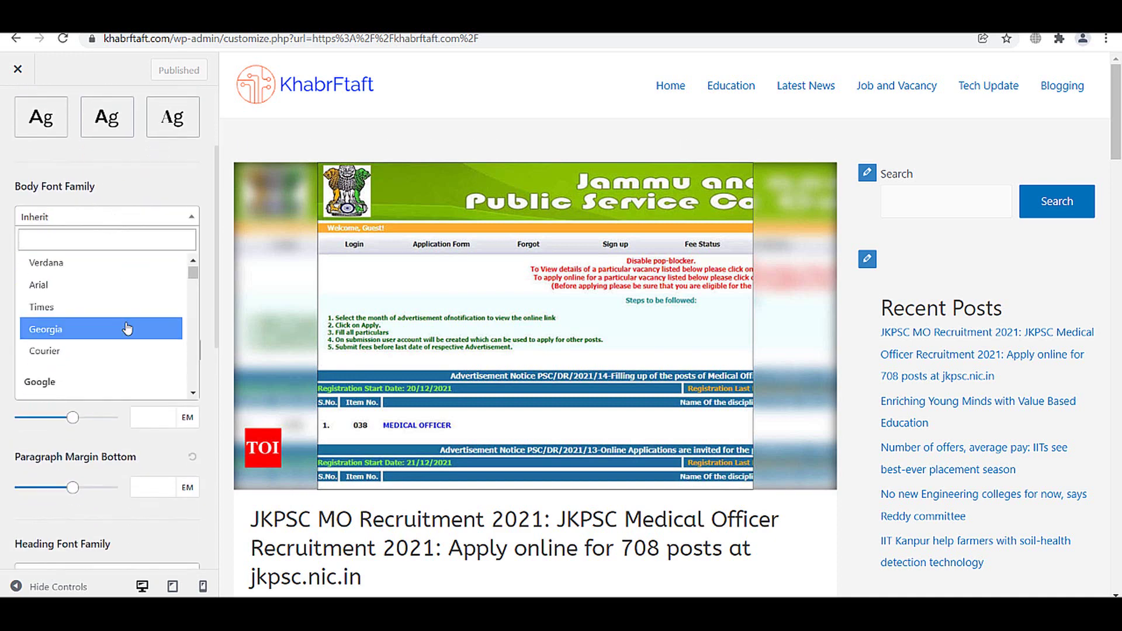
scroll(128, 342, down, 2)
click(118, 333)
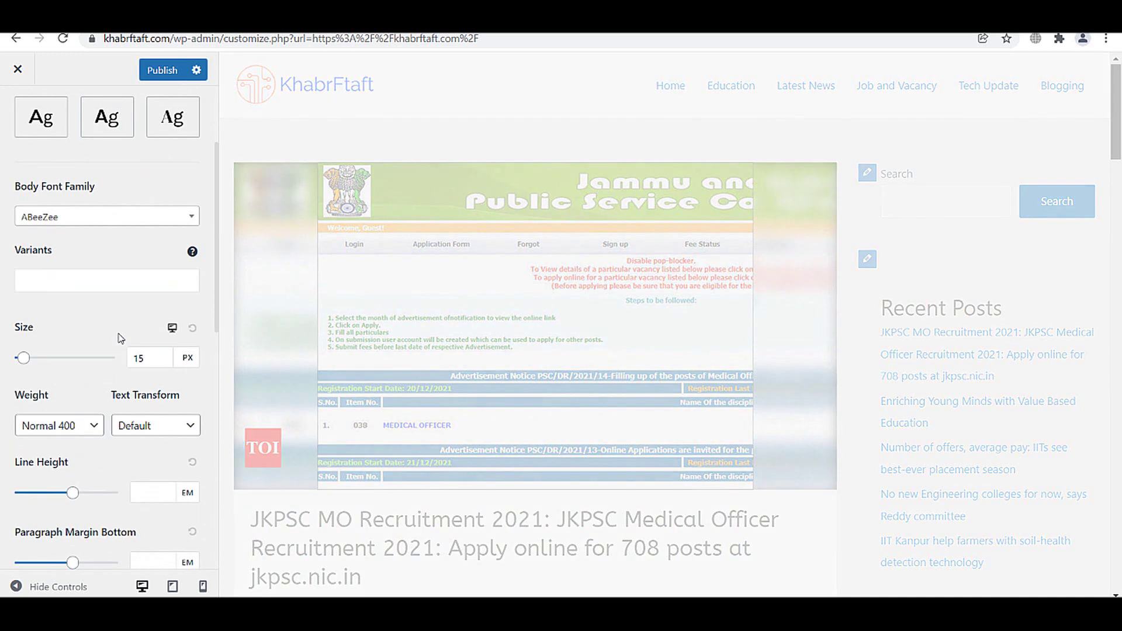
scroll(586, 325, down, 3)
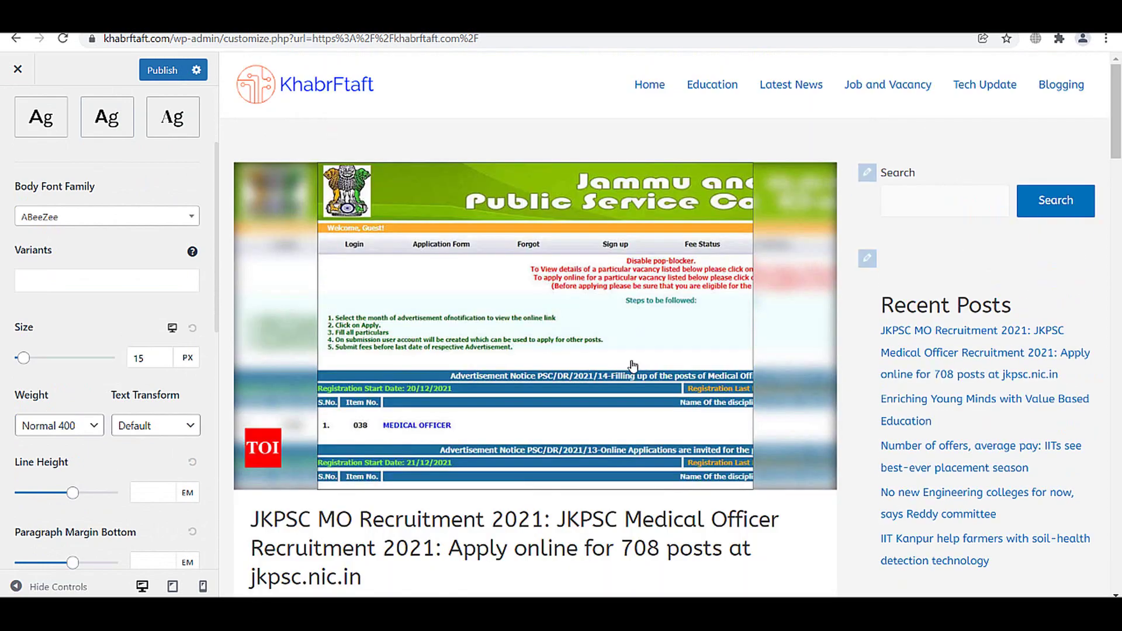
scroll(146, 363, down, 9)
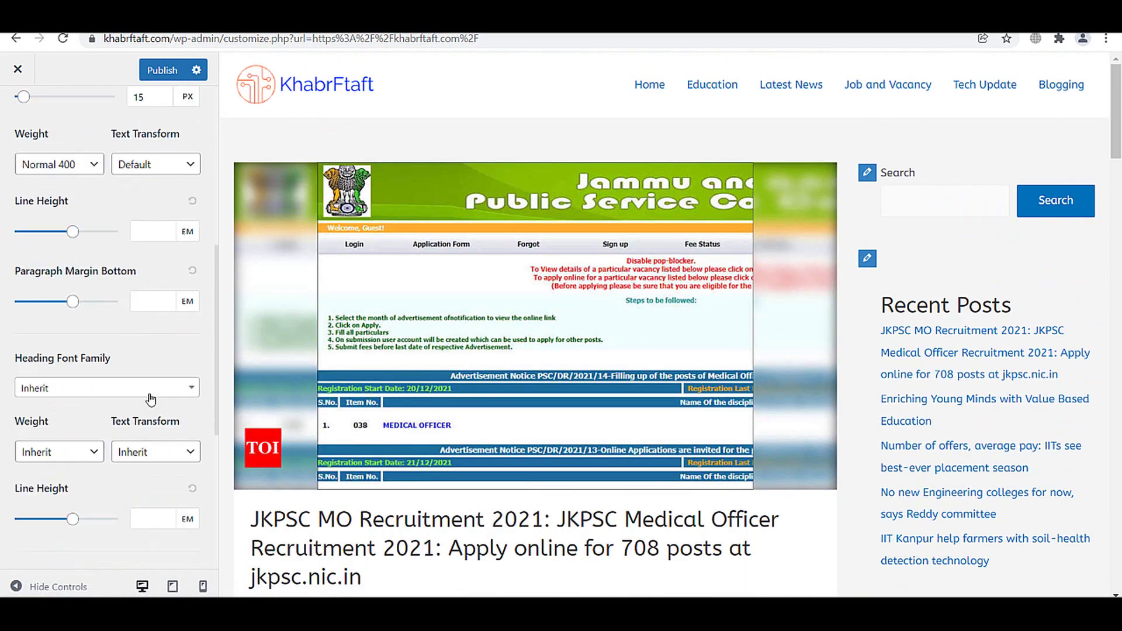
click(161, 73)
- Set the body text size to 16 and publish it
scroll(97, 234, up, 7)
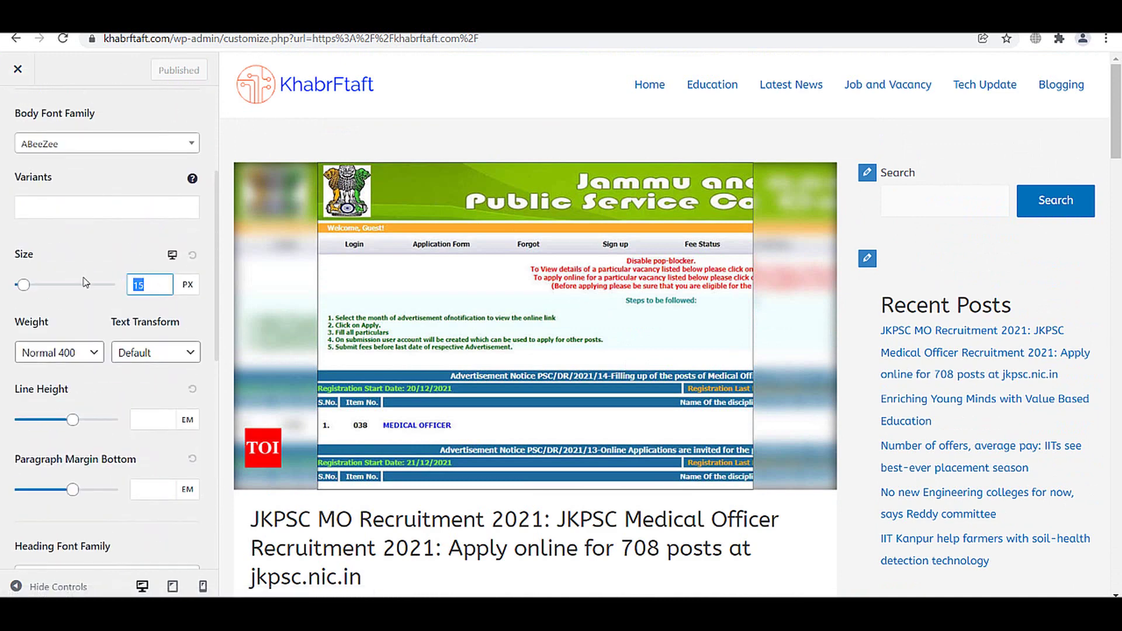
text(16)
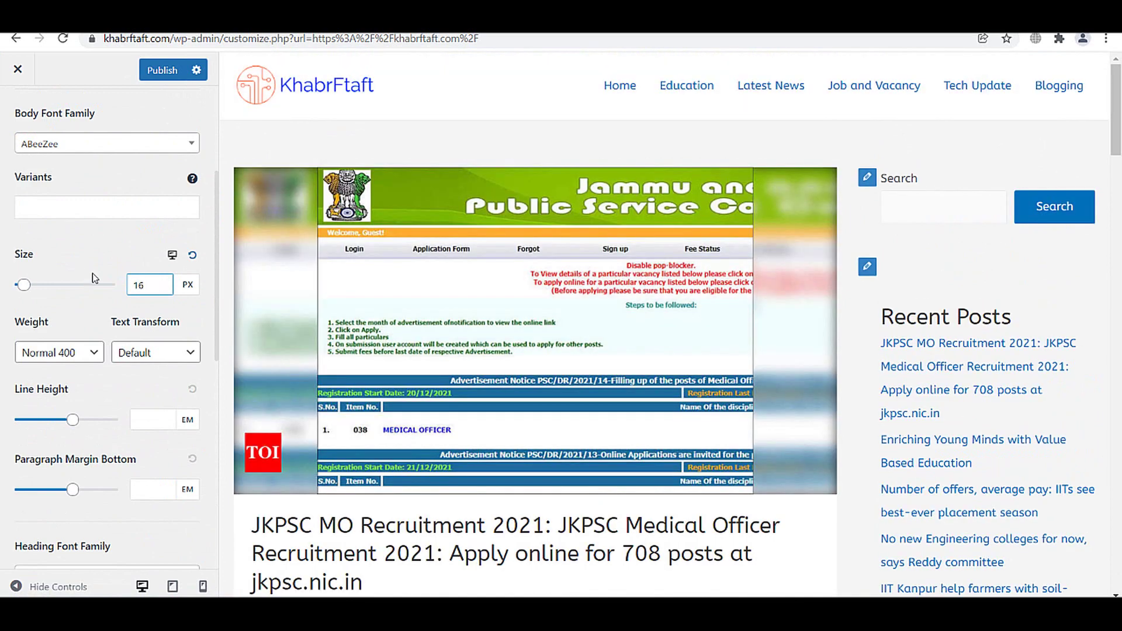
click(164, 70)
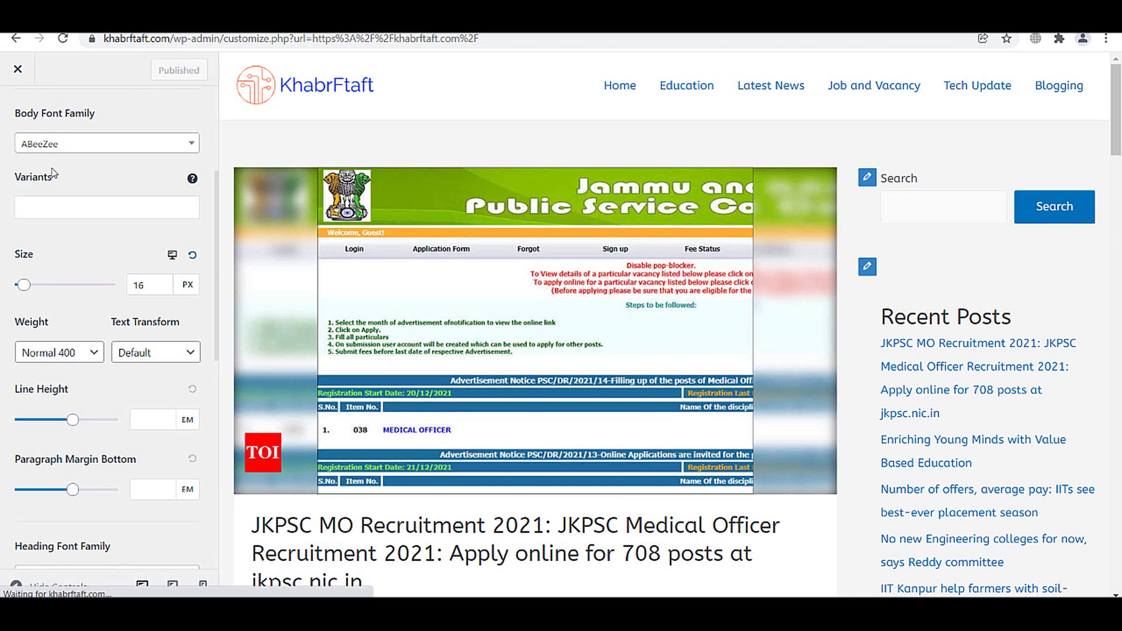
- Raise the H1 line height to 2.46 em, keeping the 40 px H1 size unit
scroll(37, 179, down, 6)
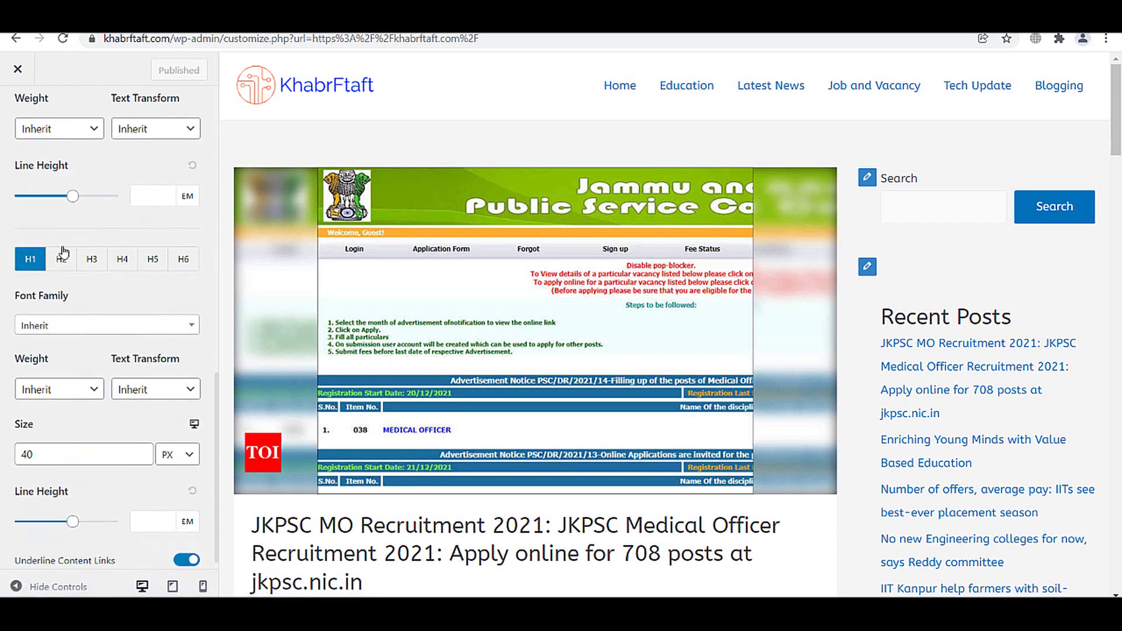
scroll(62, 257, down, 4)
scroll(156, 286, down, 1)
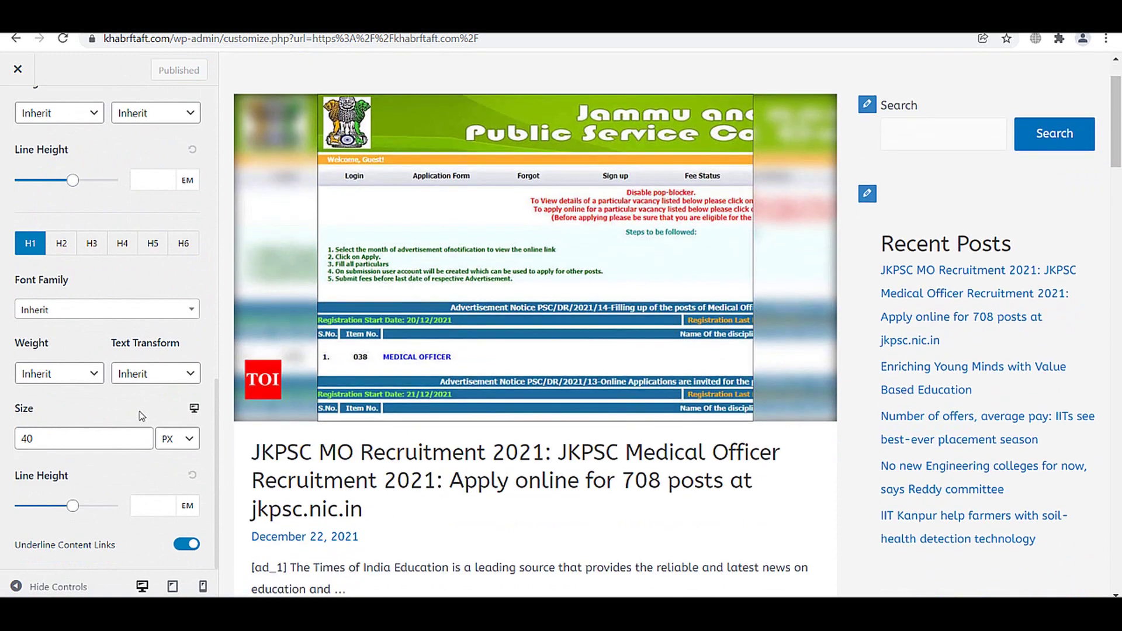
scroll(106, 273, up, 6)
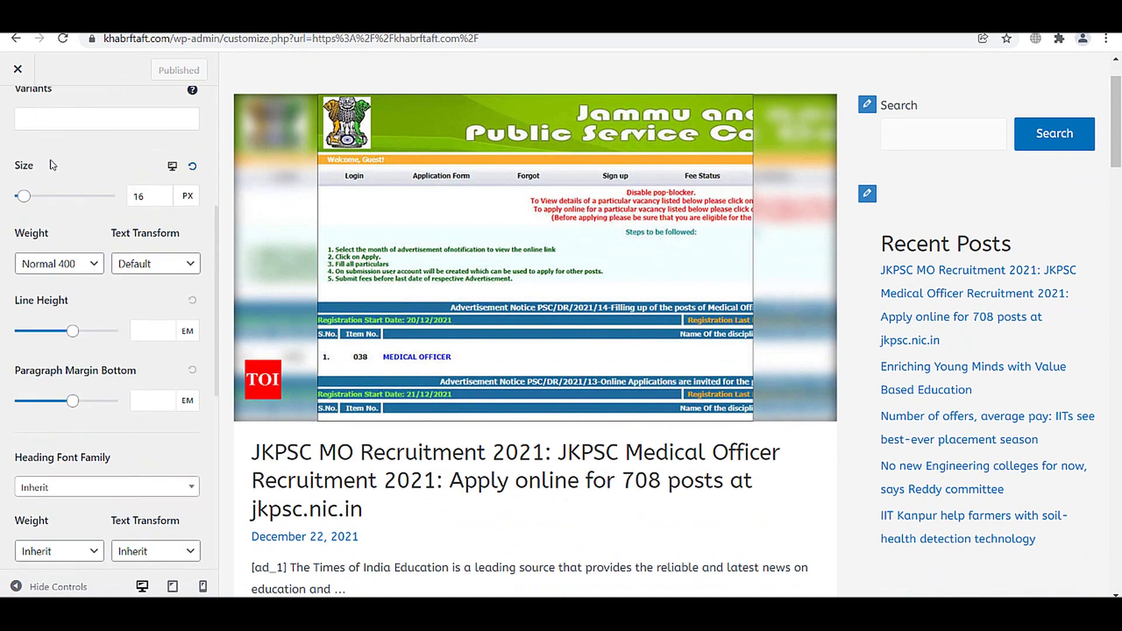
scroll(130, 433, down, 6)
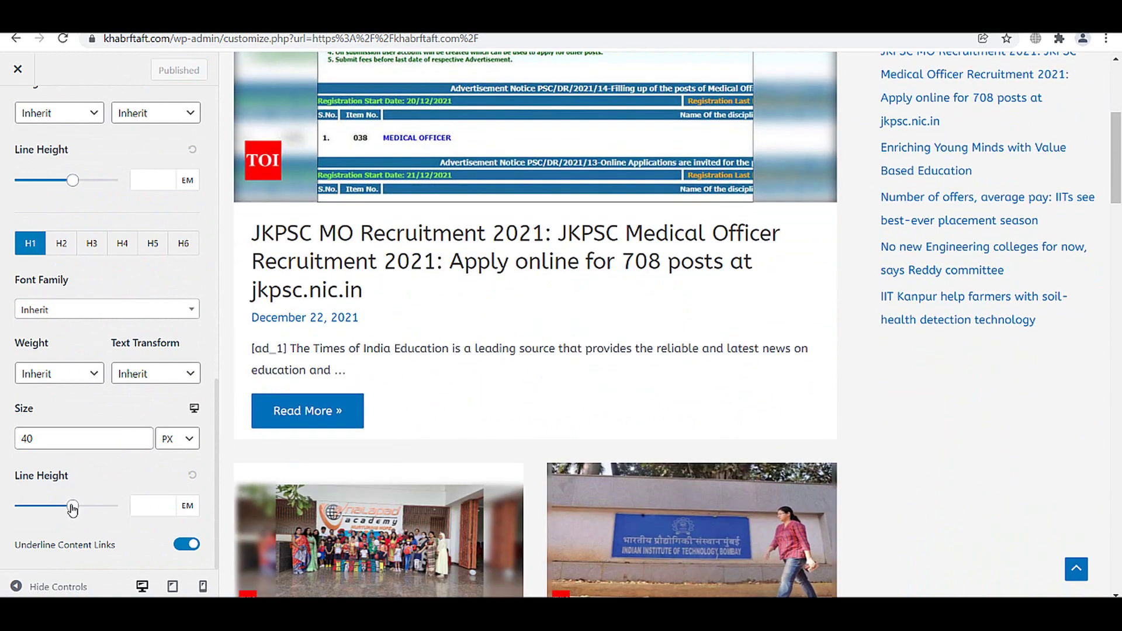
drag(73, 508, 78, 508)
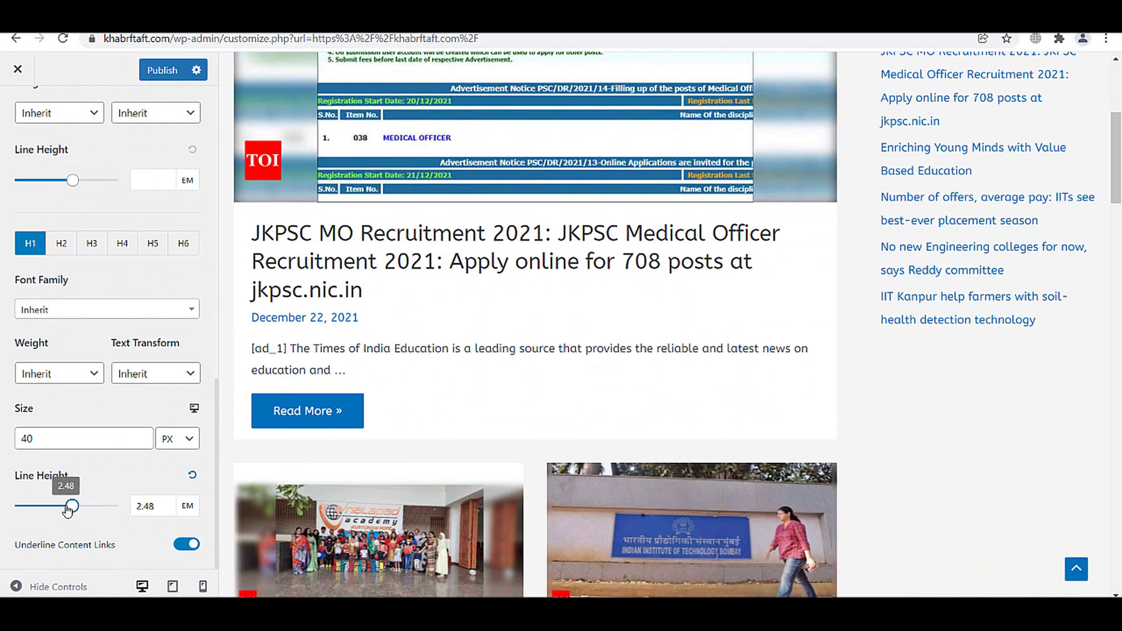
click(176, 439)
click(106, 440)
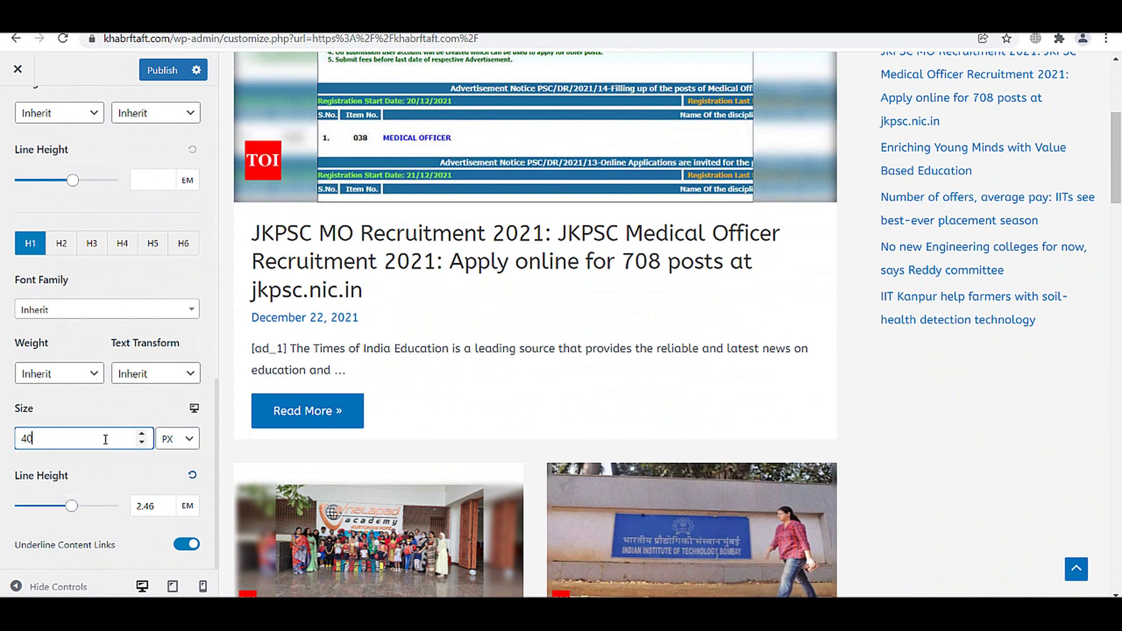
scroll(103, 440, up, 15)
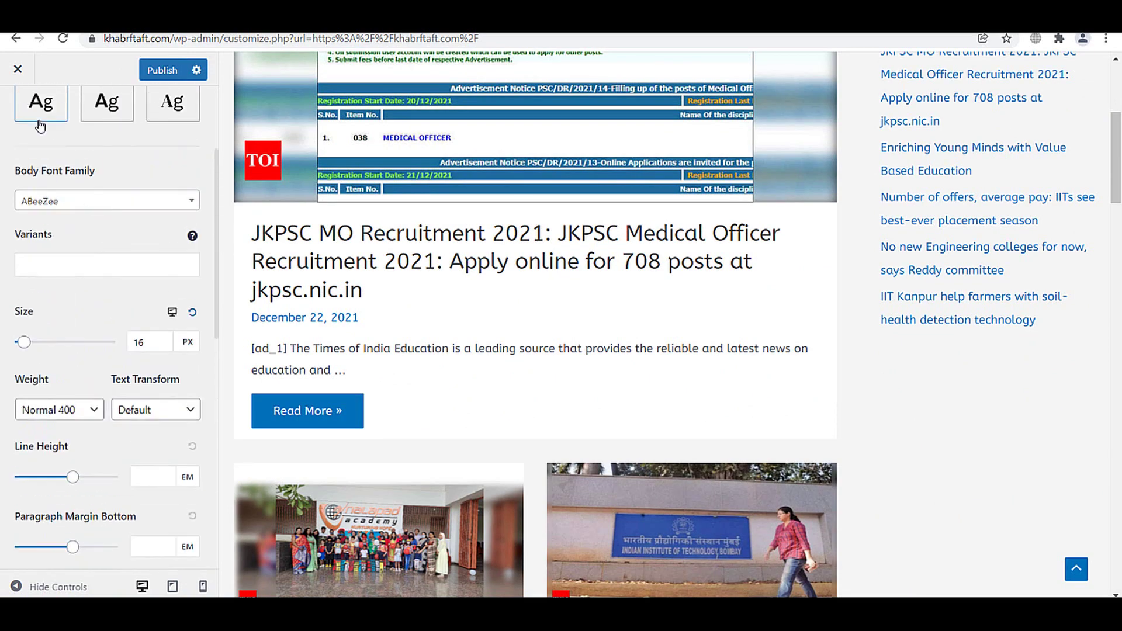
click(16, 112)
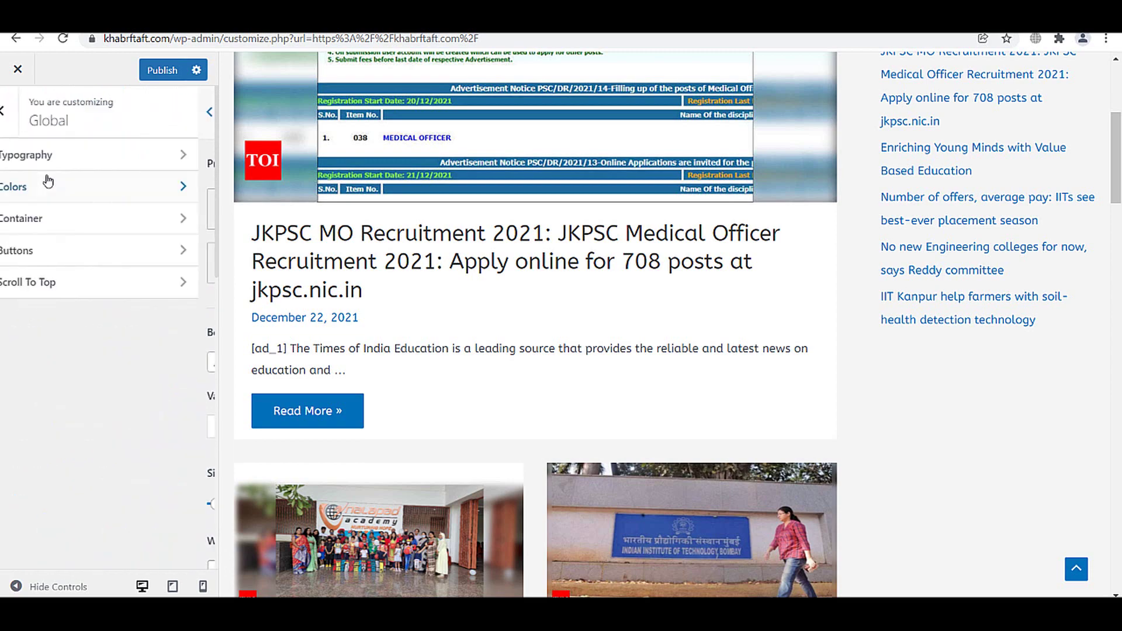
- Set the Container site layout to Max Width (1200 px) after briefly trying Fluid
click(78, 223)
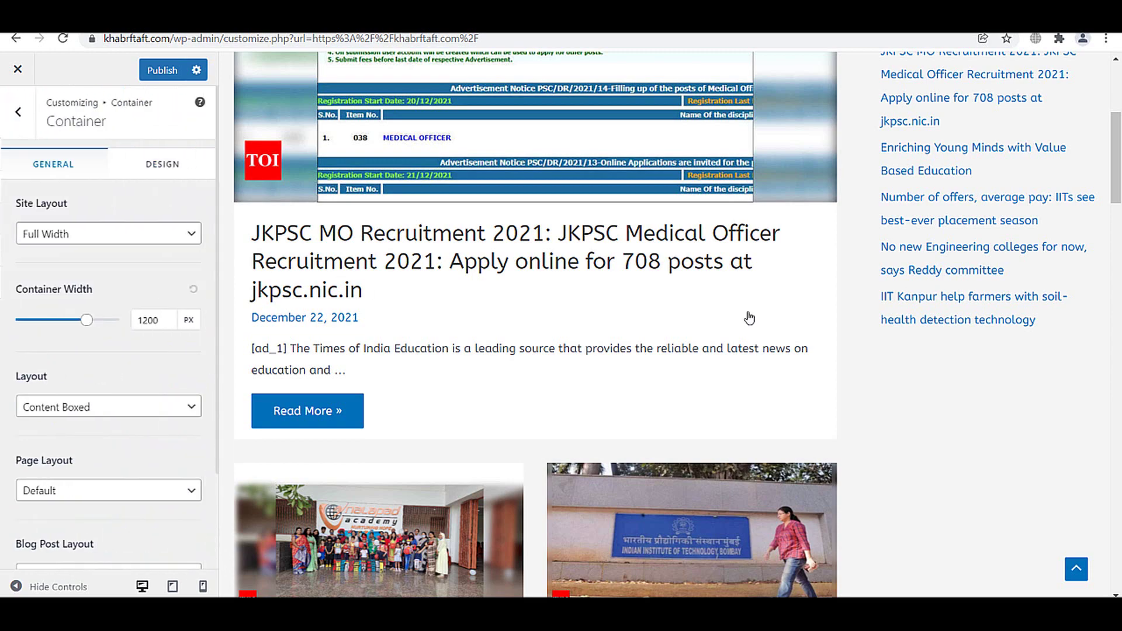
scroll(746, 318, up, 5)
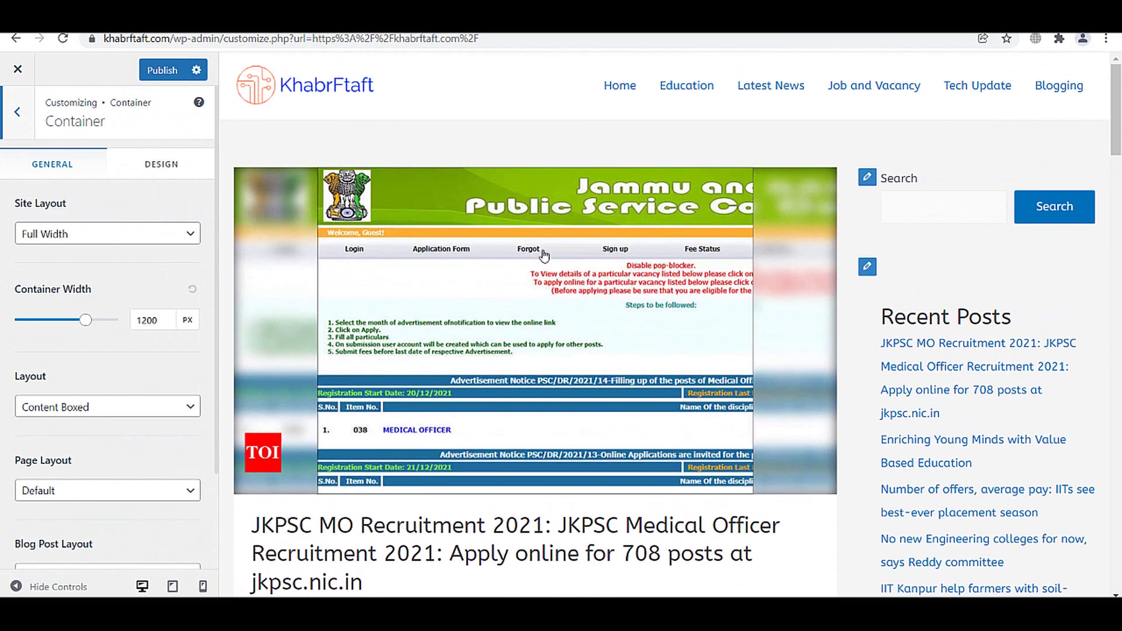
click(82, 237)
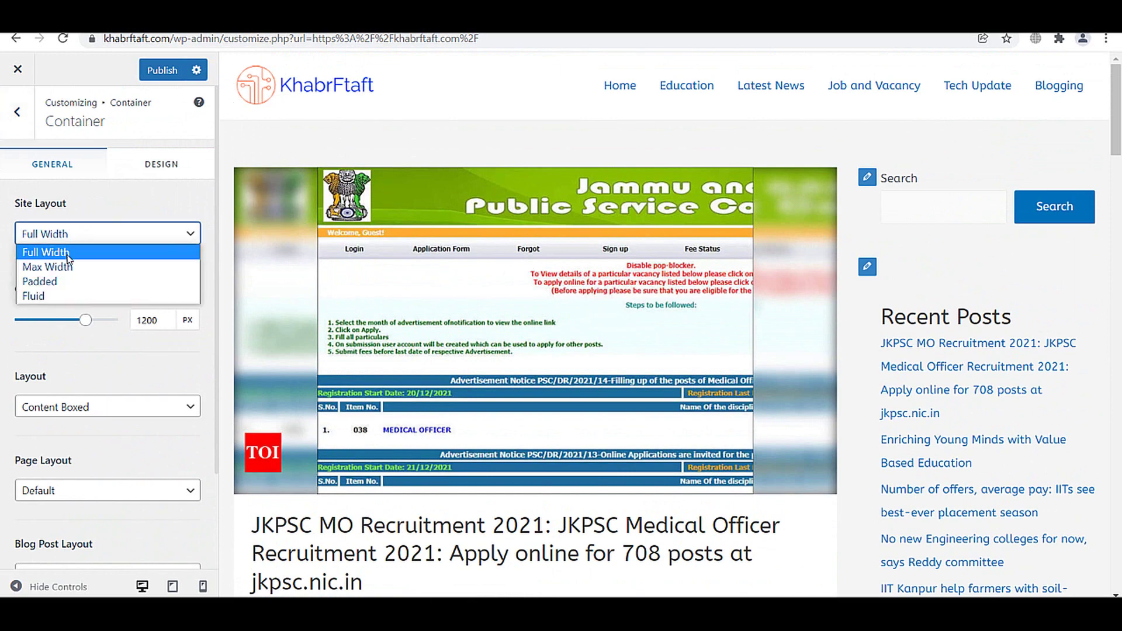
click(66, 265)
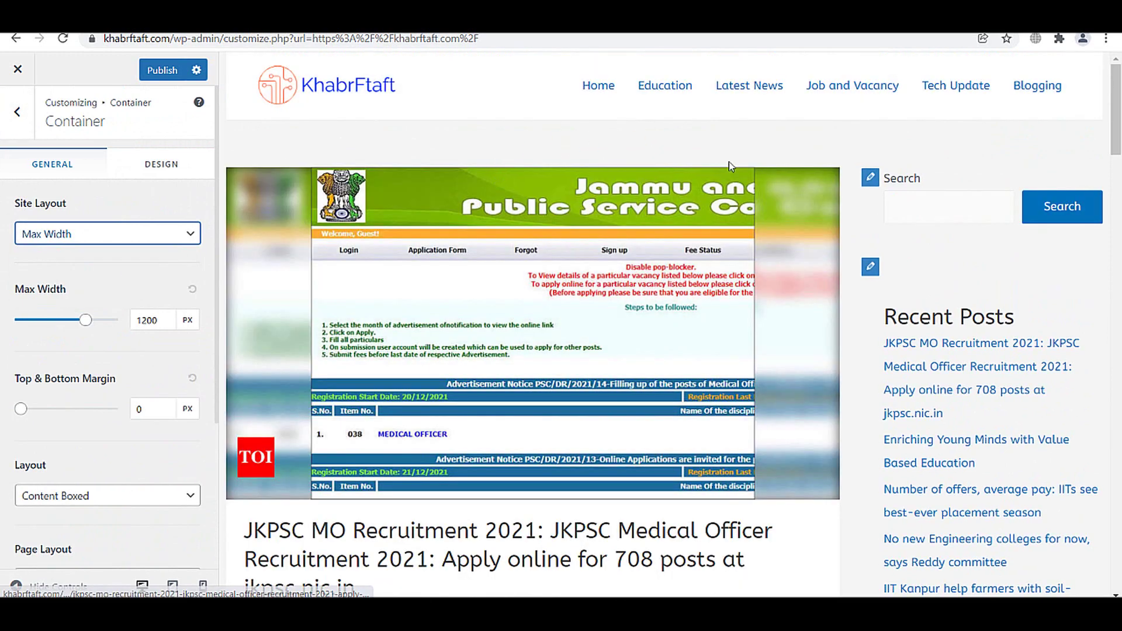
click(69, 236)
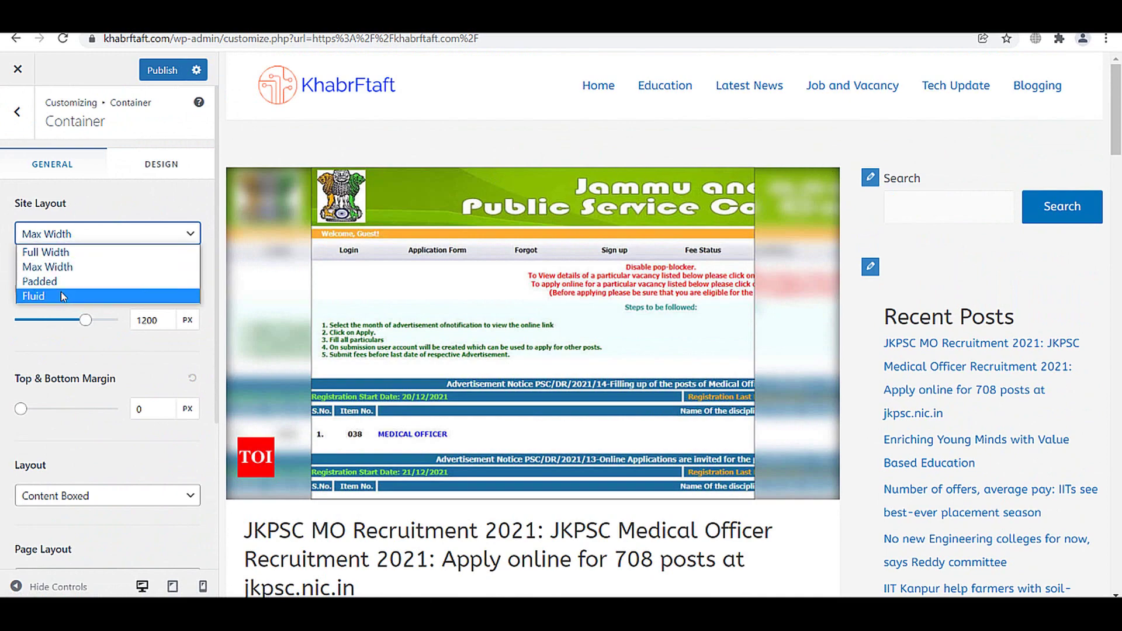
click(59, 294)
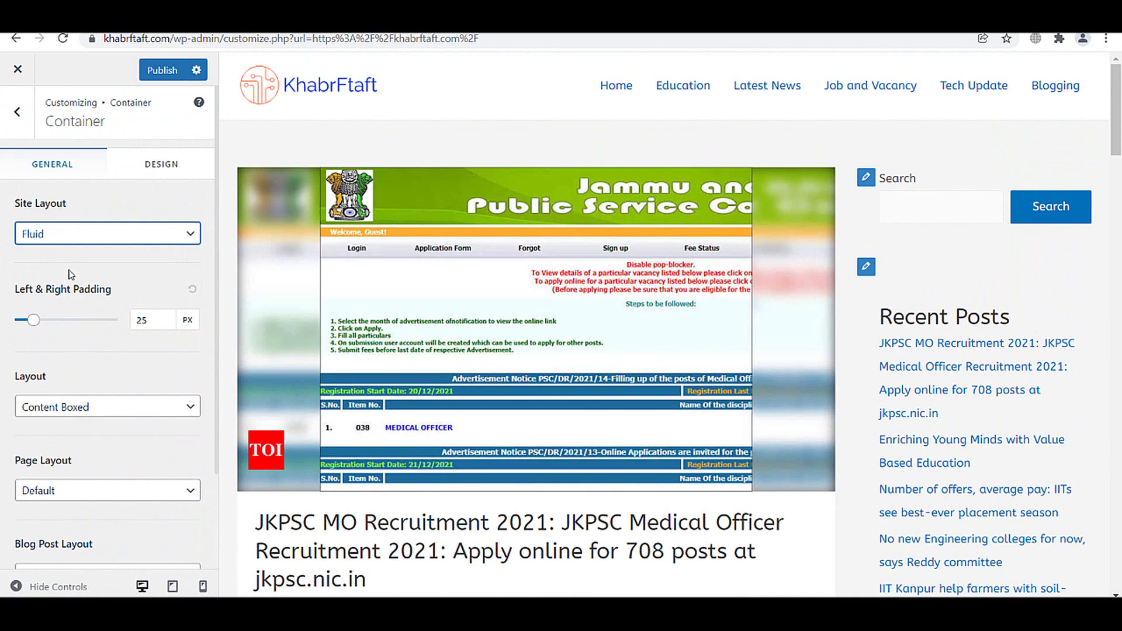
click(76, 234)
click(71, 264)
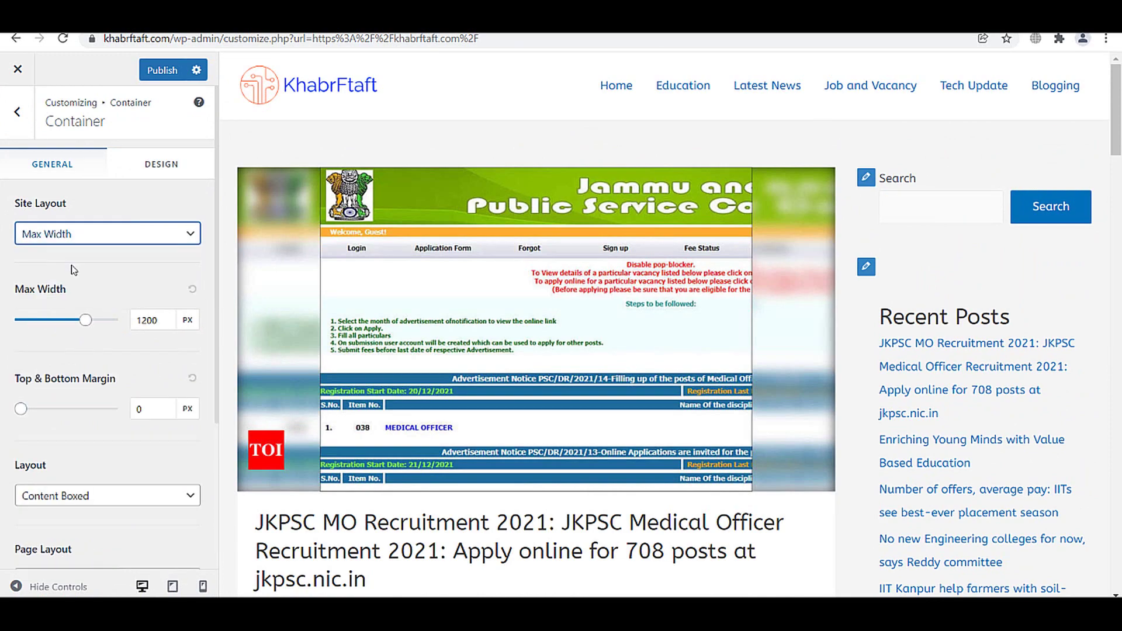
click(151, 163)
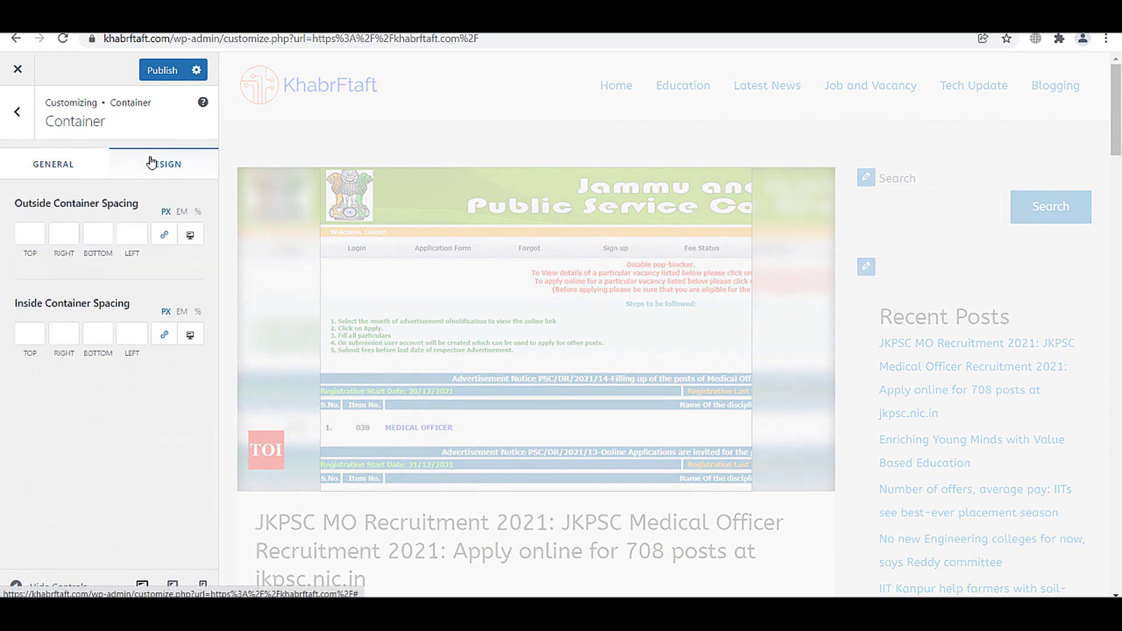
click(99, 330)
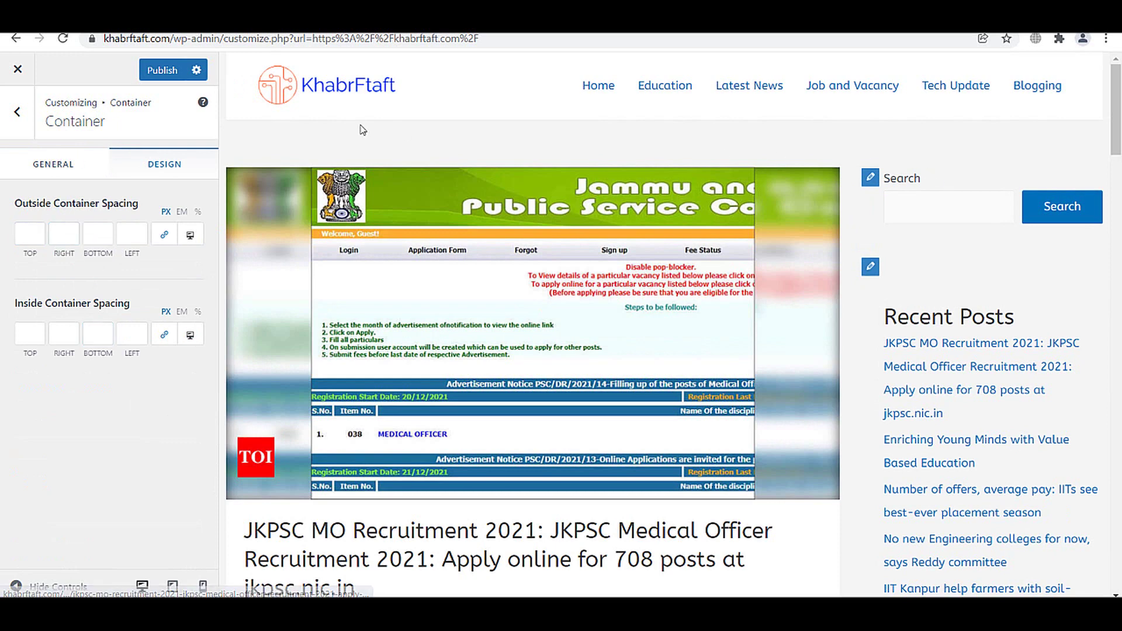
click(52, 163)
- Switch the Blog Post Layout from Boxed to Content Boxed
scroll(124, 422, down, 2)
scroll(124, 422, down, 1)
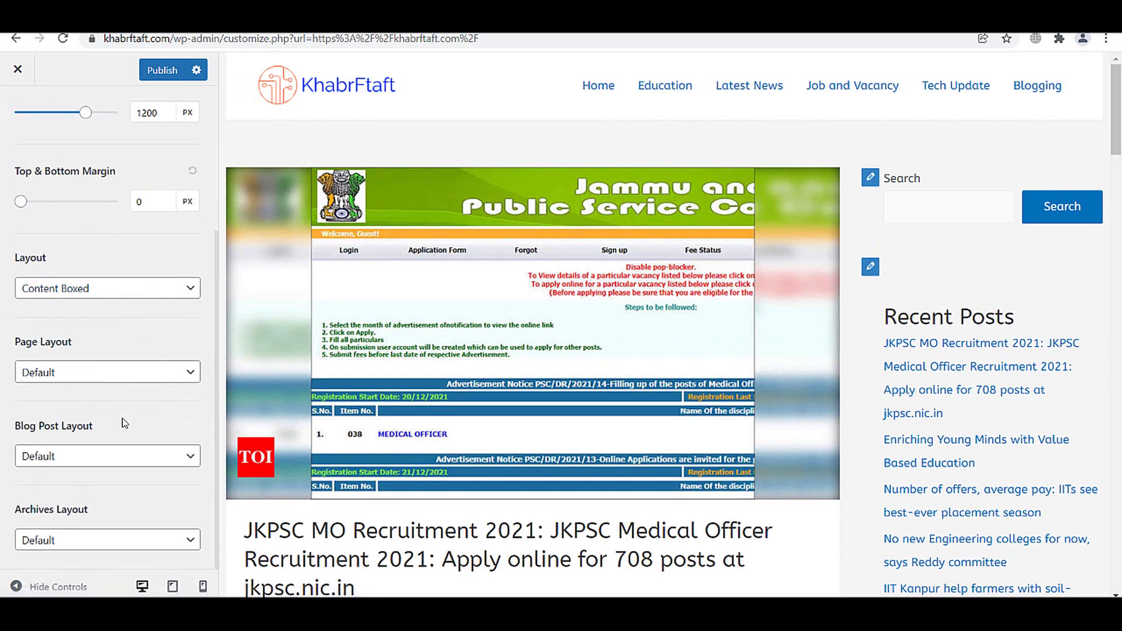
click(106, 451)
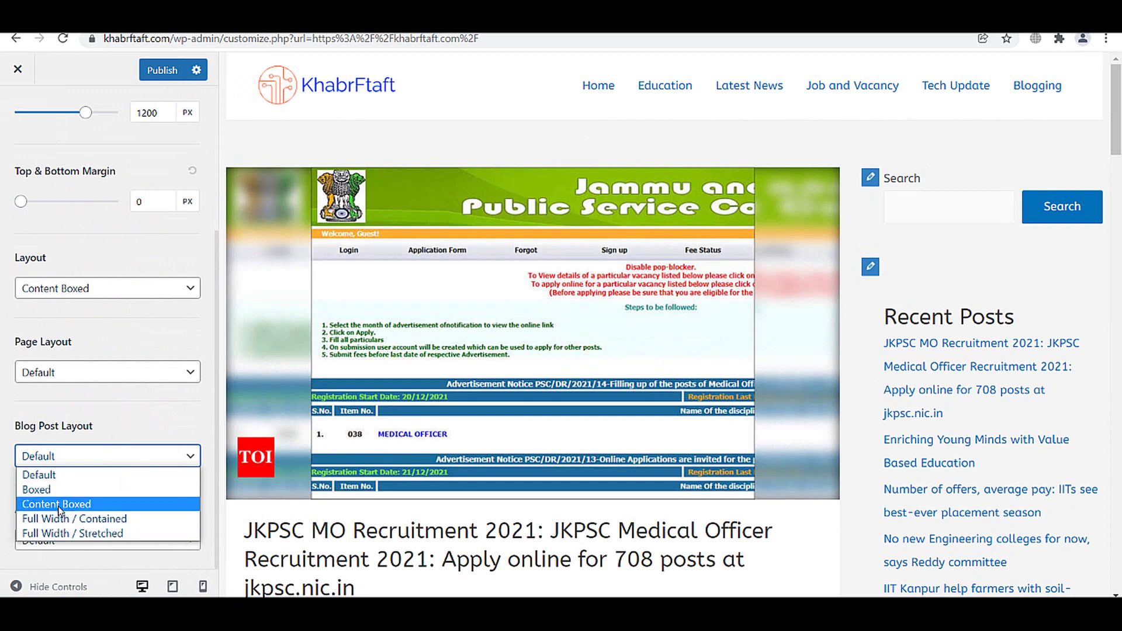
click(42, 489)
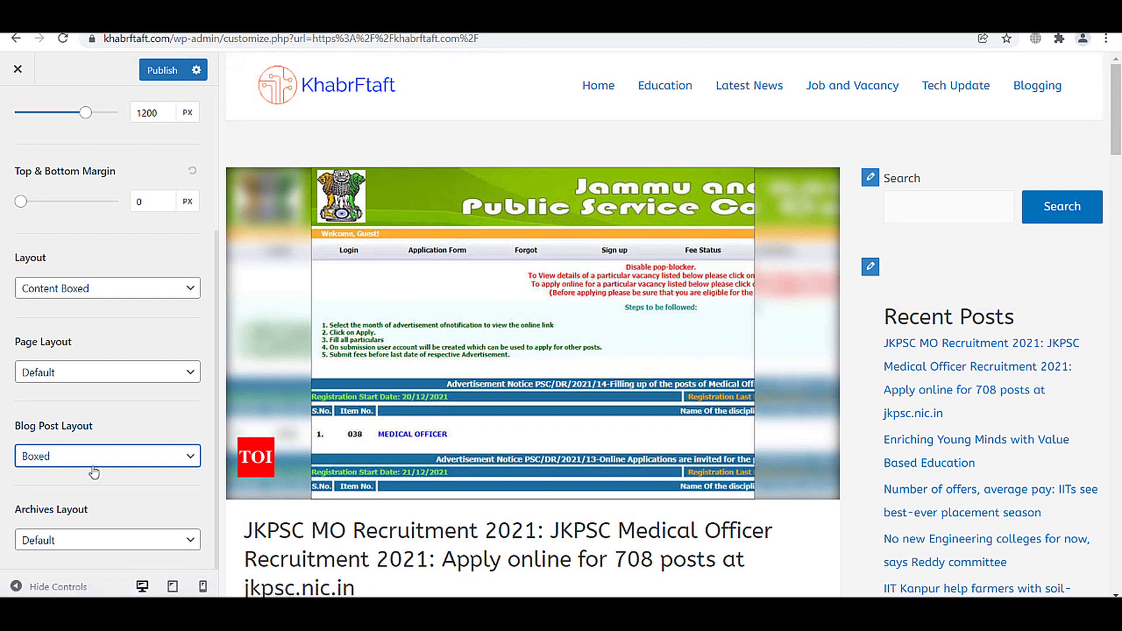
click(78, 465)
click(65, 504)
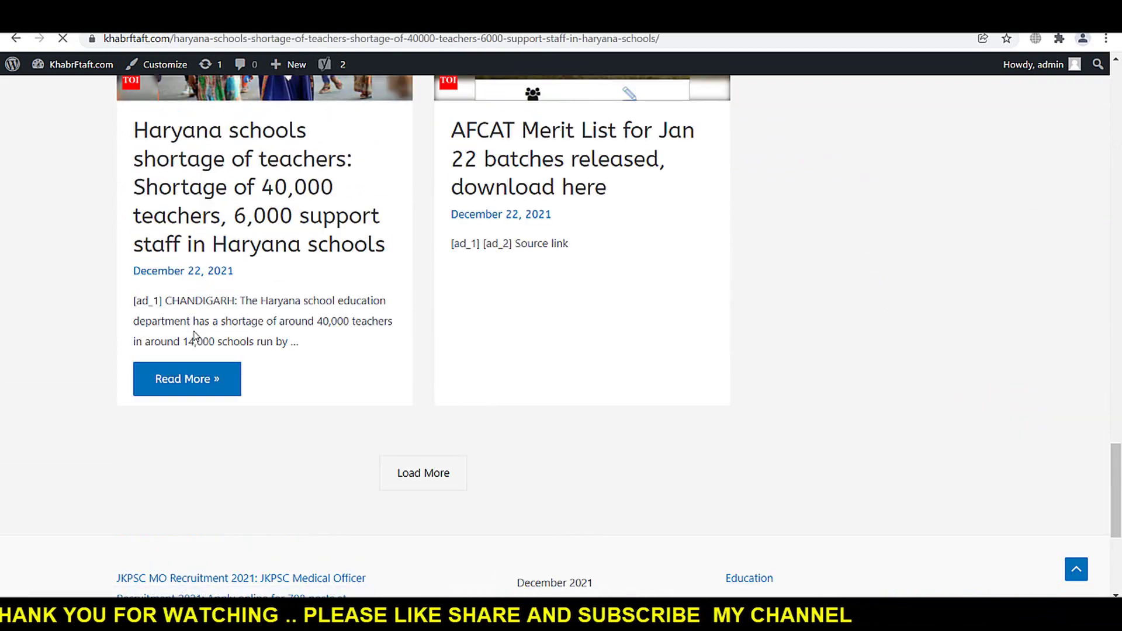
- Browse a live post and return to the home page to check the new layout
scroll(538, 367, down, 8)
scroll(538, 366, down, 5)
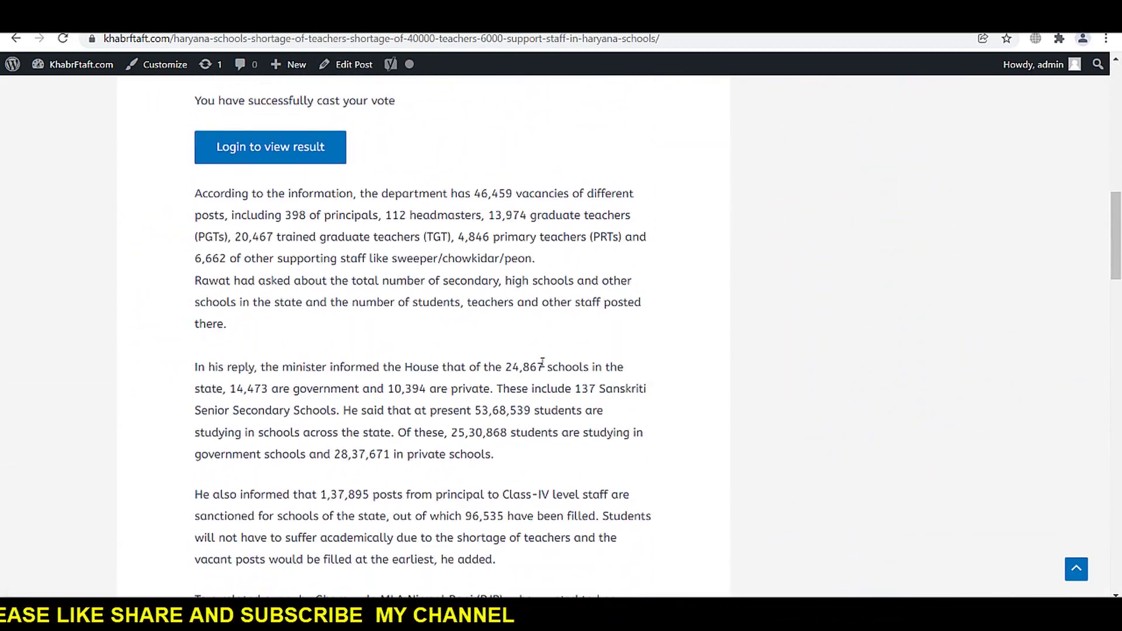
scroll(474, 358, up, 13)
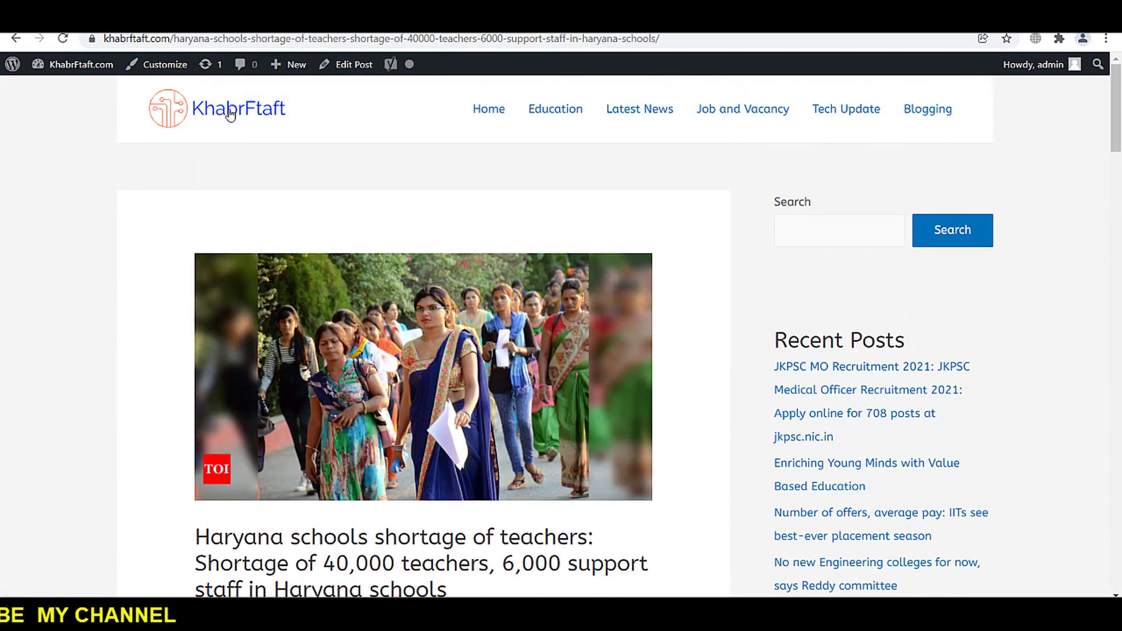
click(237, 109)
scroll(509, 200, down, 20)
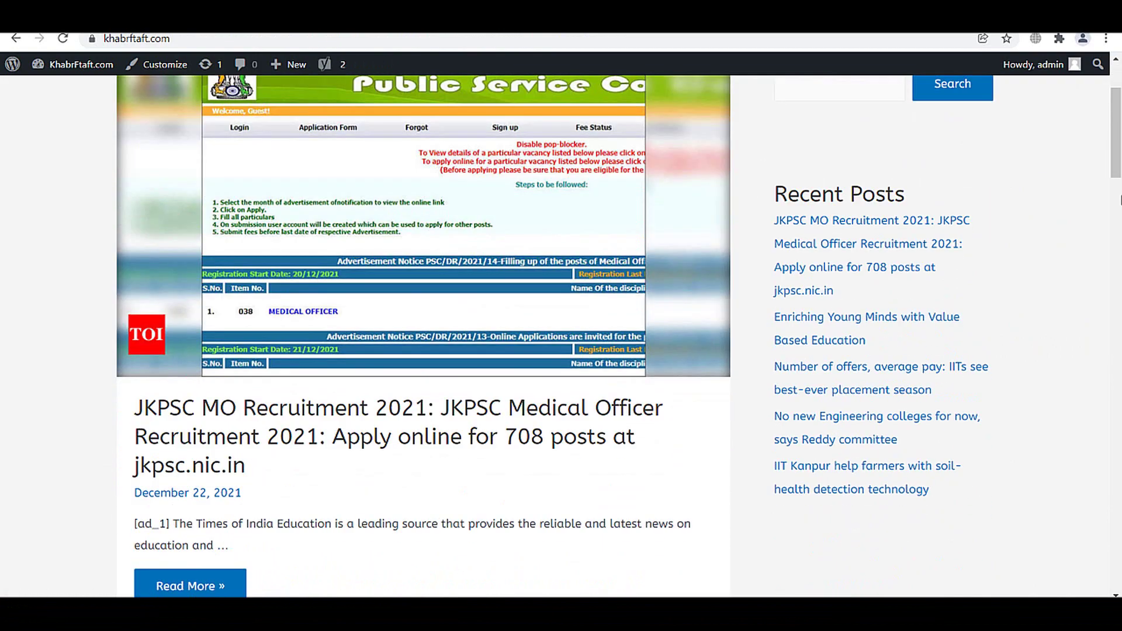
scroll(1106, 574, up, 20)
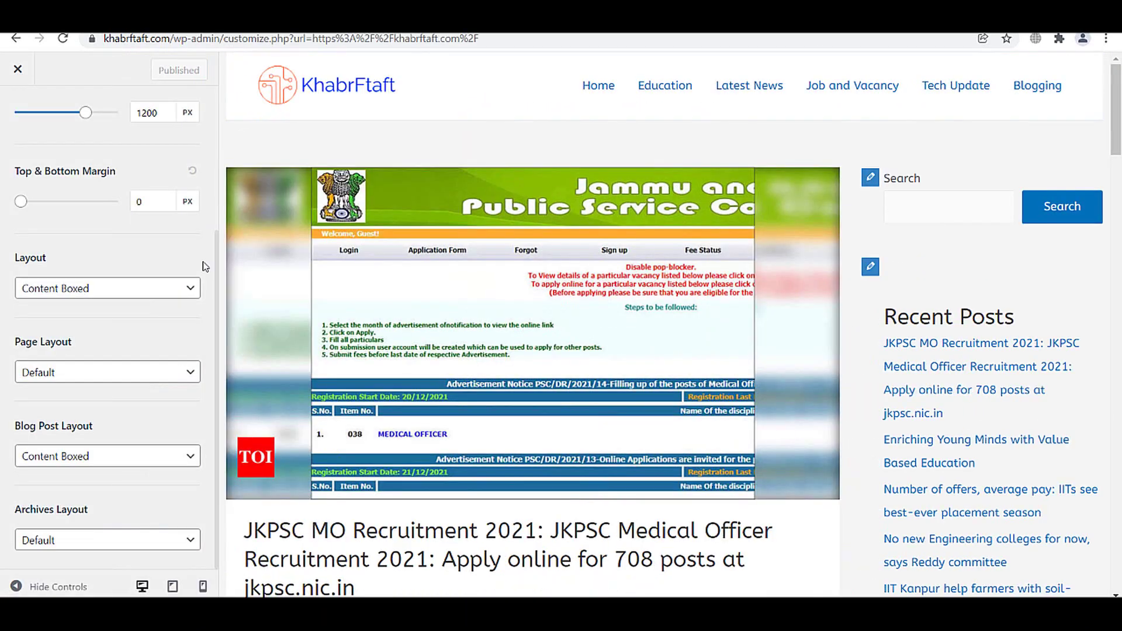
- Change the global theme colour to bright red
scroll(99, 225, up, 4)
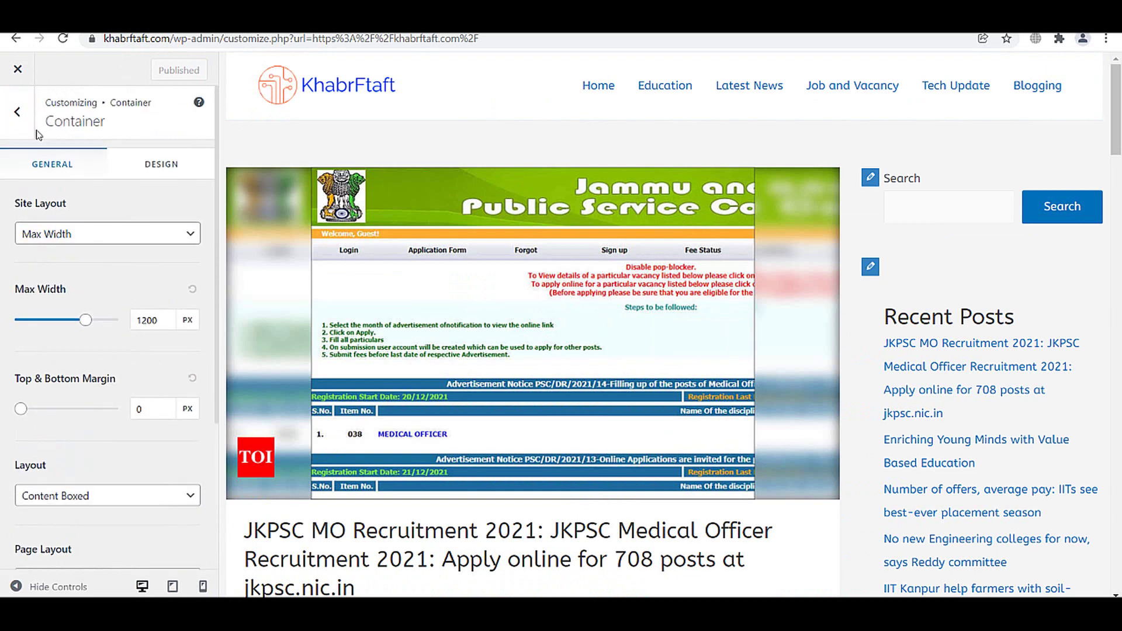
click(20, 119)
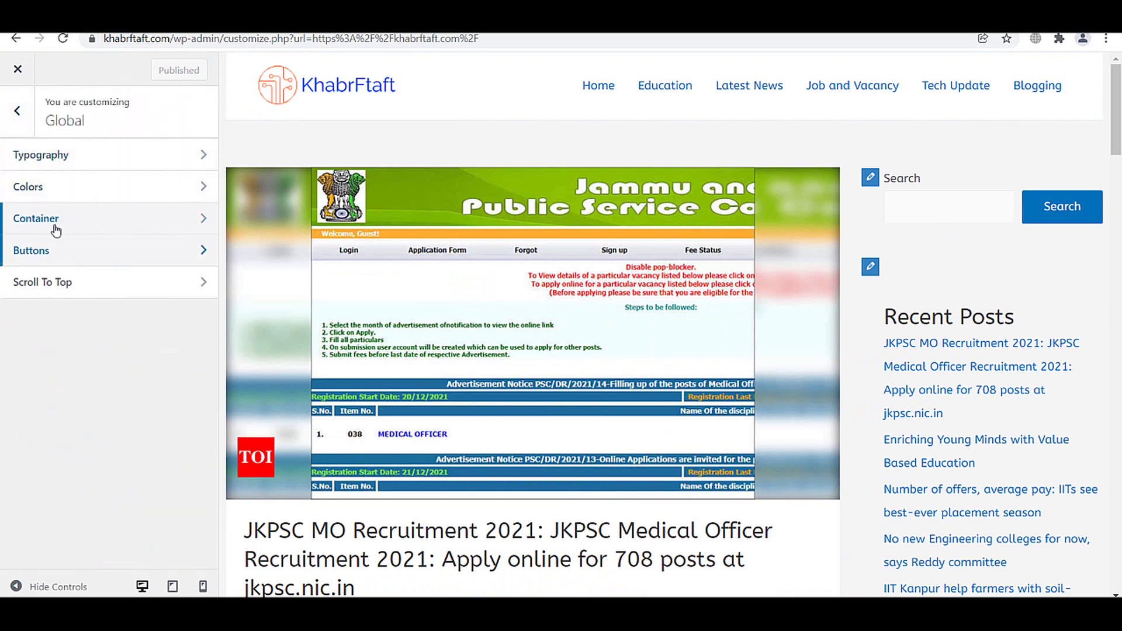
click(55, 194)
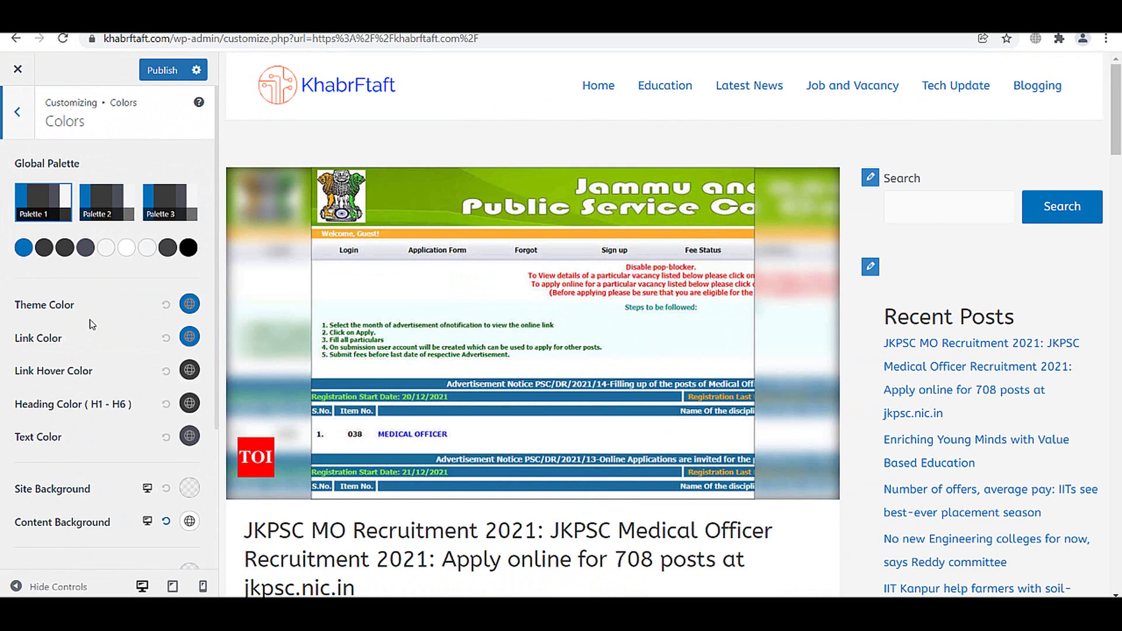
click(190, 305)
scroll(82, 432, down, 2)
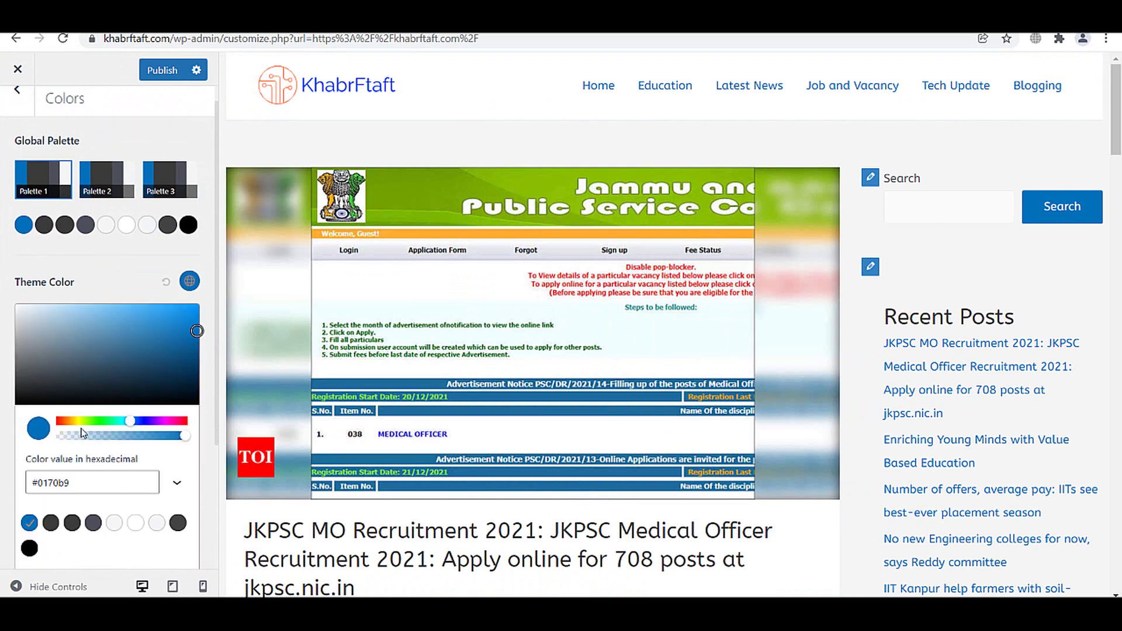
drag(130, 370, 60, 369)
drag(169, 270, 199, 255)
click(204, 217)
- Make the site background colour white
scroll(779, 330, down, 4)
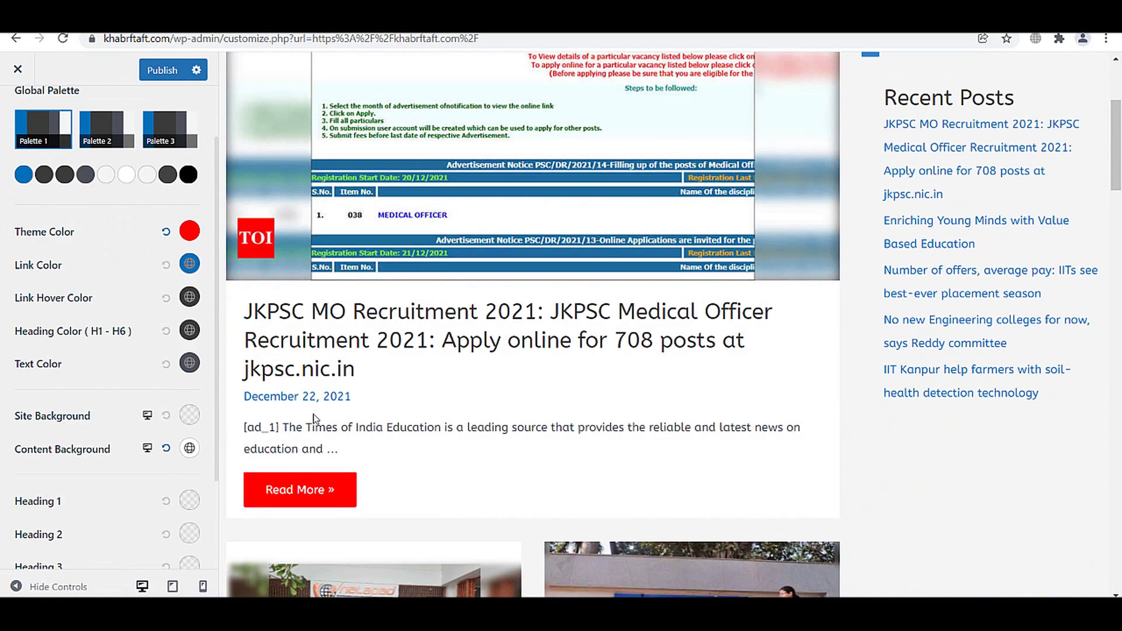
scroll(497, 302, down, 8)
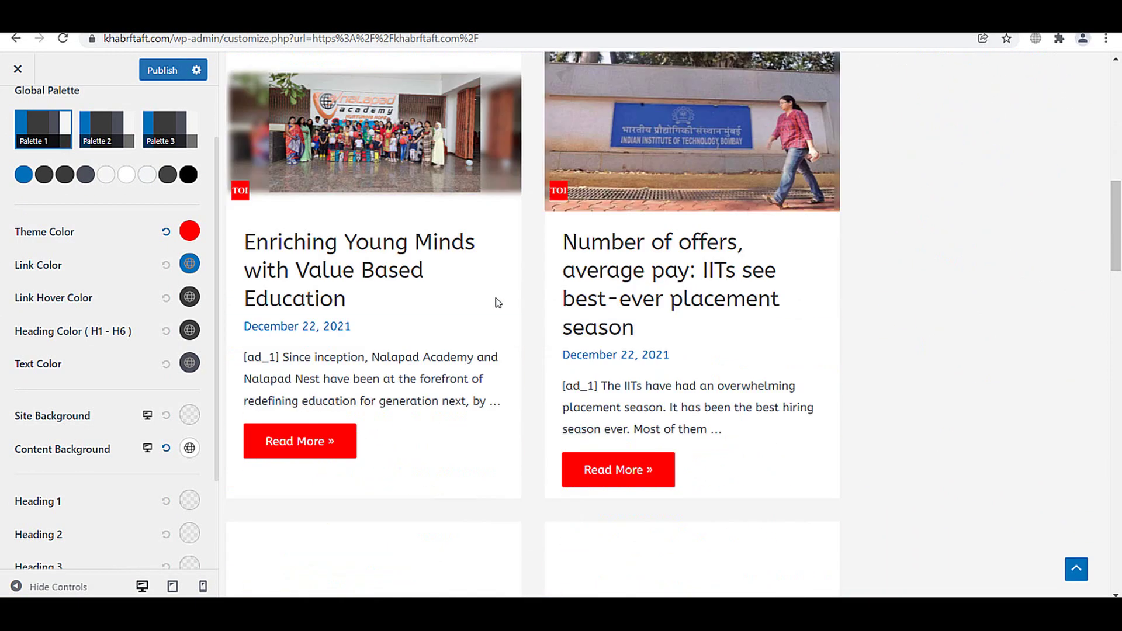
scroll(886, 363, up, 8)
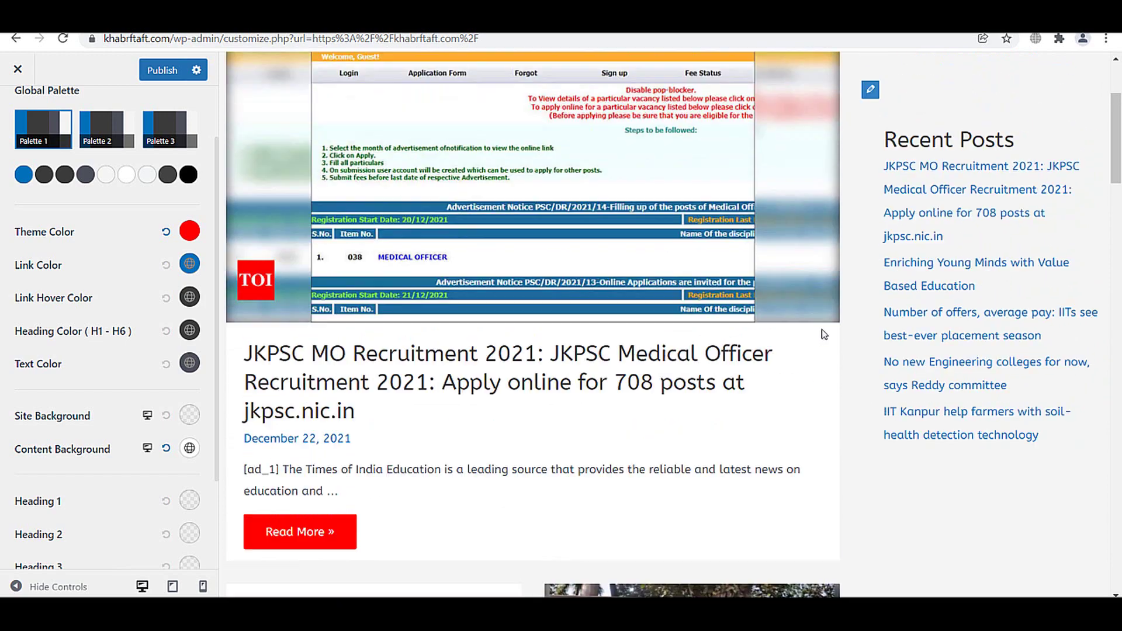
scroll(823, 333, up, 3)
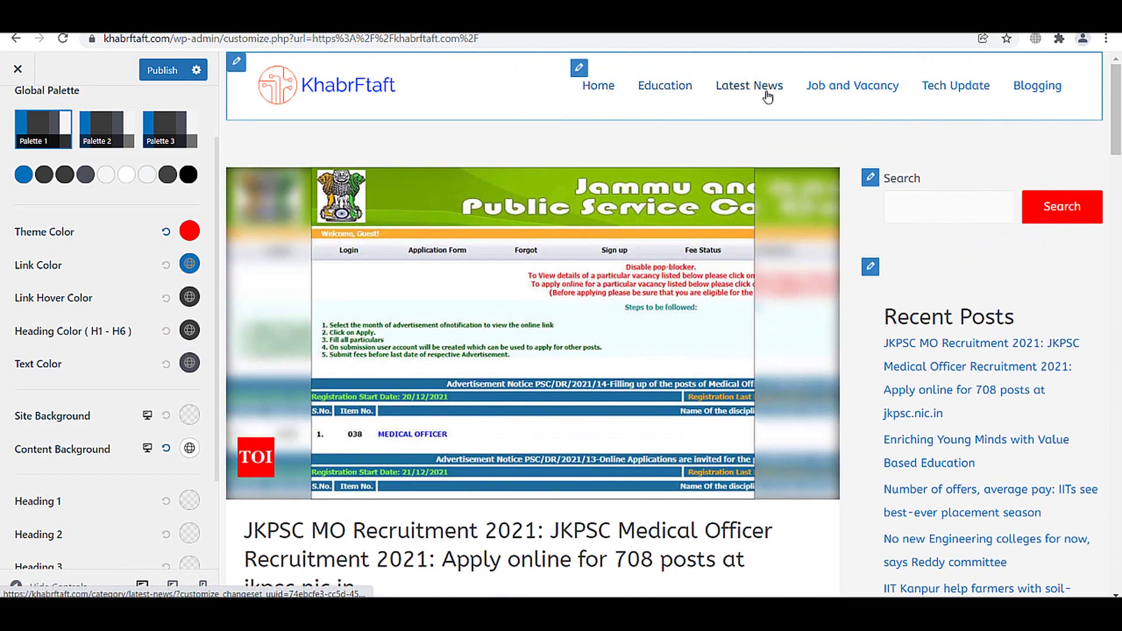
scroll(183, 280, down, 2)
scroll(183, 281, up, 1)
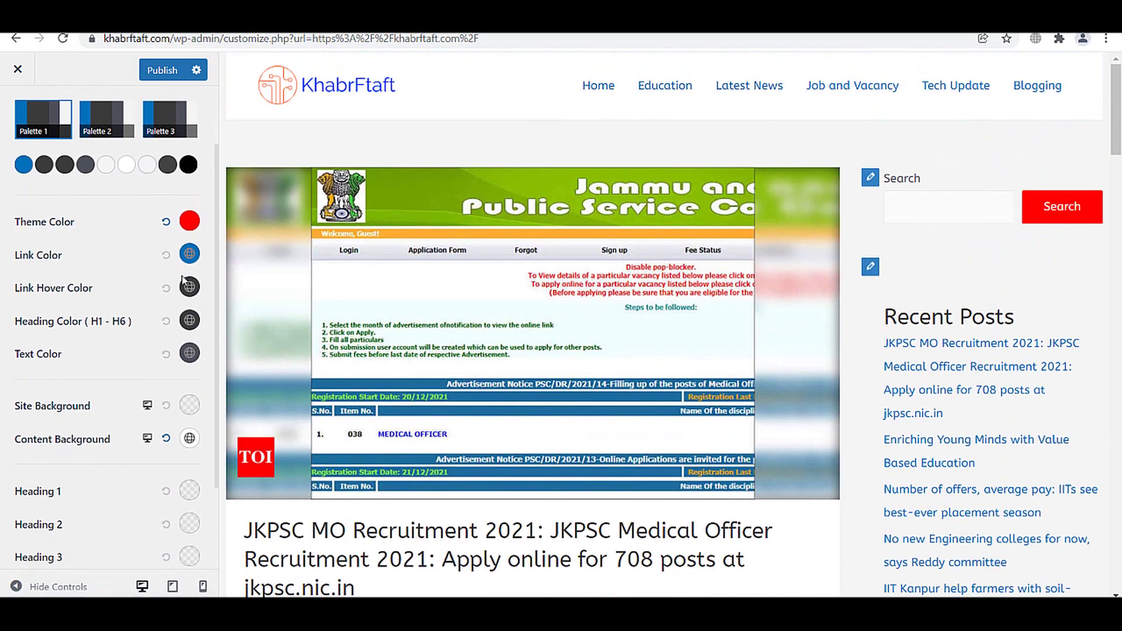
scroll(183, 281, down, 1)
scroll(119, 272, down, 1)
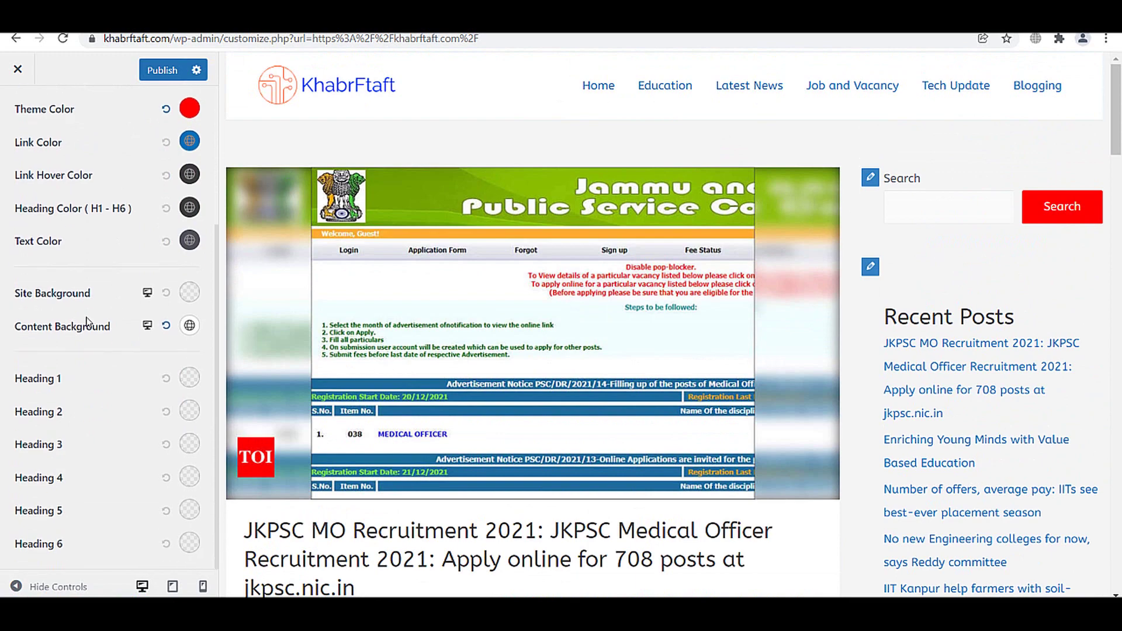
click(189, 292)
mouse_move(98, 379)
mouse_down()
mouse_move(188, 390)
mouse_move(3, 350)
mouse_up()
click(3, 350)
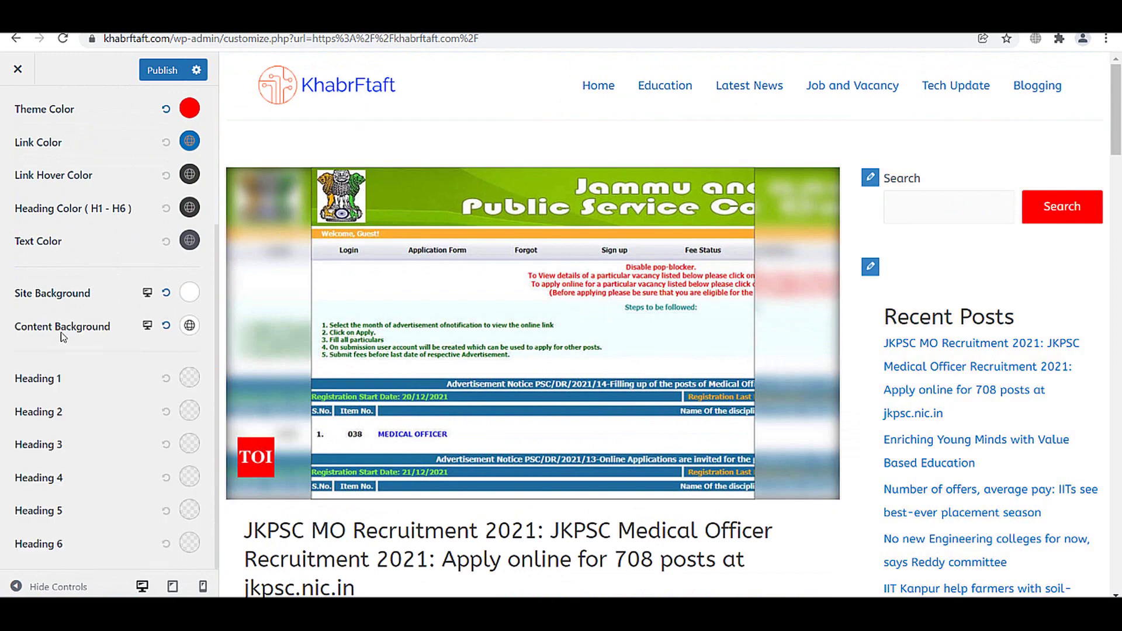
- Try #6c4b4b and #ff3939 for the content background, then reset it to default
click(187, 326)
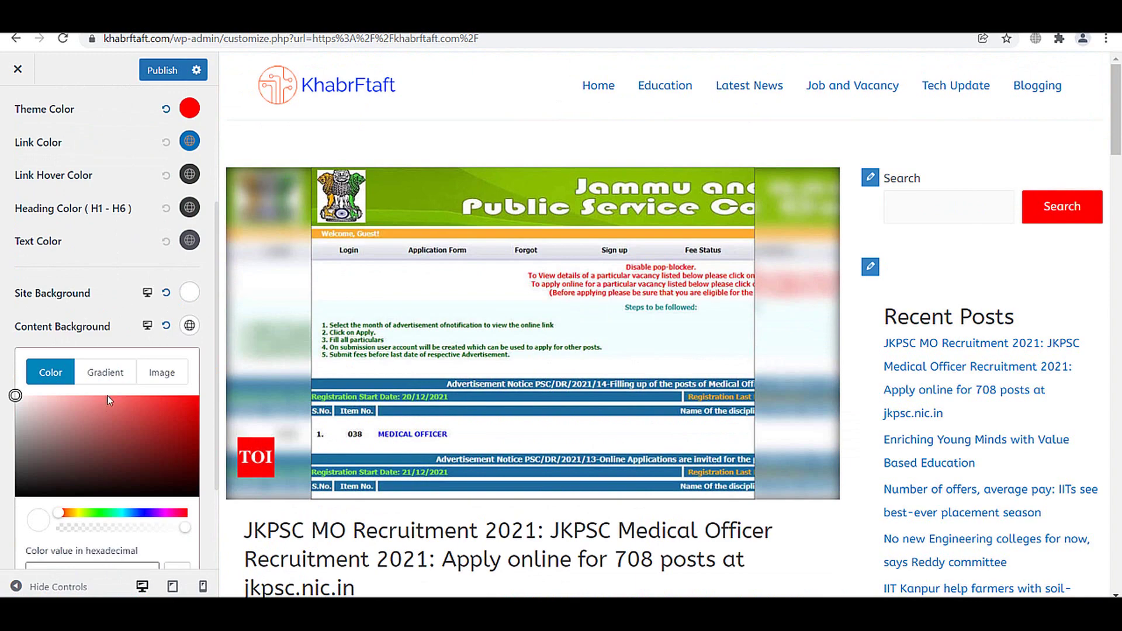
drag(109, 400, 71, 454)
scroll(73, 450, down, 2)
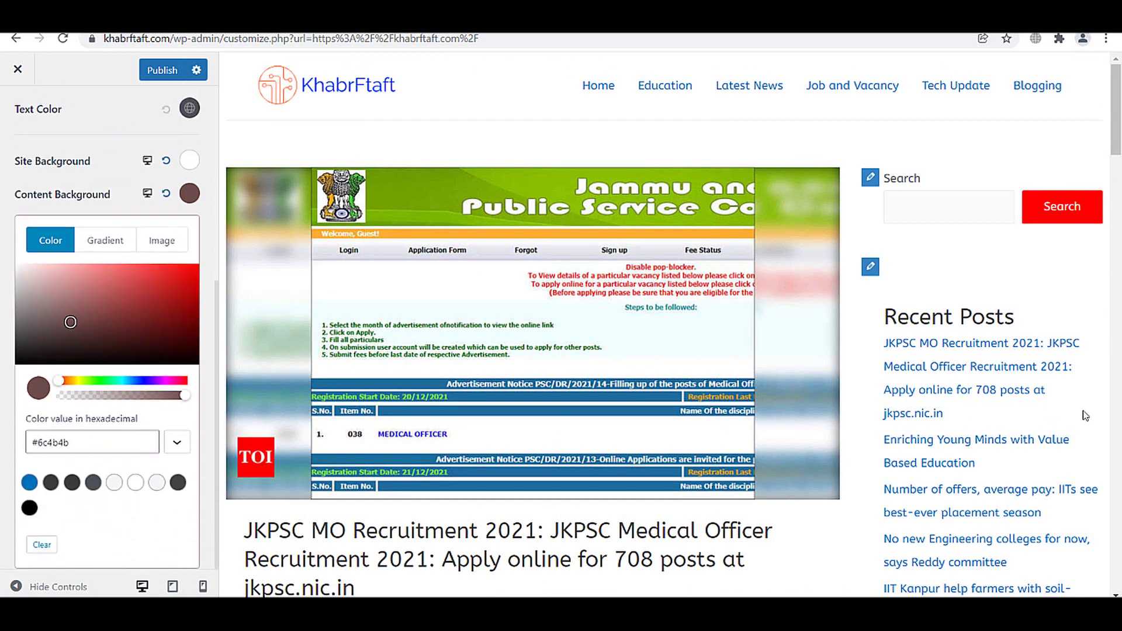
scroll(694, 357, down, 2)
mouse_move(116, 329)
mouse_down()
mouse_move(19, 280)
mouse_move(145, 286)
mouse_move(157, 263)
mouse_up()
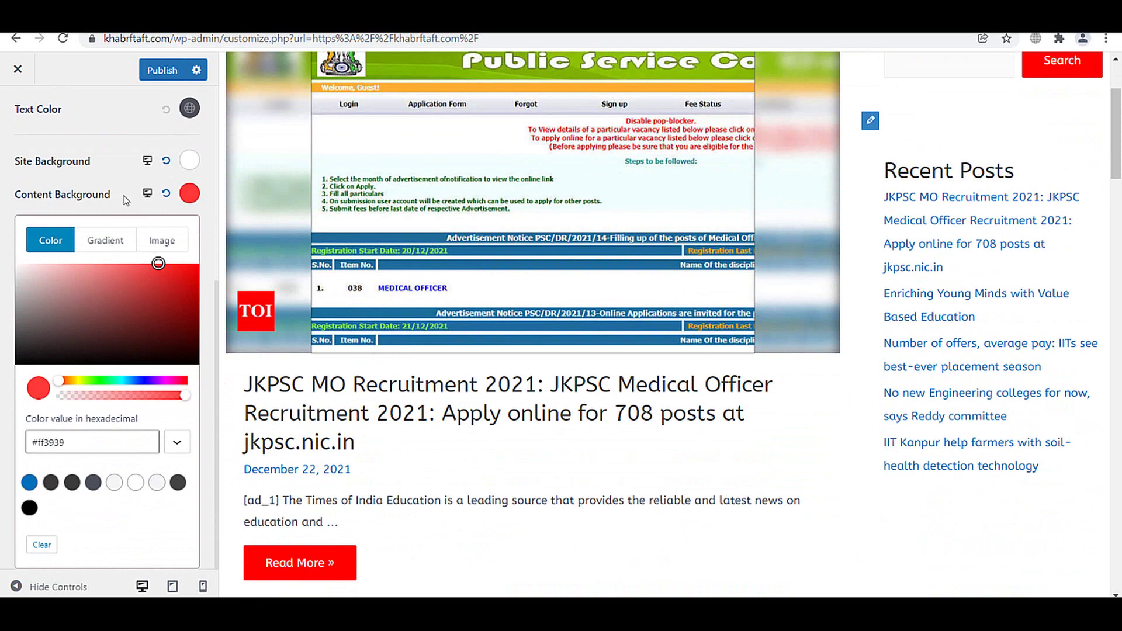
click(166, 195)
click(103, 189)
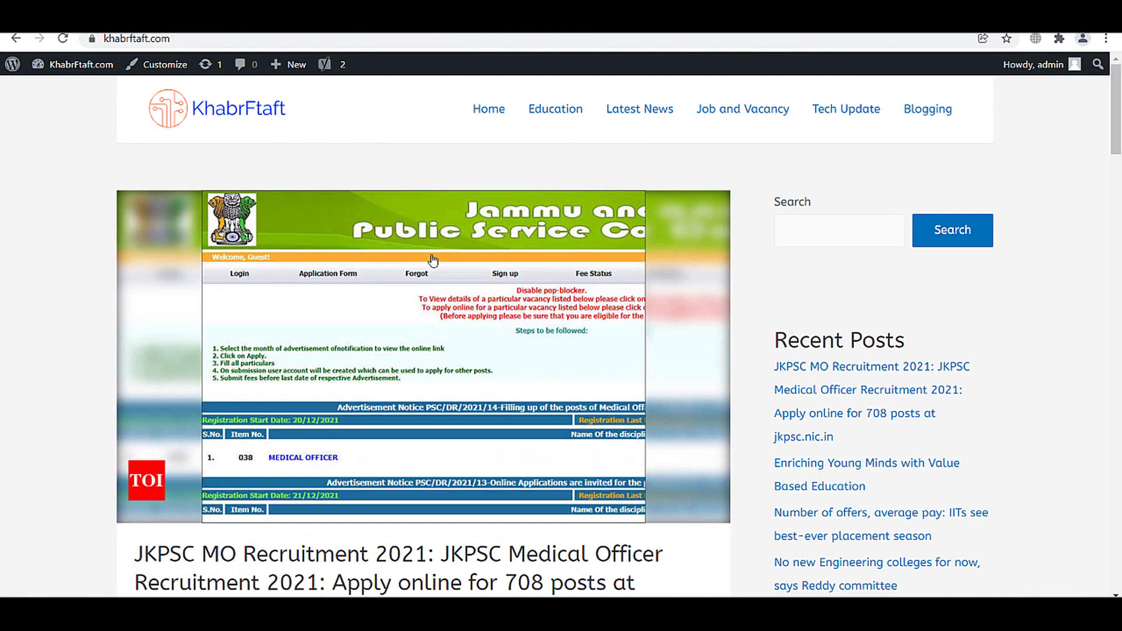
scroll(433, 260, down, 8)
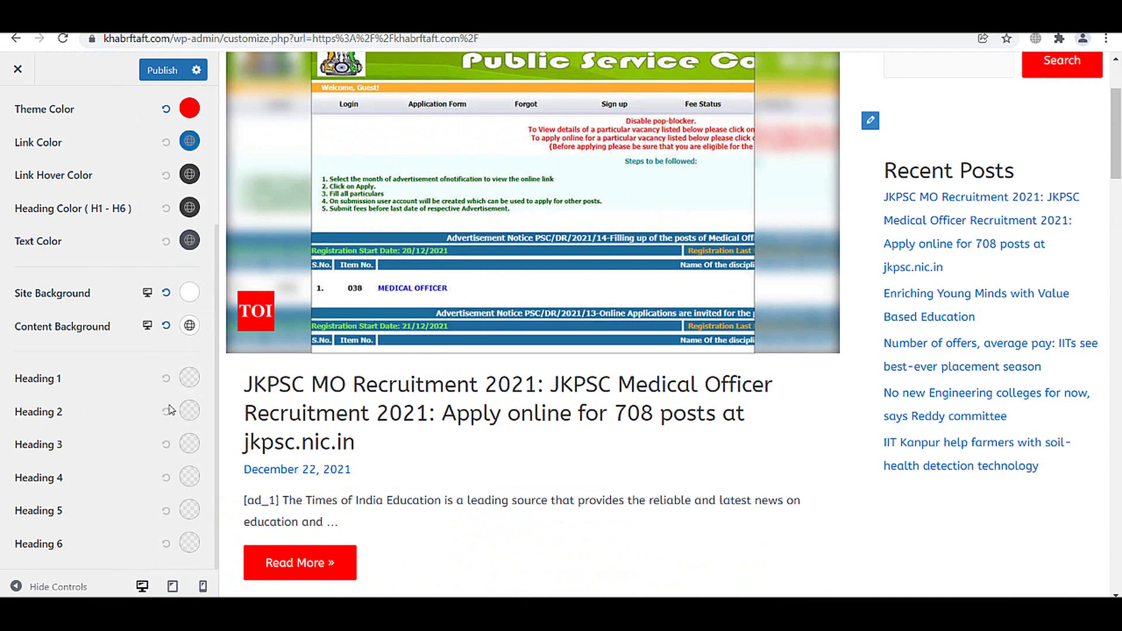
scroll(404, 427, up, 2)
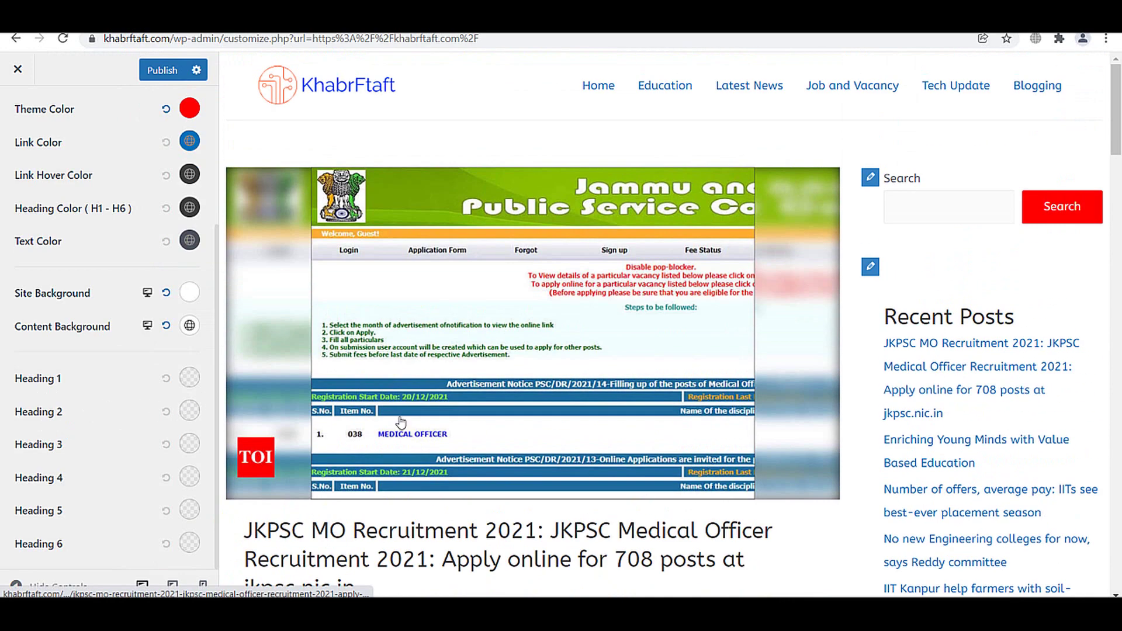
scroll(421, 422, down, 2)
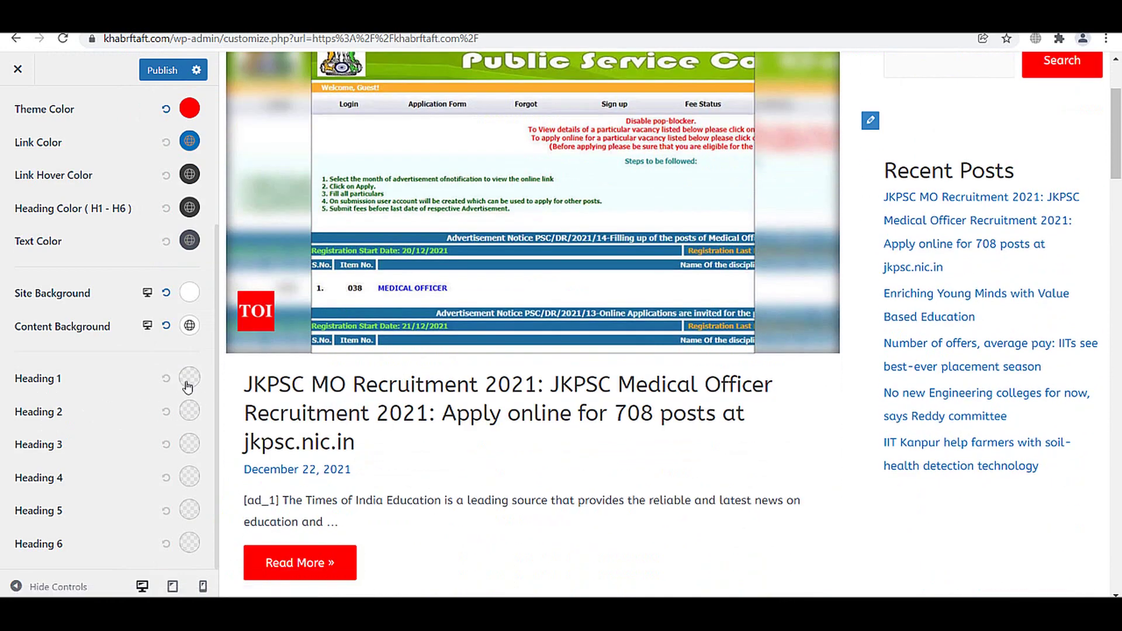
click(189, 378)
click(82, 478)
drag(81, 478, 191, 402)
click(166, 378)
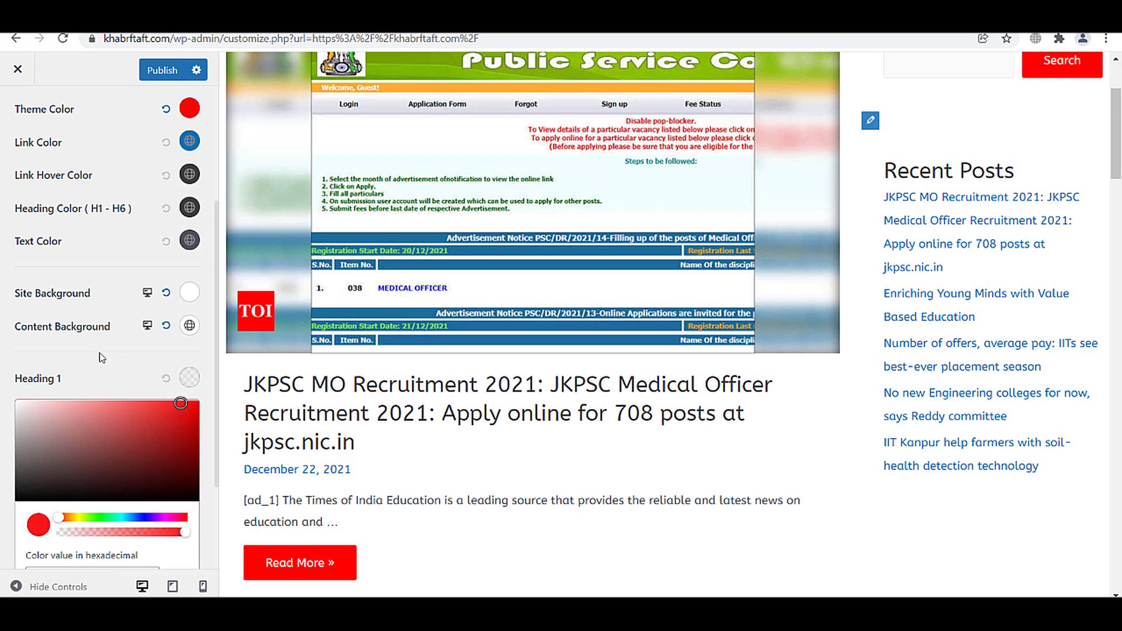
scroll(86, 376, up, 2)
click(86, 375)
scroll(87, 363, up, 1)
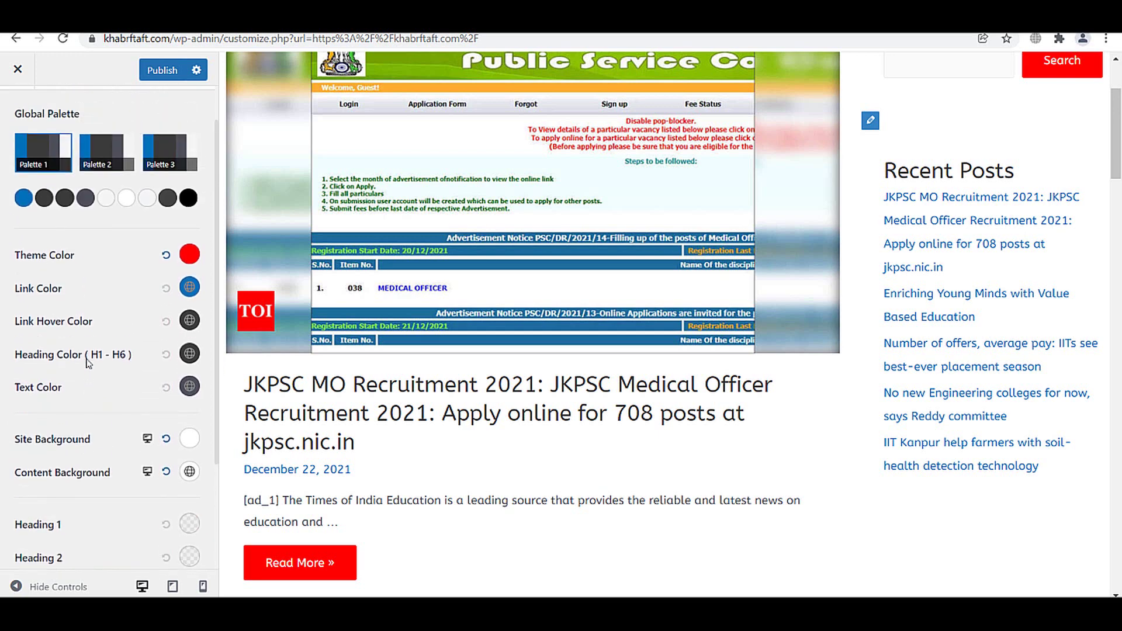
scroll(394, 361, up, 3)
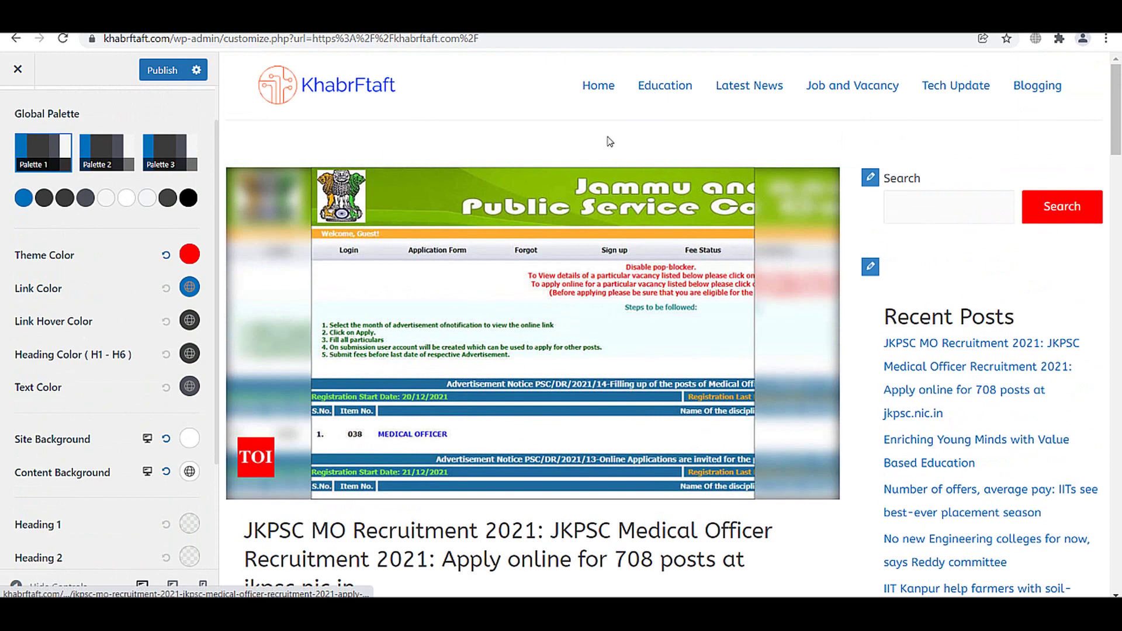
- Adjust the link hover hue through orange until it reads bright yellow #fff705
click(189, 320)
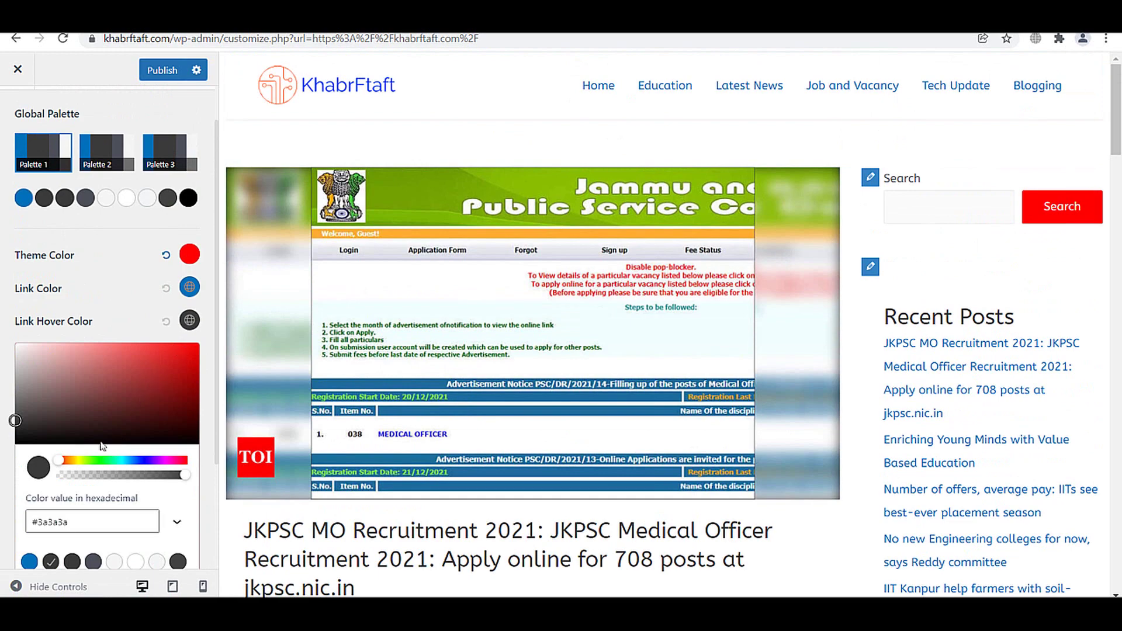
drag(66, 463, 75, 463)
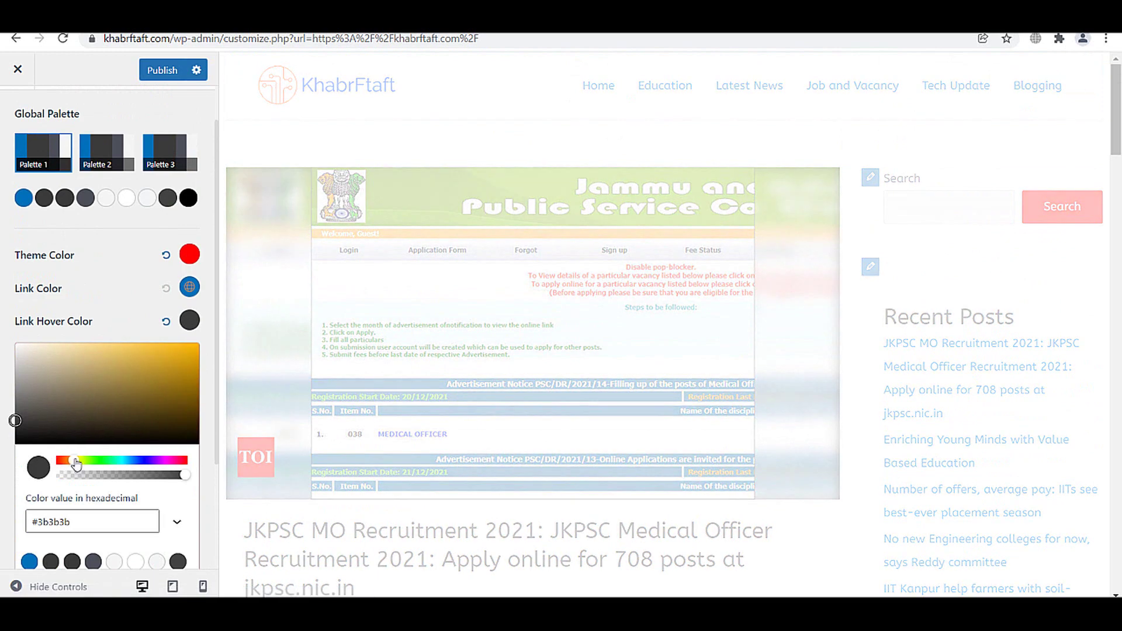
click(137, 382)
click(198, 345)
click(200, 347)
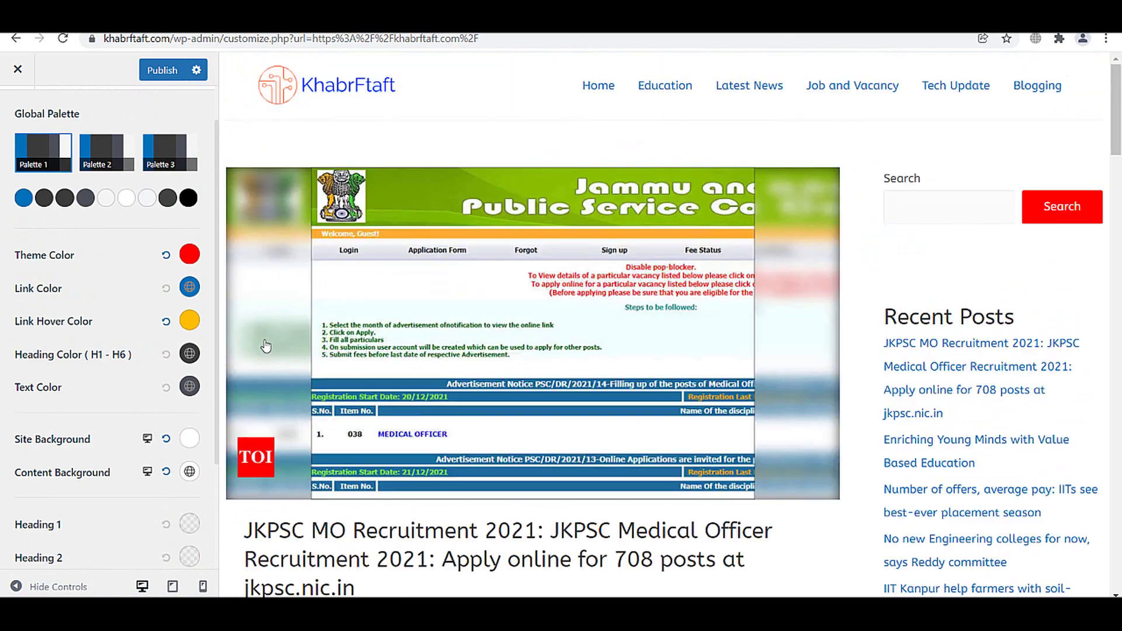
click(190, 322)
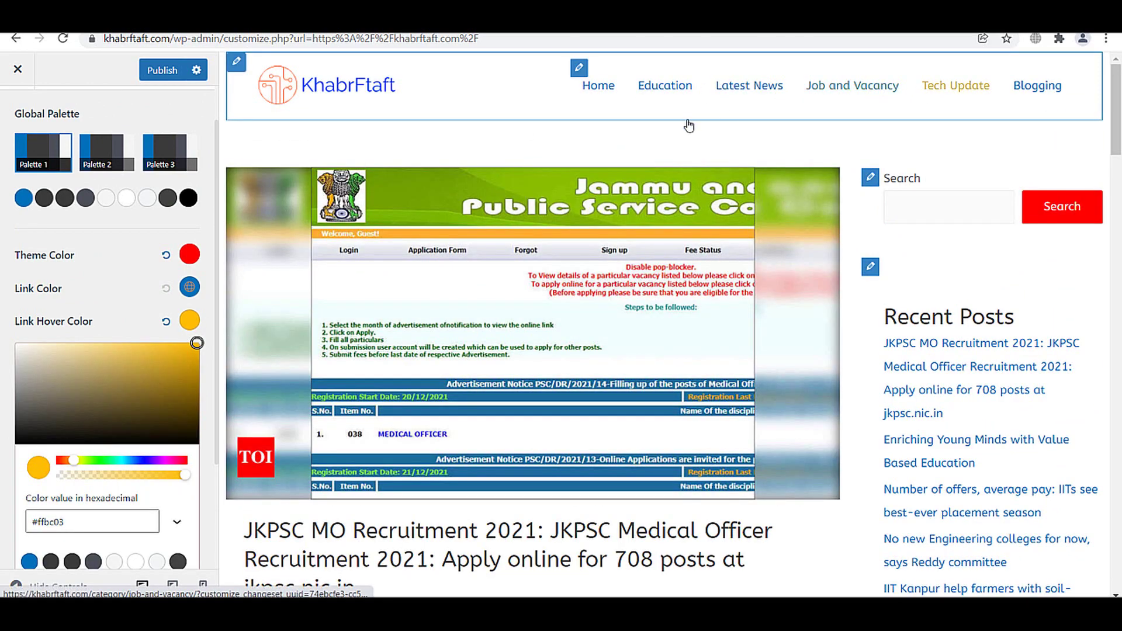
click(76, 460)
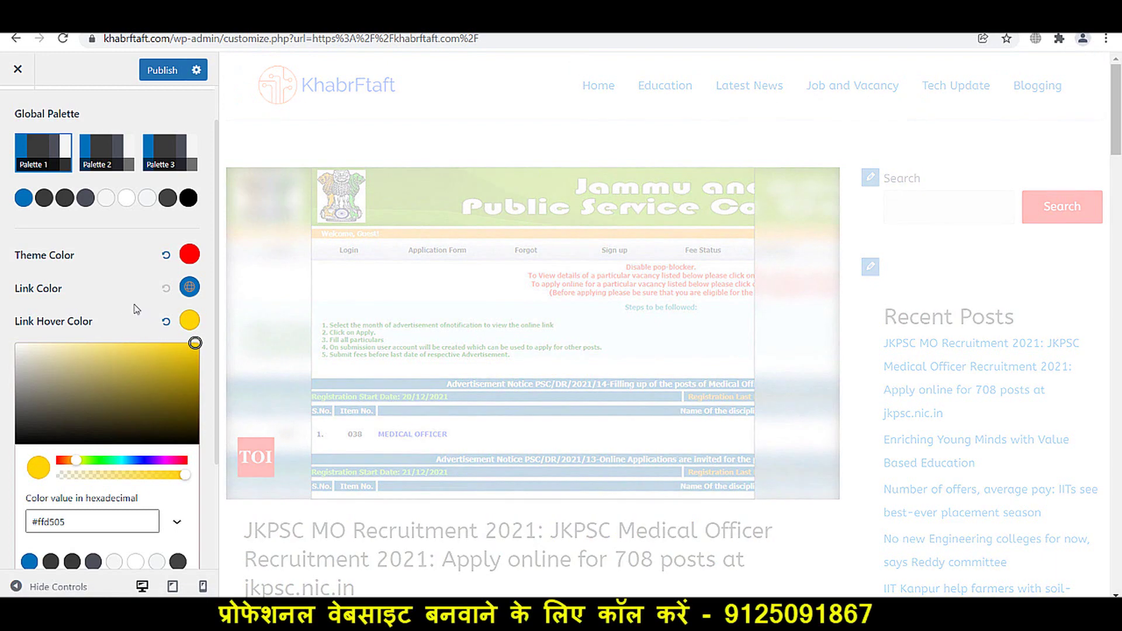
click(124, 295)
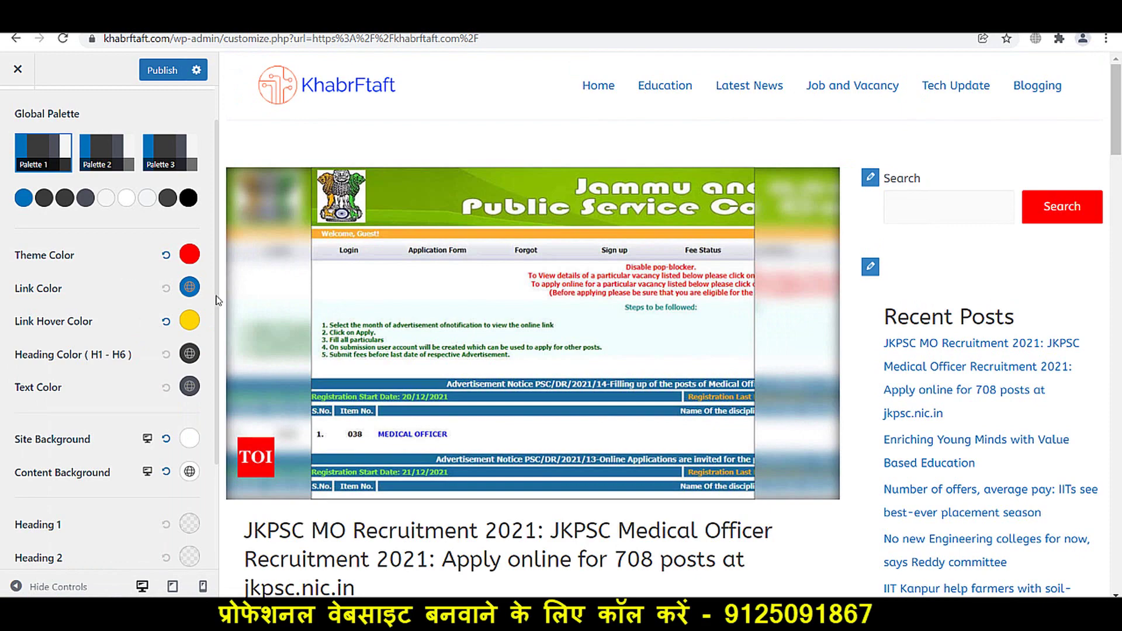
click(190, 320)
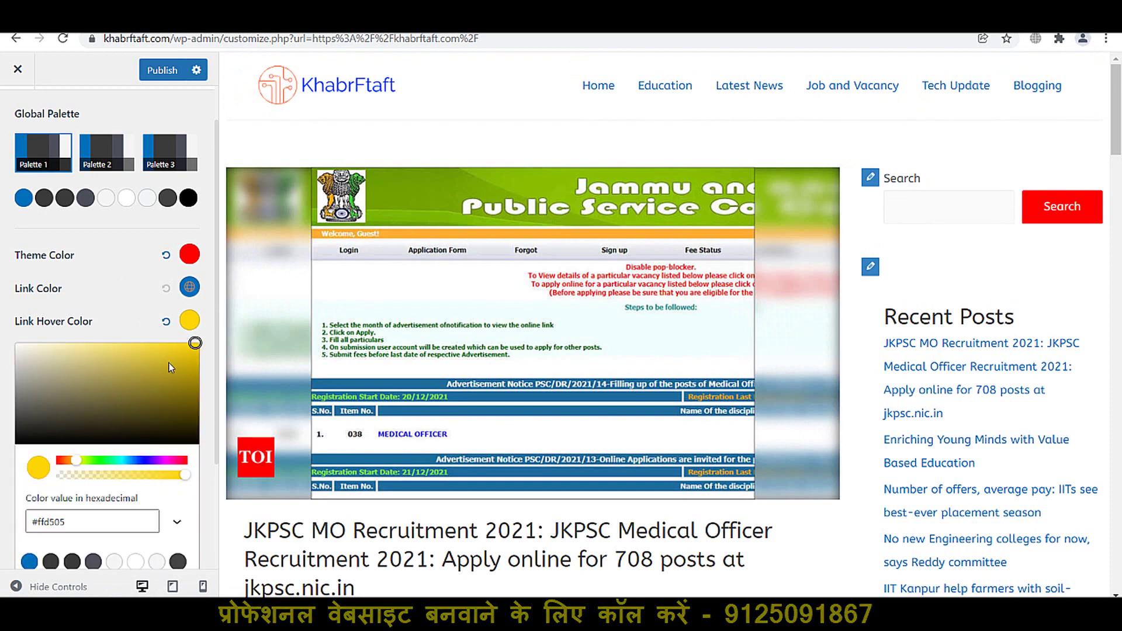
click(78, 460)
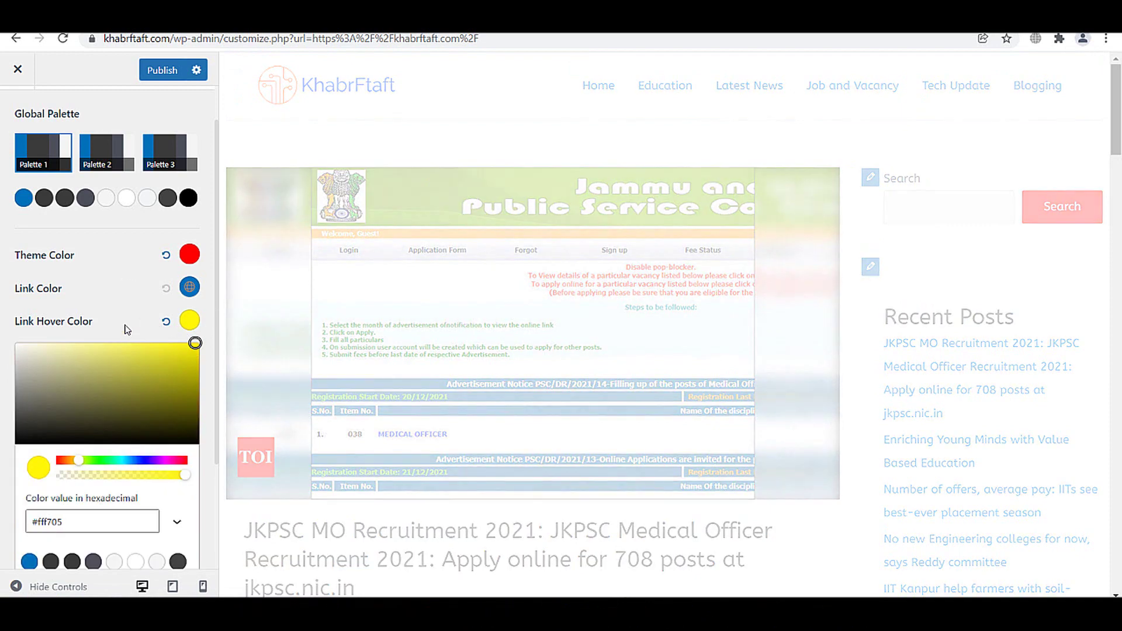
click(127, 327)
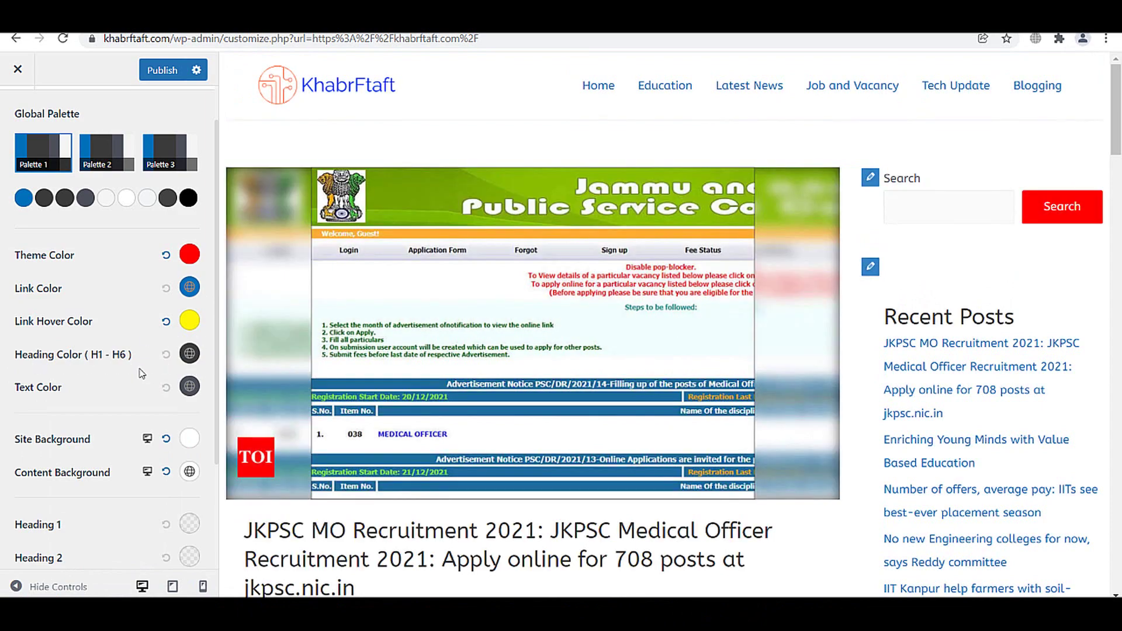
scroll(232, 372, down, 4)
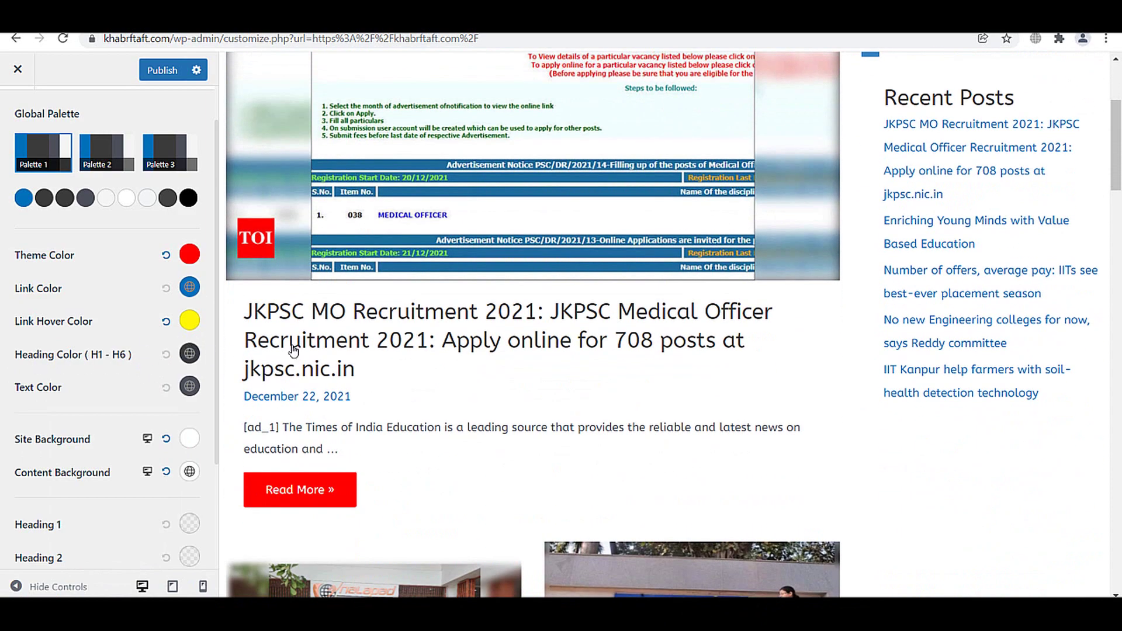
- Make the H1–H6 heading colour black and publish the colour changes
click(189, 354)
click(199, 380)
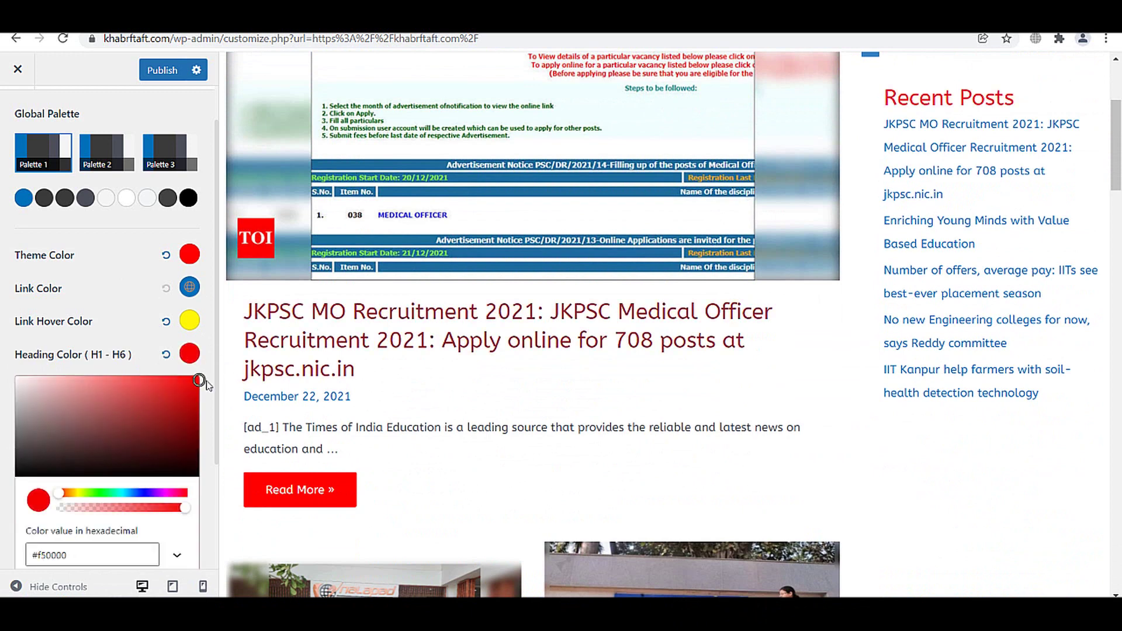
drag(206, 382, 5, 470)
click(3, 478)
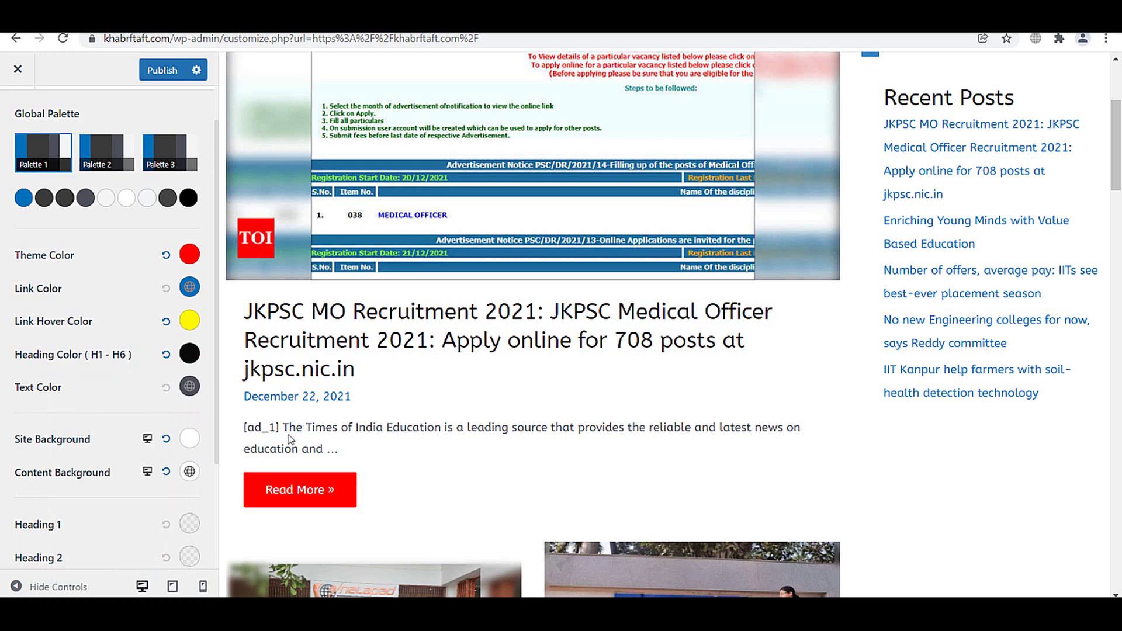
scroll(171, 395, down, 1)
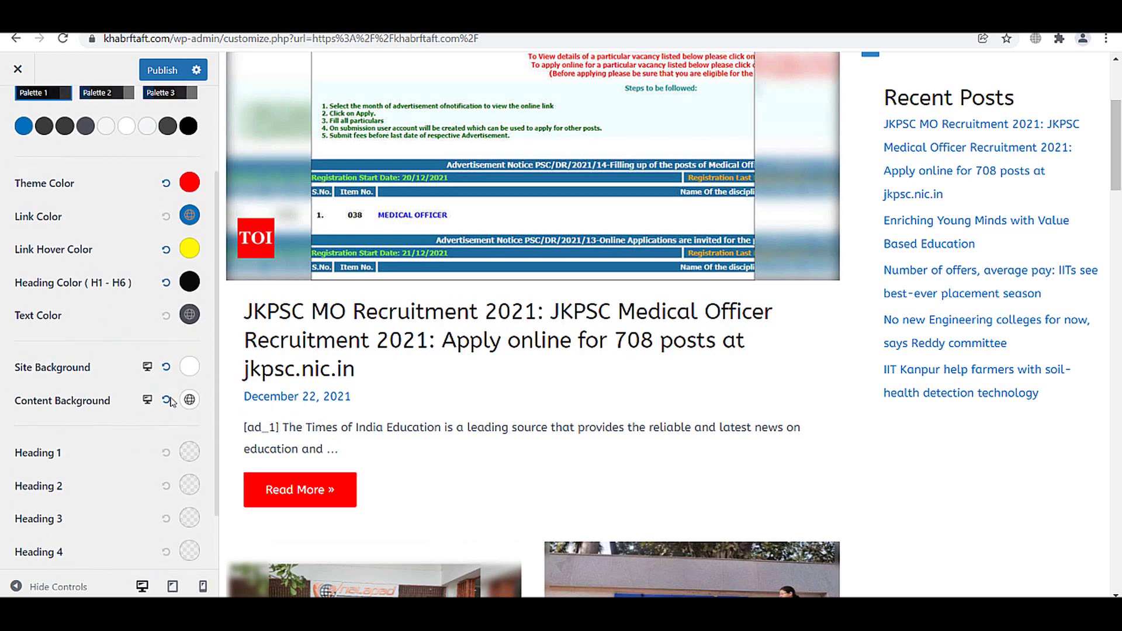
scroll(173, 400, up, 3)
scroll(173, 385, down, 3)
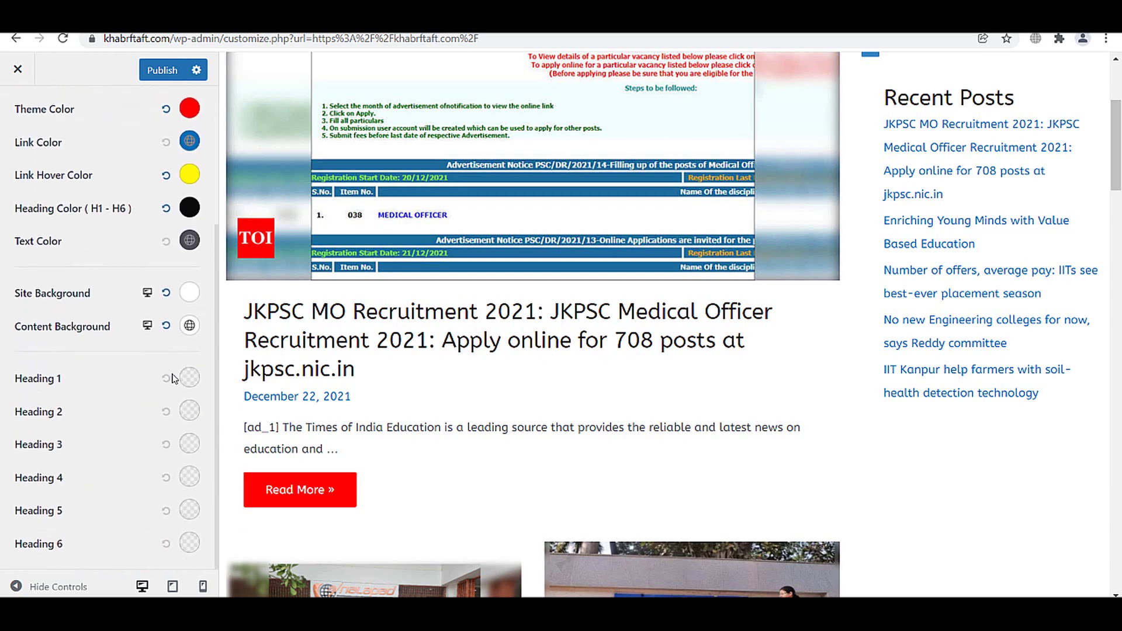
scroll(176, 378, up, 3)
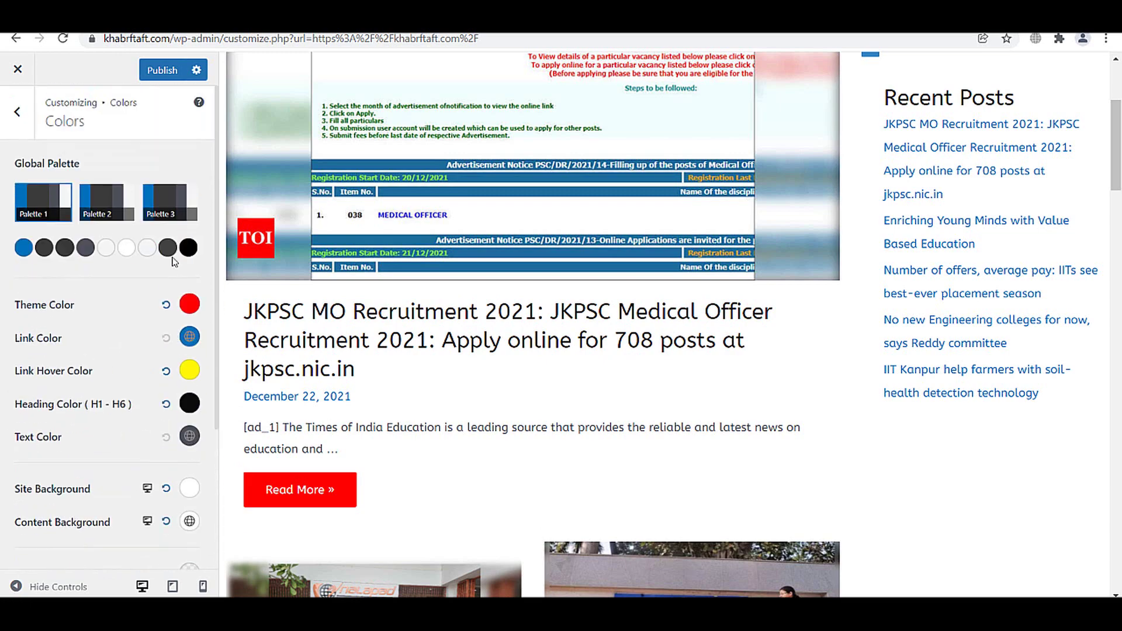
click(162, 70)
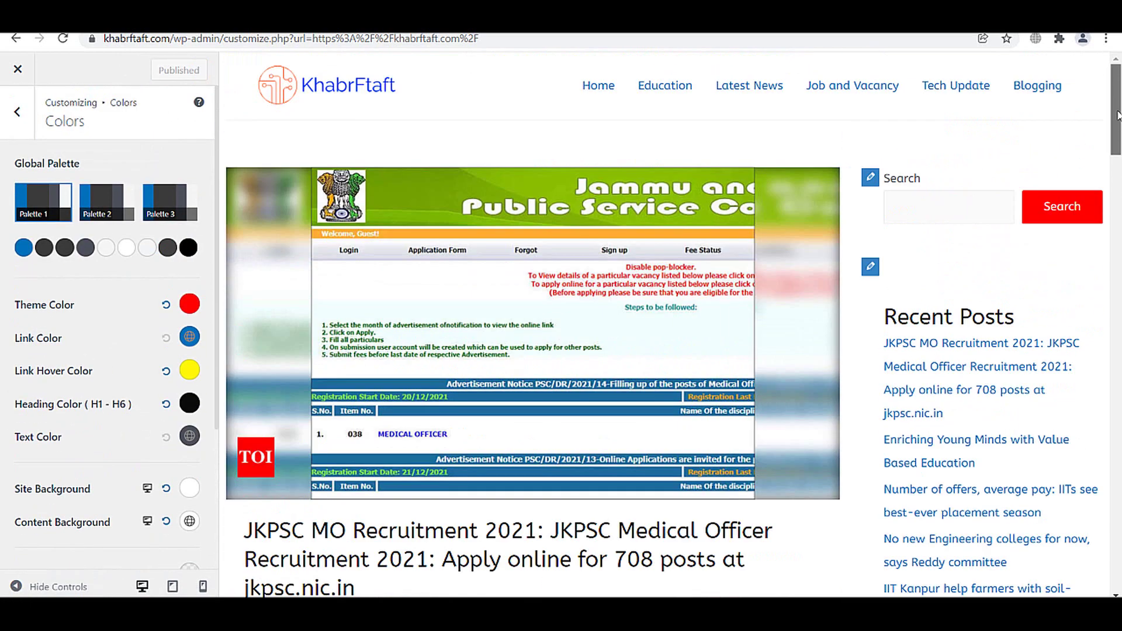
click(12, 111)
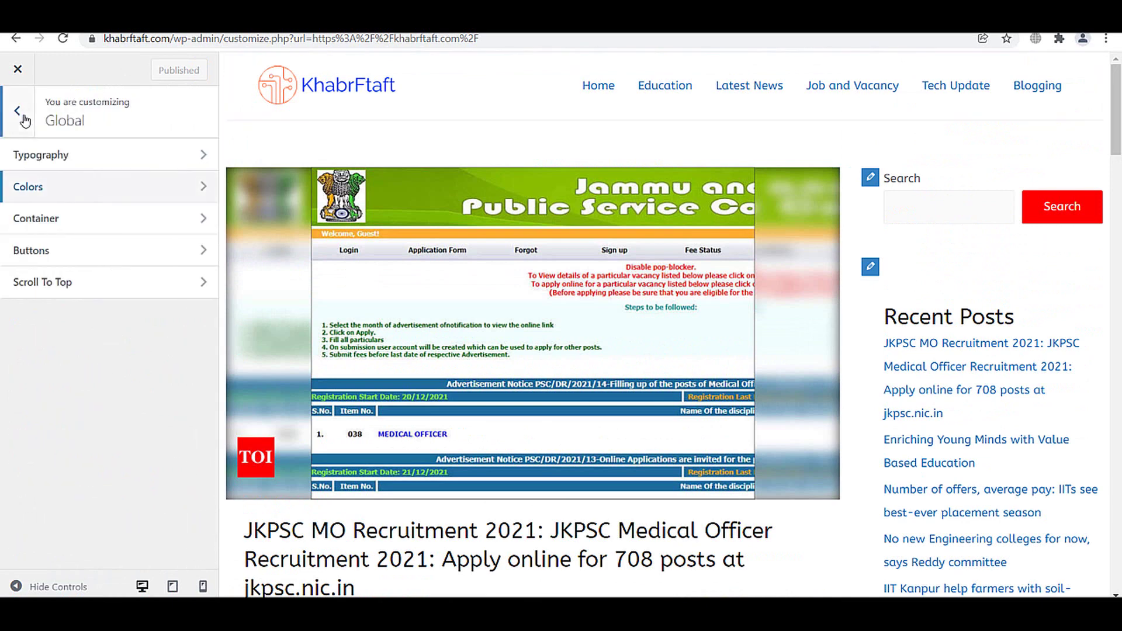
- Apply the third outline button preset, giving buttons a 30 px border radius
click(58, 252)
scroll(75, 264, down, 3)
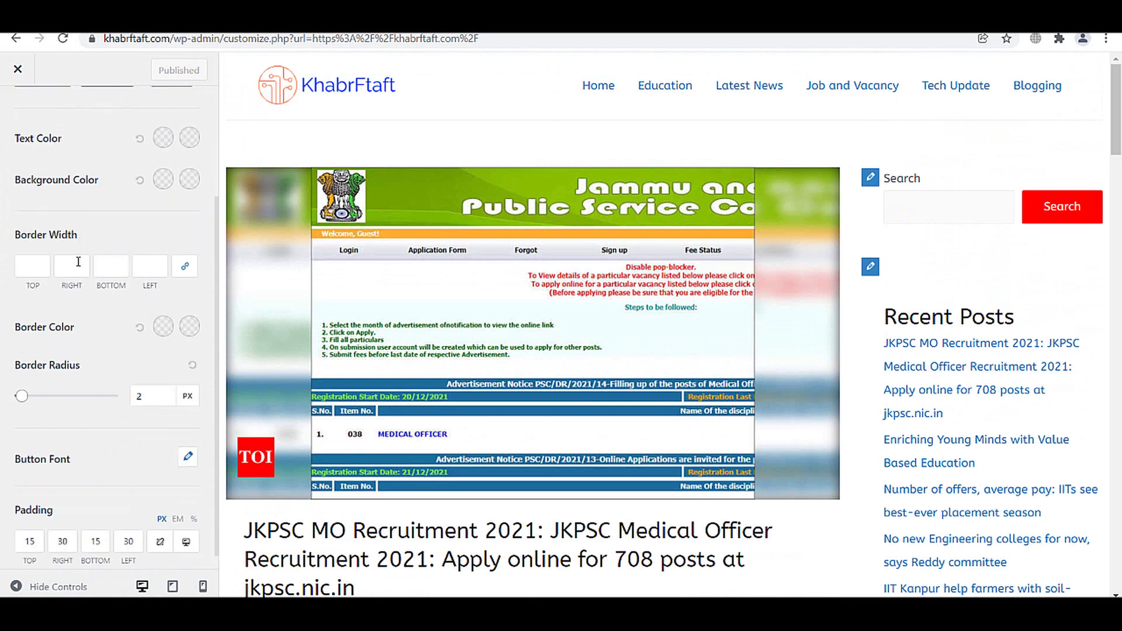
scroll(21, 328, up, 3)
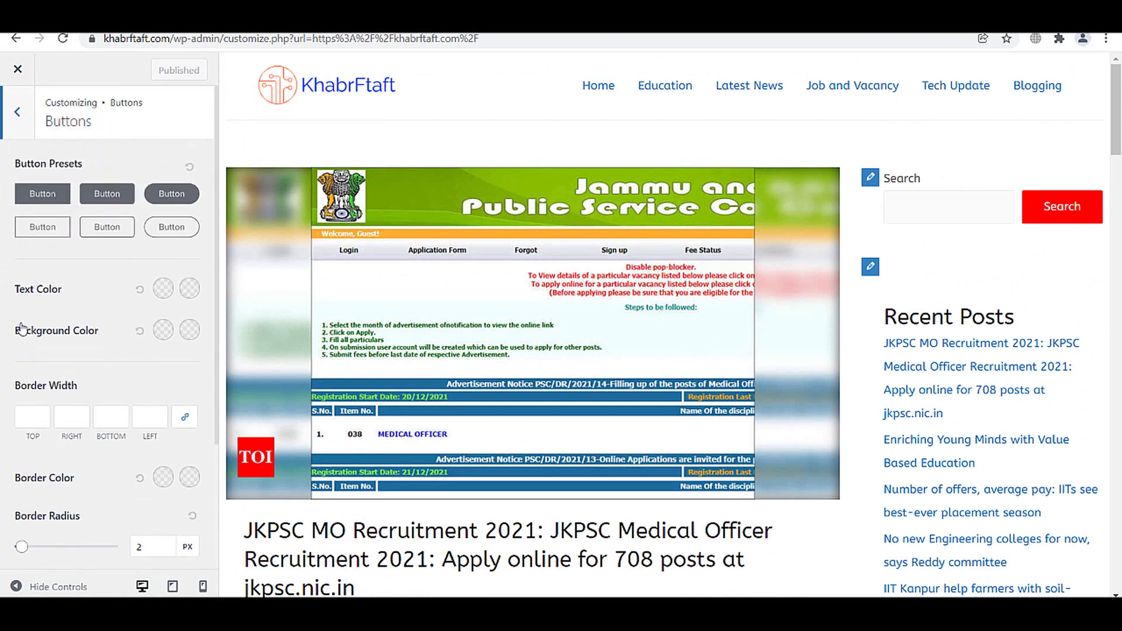
click(43, 227)
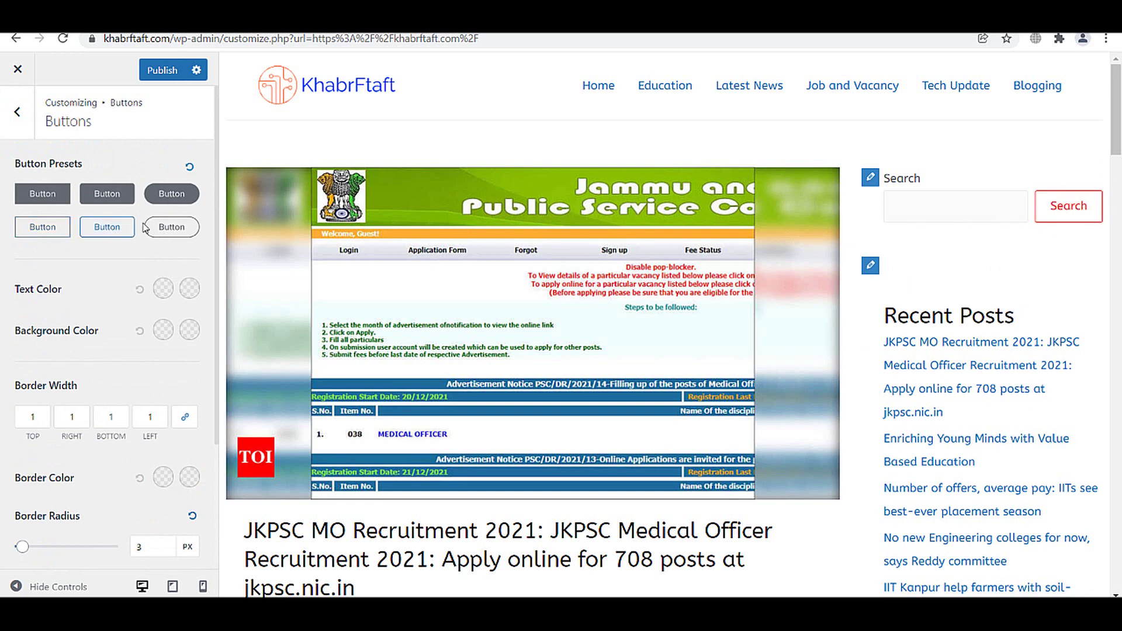
click(170, 229)
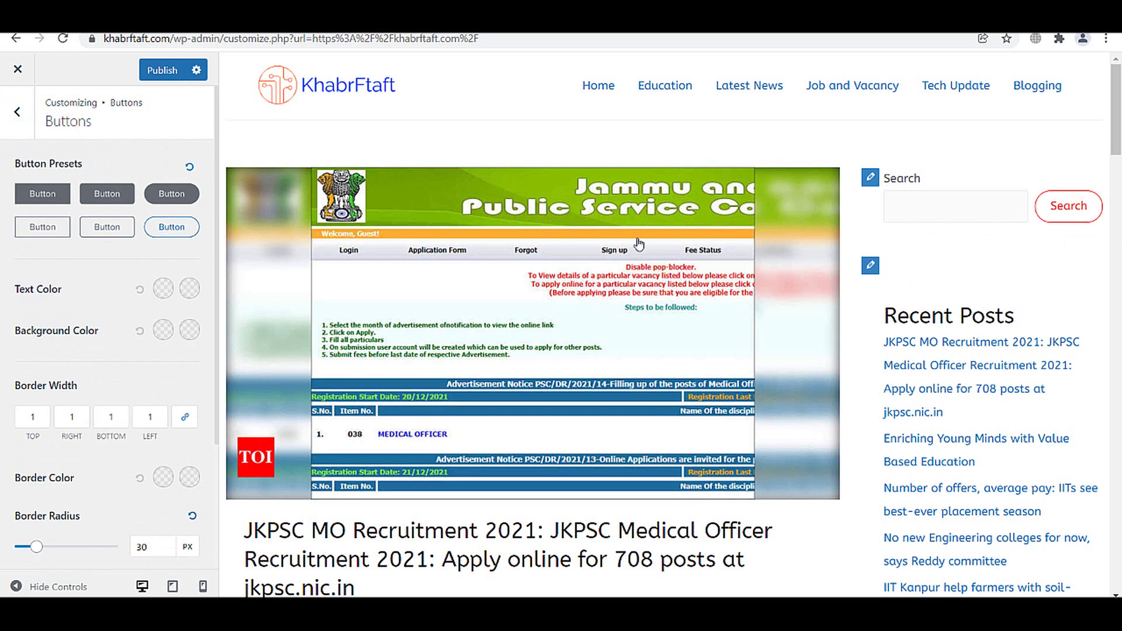
scroll(132, 300, down, 3)
scroll(125, 275, up, 3)
- Set the button text colour to black (#000000) and its hover colour to red (#ff0000)
click(164, 289)
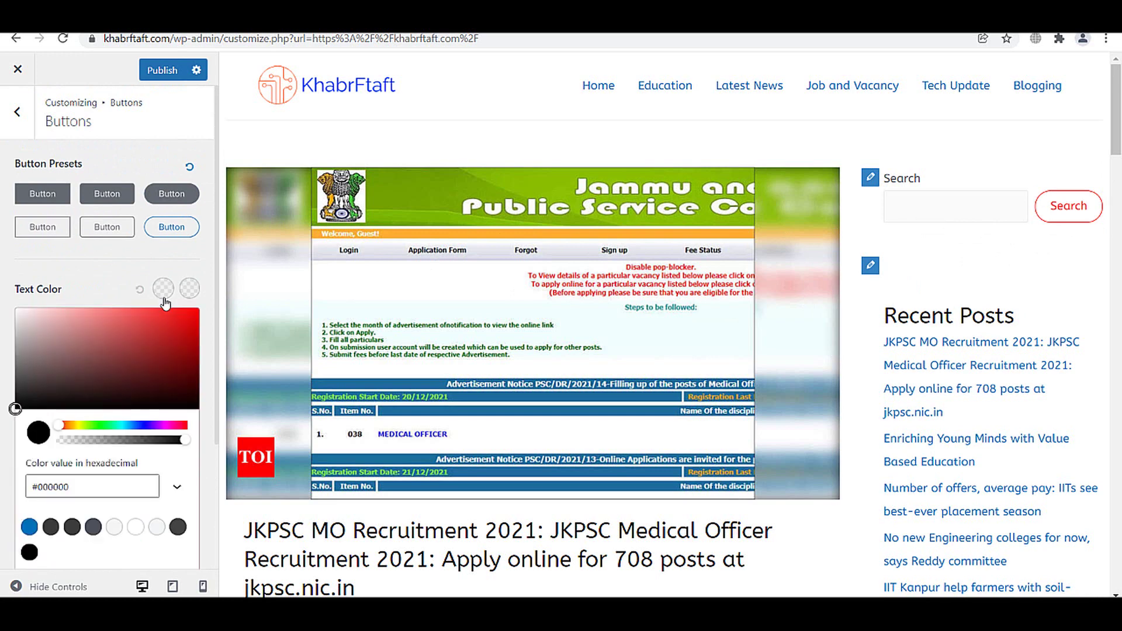
drag(188, 316, 4, 447)
click(3, 449)
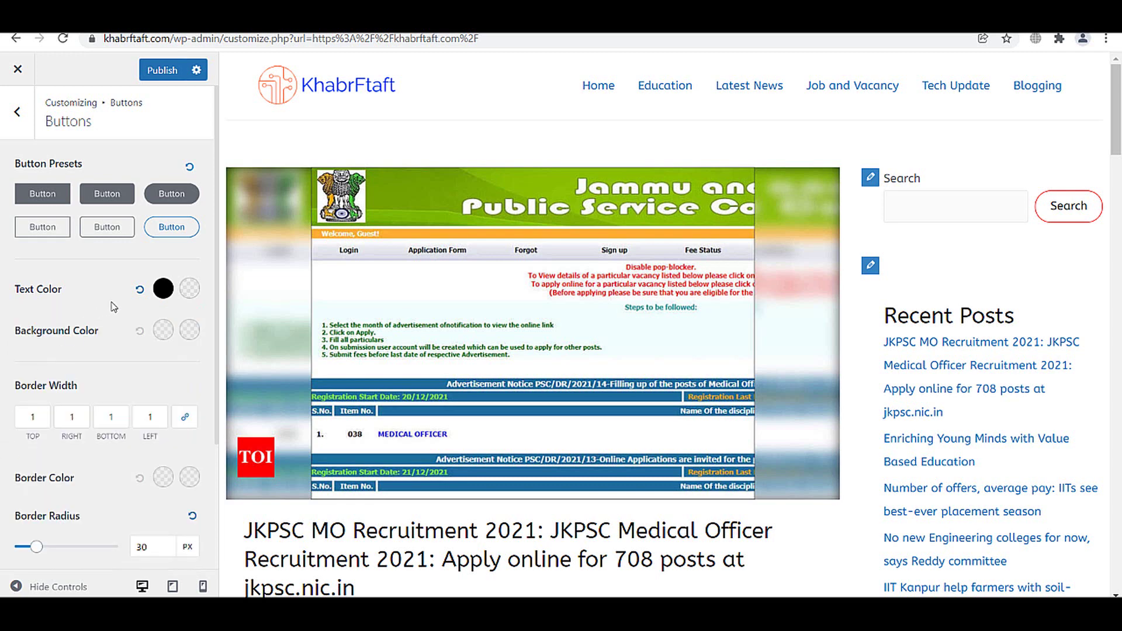
click(189, 289)
click(199, 308)
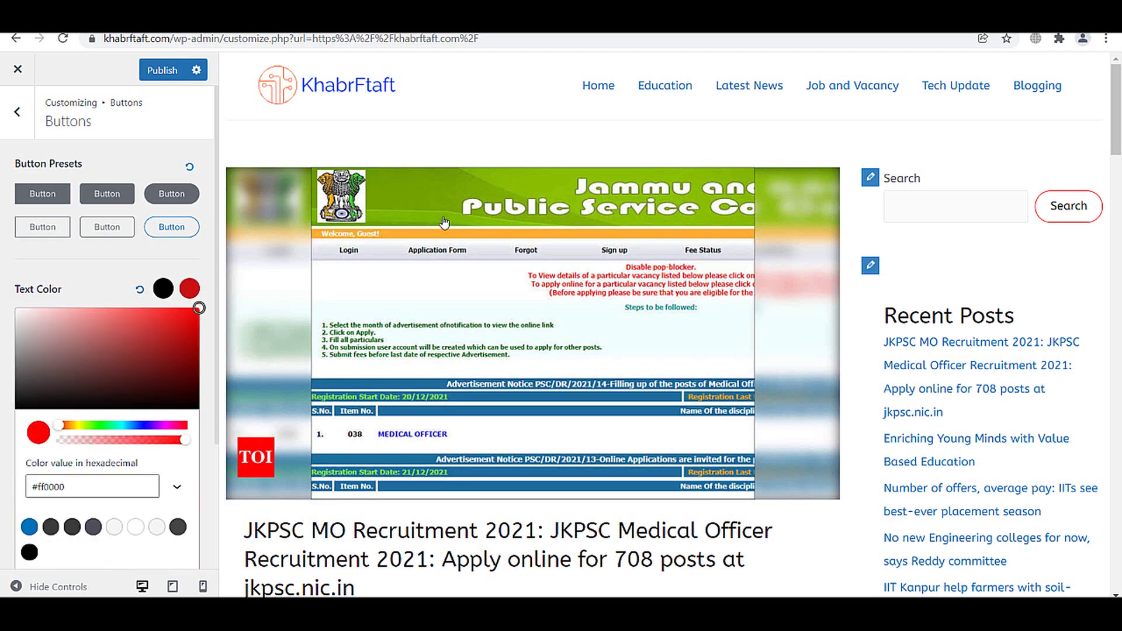
click(186, 280)
click(190, 289)
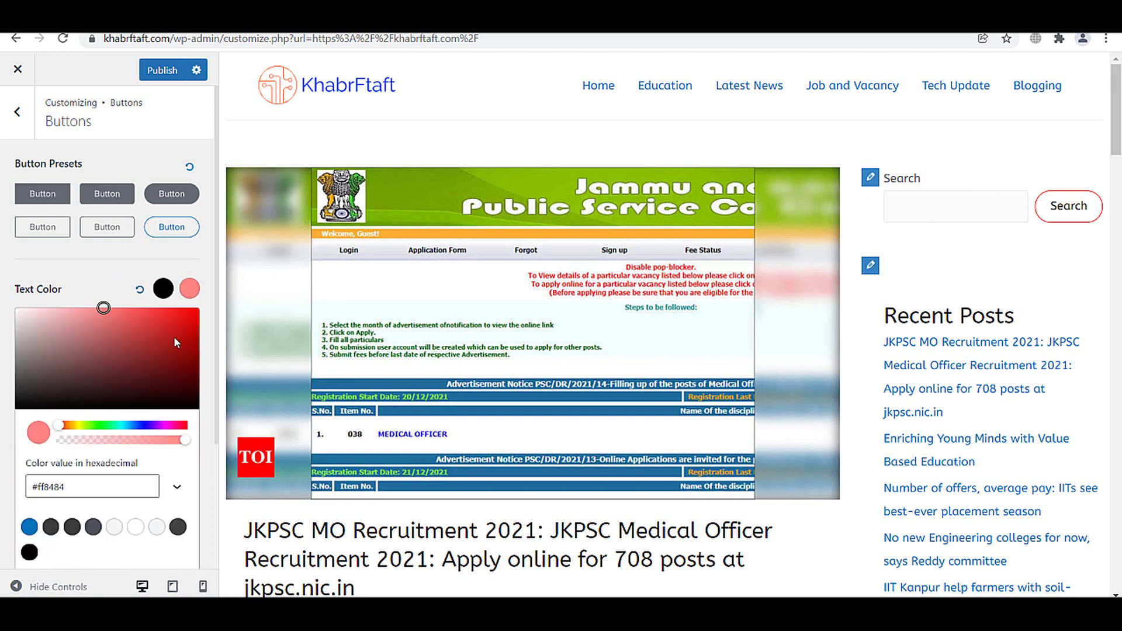
click(198, 307)
click(188, 286)
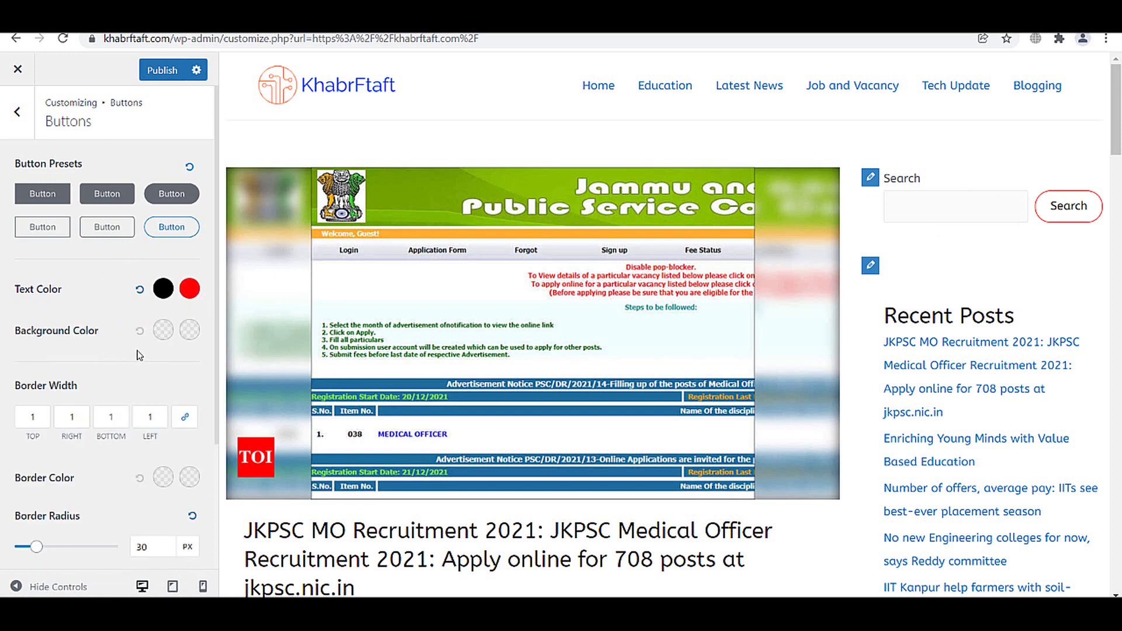
- Try a red button background, reset it to transparent, and publish the button changes
click(163, 330)
click(173, 380)
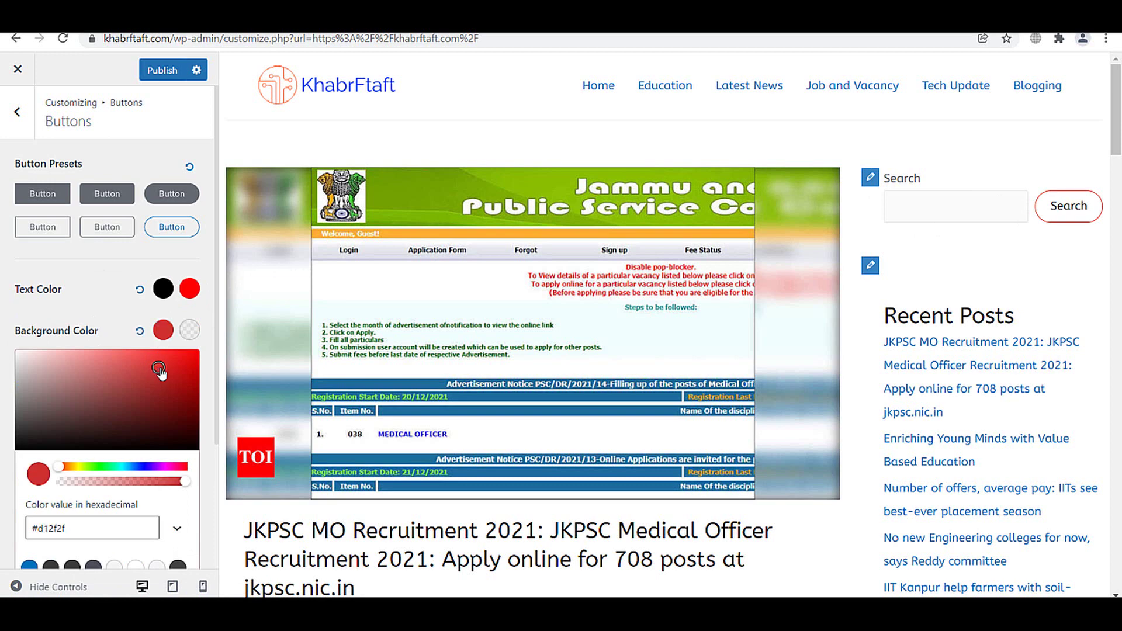
drag(185, 351, 146, 341)
click(141, 331)
click(100, 316)
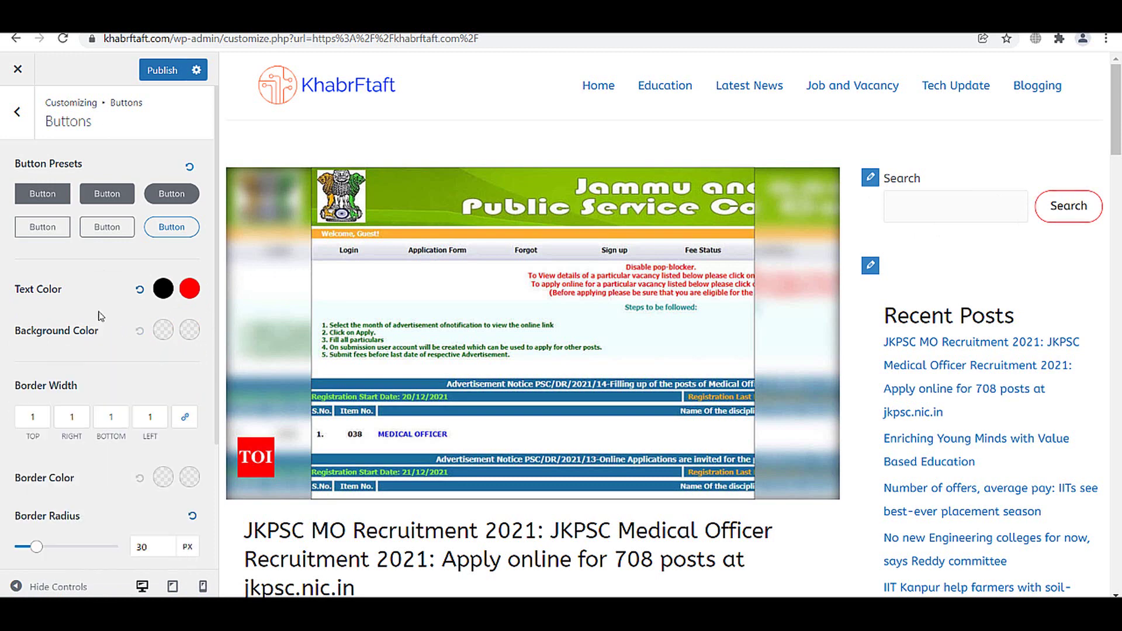
scroll(105, 327, down, 3)
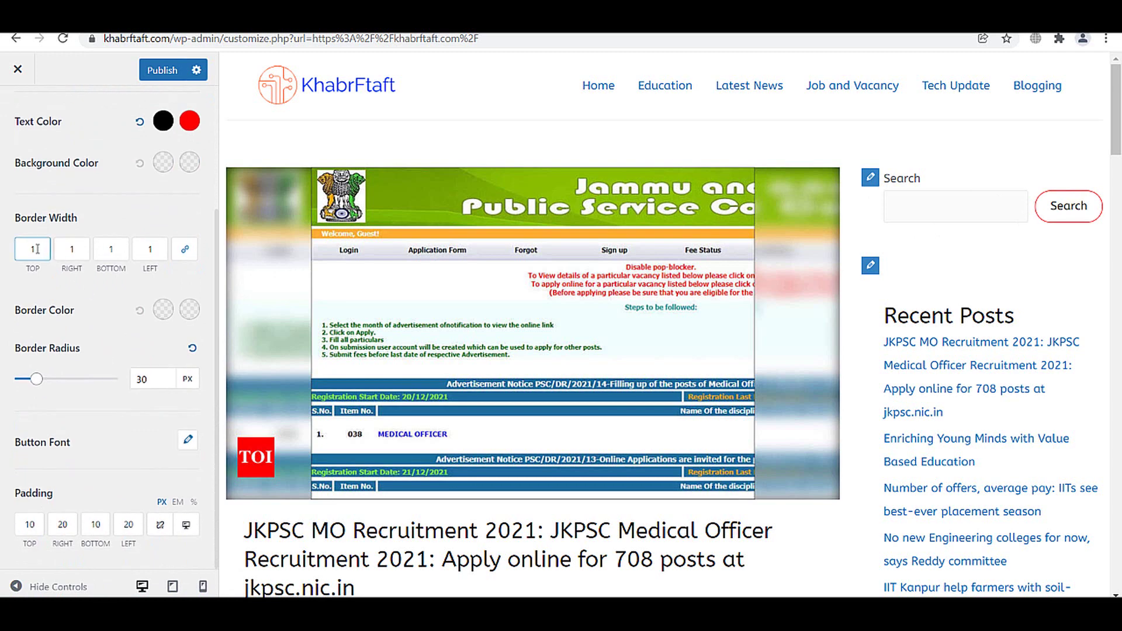
click(165, 80)
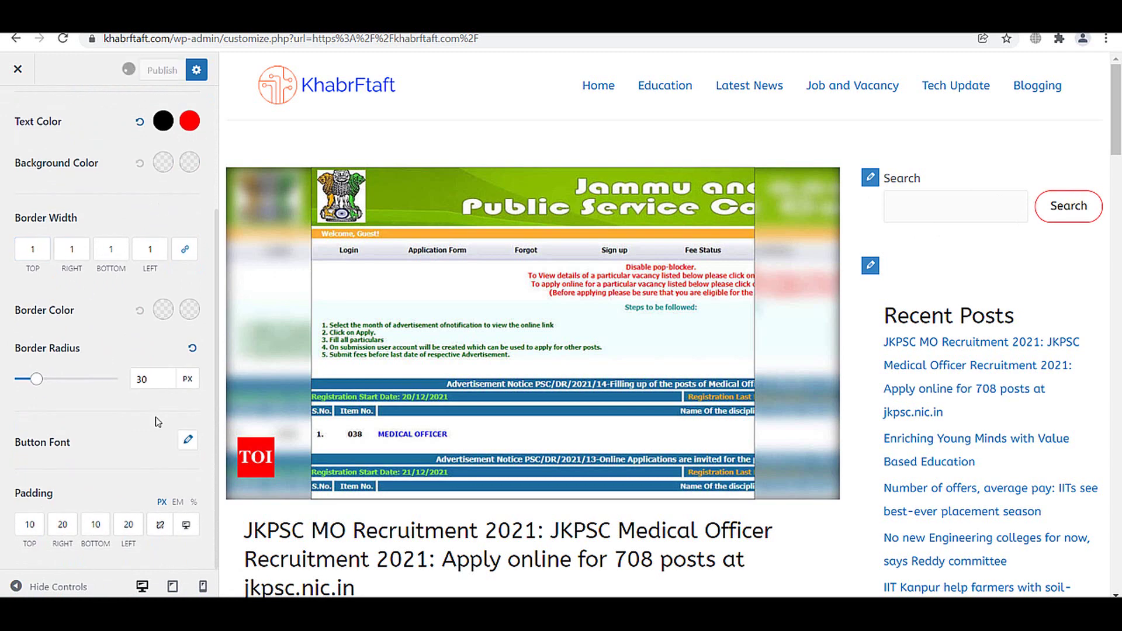
scroll(151, 380, up, 3)
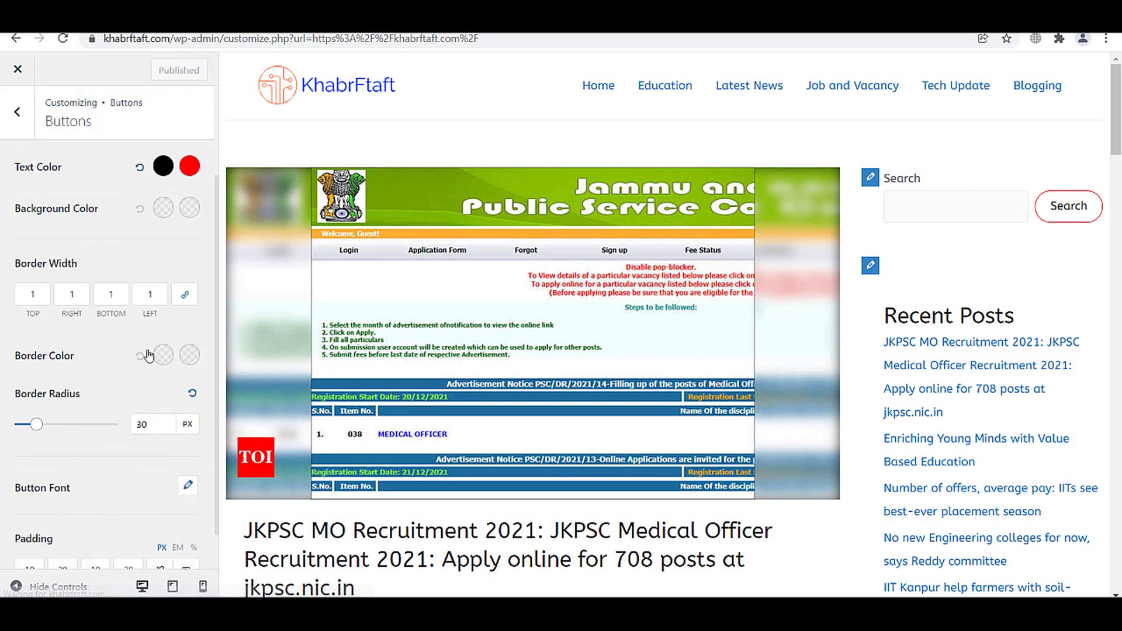
click(21, 119)
- Set the Scroll To Top icon size to 20 px, after trying 15
click(51, 282)
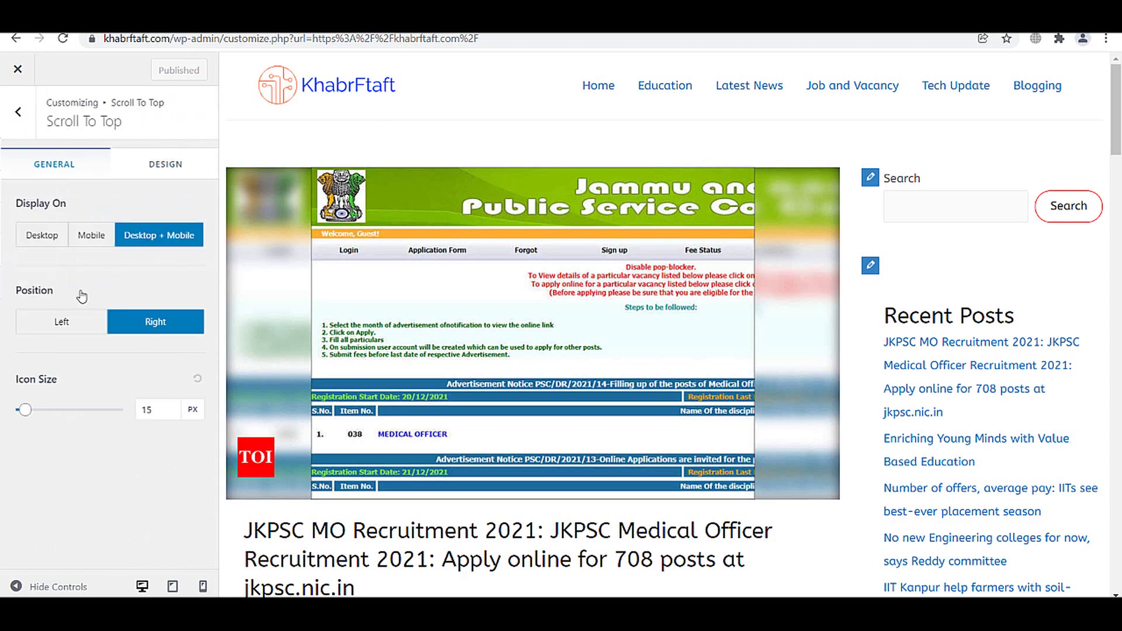
drag(1116, 109, 1115, 544)
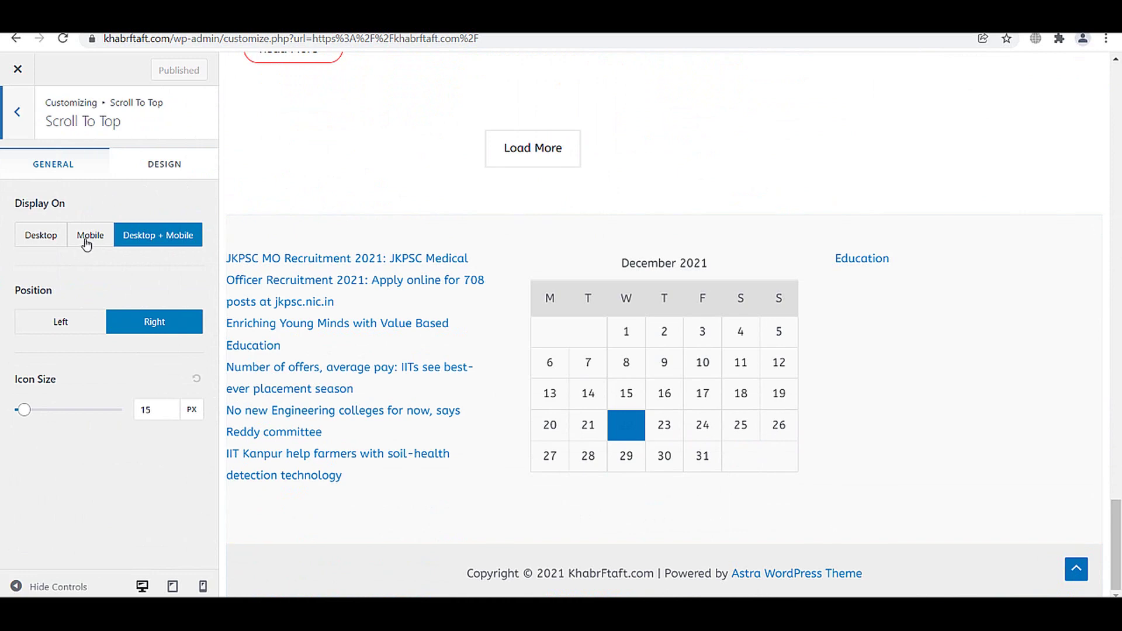
drag(29, 406, 20, 430)
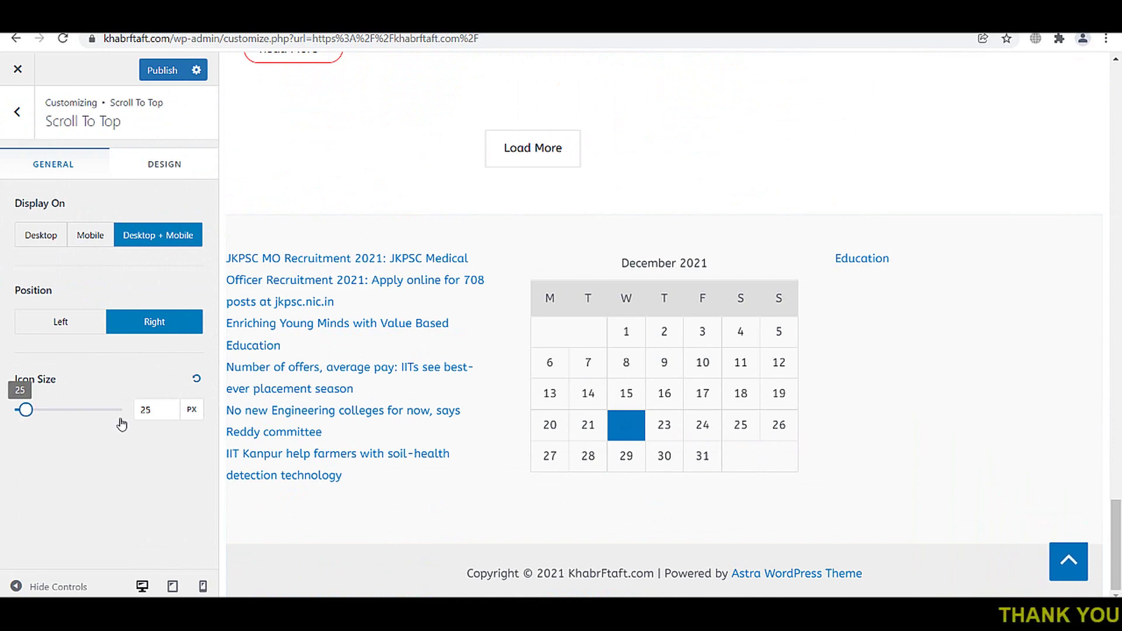
click(153, 409)
double_click(145, 409)
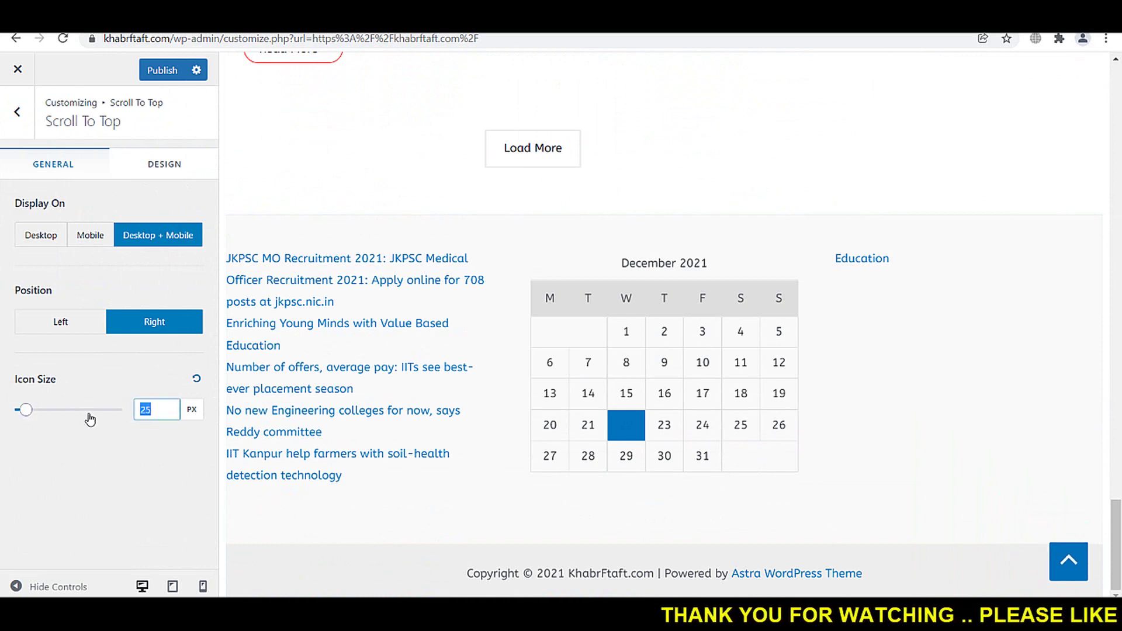
text(15)
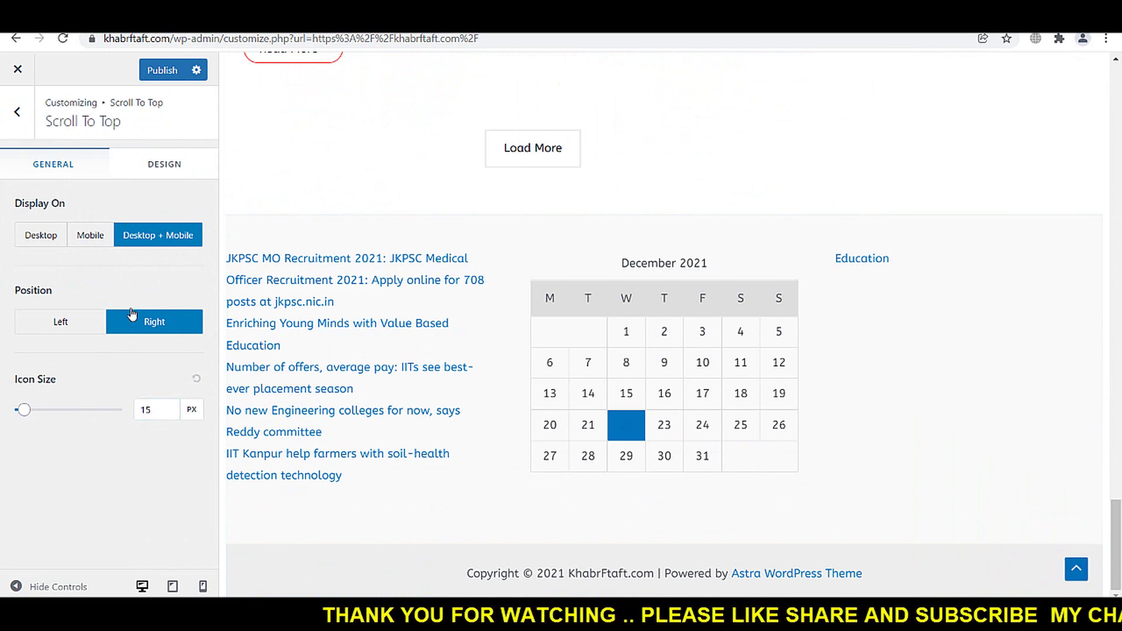
double_click(146, 410)
text(20)
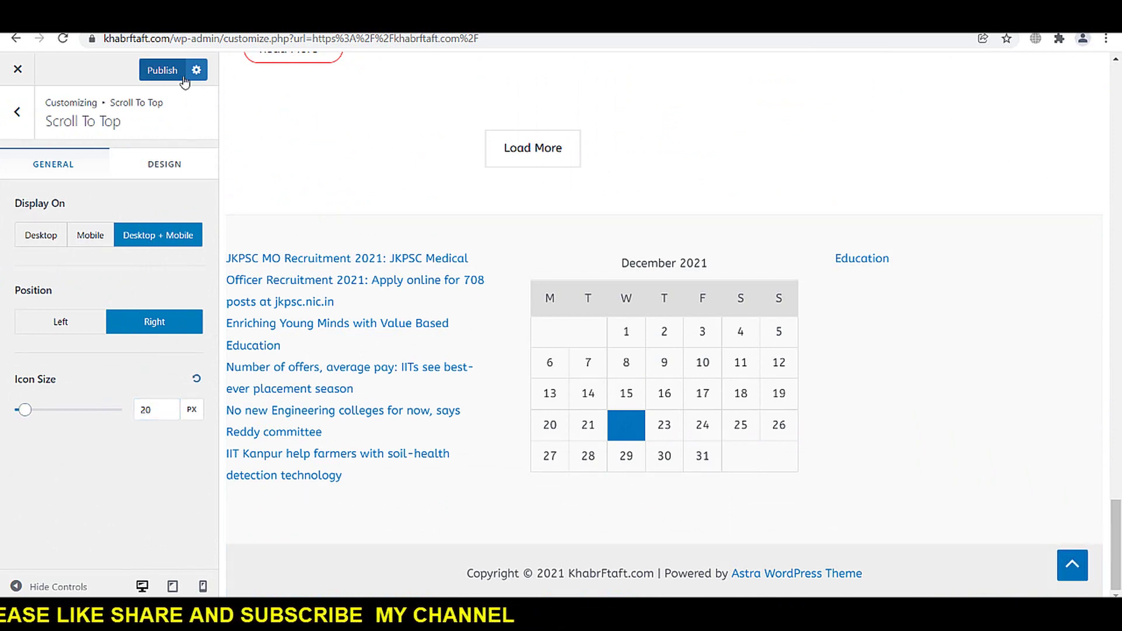
- Show Scroll To Top on Desktop only at the right position, and publish
click(89, 239)
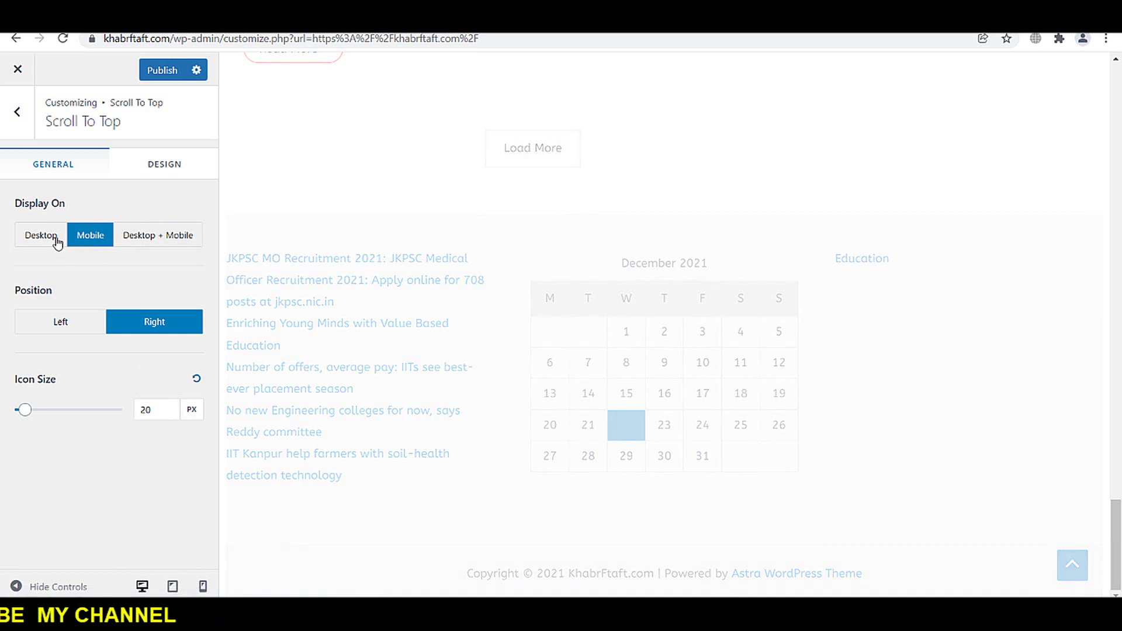
click(56, 238)
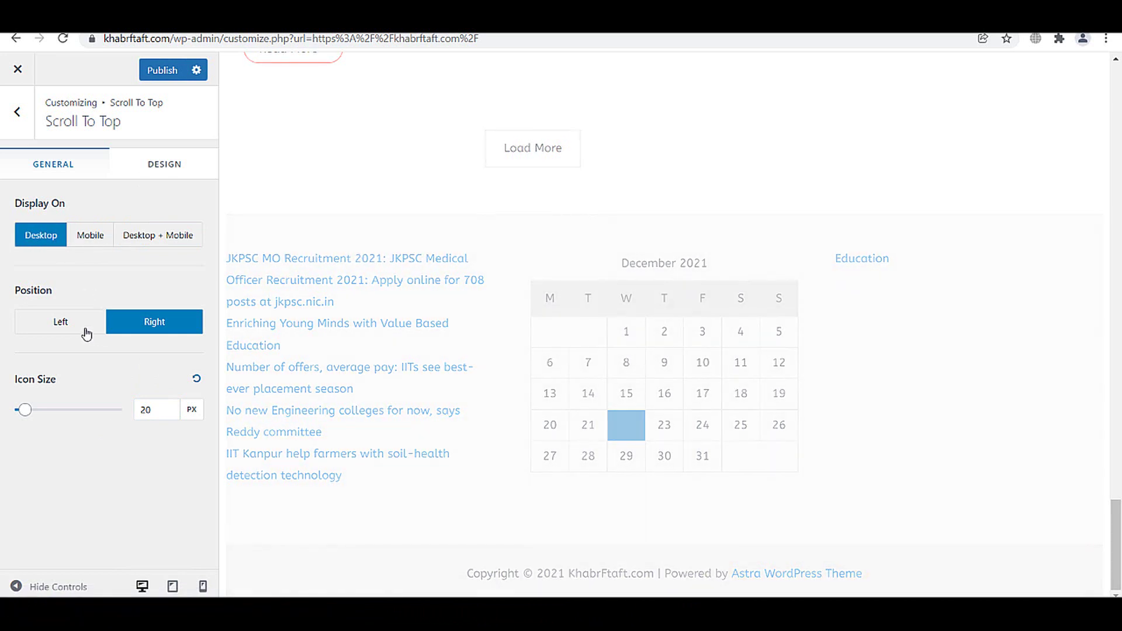
click(87, 331)
click(147, 328)
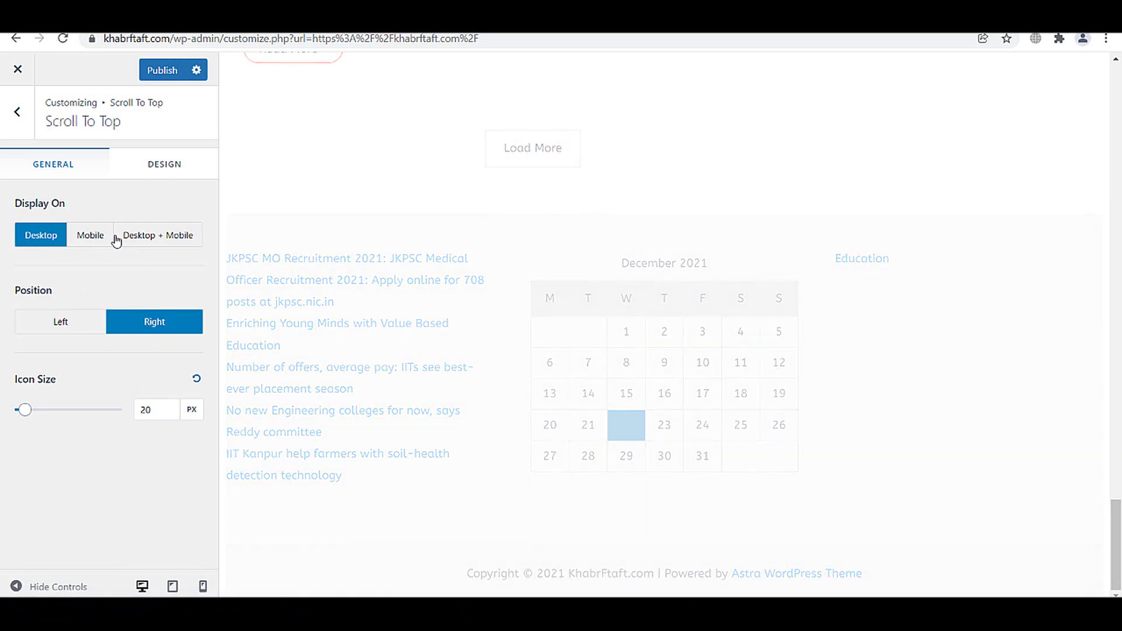
click(19, 114)
click(147, 69)
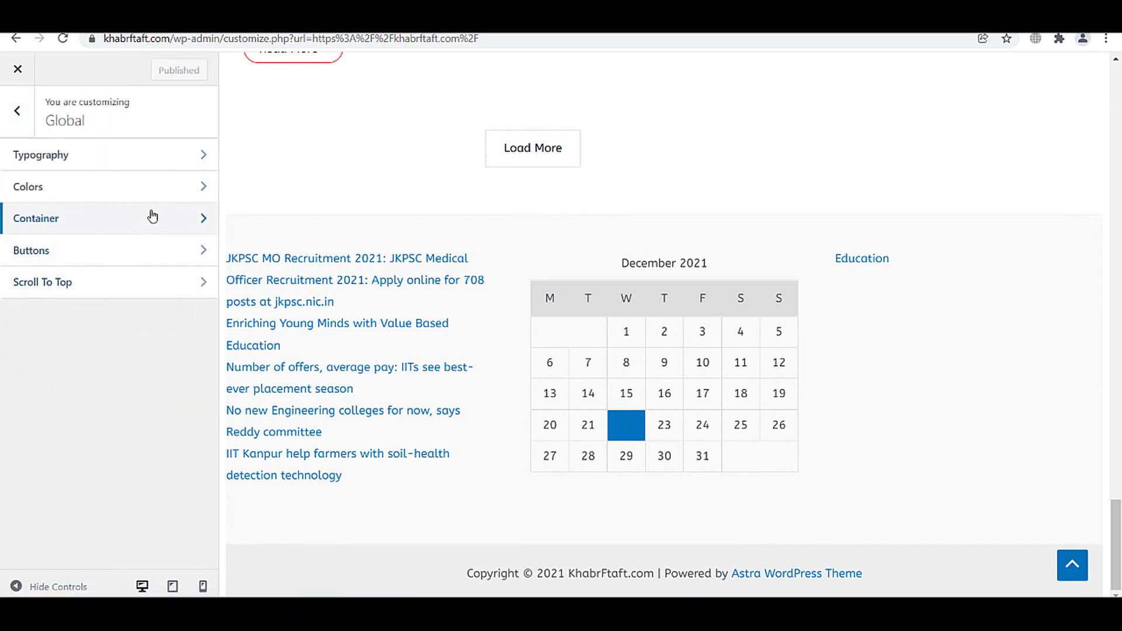
- Give the Footer Builder a black background colour and publish it
click(17, 111)
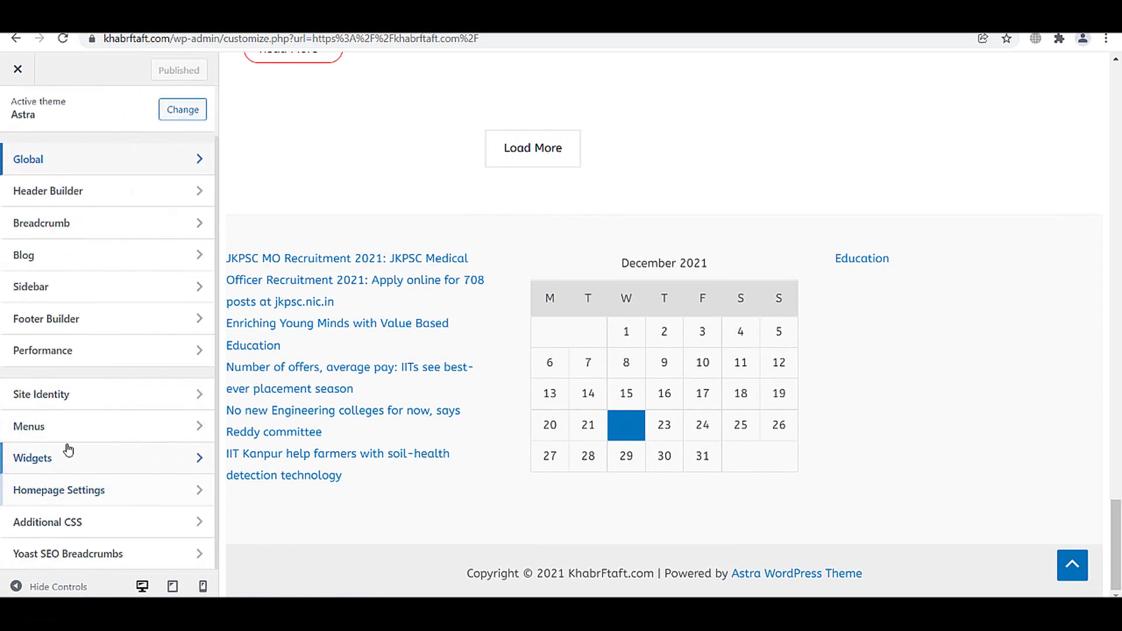
click(74, 319)
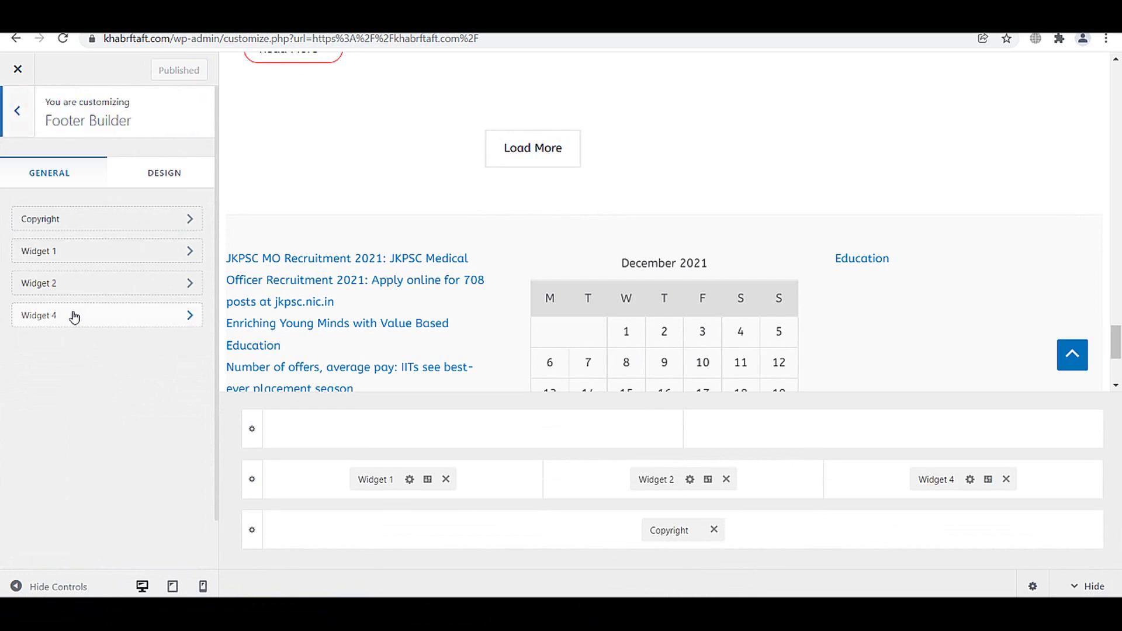
click(161, 174)
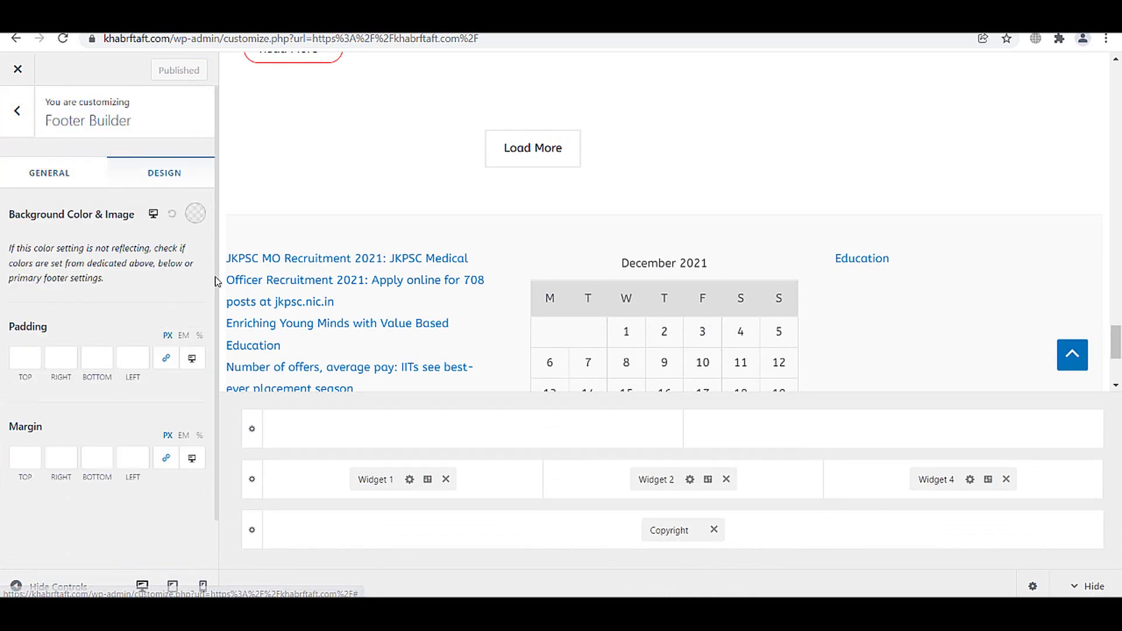
scroll(130, 228, down, 1)
click(195, 161)
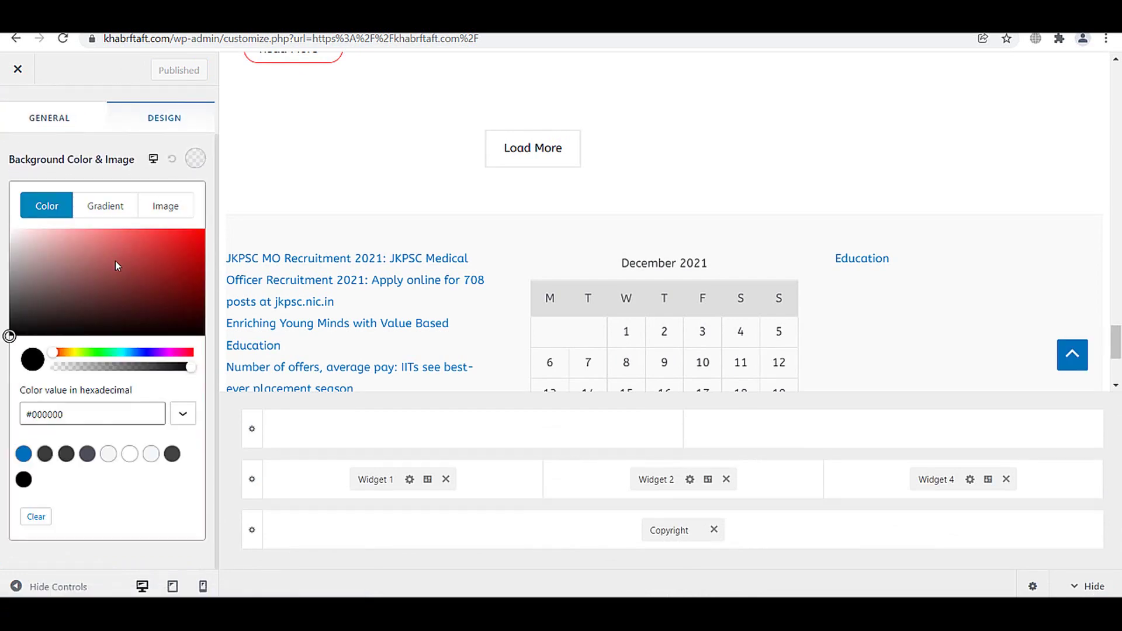
mouse_move(117, 266)
mouse_down()
mouse_move(205, 238)
mouse_move(3, 360)
mouse_up()
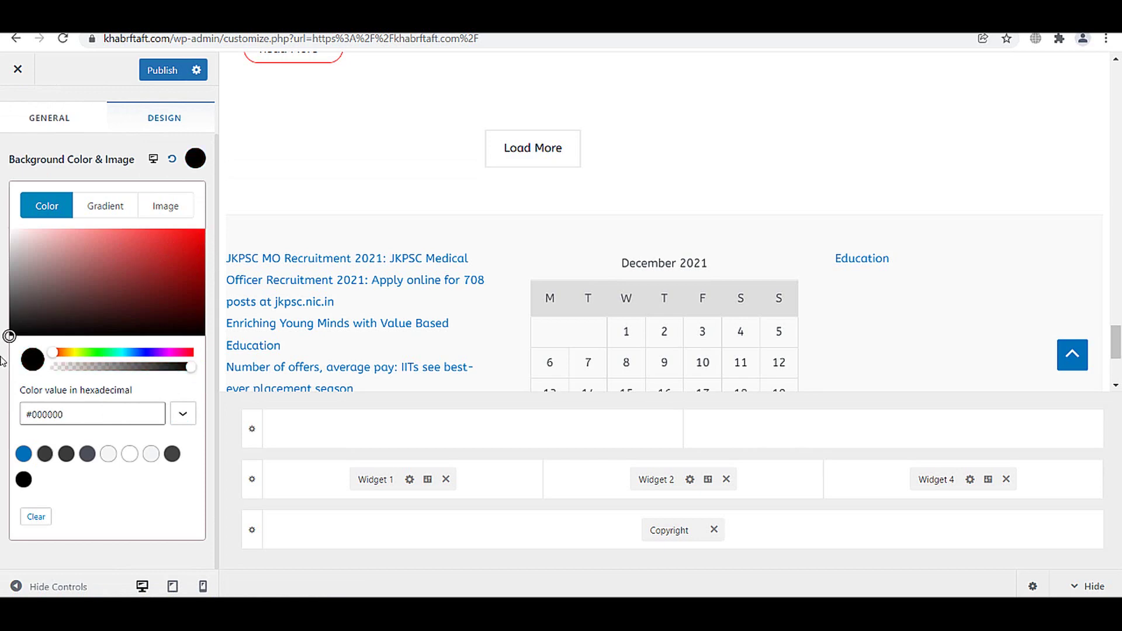
click(3, 377)
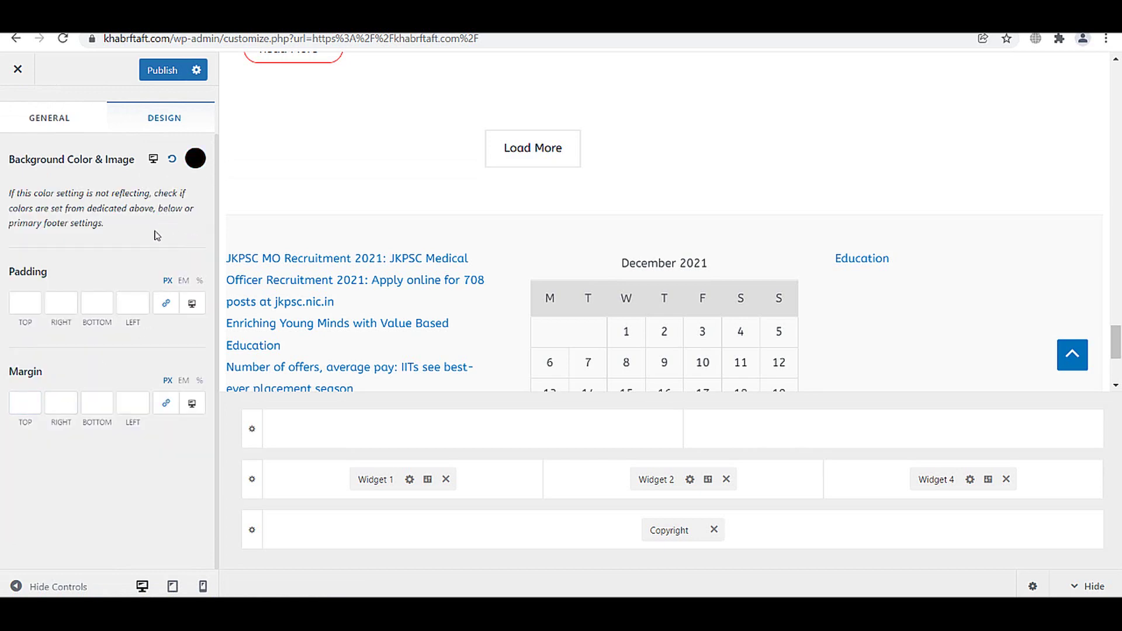
click(162, 70)
- Clear the footer background colour and show the footer's General items
click(17, 69)
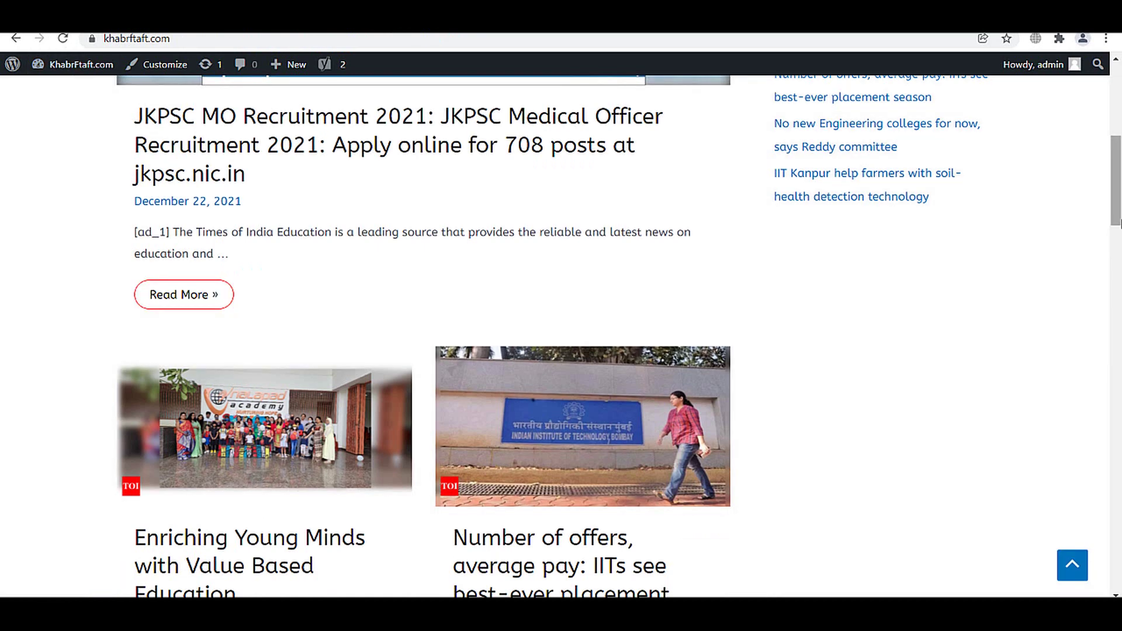
scroll(1120, 237, down, 15)
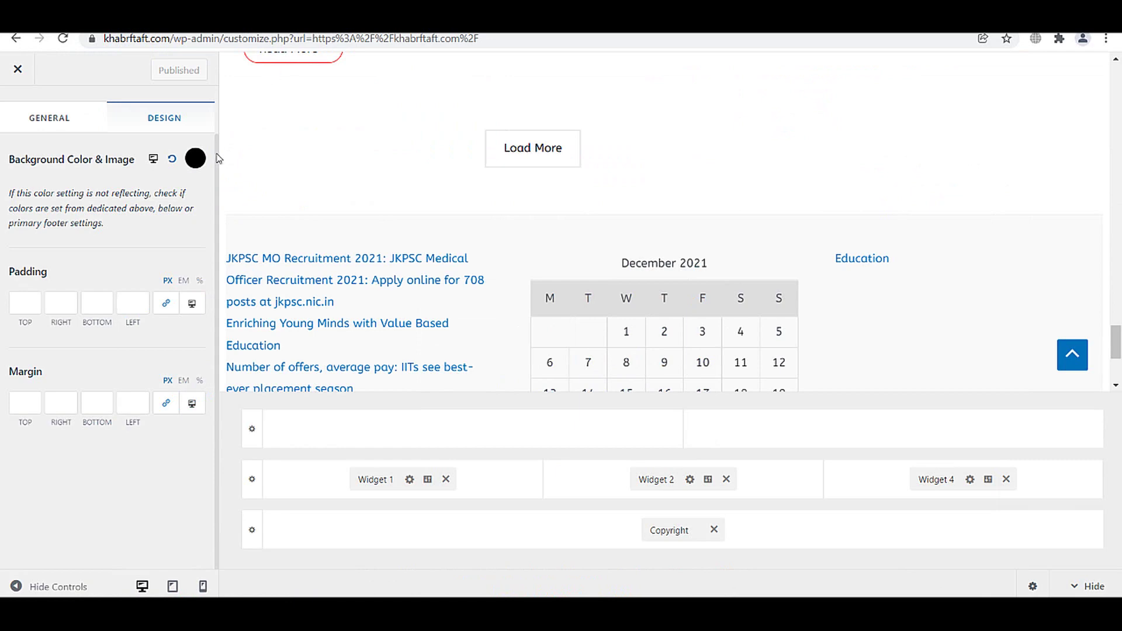
click(195, 158)
click(172, 158)
click(103, 155)
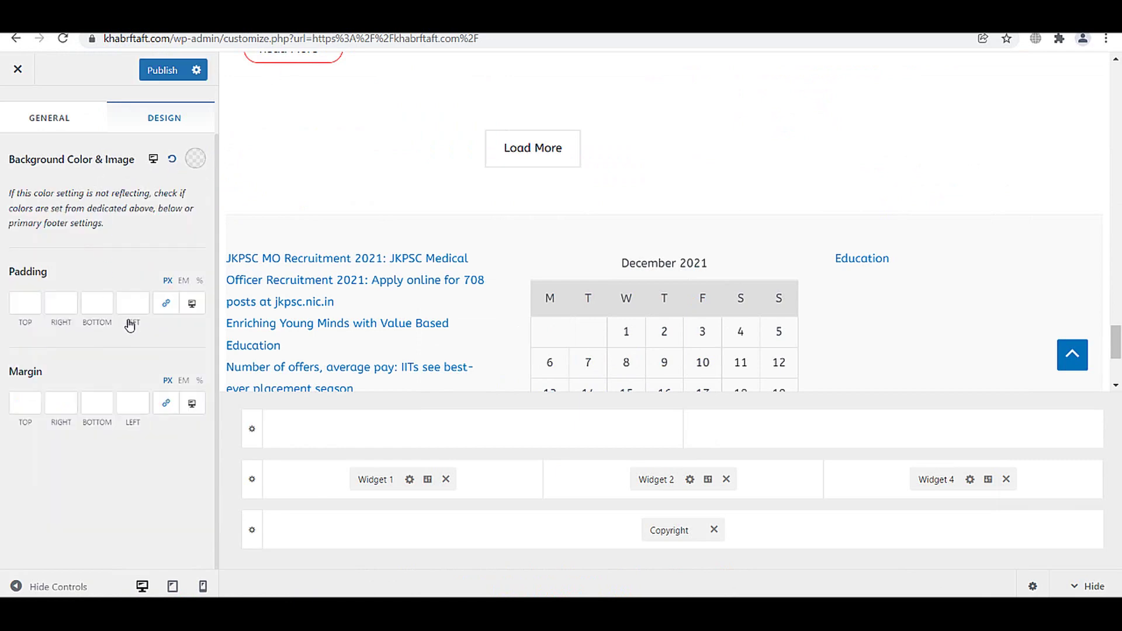
scroll(78, 263, up, 2)
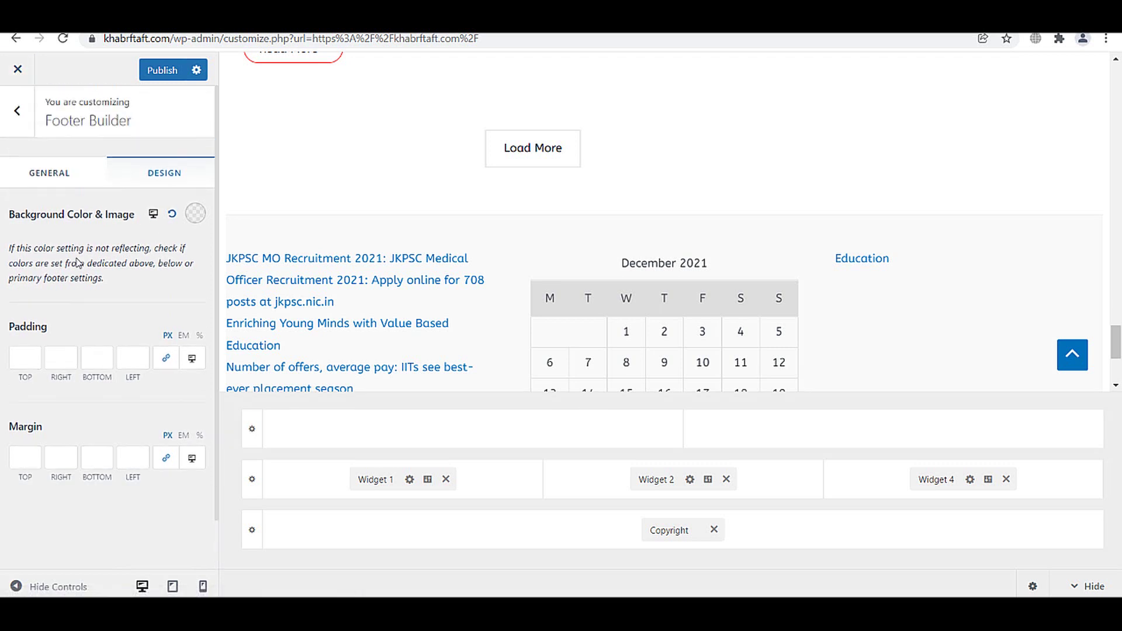
click(43, 183)
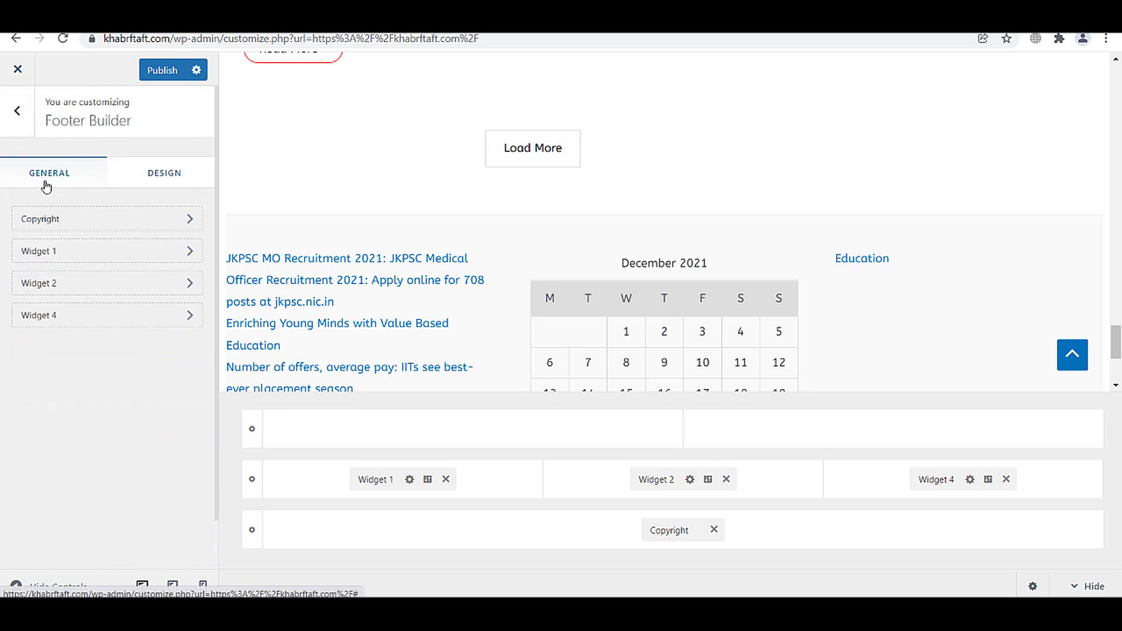
- Cut the footer copyright text down to 'Copyright [copyright]' and publish
click(49, 220)
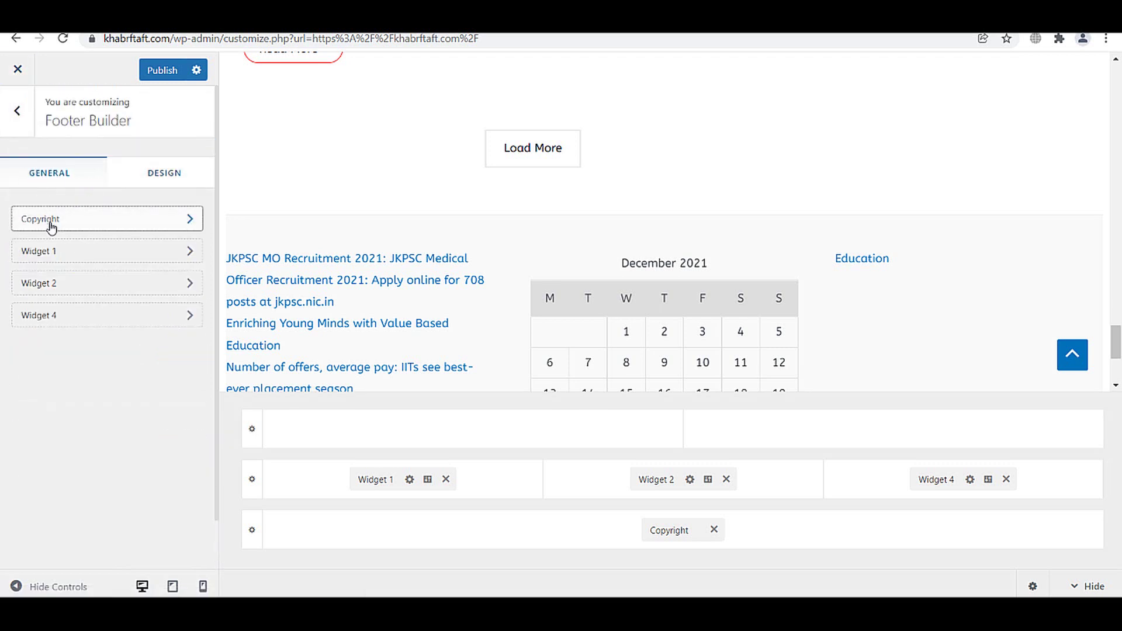
click(169, 167)
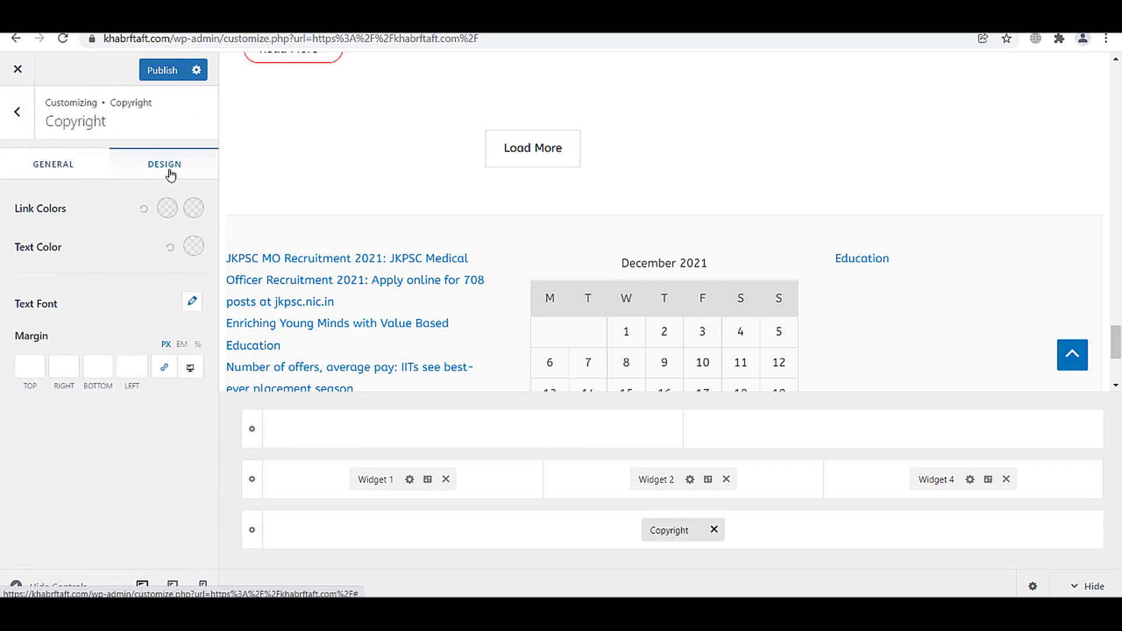
click(79, 169)
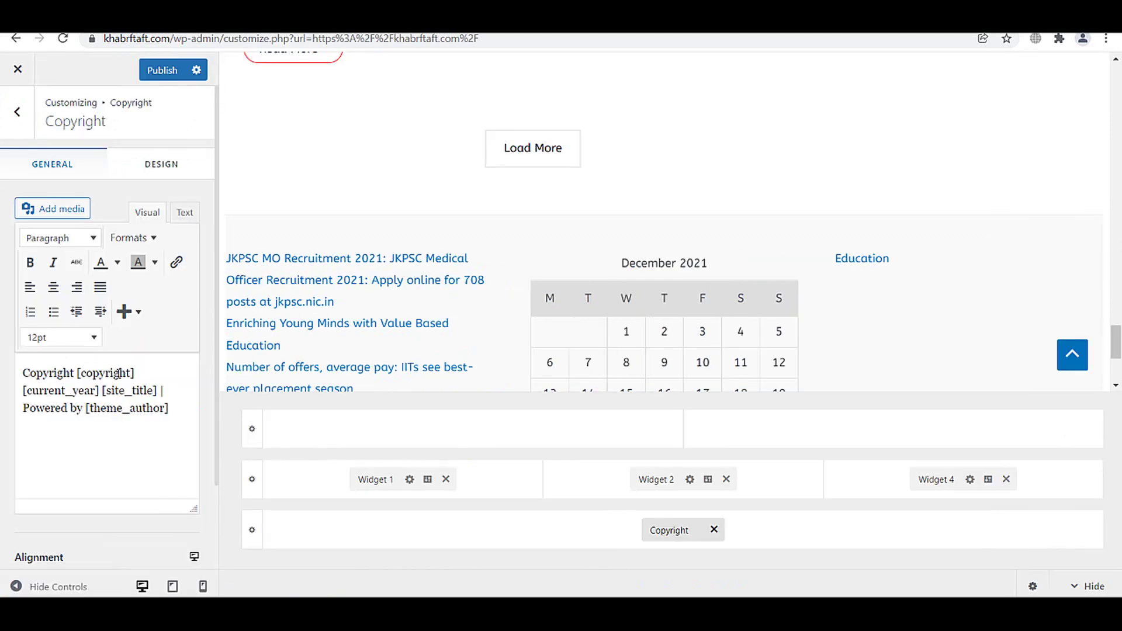
shift+click(172, 419)
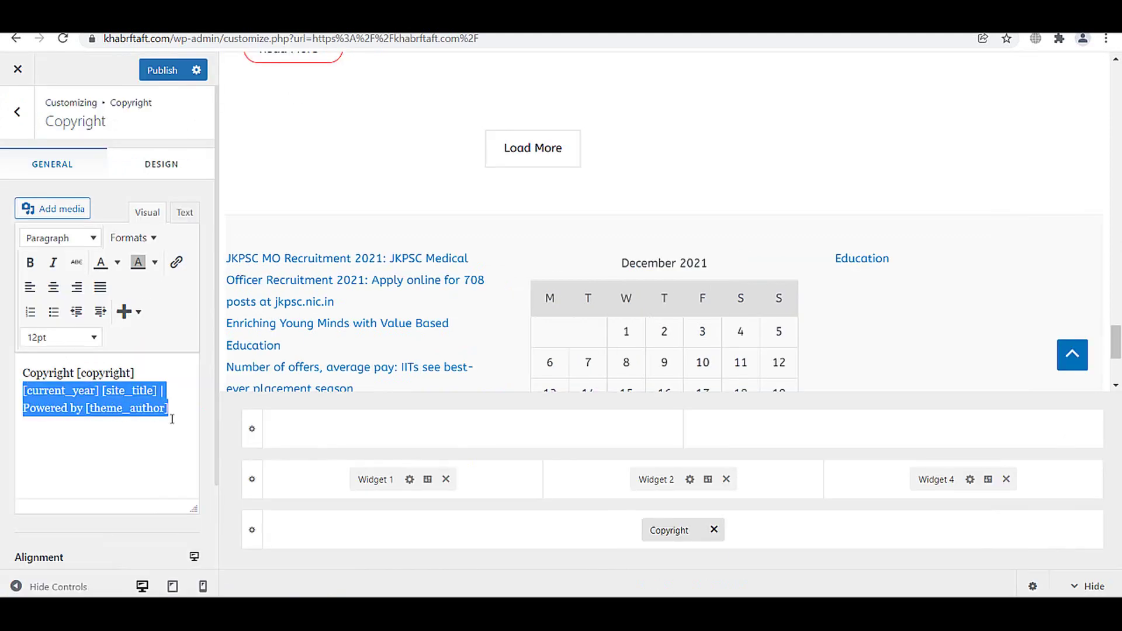
key(BackSpace)
click(162, 70)
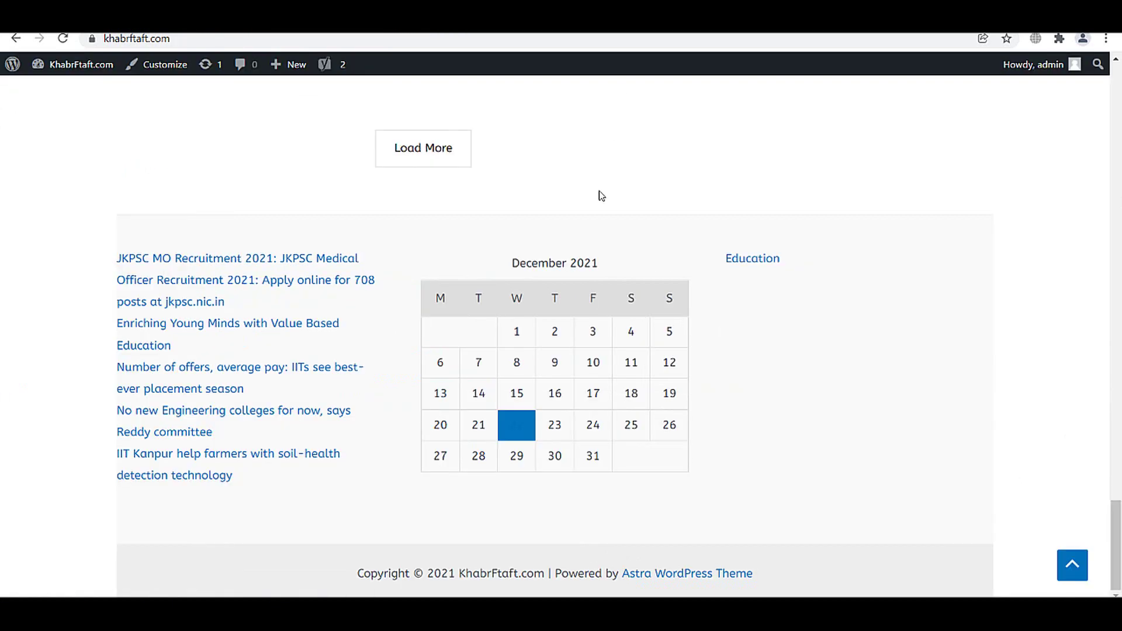
- Reload the live site to check the footer, then return to the main Customizer sections
click(65, 41)
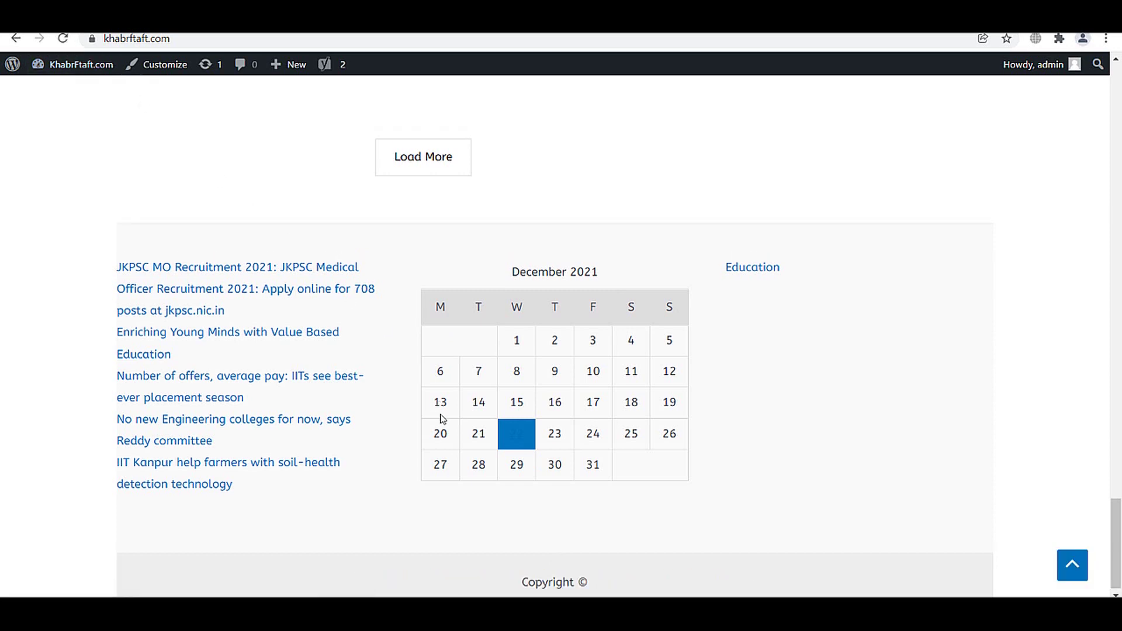
scroll(696, 511, up, 3)
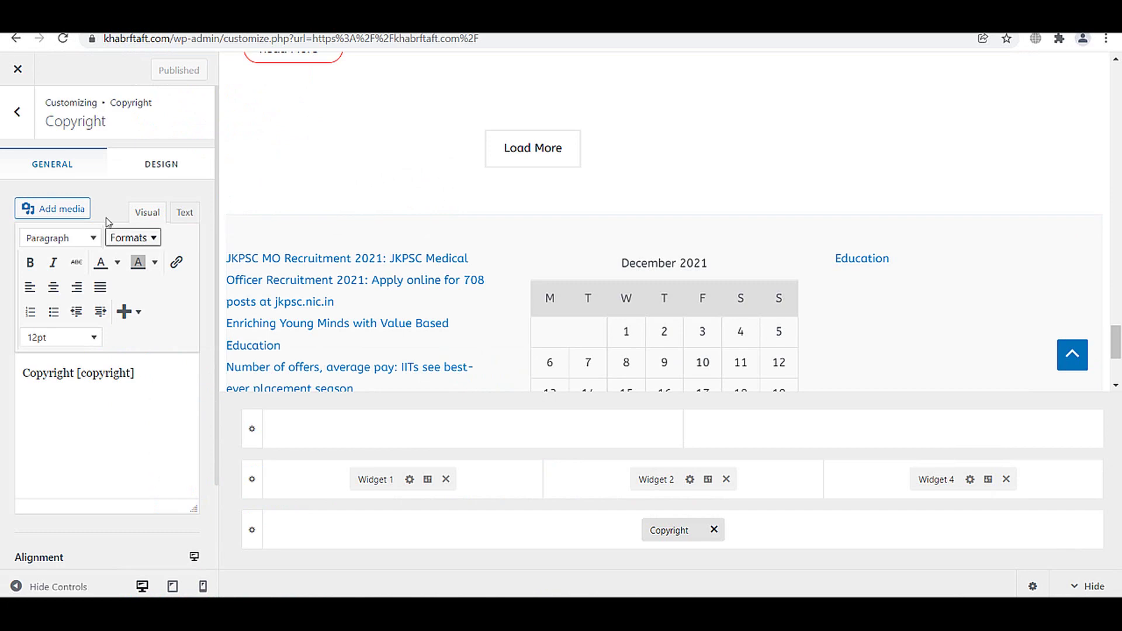
click(23, 129)
click(27, 134)
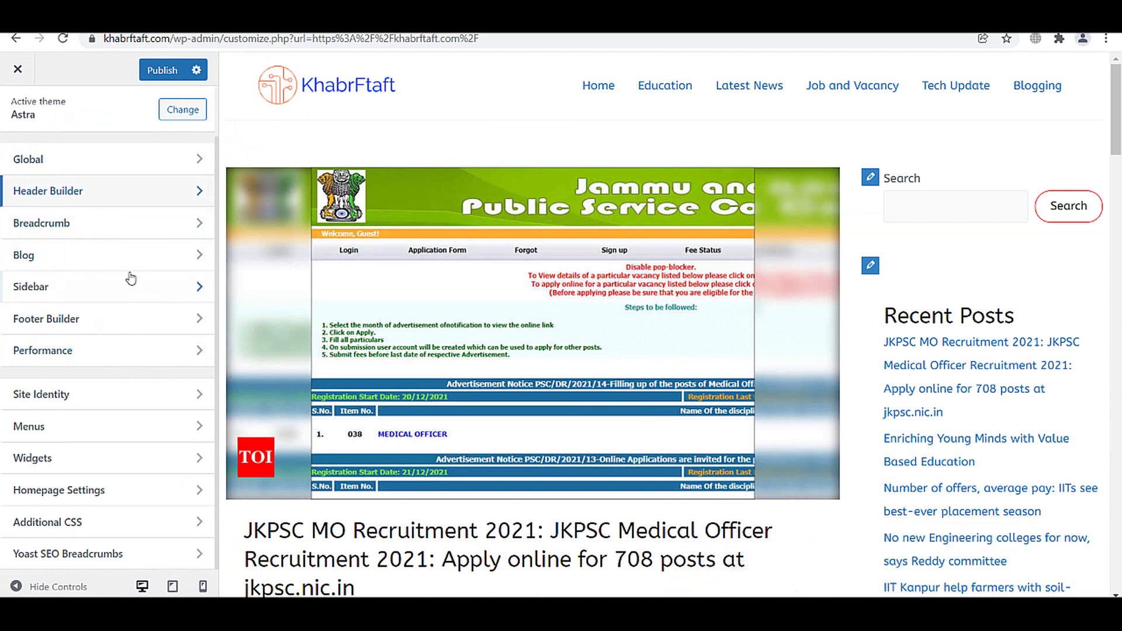
- Set the header width to Full Width in Header Builder design, after trying Content Width
click(110, 200)
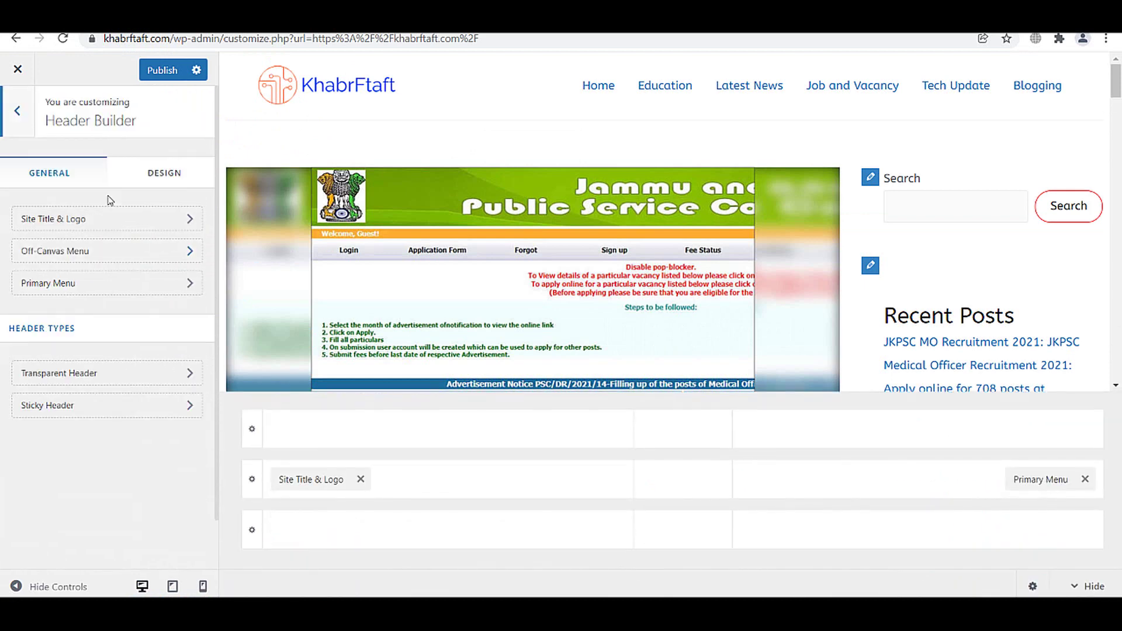
click(138, 173)
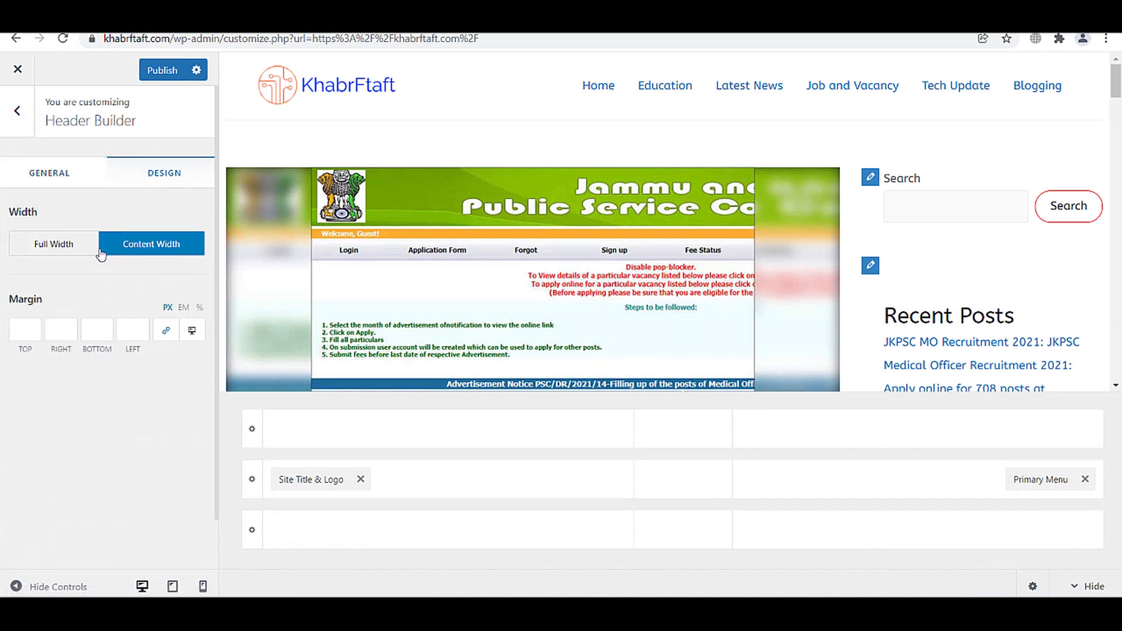
click(73, 251)
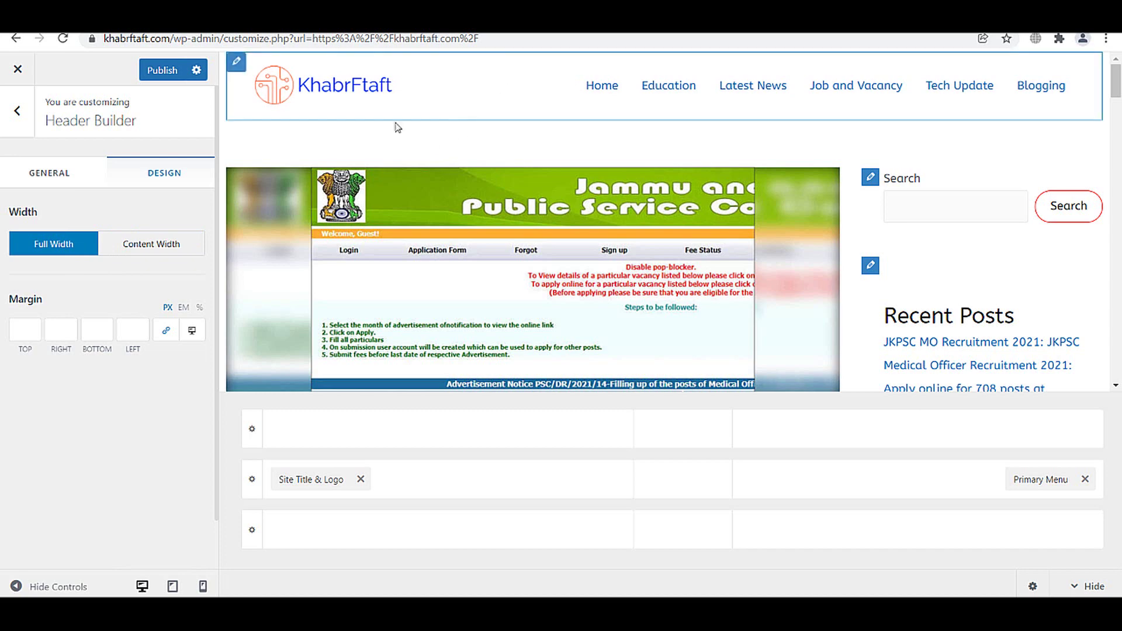
click(125, 249)
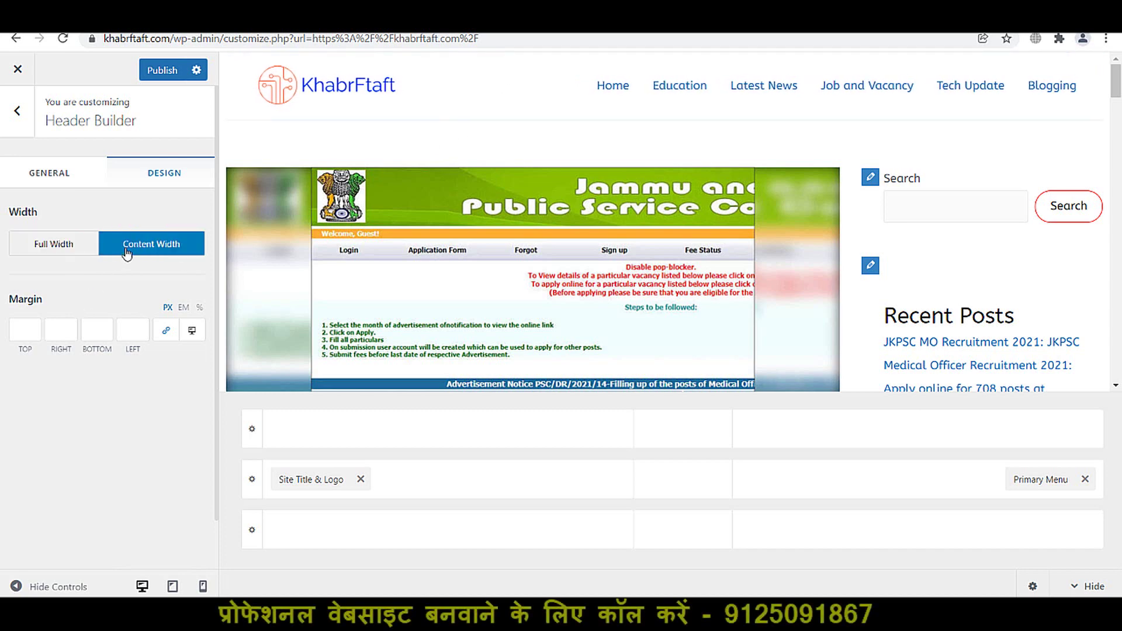
click(75, 248)
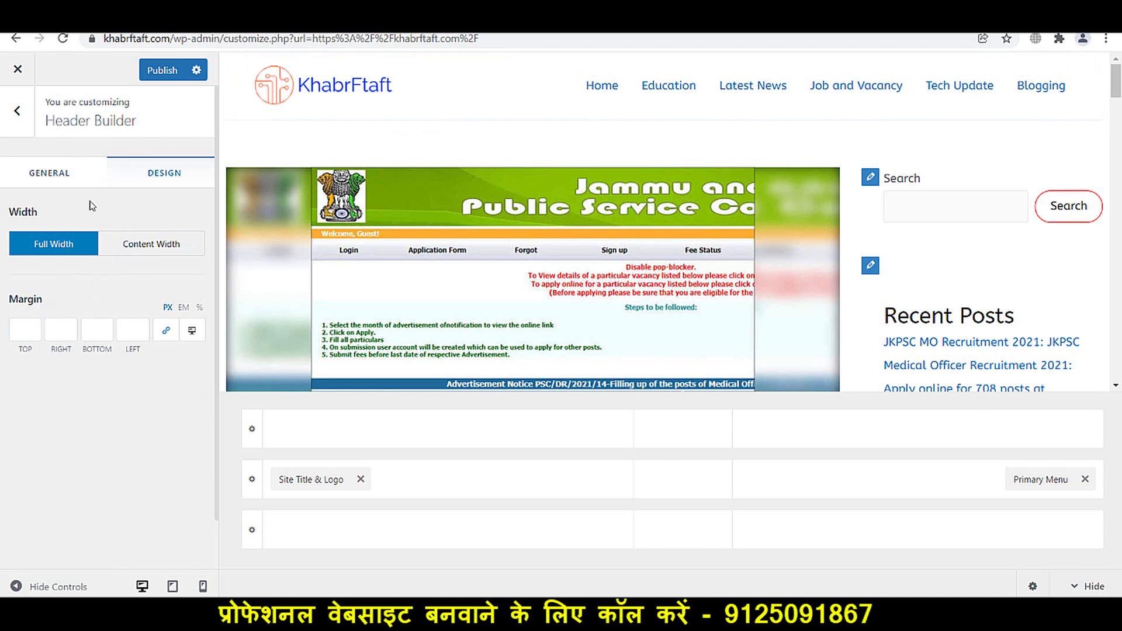
click(17, 110)
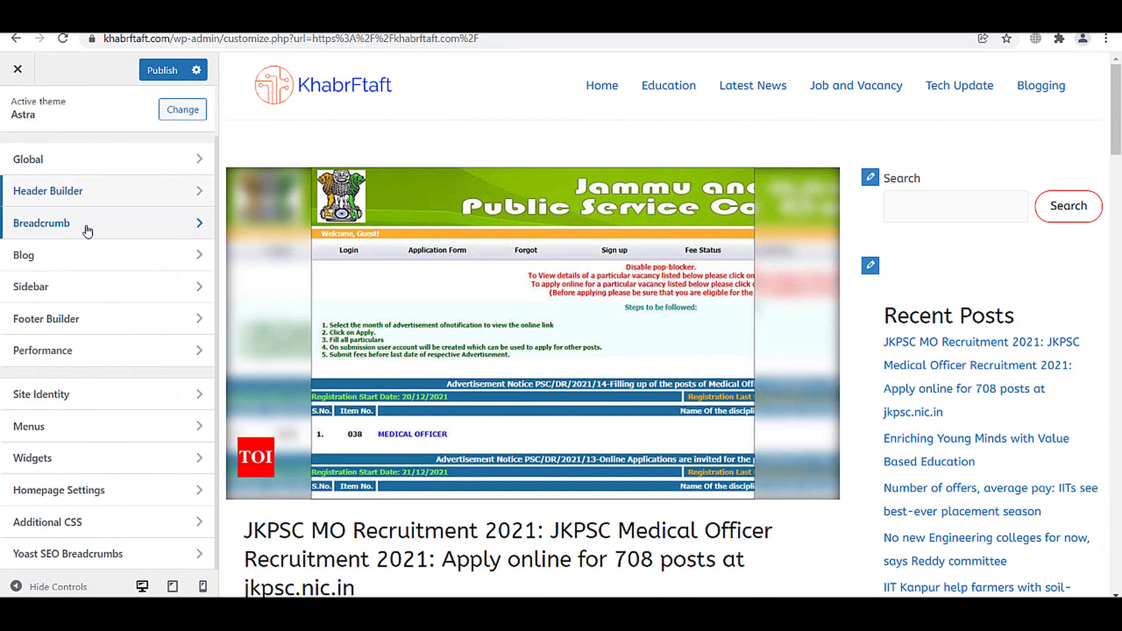
- Look through the Breadcrumb and Global Typography settings, ending on the Global list
click(85, 228)
click(18, 112)
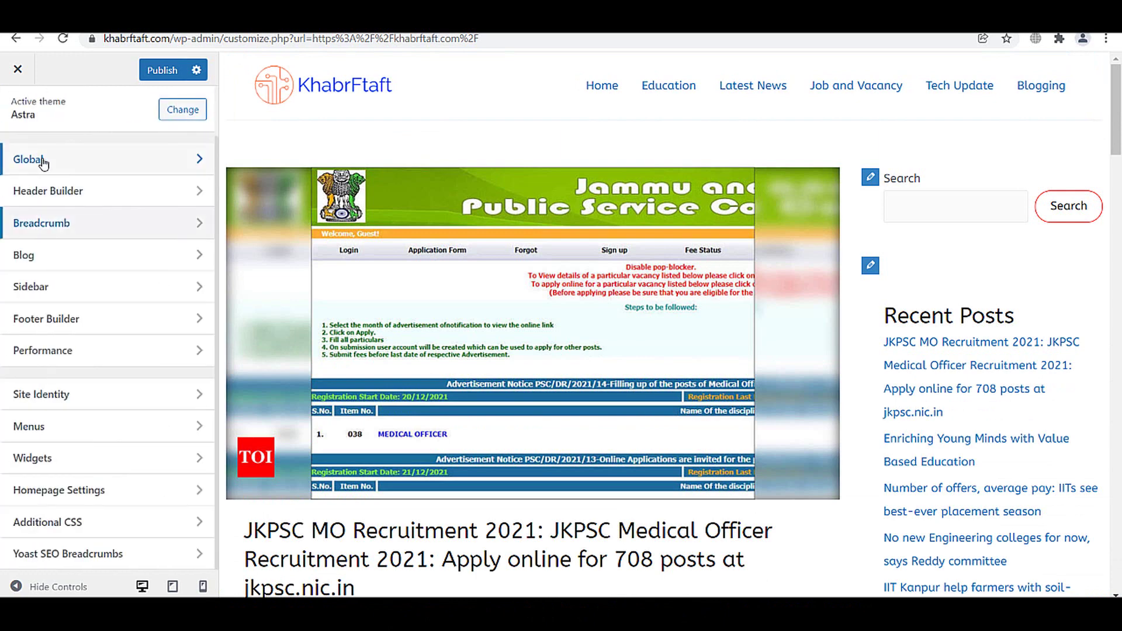
click(46, 165)
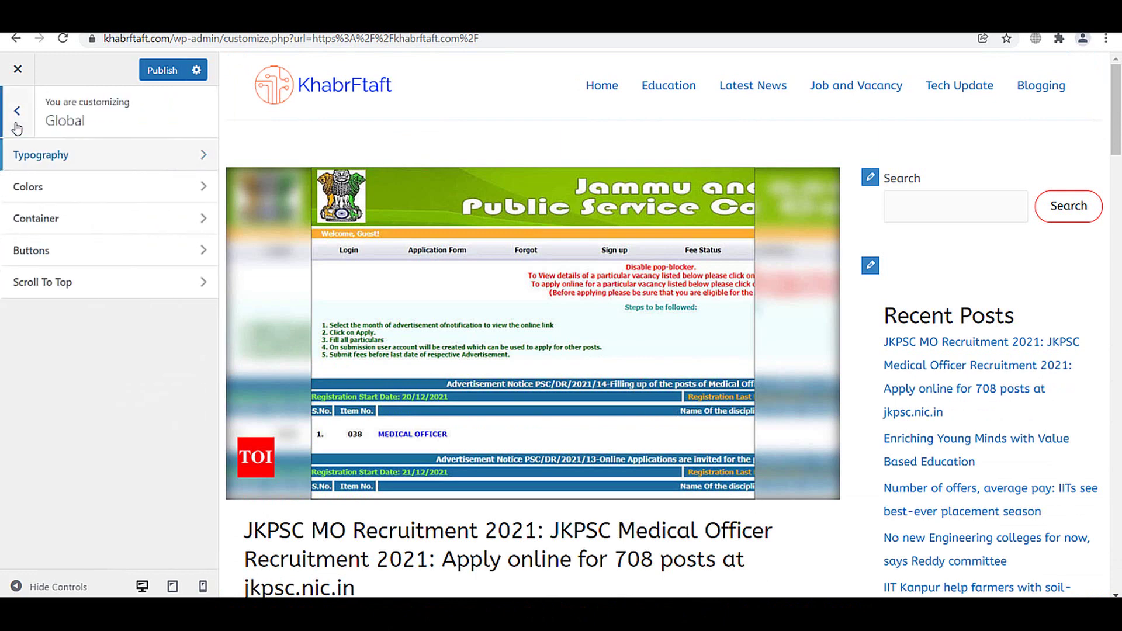
click(34, 166)
click(15, 113)
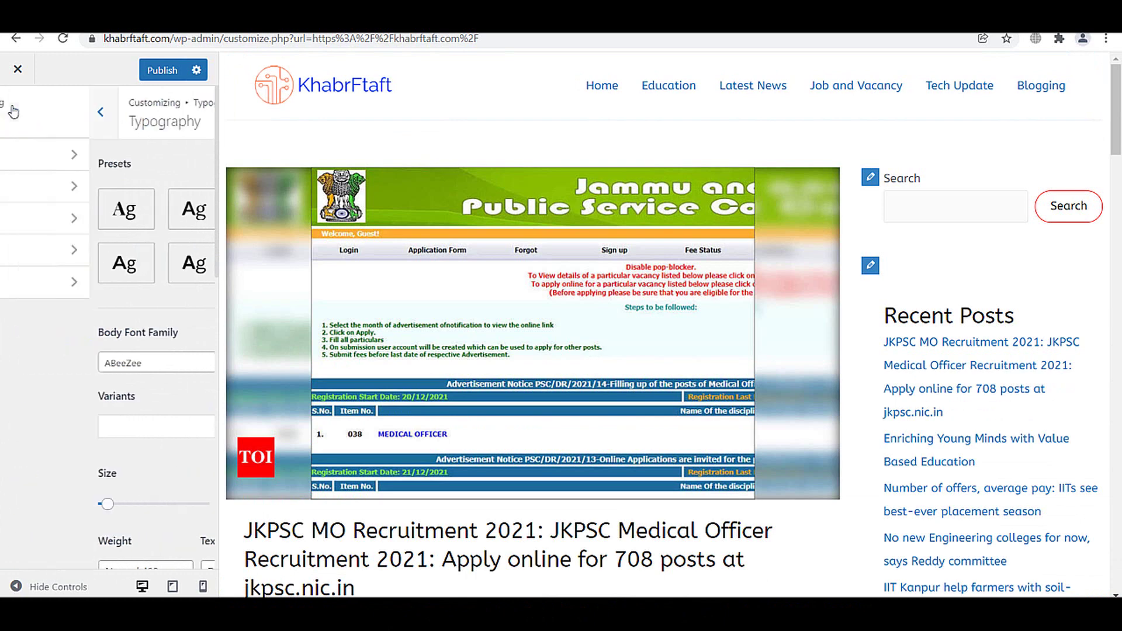
- Change the Link Hover Color in Global Colors to black and publish
click(36, 187)
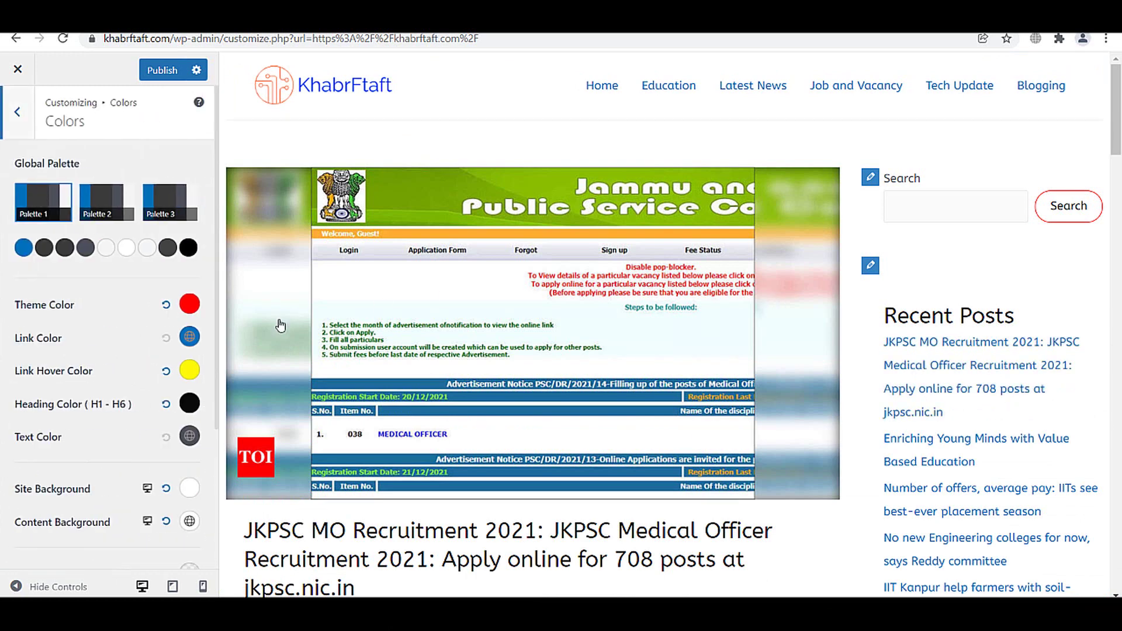
click(191, 373)
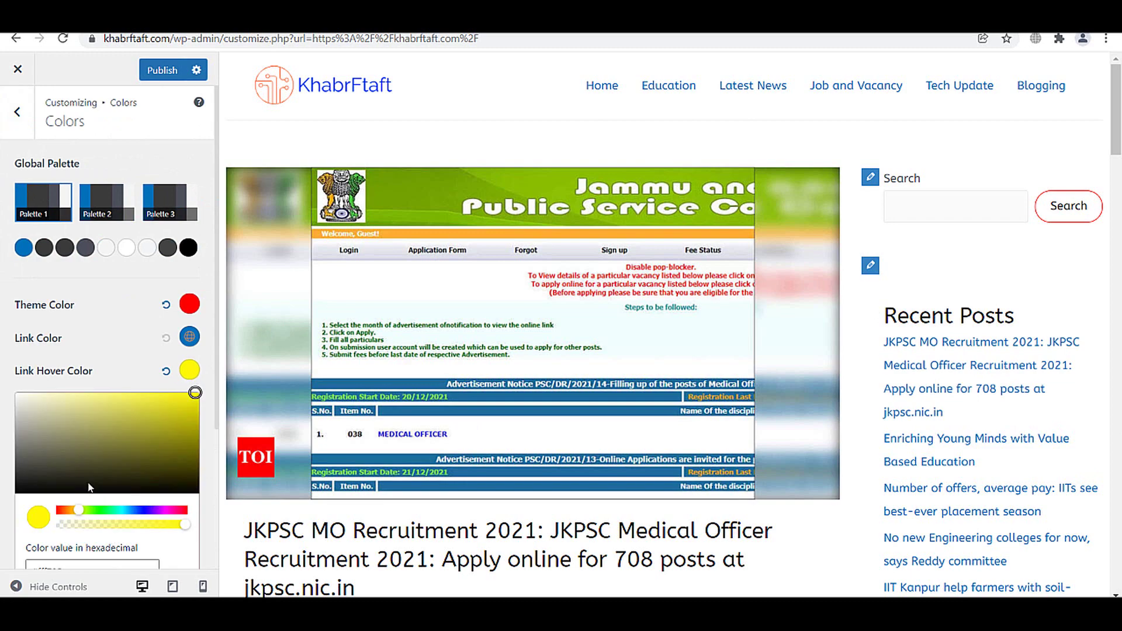
drag(89, 487, 12, 491)
click(12, 491)
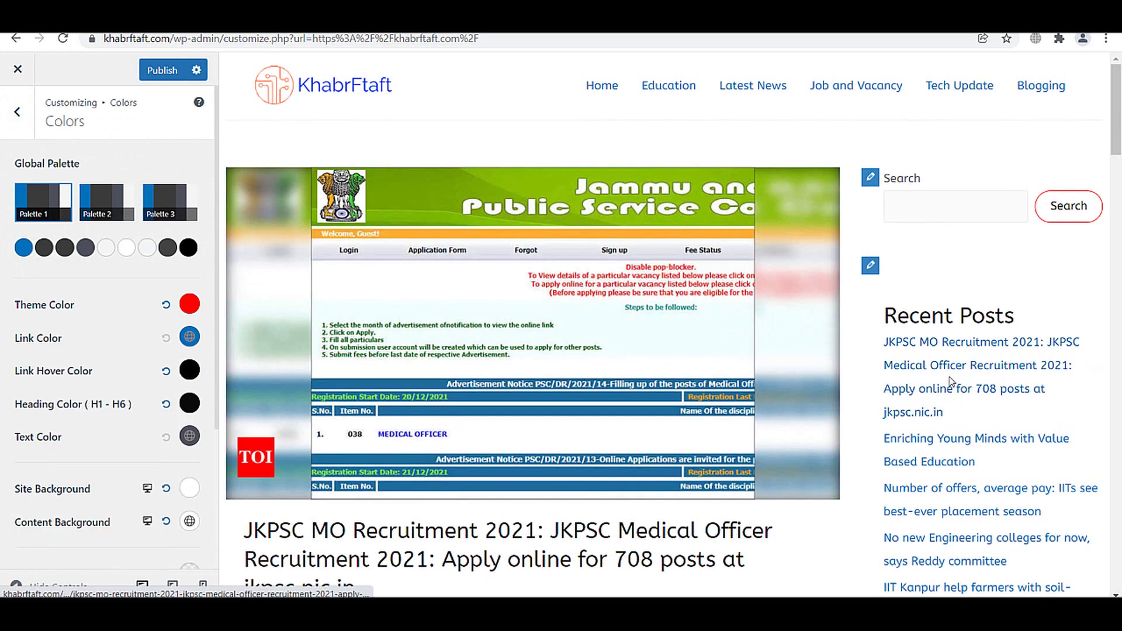
click(163, 70)
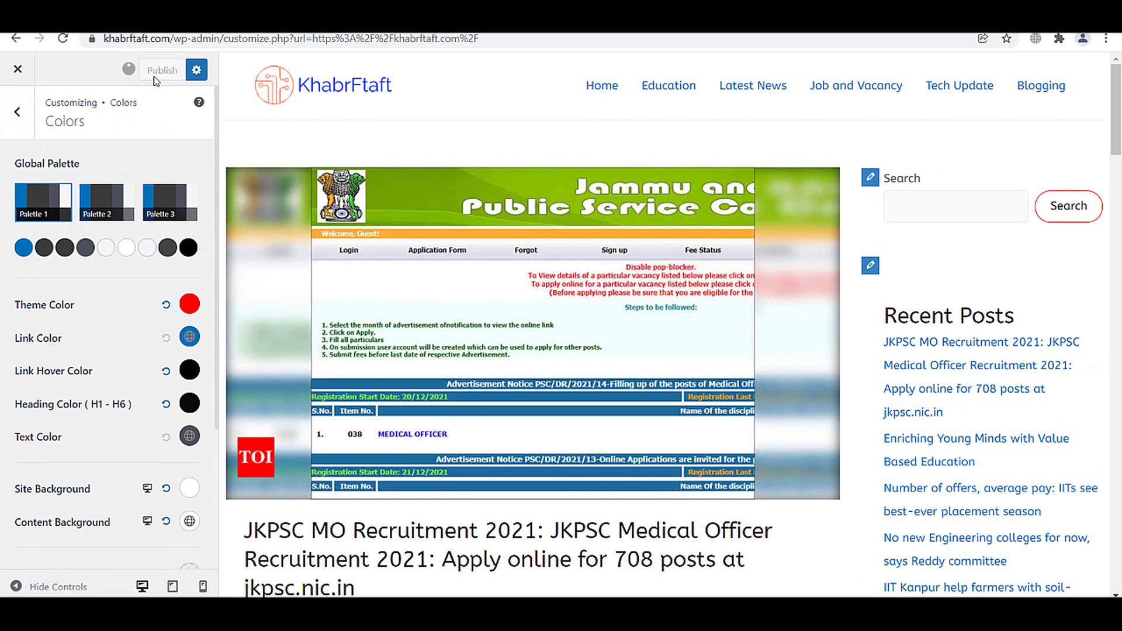
click(30, 120)
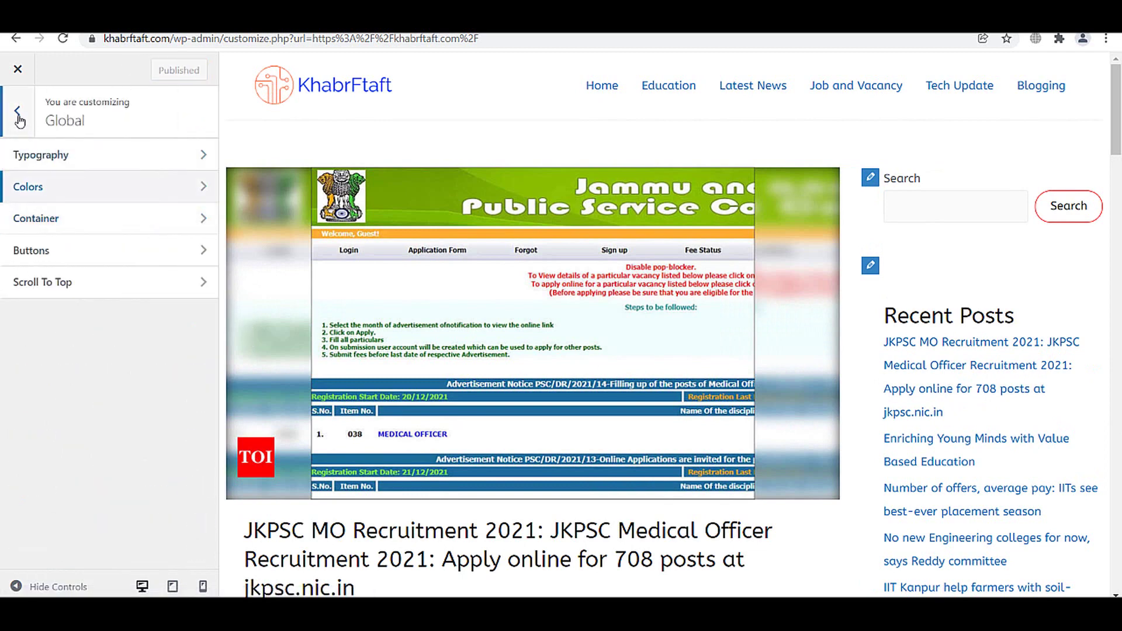
click(17, 112)
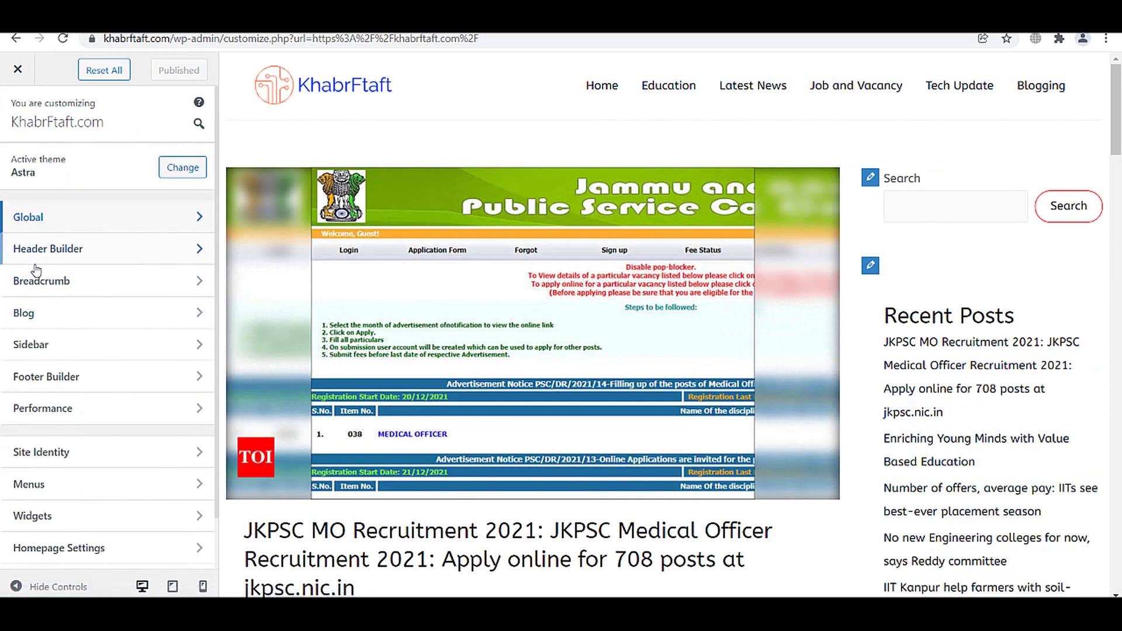
scroll(808, 220, down, 5)
drag(1116, 173, 1119, 117)
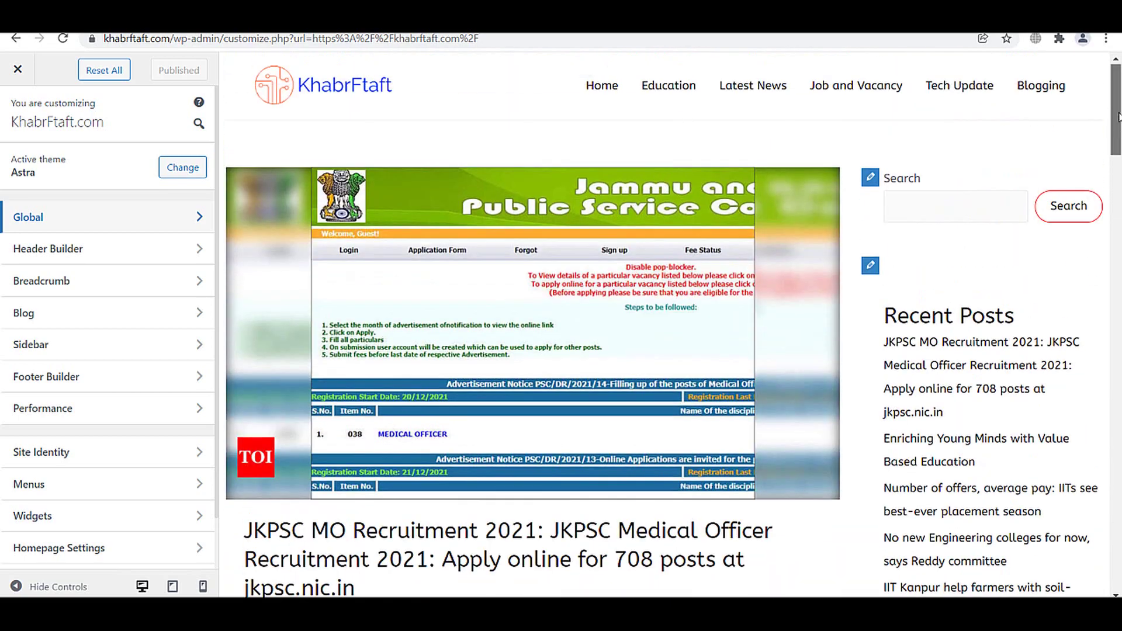